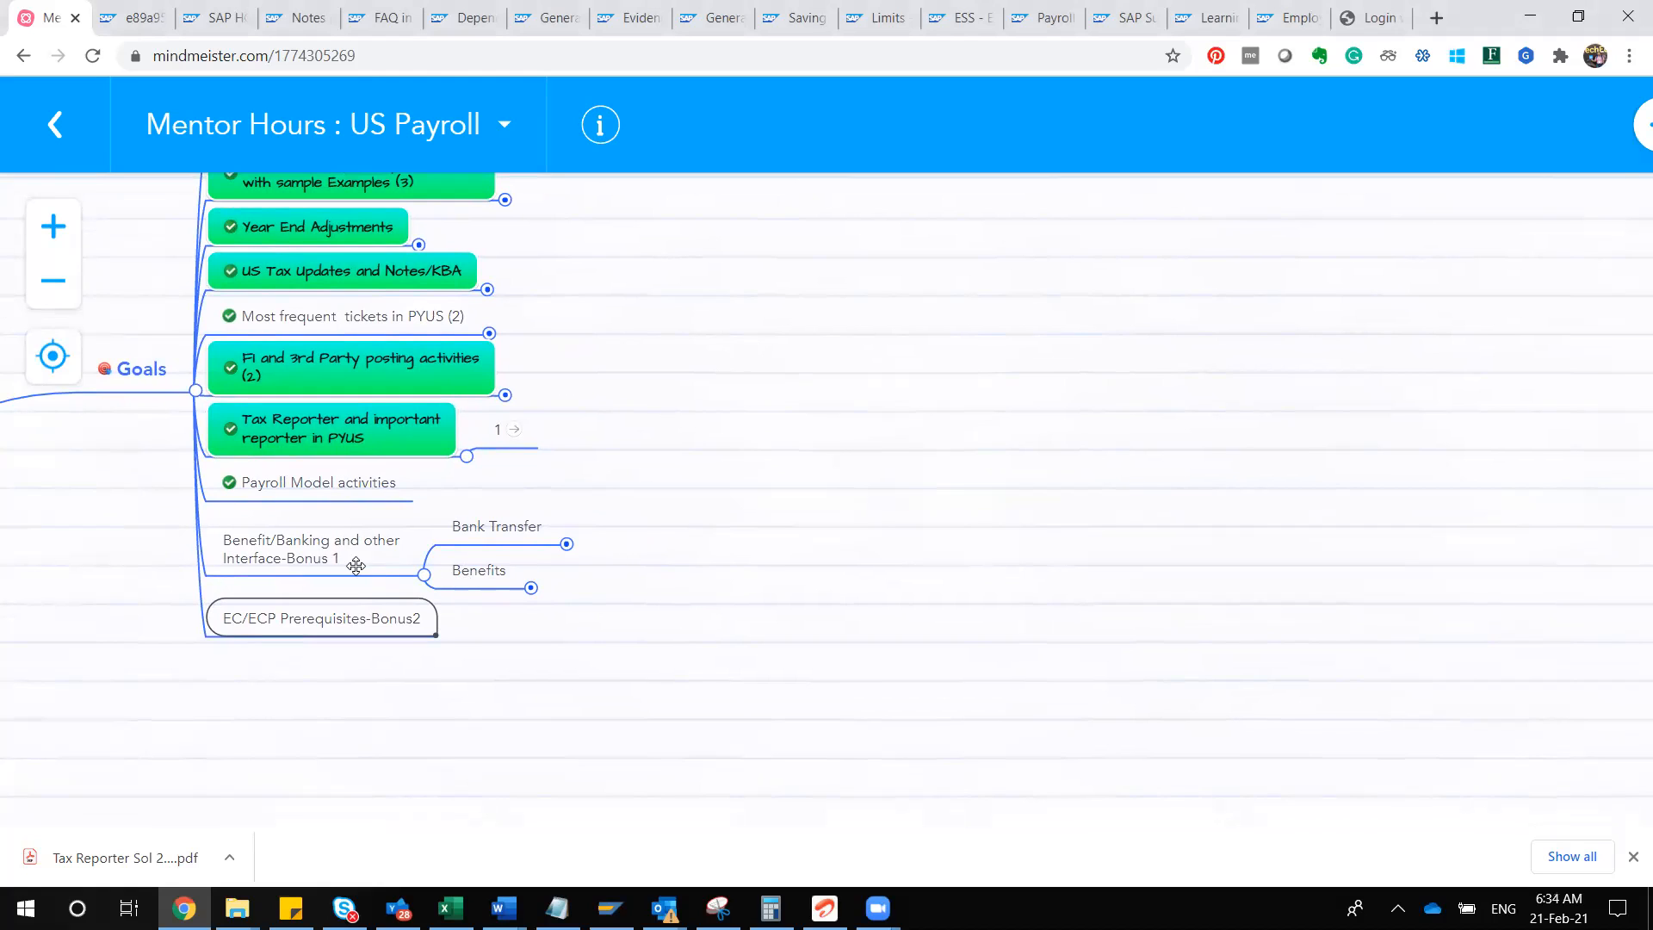
# Step: Expand the Bank Transfer topic under Benefit/Banking and other Interface-Bonus 1 to review its SAP DME file steps
pyautogui.click(307, 544)
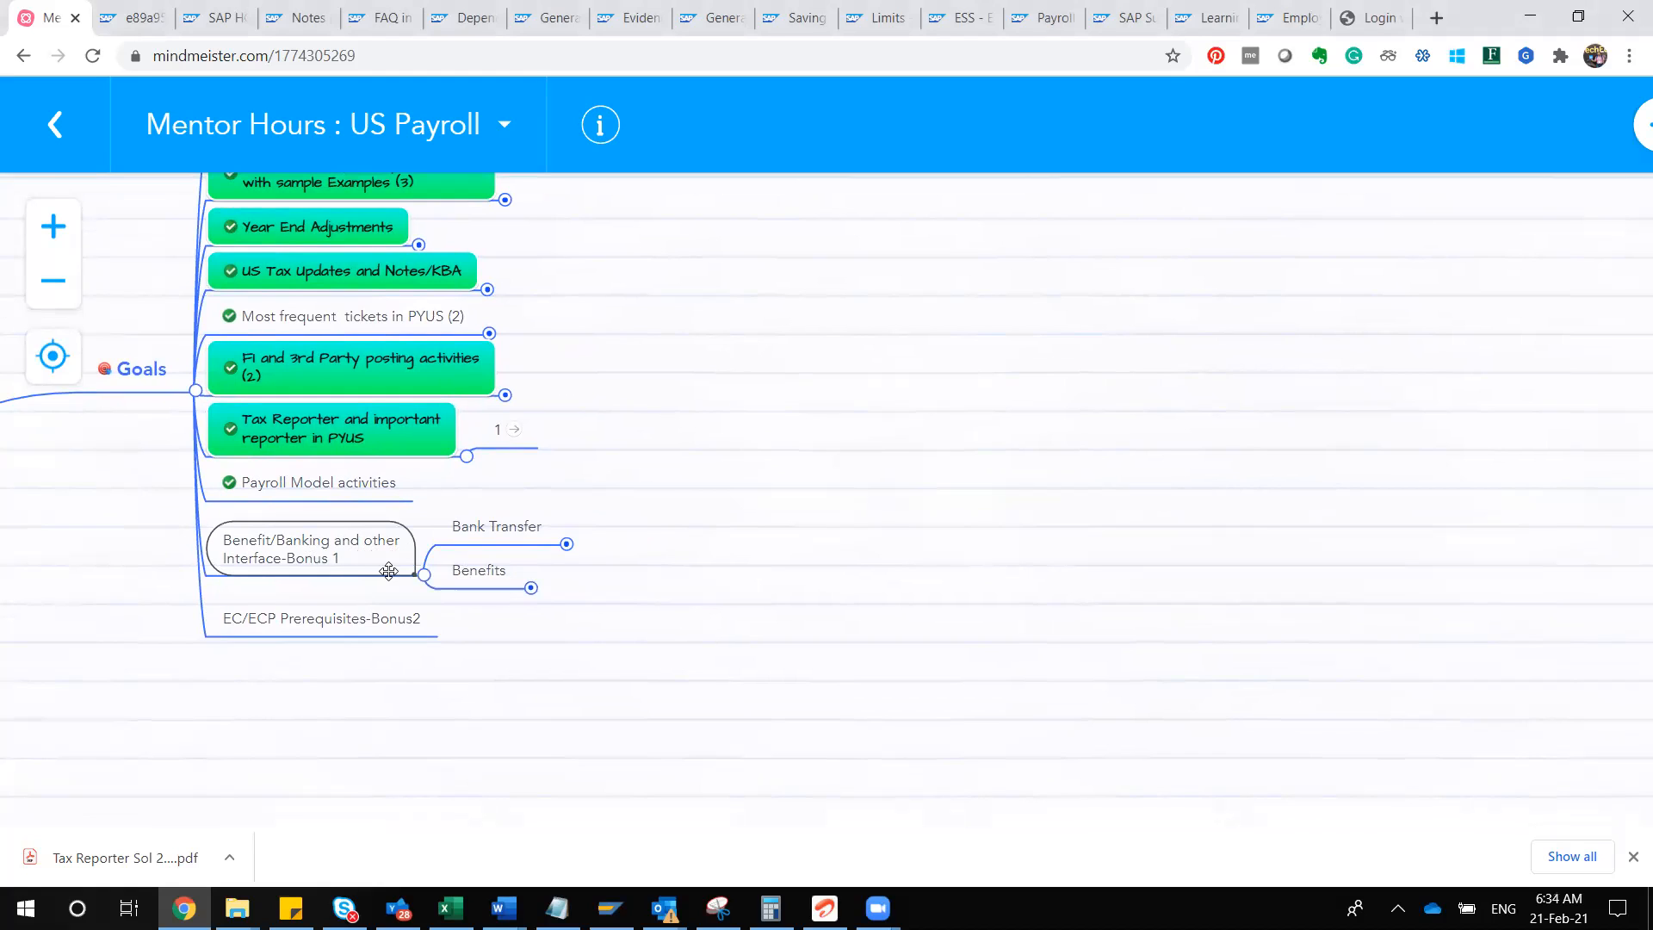
pyautogui.click(299, 616)
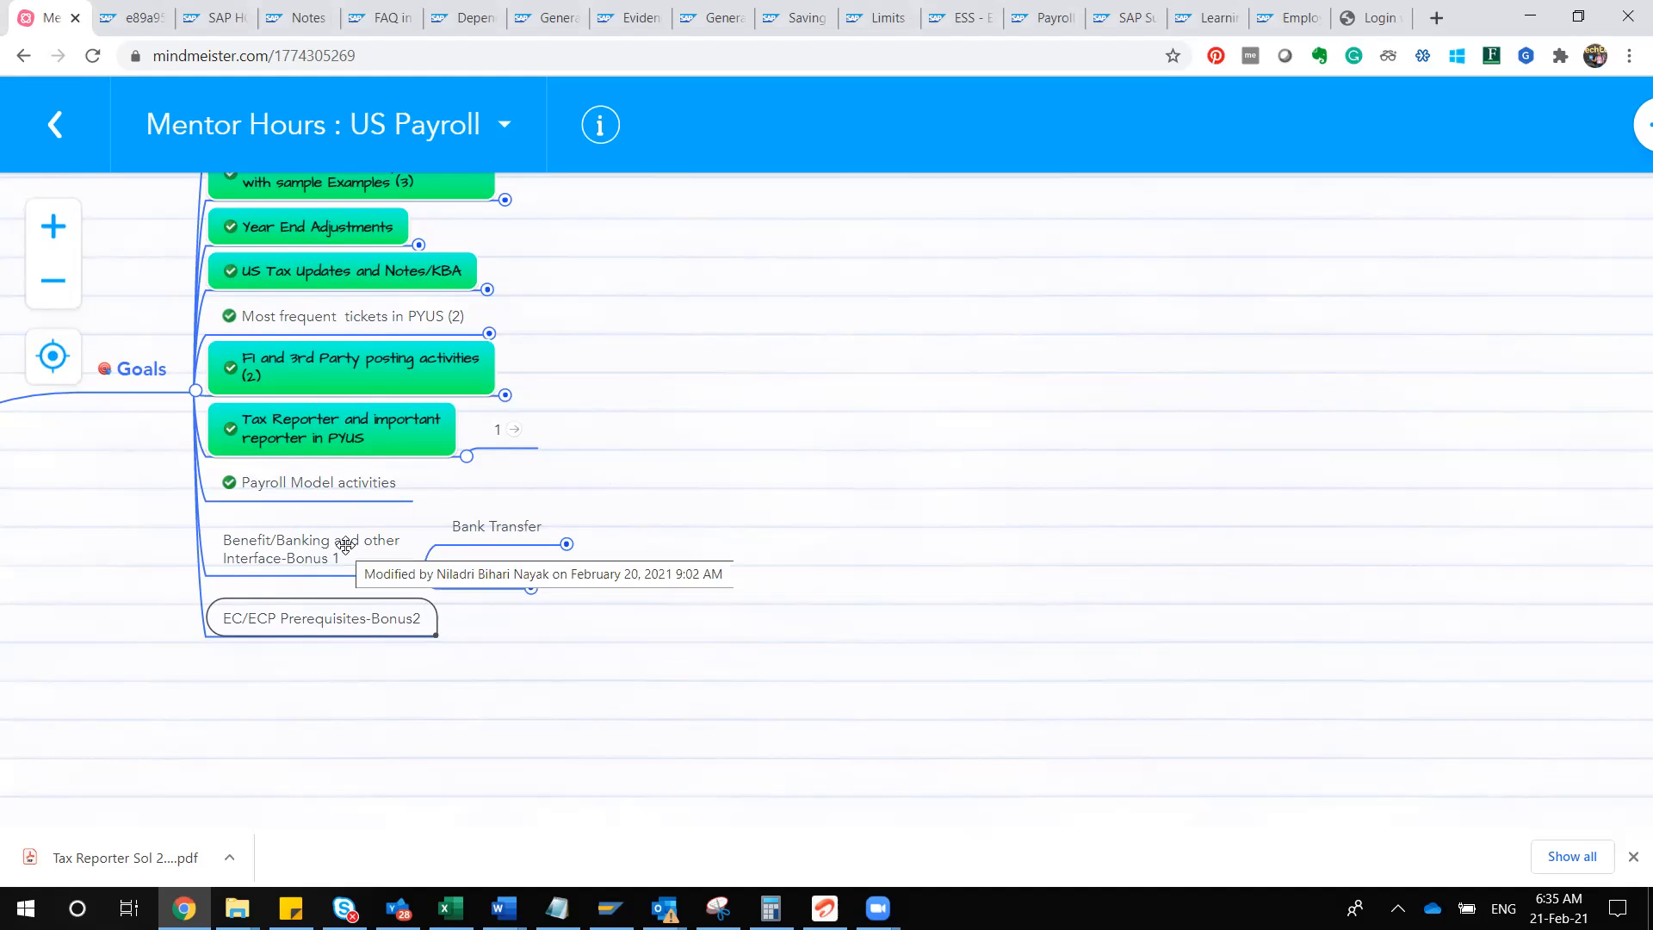
pyautogui.click(317, 551)
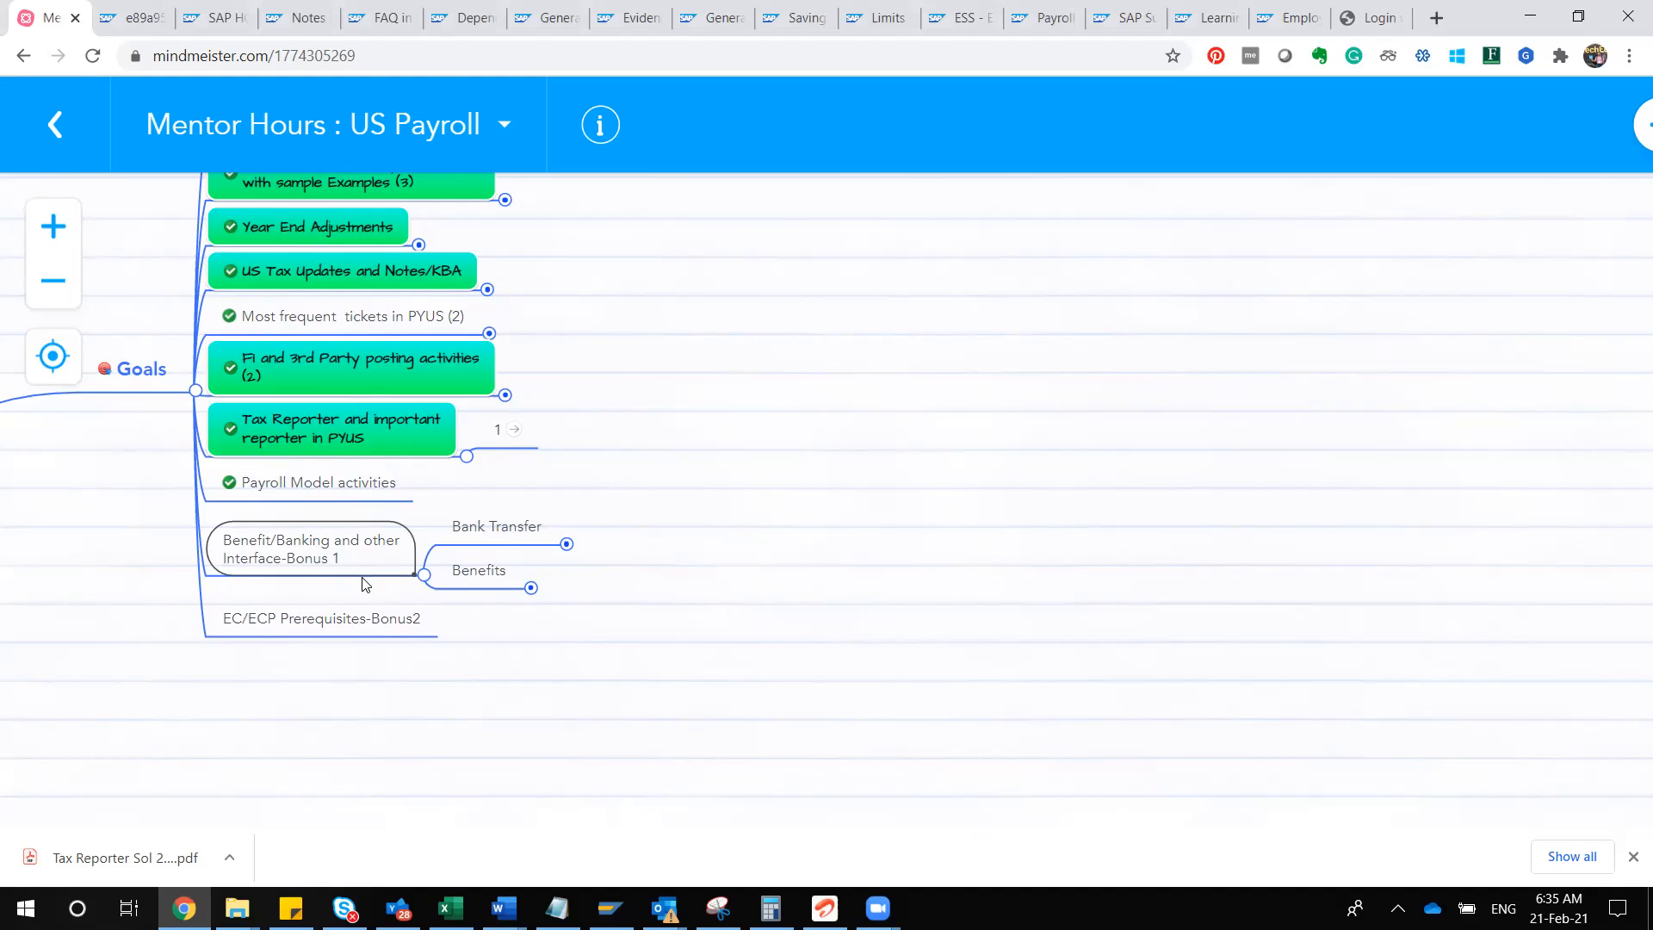
pyautogui.click(517, 520)
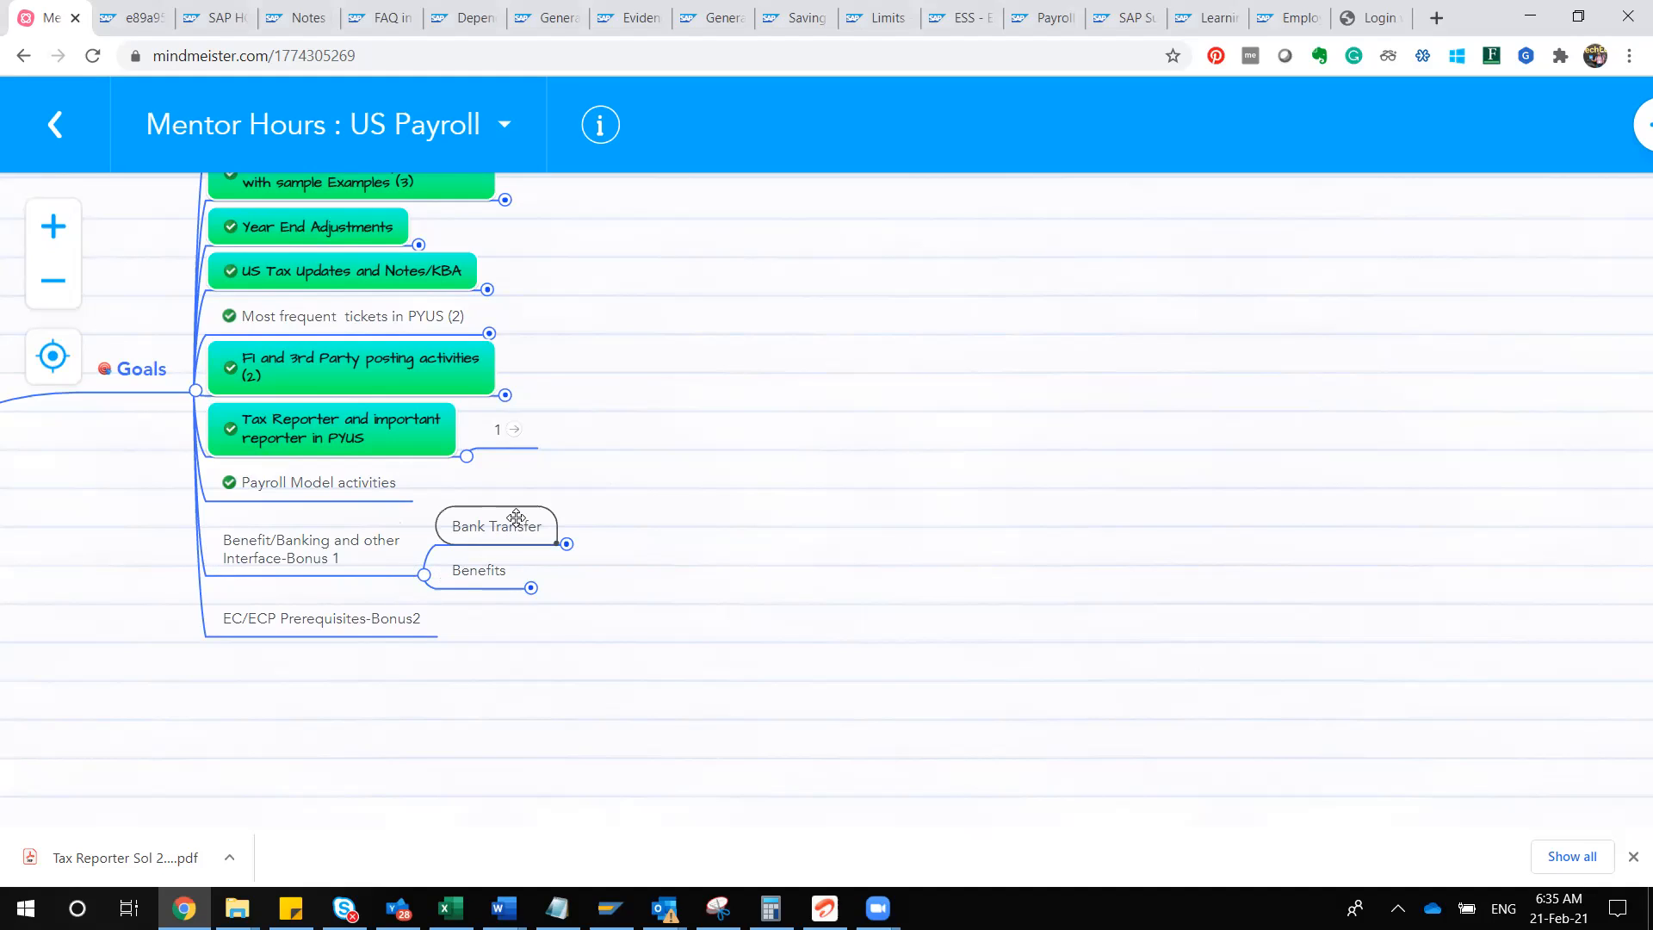
pyautogui.click(568, 544)
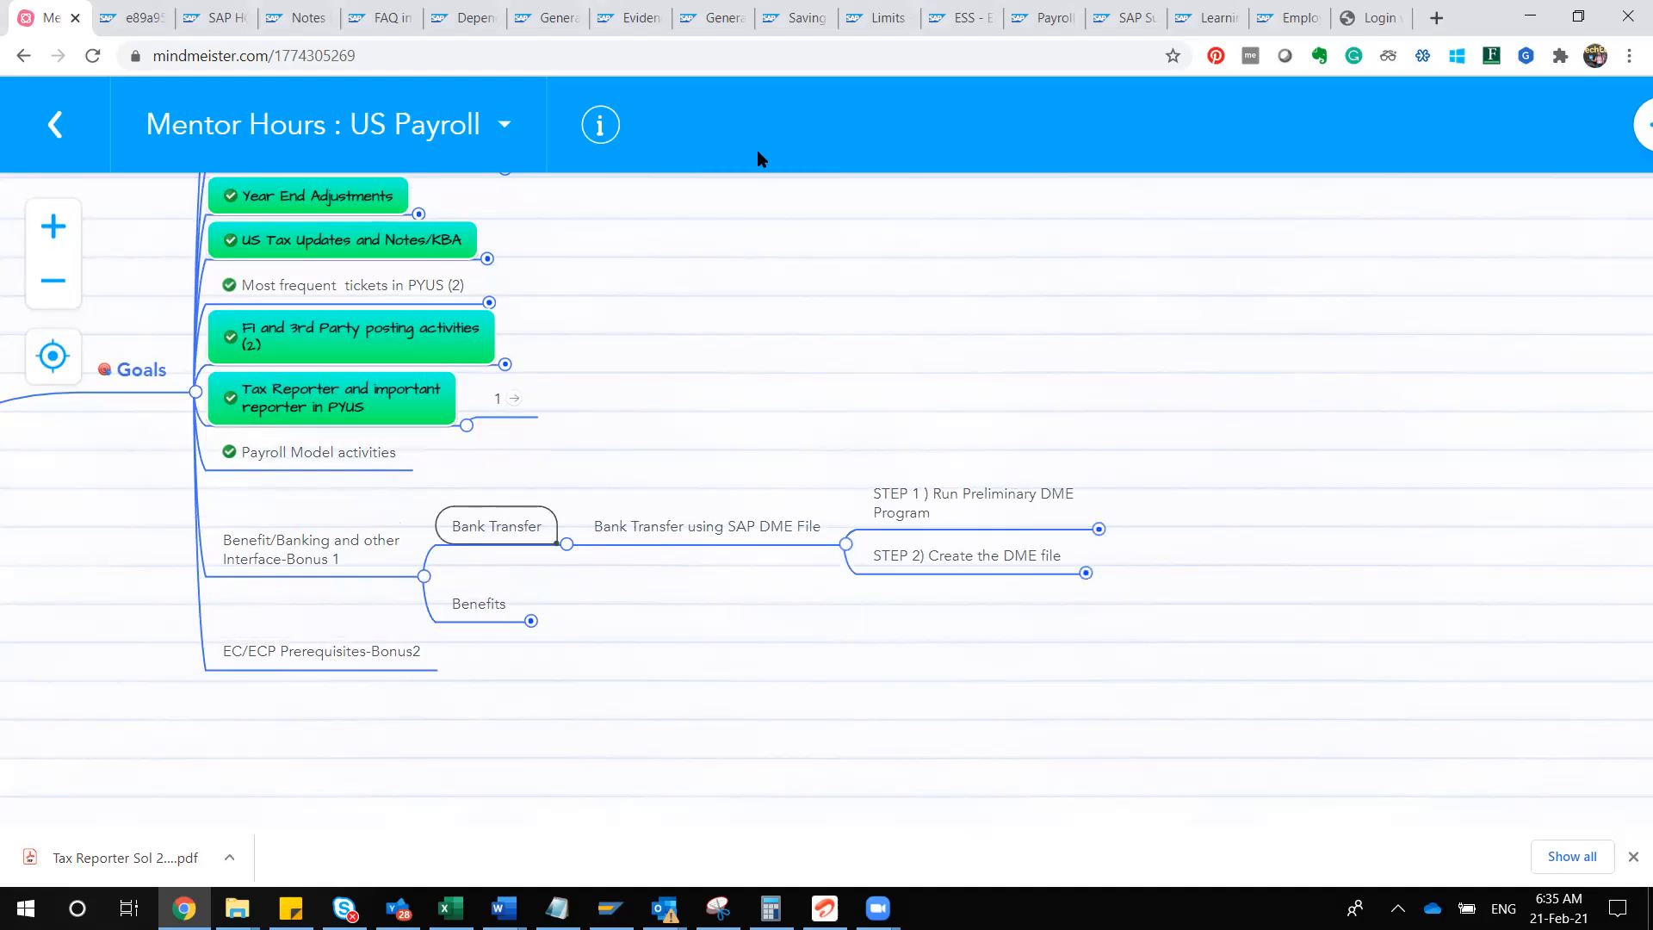
pyautogui.scroll(5, 992, 252)
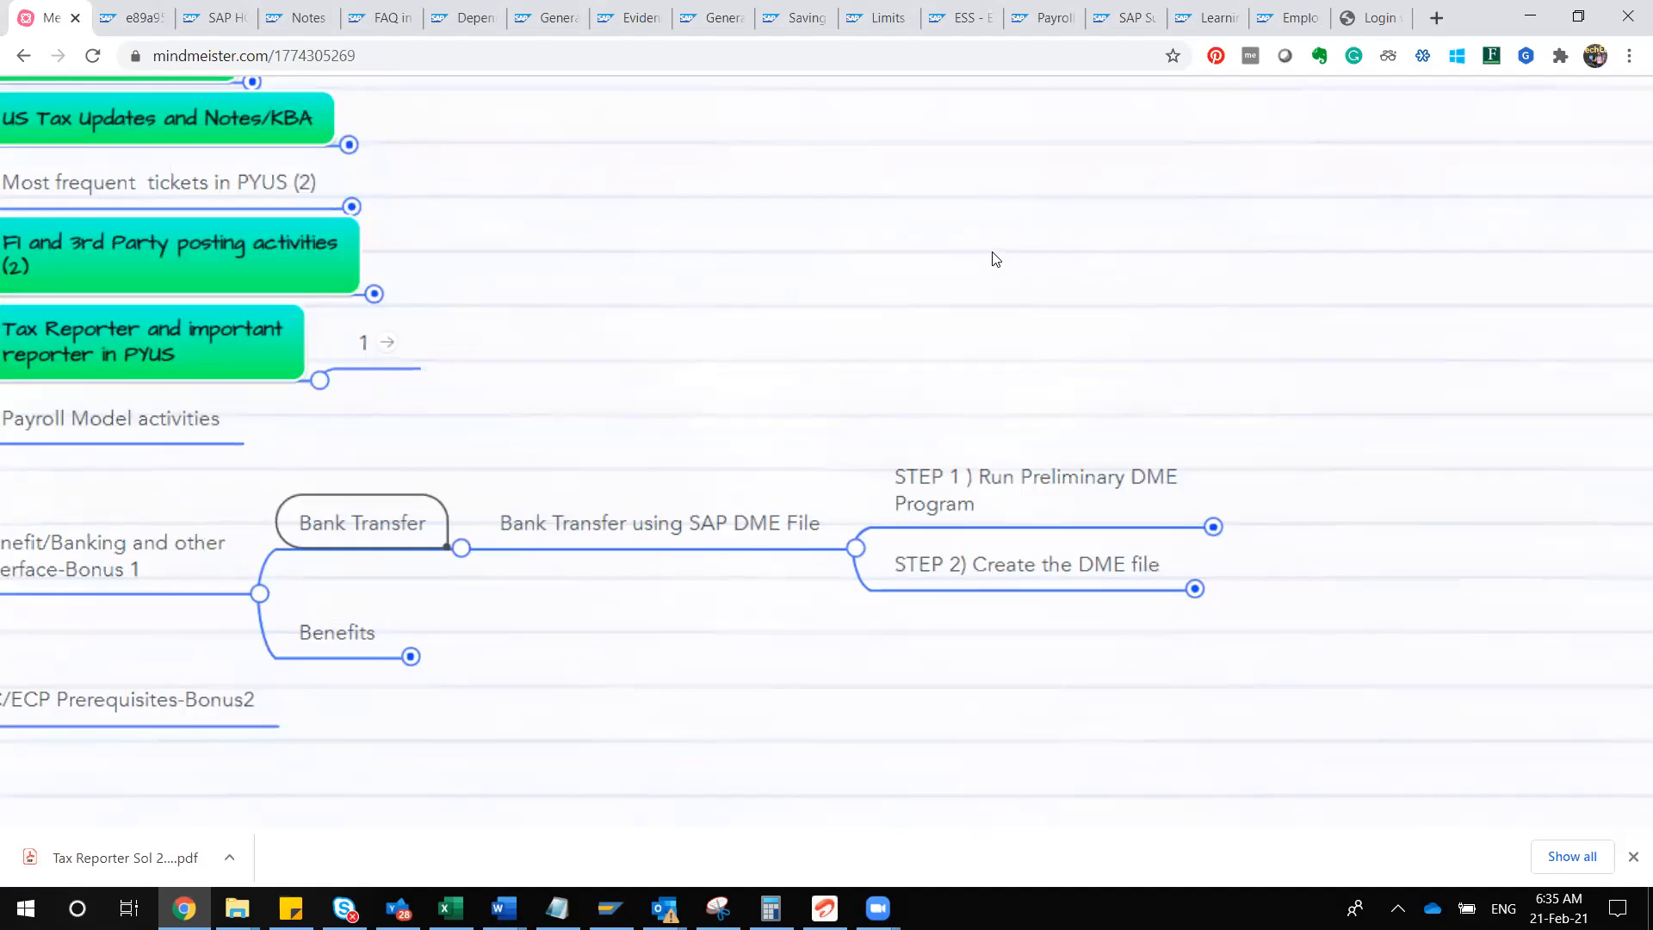
pyautogui.scroll(-2, 993, 252)
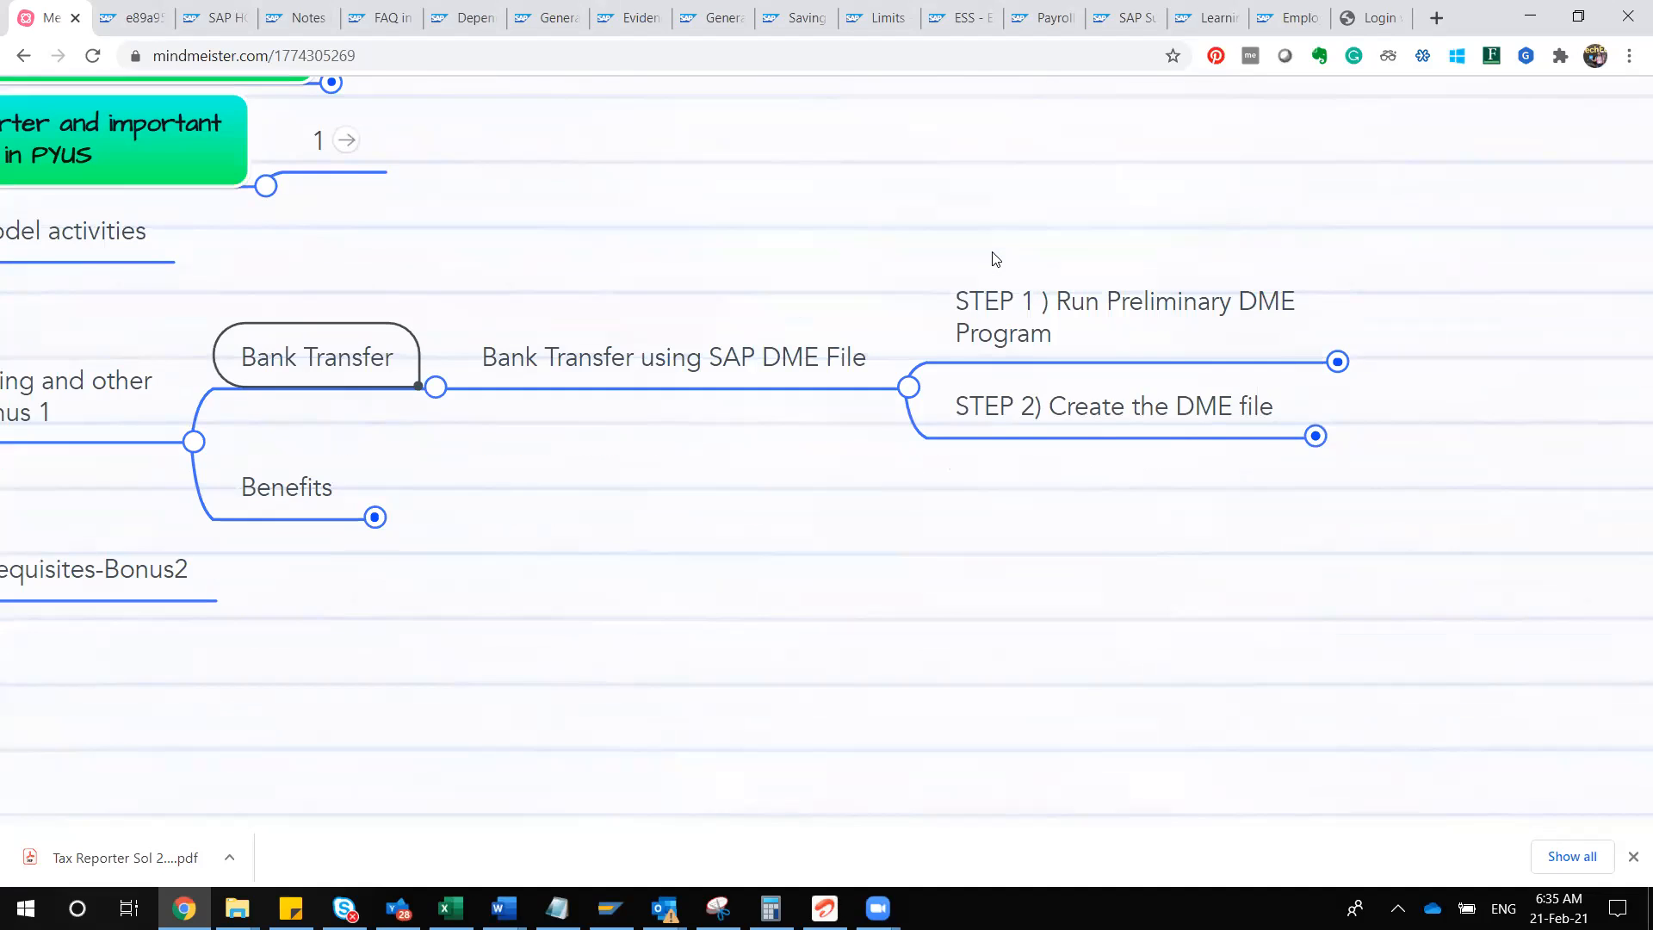
pyautogui.scroll(1, 992, 253)
pyautogui.scroll(-3, 992, 253)
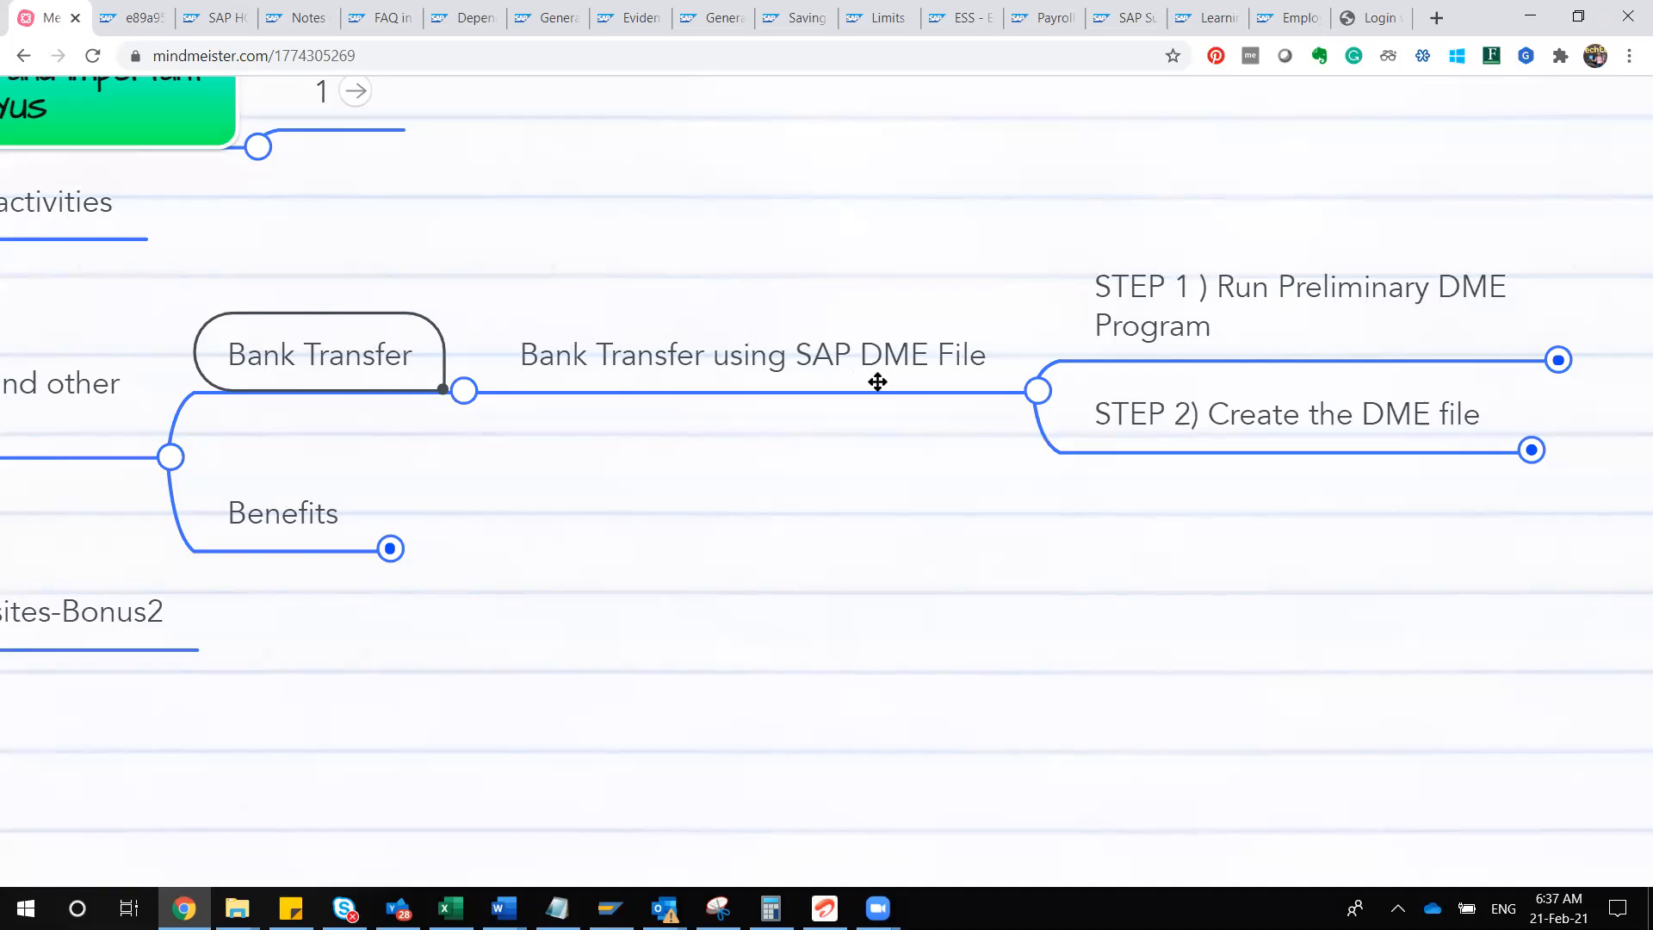
# Step: Expand STEP 1) Run Preliminary DME Program and read through its notes on transaction PC00_M10_CDTA
pyautogui.click(714, 353)
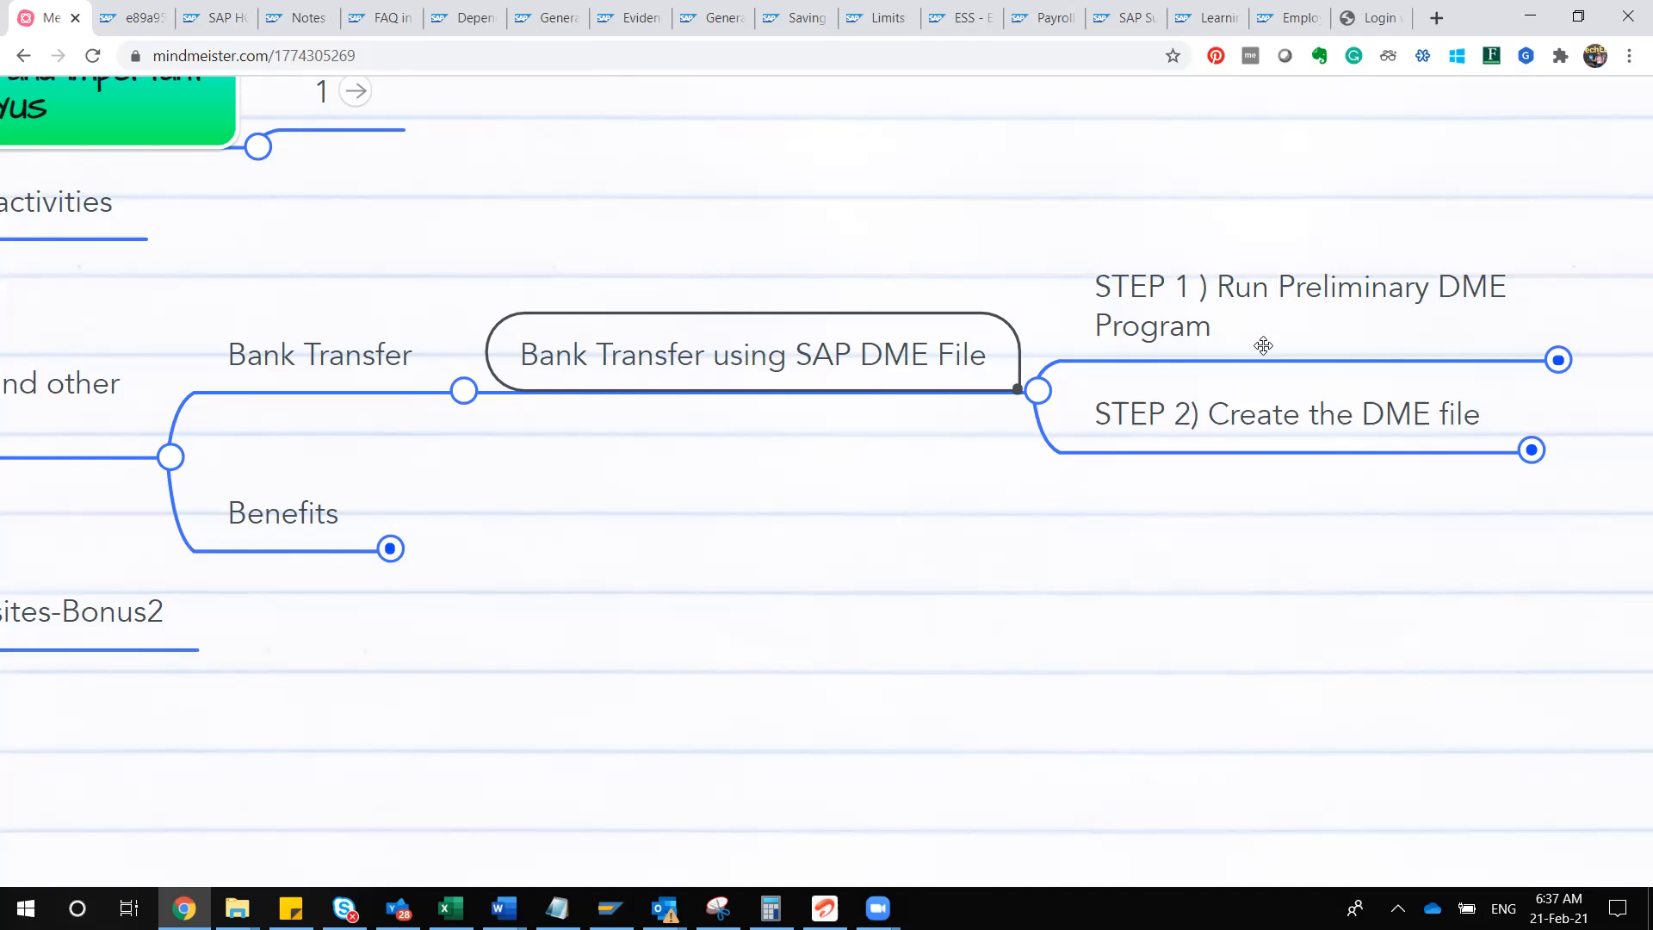
pyautogui.click(1255, 297)
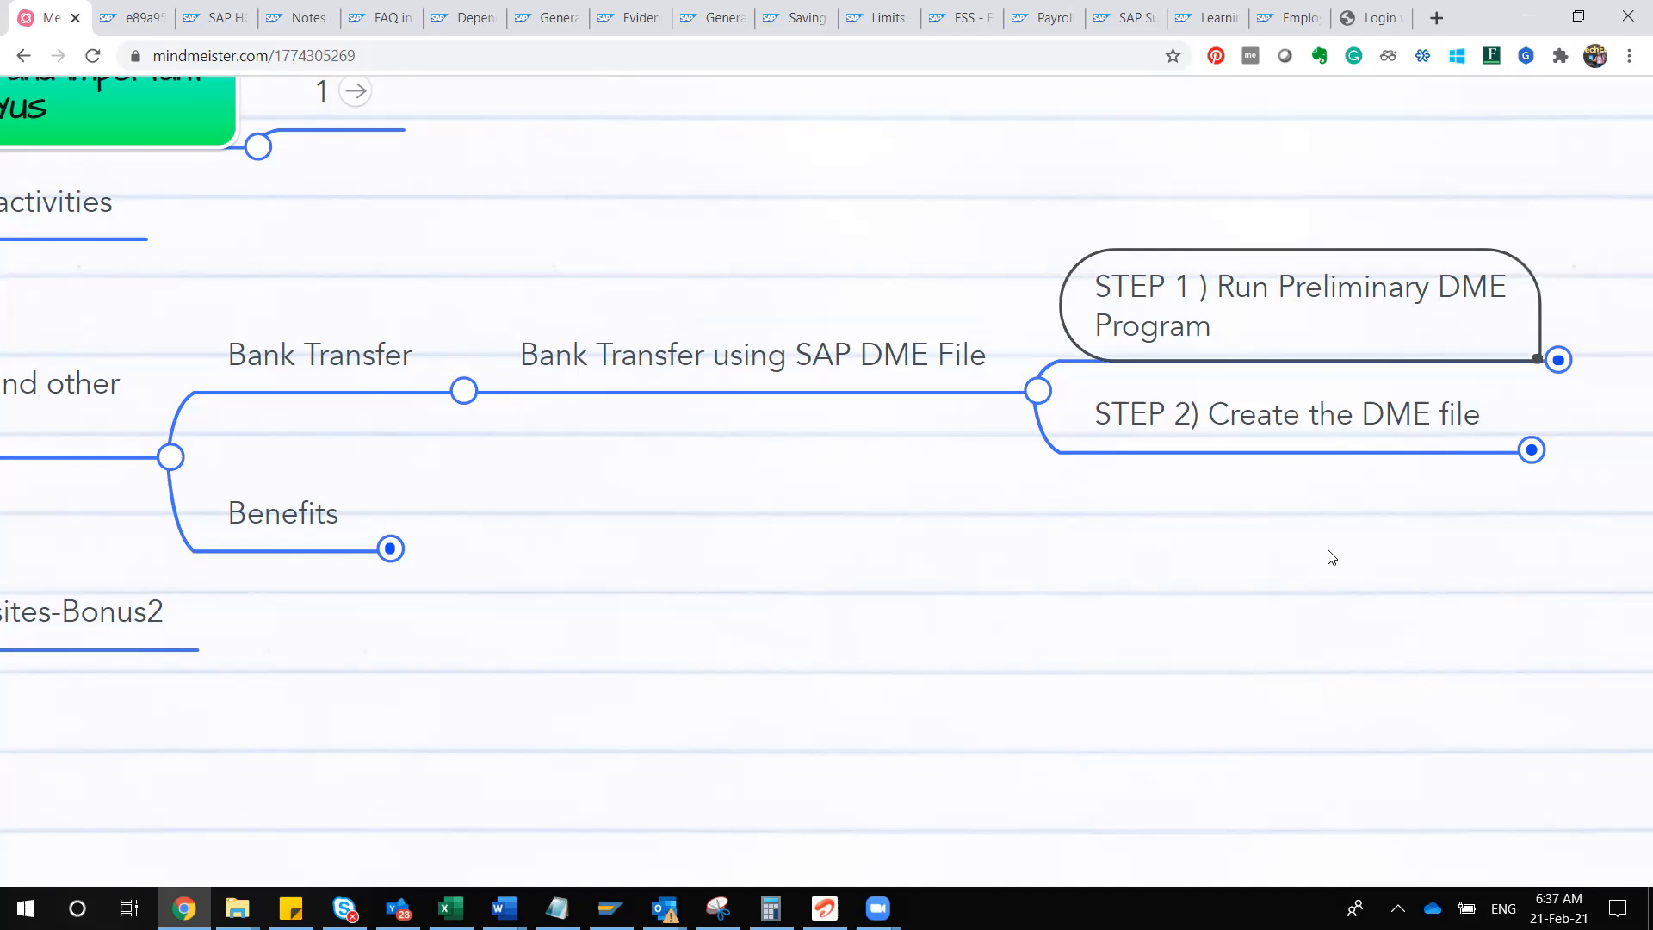
pyautogui.moveTo(1321, 557); pyautogui.dragTo(828, 609)
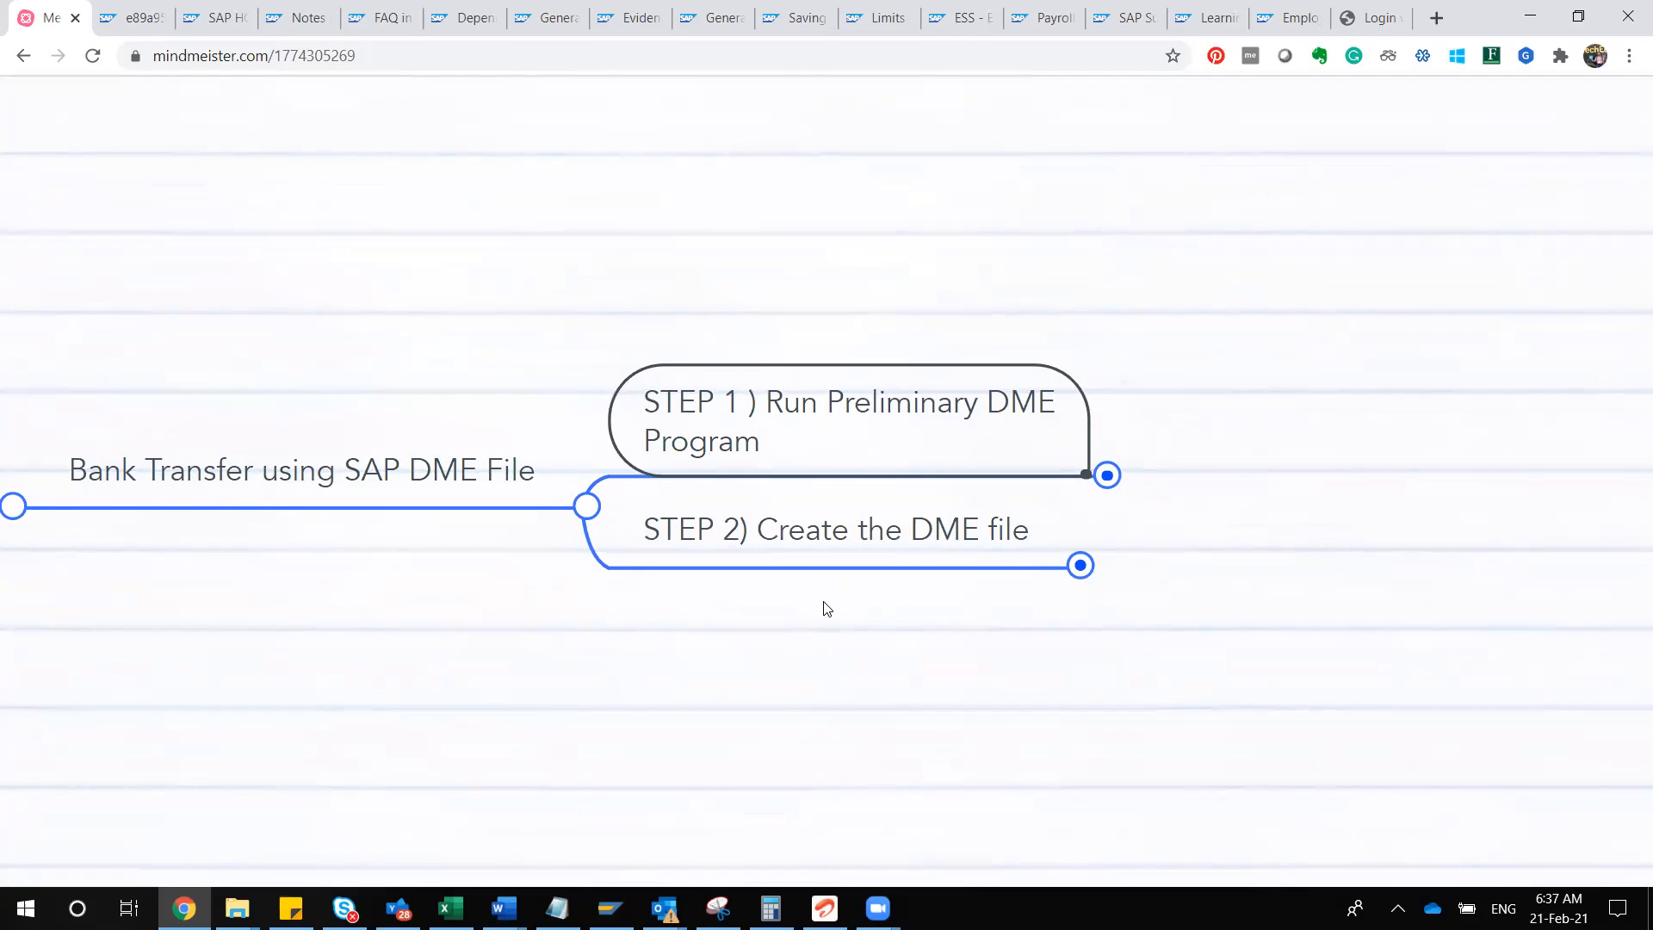
pyautogui.moveTo(828, 608); pyautogui.dragTo(824, 603)
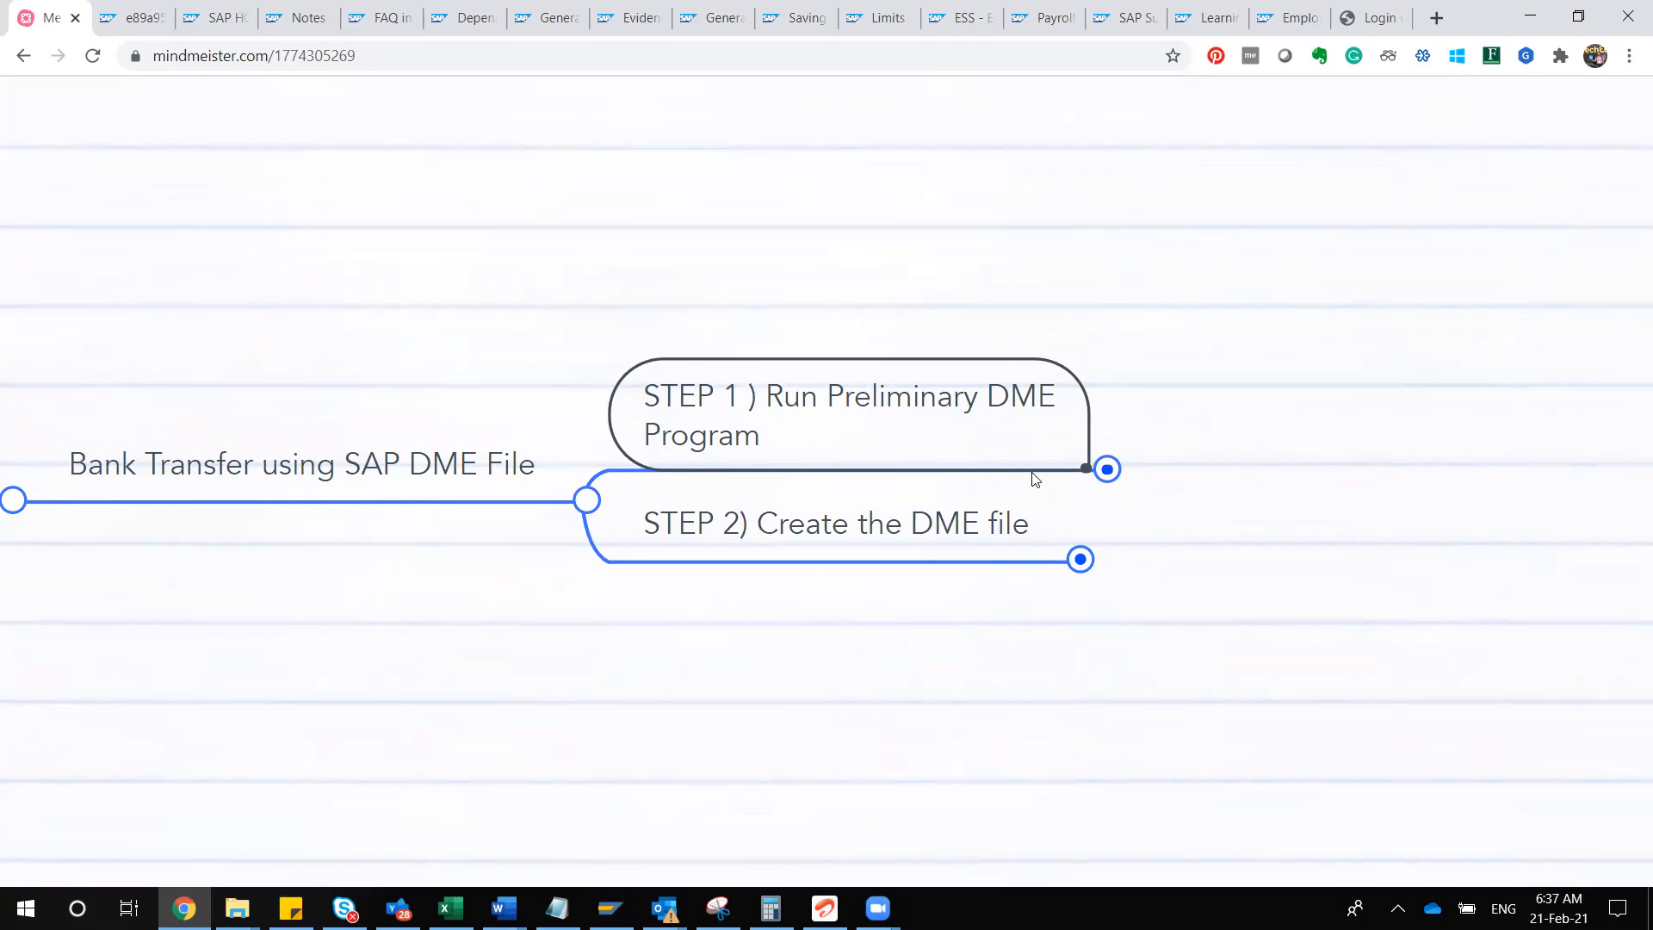
pyautogui.click(1108, 470)
pyautogui.moveTo(1317, 349); pyautogui.dragTo(1426, 293)
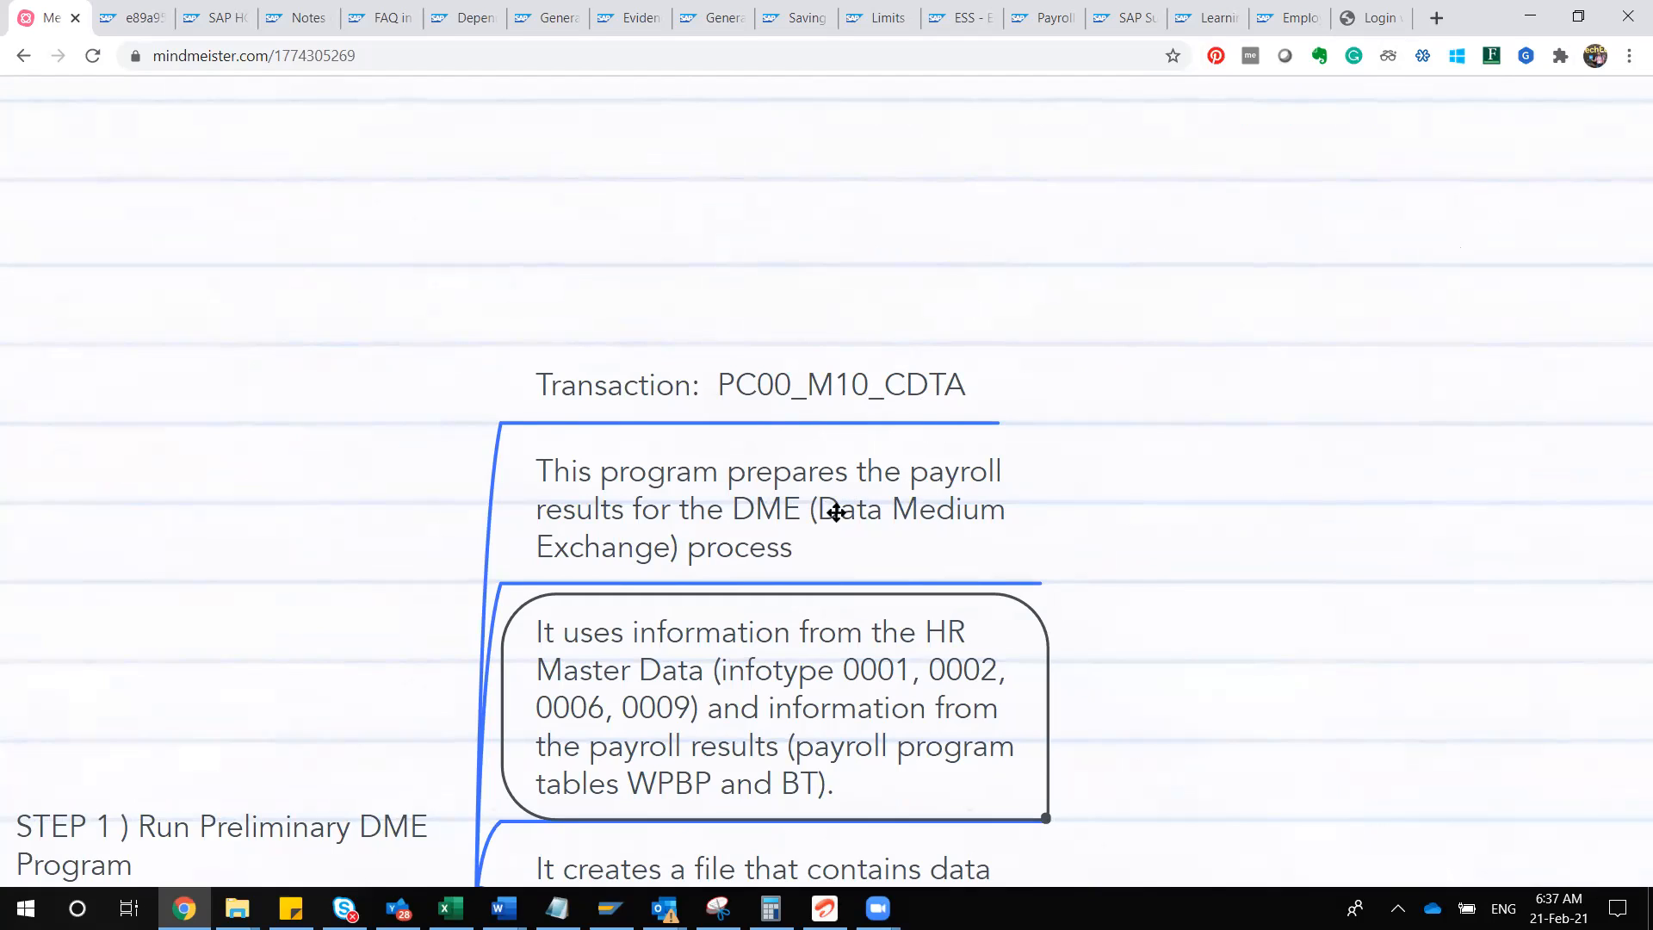
pyautogui.click(836, 512)
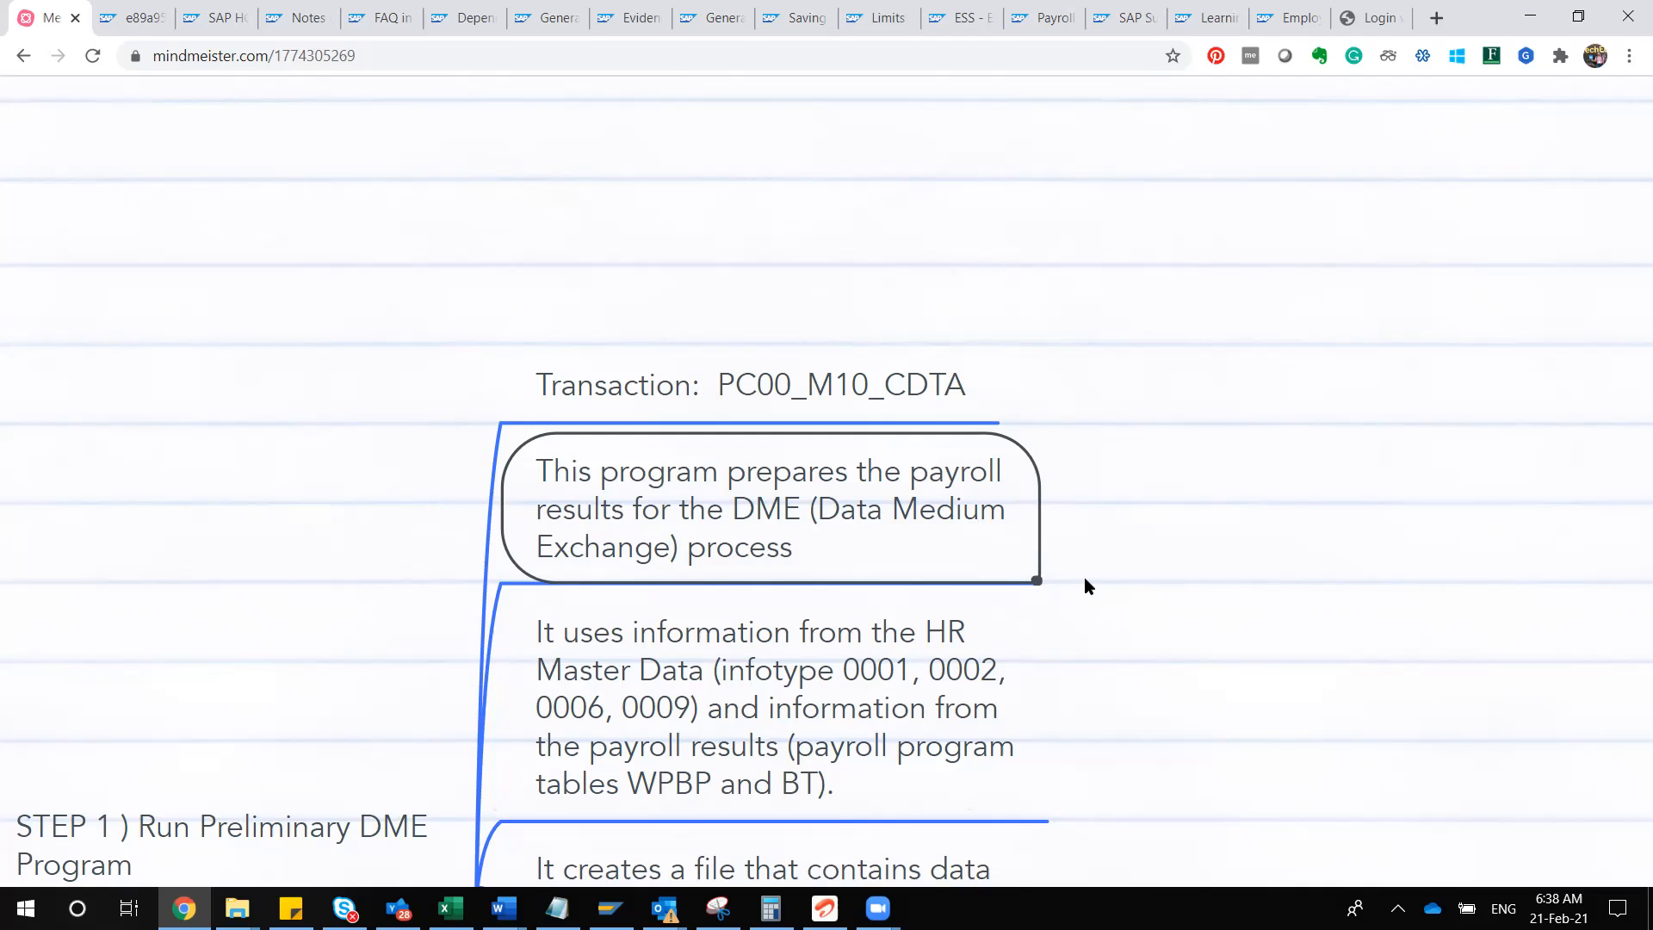
pyautogui.scroll(-3, 1085, 581)
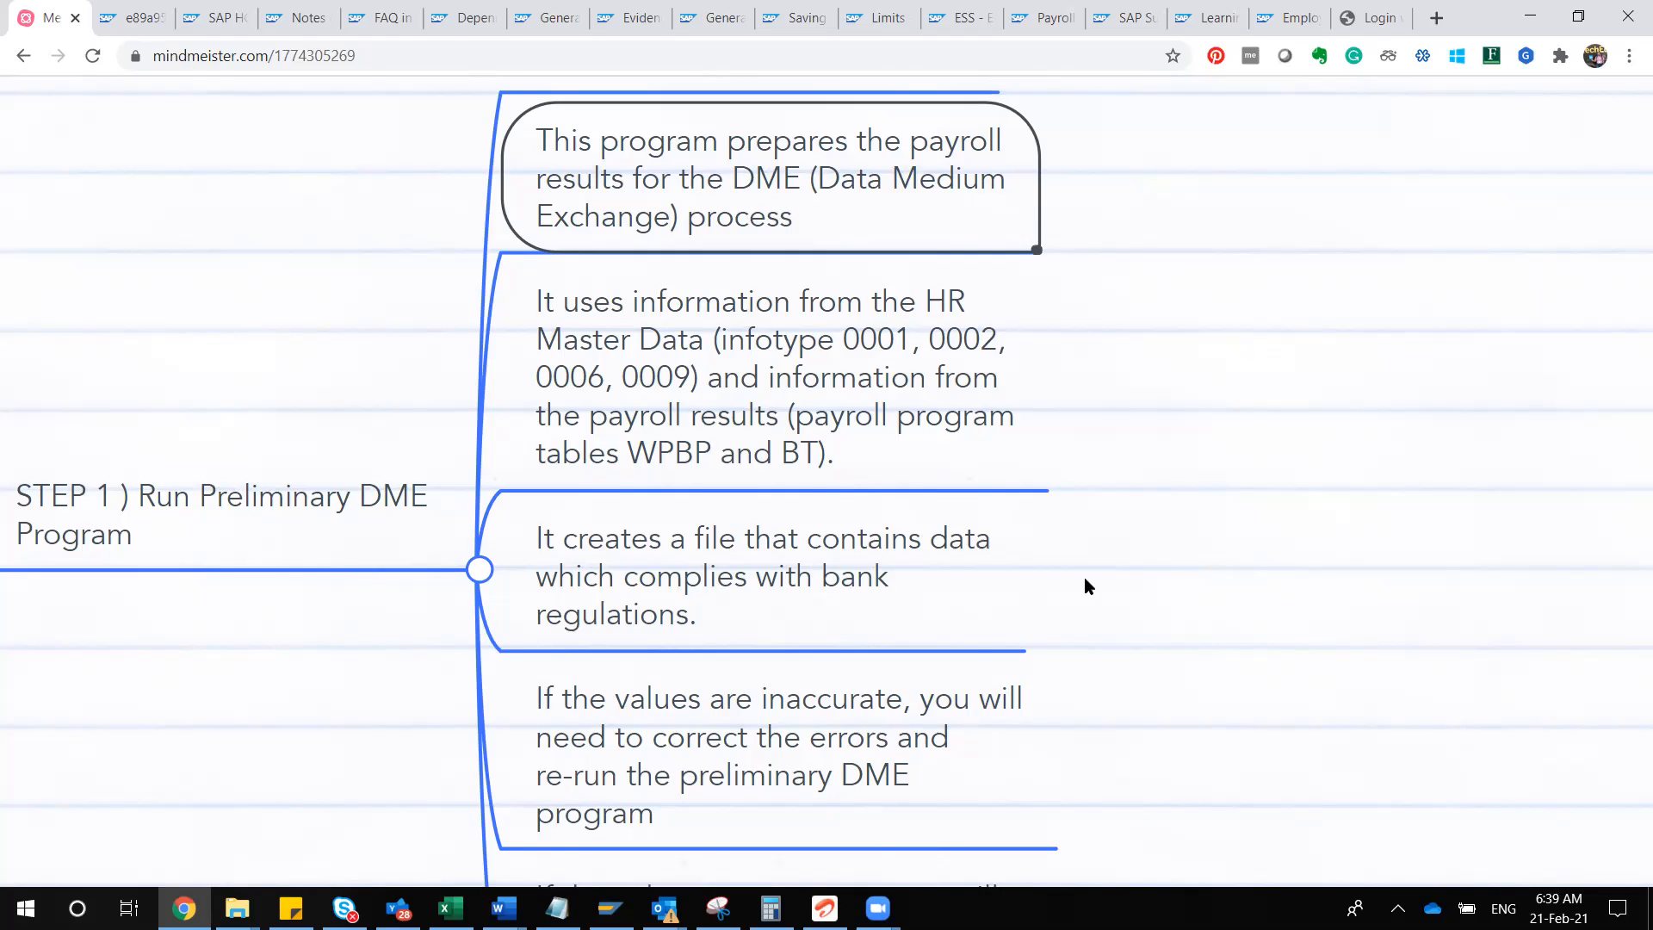
pyautogui.scroll(-5, 1085, 580)
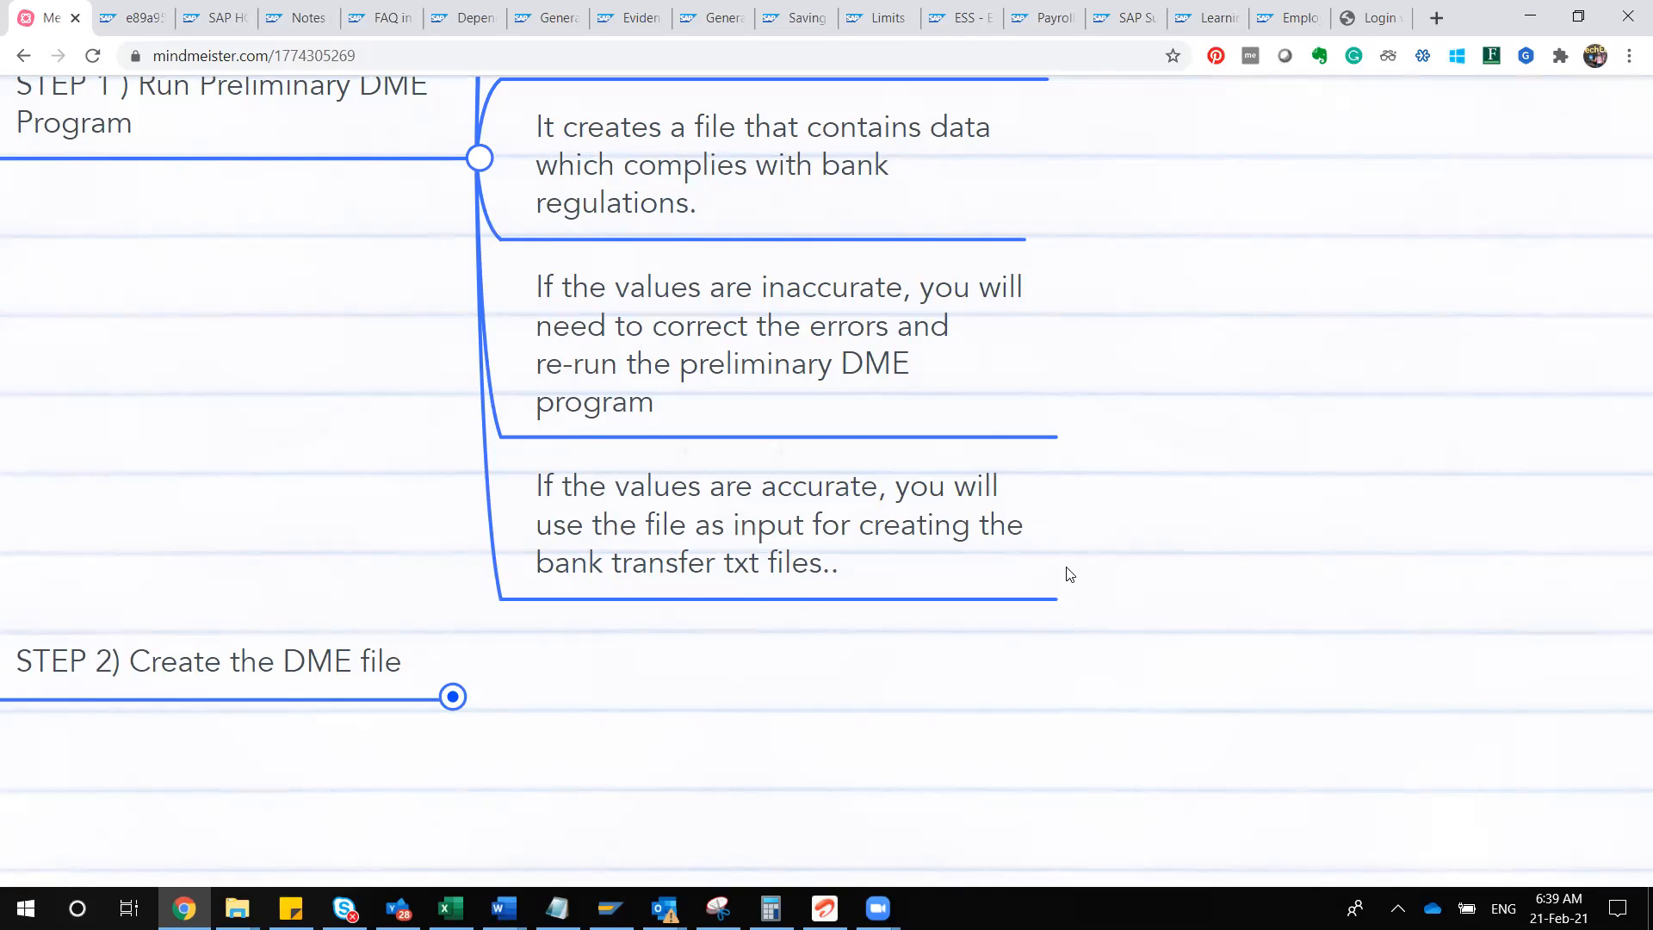
# Step: Collapse STEP 1, expand STEP 2) Create the DME file and review the notes for transaction PC00_M10_FFOT
pyautogui.click(480, 160)
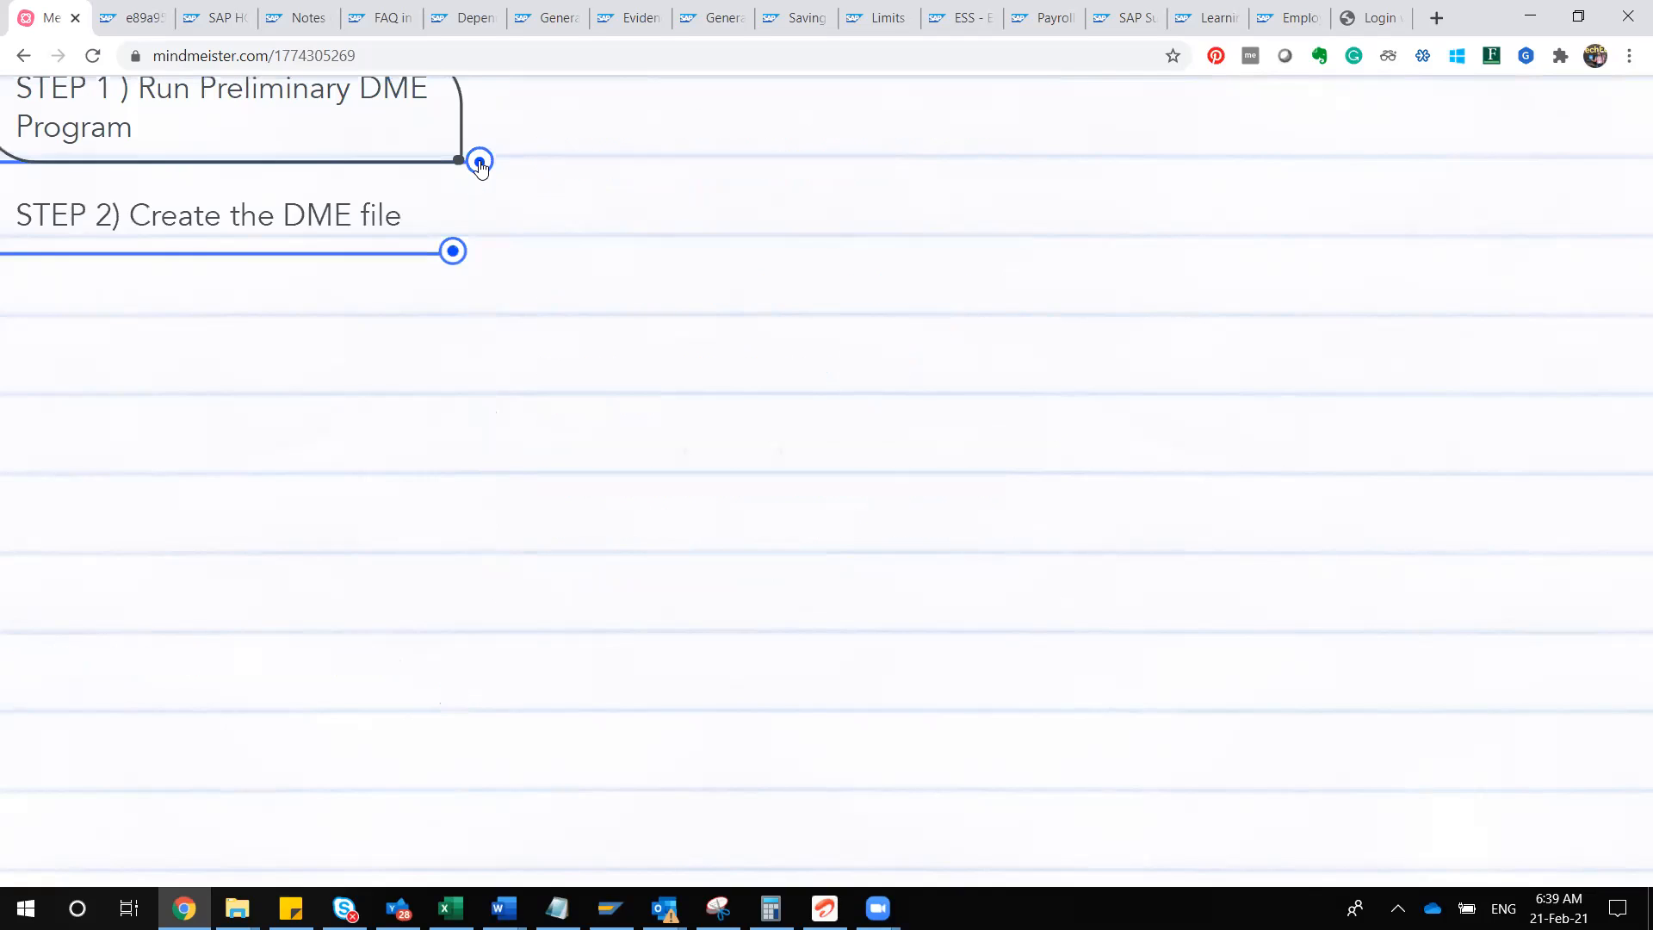
pyautogui.click(453, 254)
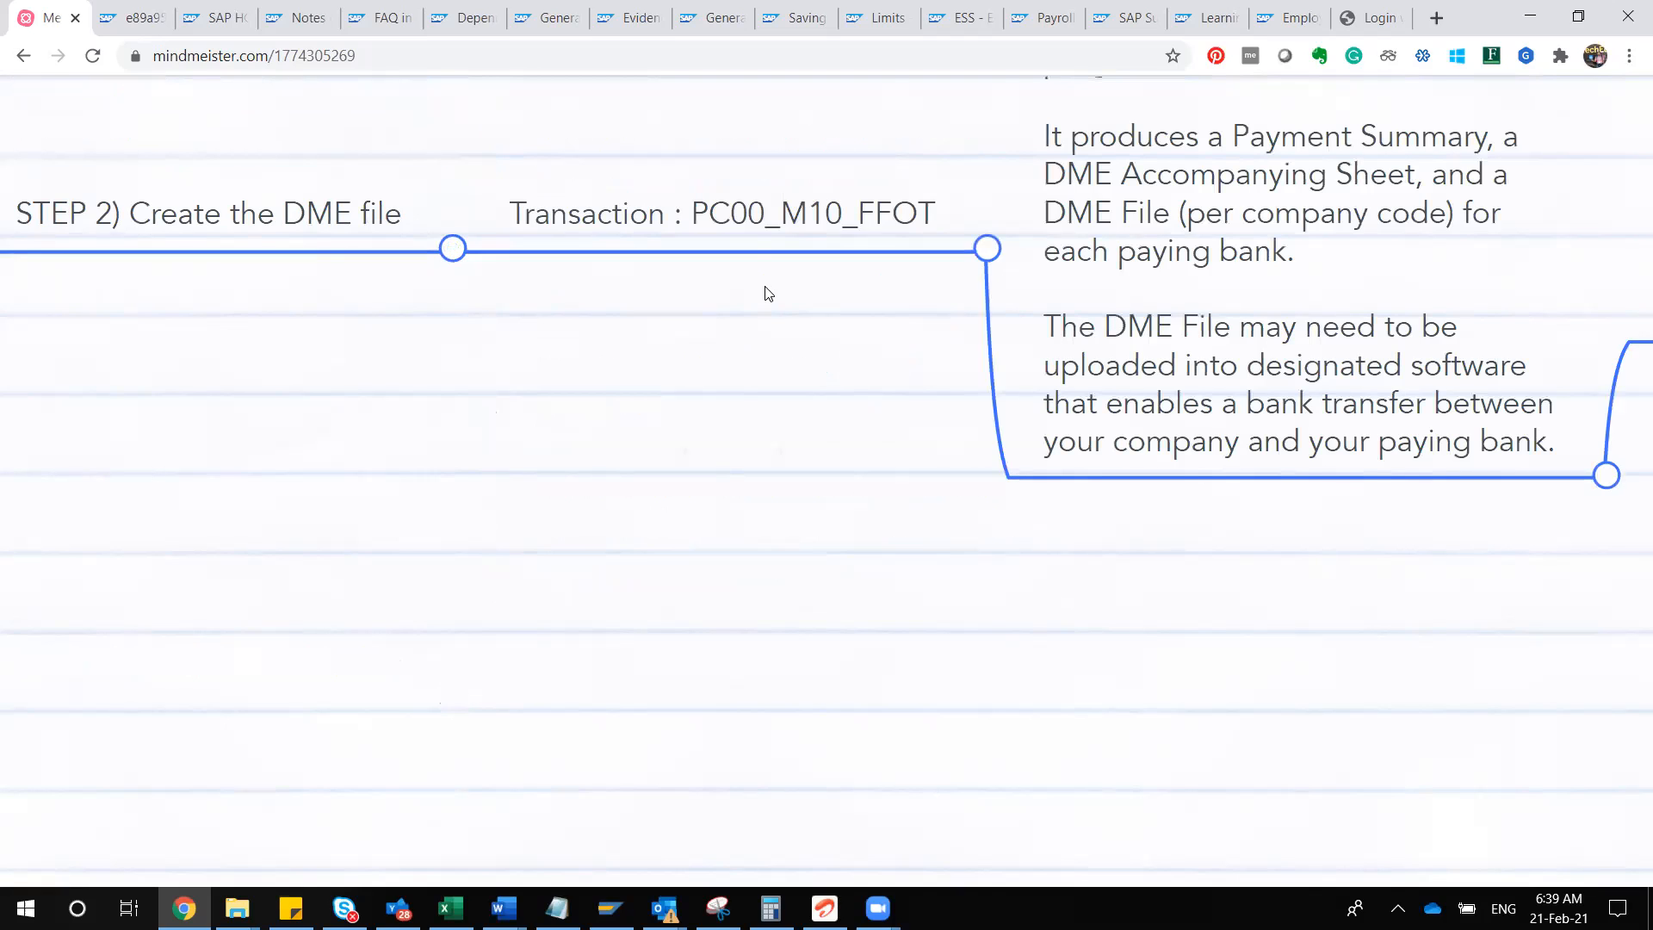
pyautogui.click(751, 221)
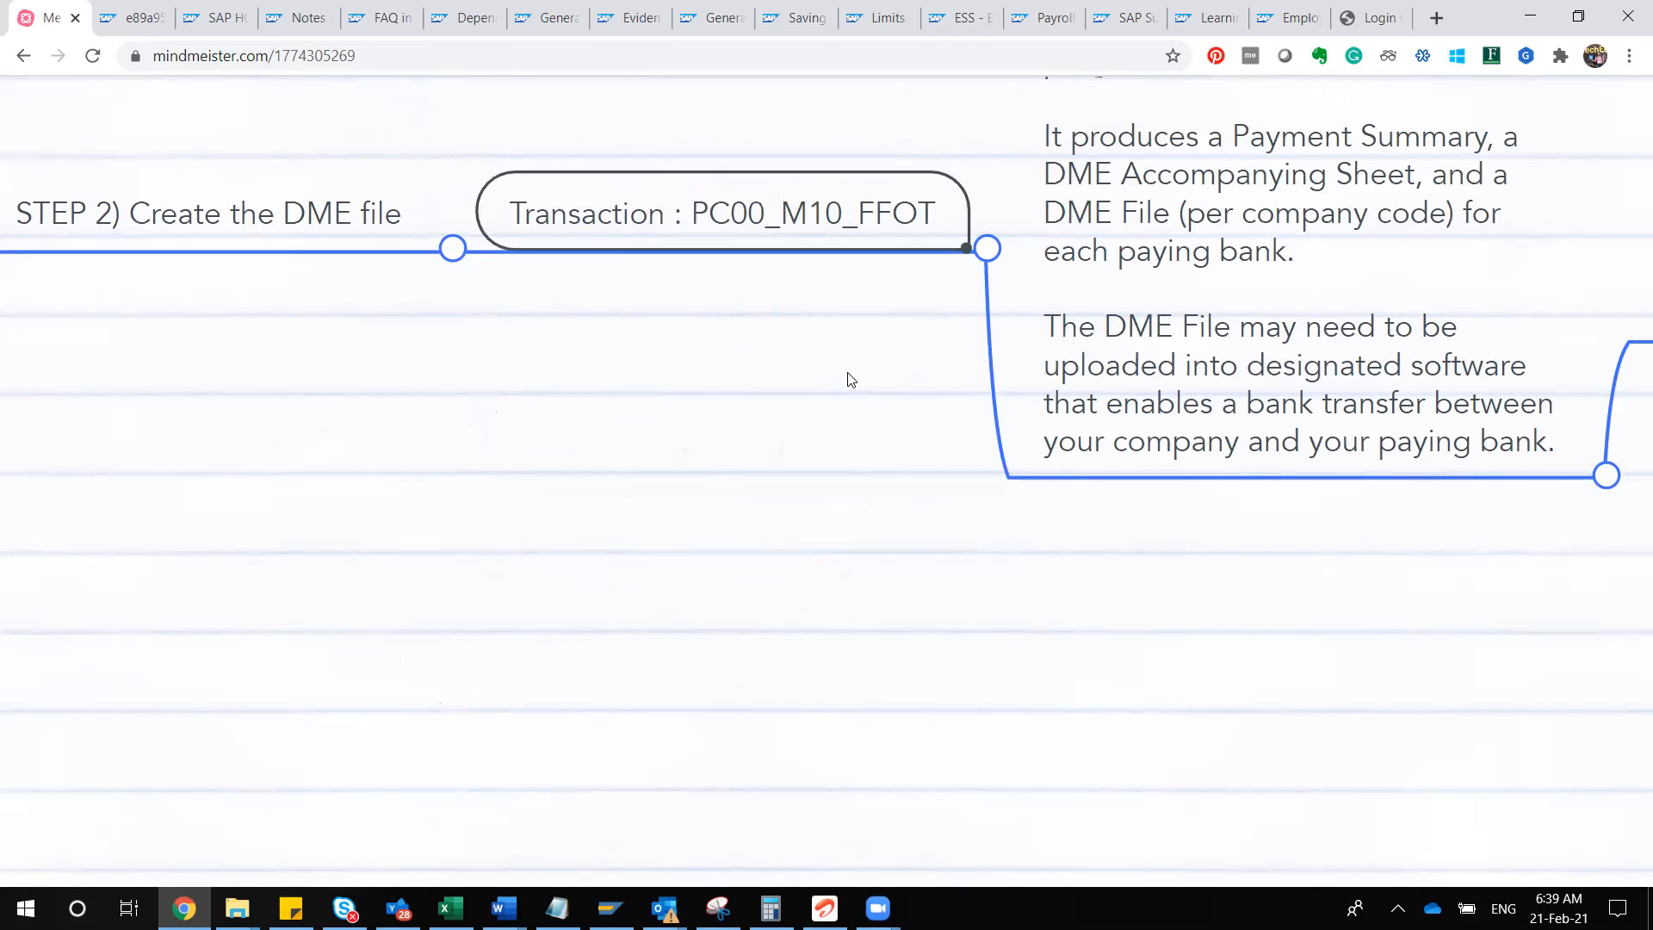
pyautogui.moveTo(823, 370); pyautogui.dragTo(275, 564)
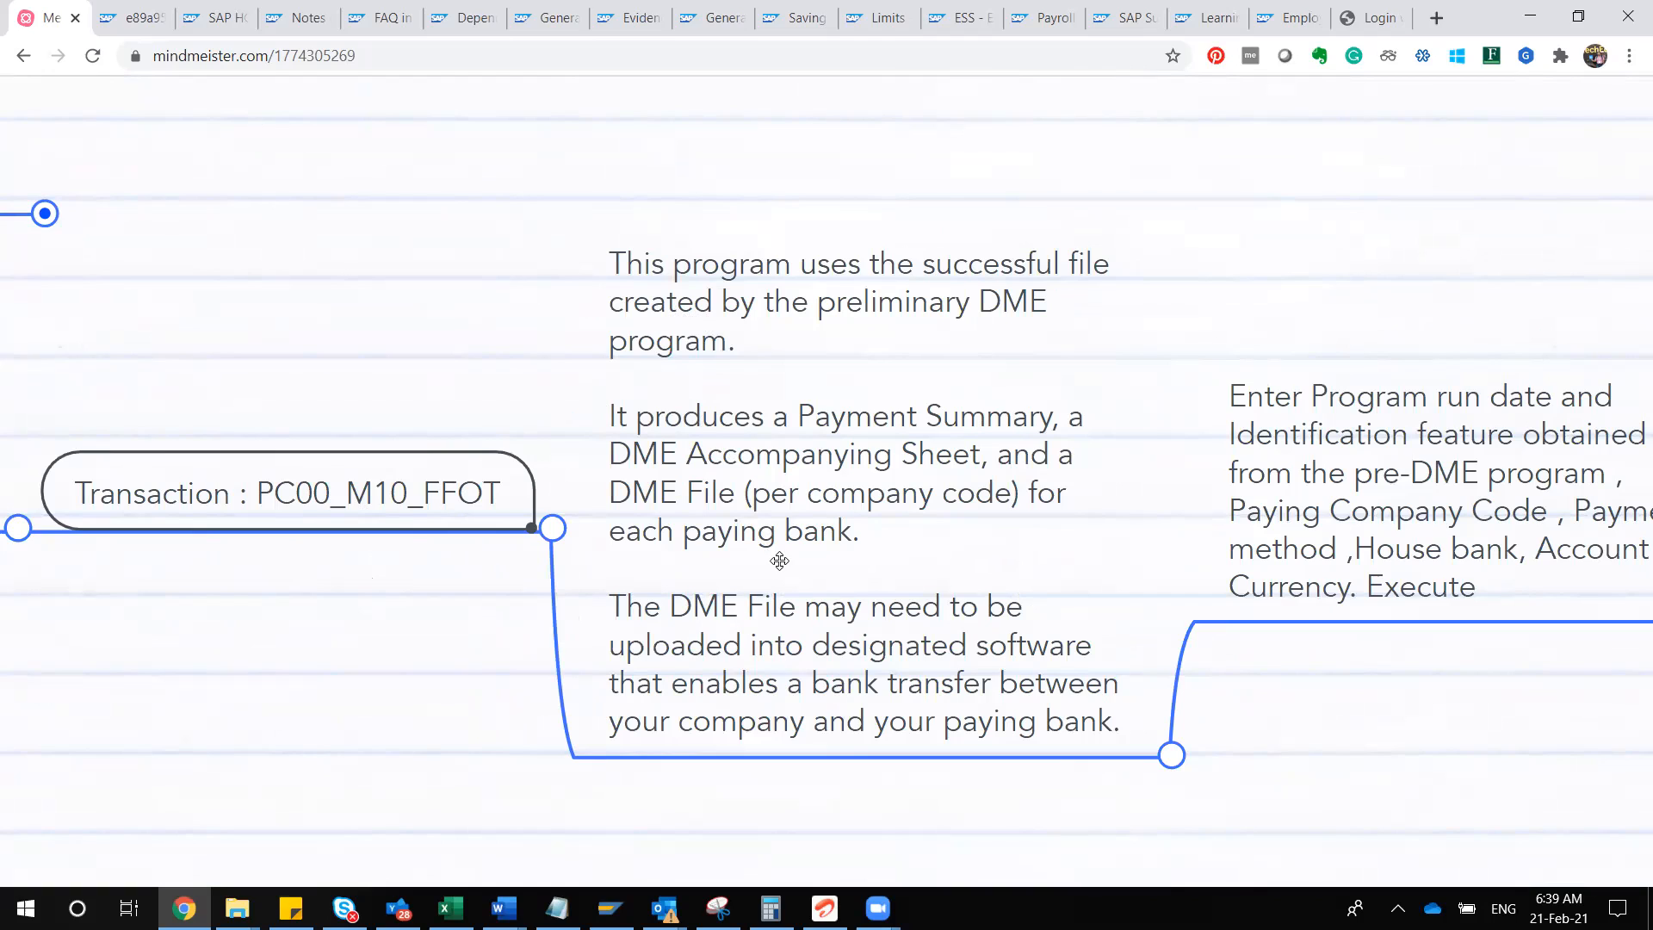
pyautogui.click(842, 472)
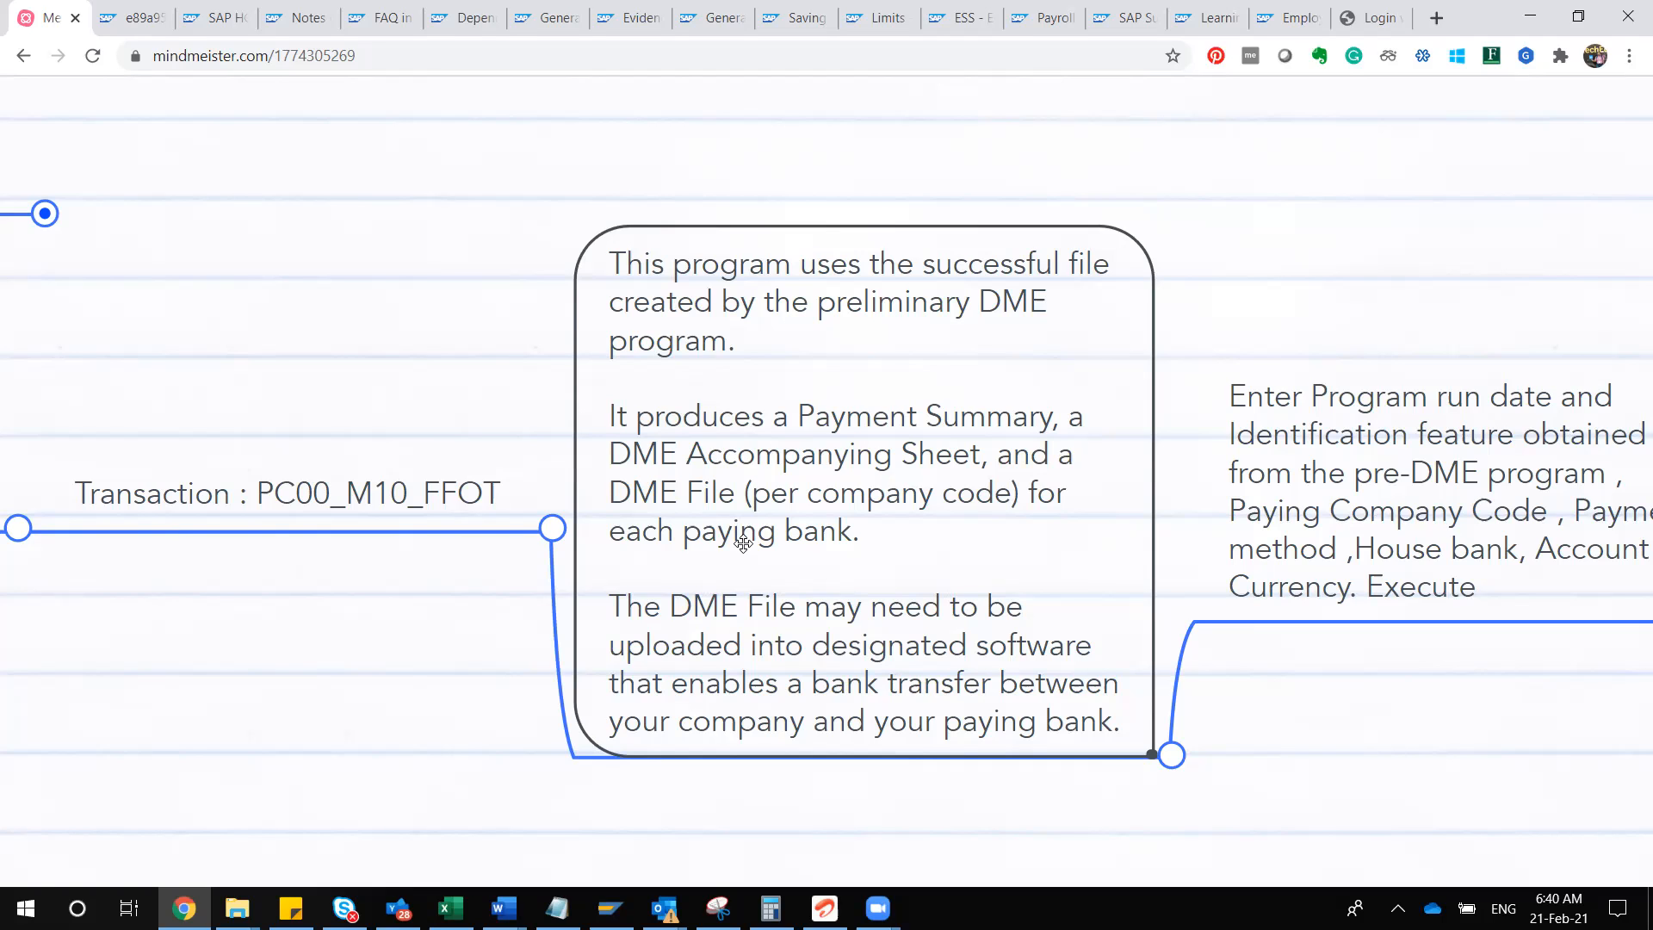
pyautogui.hscroll(5, 743, 543)
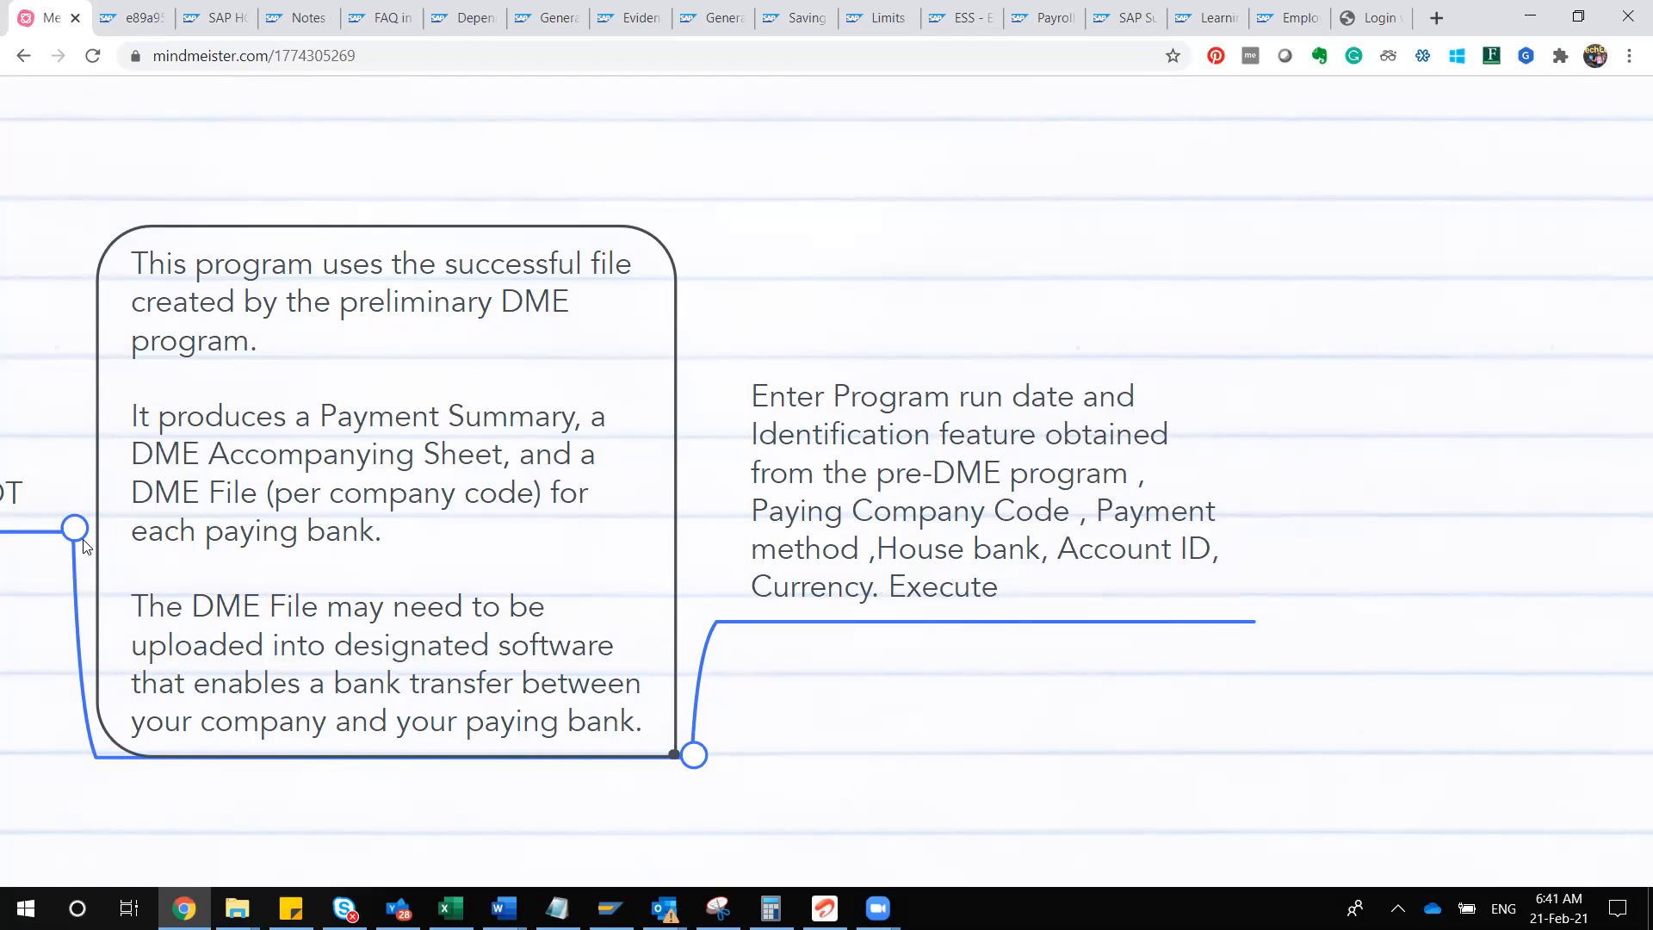
pyautogui.moveTo(249, 440); pyautogui.dragTo(1169, 476)
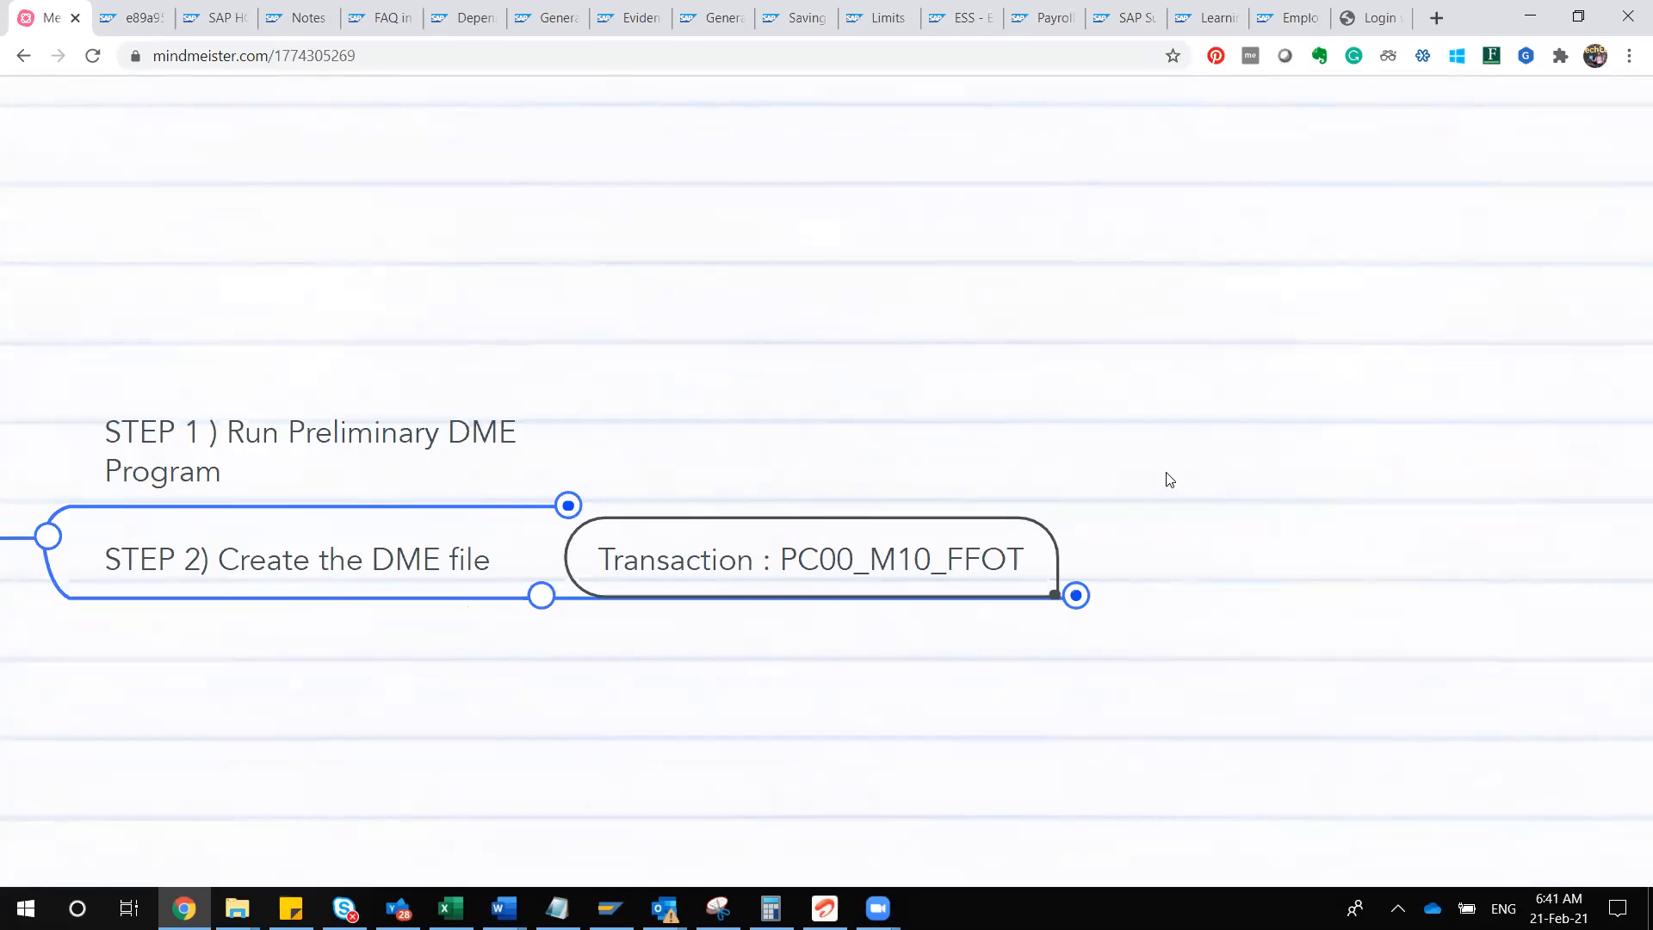
# Step: Switch to SAP and log on to client 800 by entering the account password
pyautogui.hotkey('alt', 'Tab')
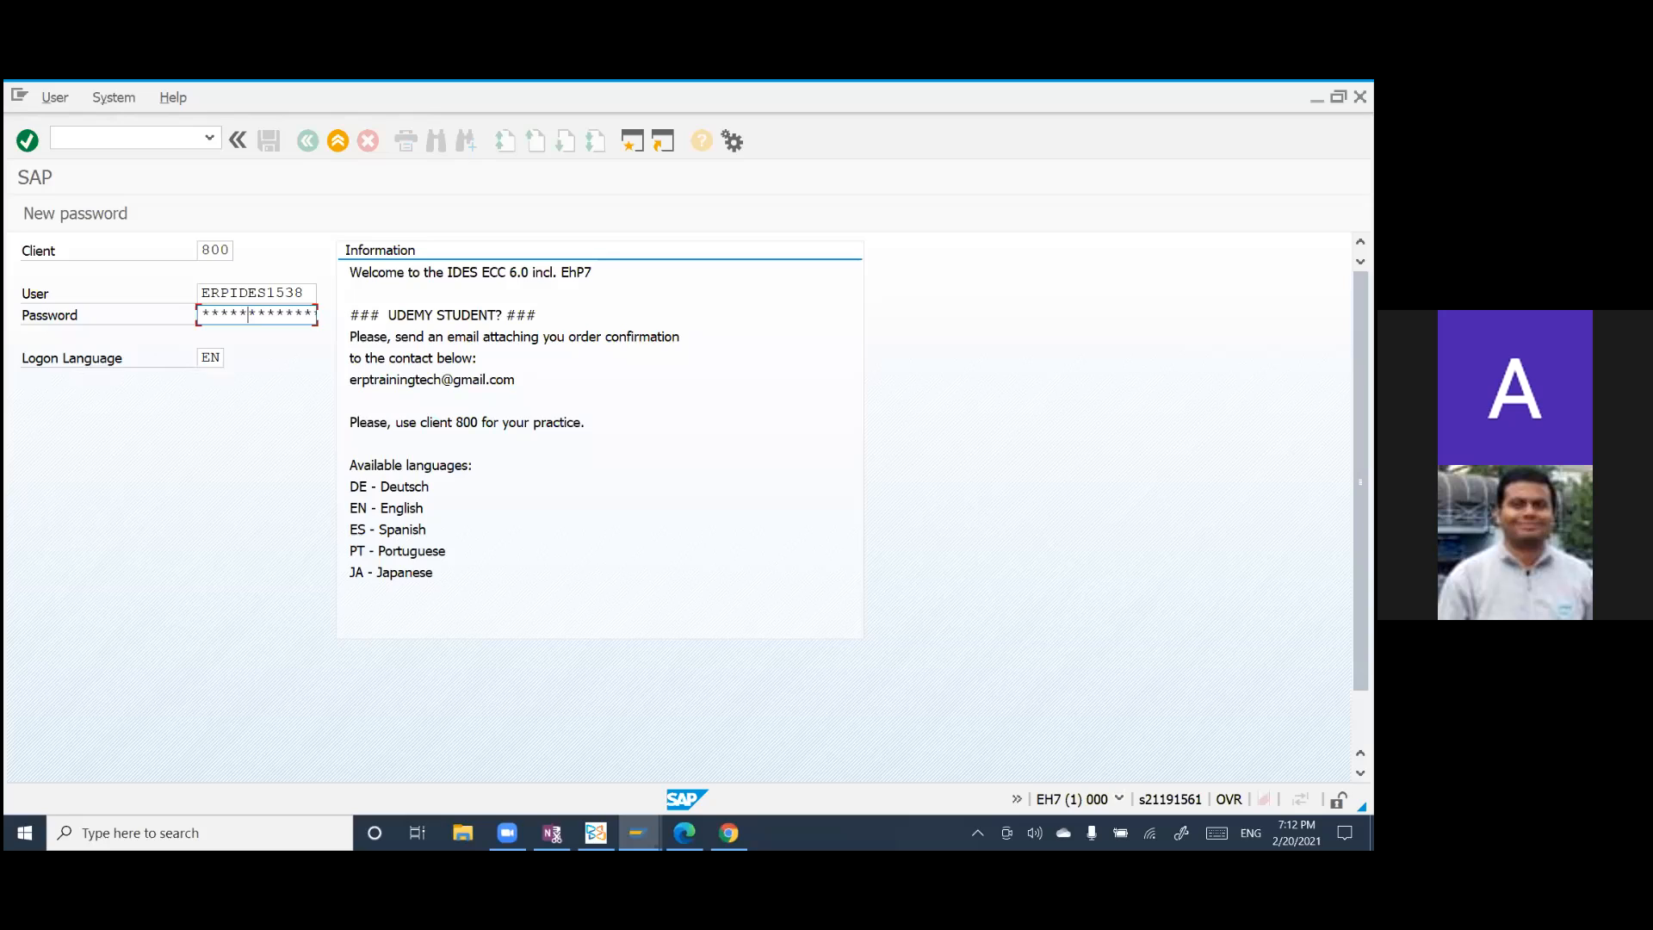
pyautogui.write('******')
pyautogui.press('Return')
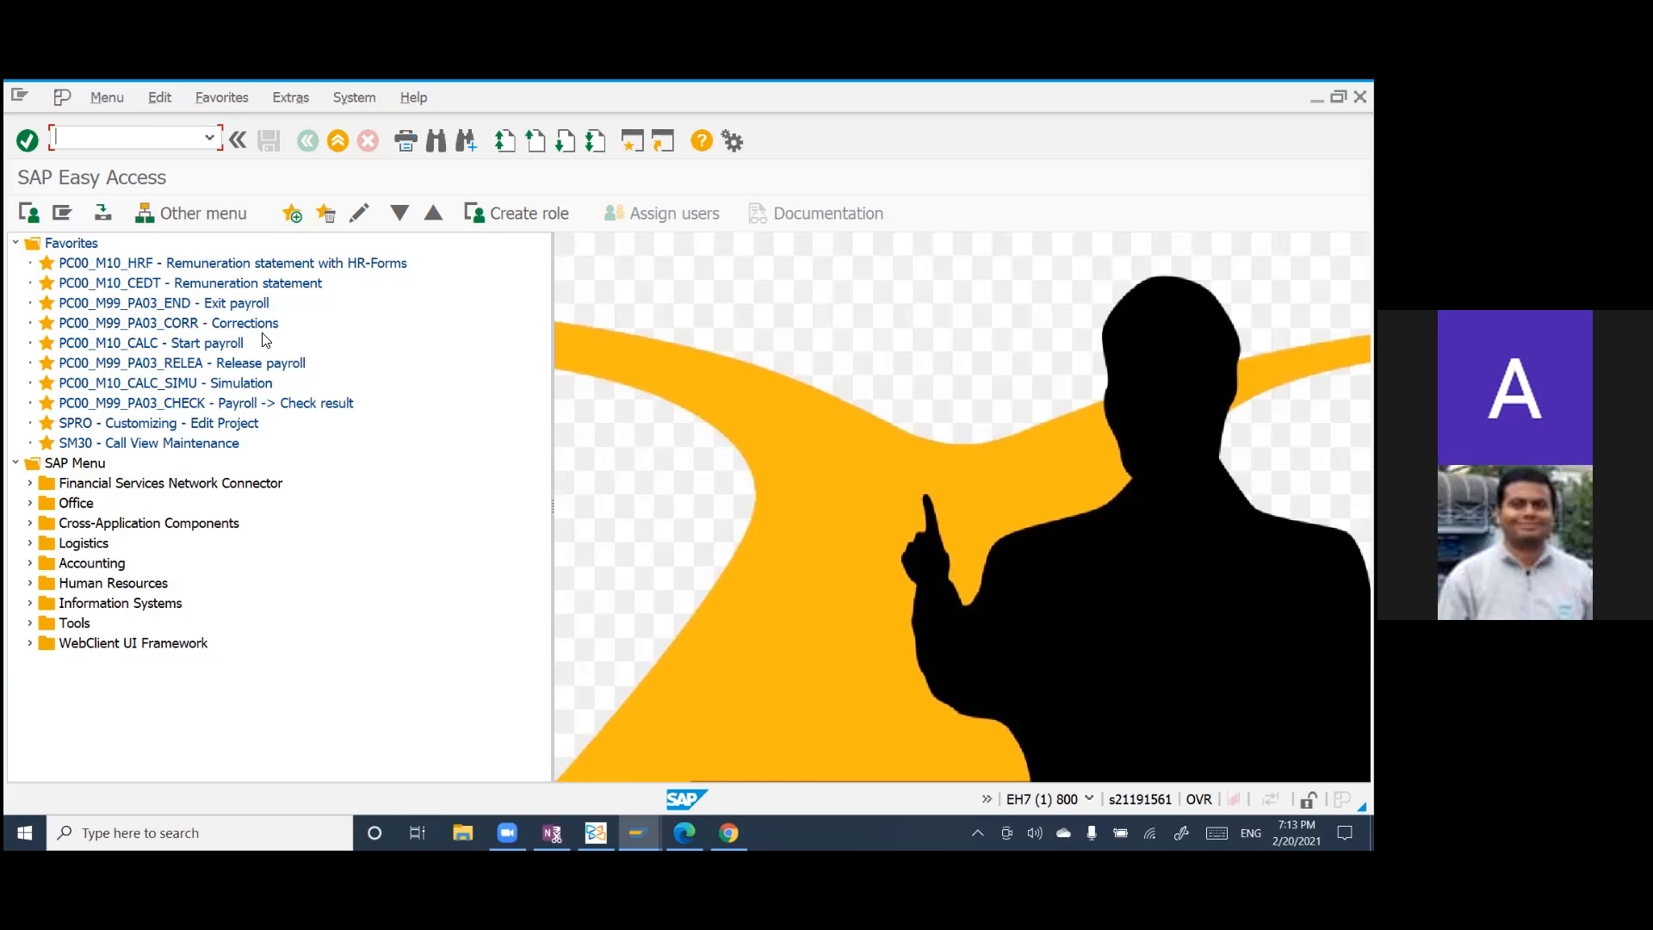
pyautogui.write('pc_00')
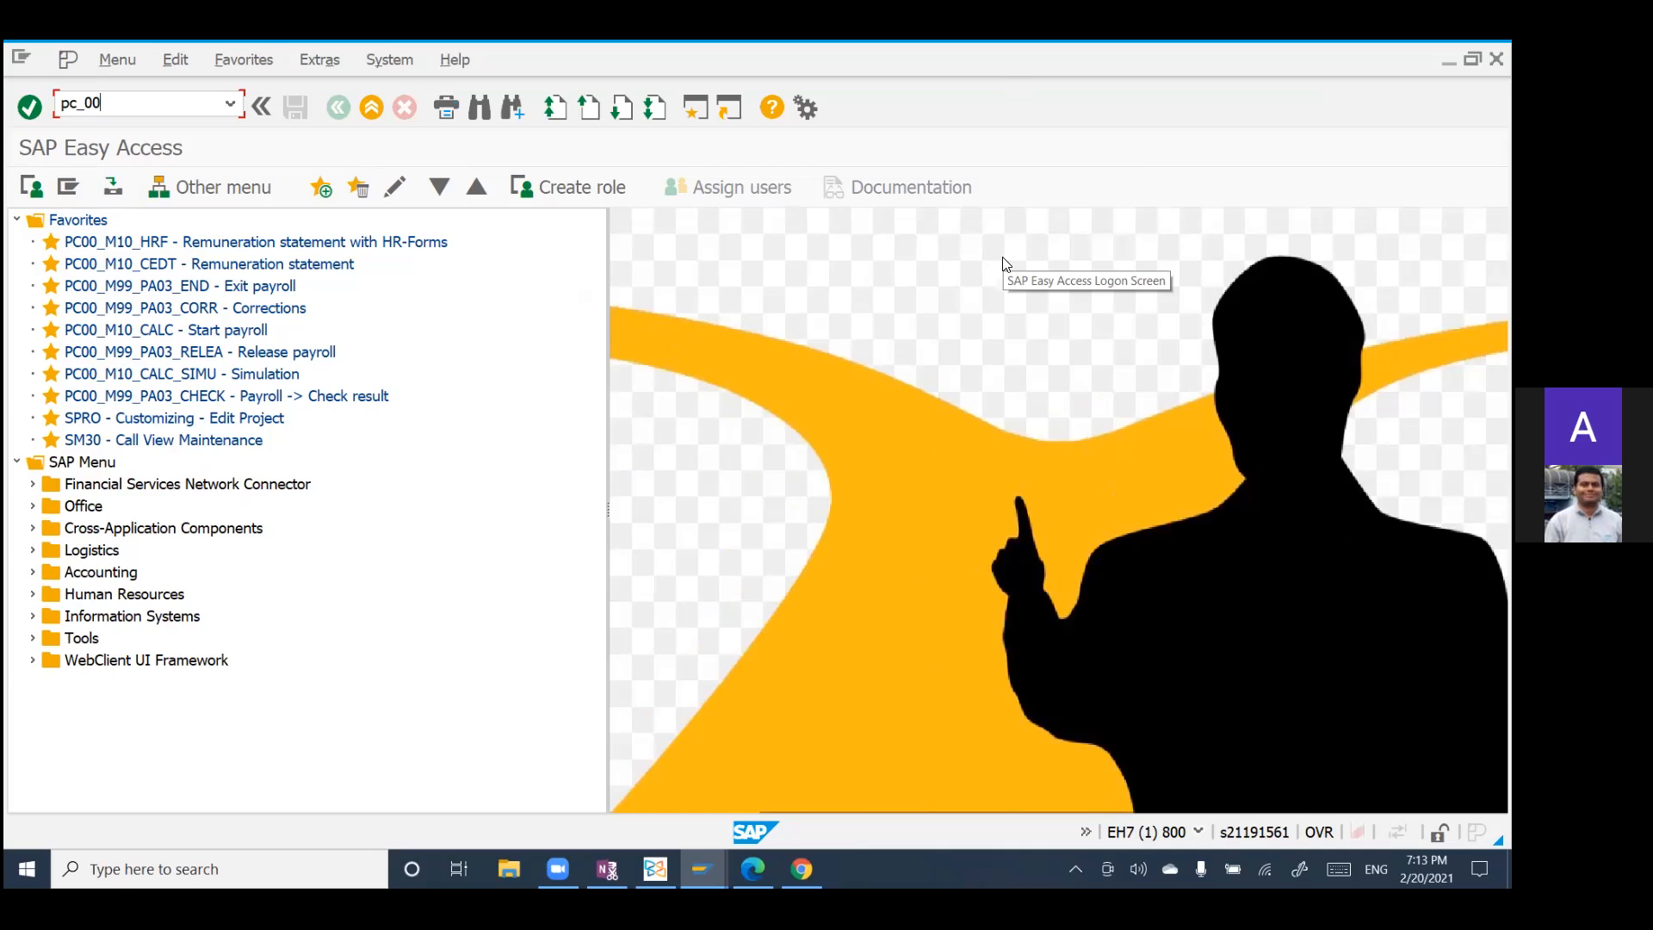
pyautogui.write('_')
pyautogui.press('BackSpace')
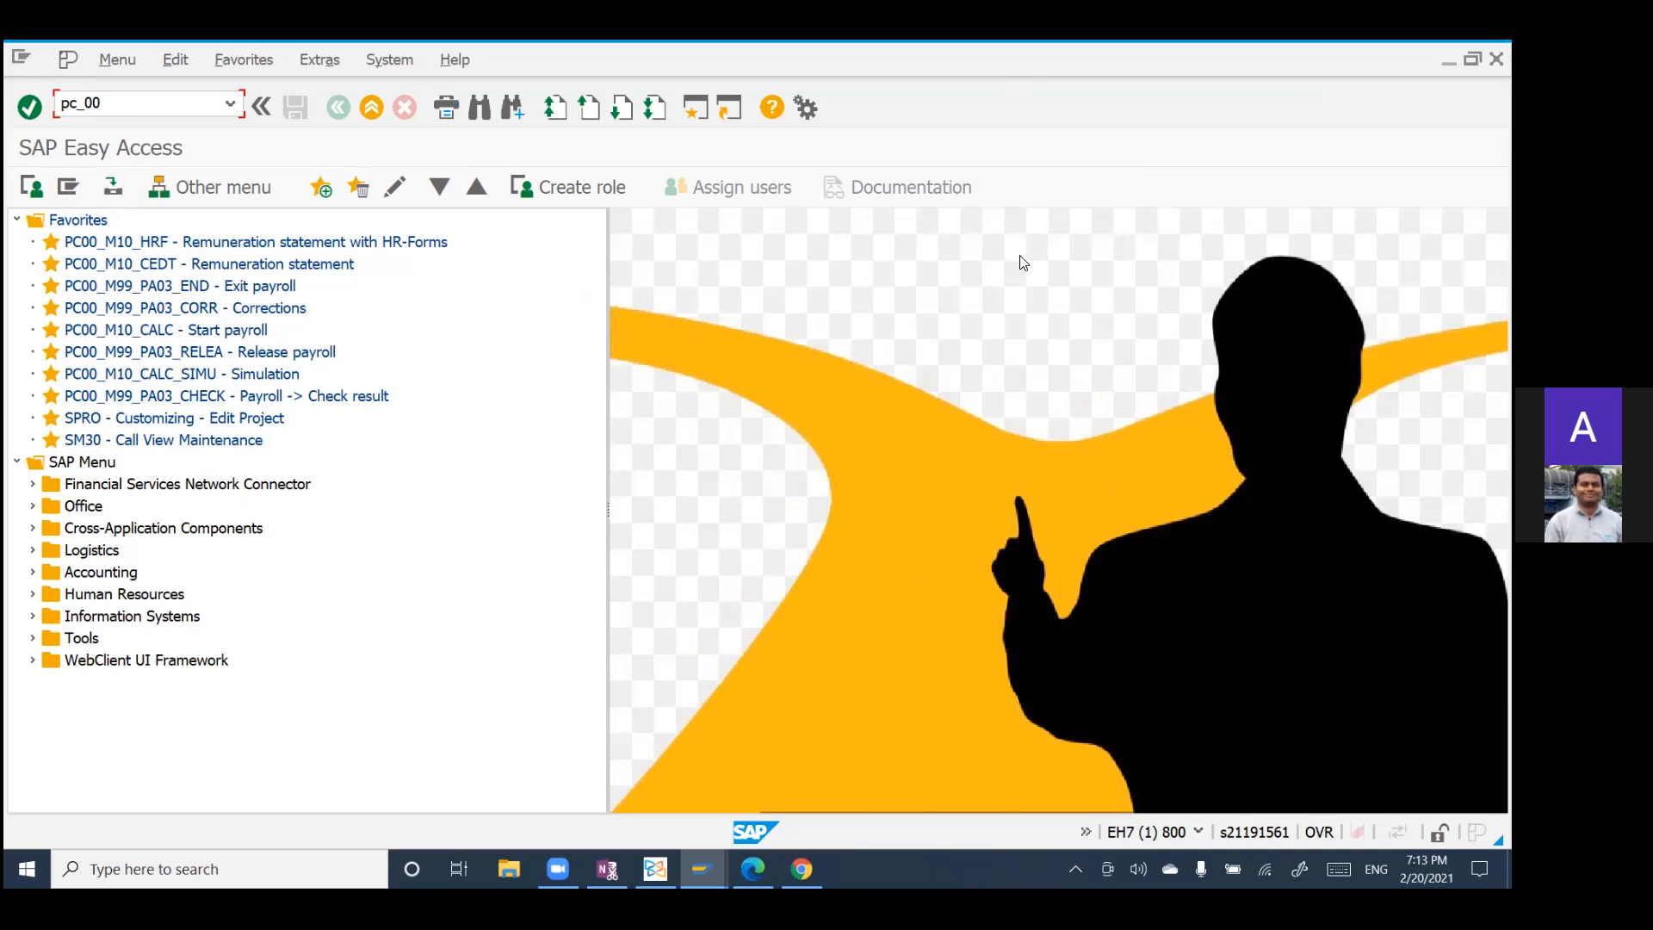
pyautogui.click(1070, 150)
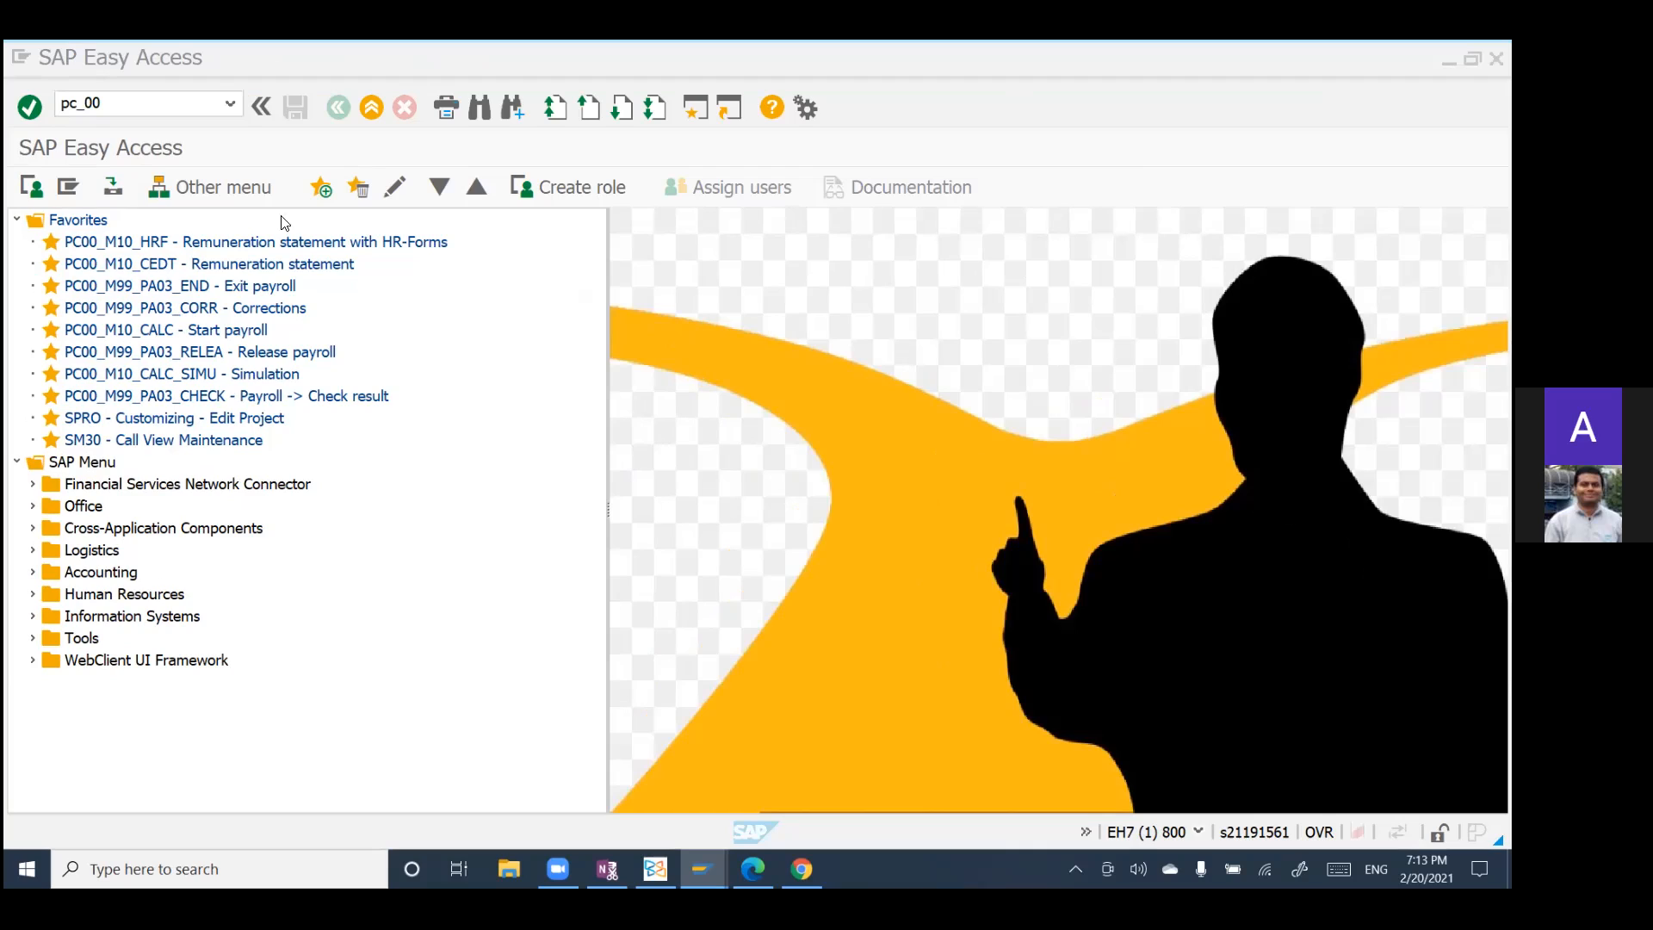
pyautogui.click(141, 96)
pyautogui.press('BackSpace')
pyautogui.press('BackSpace')
pyautogui.press('BackSpace')
pyautogui.press('BackSpace')
pyautogui.press('BackSpace')
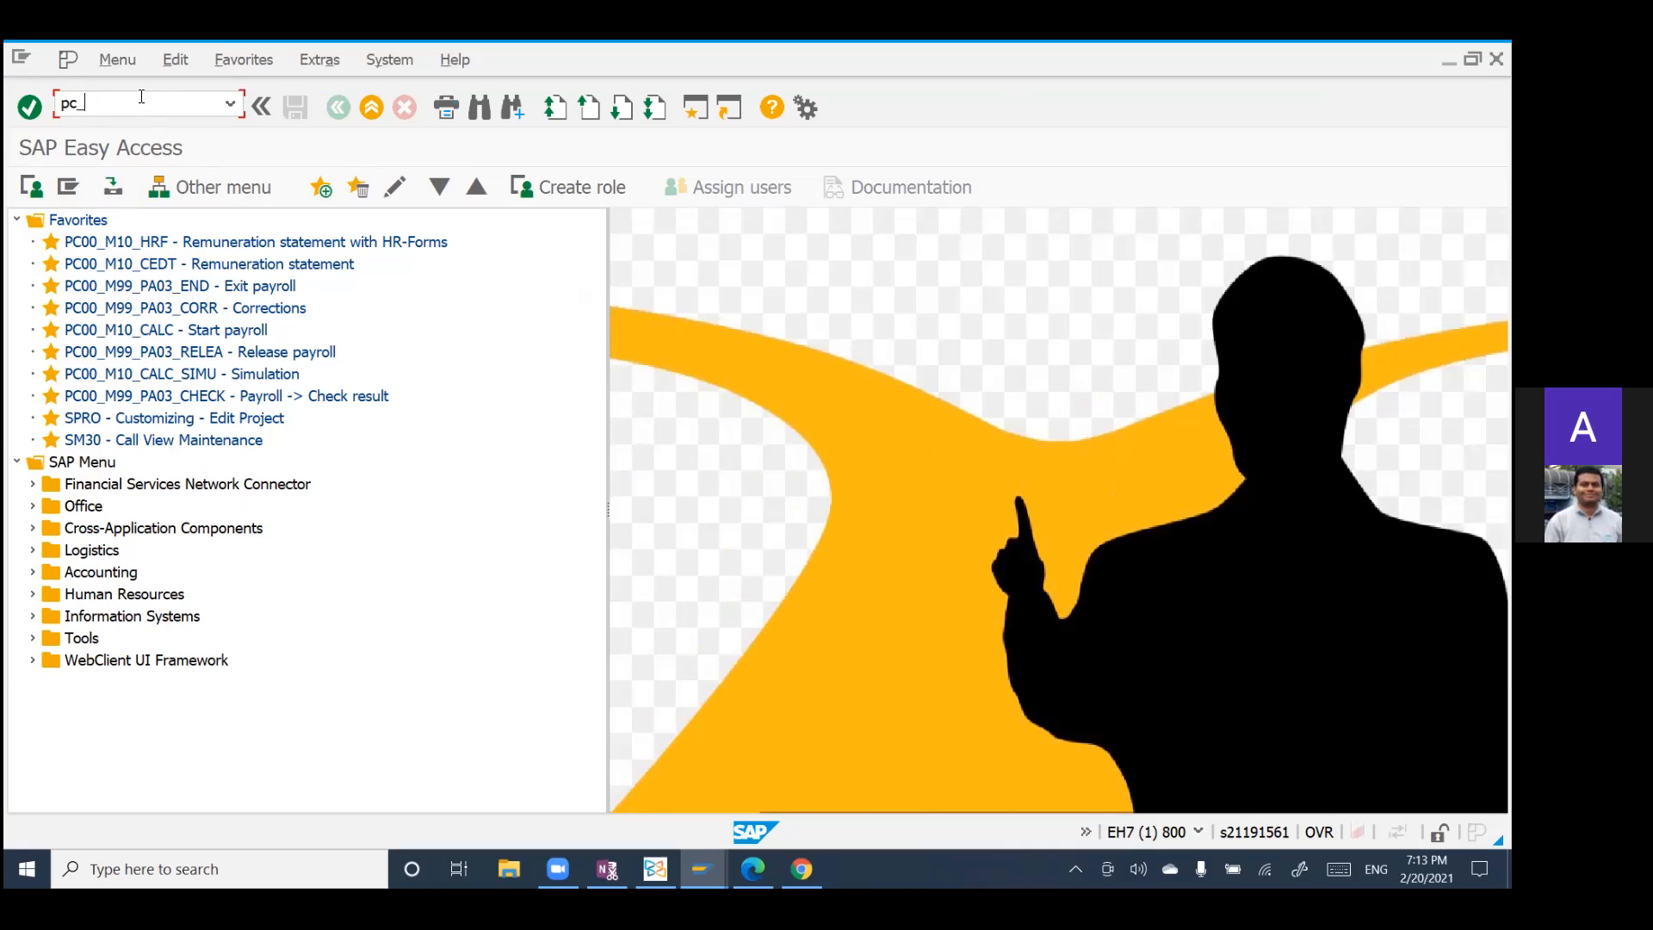
# Step: Try to run transaction PC00_M10_CDTA using the copied transaction code
pyautogui.write('PC00_M10_CDTA')
pyautogui.press('Return')
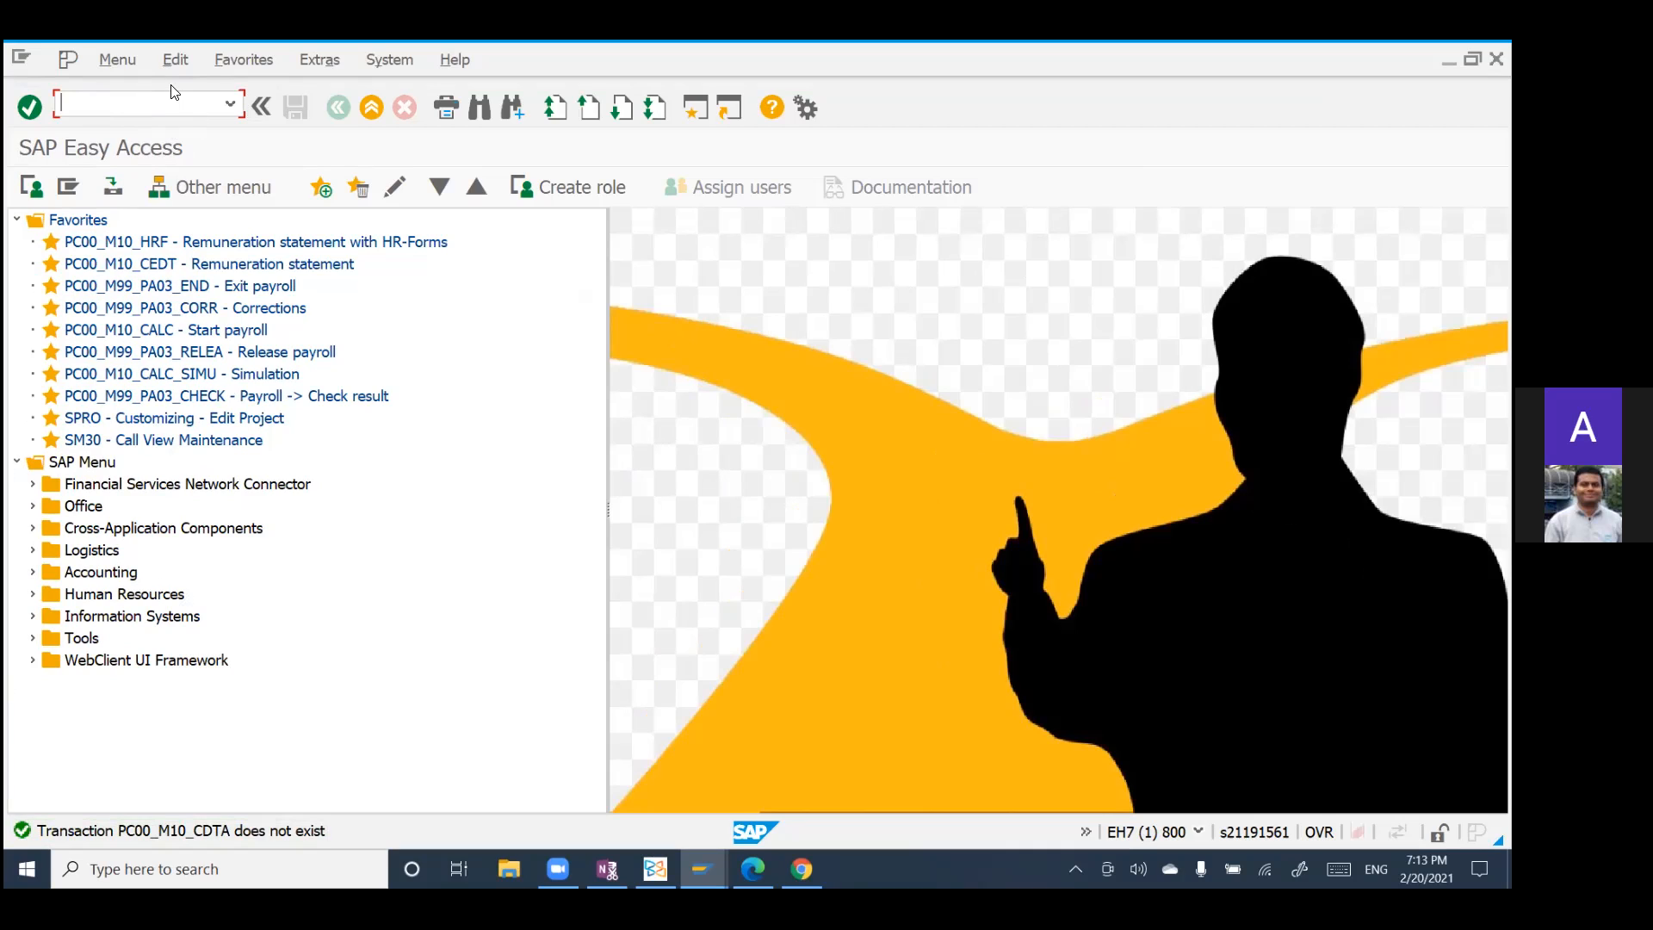
pyautogui.write('PC00_M10_CDTA')
pyautogui.press('Return')
# Step: Replace 10 with 99 in the copied transaction code and run PC00_M99_CDTA to open the preliminary DME program
pyautogui.write('PC00_M10_CDTA')
pyautogui.click(126, 103)
pyautogui.press('BackSpace')
pyautogui.press('BackSpace')
pyautogui.write('99')
pyautogui.press('Return')
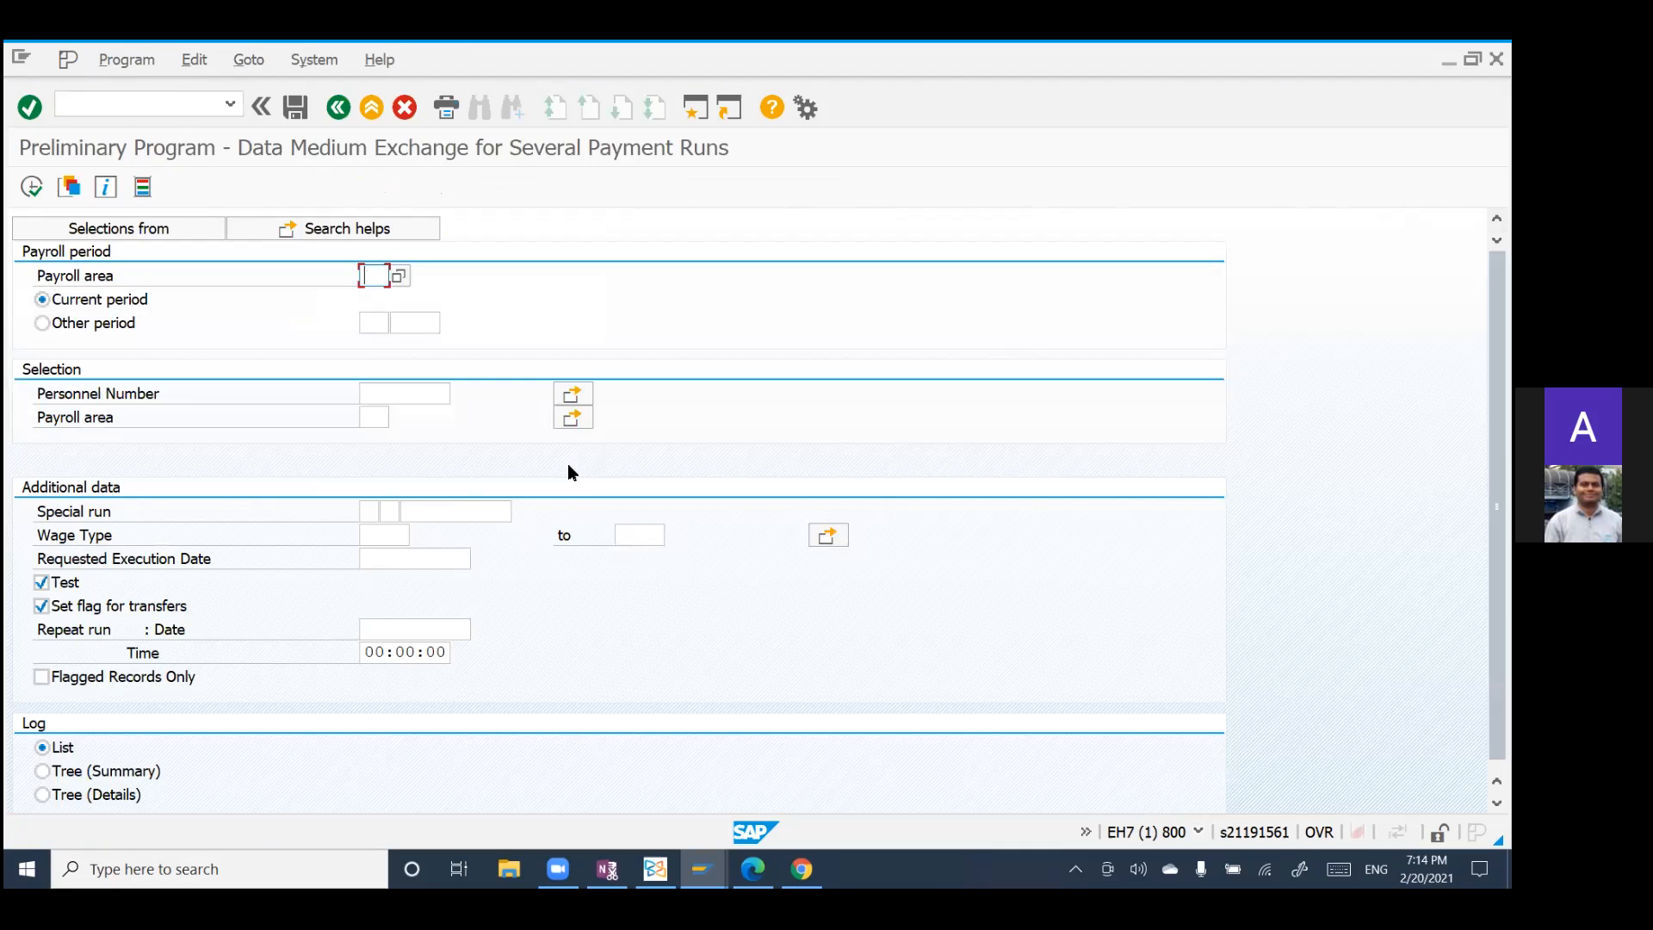
# Step: Set the payroll area of the payroll period to US and activate the Personnel Number selection for entry
pyautogui.hotkey('alt', 'Tab')
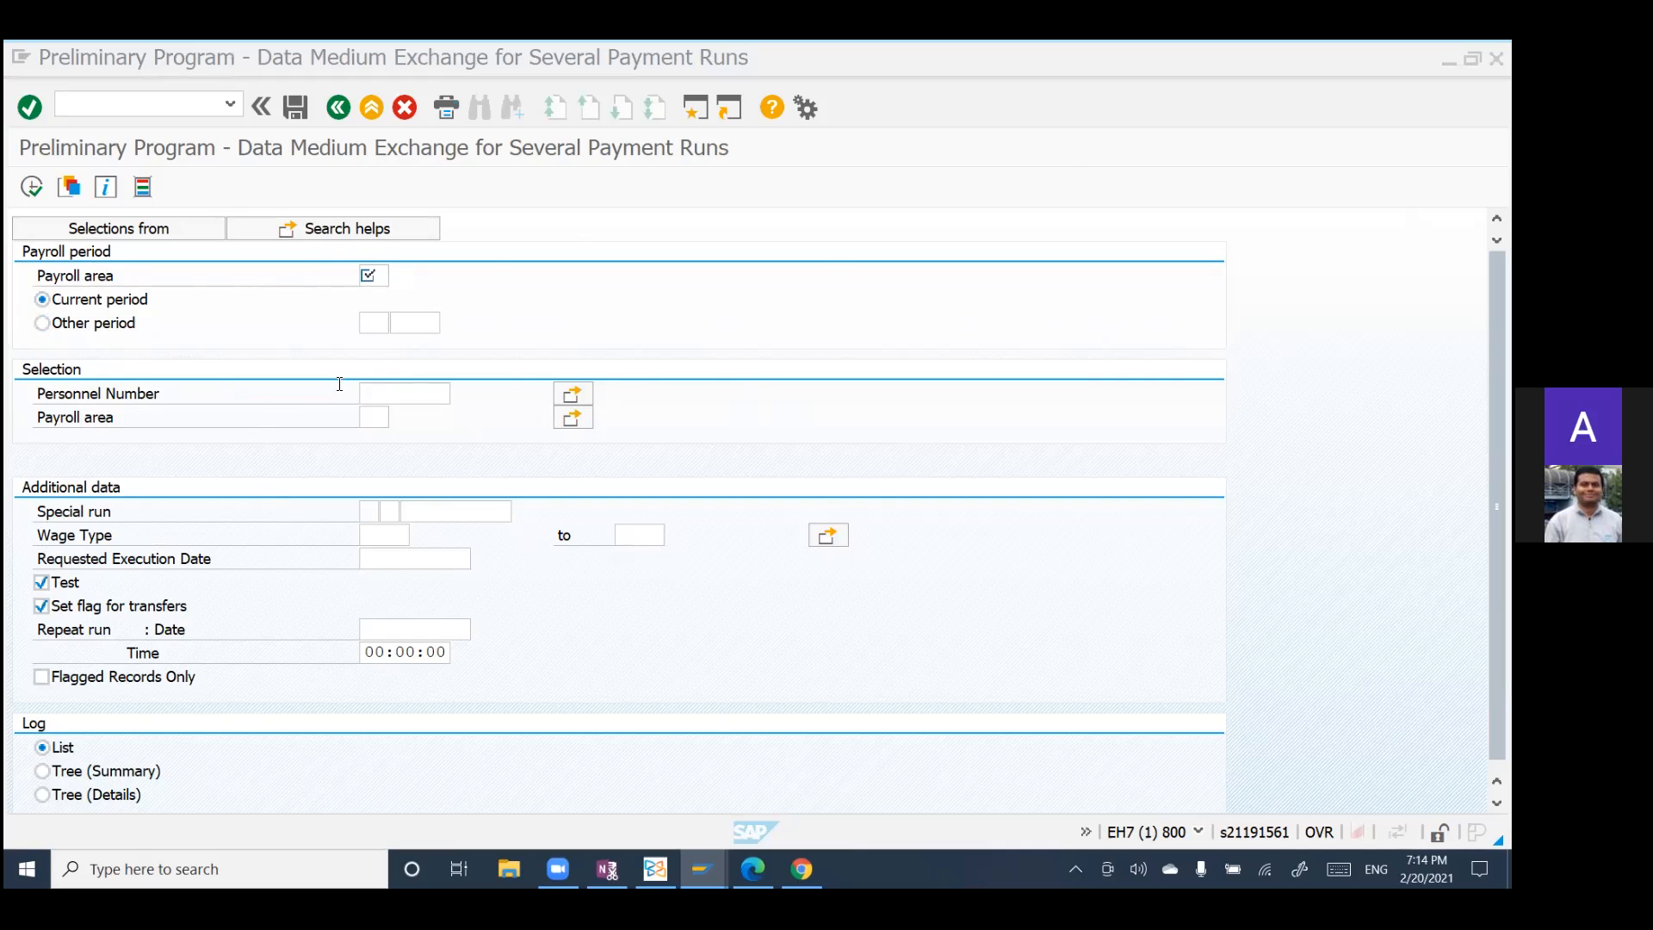
pyautogui.click(374, 274)
pyautogui.write('us')
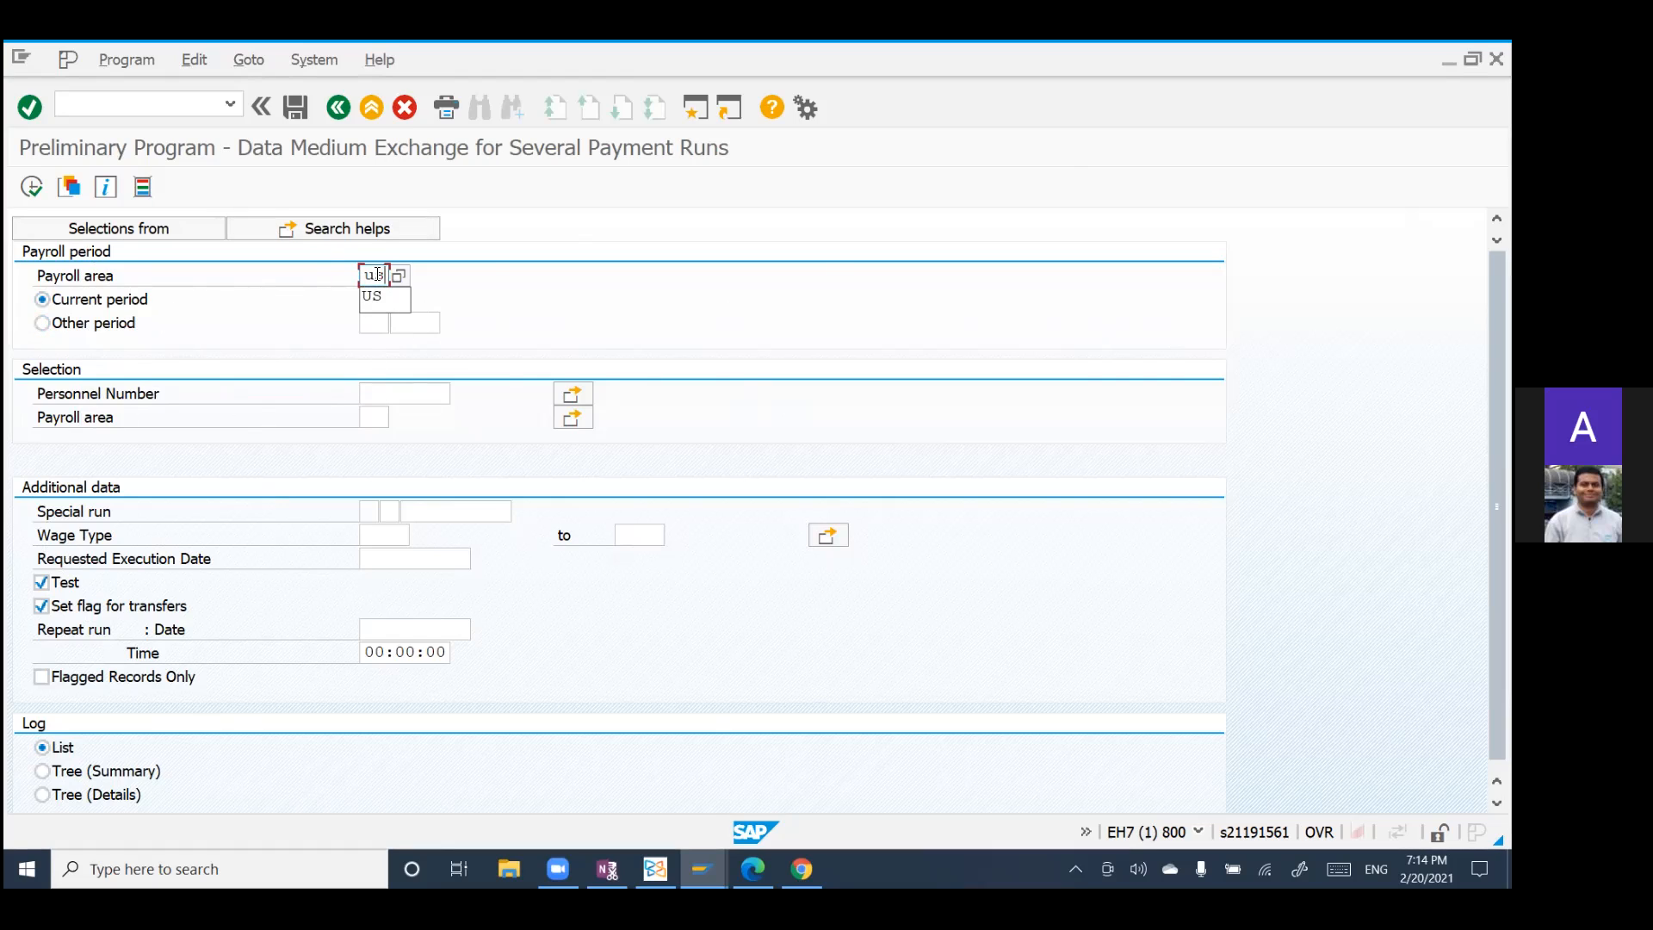
pyautogui.click(379, 393)
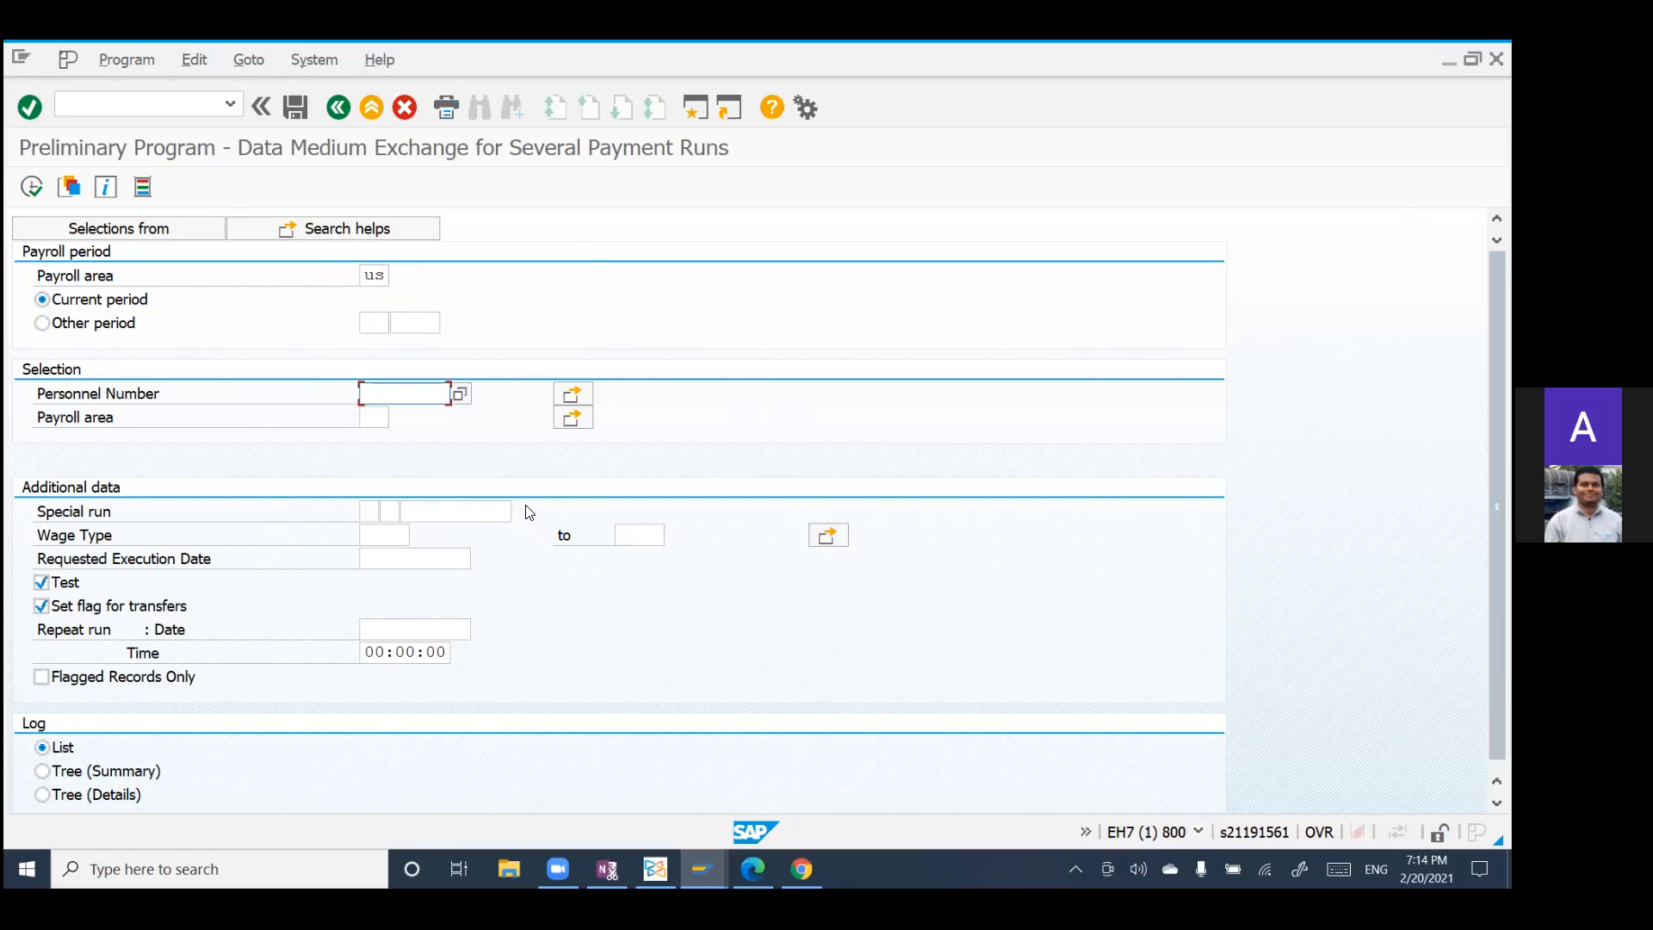
# Step: Fill in the Personnel Number from the suggested past entries and set the selection's payroll area to US
pyautogui.write('8')
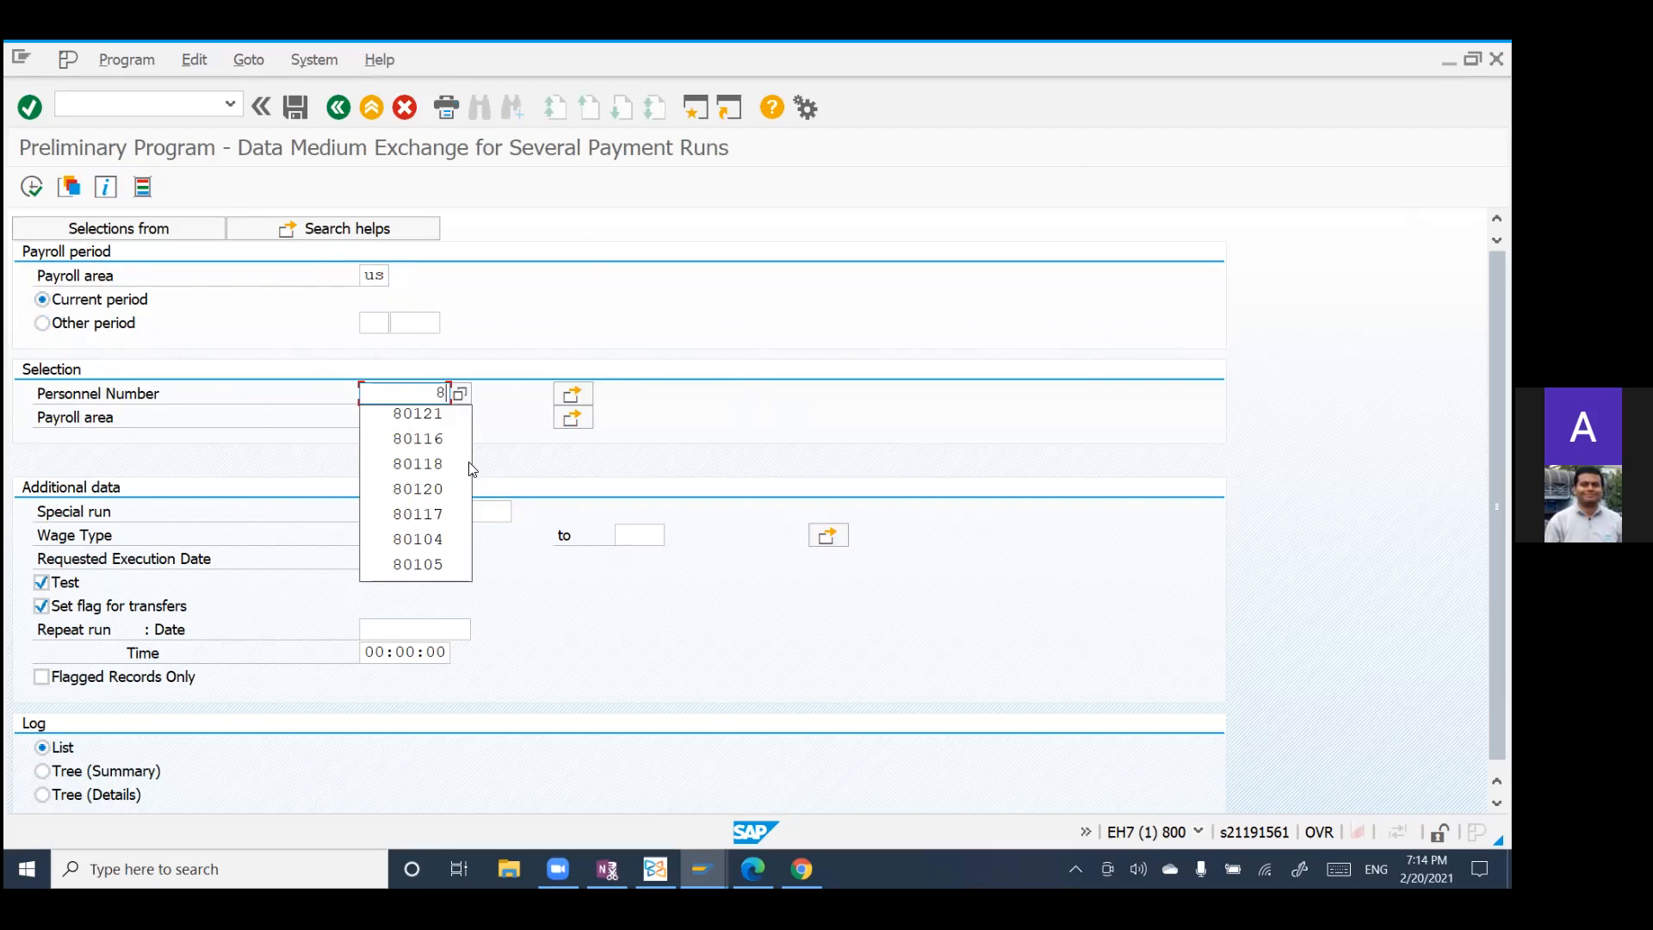
pyautogui.press('BackSpace')
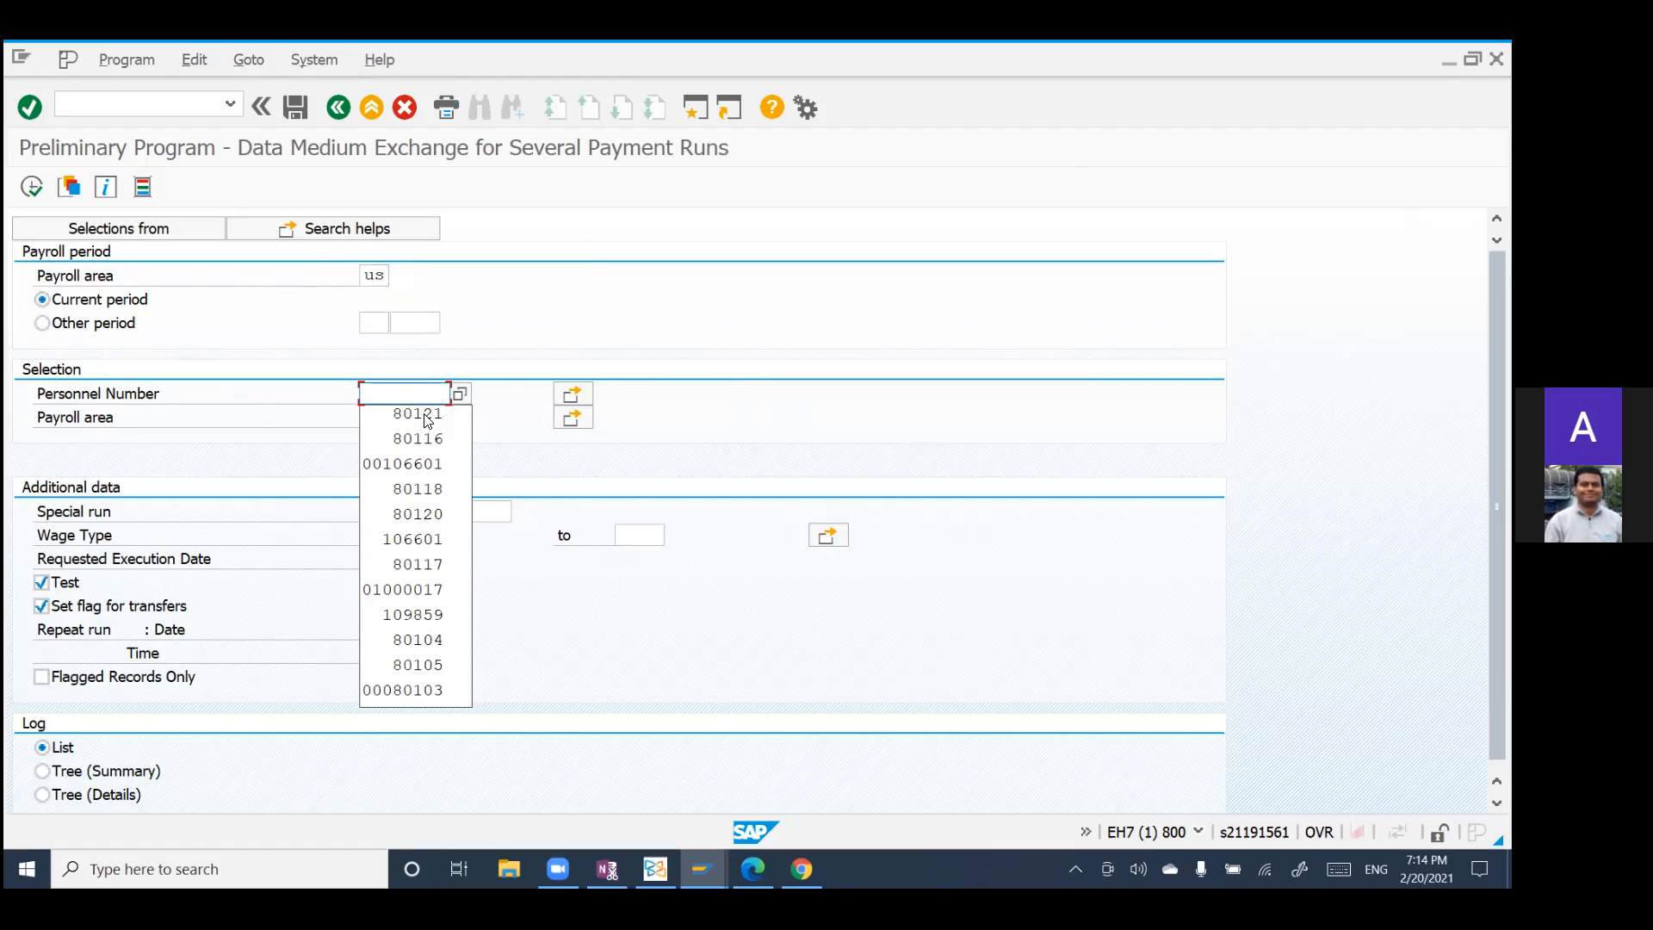
pyautogui.click(407, 590)
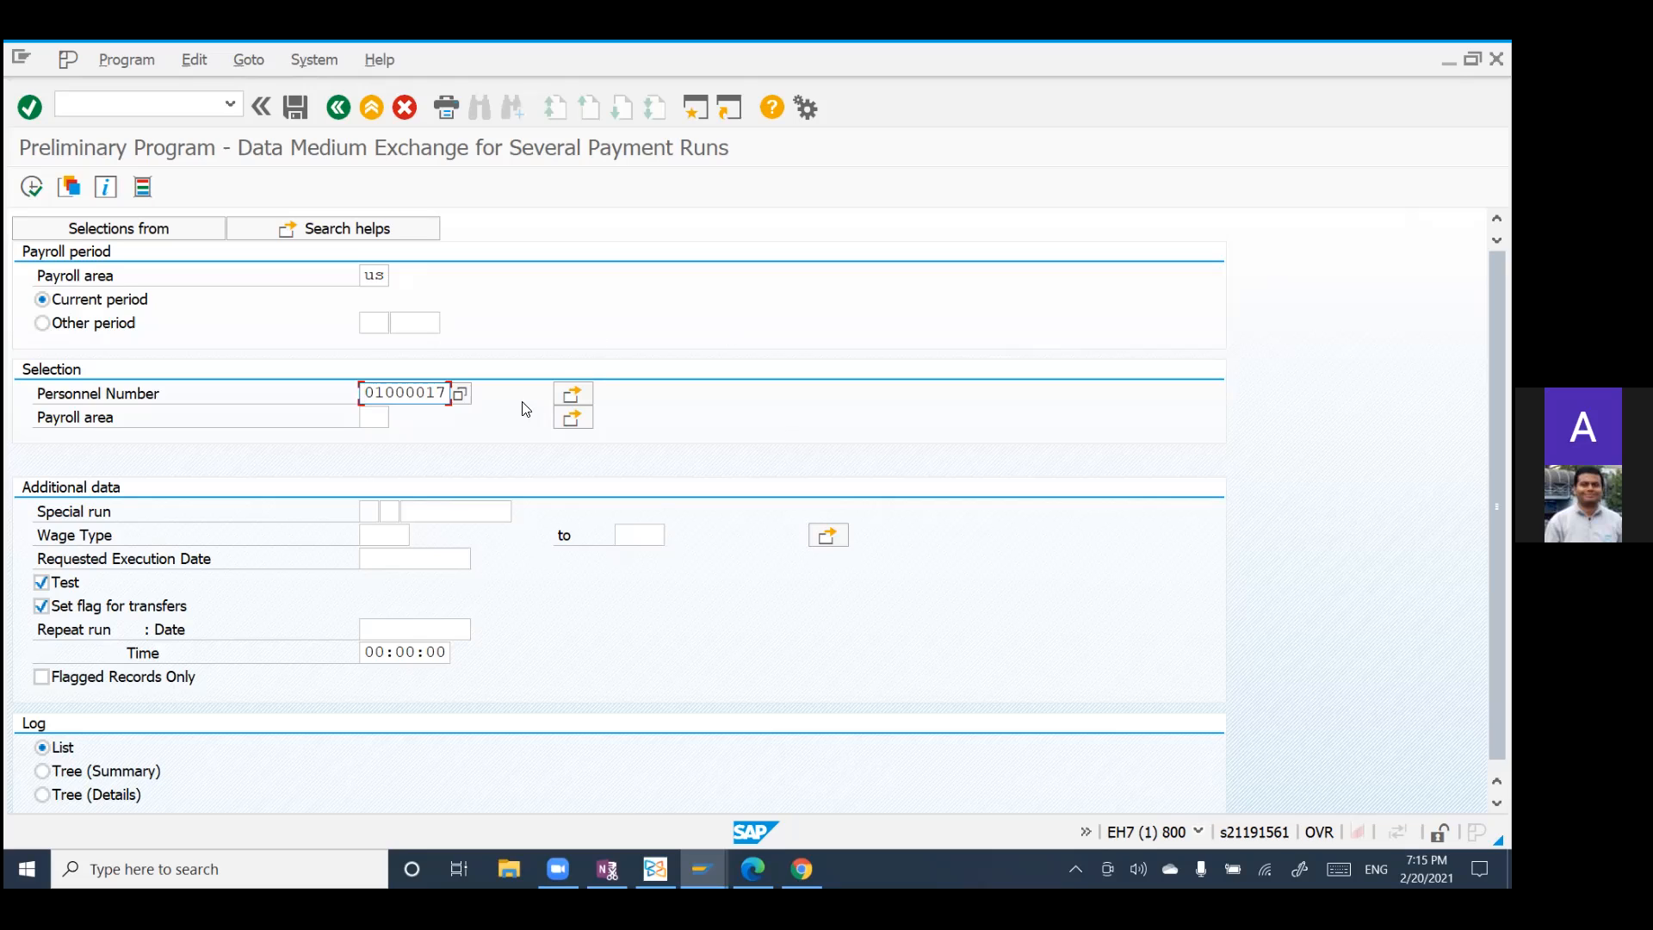
pyautogui.click(369, 419)
pyautogui.write('us')
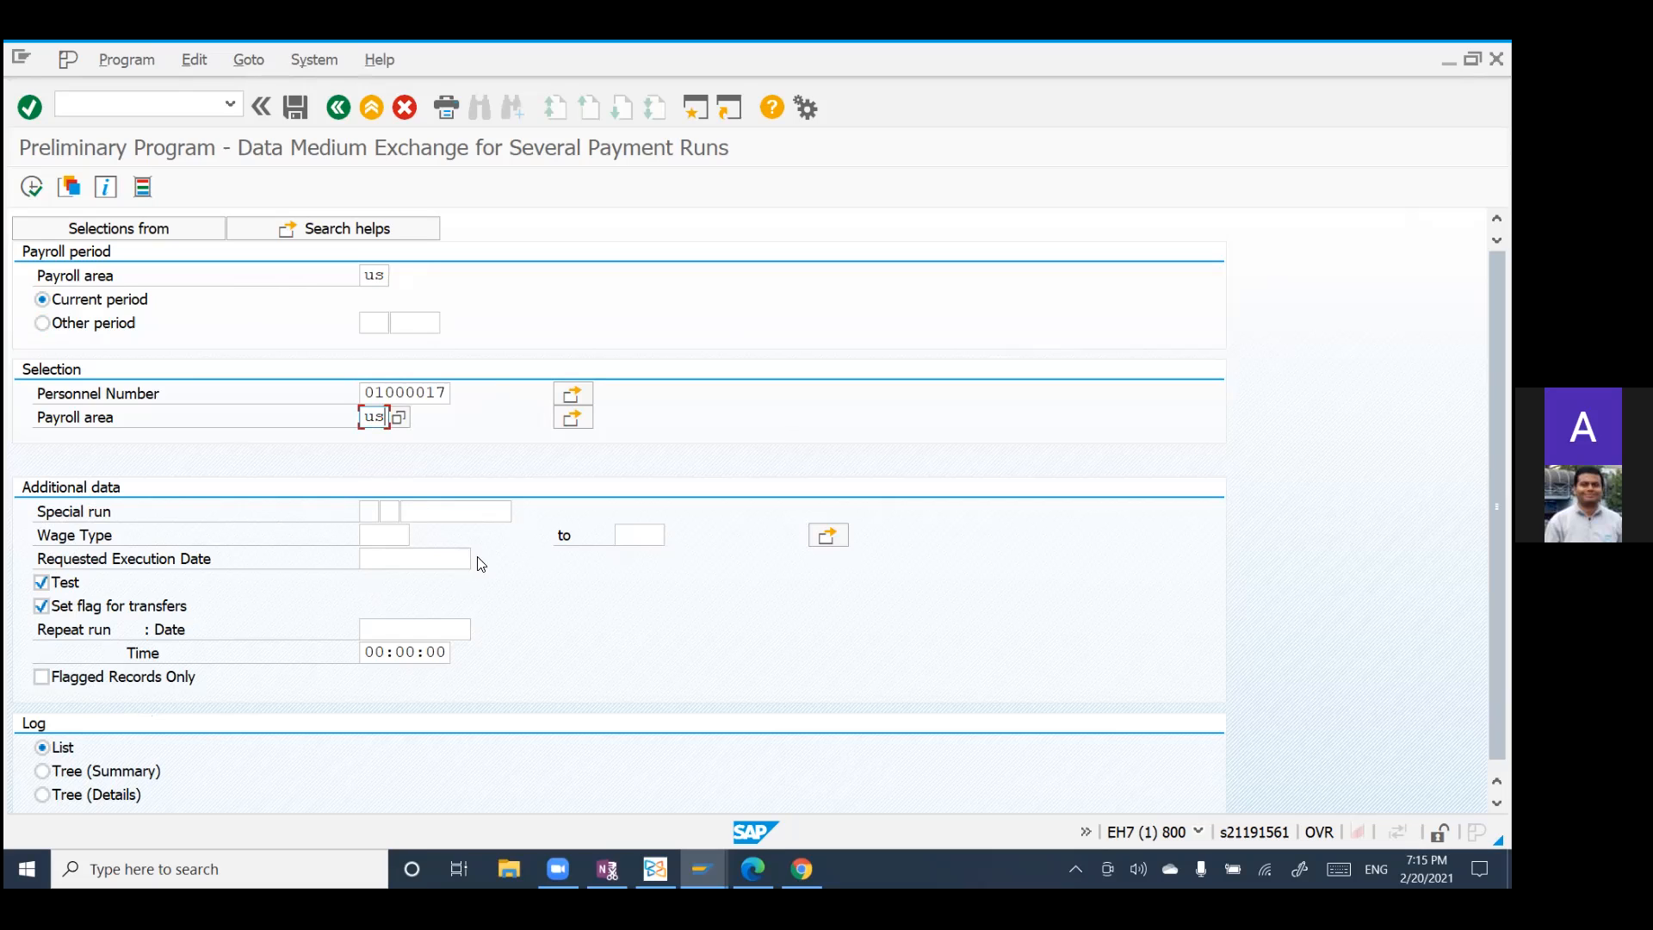
# Step: Validate the selections, execute the preliminary DME program in test mode, and return to the selection screen
pyautogui.click(119, 650)
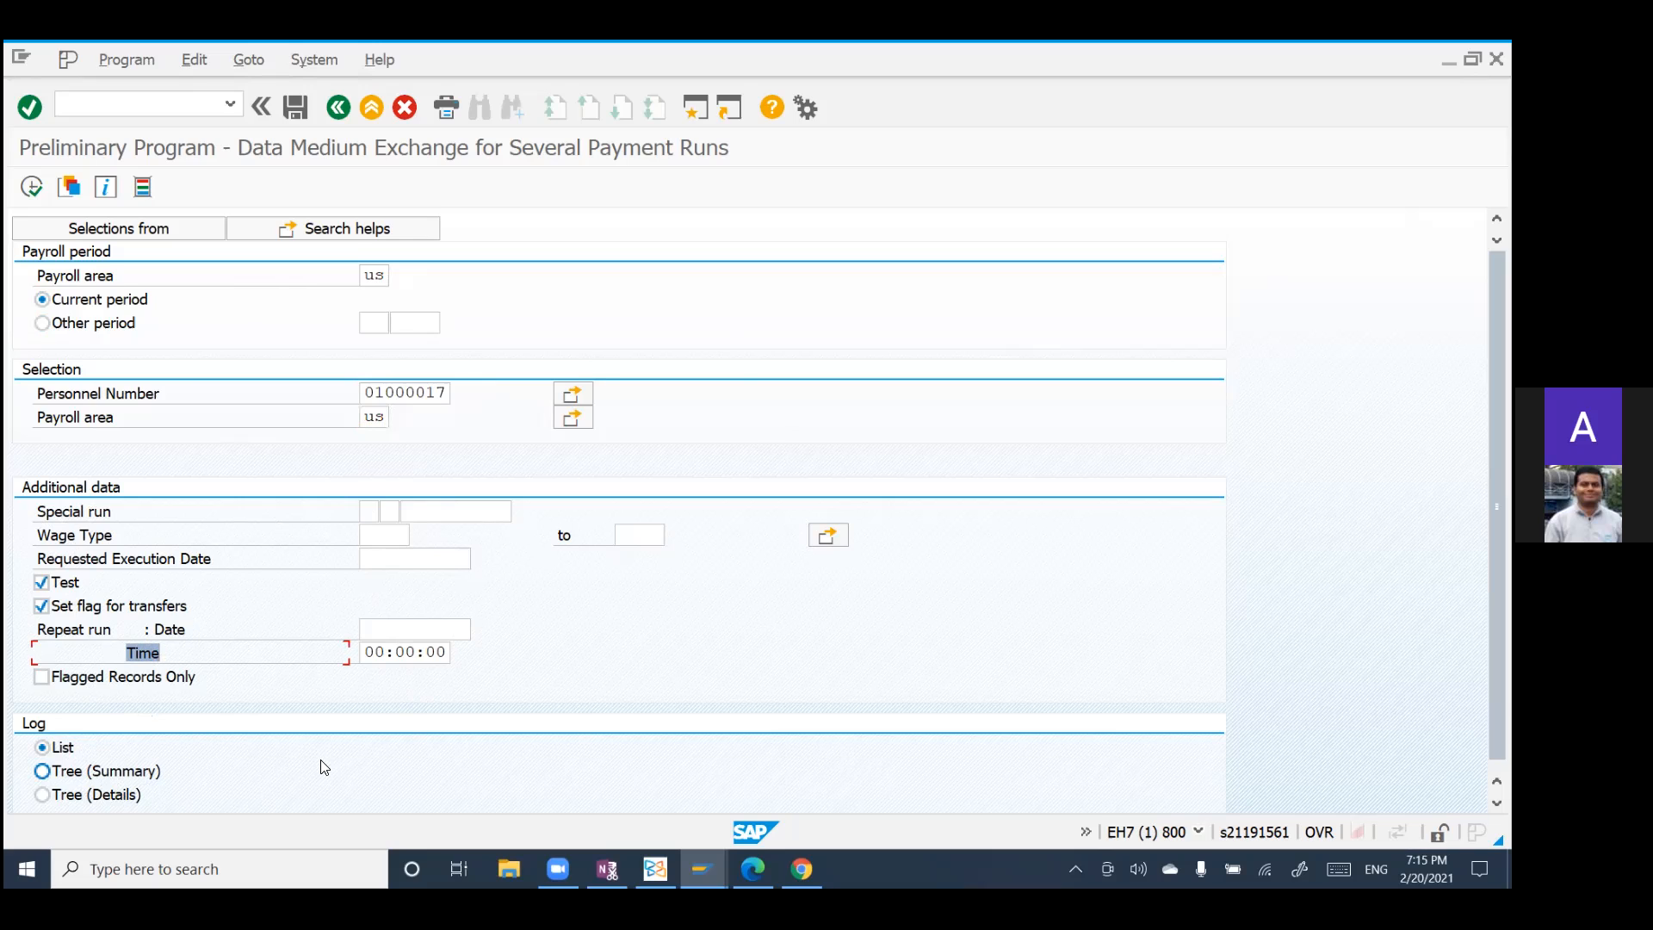
pyautogui.press('Return')
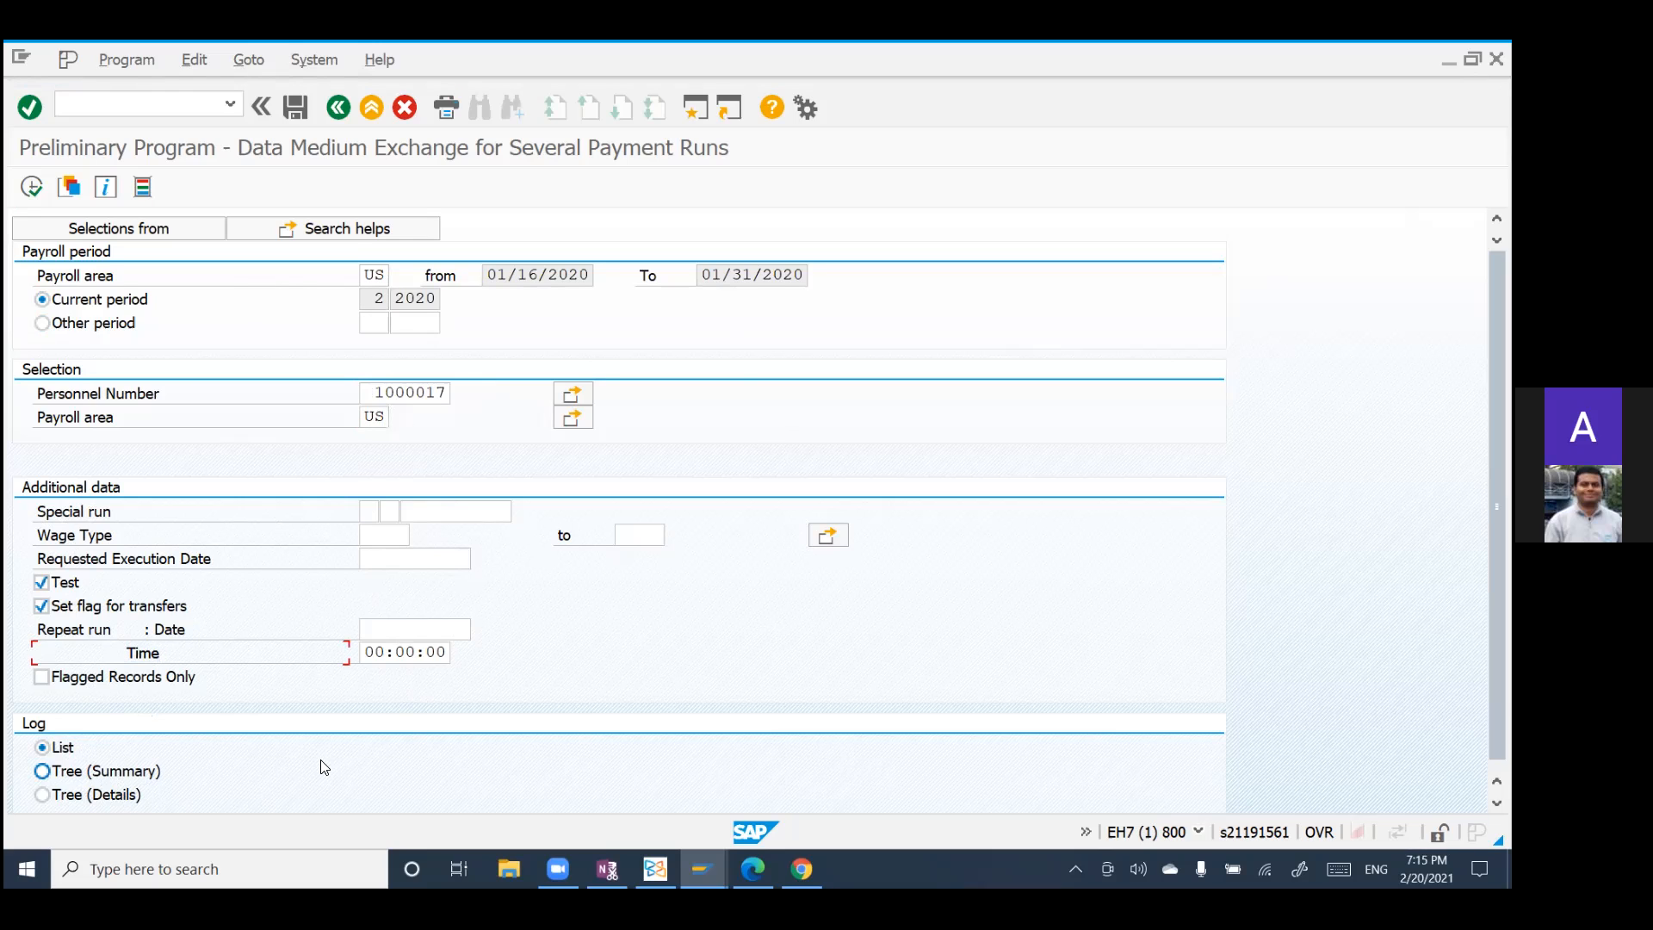
pyautogui.click(31, 187)
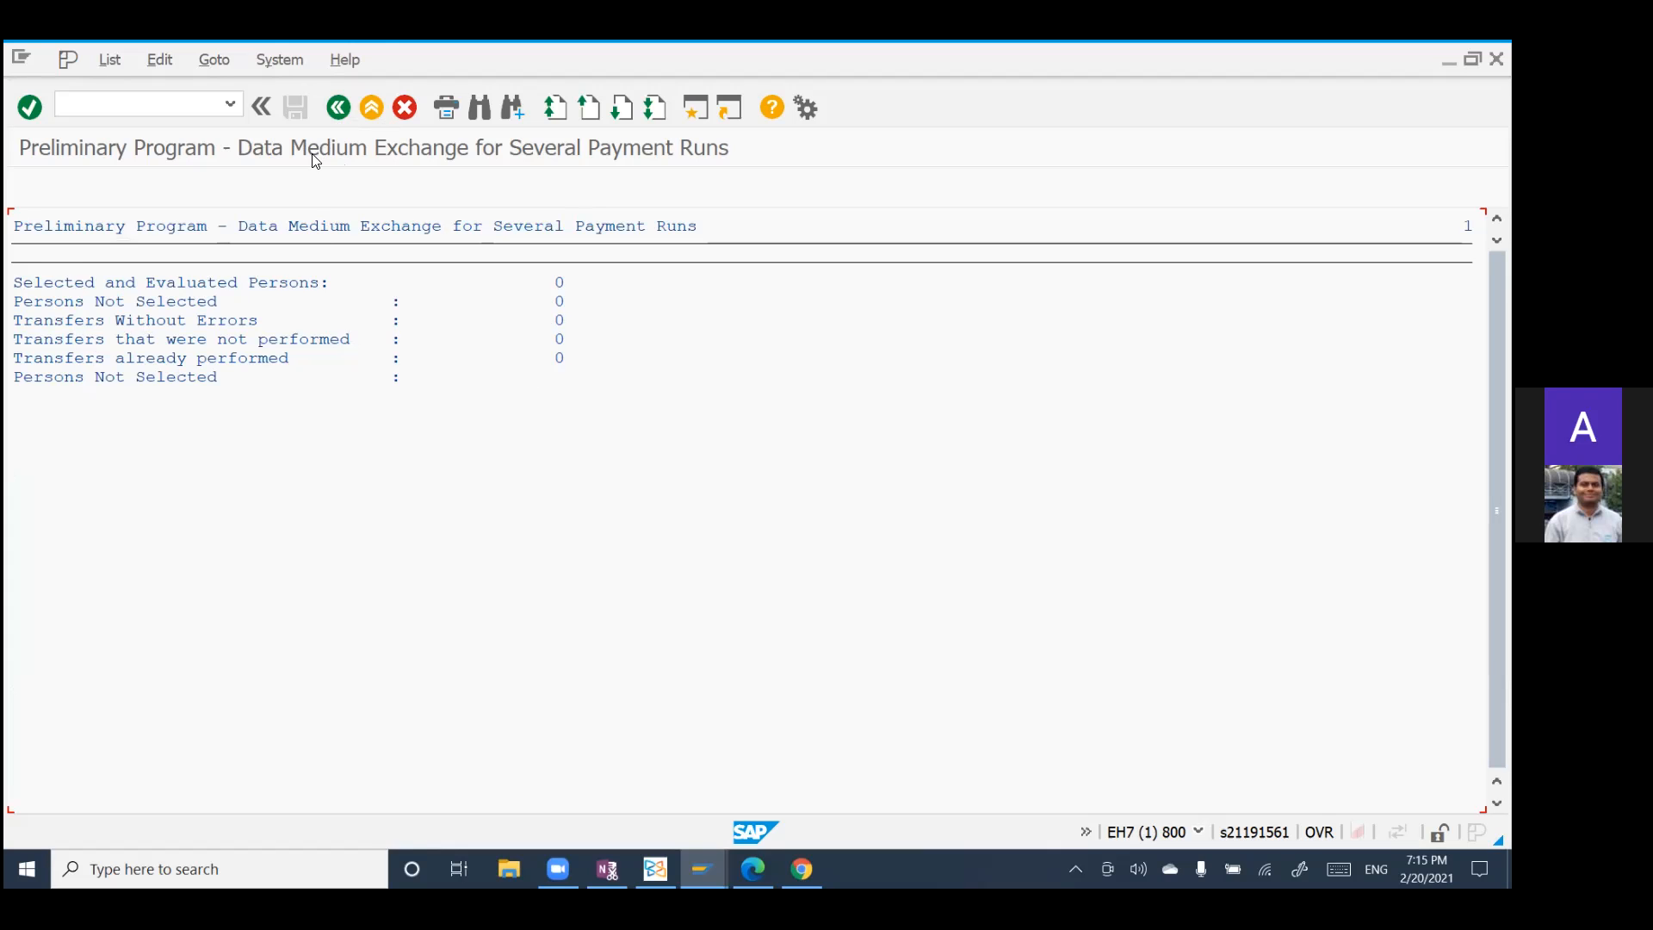
pyautogui.click(344, 115)
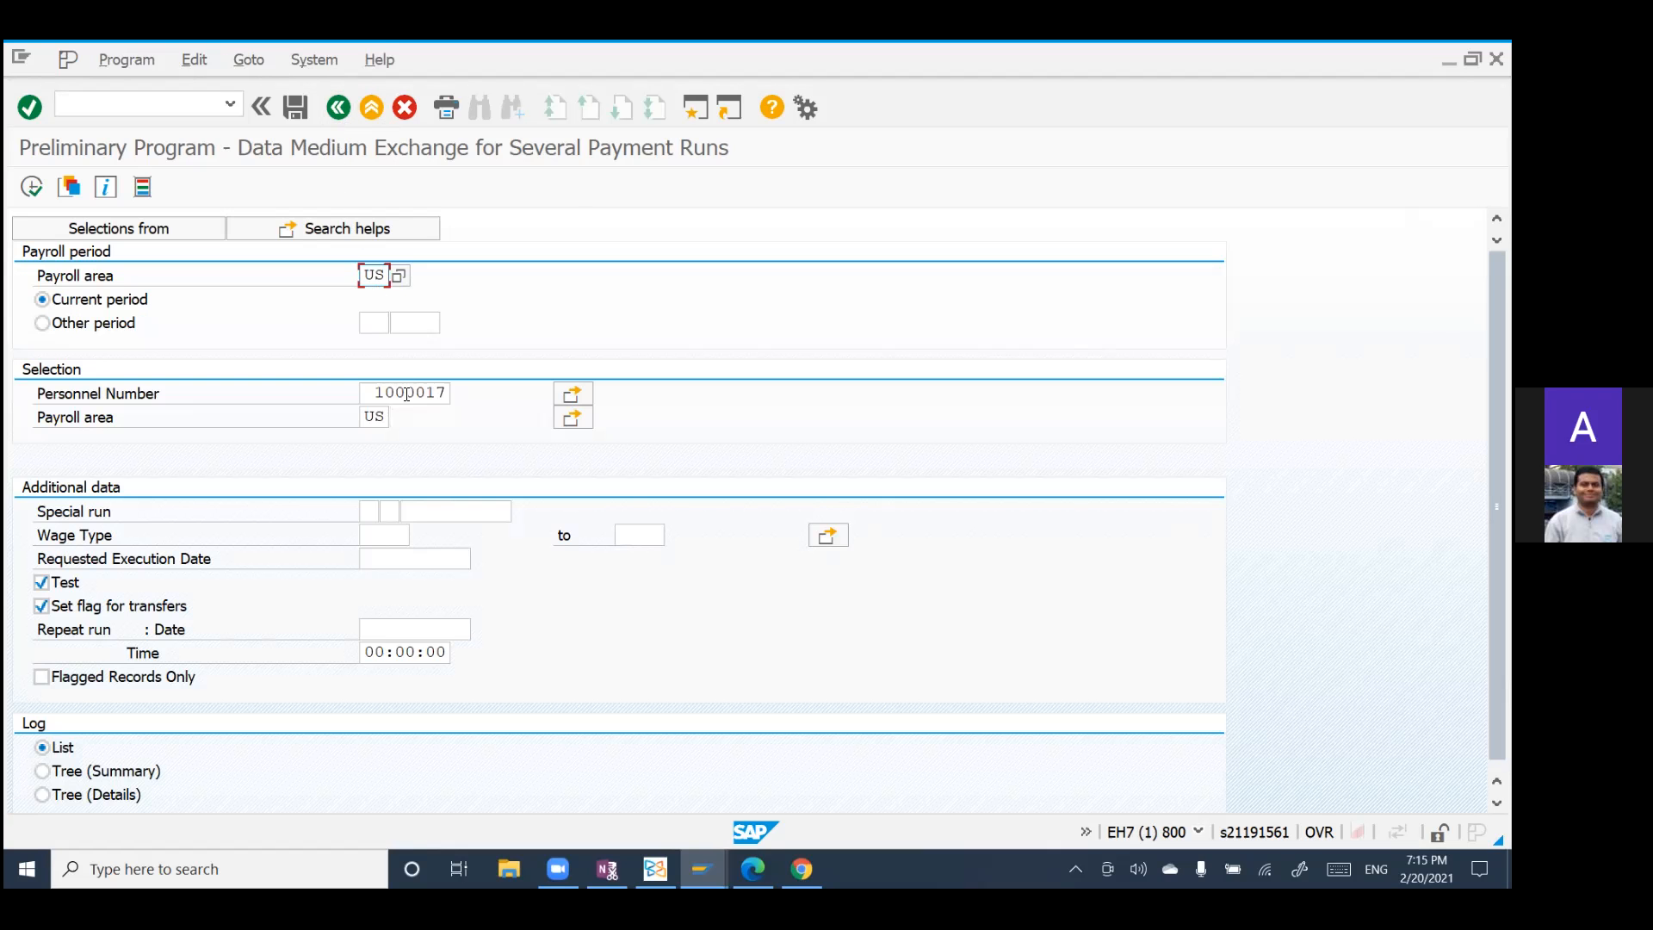
# Step: Clear the Personnel Number selection so that it is empty
pyautogui.click(456, 394)
pyautogui.press('BackSpace')
pyautogui.press('BackSpace')
pyautogui.press('BackSpace')
pyautogui.press('BackSpace')
pyautogui.press('BackSpace')
pyautogui.press('BackSpace')
pyautogui.press('BackSpace')
pyautogui.write('0')
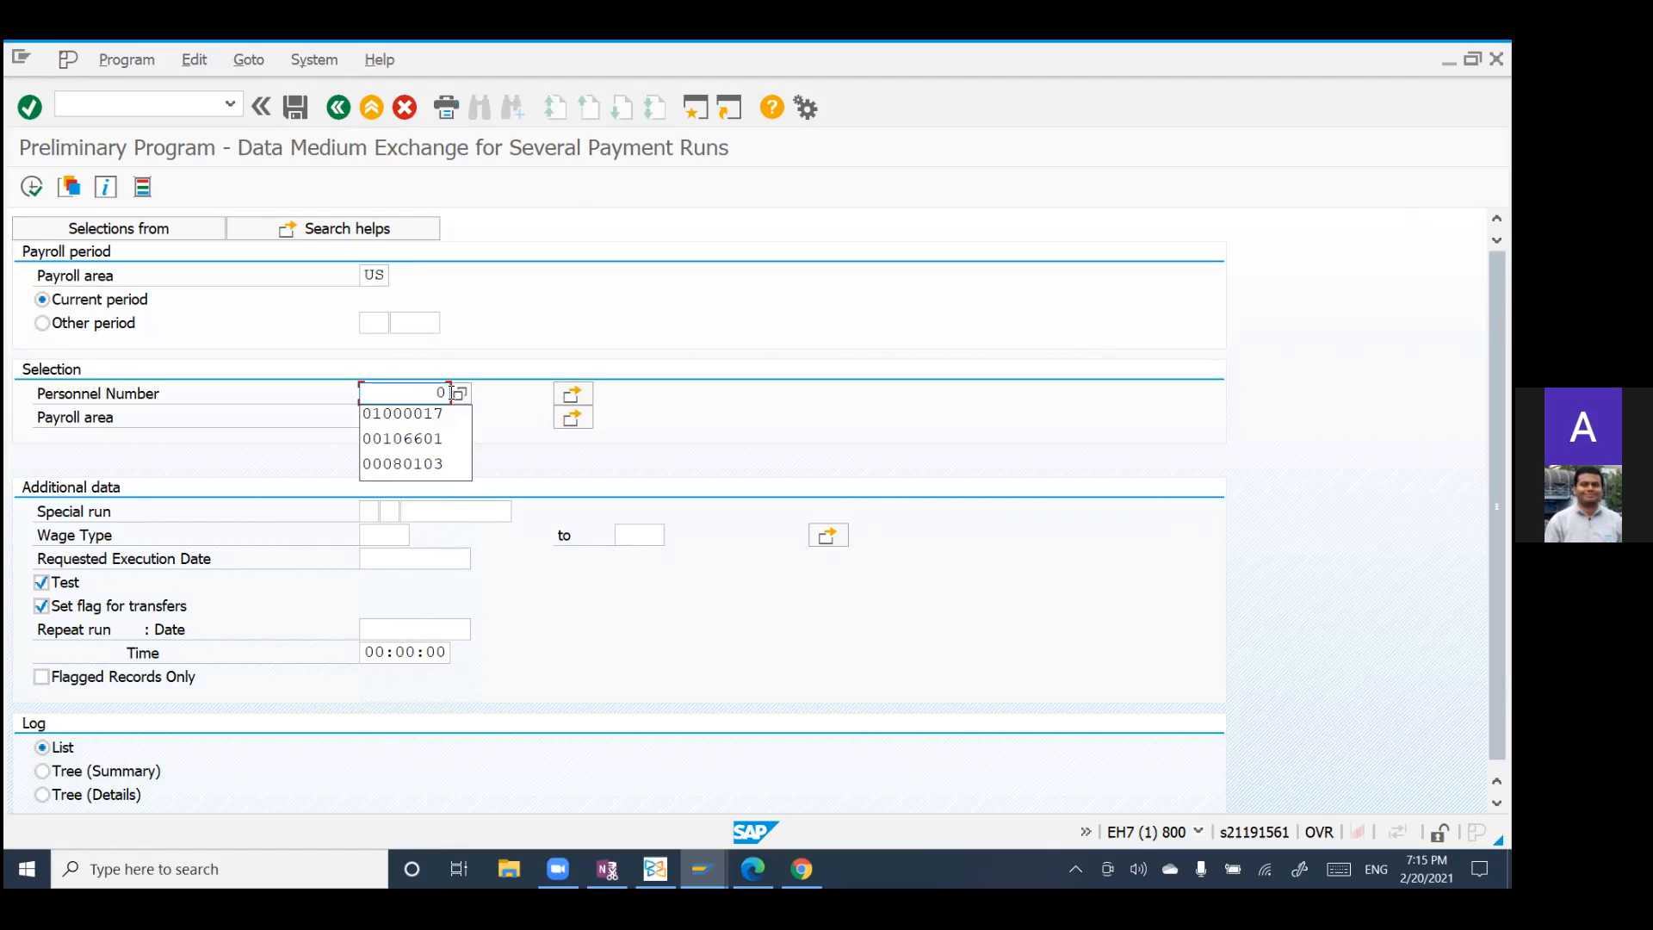
pyautogui.press('BackSpace')
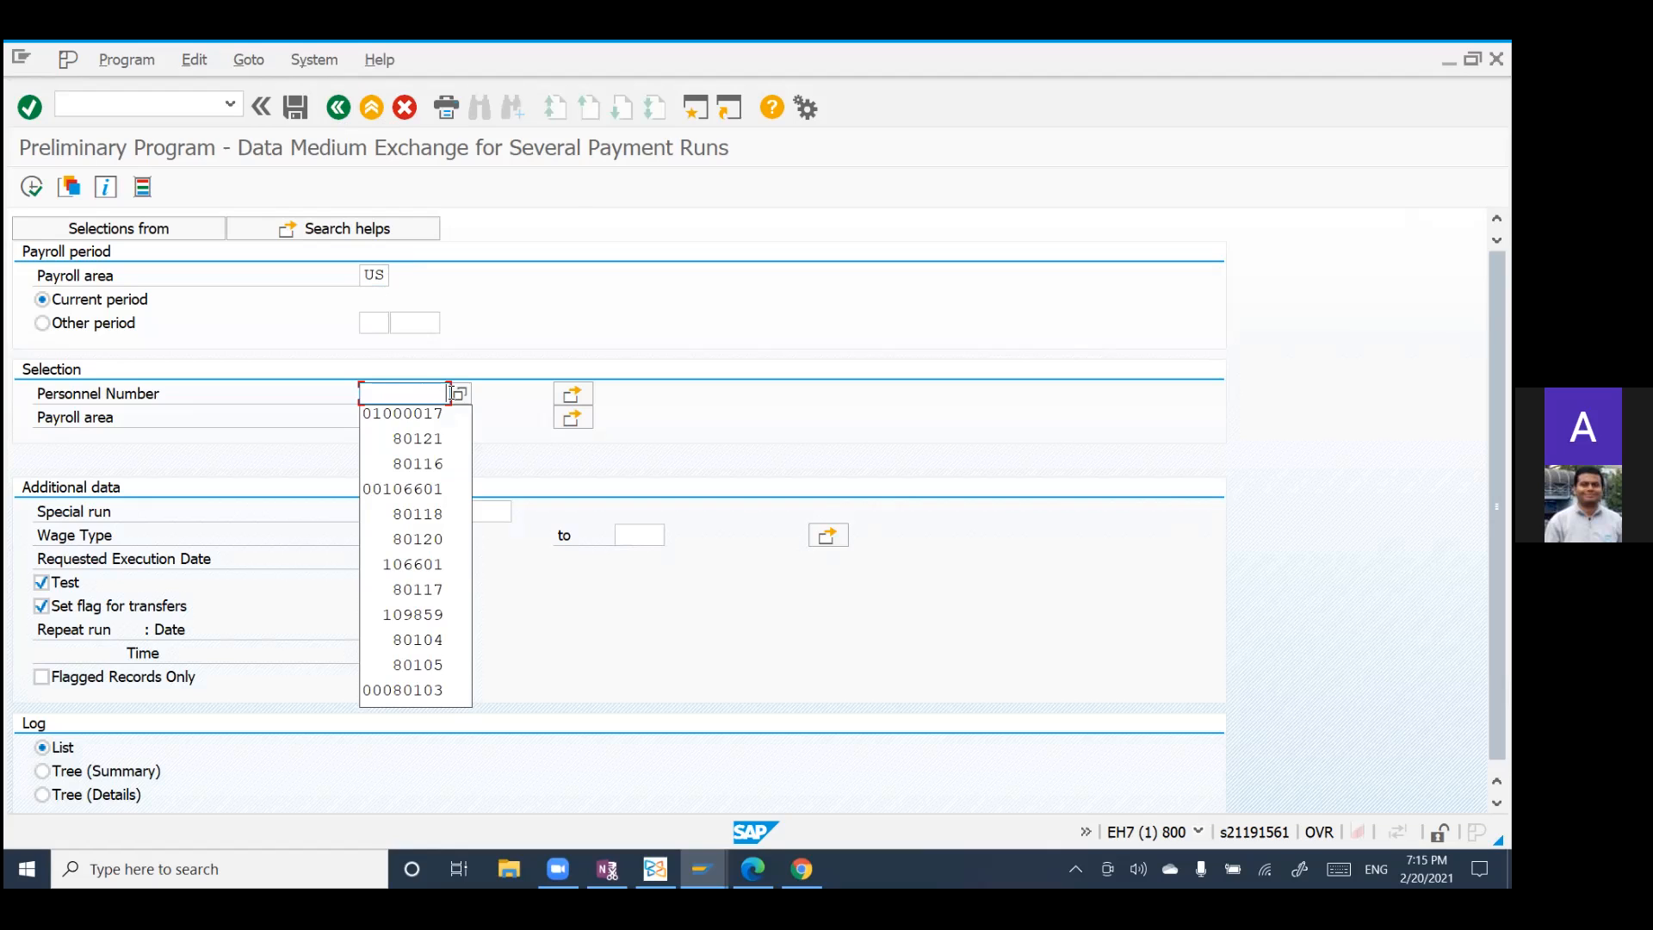
pyautogui.write('8')
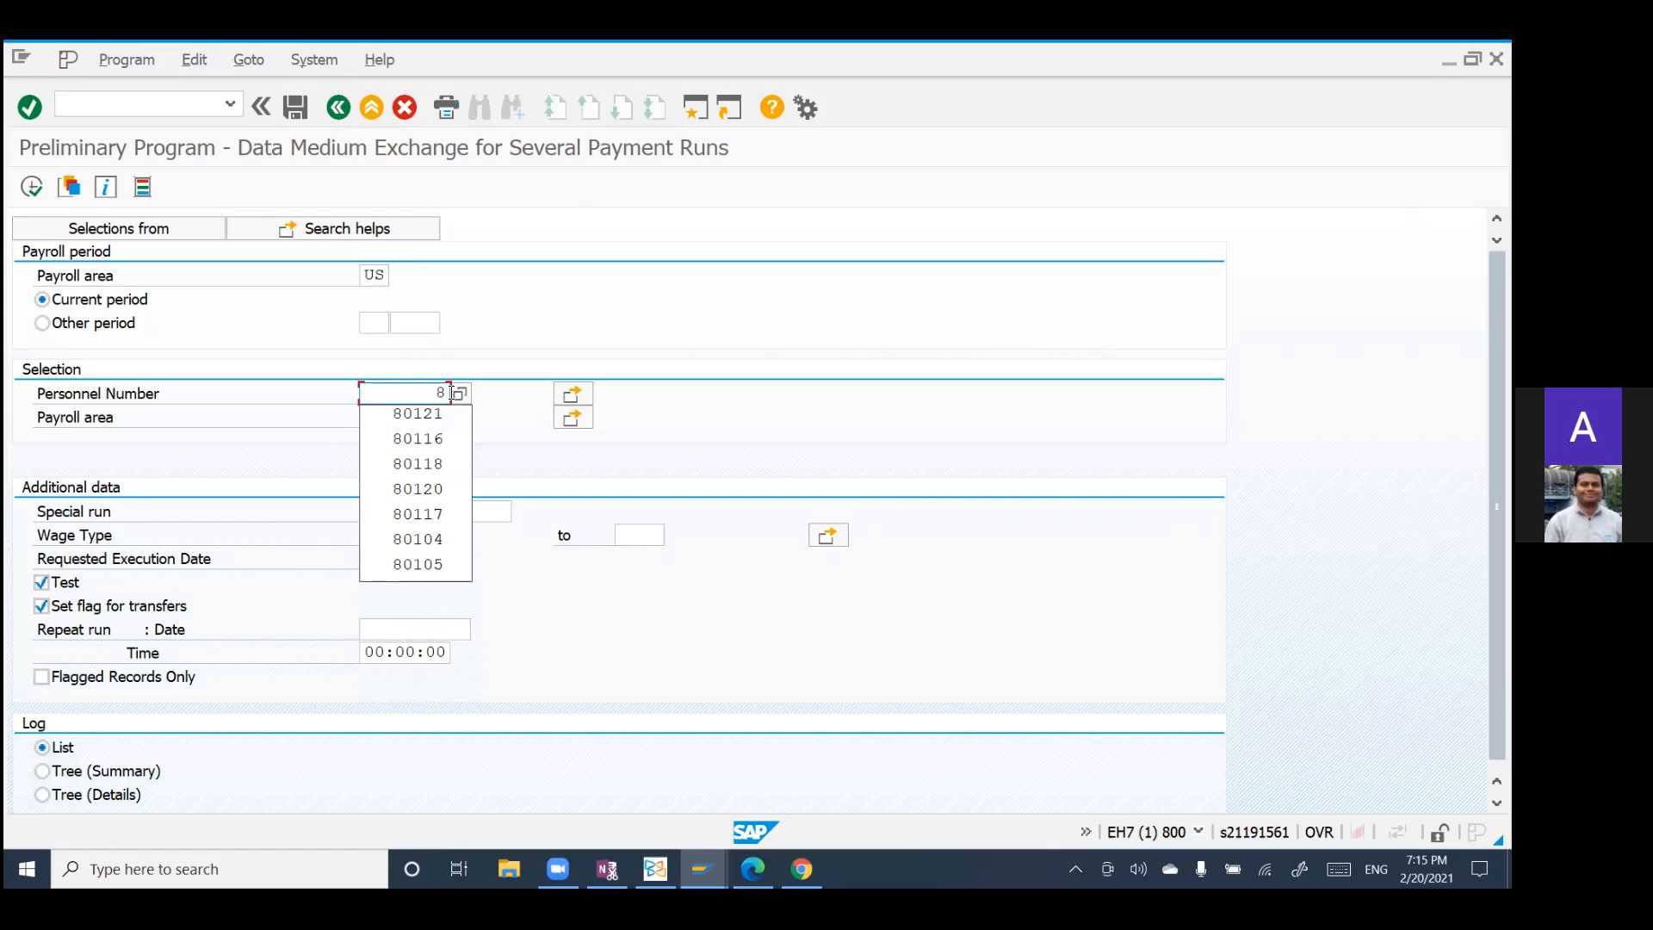
pyautogui.press('BackSpace')
pyautogui.click(712, 438)
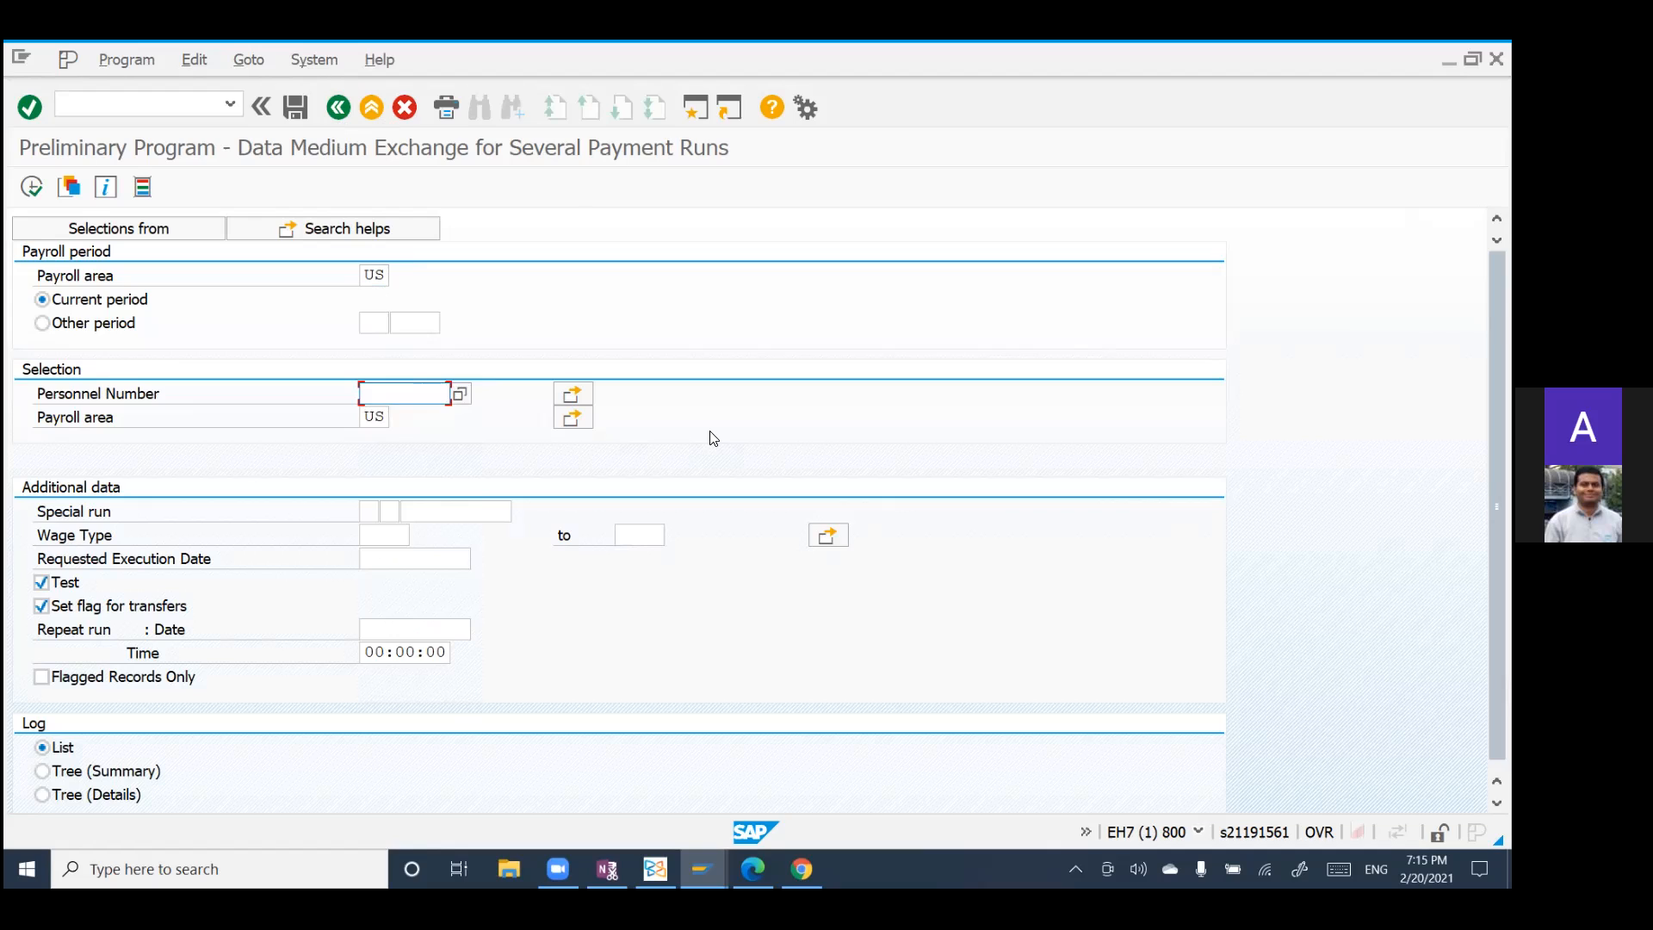
# Step: Execute the preliminary DME program for the whole payroll area US and return to the selection screen
pyautogui.press('Return')
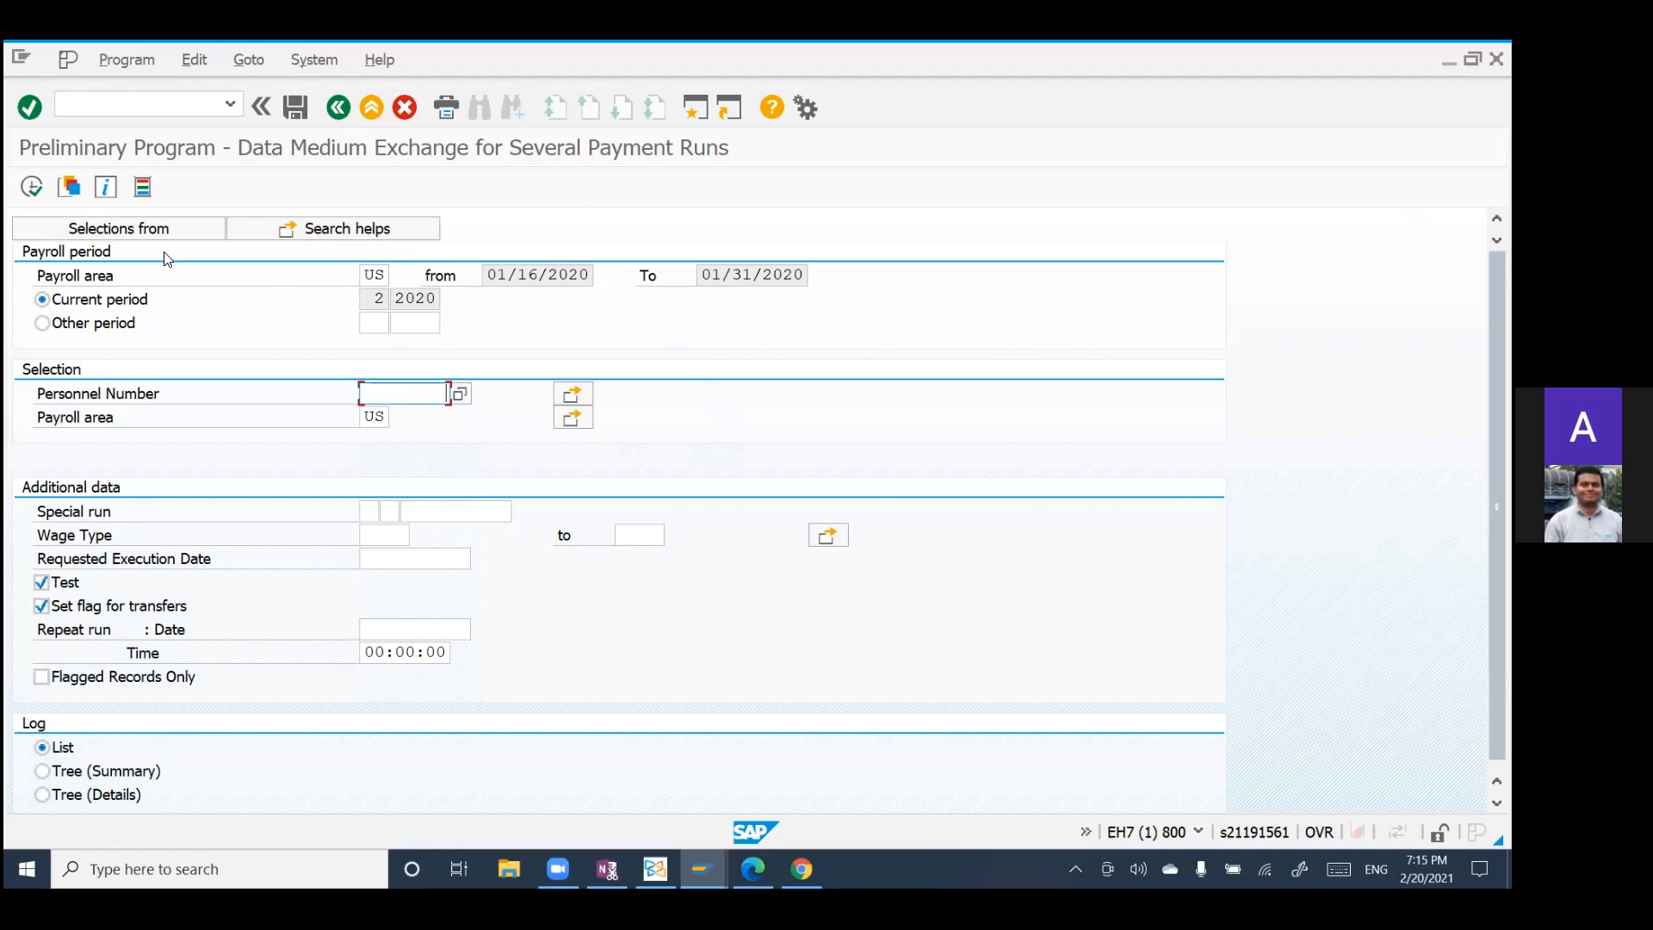
pyautogui.click(24, 188)
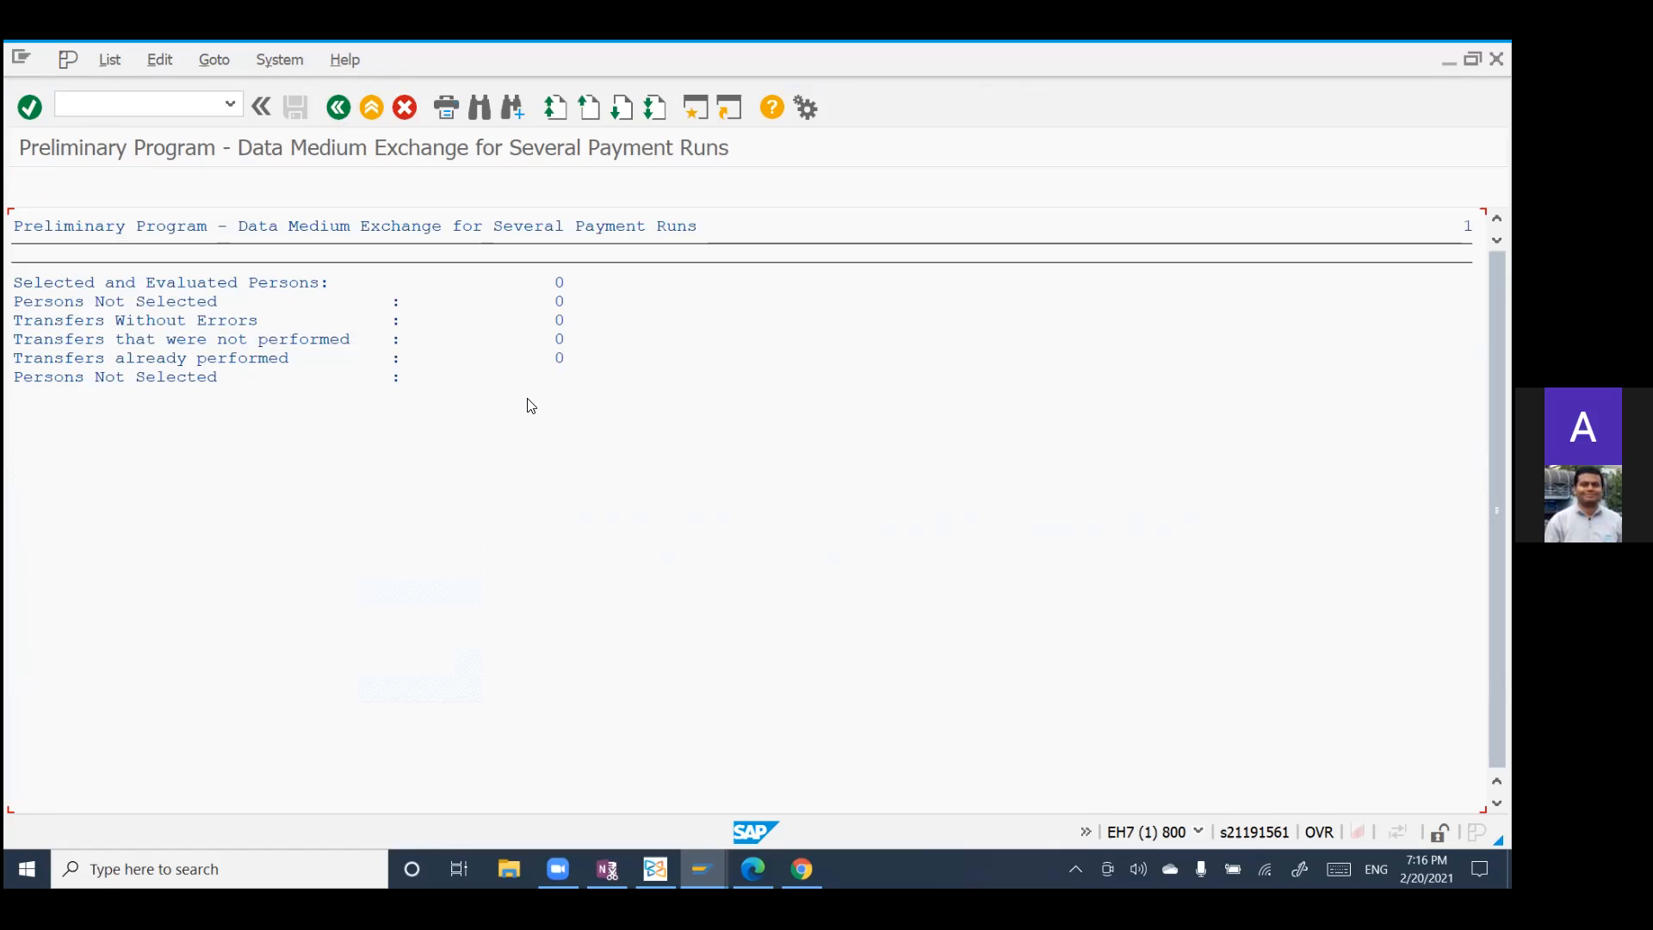
pyautogui.click(332, 117)
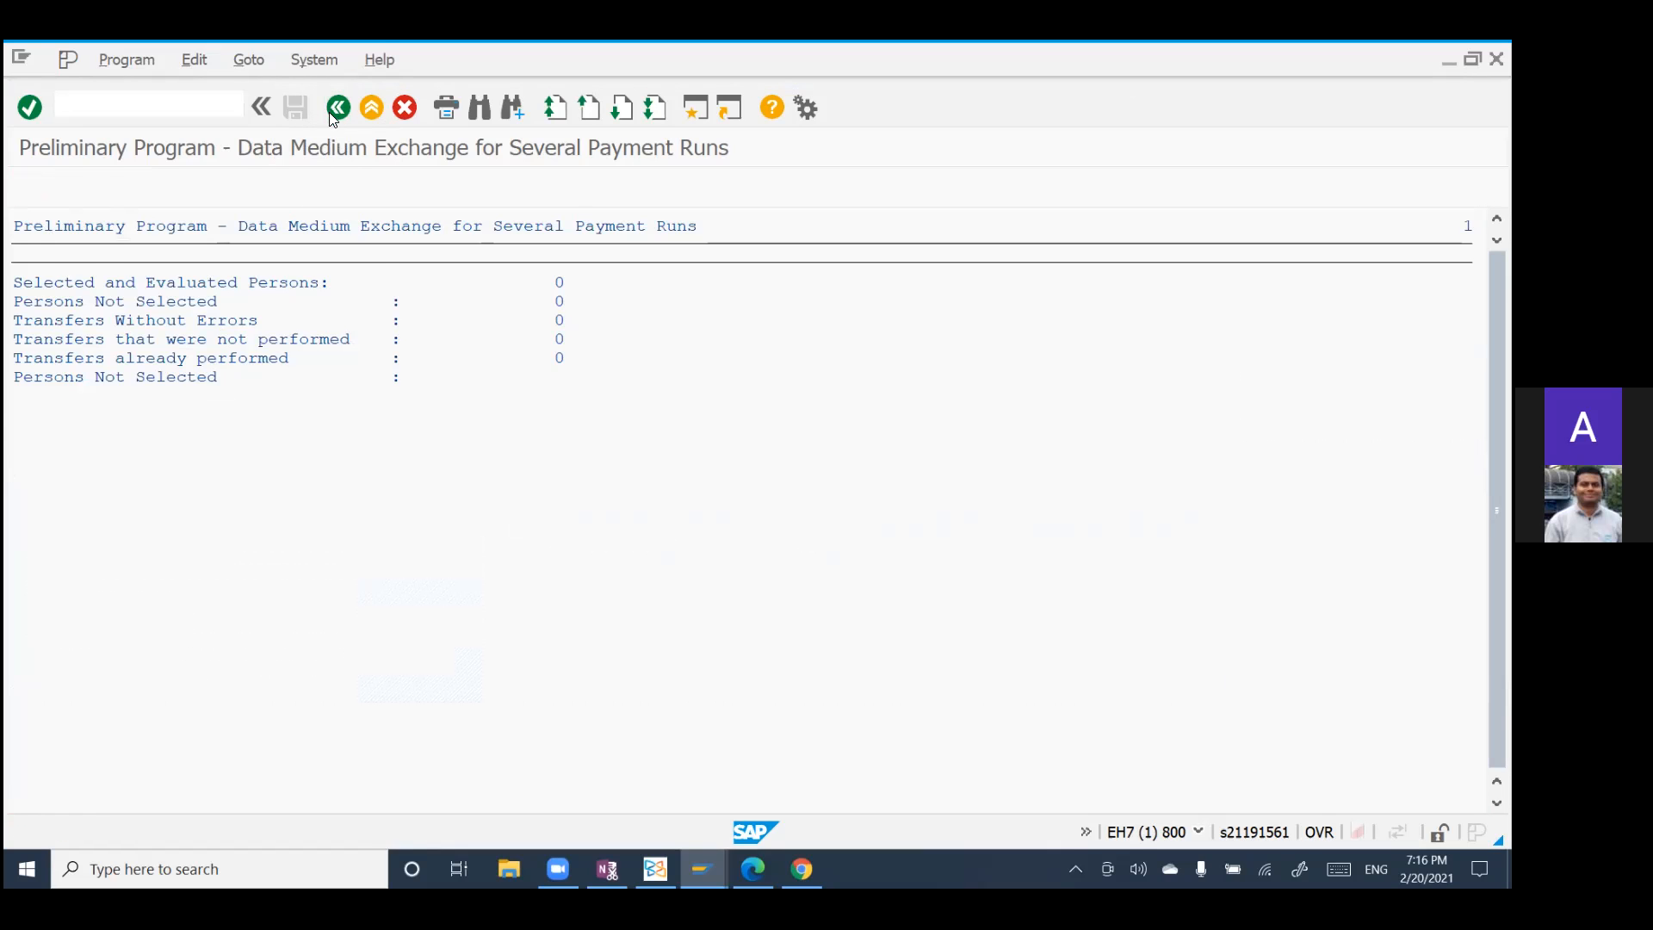
# Step: Select the first suggested personnel number starting with 8, execute the preliminary DME program for it, and return to the selections
pyautogui.click(388, 389)
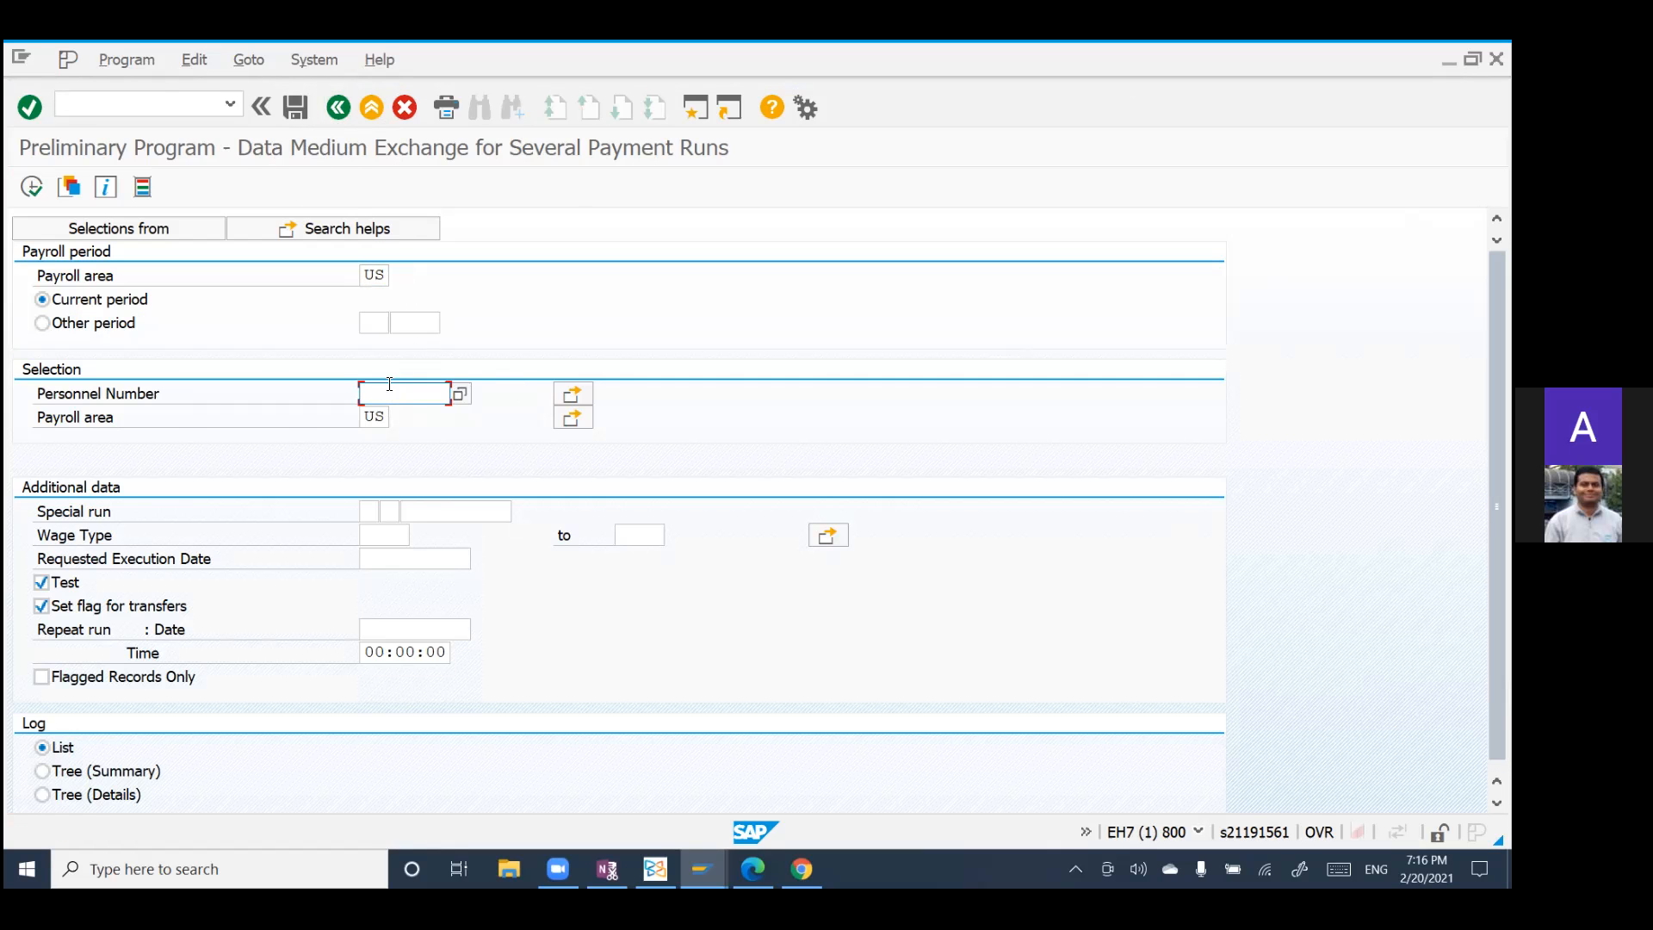
pyautogui.write('8')
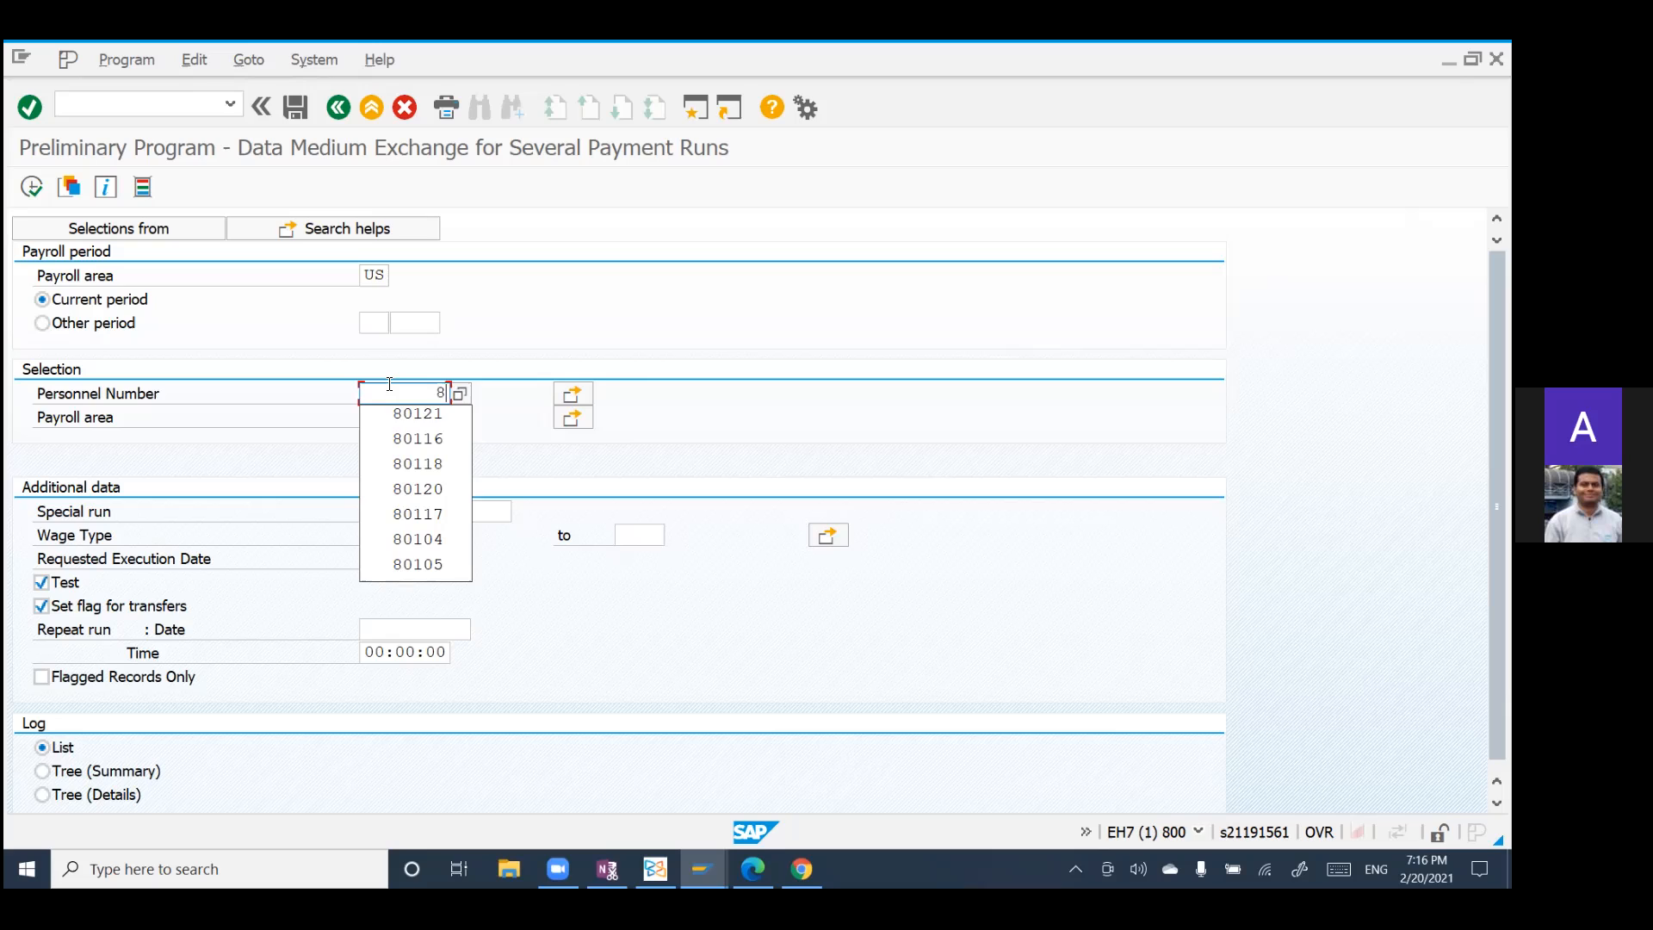
pyautogui.click(402, 416)
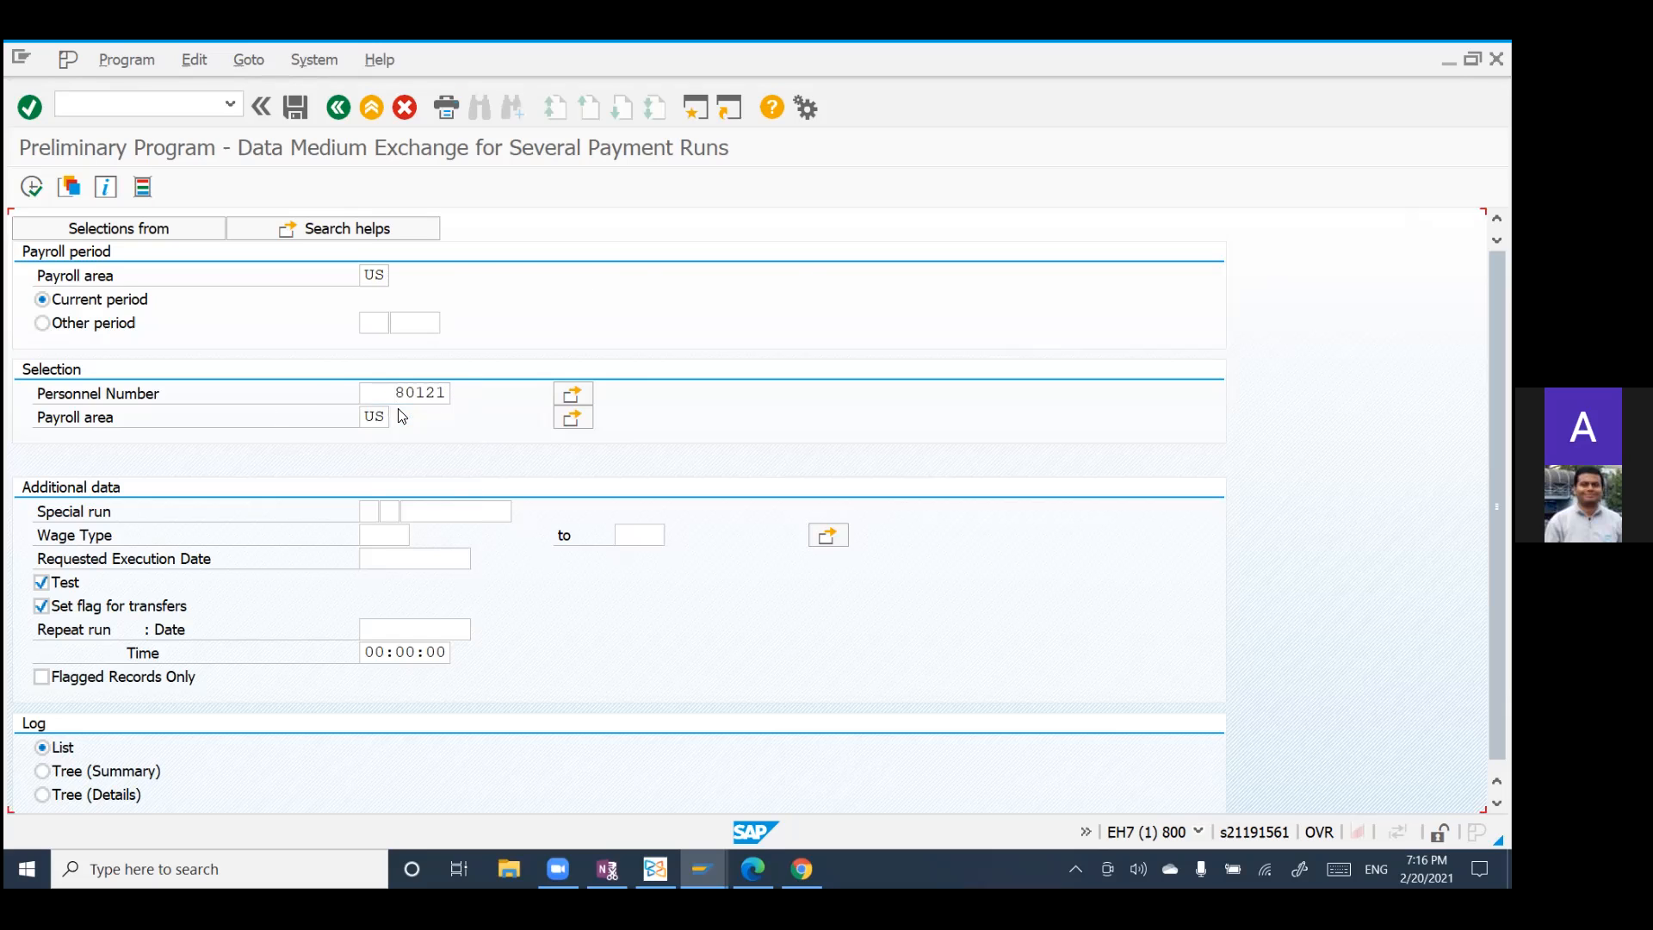
pyautogui.press('Return')
pyautogui.click(31, 187)
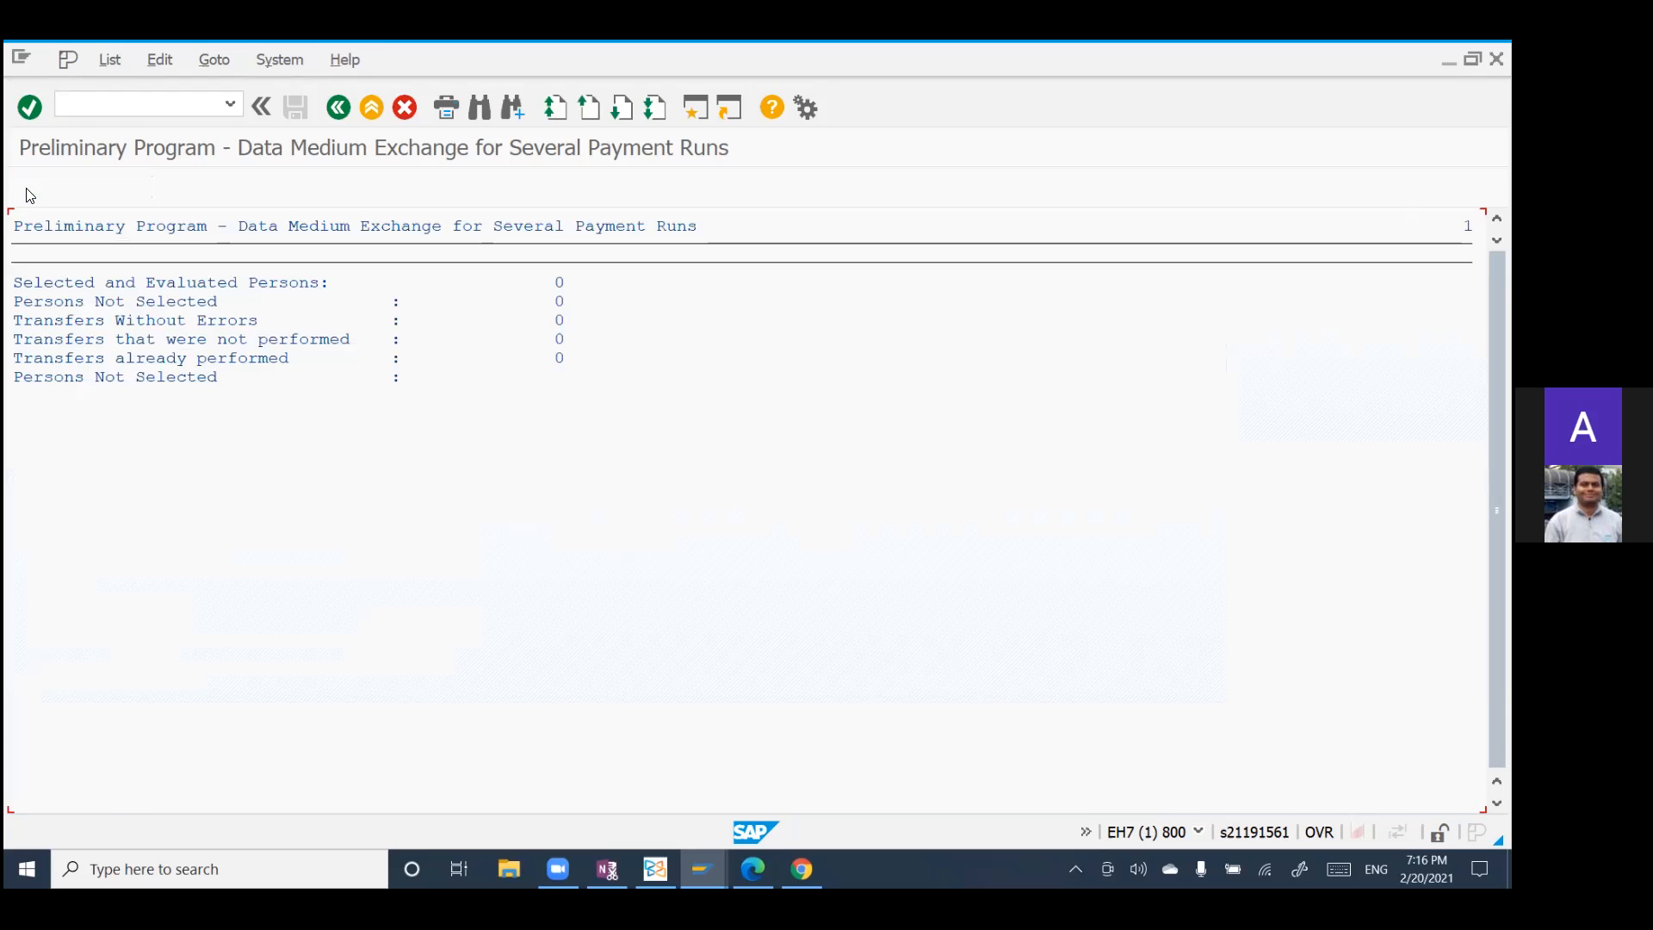
pyautogui.click(337, 108)
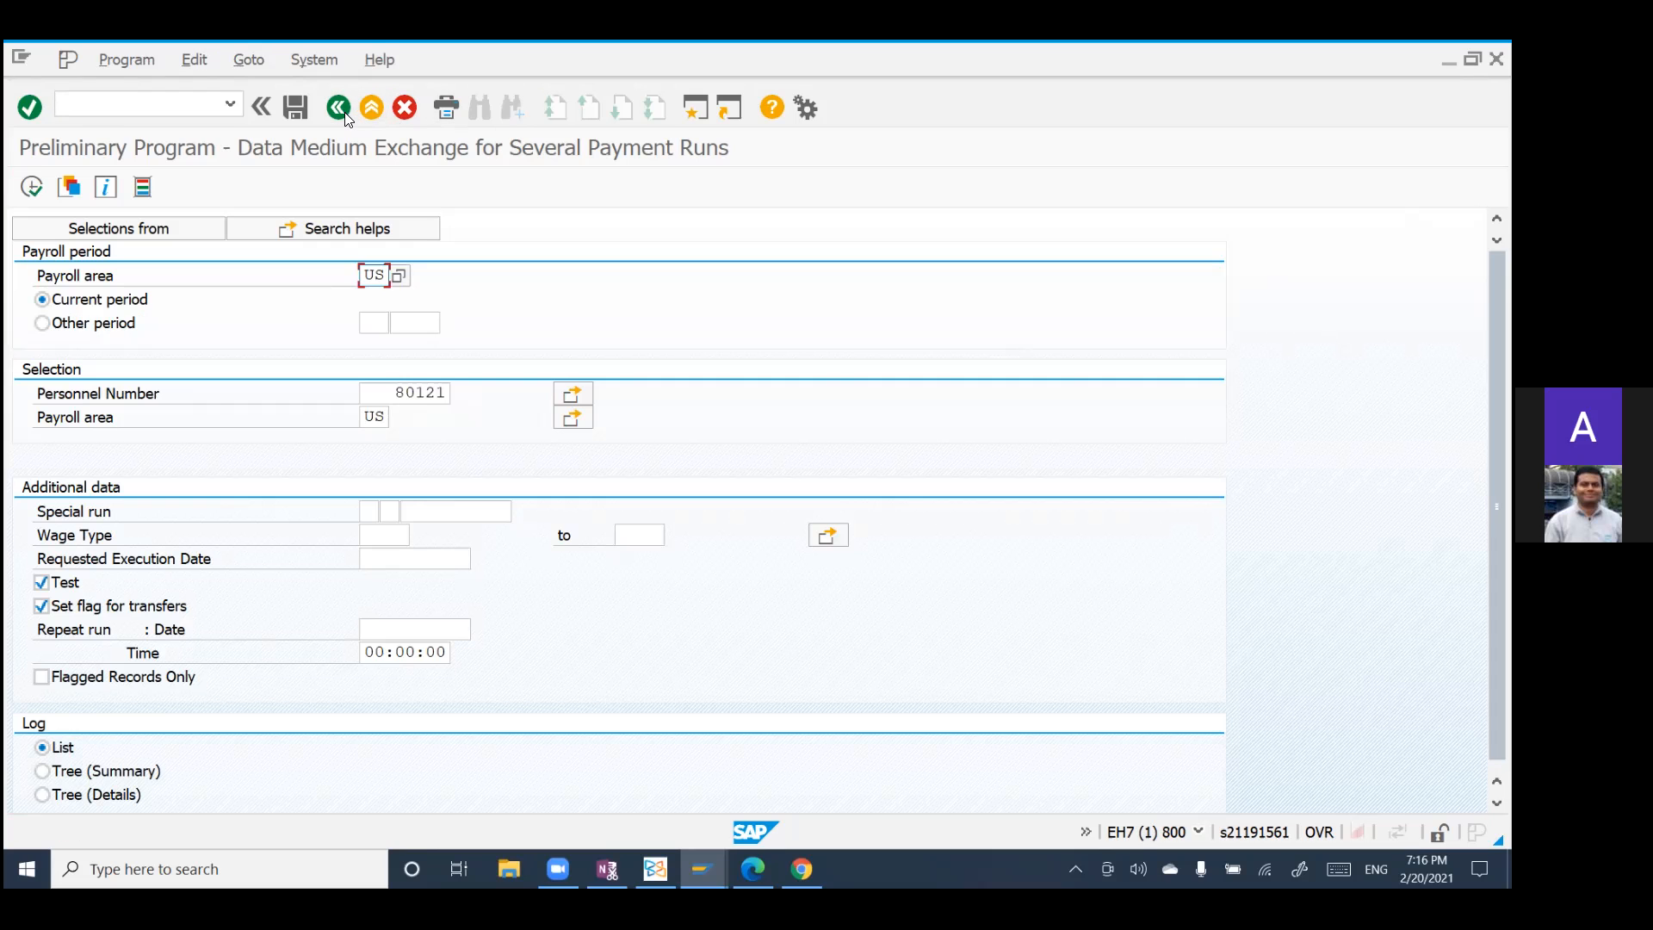
# Step: Run the preliminary DME program for the second suggested personnel number starting with 0, and exit to SAP Easy Access
pyautogui.moveTo(392, 394); pyautogui.dragTo(493, 435)
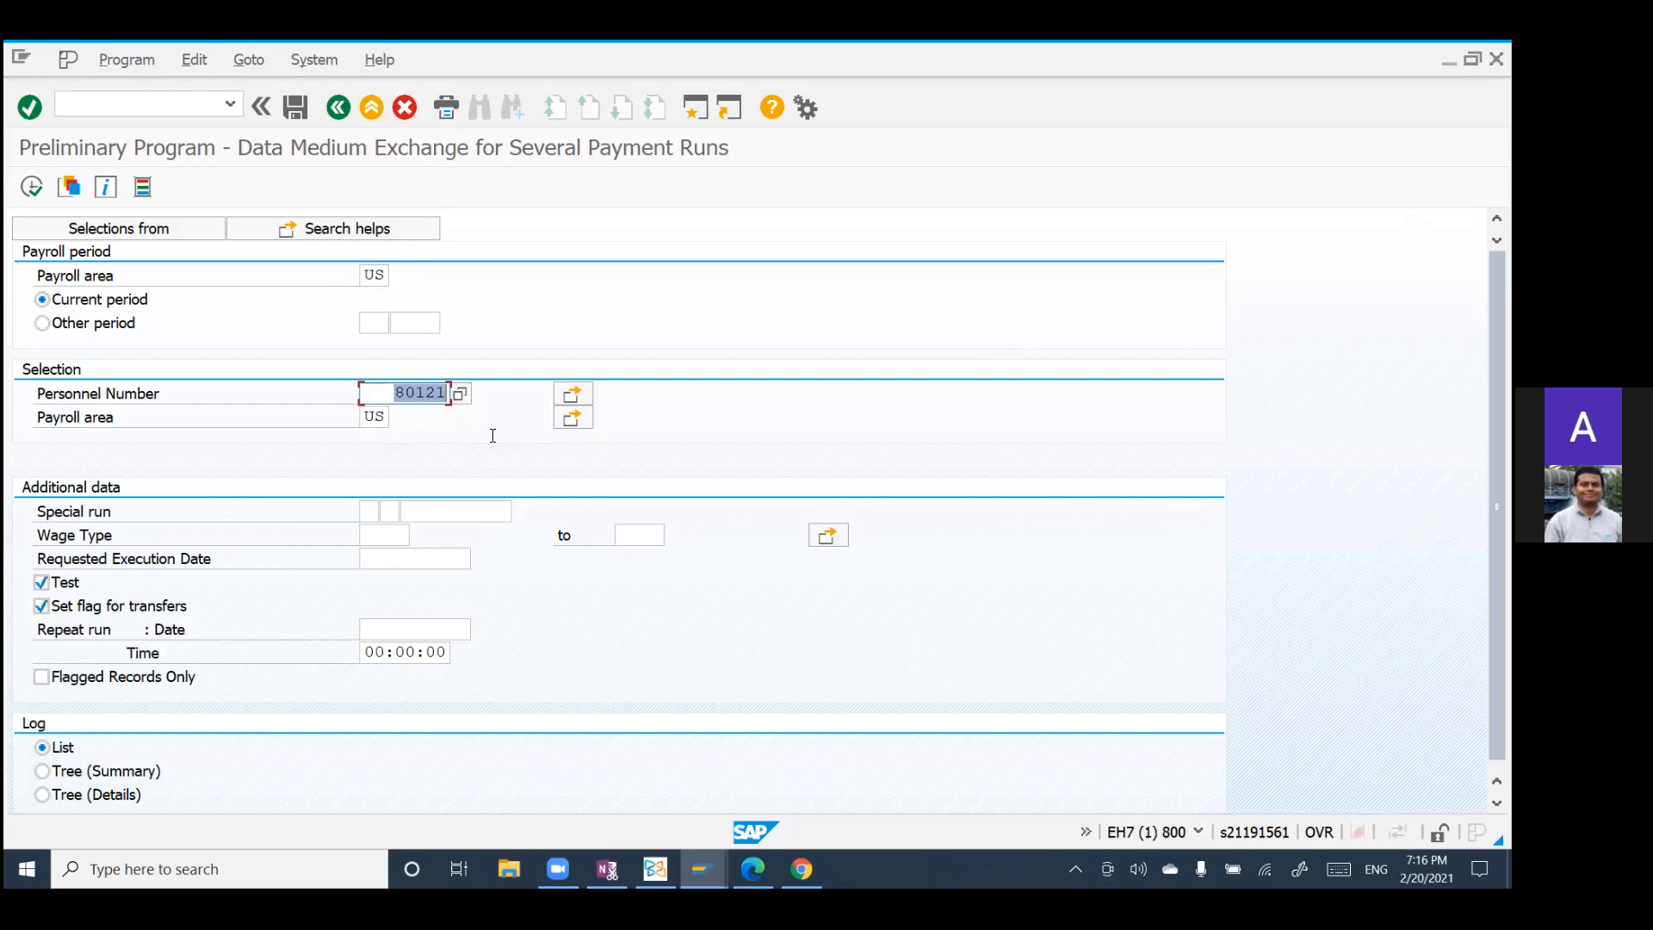
pyautogui.write('0')
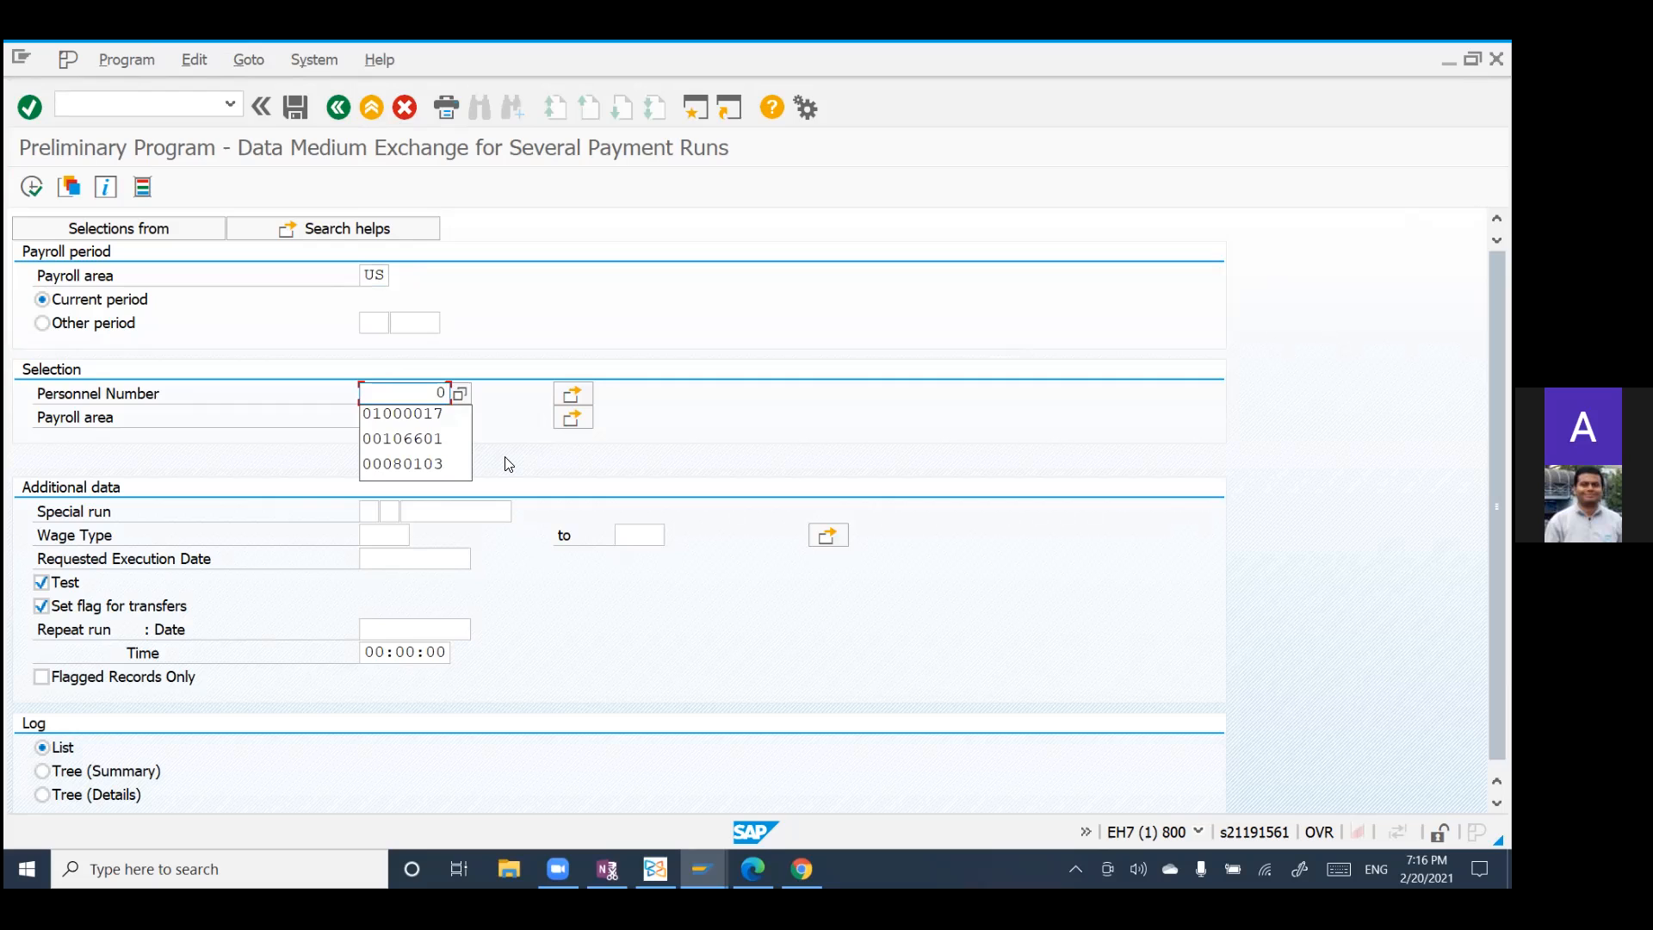
pyautogui.click(444, 439)
pyautogui.click(31, 190)
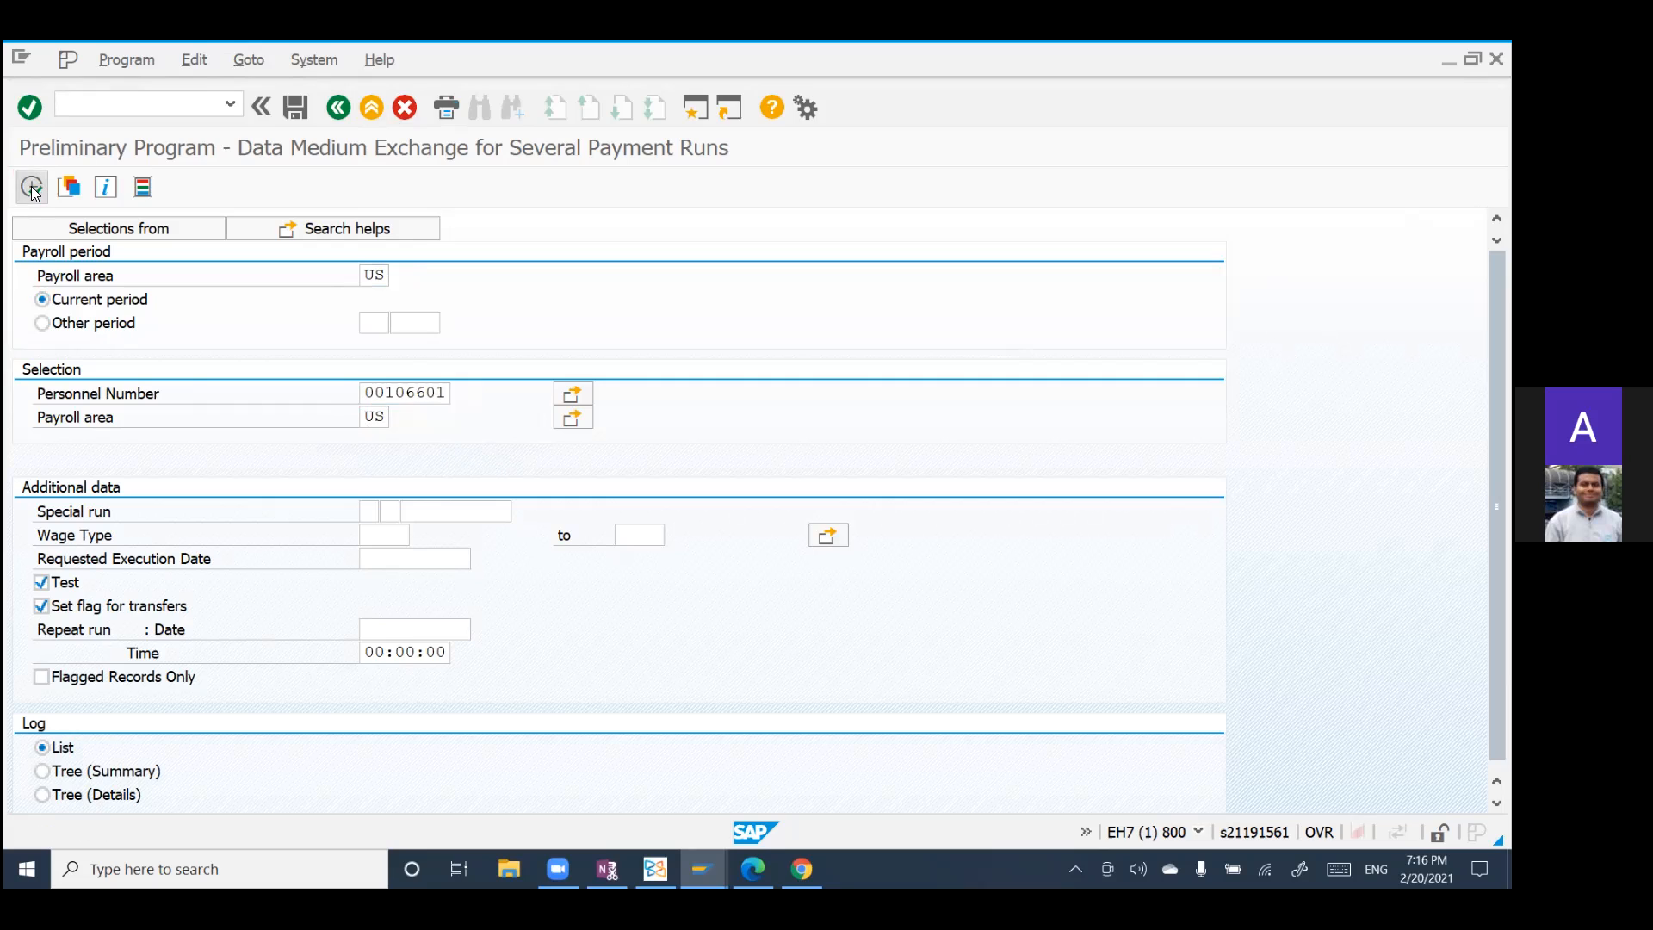
pyautogui.click(344, 107)
pyautogui.scroll(-1, 545, 628)
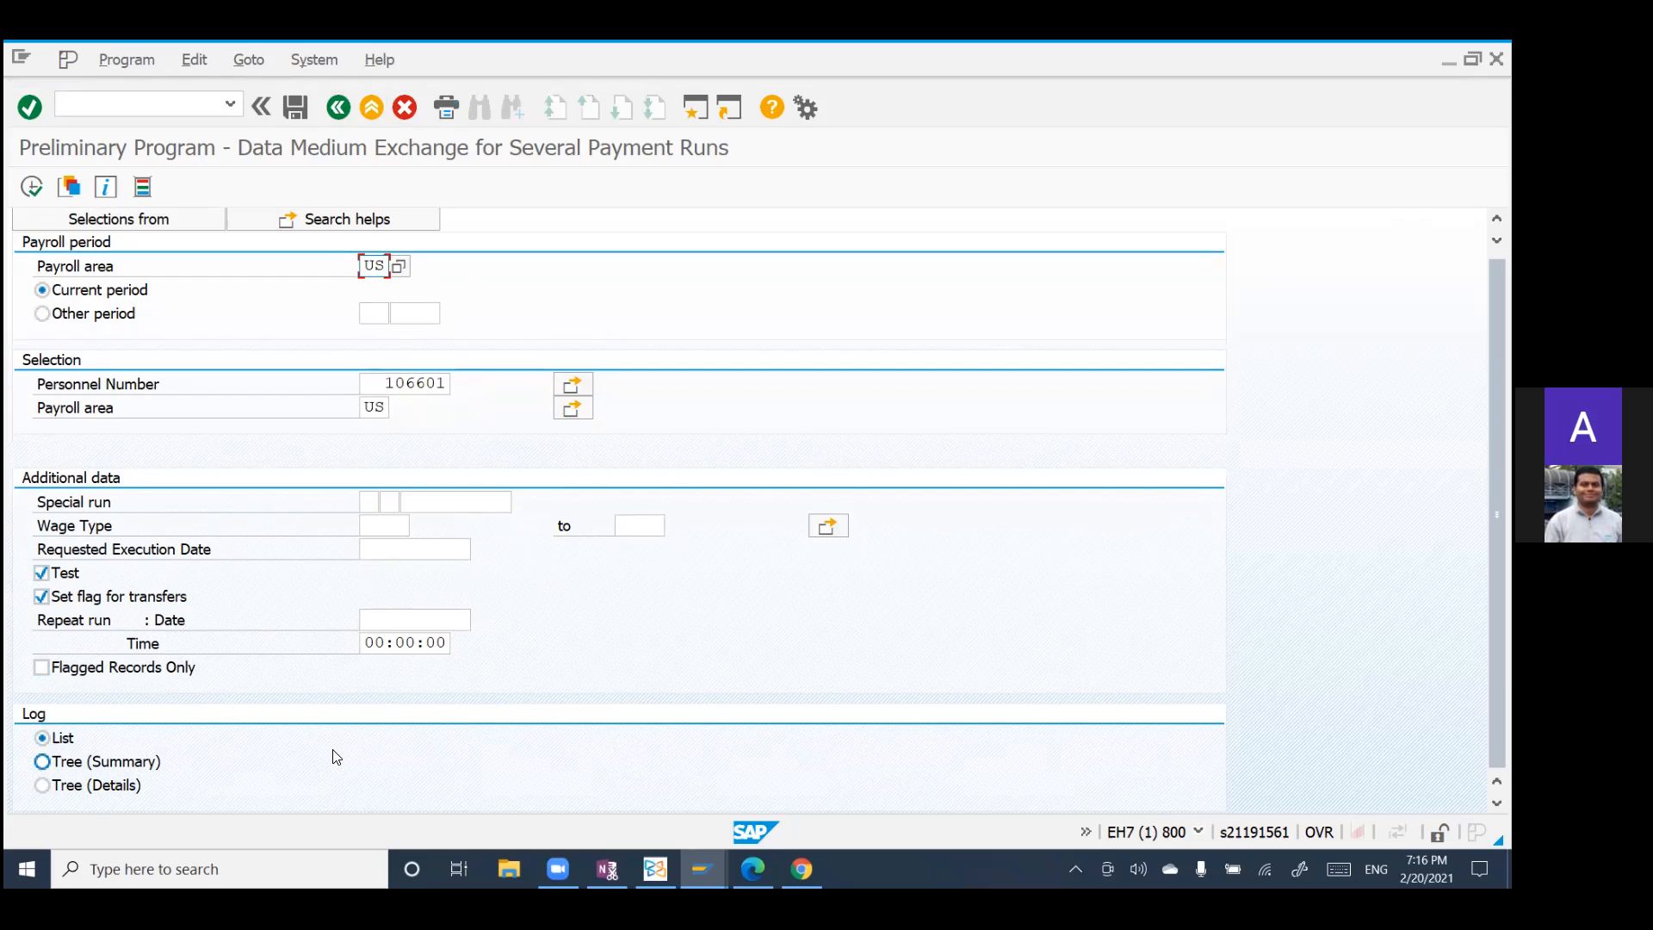
pyautogui.click(340, 109)
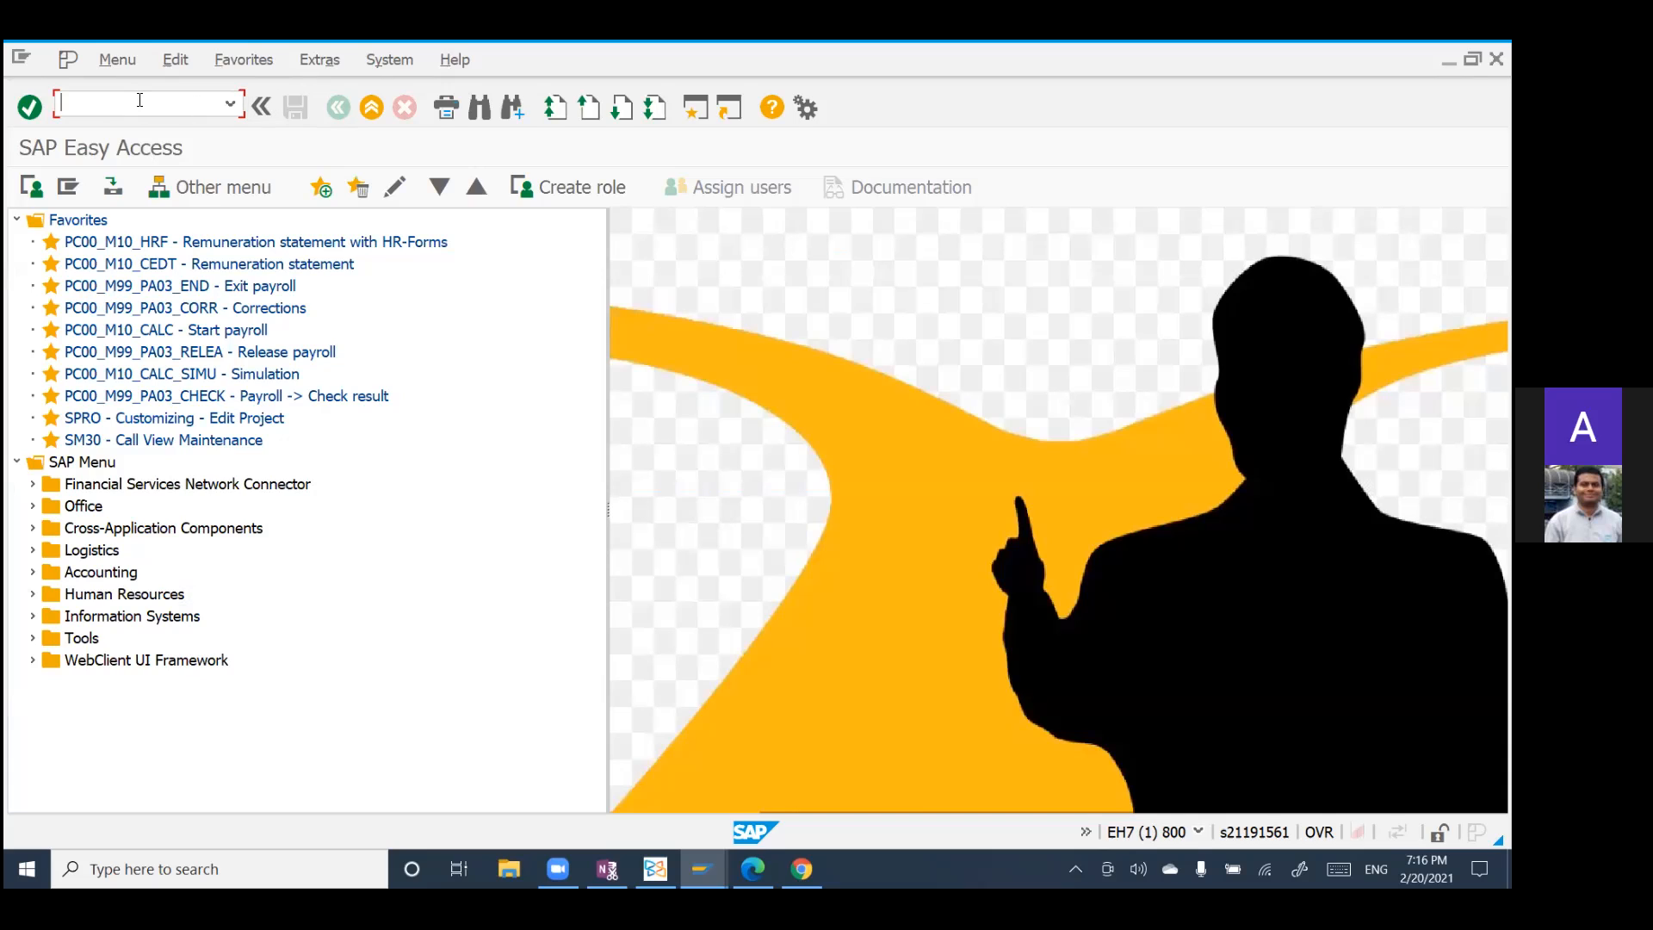
# Step: Try to run transaction PC00_M99_FFOT by replacing 10 with 99 in the copied transaction code
pyautogui.write('PC00_M10_FFOT')
pyautogui.click(129, 104)
pyautogui.press('BackSpace')
pyautogui.press('BackSpace')
pyautogui.write('99')
pyautogui.press('Return')
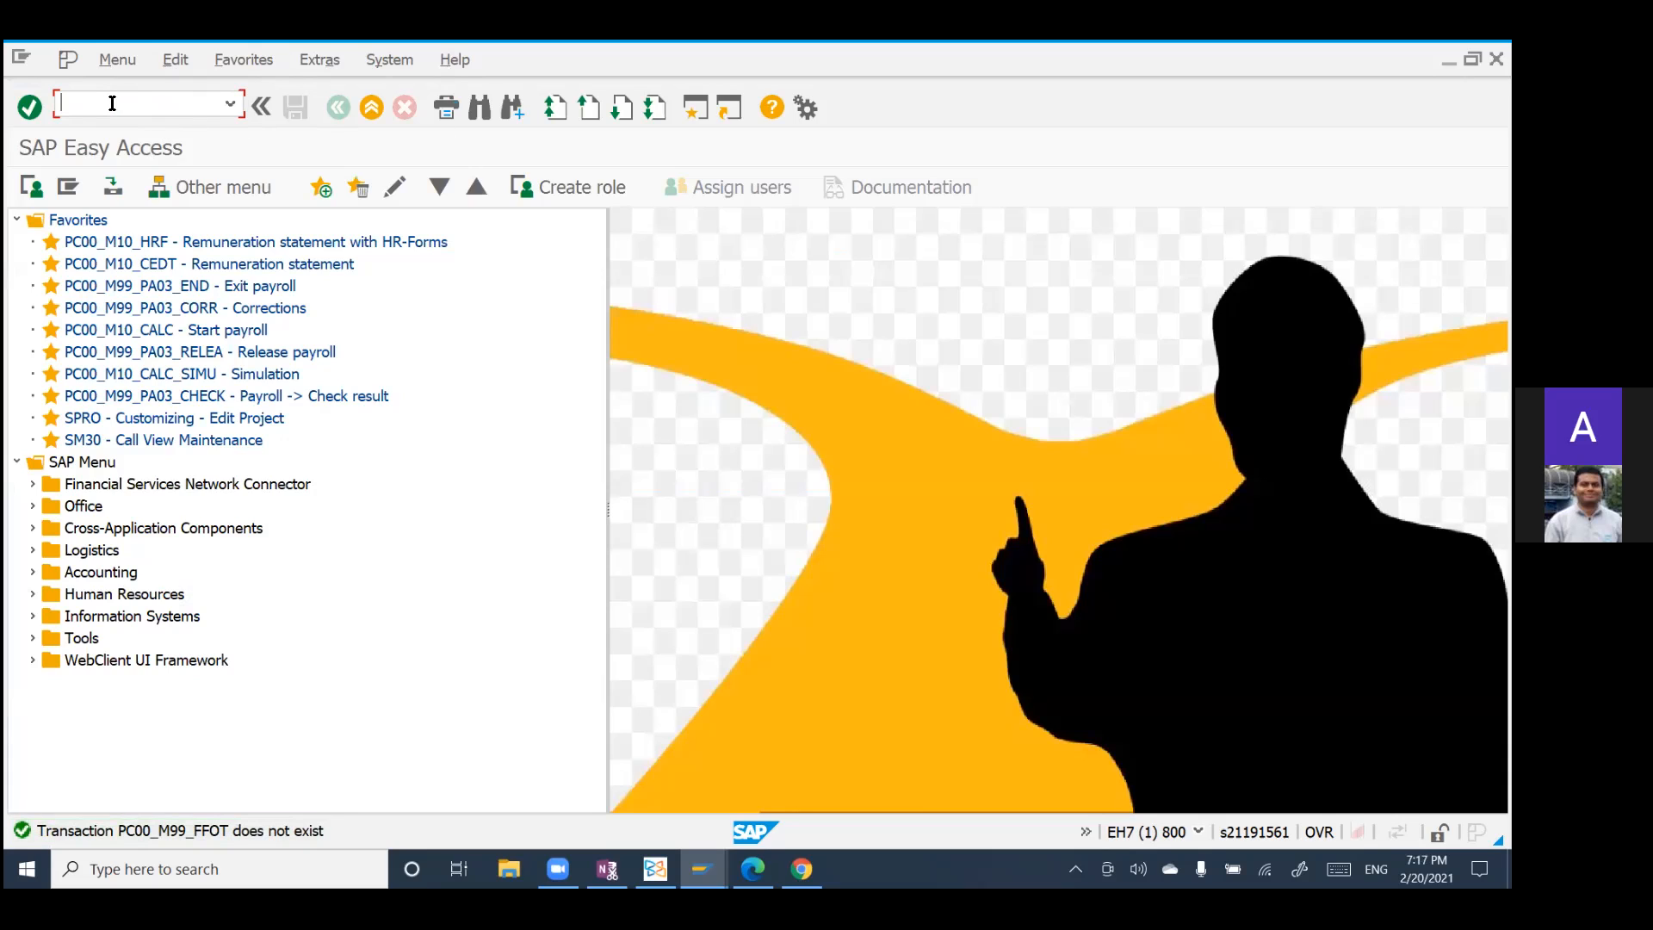
# Step: Run the copied transaction code unchanged to open the Payment Medium USA program for ACH transfers and review its selection fields
pyautogui.write('PC00_M10_FFOT')
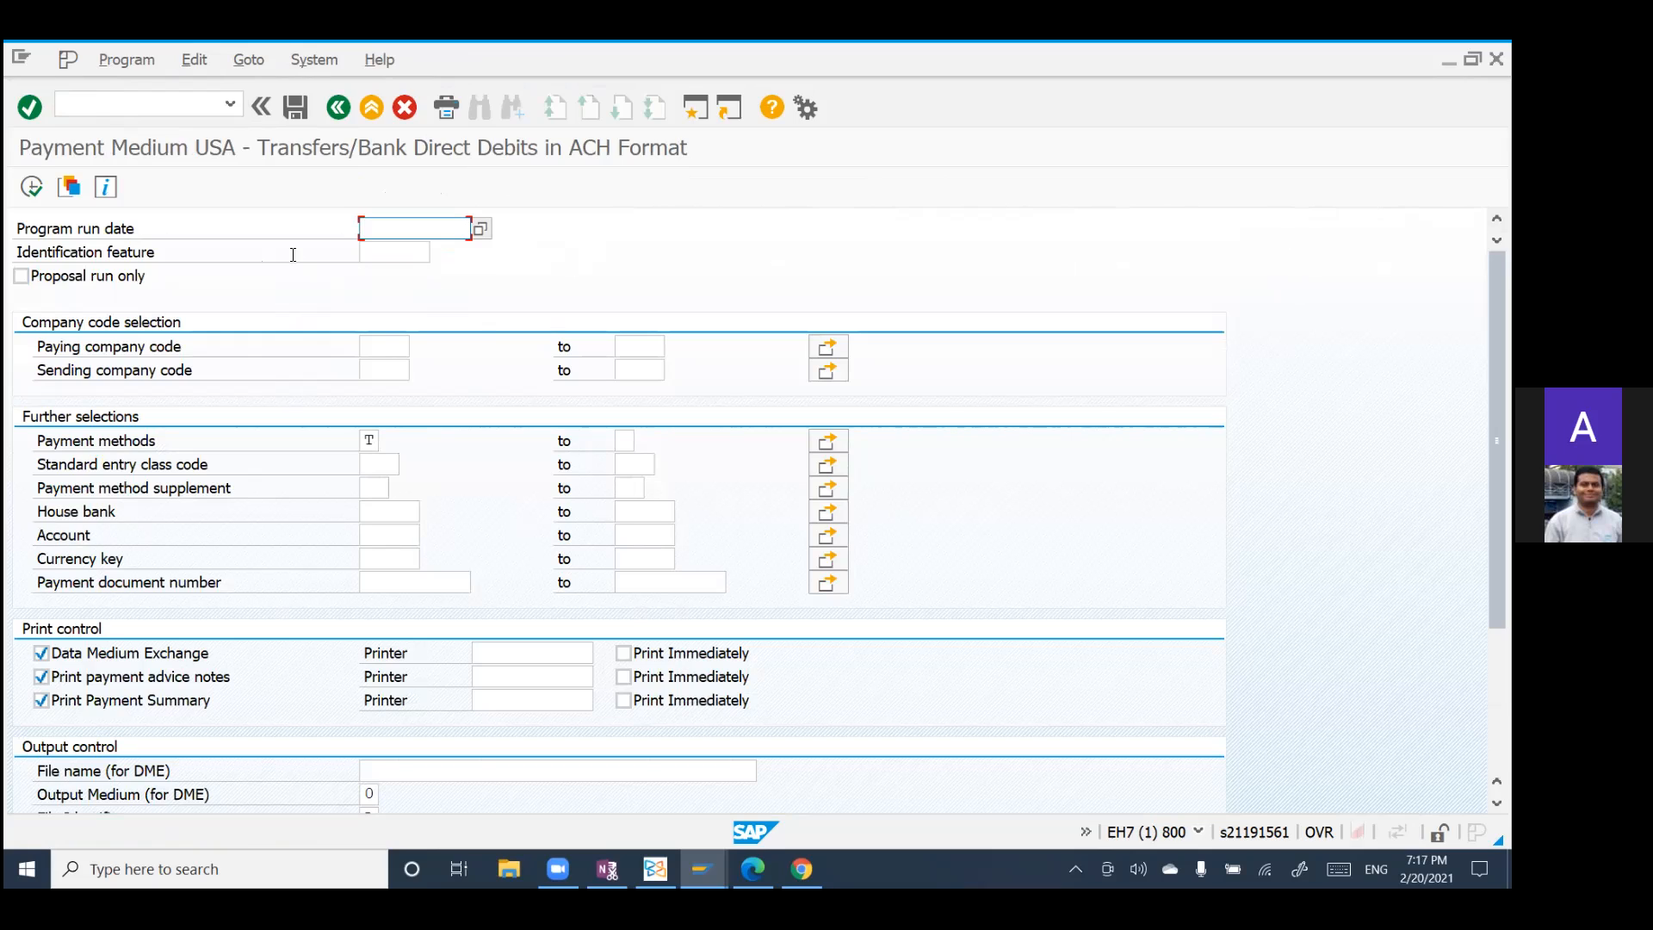
pyautogui.scroll(-1, 307, 334)
pyautogui.scroll(1, 307, 333)
# Step: Look up the available payment runs for the identification feature with the limit on the number of hits removed
pyautogui.click(379, 251)
pyautogui.press('F4')
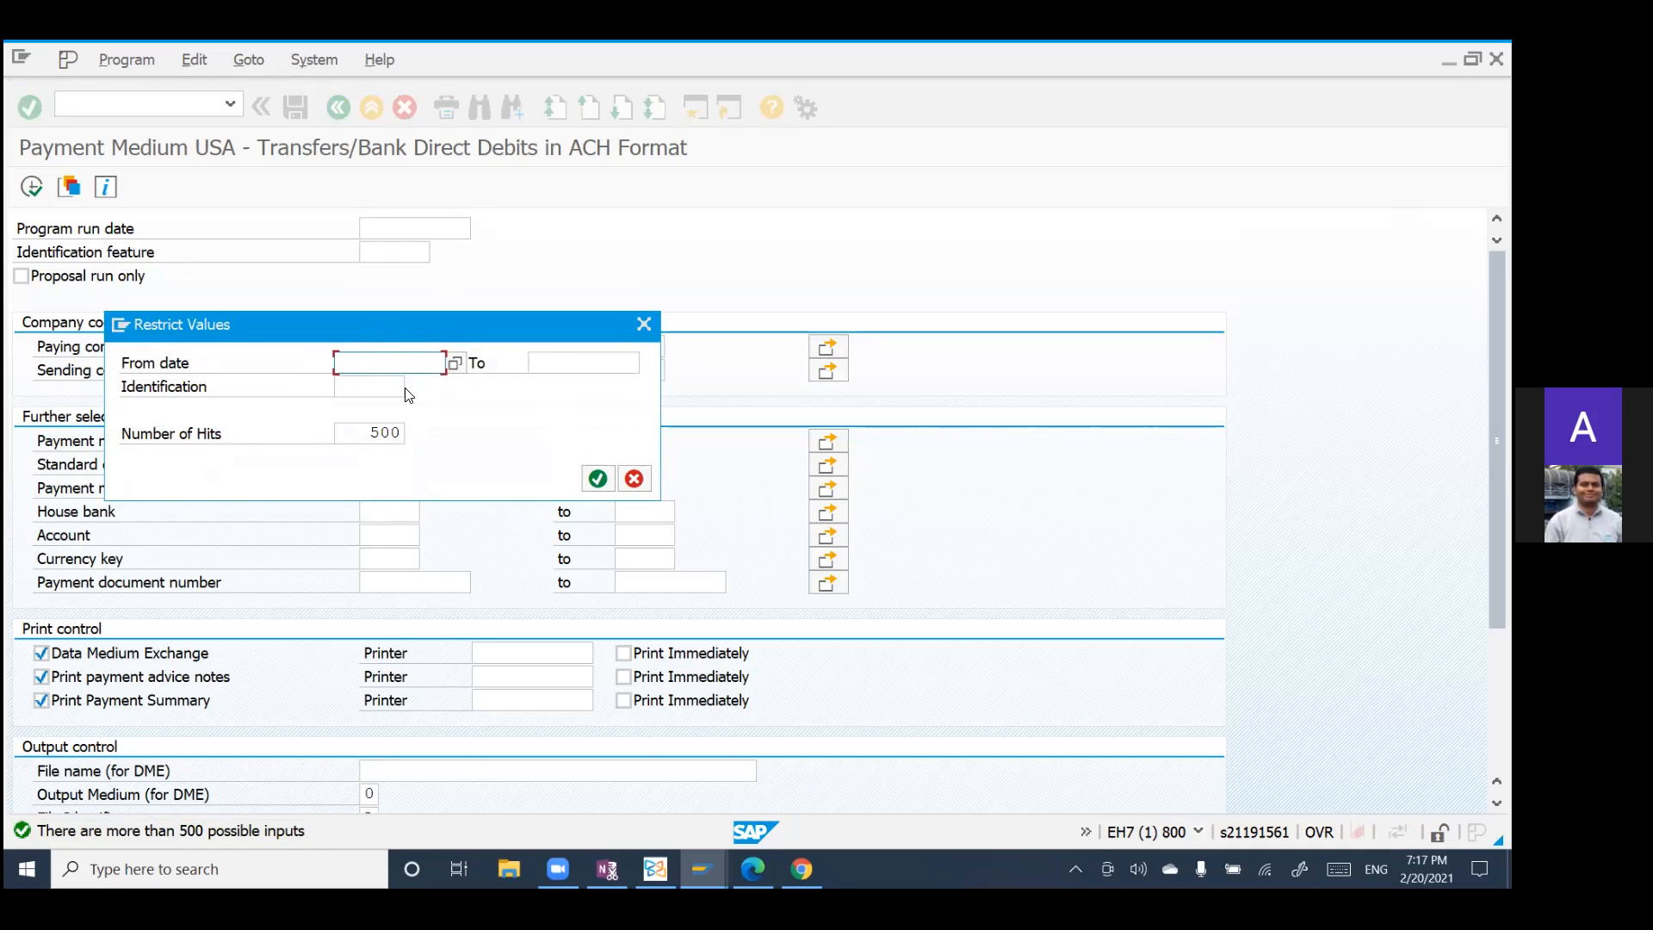
pyautogui.click(353, 385)
pyautogui.click(354, 428)
pyautogui.moveTo(354, 429); pyautogui.dragTo(457, 430)
pyautogui.press('Delete')
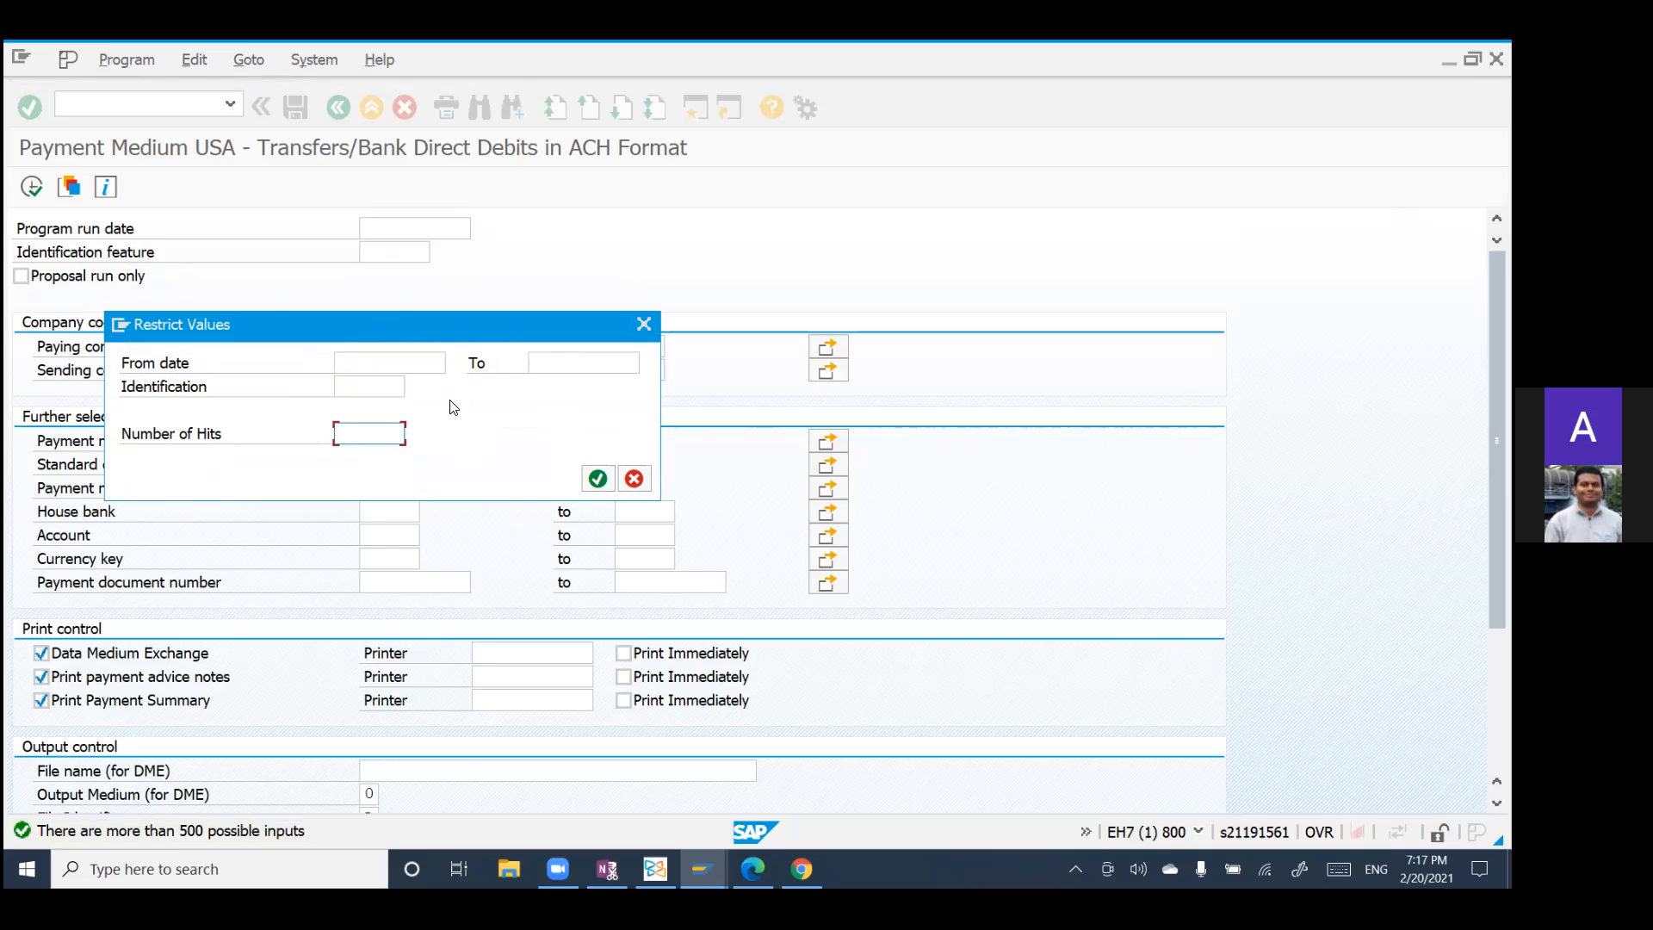
pyautogui.click(594, 482)
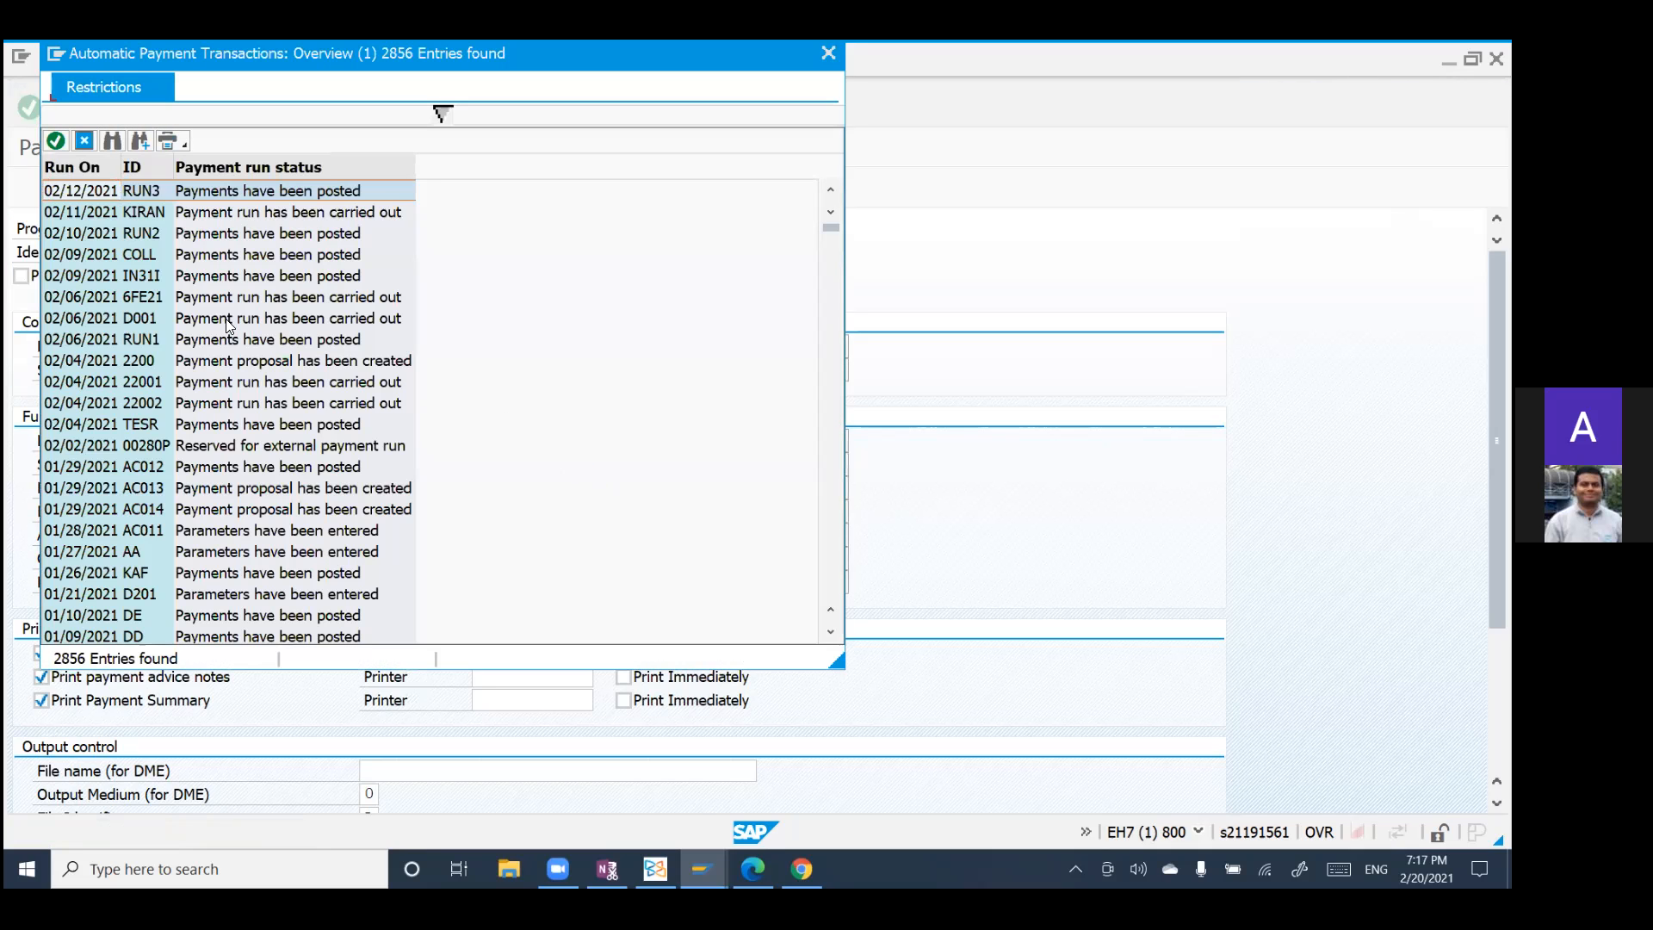
# Step: Review the list of automatic payment runs and choose RUN3 dated 02/12/2021 as the identification feature
pyautogui.scroll(-4, 211, 292)
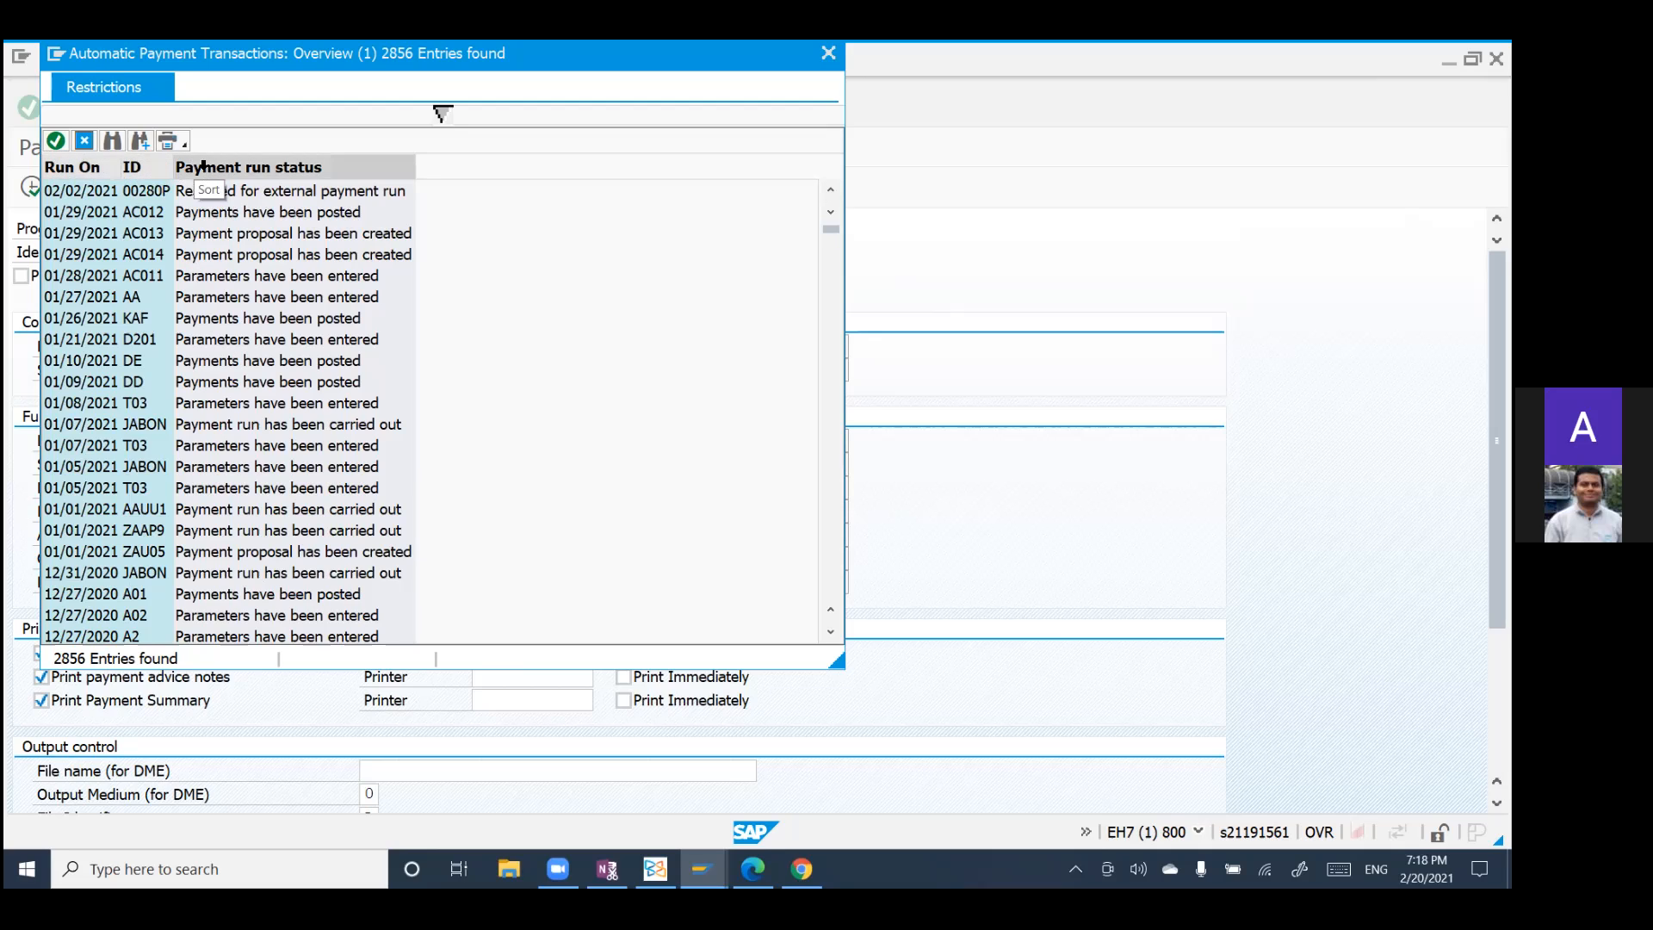
pyautogui.scroll(4, 231, 220)
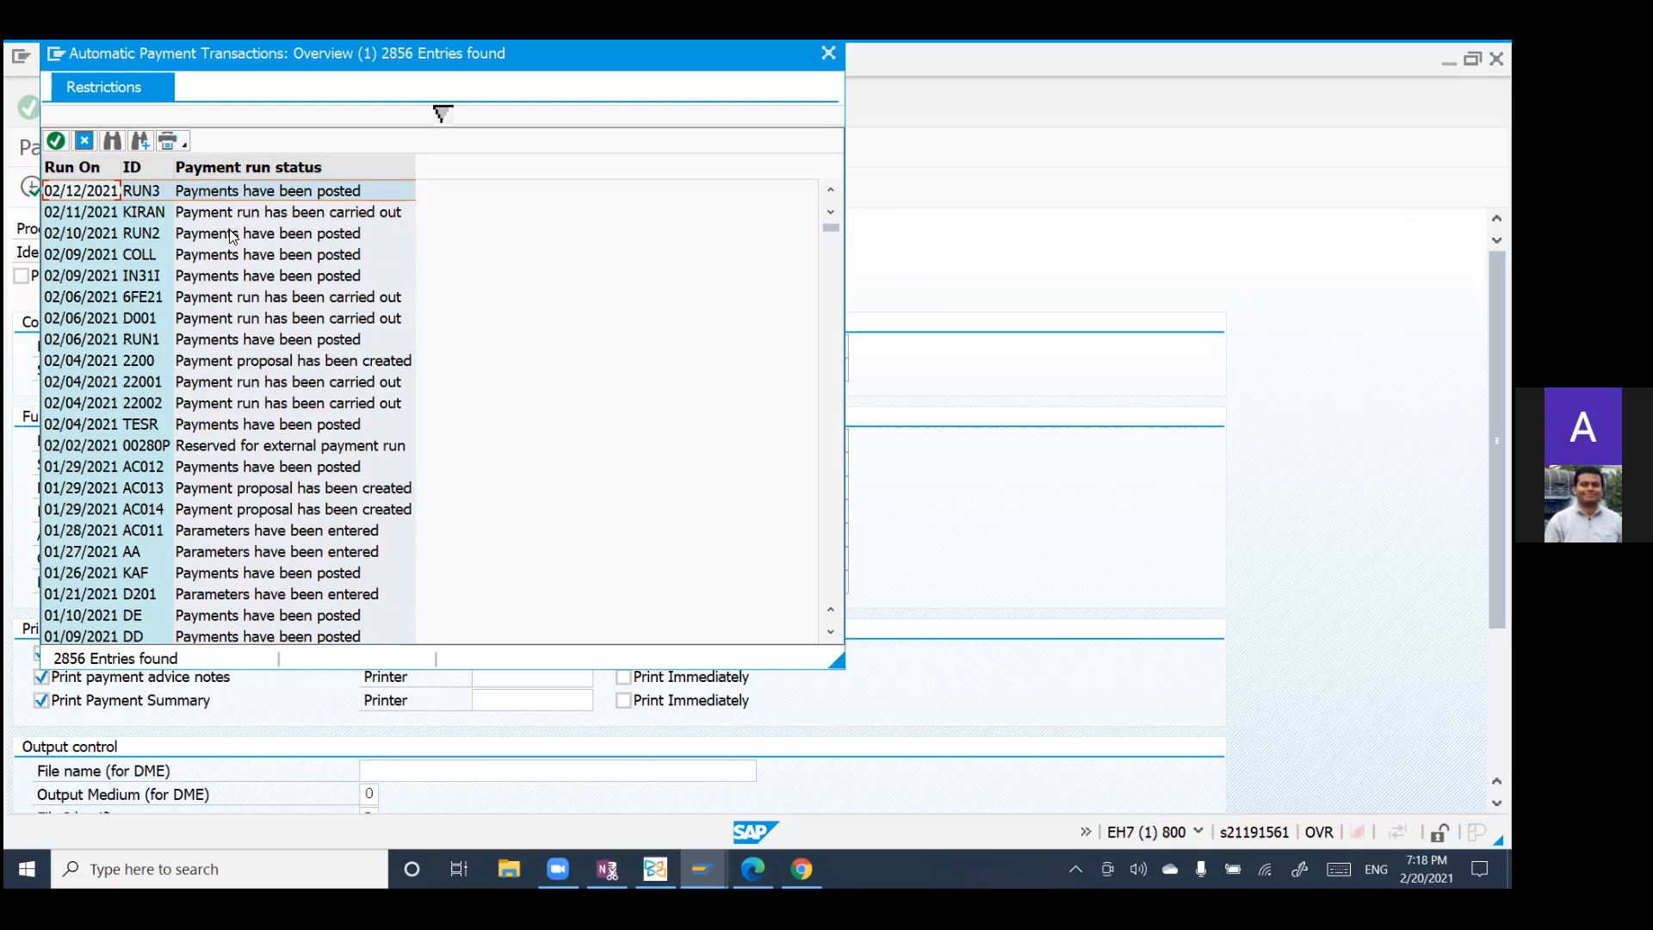
pyautogui.scroll(-1, 232, 235)
pyautogui.scroll(1, 235, 235)
pyautogui.scroll(-1, 247, 380)
pyautogui.scroll(1, 247, 381)
pyautogui.click(142, 191)
pyautogui.click(56, 140)
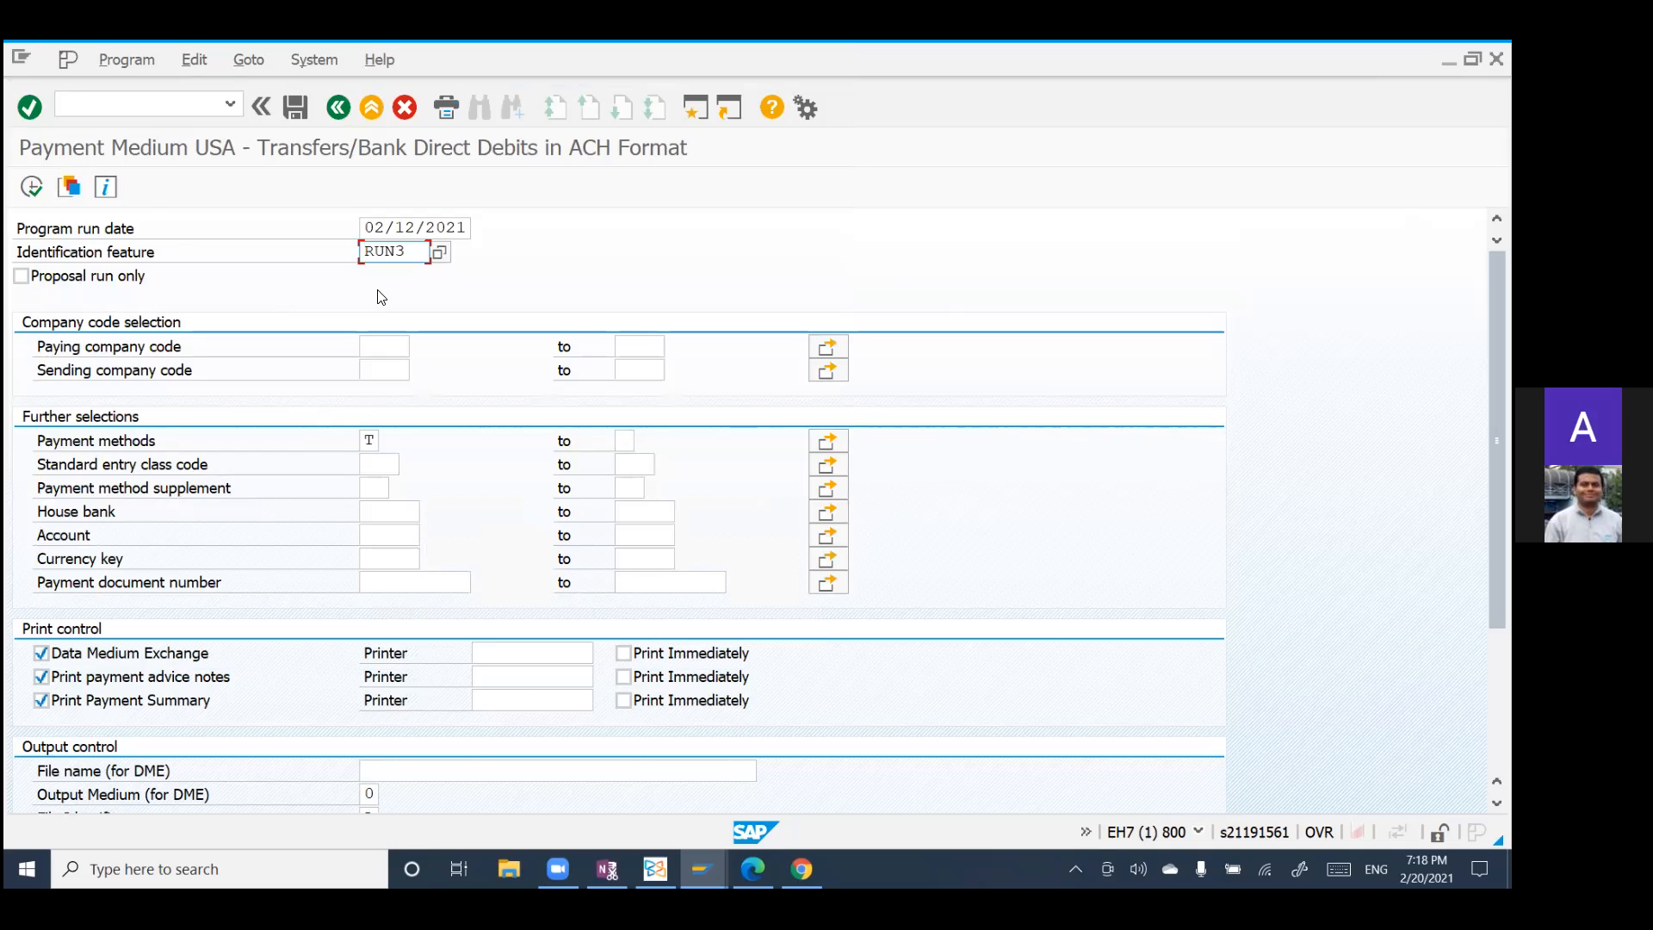
# Step: Restrict the payment medium run to proposals only and choose 3000 (BestRun USA) as the paying company code
pyautogui.click(21, 277)
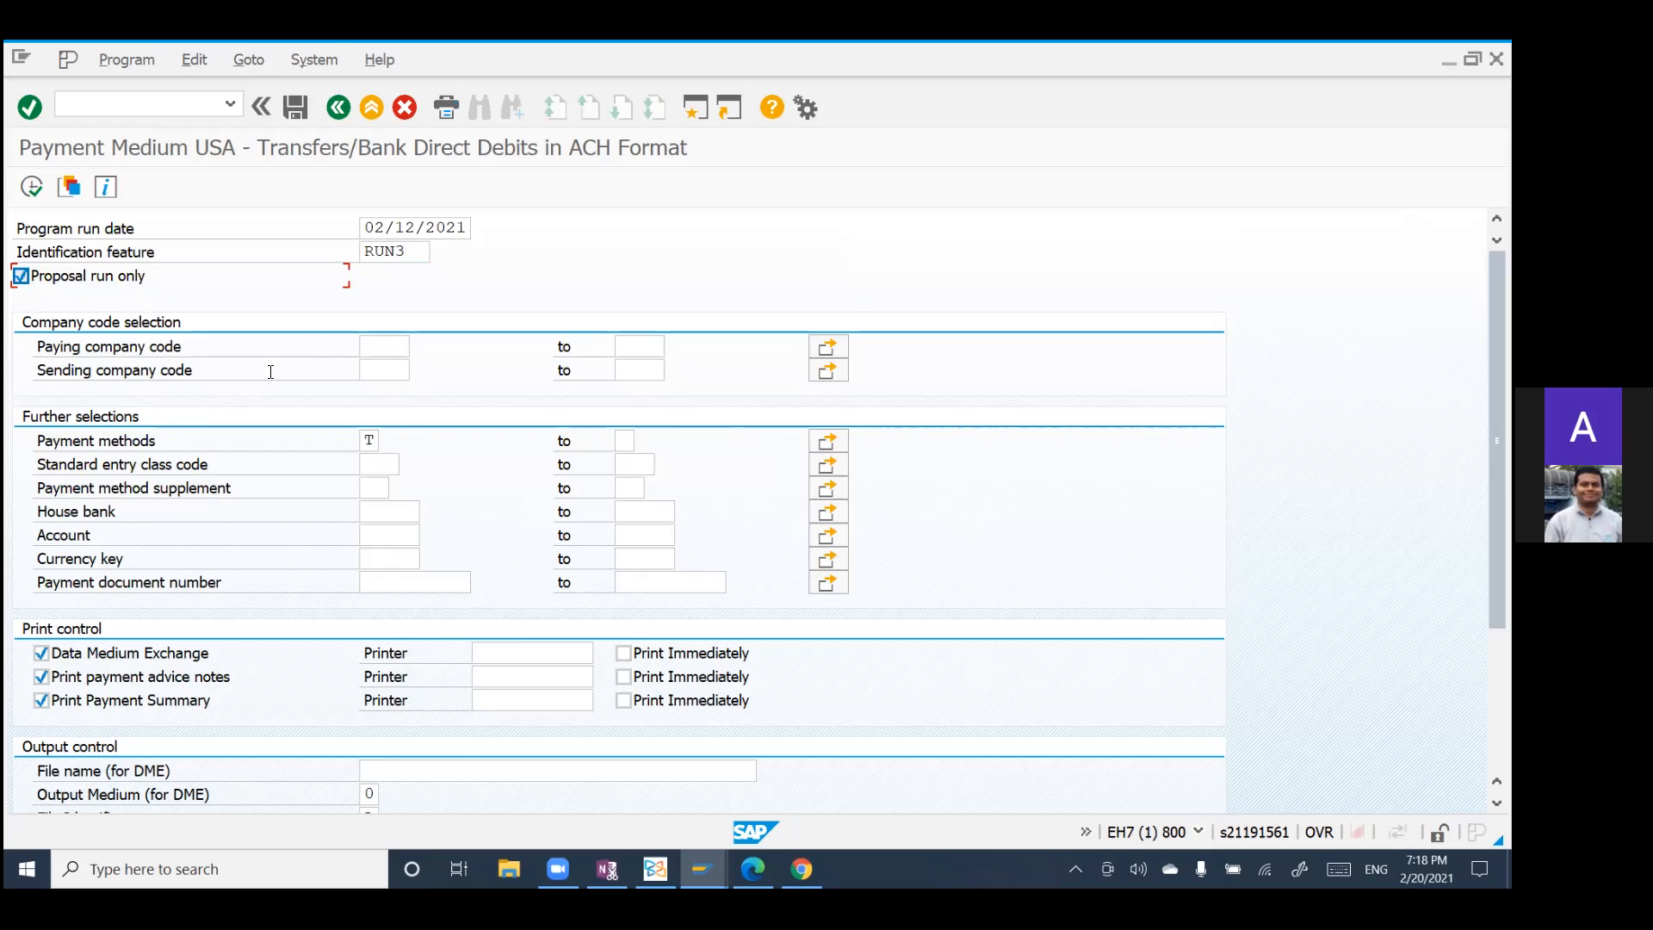
pyautogui.click(370, 346)
pyautogui.press('F8')
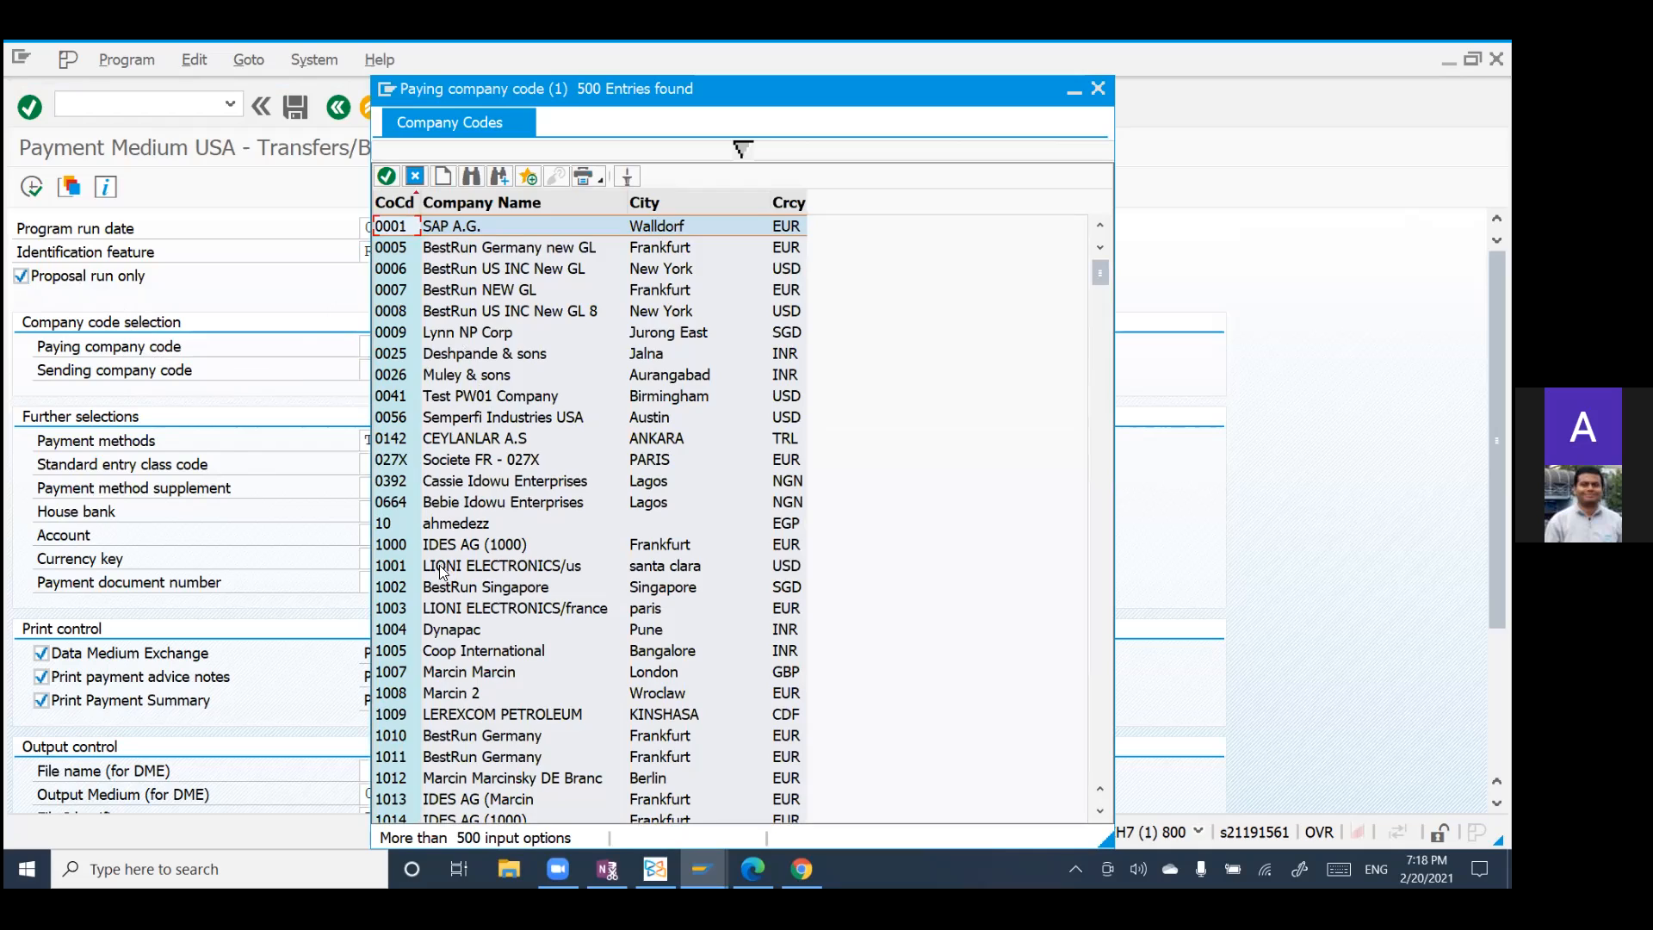
pyautogui.scroll(-15, 441, 571)
pyautogui.scroll(-20, 476, 584)
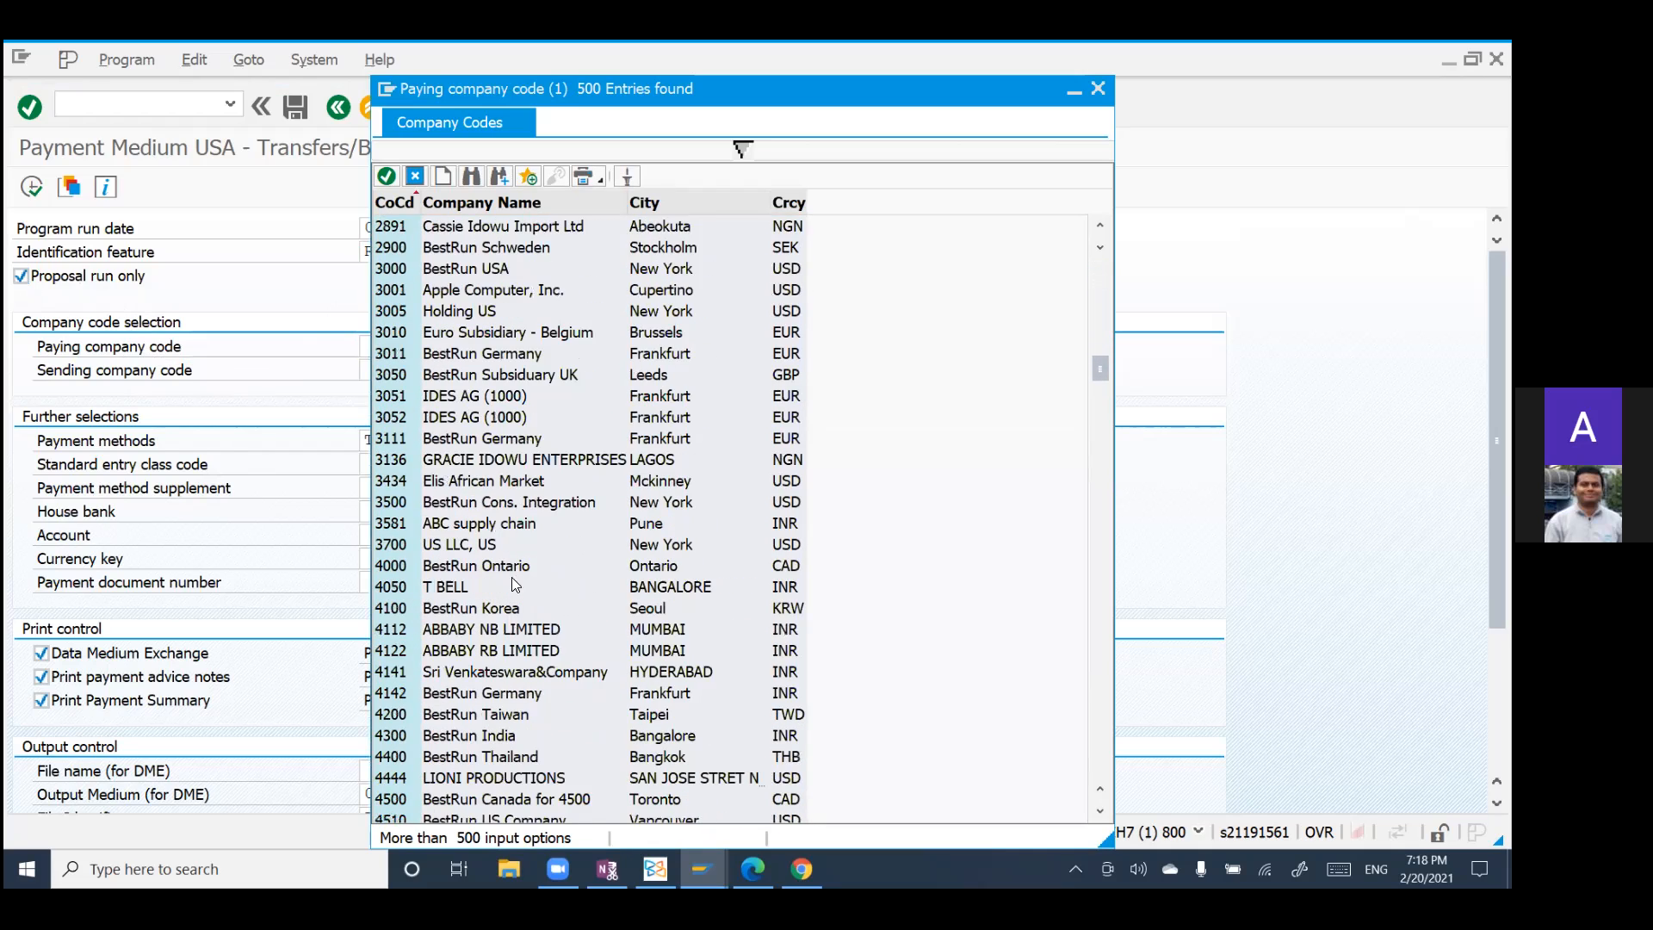
pyautogui.click(407, 270)
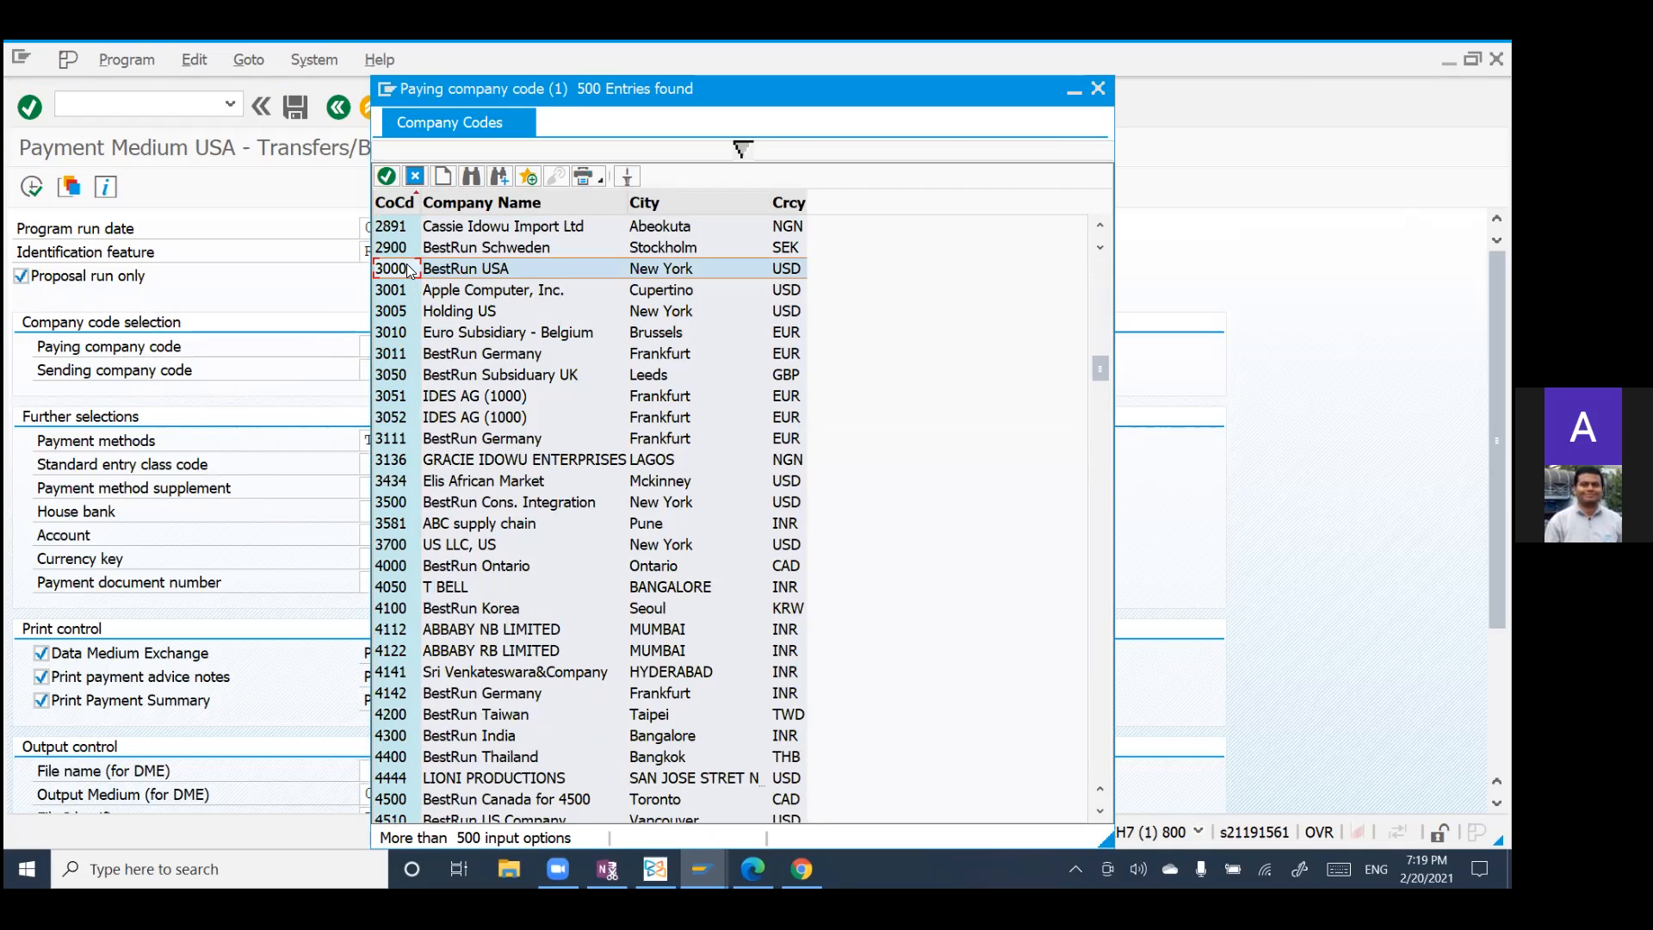
pyautogui.click(387, 177)
# Step: Choose 3000 (BestRun USA, New York) from the company code list as the sending company code
pyautogui.click(384, 370)
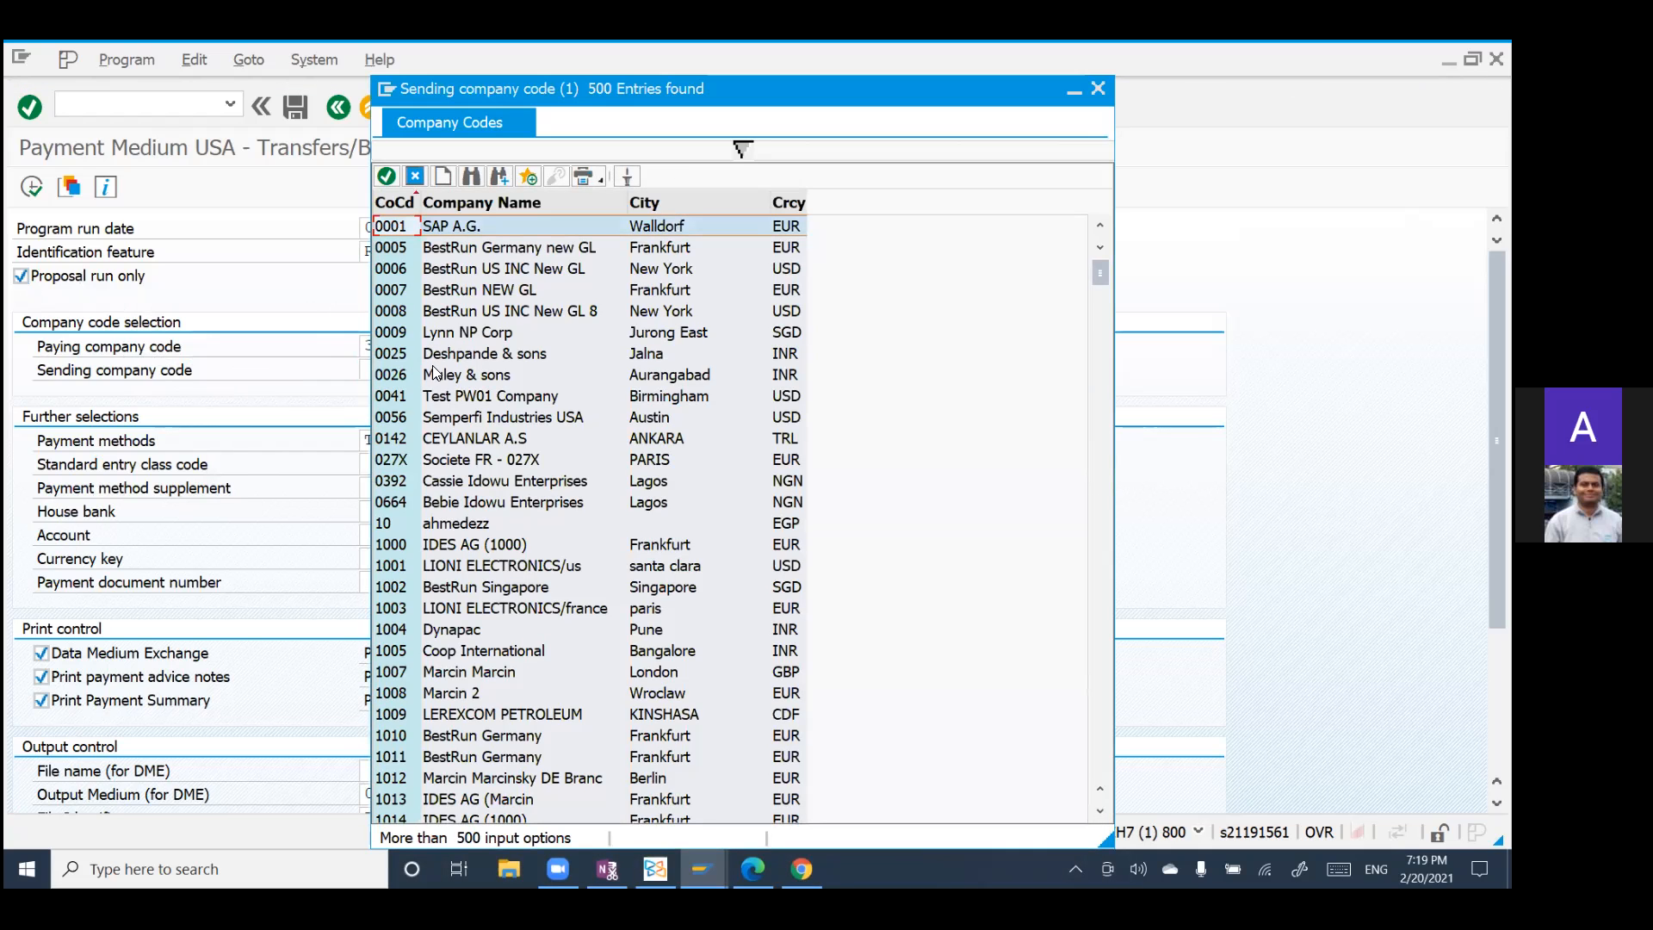
pyautogui.scroll(-1, 447, 510)
pyautogui.scroll(-20, 446, 505)
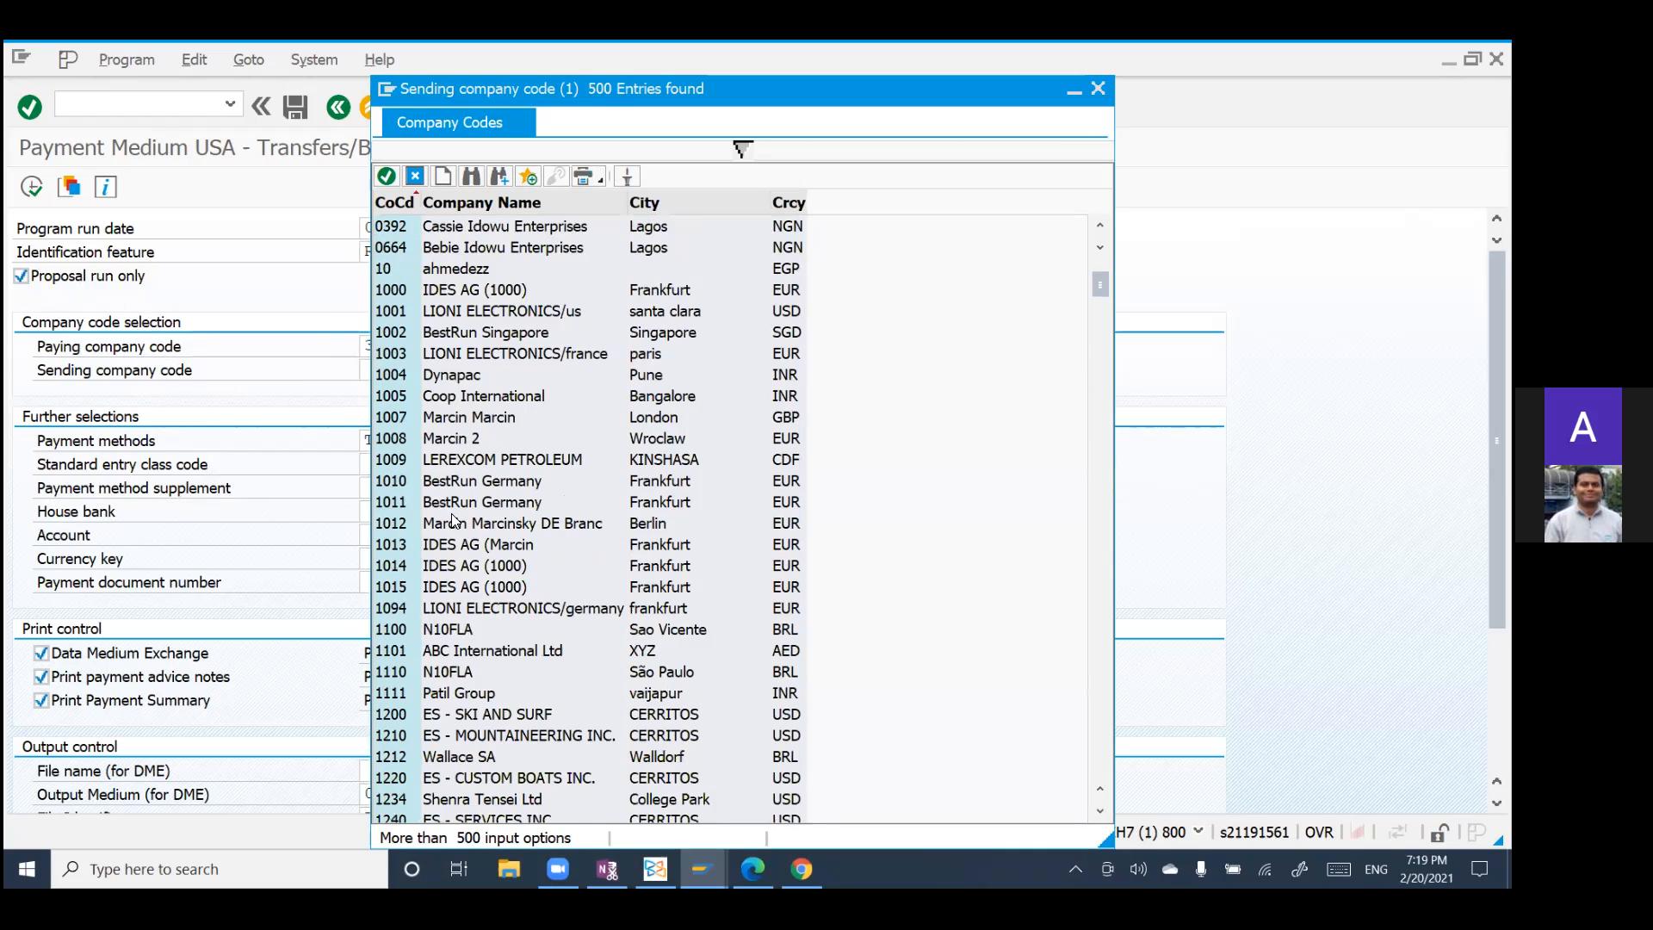
pyautogui.scroll(-16, 471, 523)
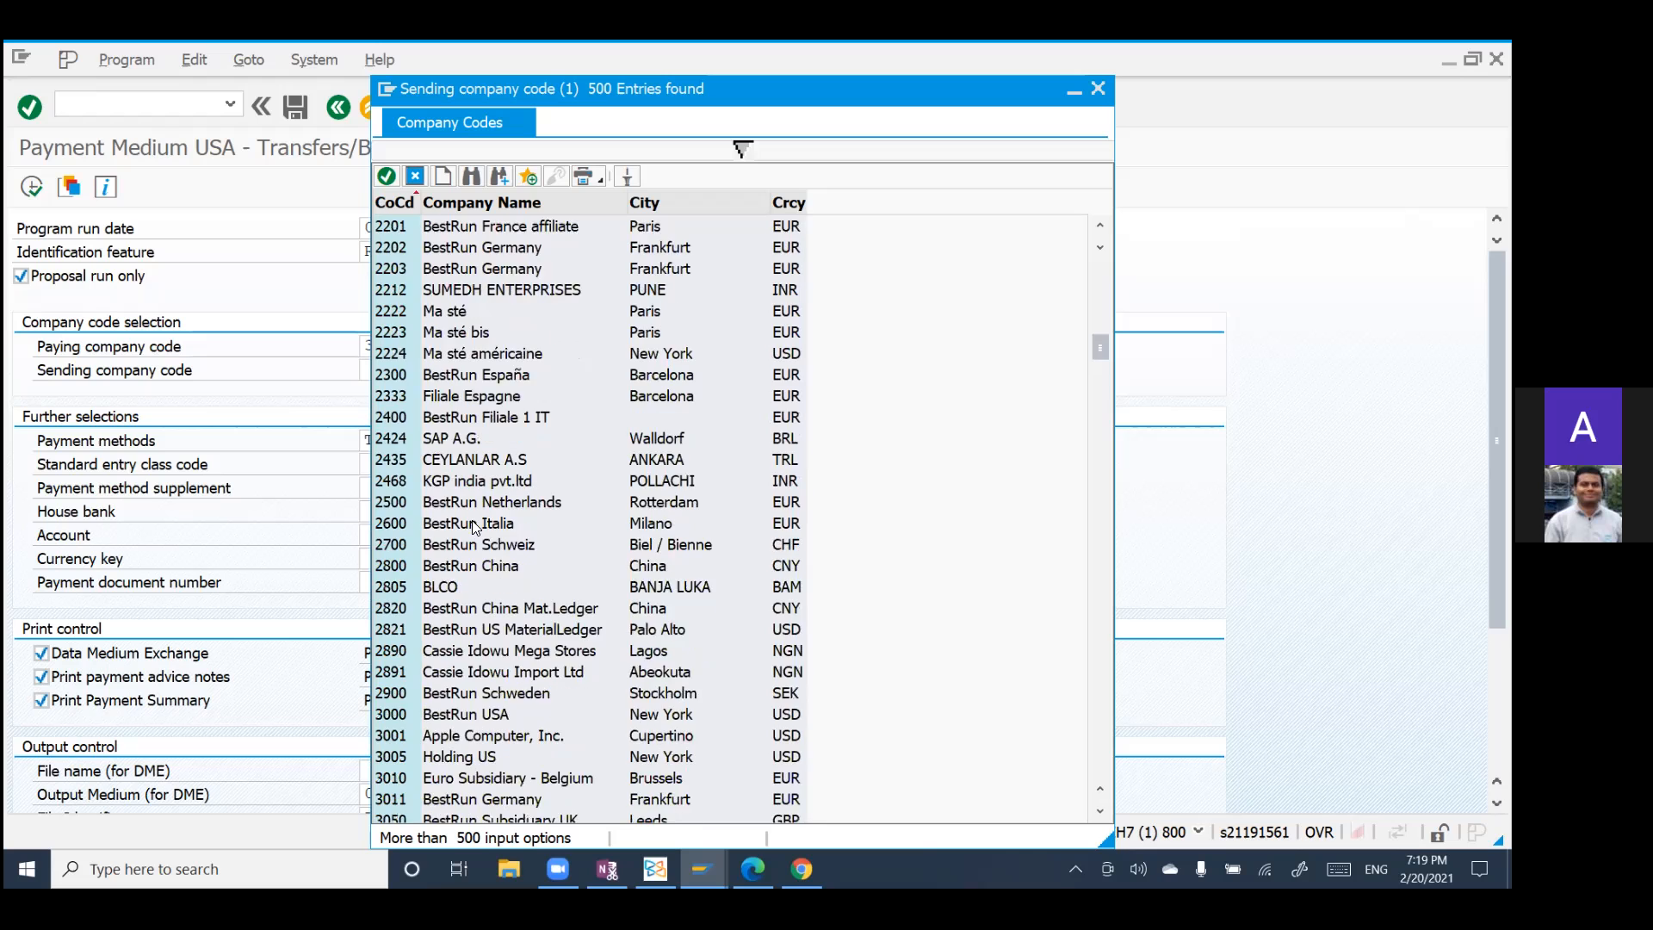
pyautogui.scroll(5, 497, 447)
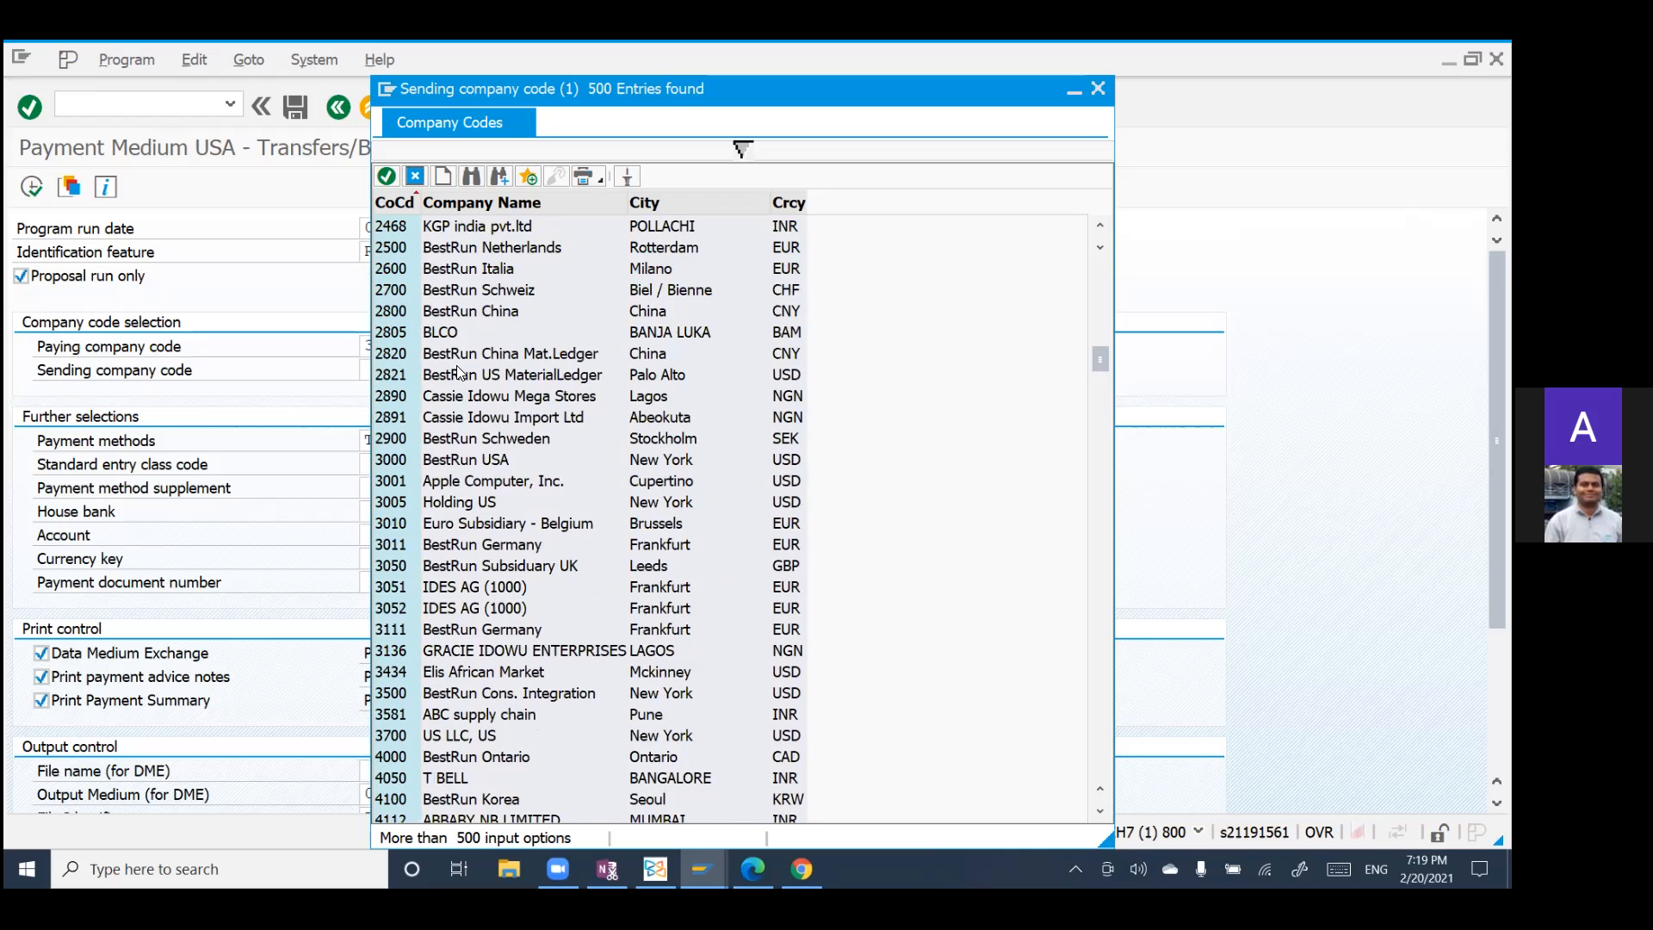
pyautogui.click(431, 463)
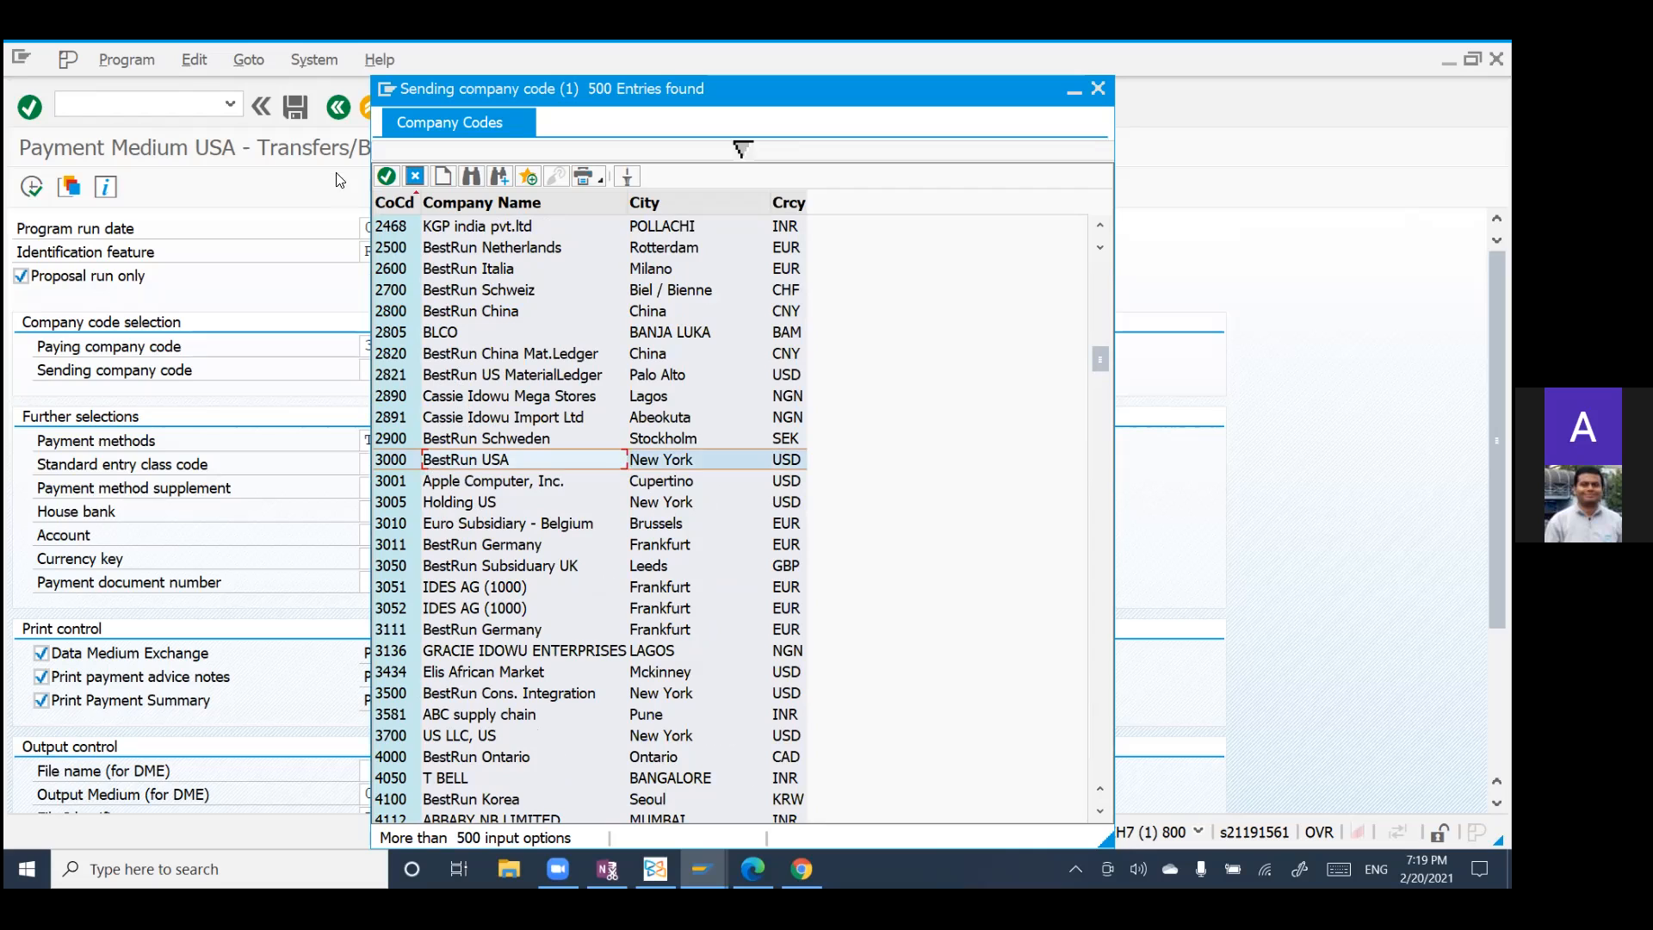
pyautogui.click(386, 176)
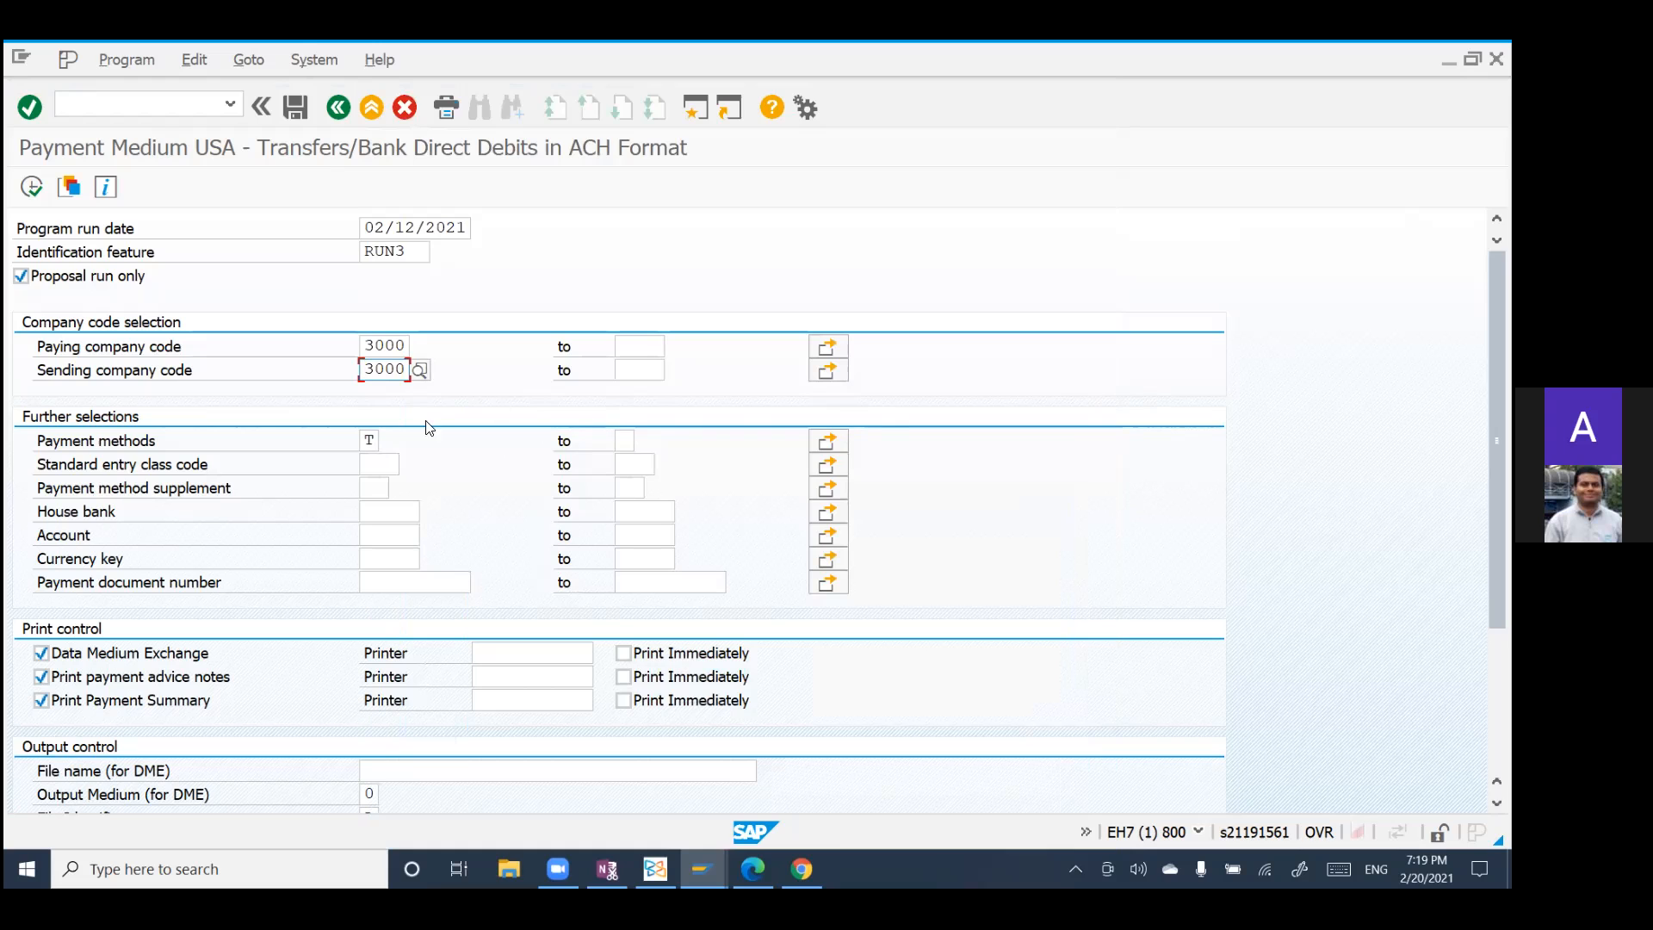
# Step: Look up the available payment methods and close the list without picking one
pyautogui.click(381, 446)
pyautogui.click(392, 442)
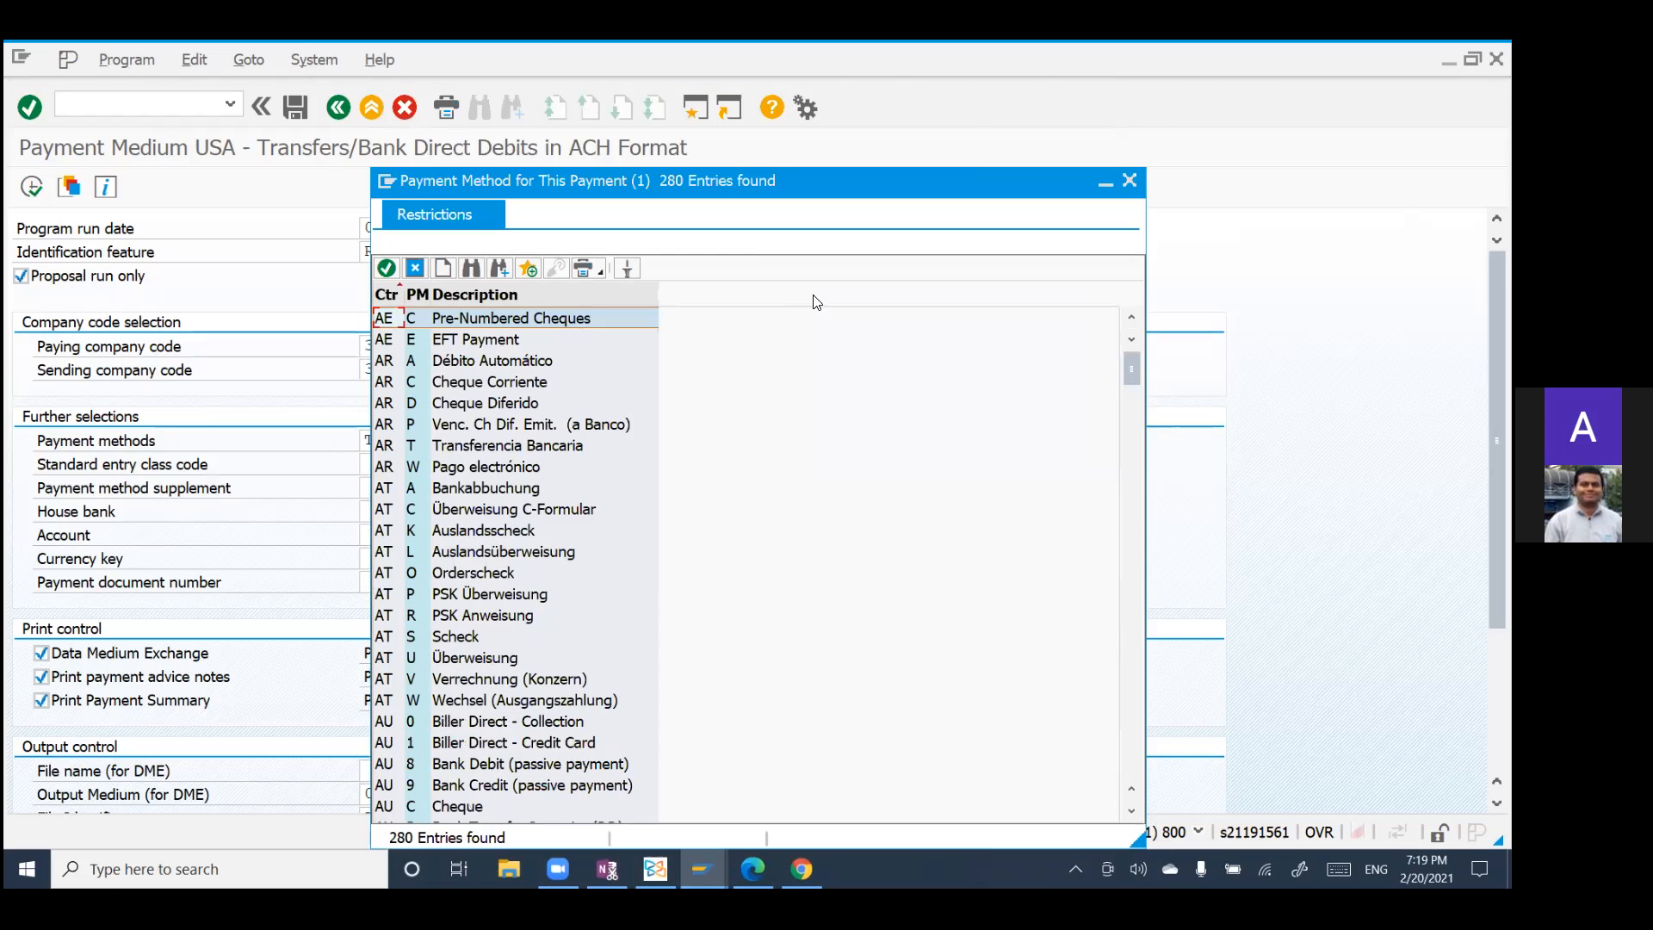
pyautogui.click(1129, 180)
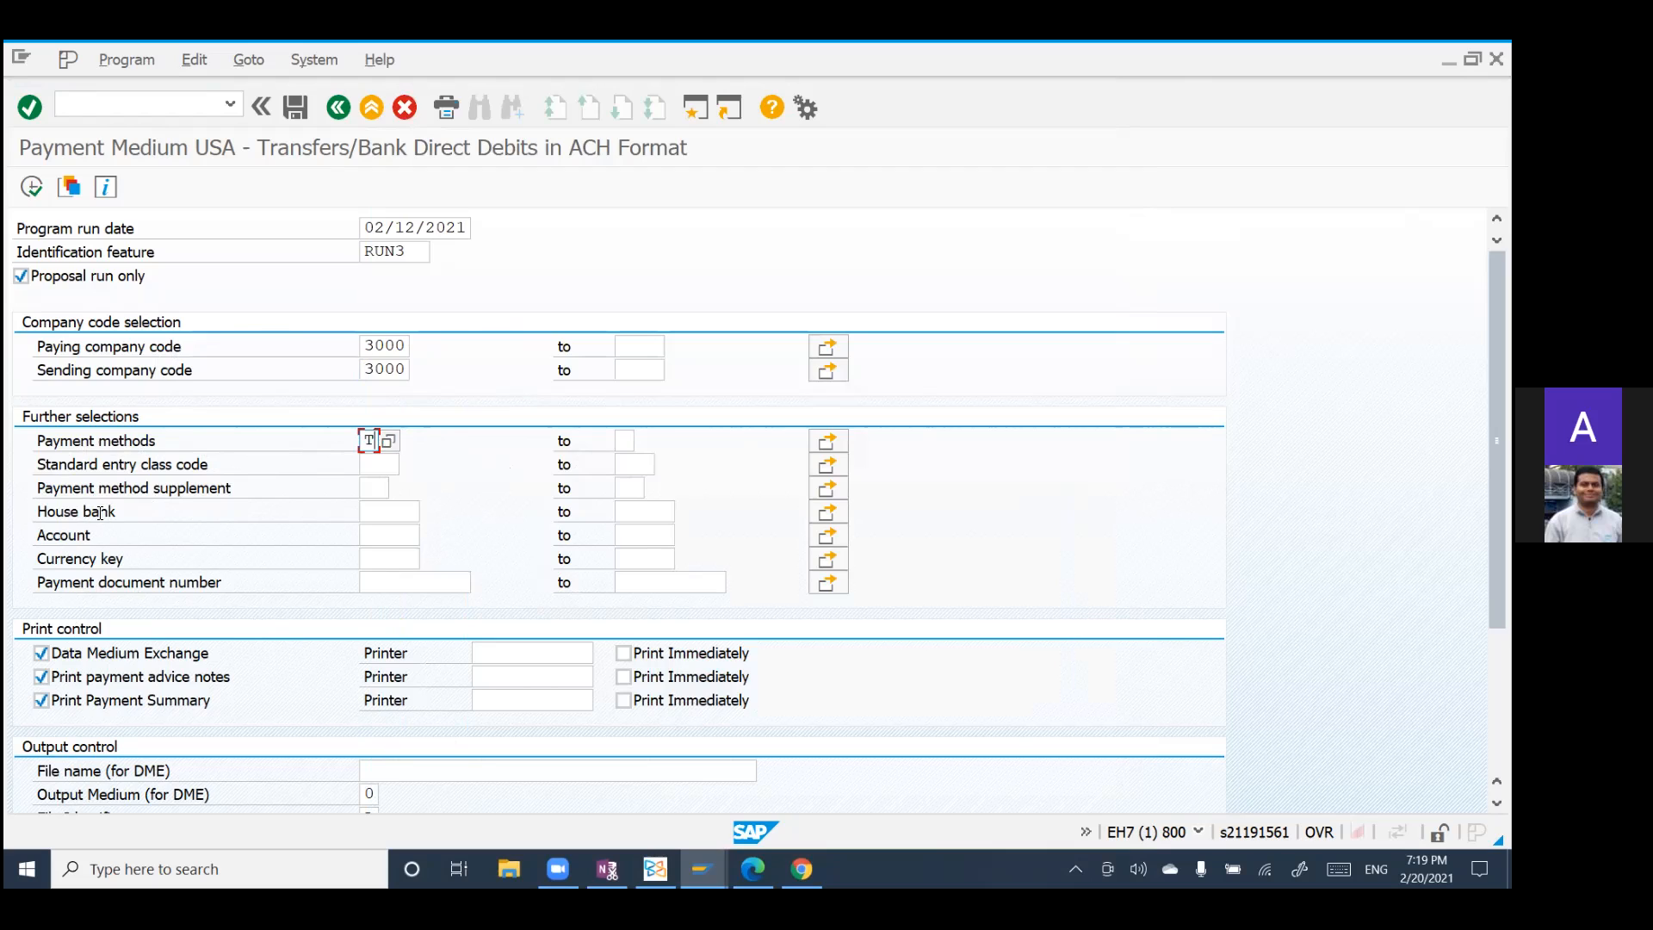
# Step: Choose house bank 3000 (Citibank, New York) and its Citibank current account in EUR from the value lists
pyautogui.click(375, 506)
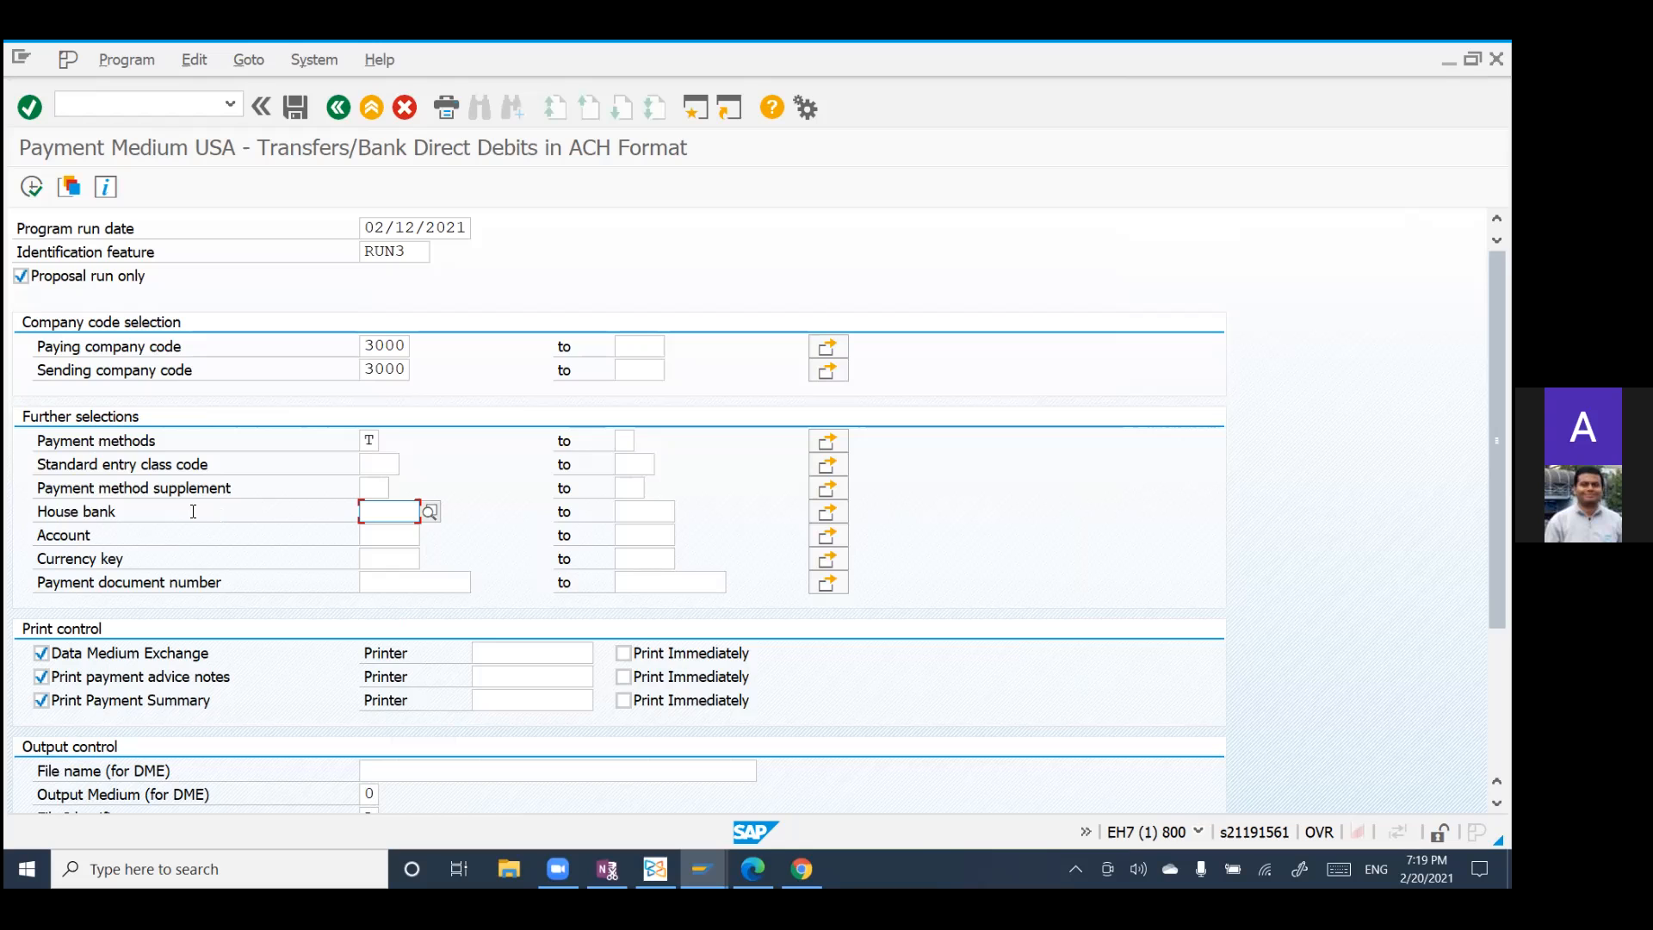
pyautogui.click(429, 511)
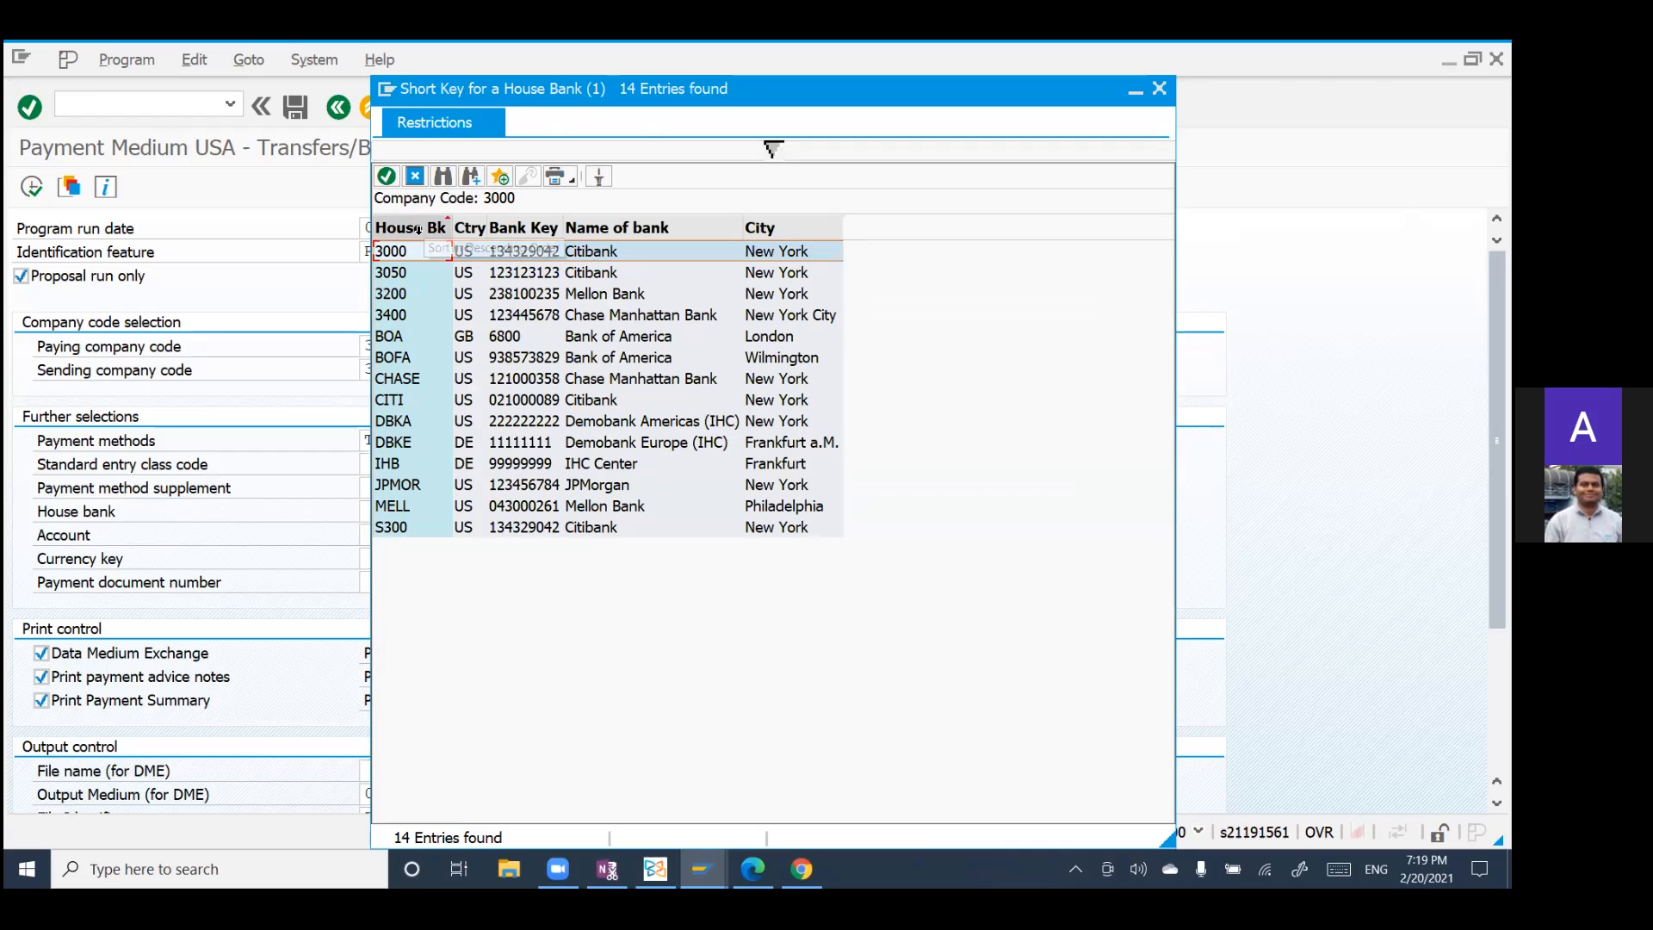
pyautogui.click(385, 176)
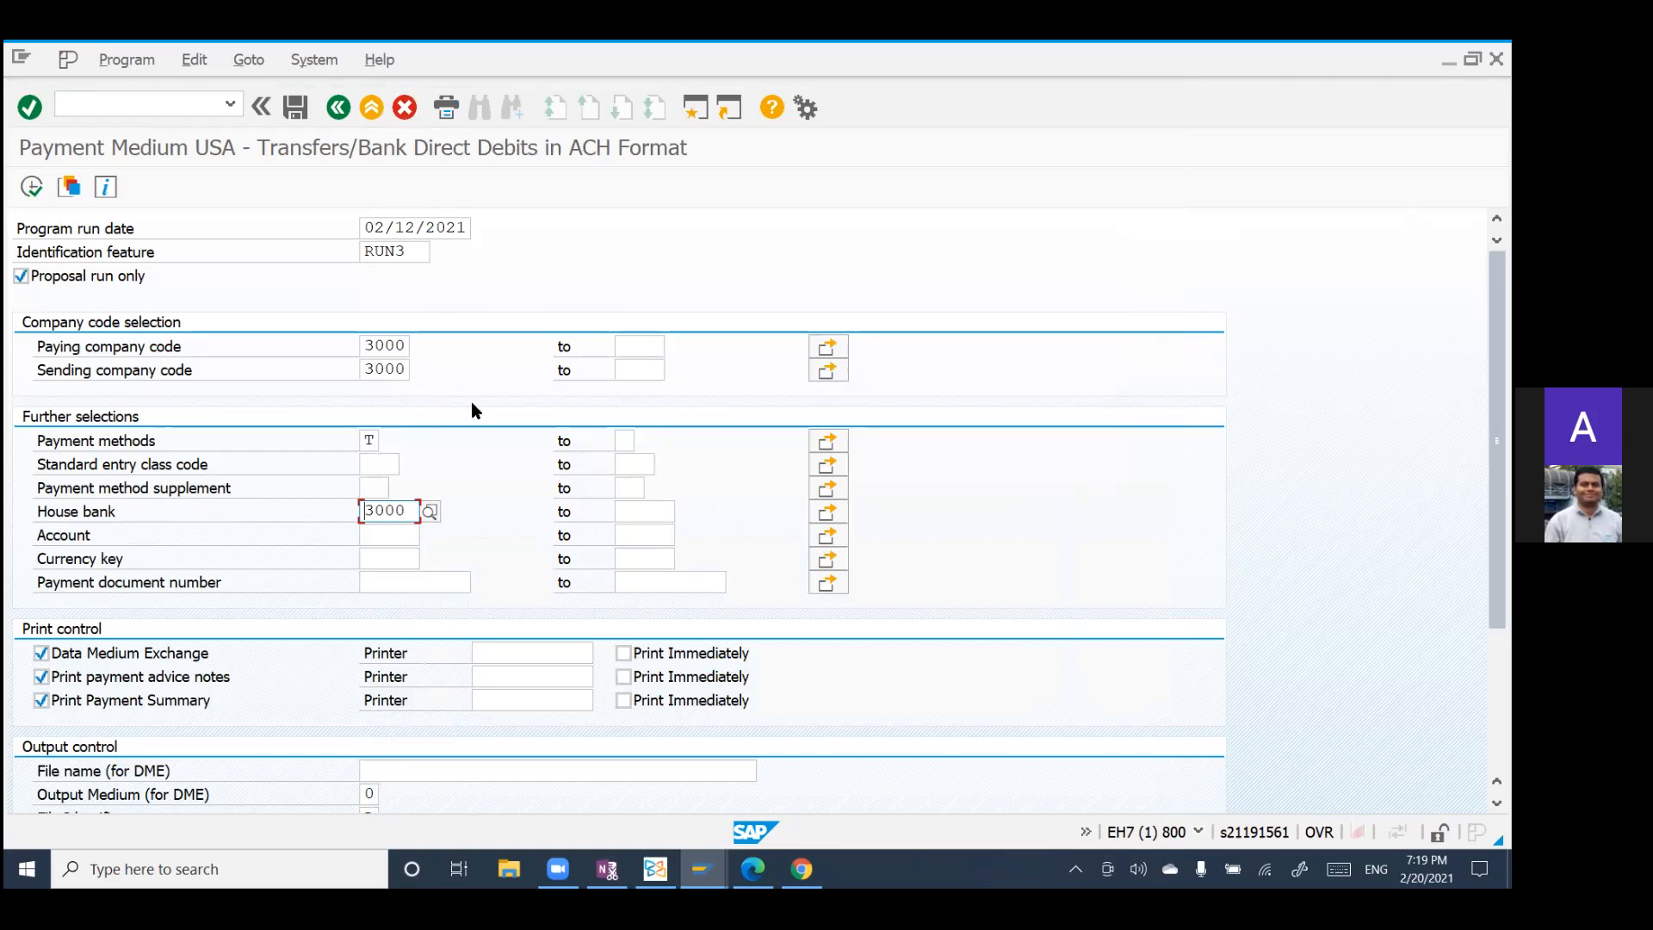
pyautogui.click(401, 535)
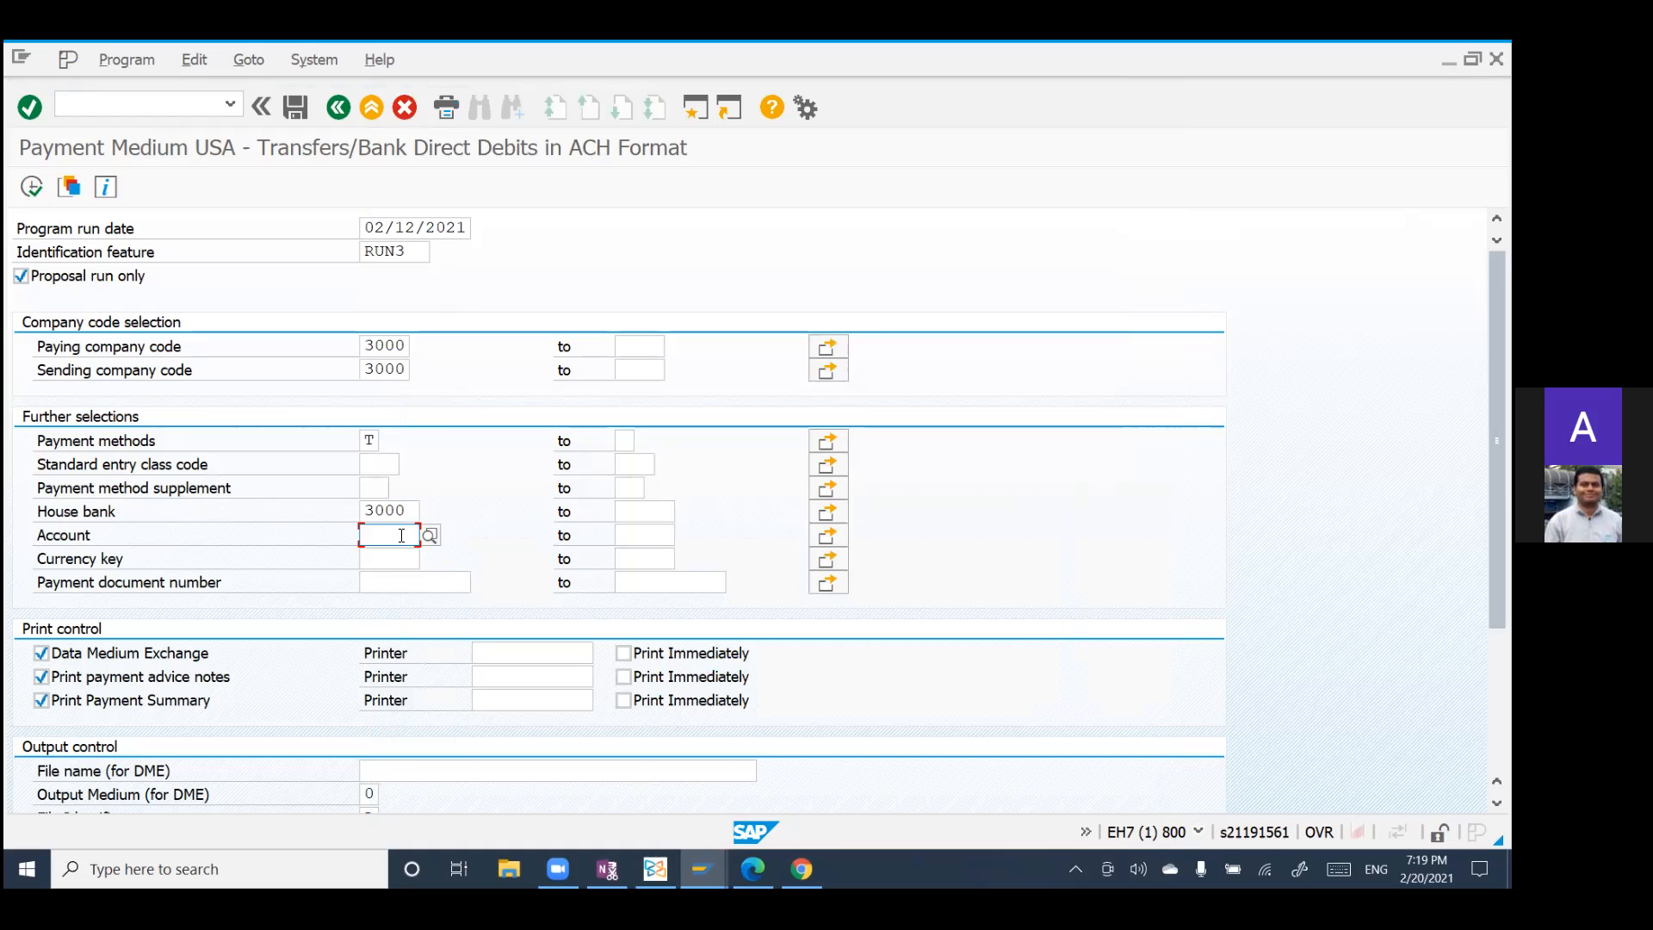
pyautogui.click(429, 535)
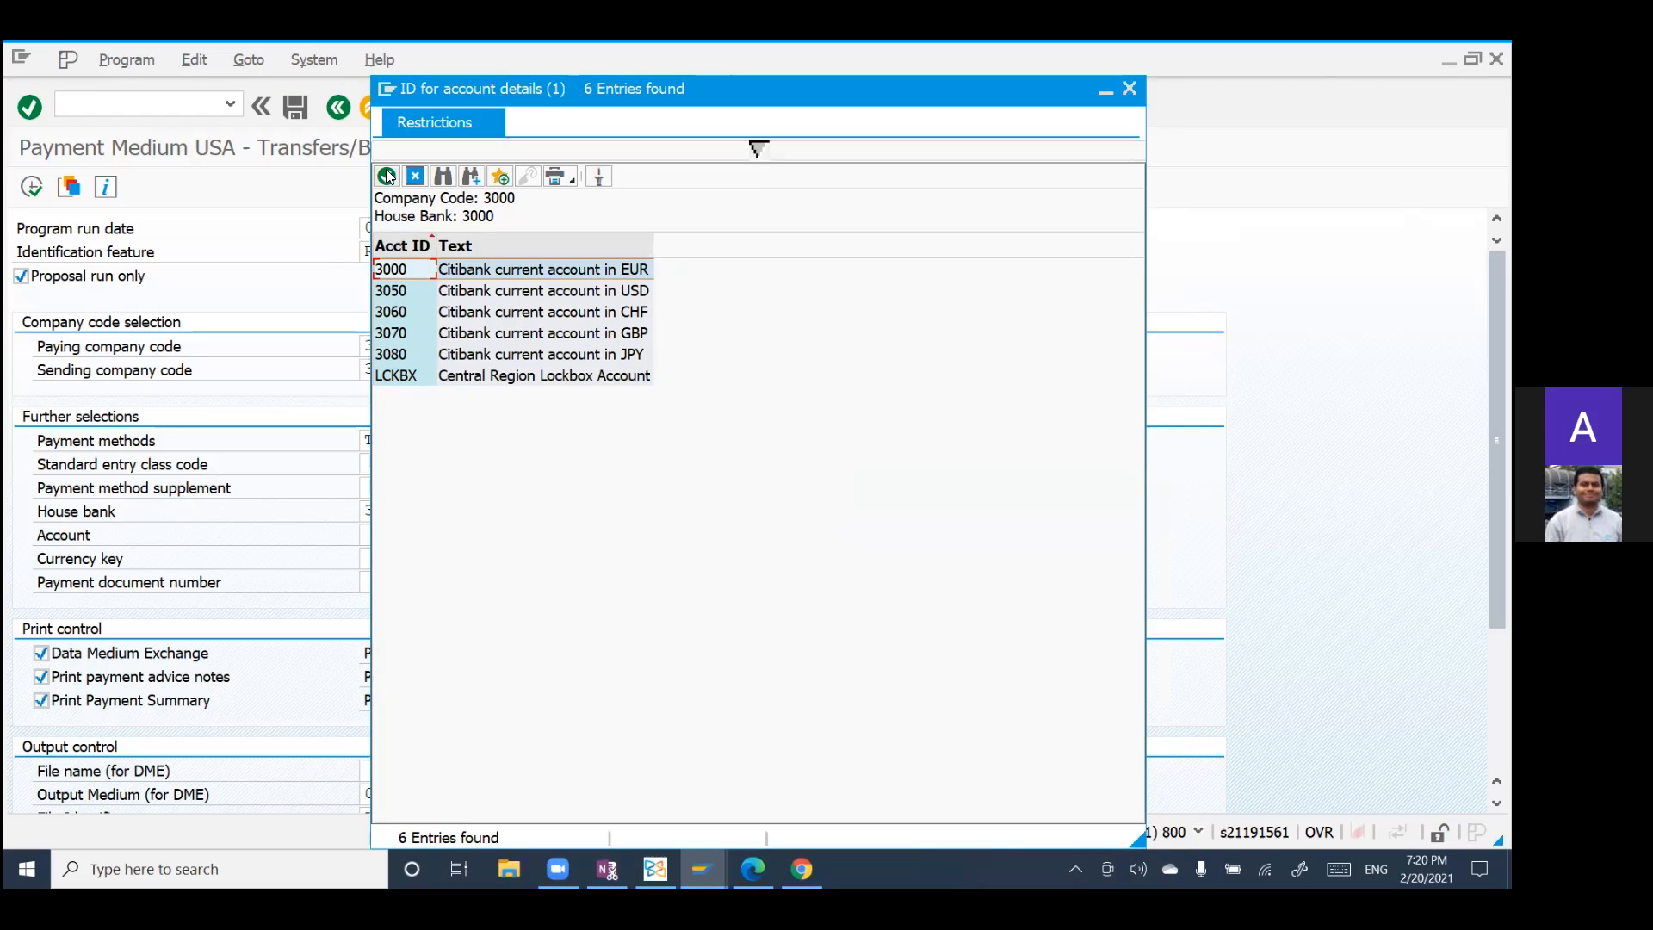
pyautogui.click(387, 176)
# Step: Choose USD (American Dollar) from the list of currencies as the currency key
pyautogui.click(380, 559)
pyautogui.click(430, 560)
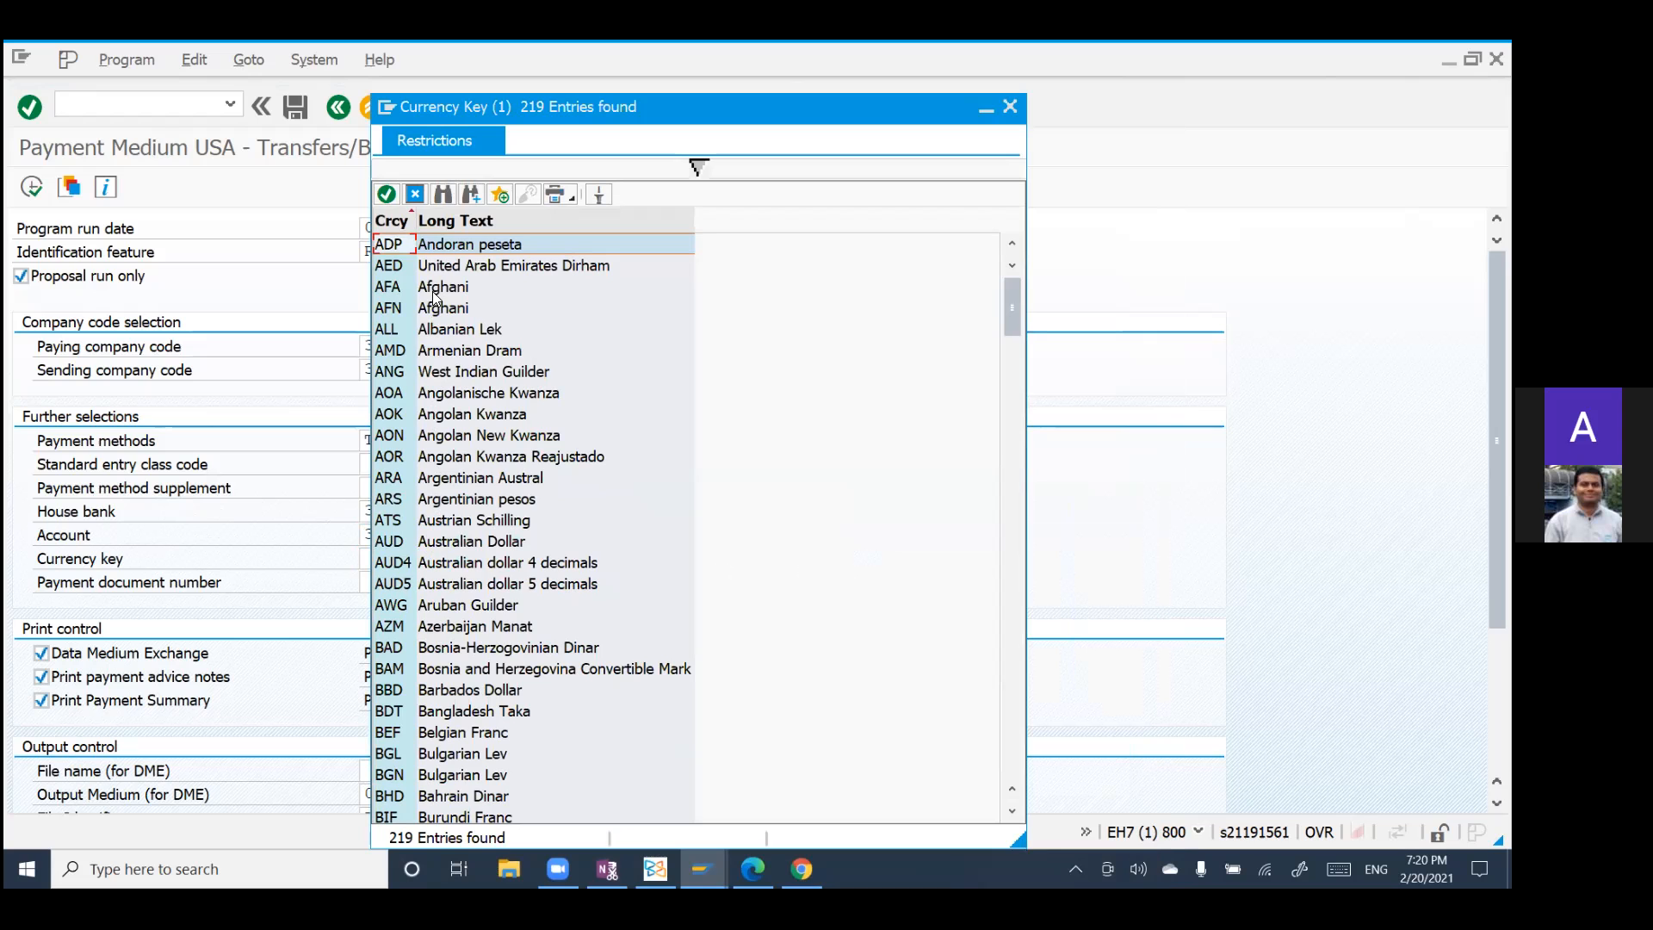
pyautogui.scroll(-8, 458, 589)
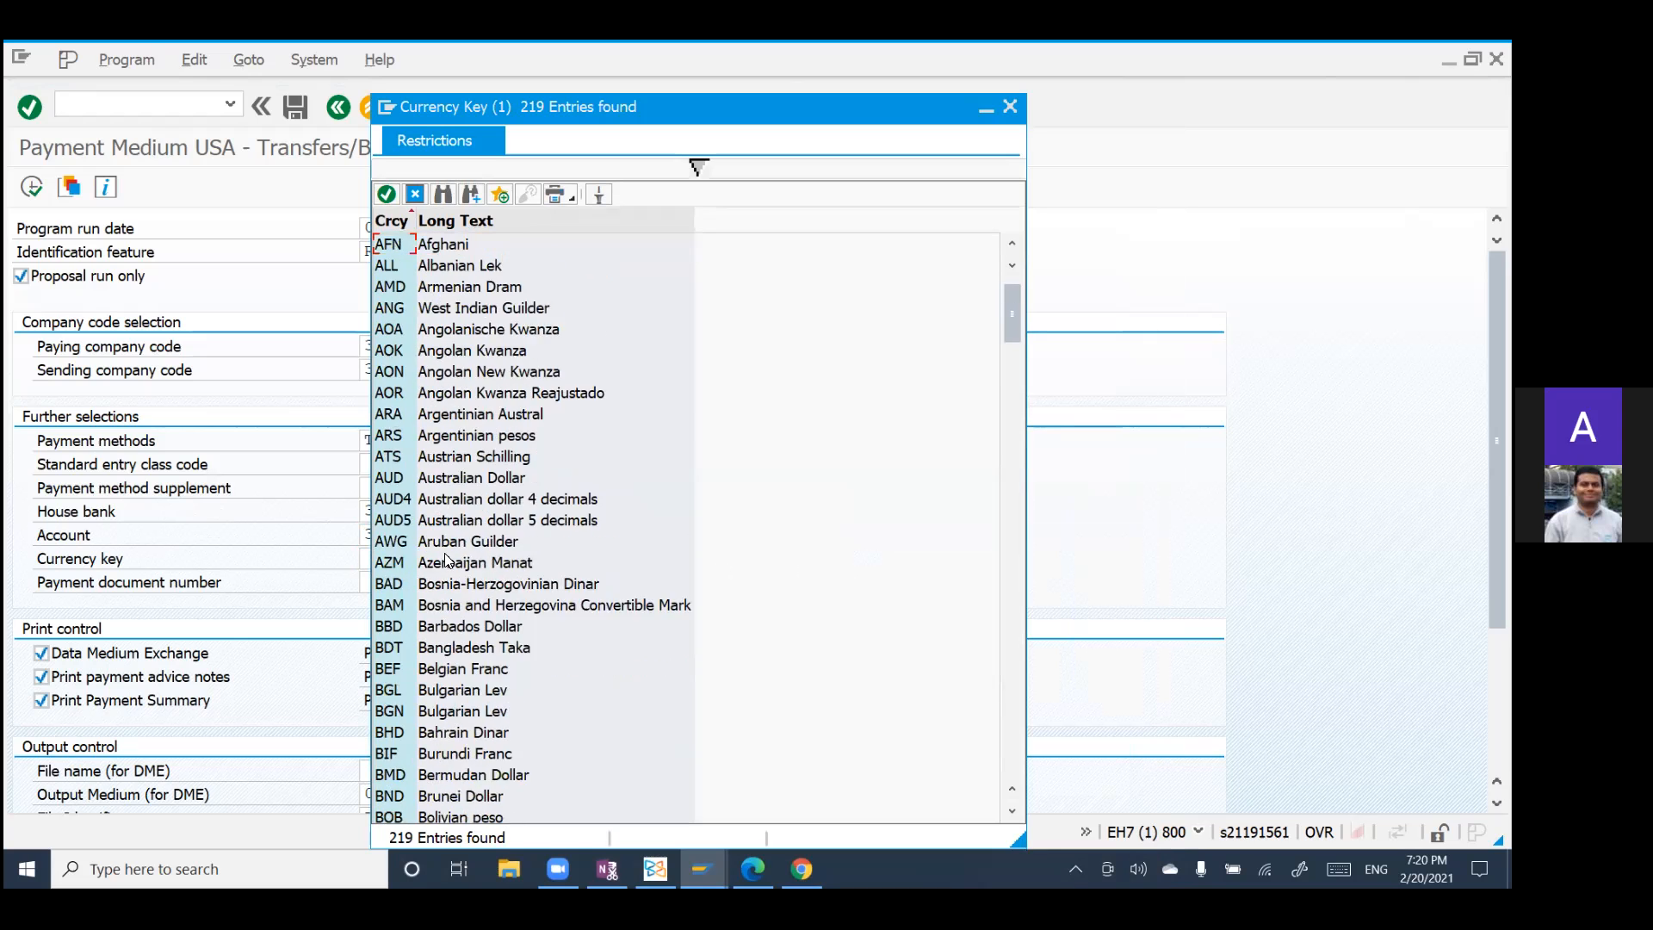
pyautogui.scroll(-20, 464, 593)
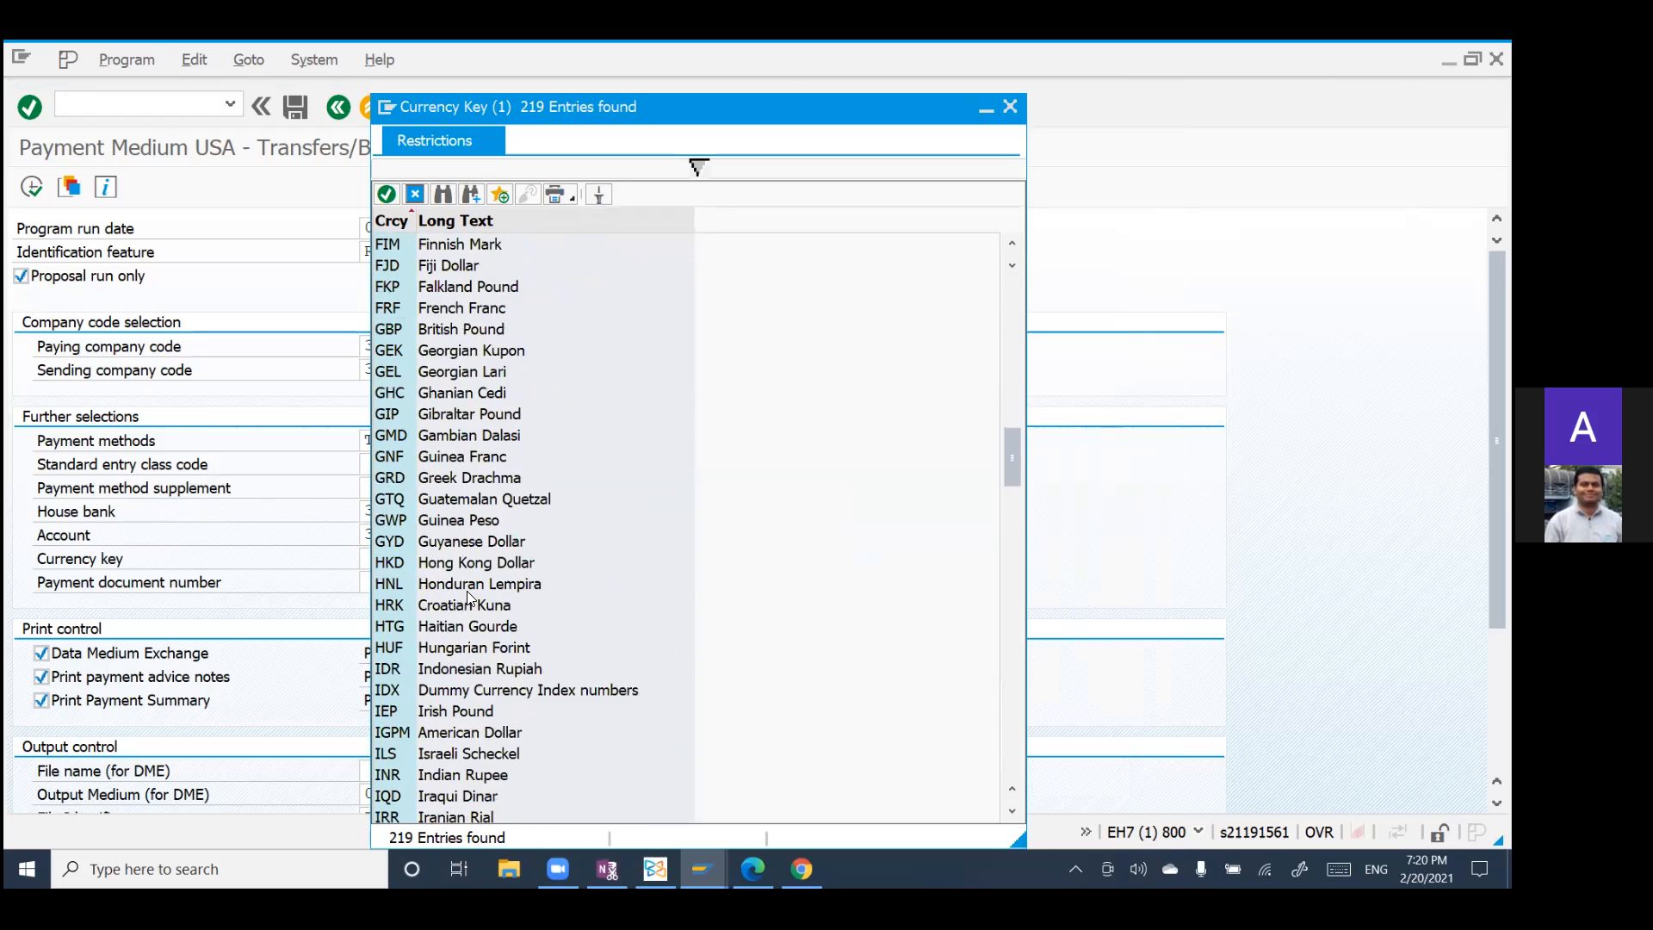
pyautogui.scroll(-20, 470, 601)
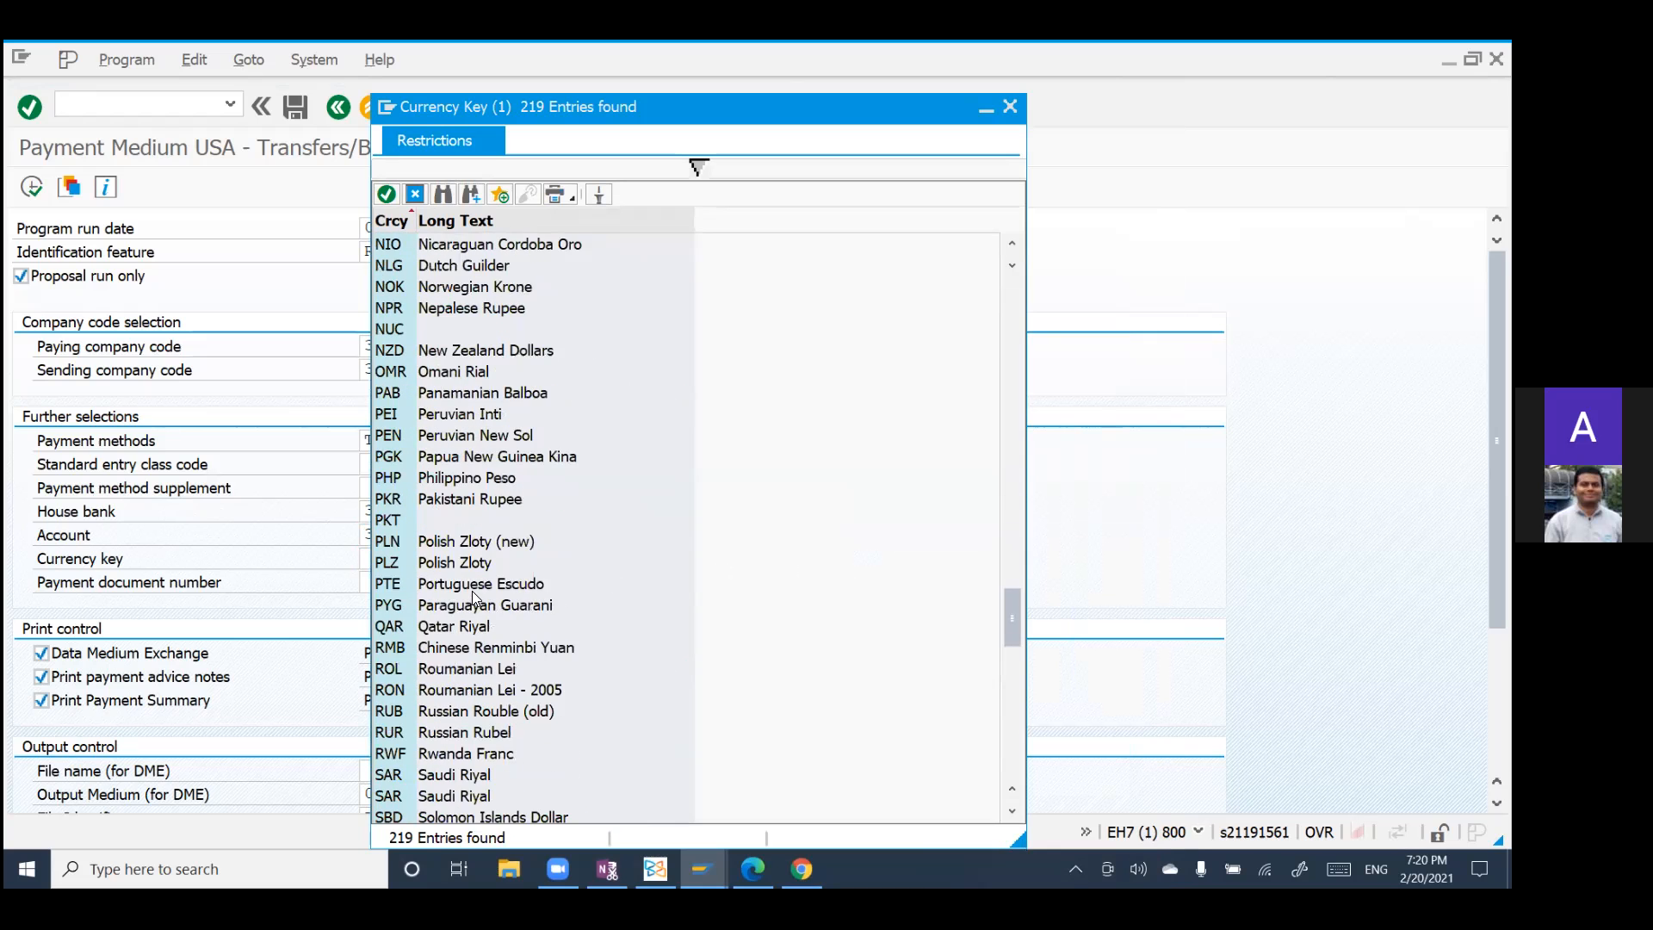
pyautogui.scroll(-3, 405, 639)
pyautogui.click(391, 601)
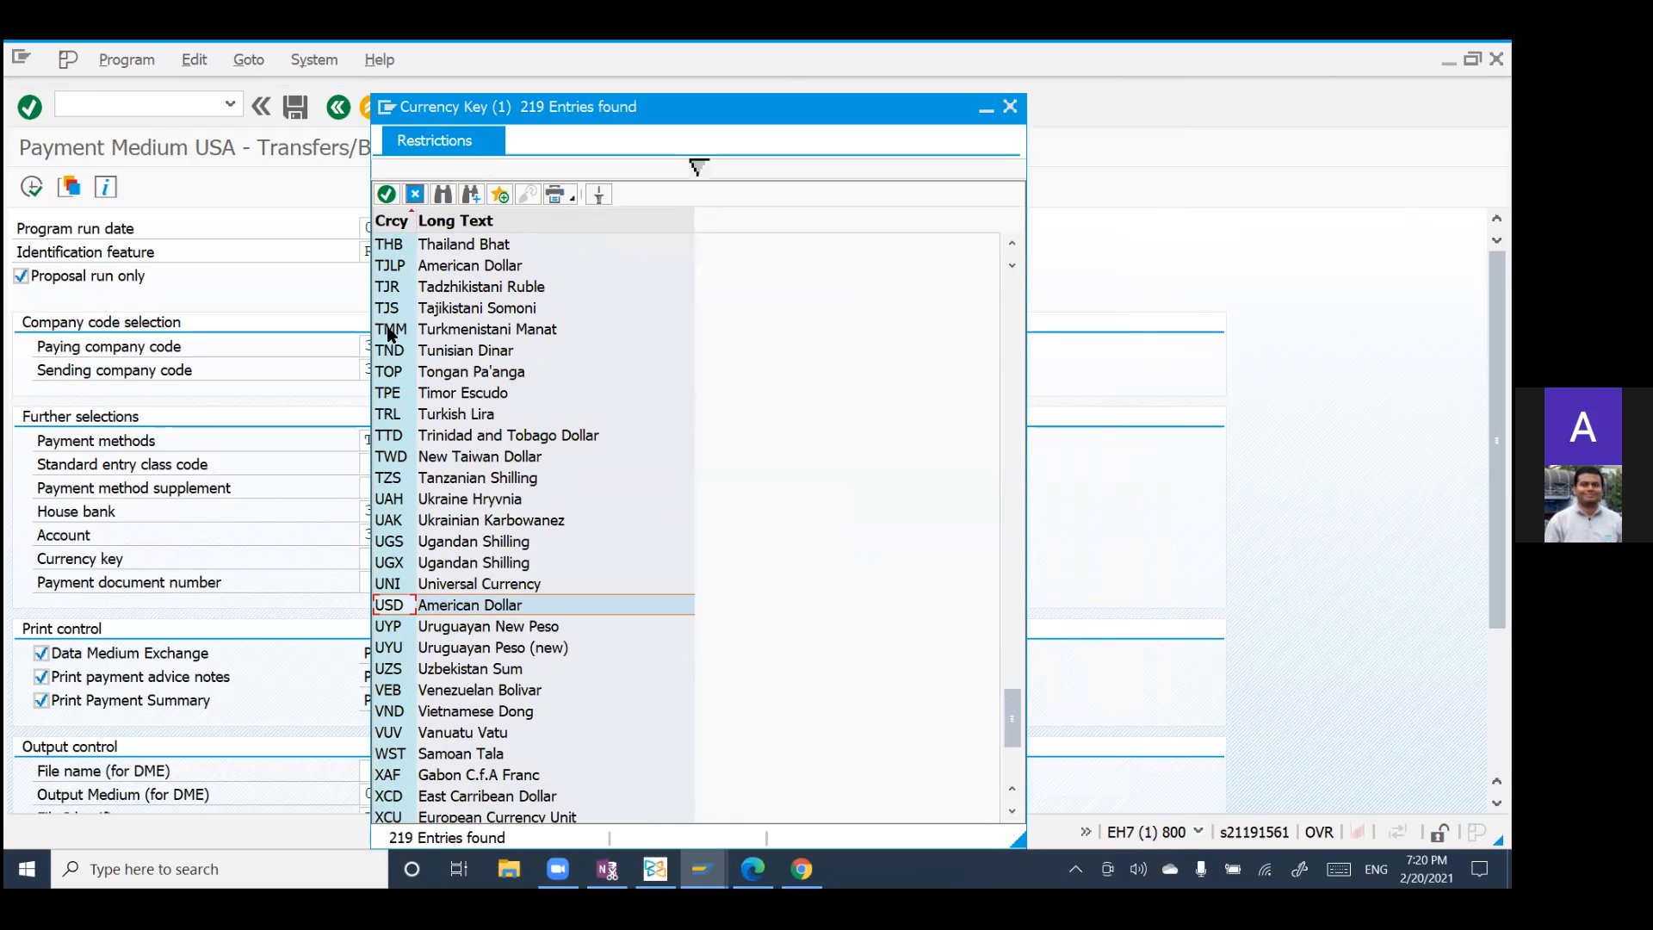
pyautogui.click(387, 195)
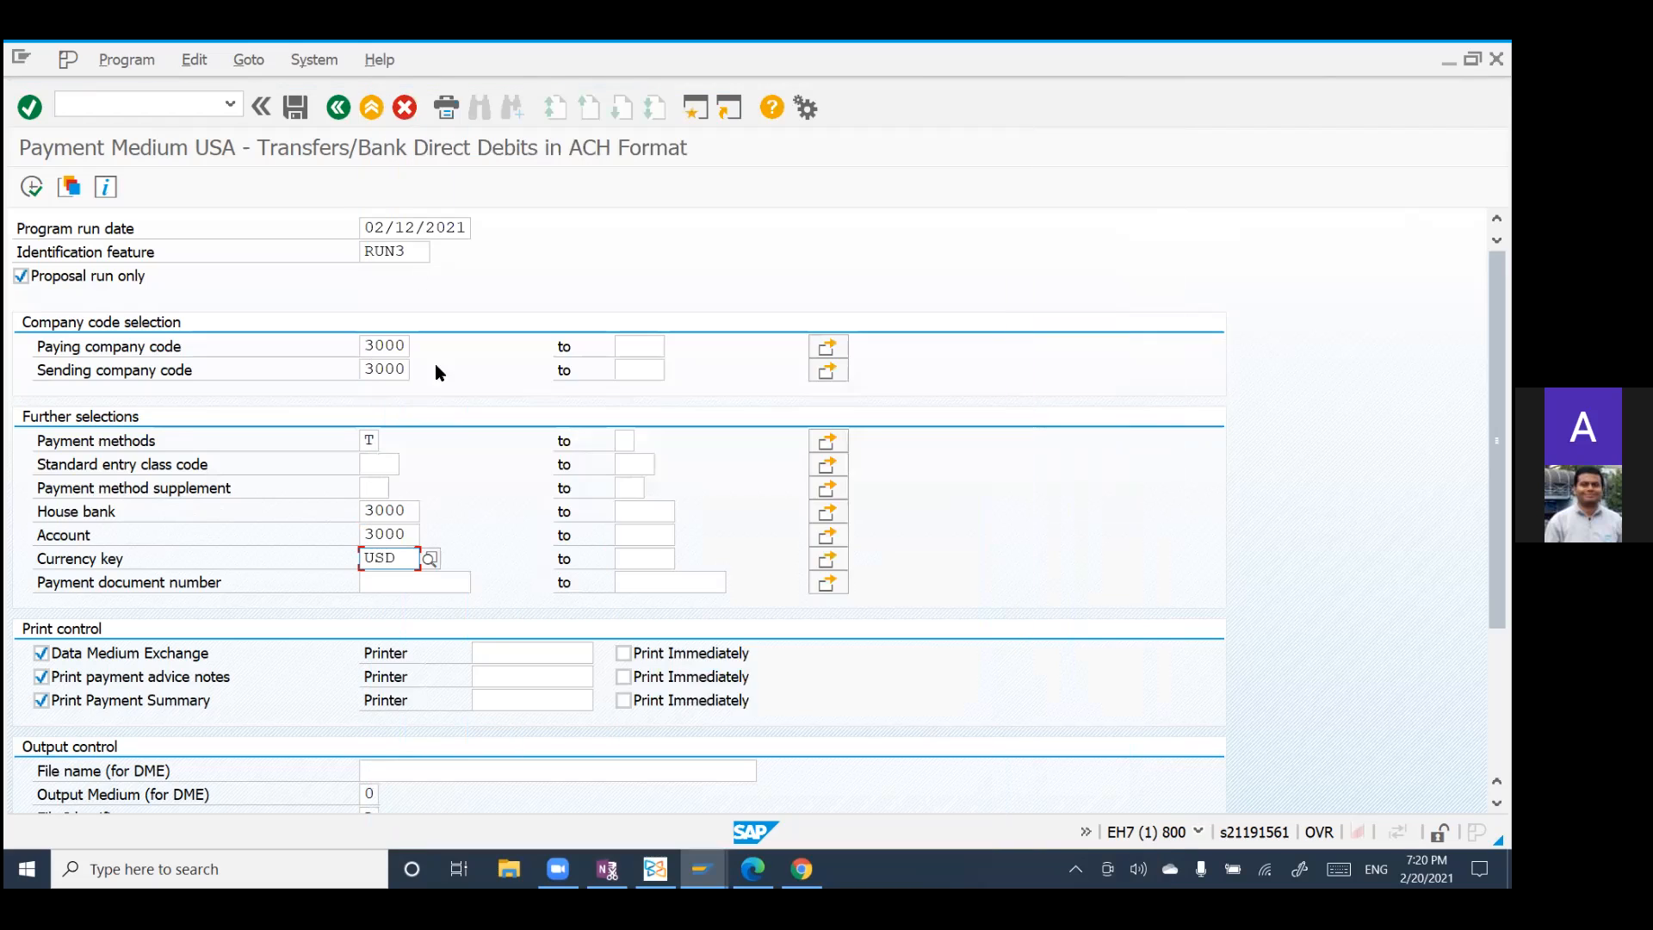
# Step: Examine the payment document number, print control and output control settings, including the DME file name, and recheck the completed selections
pyautogui.click(388, 583)
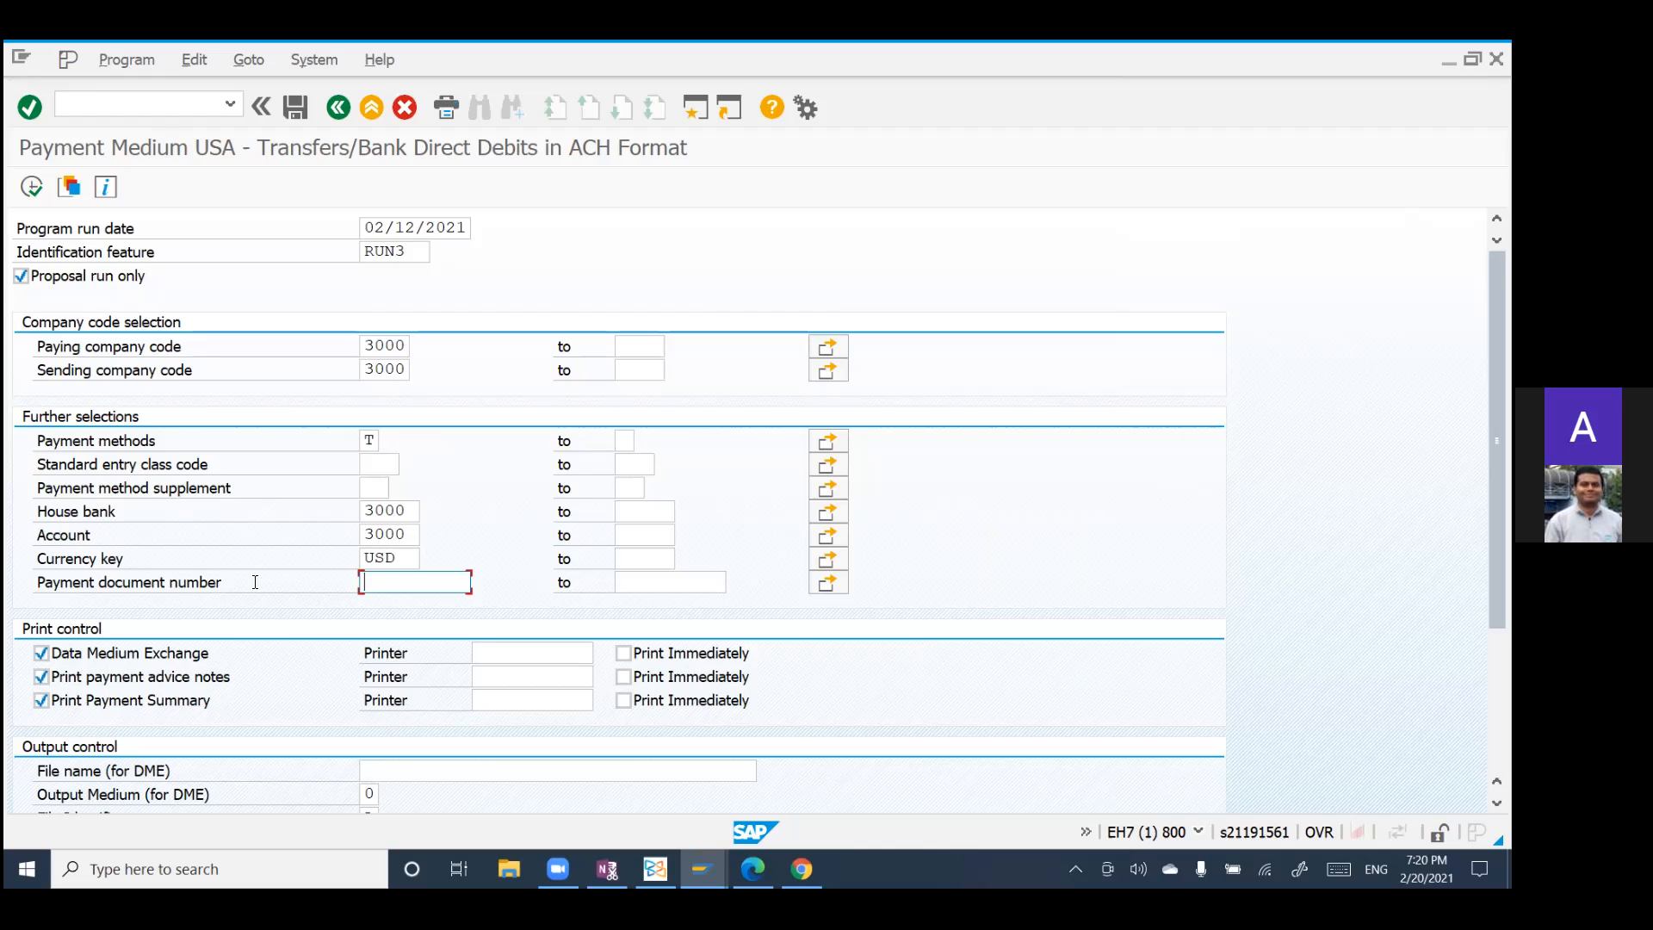
pyautogui.scroll(-5, 280, 582)
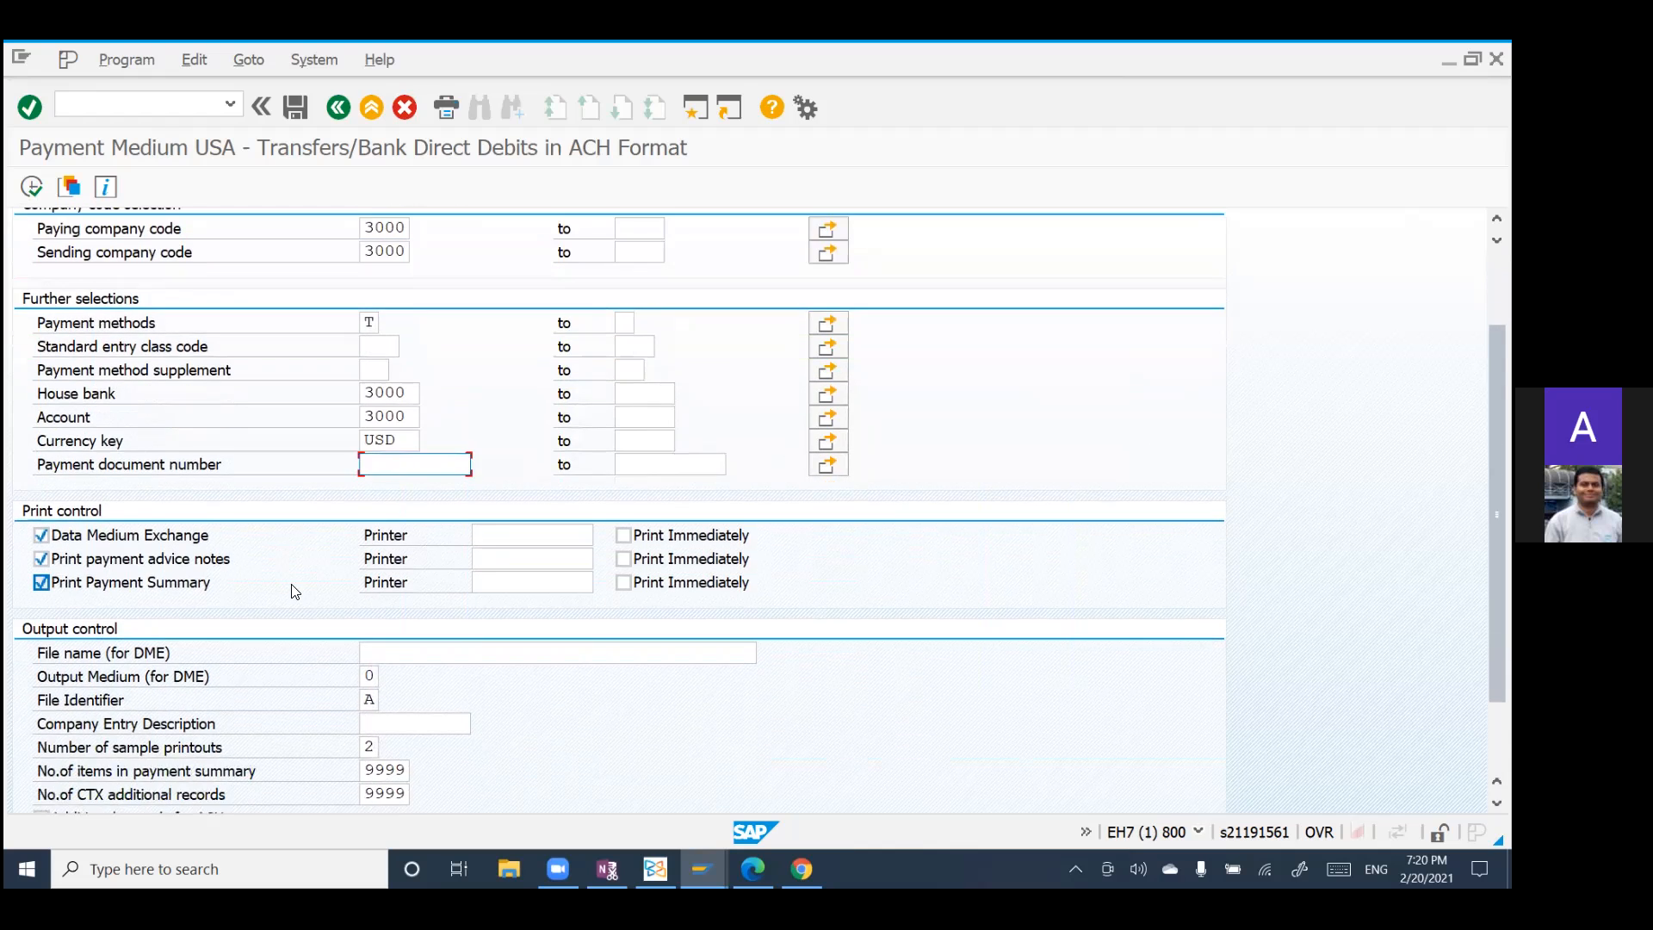
pyautogui.scroll(-1, 296, 585)
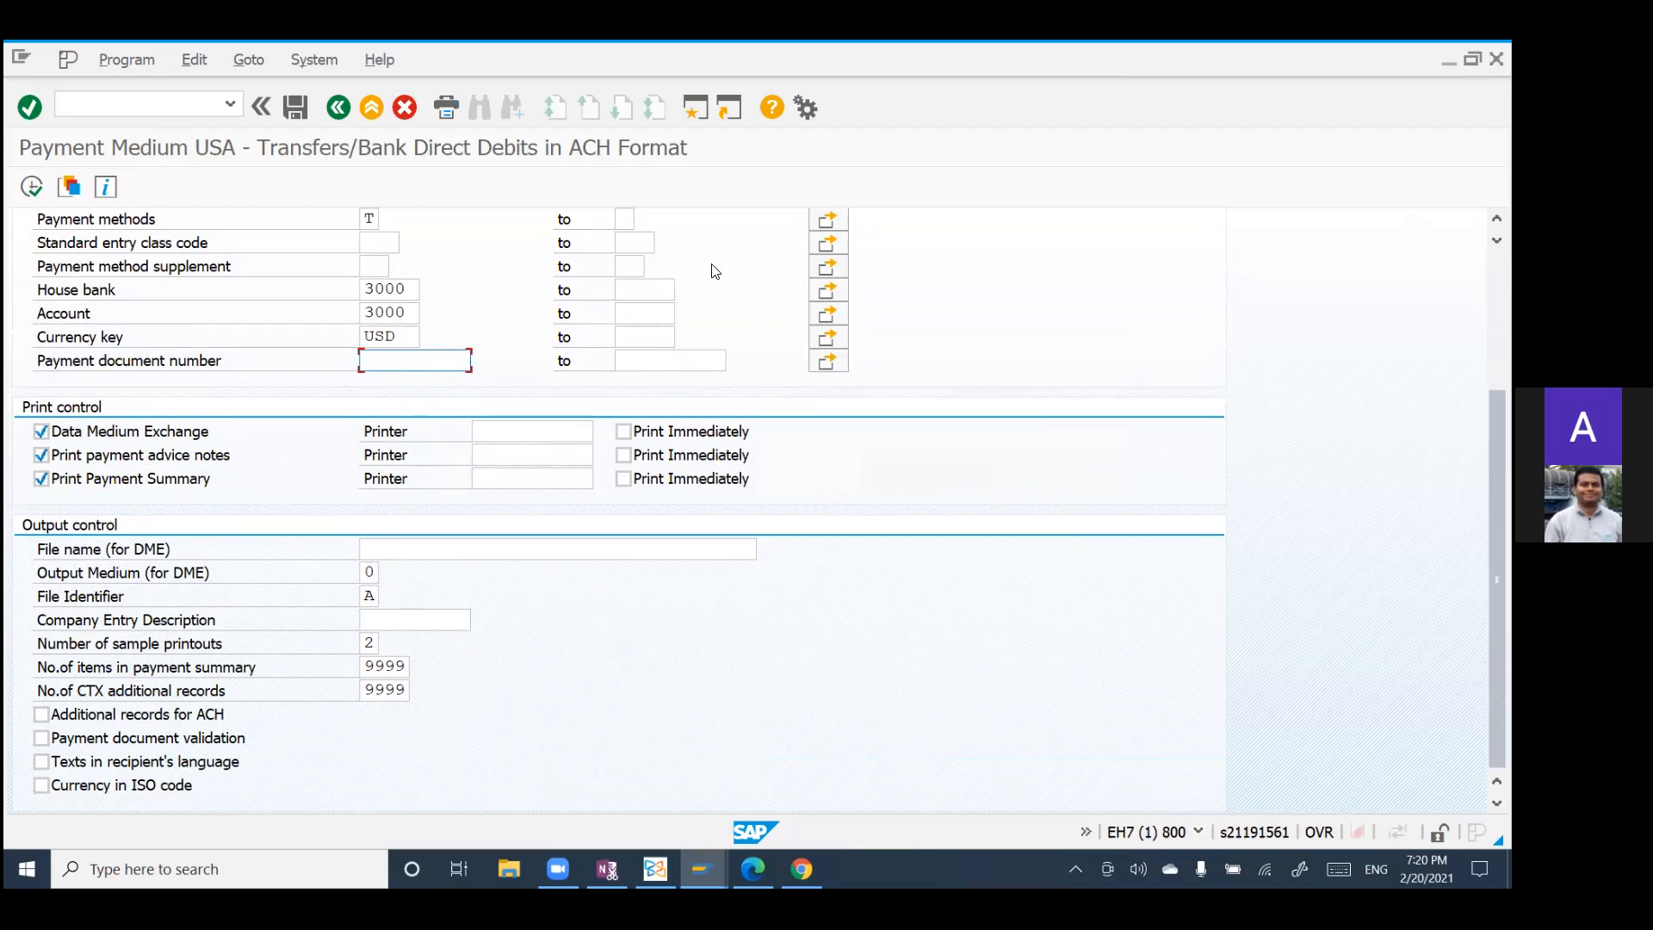
pyautogui.click(387, 551)
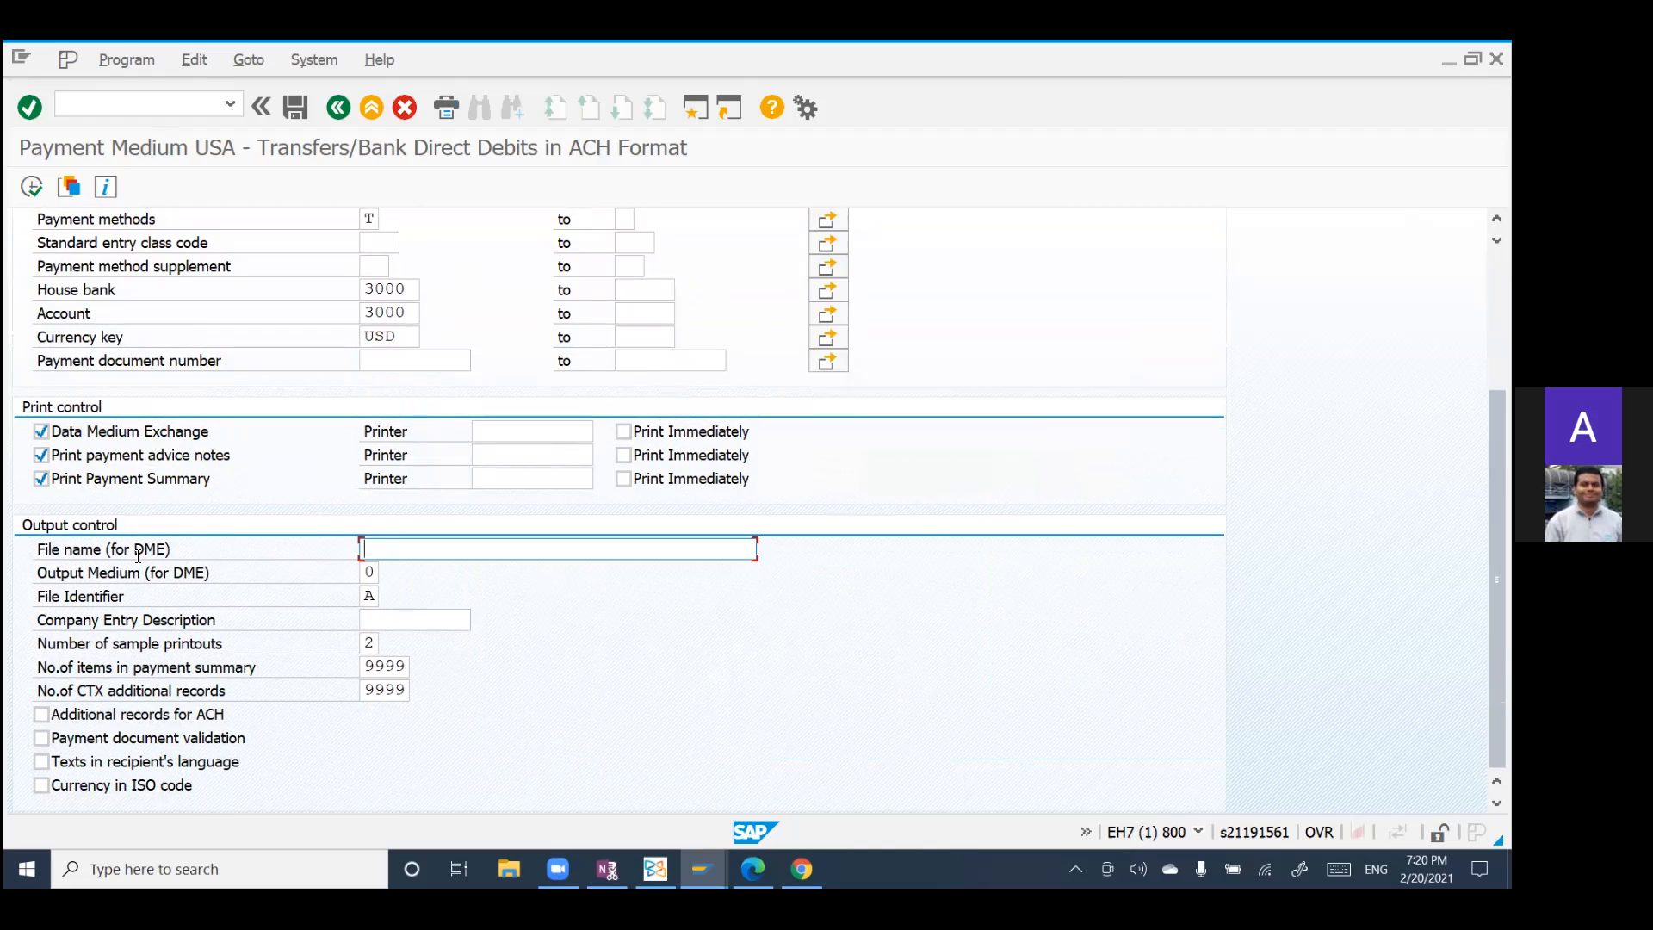
pyautogui.moveTo(36, 548); pyautogui.dragTo(194, 550)
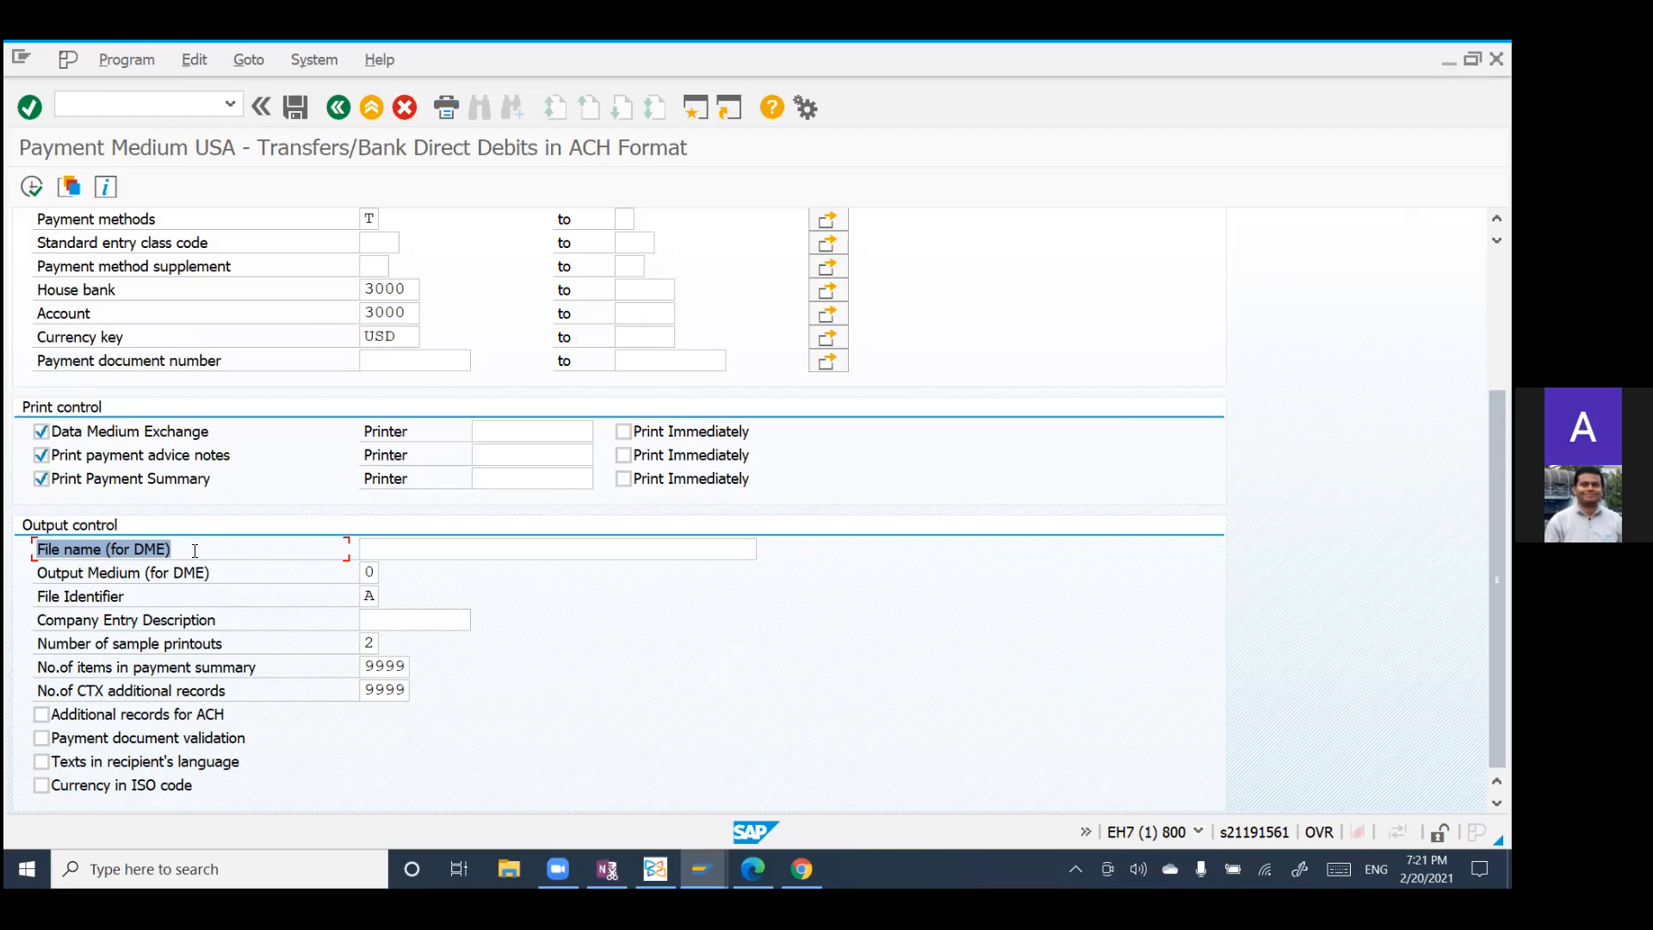
pyautogui.click(195, 551)
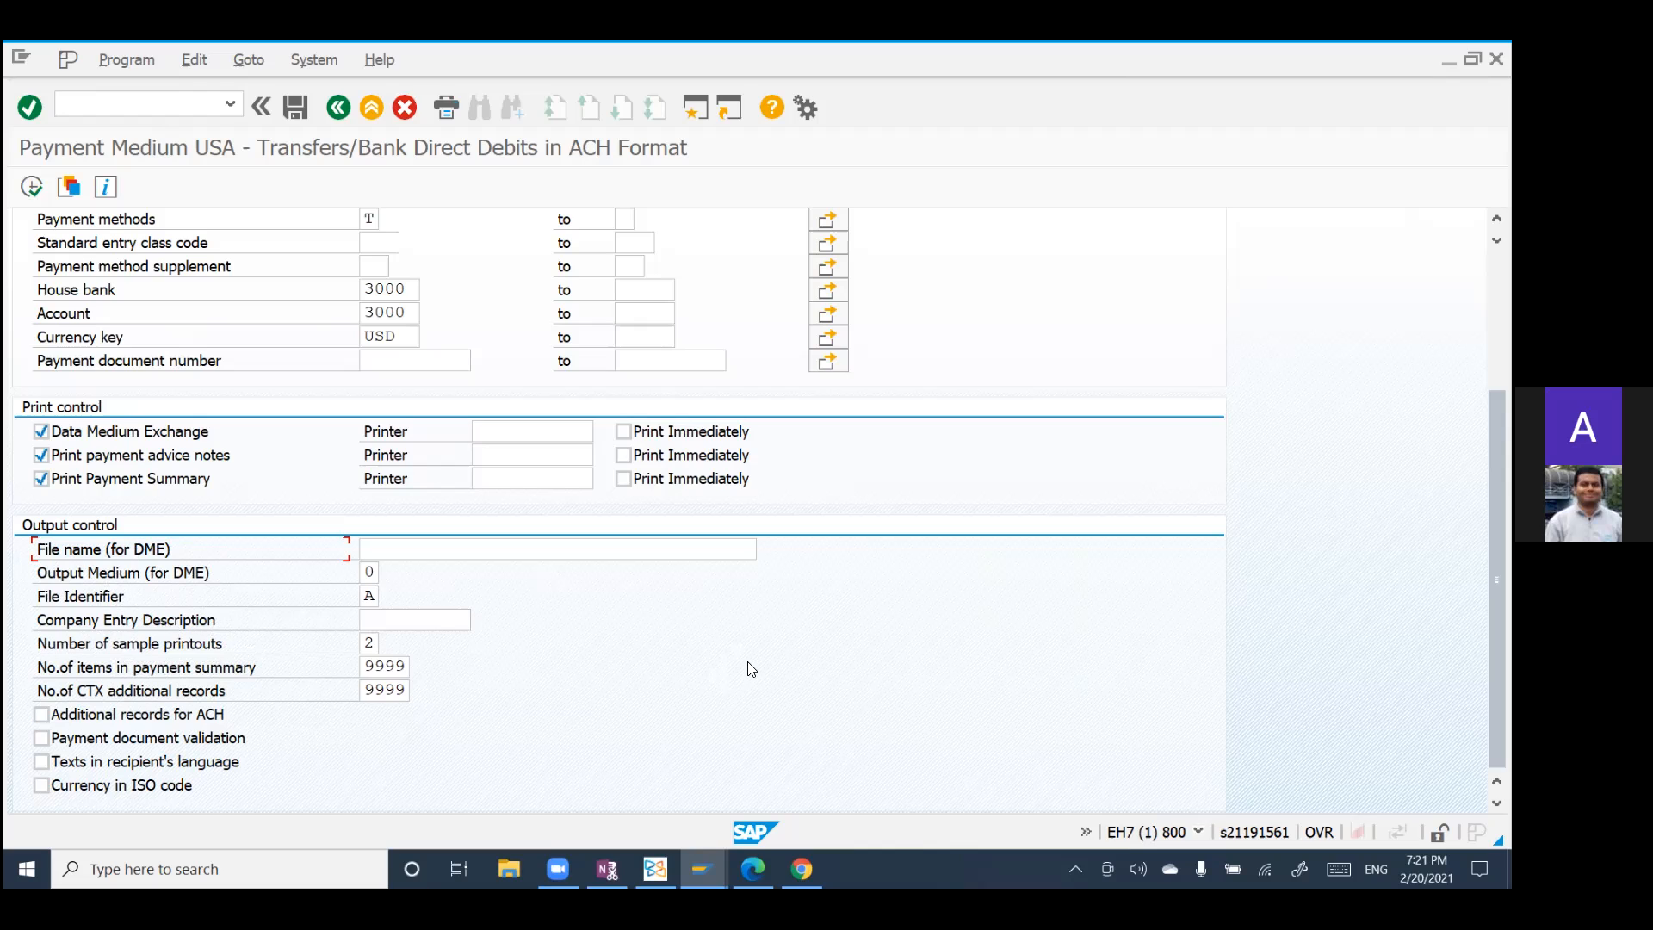
pyautogui.scroll(2, 530, 612)
pyautogui.scroll(4, 531, 618)
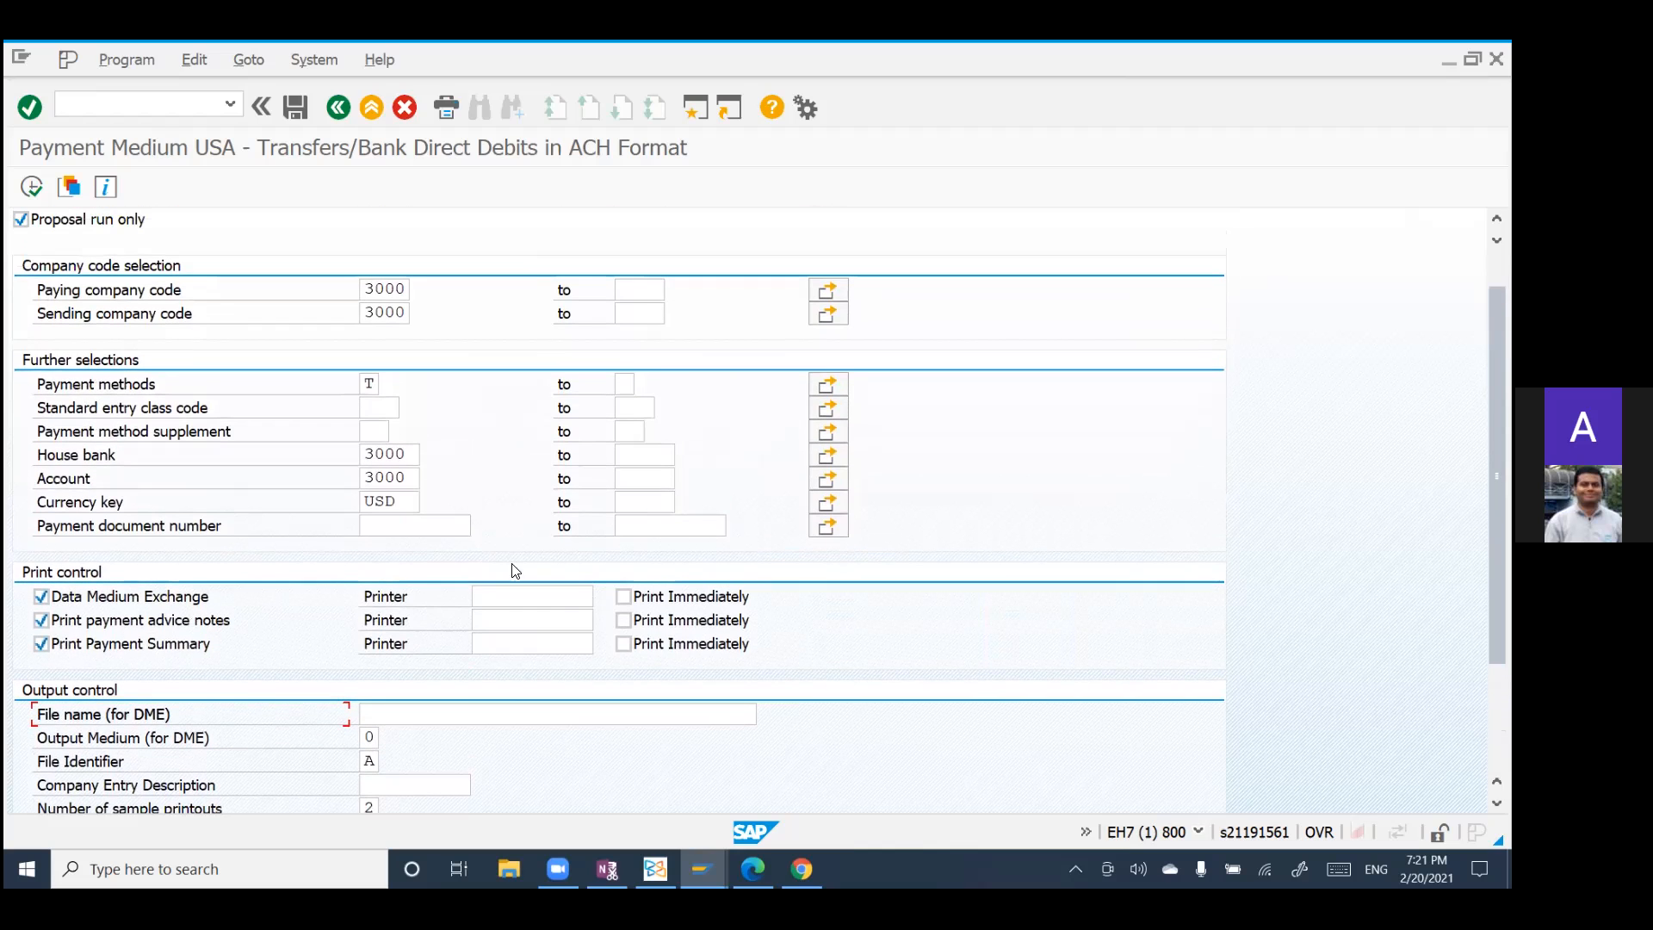
pyautogui.scroll(-2, 504, 616)
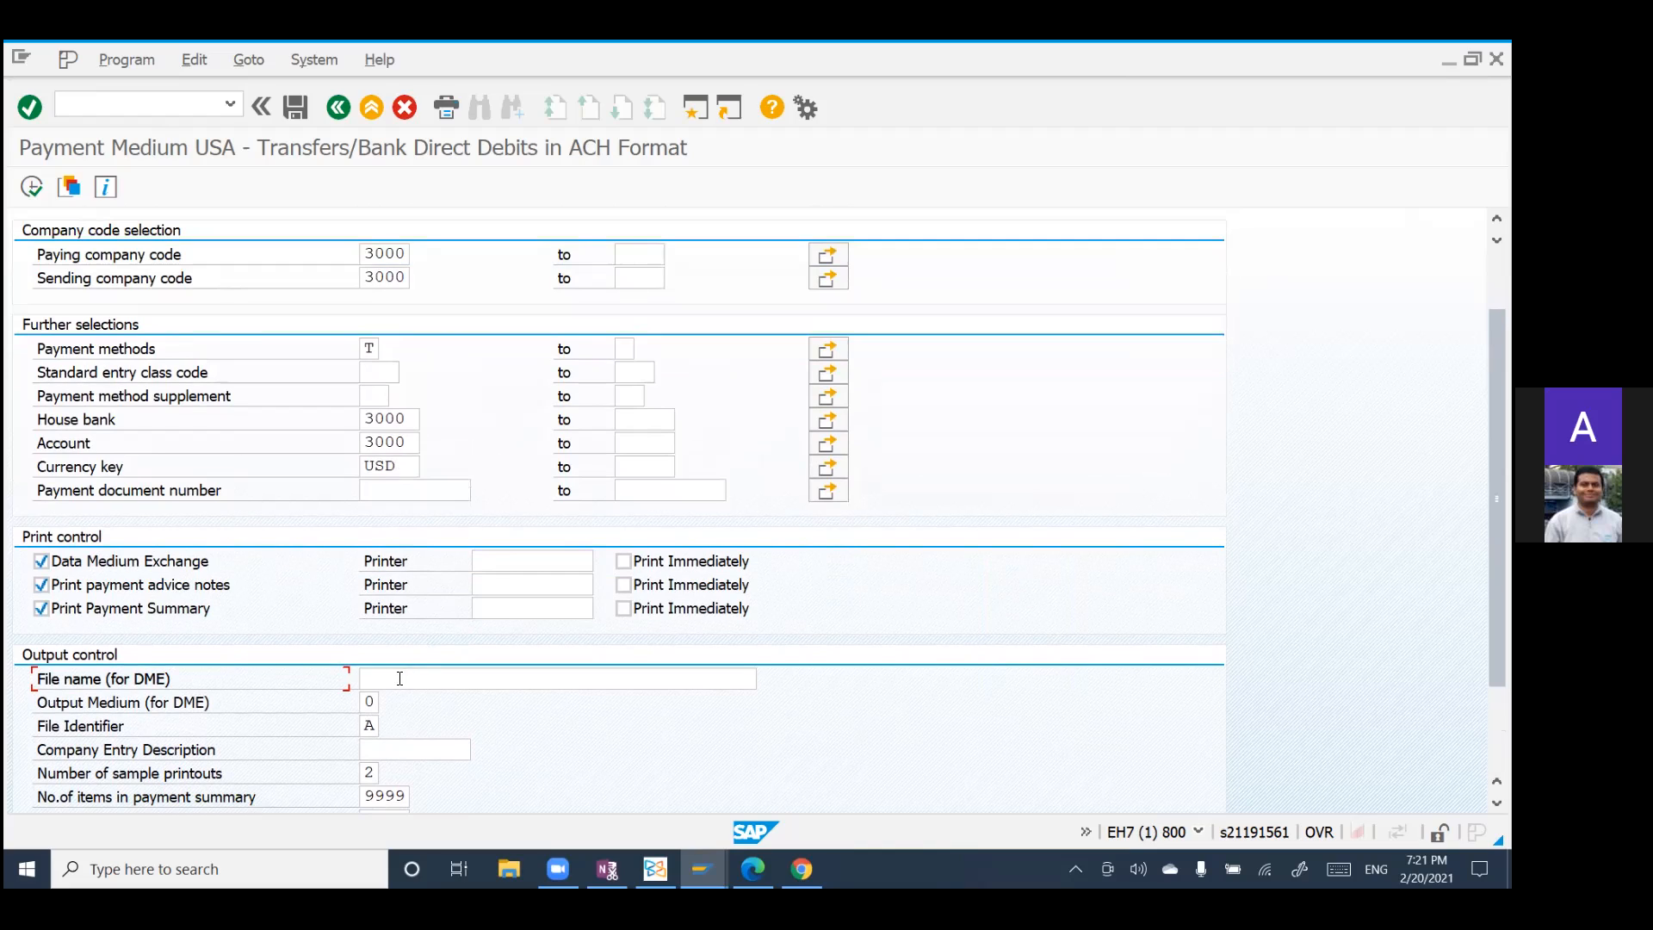
pyautogui.scroll(-1, 245, 656)
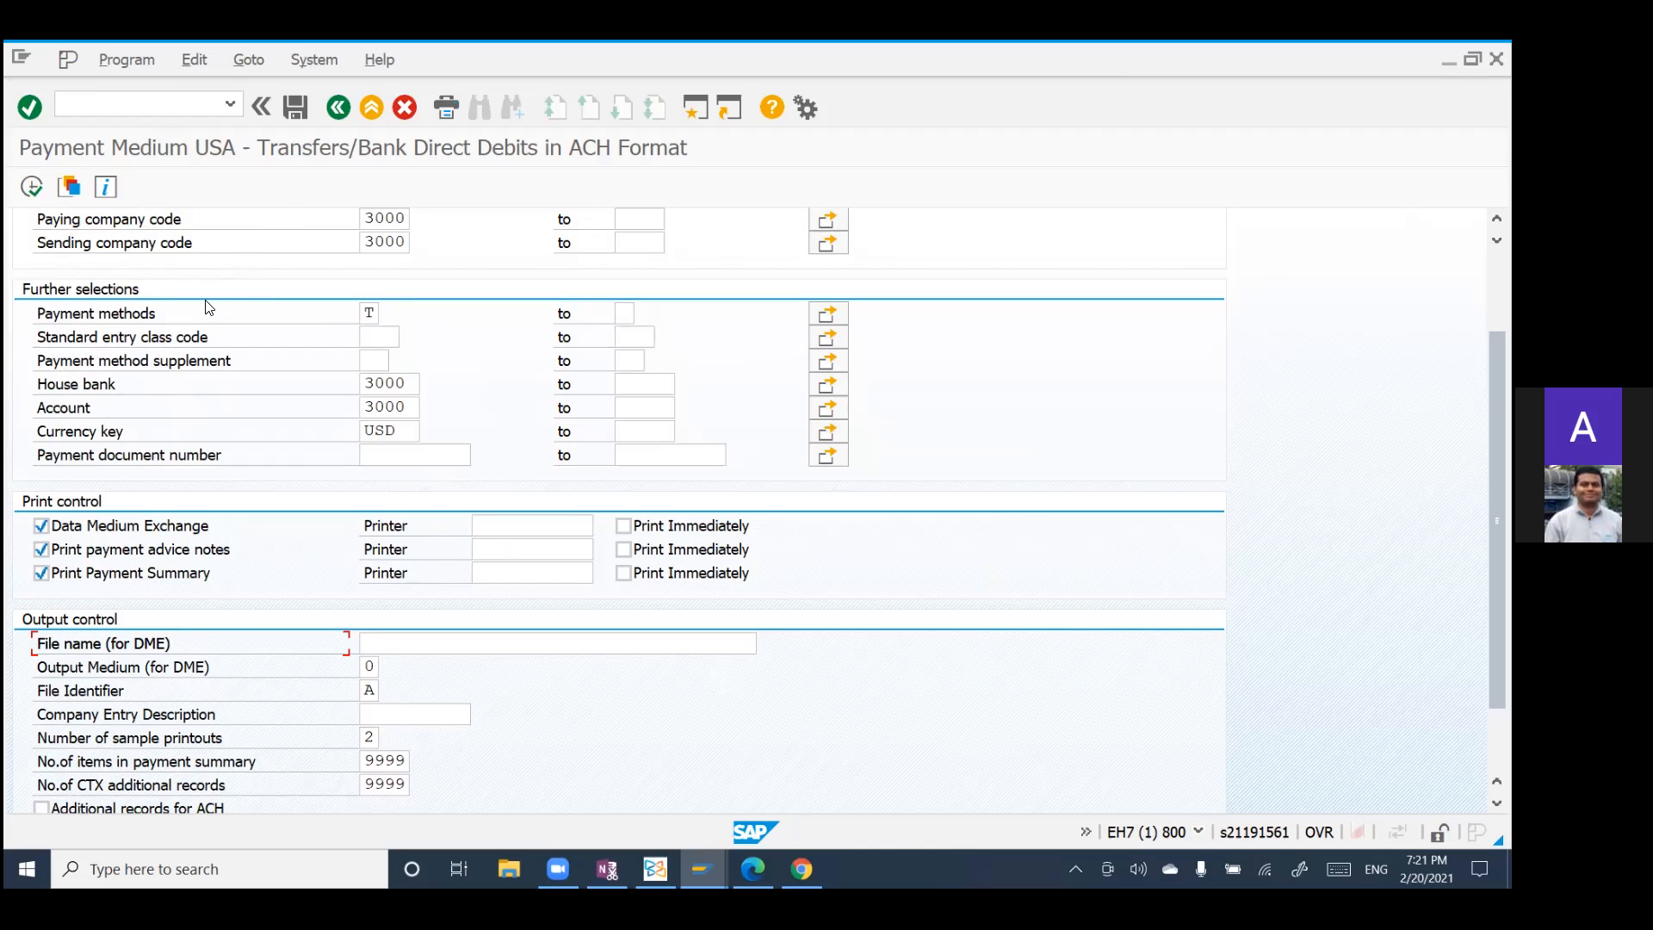
pyautogui.scroll(-2, 262, 370)
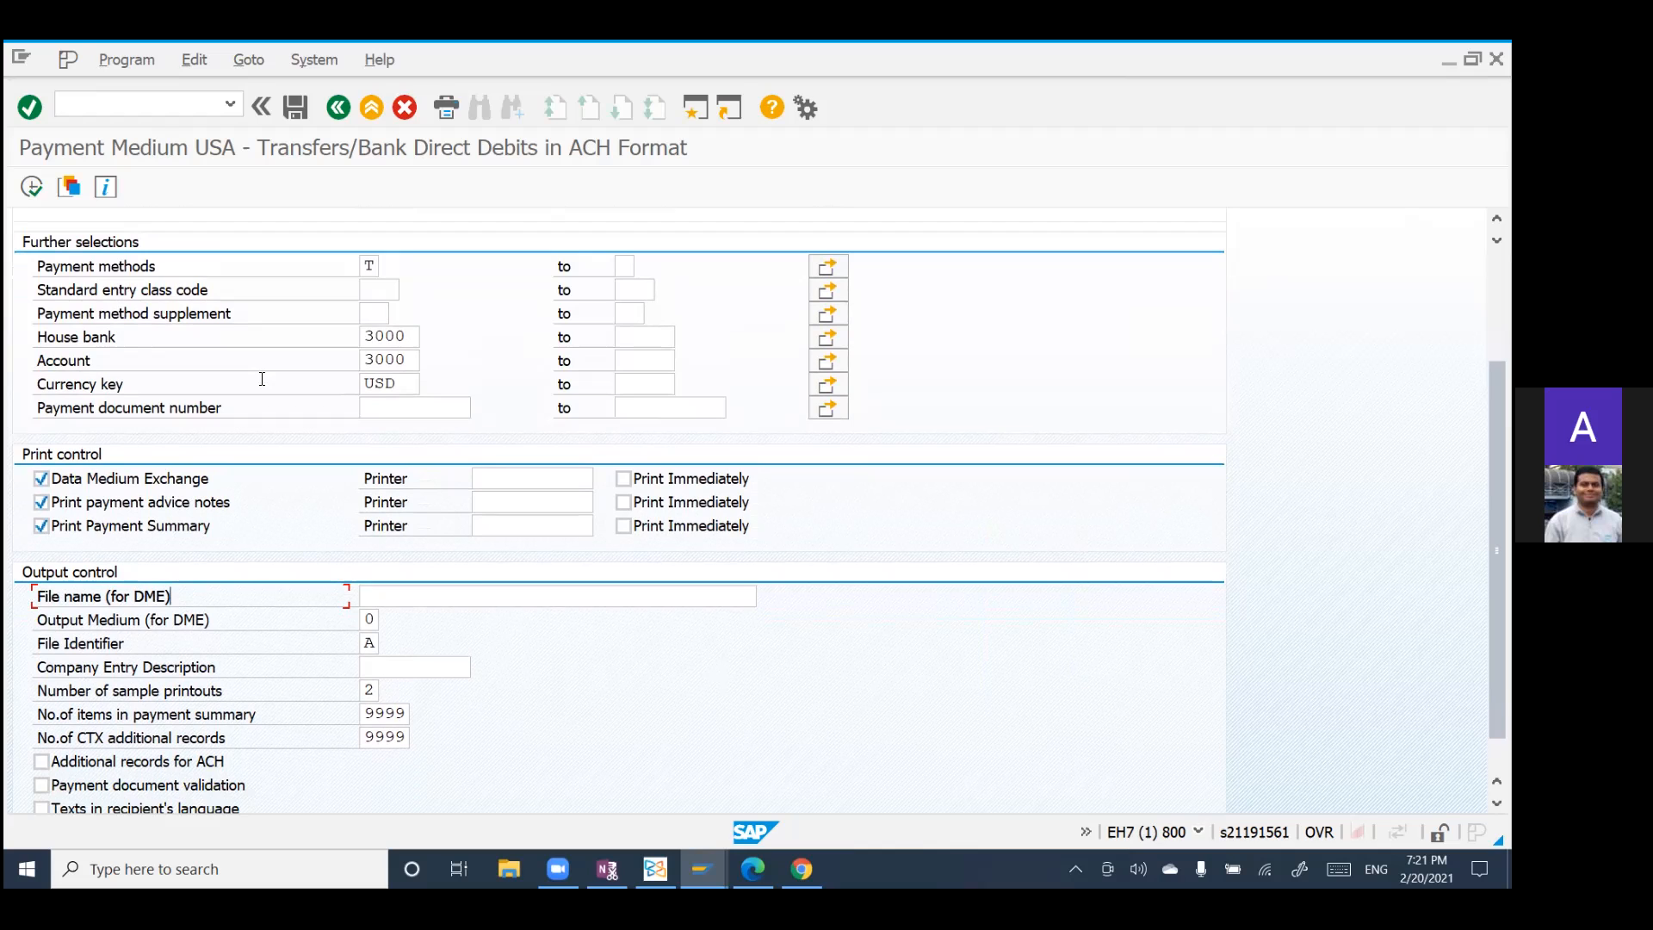
pyautogui.scroll(3, 262, 379)
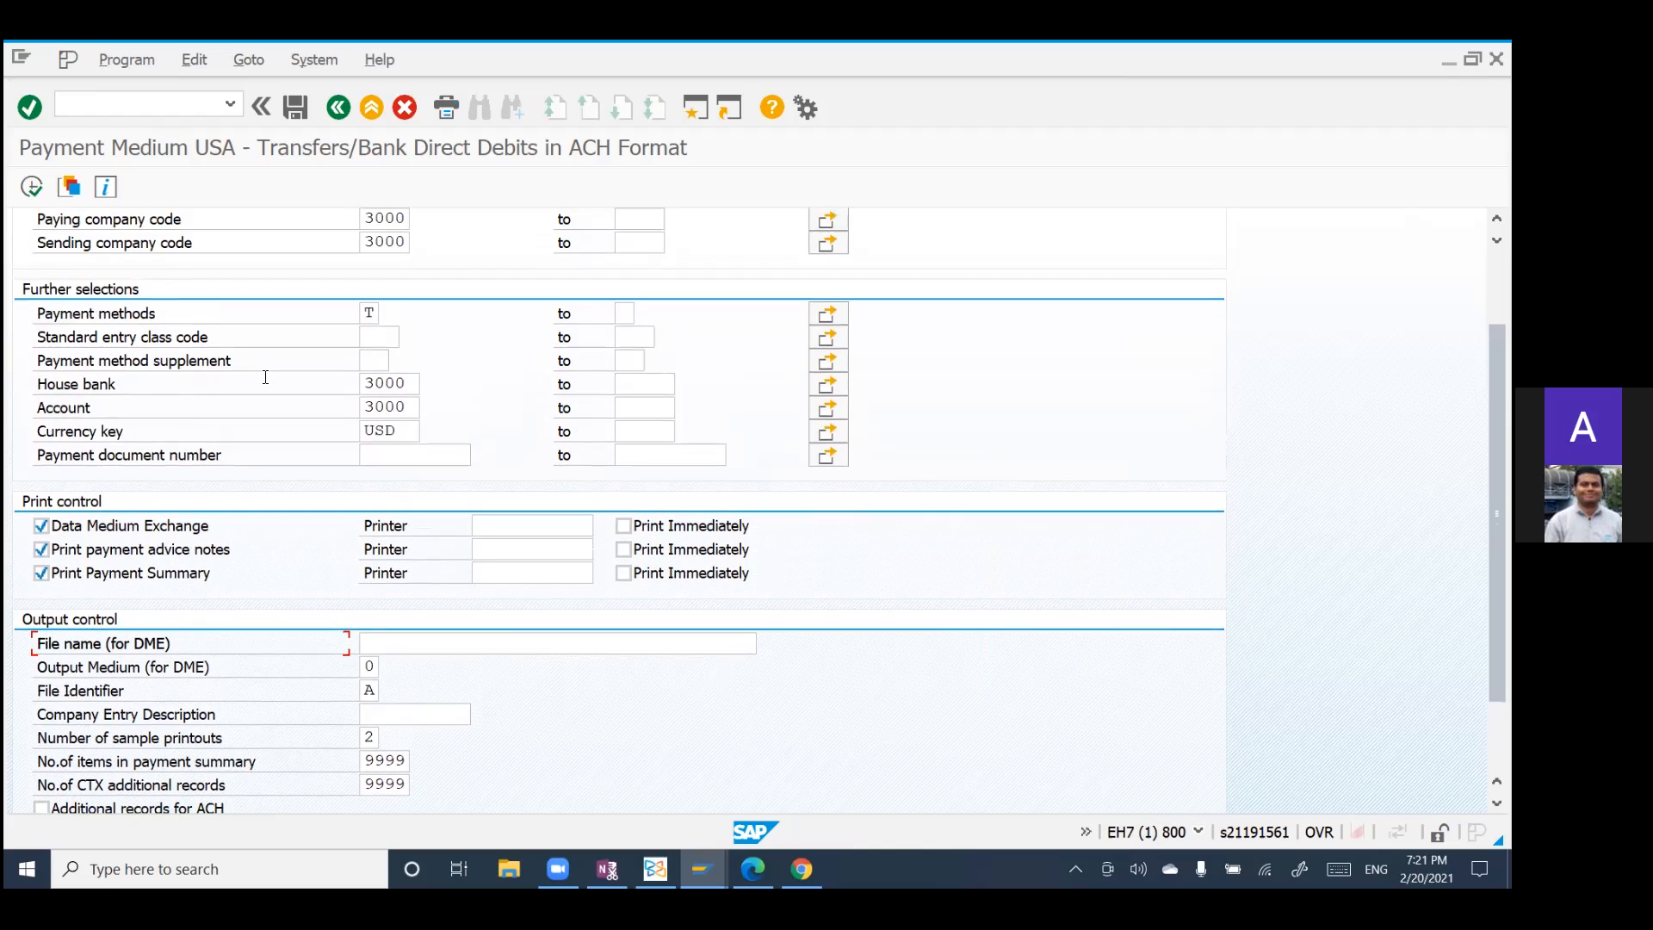
pyautogui.scroll(5, 265, 376)
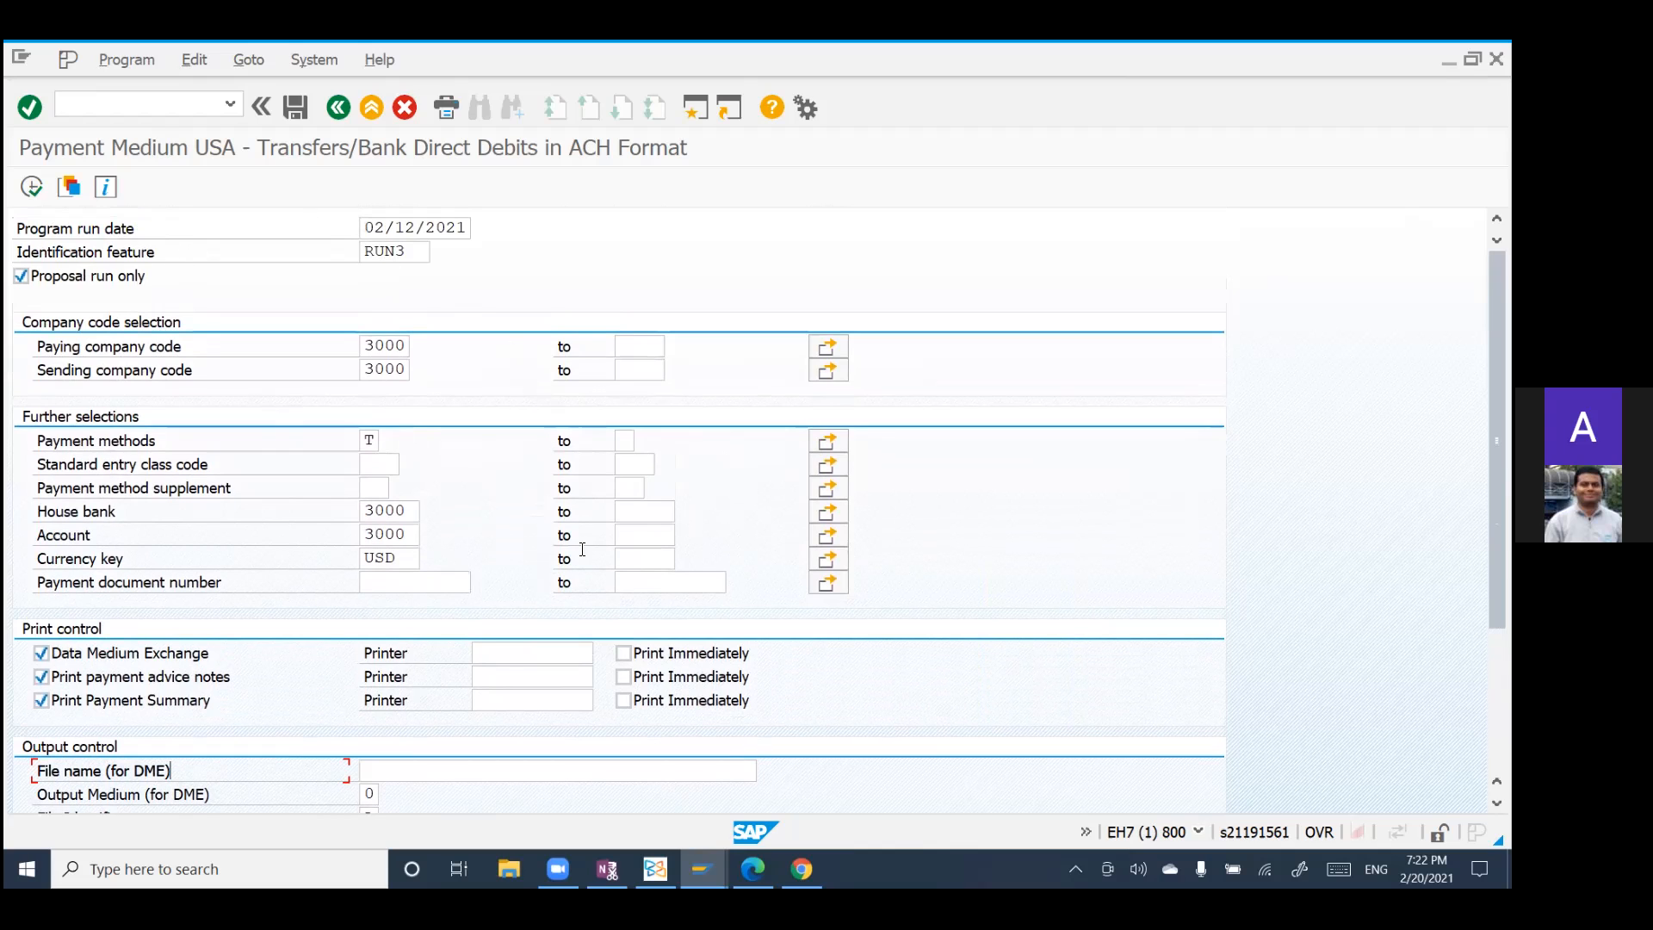
# Step: Examine the print and output control settings of the ACH payment medium program, especially the file name for DME
pyautogui.scroll(-5, 332, 568)
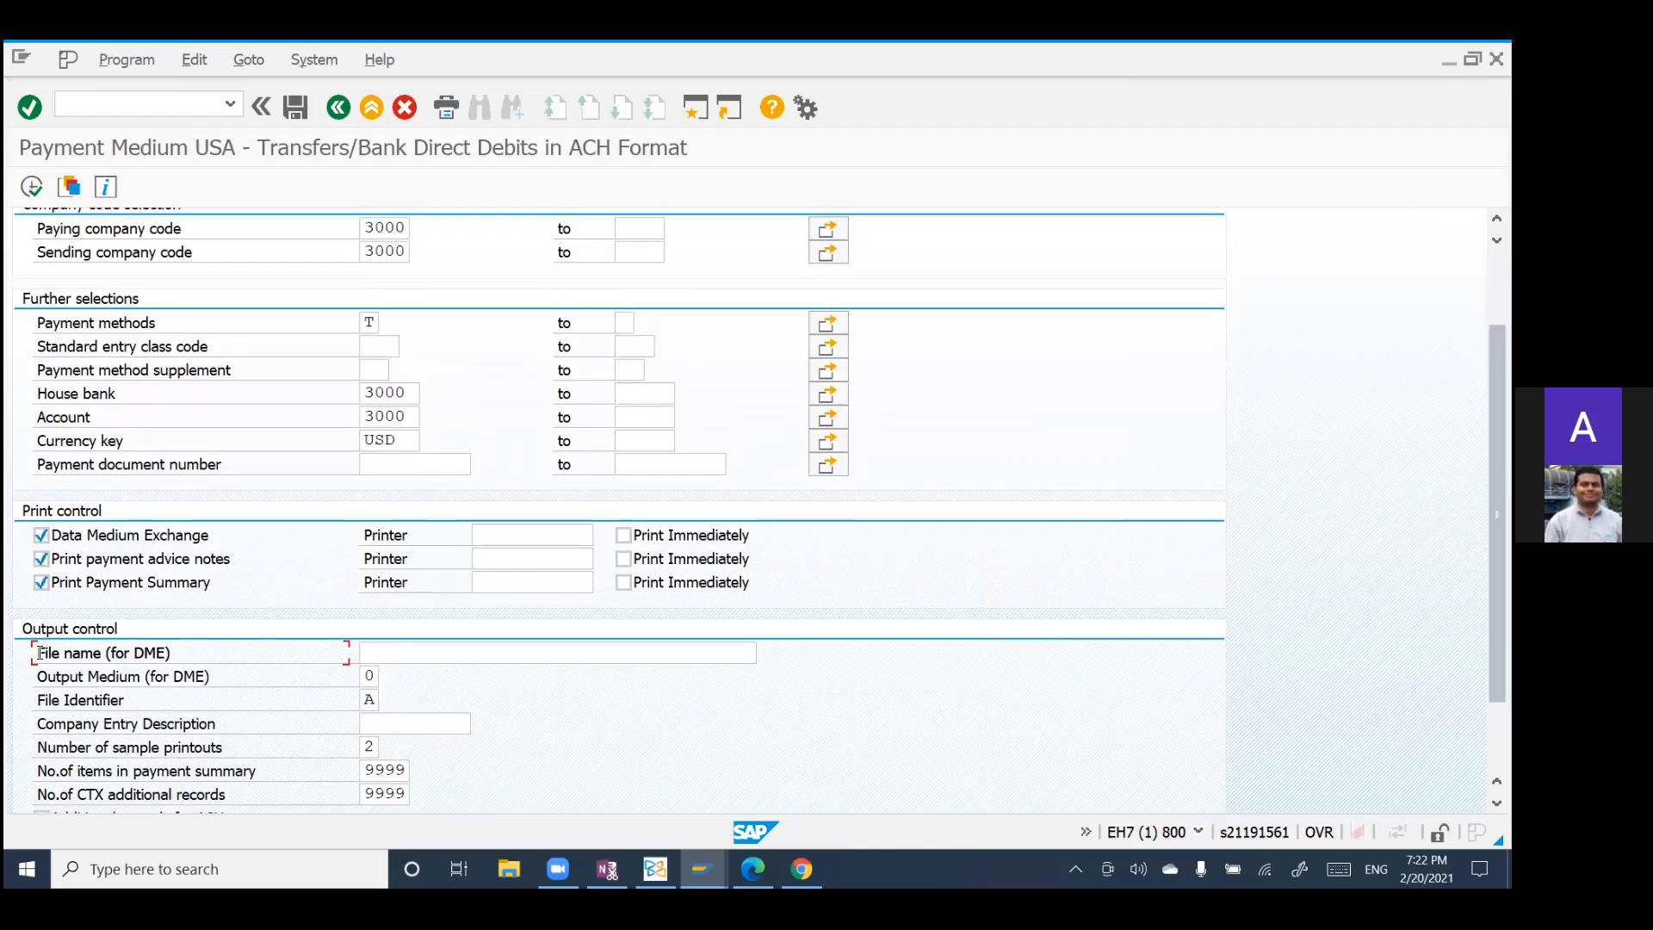
pyautogui.moveTo(48, 653); pyautogui.dragTo(105, 655)
pyautogui.moveTo(37, 653); pyautogui.dragTo(101, 653)
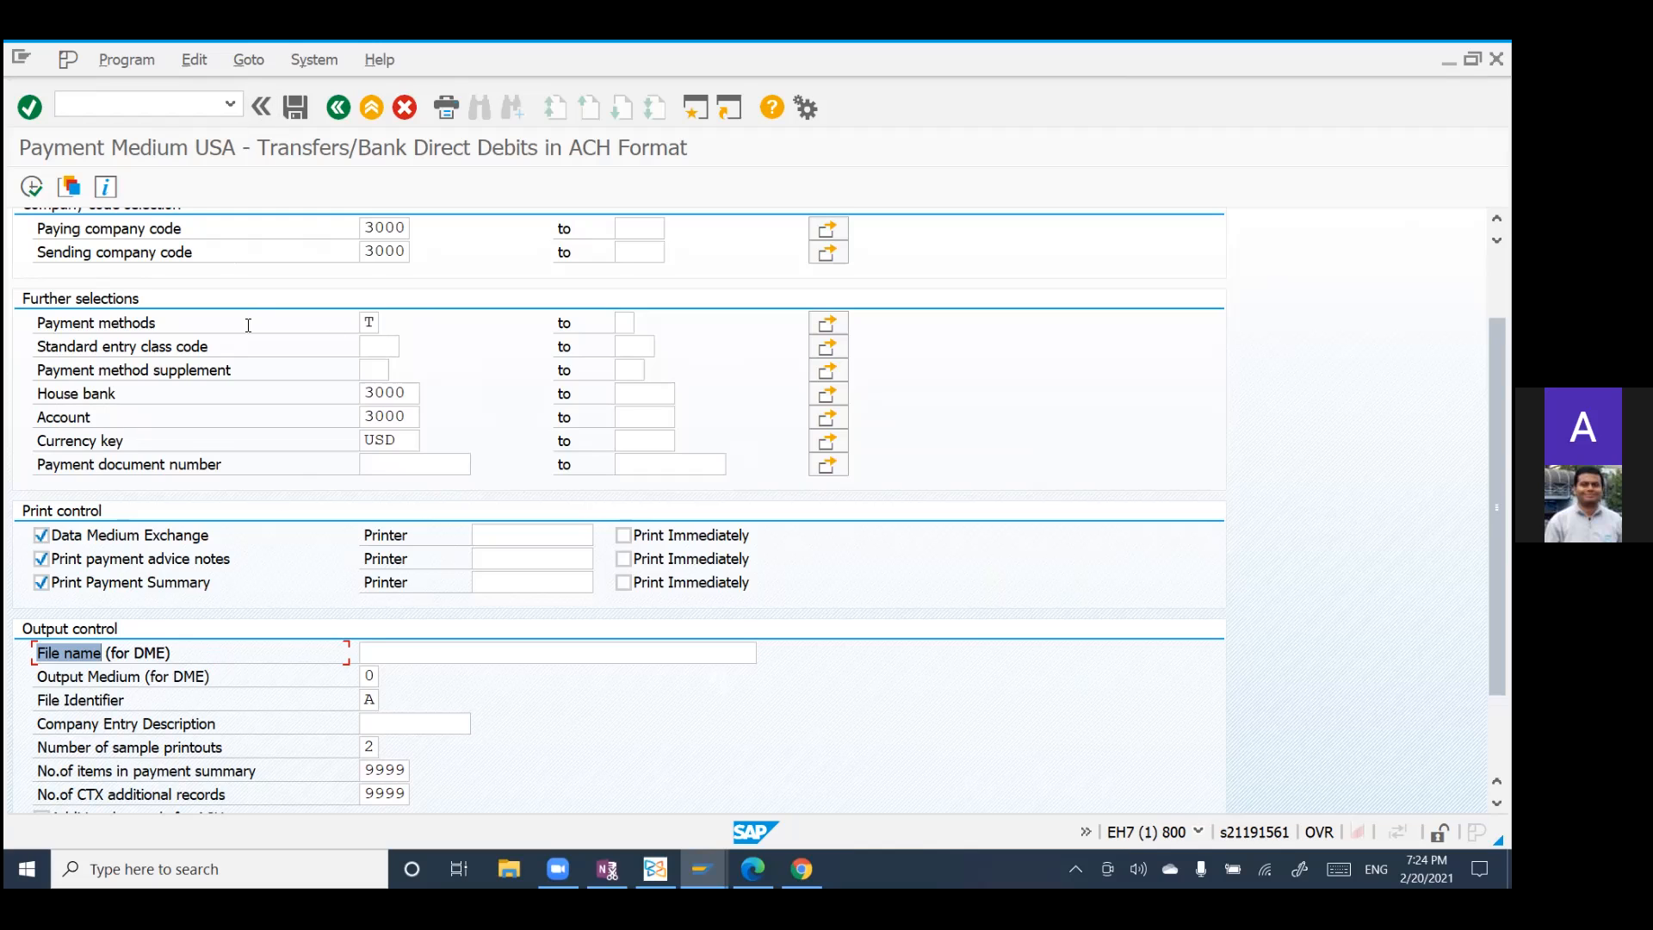
pyautogui.scroll(5, 249, 327)
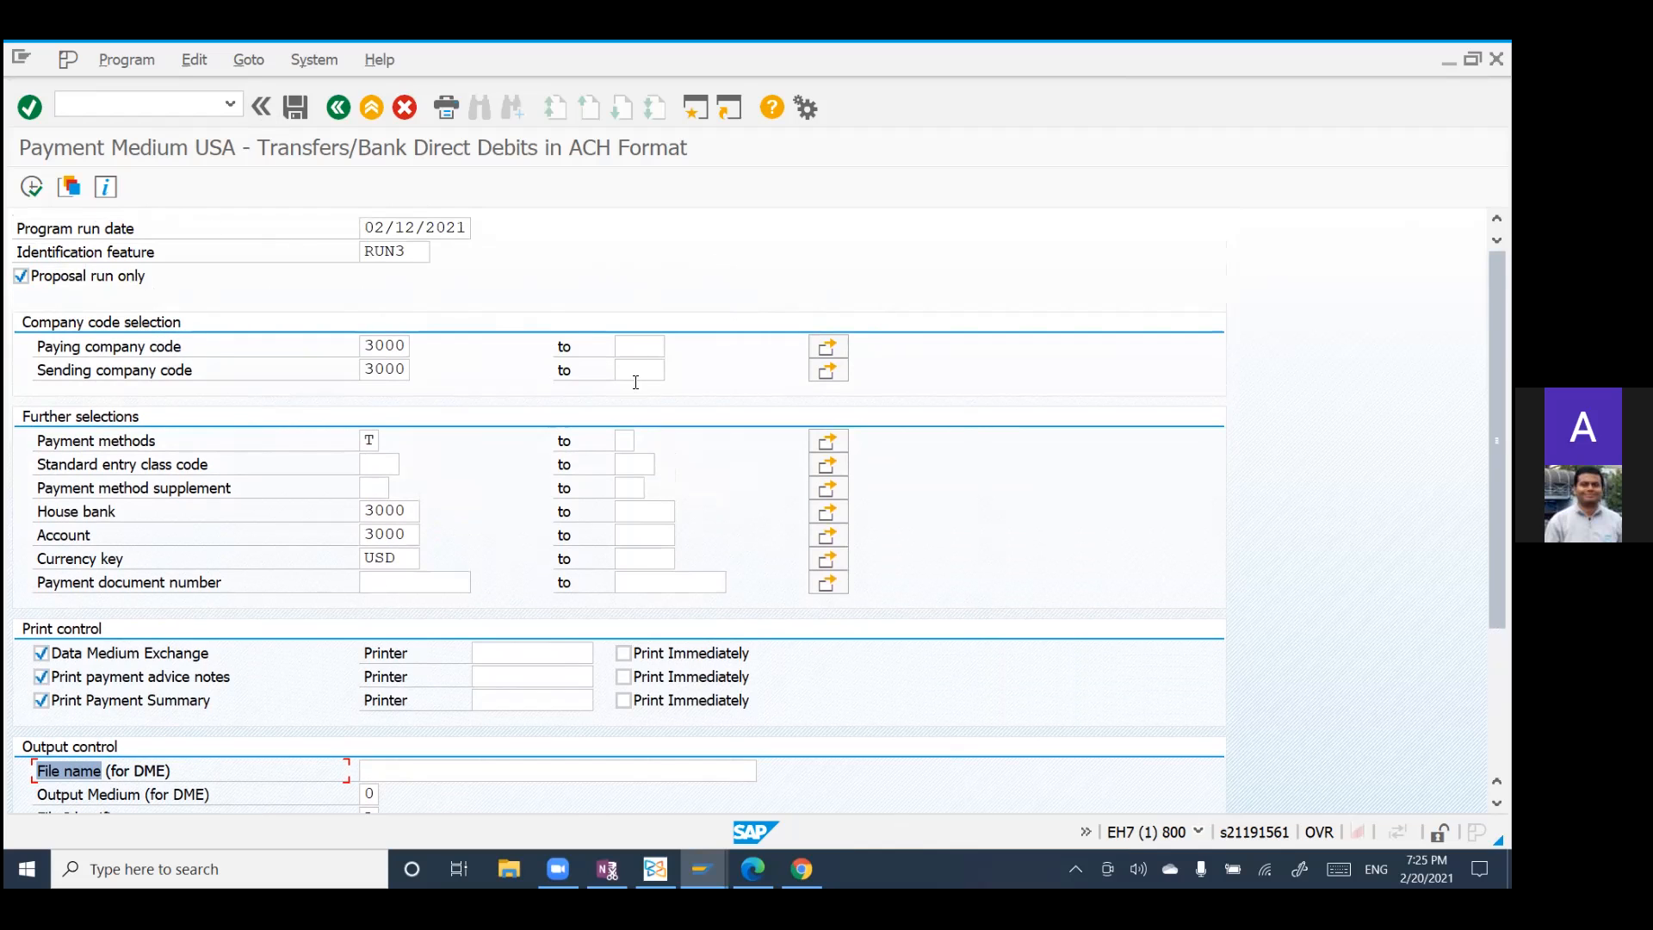
pyautogui.scroll(-1, 644, 457)
pyautogui.scroll(-2, 641, 460)
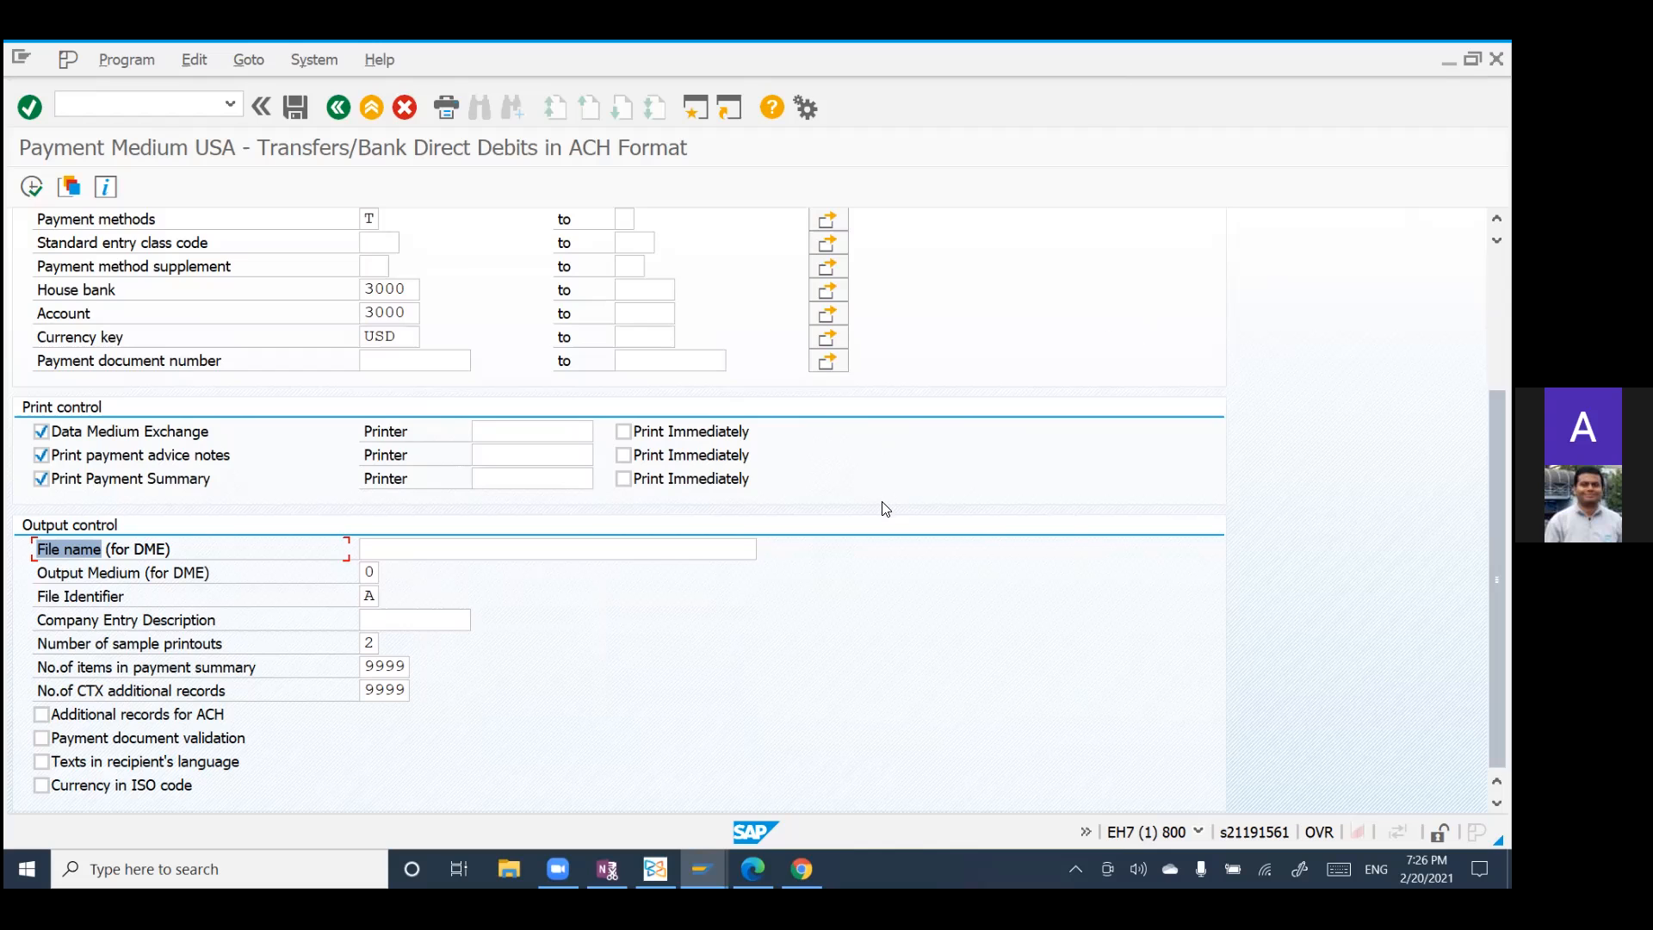
pyautogui.scroll(2, 881, 502)
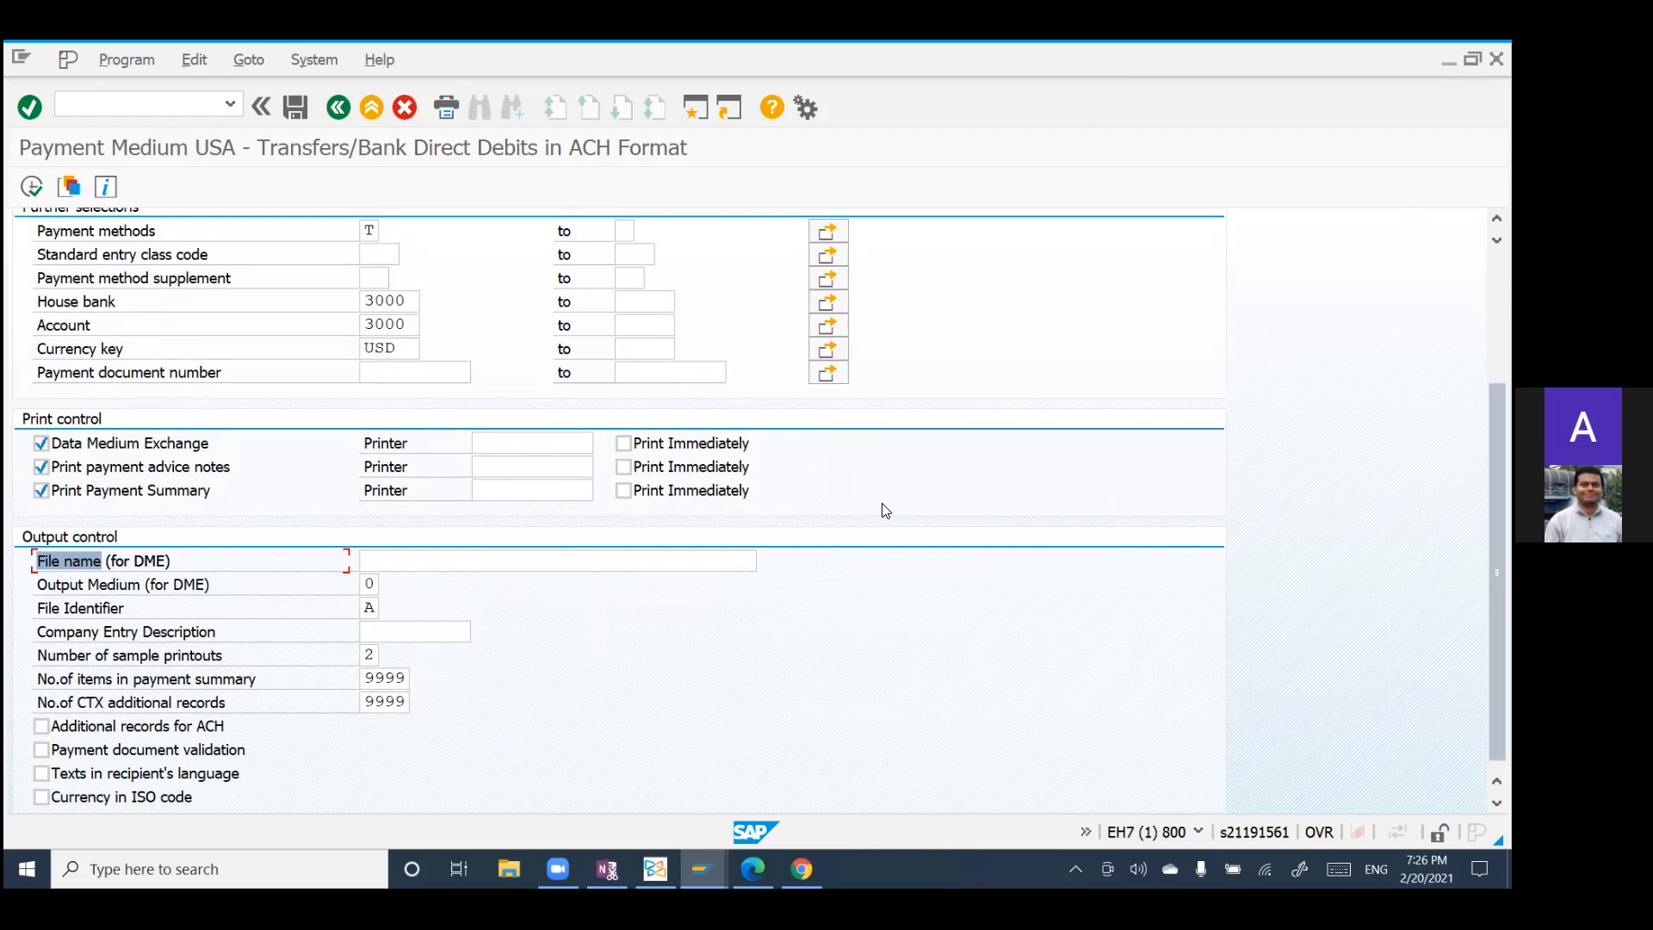
pyautogui.scroll(-2, 880, 502)
pyautogui.scroll(1, 886, 511)
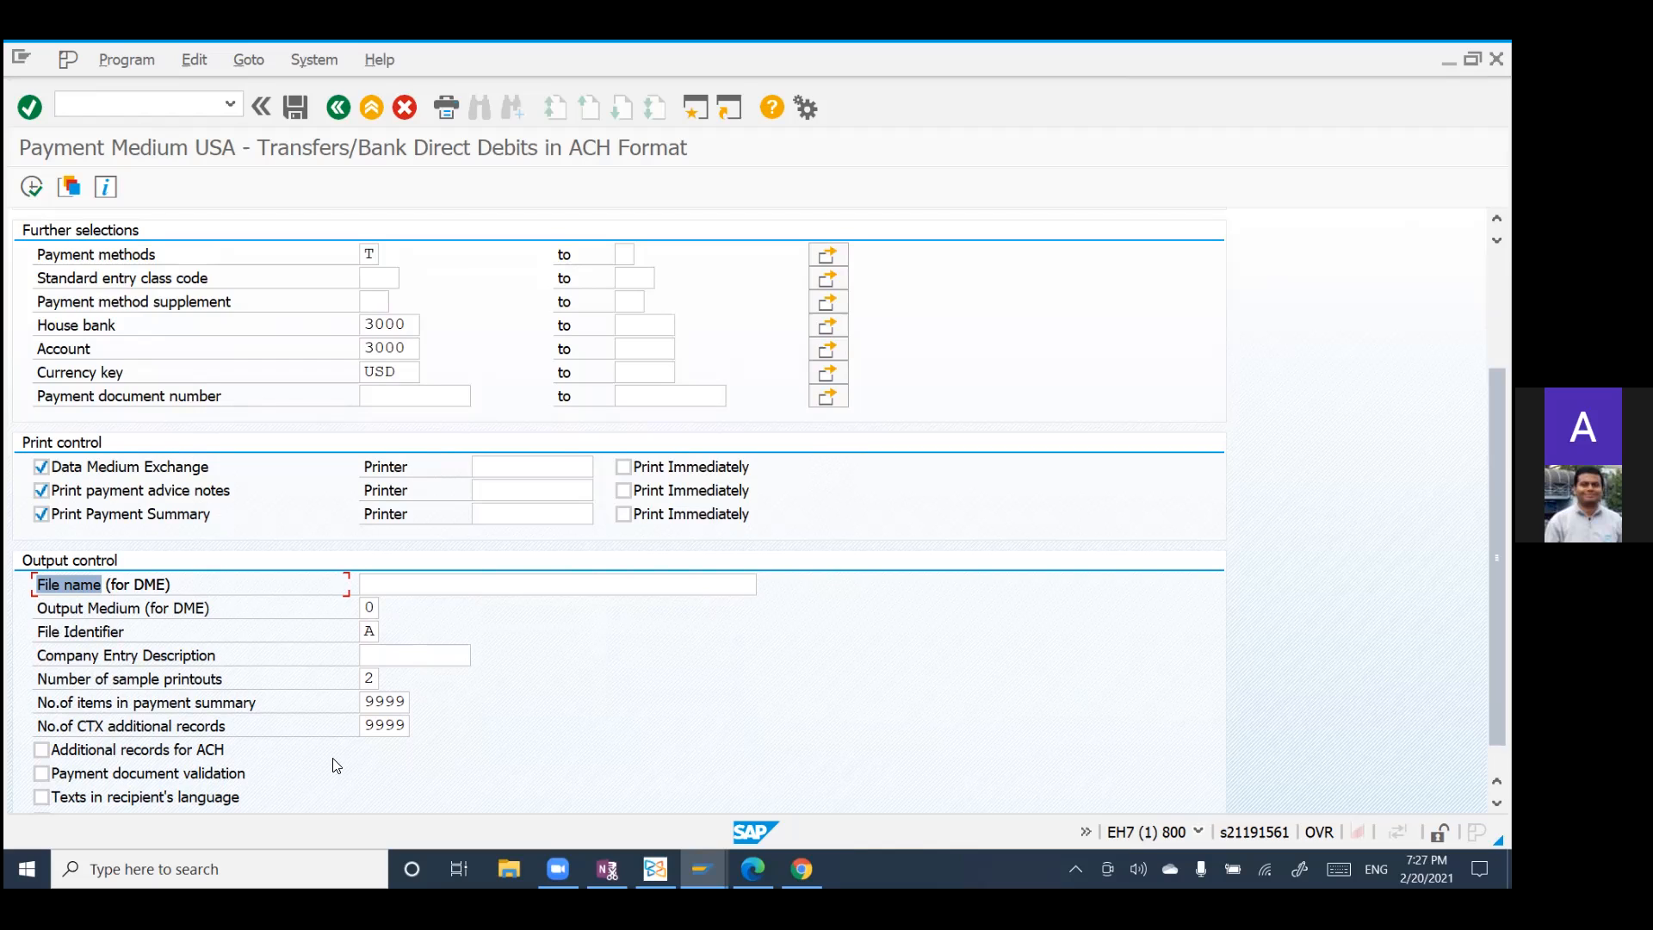
# Step: Execute the ACH payment medium program as a proposal run for the 02/12/2021 payment run RUN3
pyautogui.scroll(1, 381, 559)
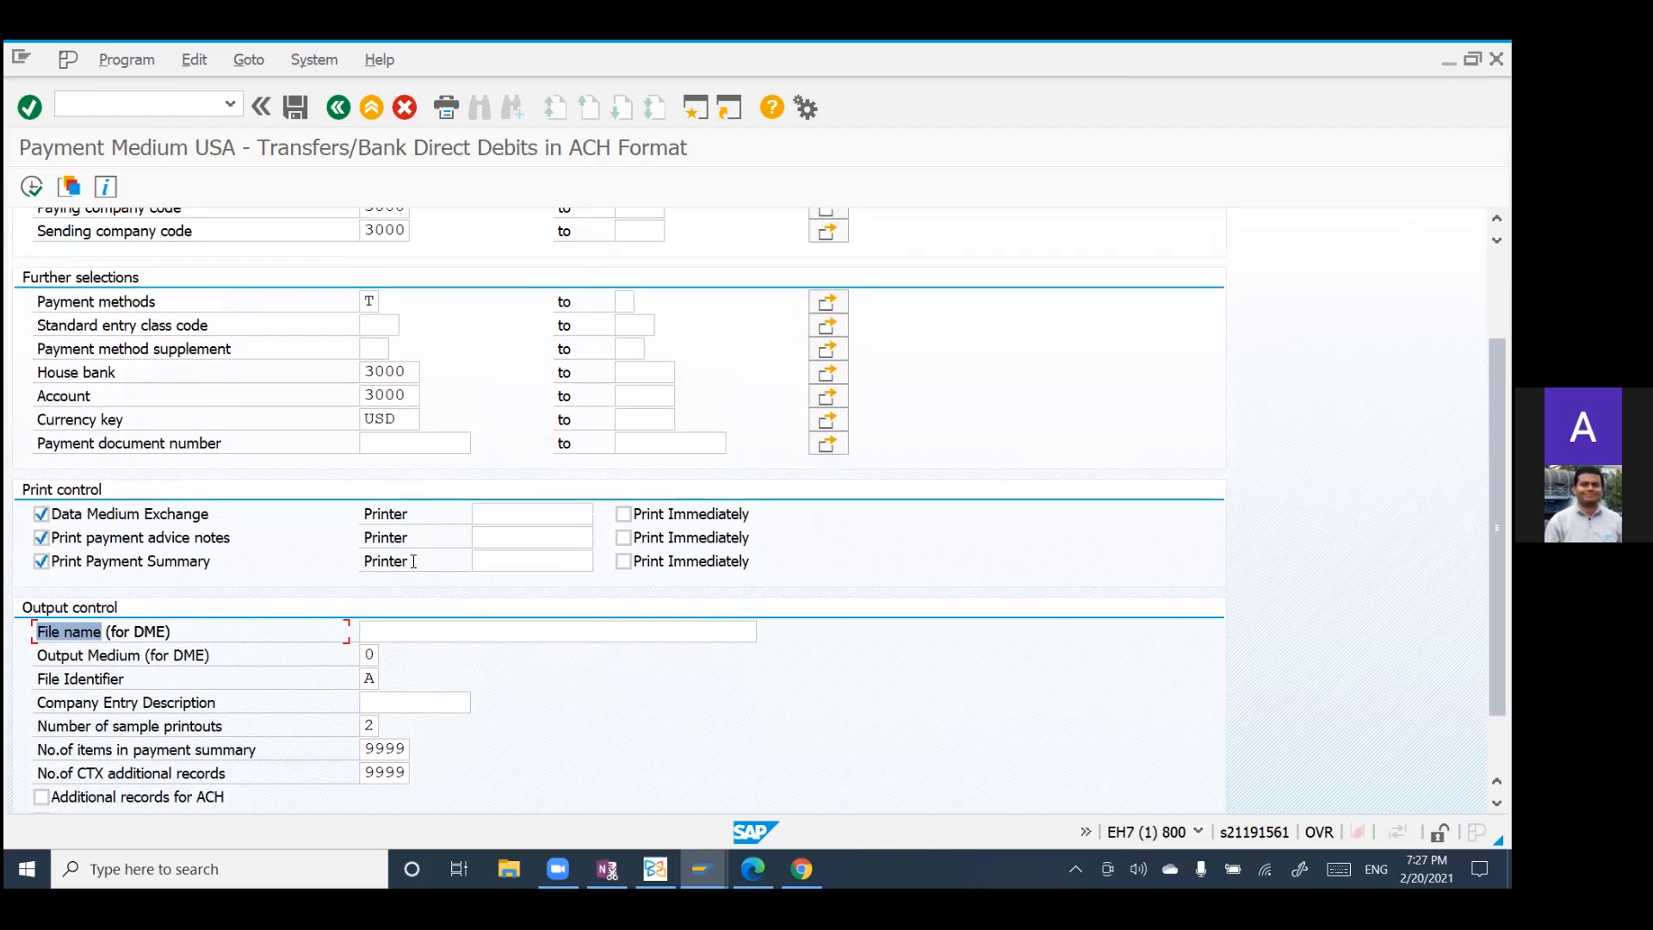
pyautogui.scroll(3, 414, 561)
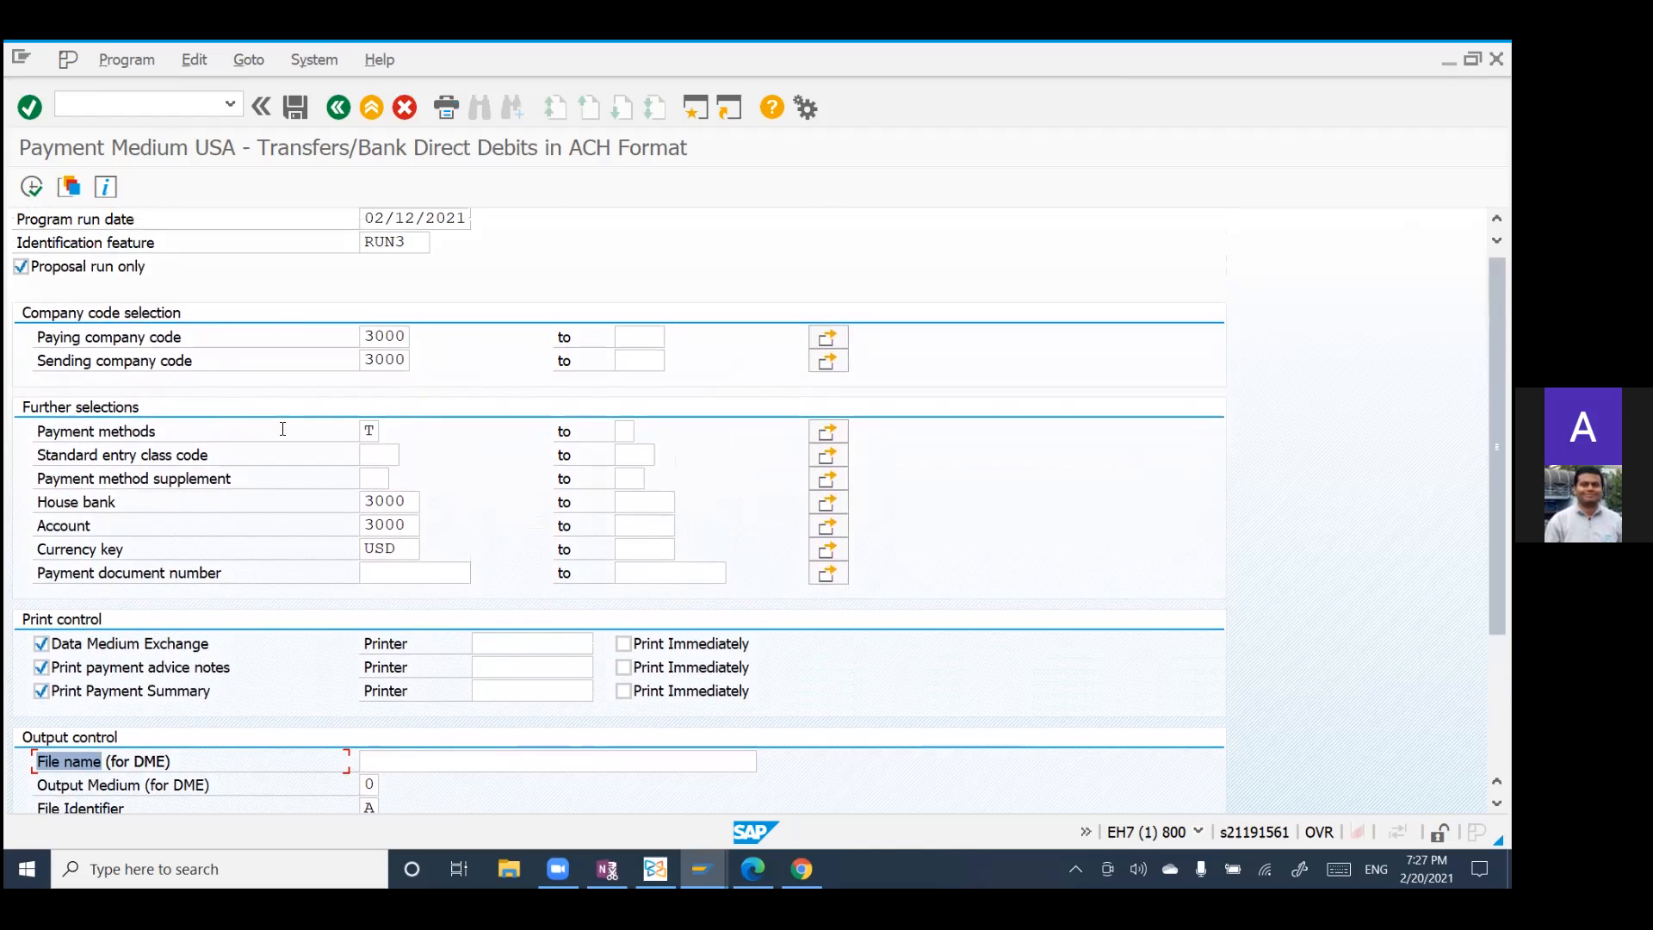
pyautogui.scroll(1, 284, 431)
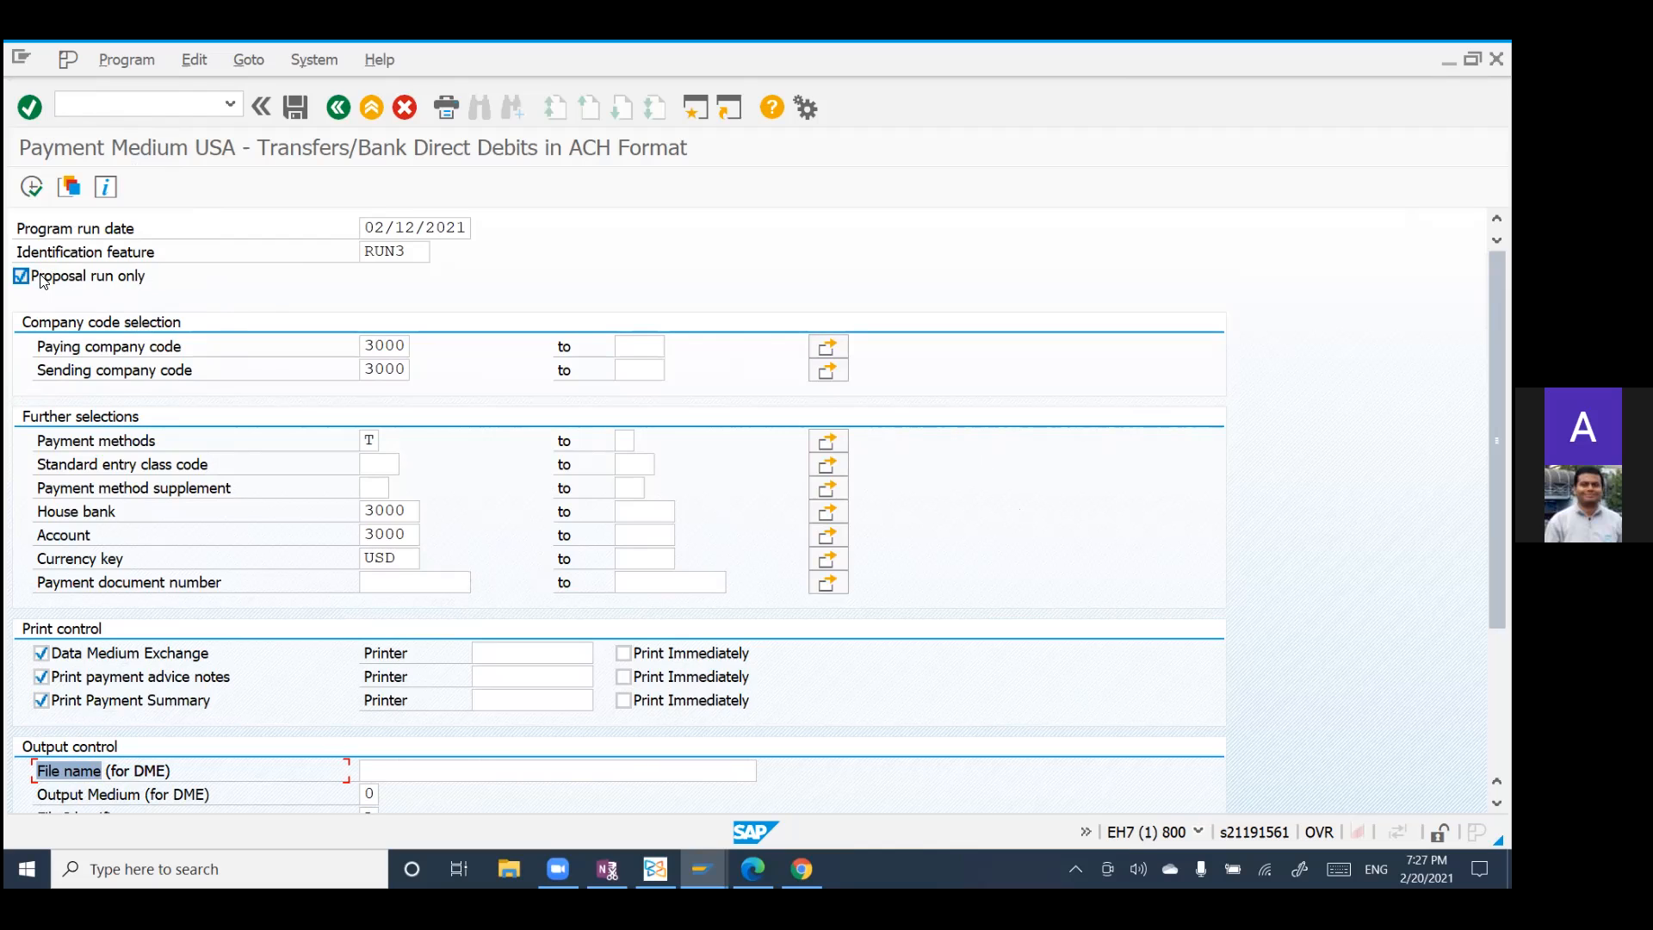
pyautogui.click(33, 189)
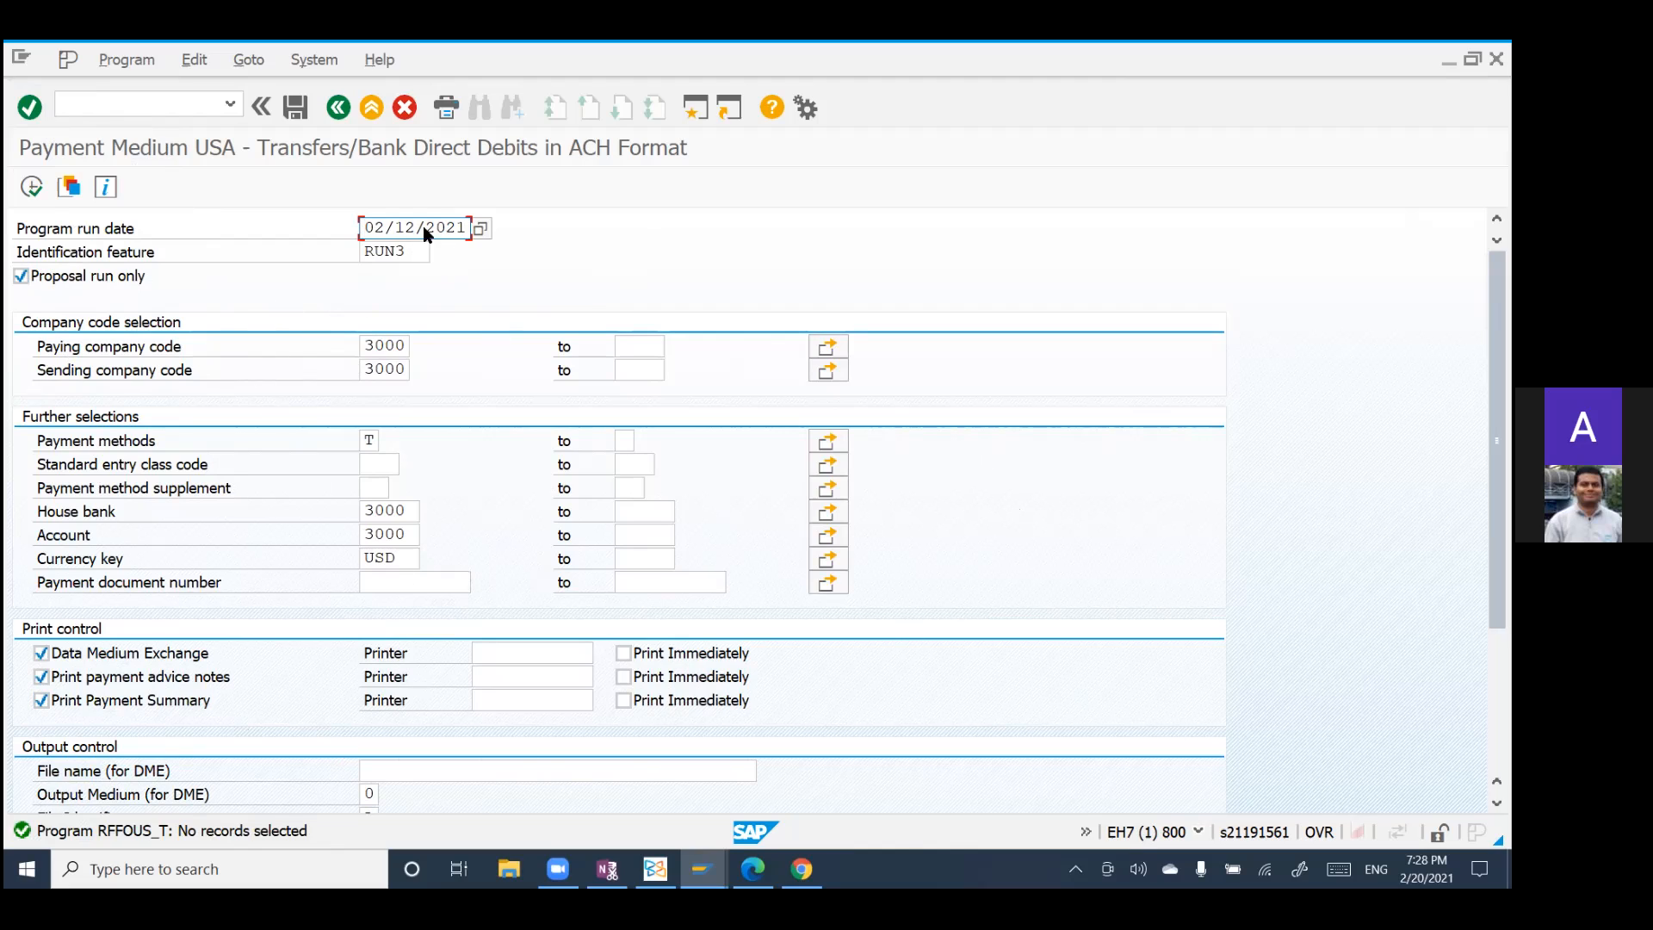
# Step: List all payment runs without a hit limit, pick the one dated 02/11/2021, and execute the program for it
pyautogui.click(429, 252)
pyautogui.click(440, 252)
pyautogui.moveTo(372, 428); pyautogui.dragTo(467, 430)
pyautogui.press('BackSpace')
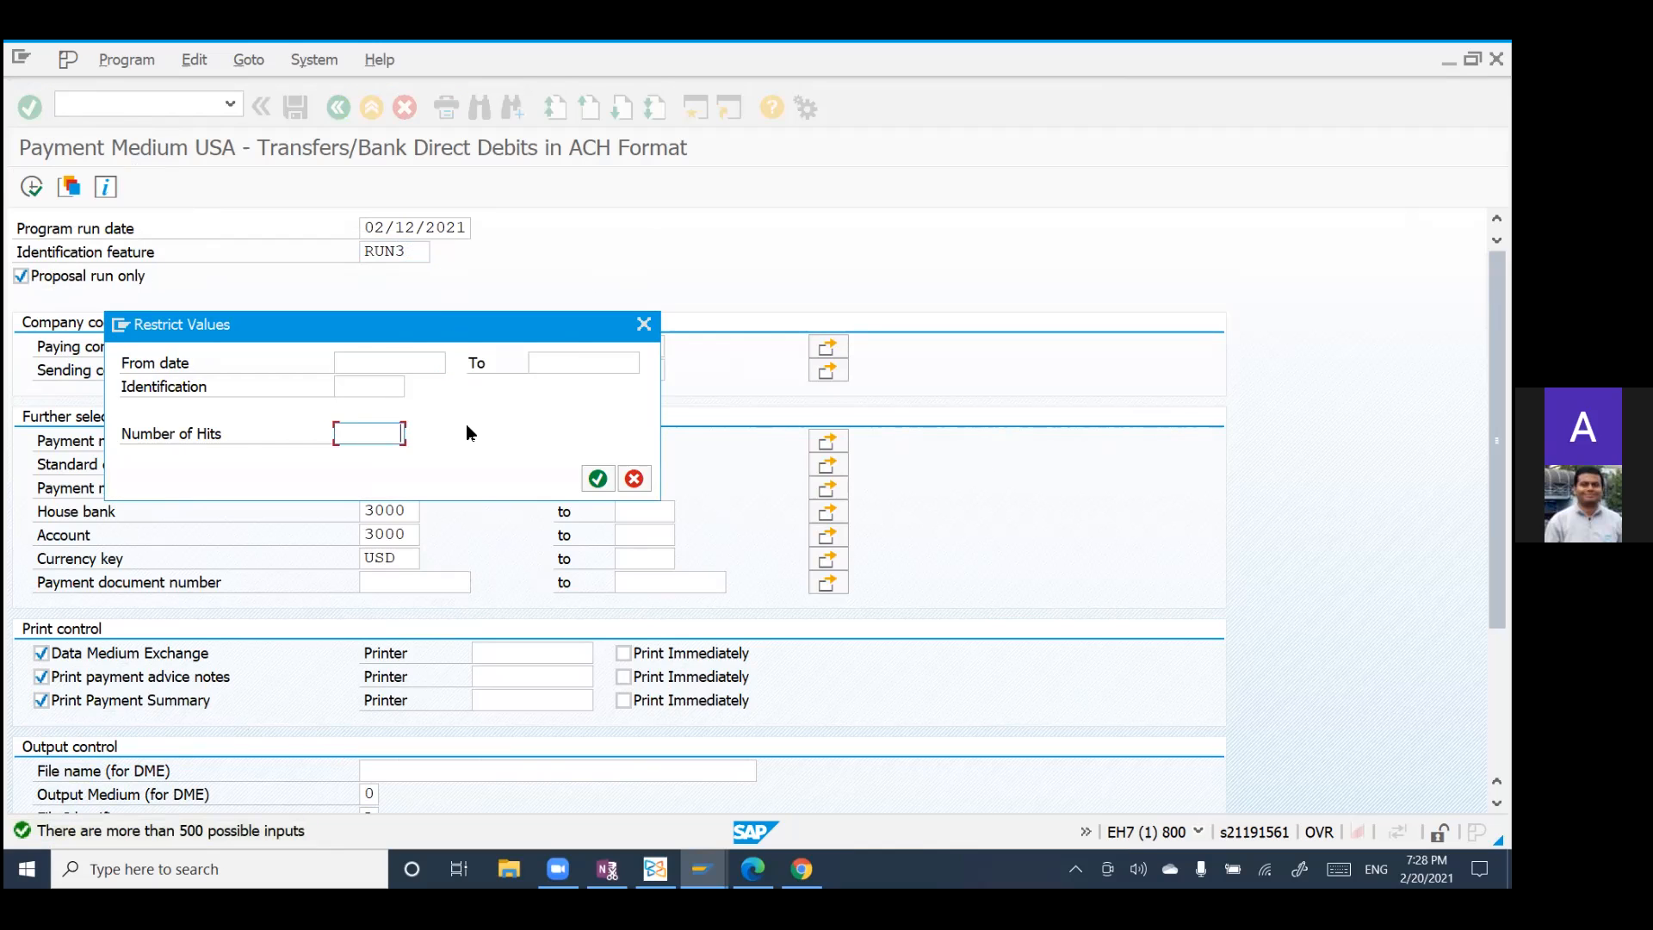
pyautogui.click(601, 477)
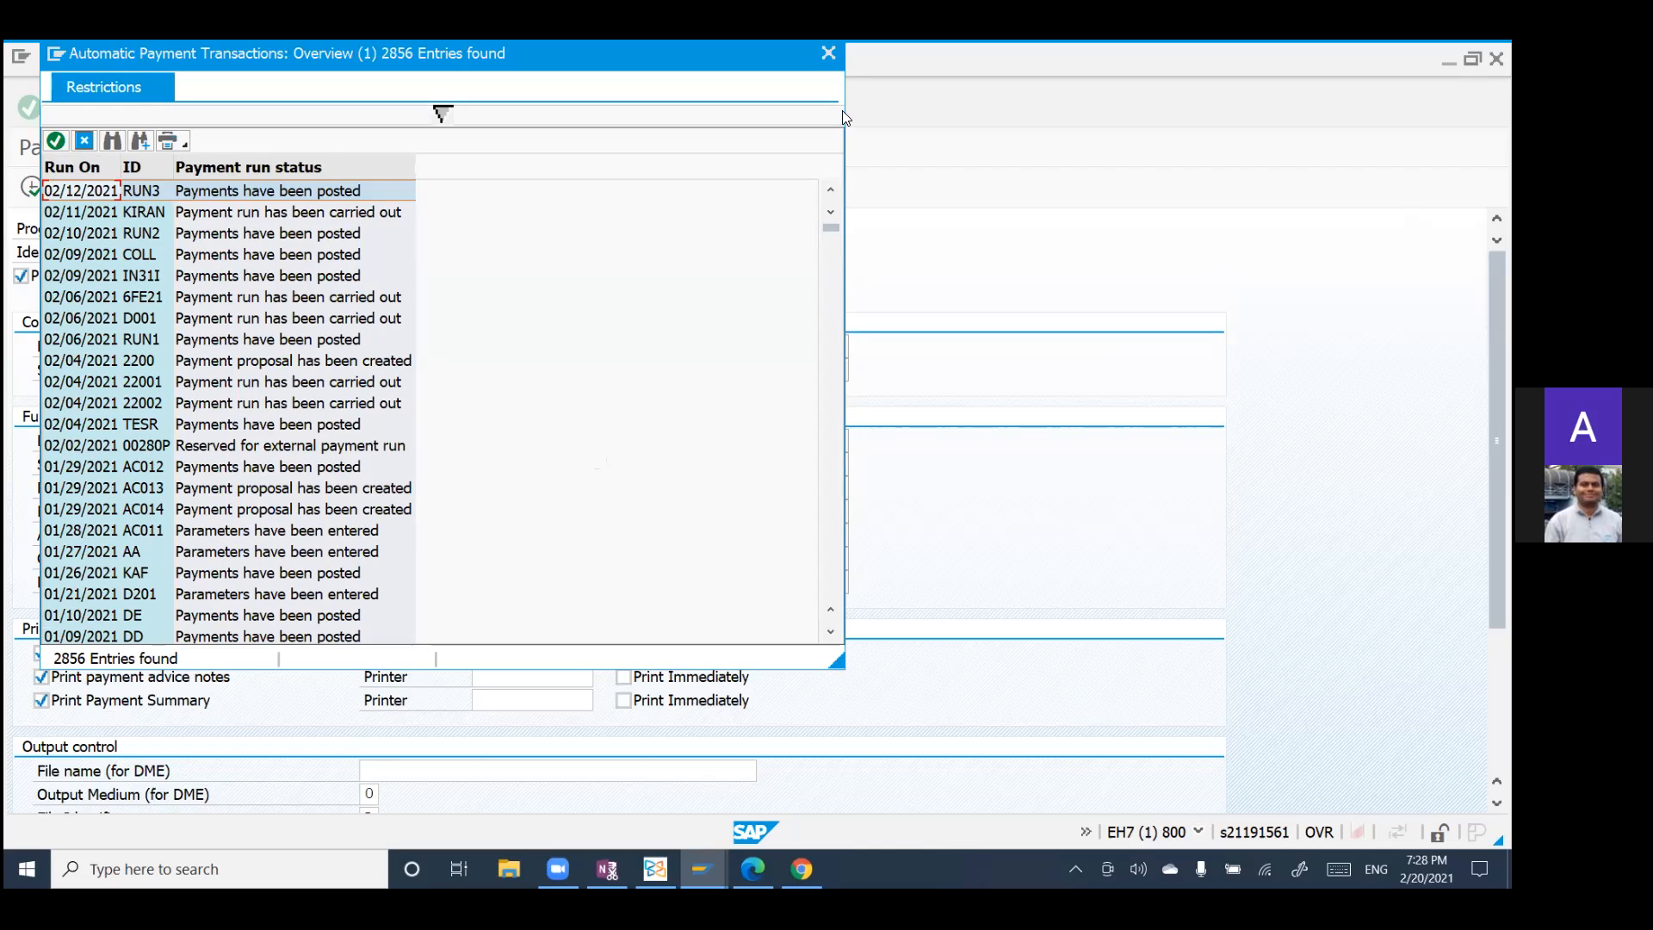
pyautogui.click(80, 214)
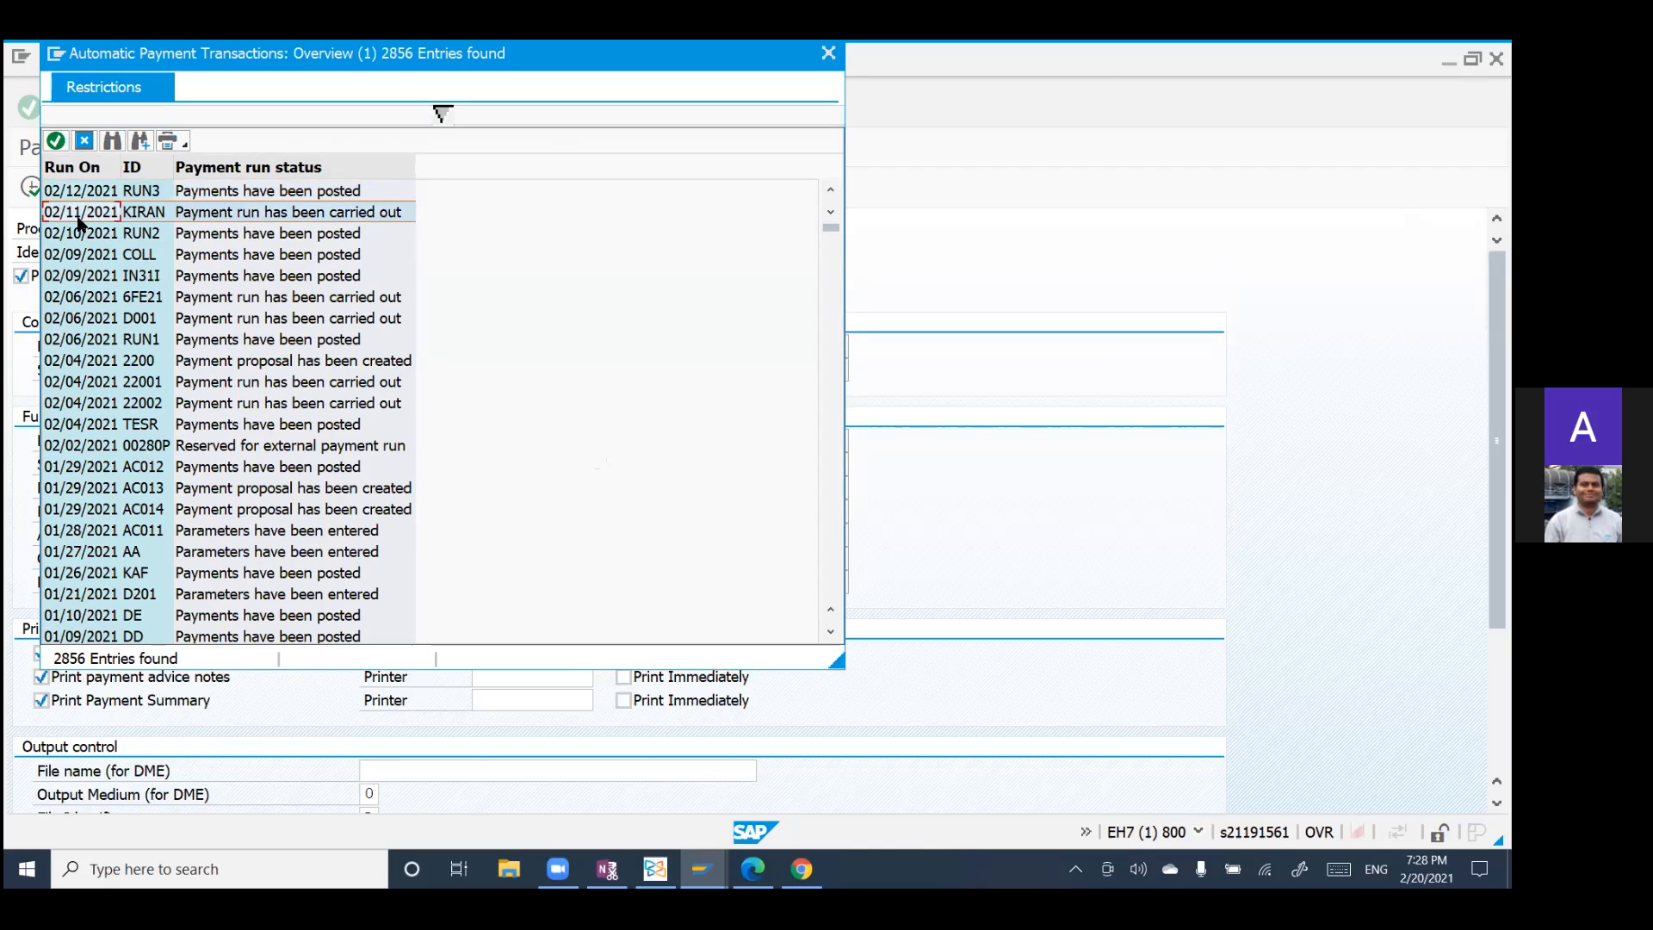
pyautogui.click(56, 140)
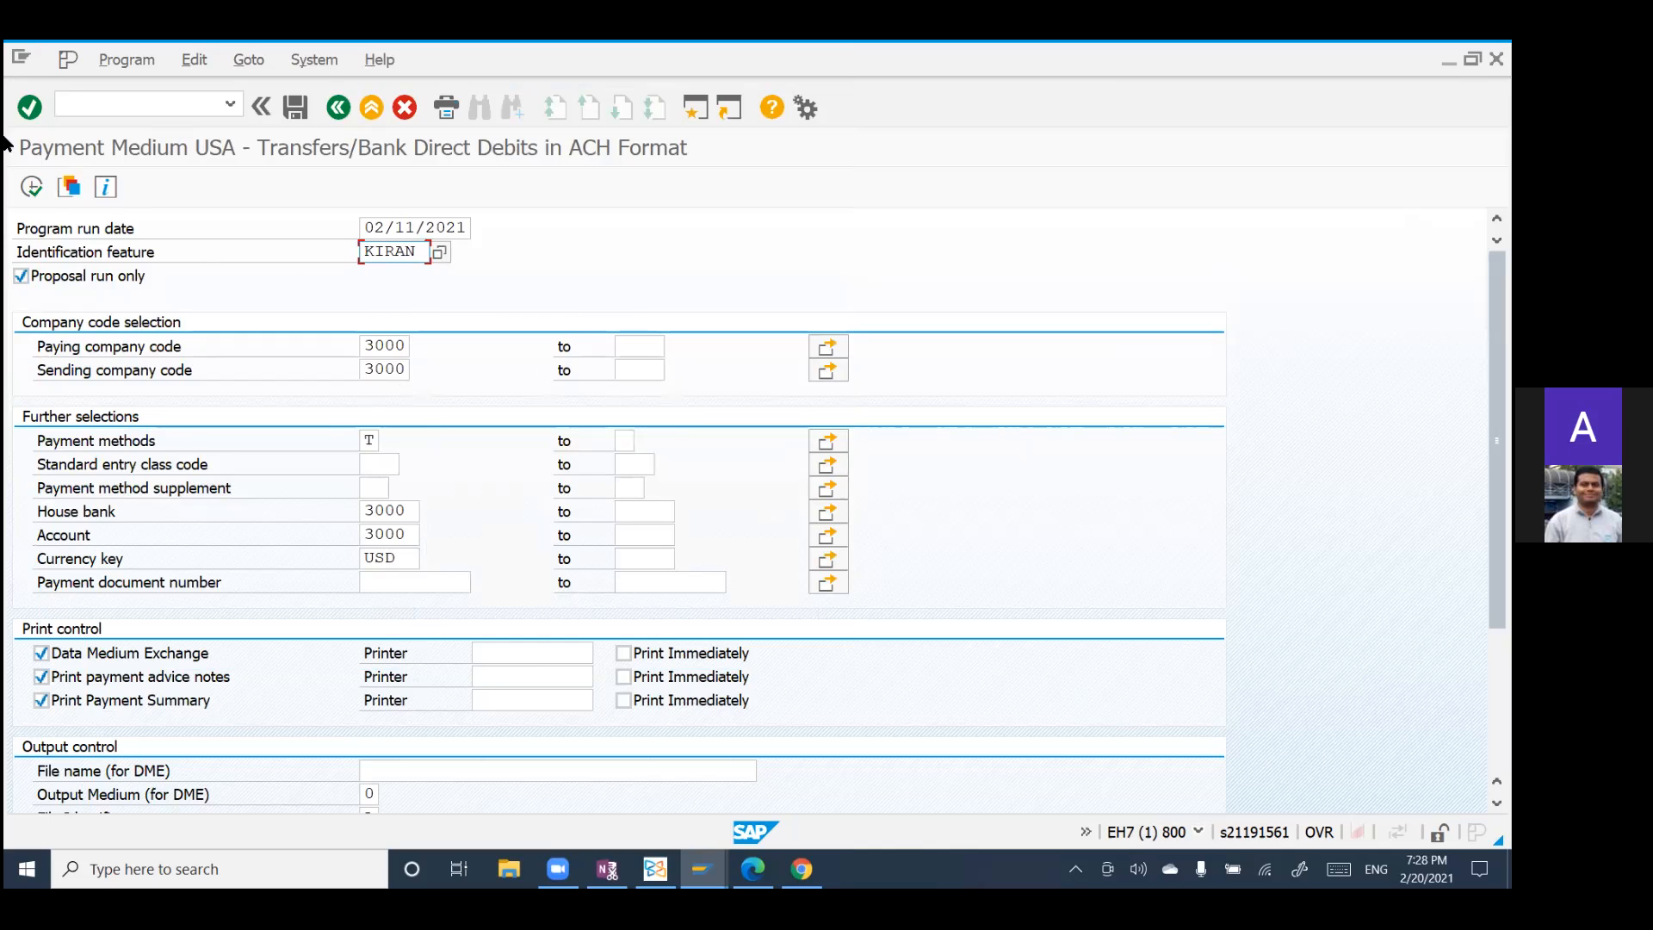
pyautogui.click(32, 188)
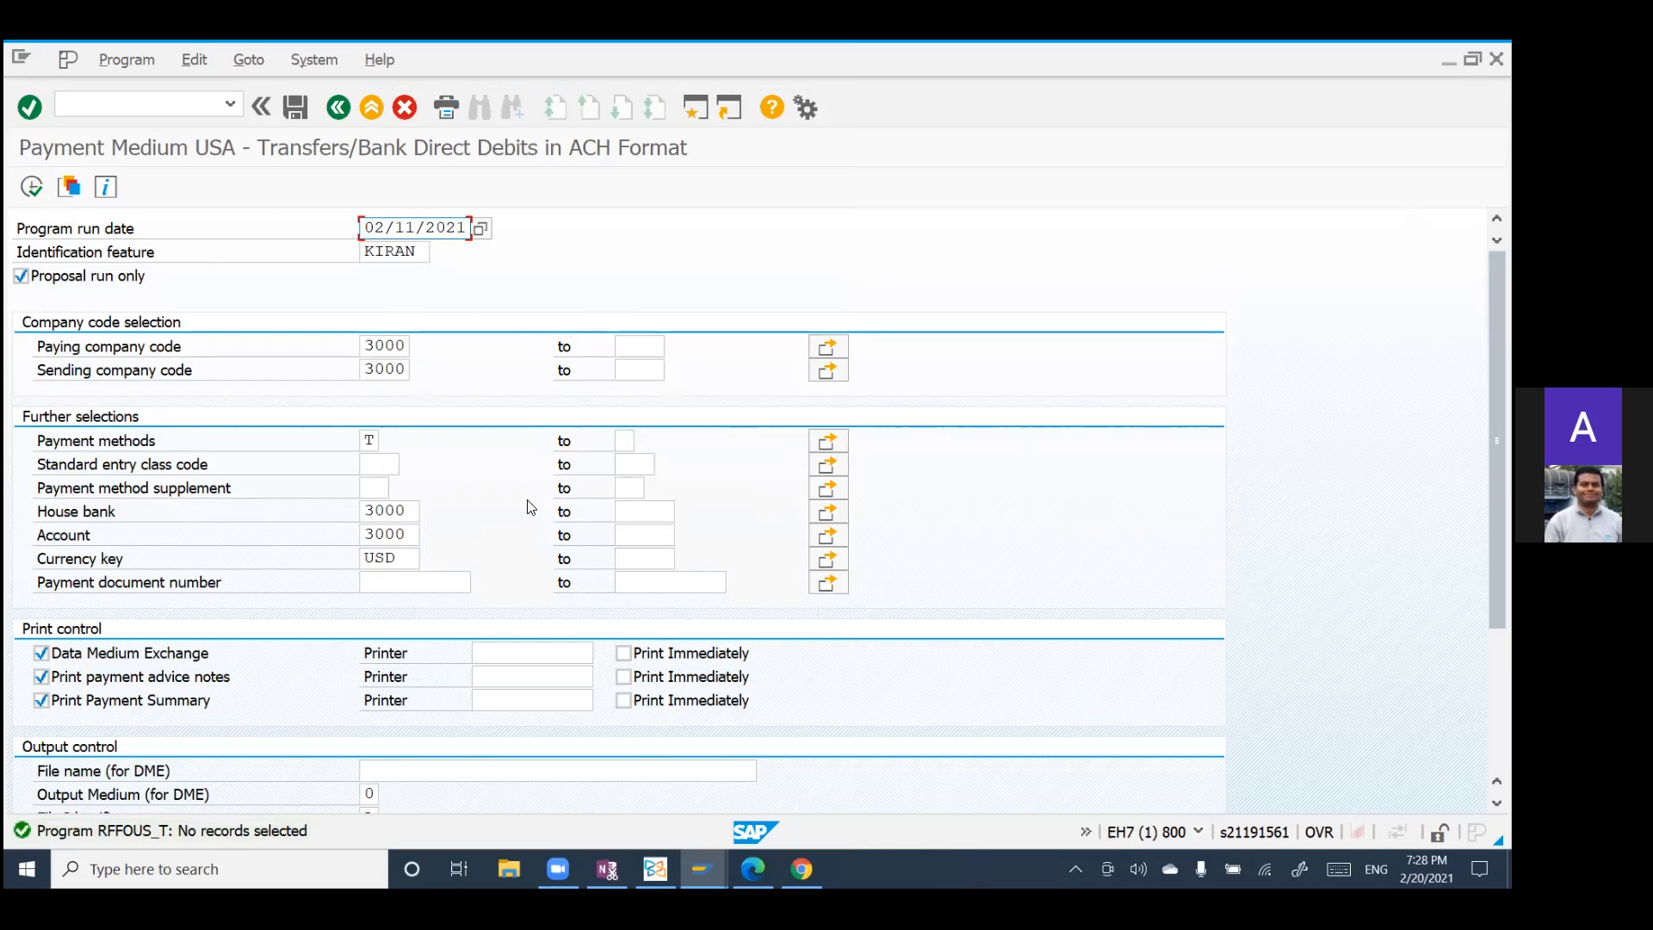
# Step: Leave the payment medium program for SAP Easy Access and expand the Human Resources folder of the SAP menu
pyautogui.click(339, 107)
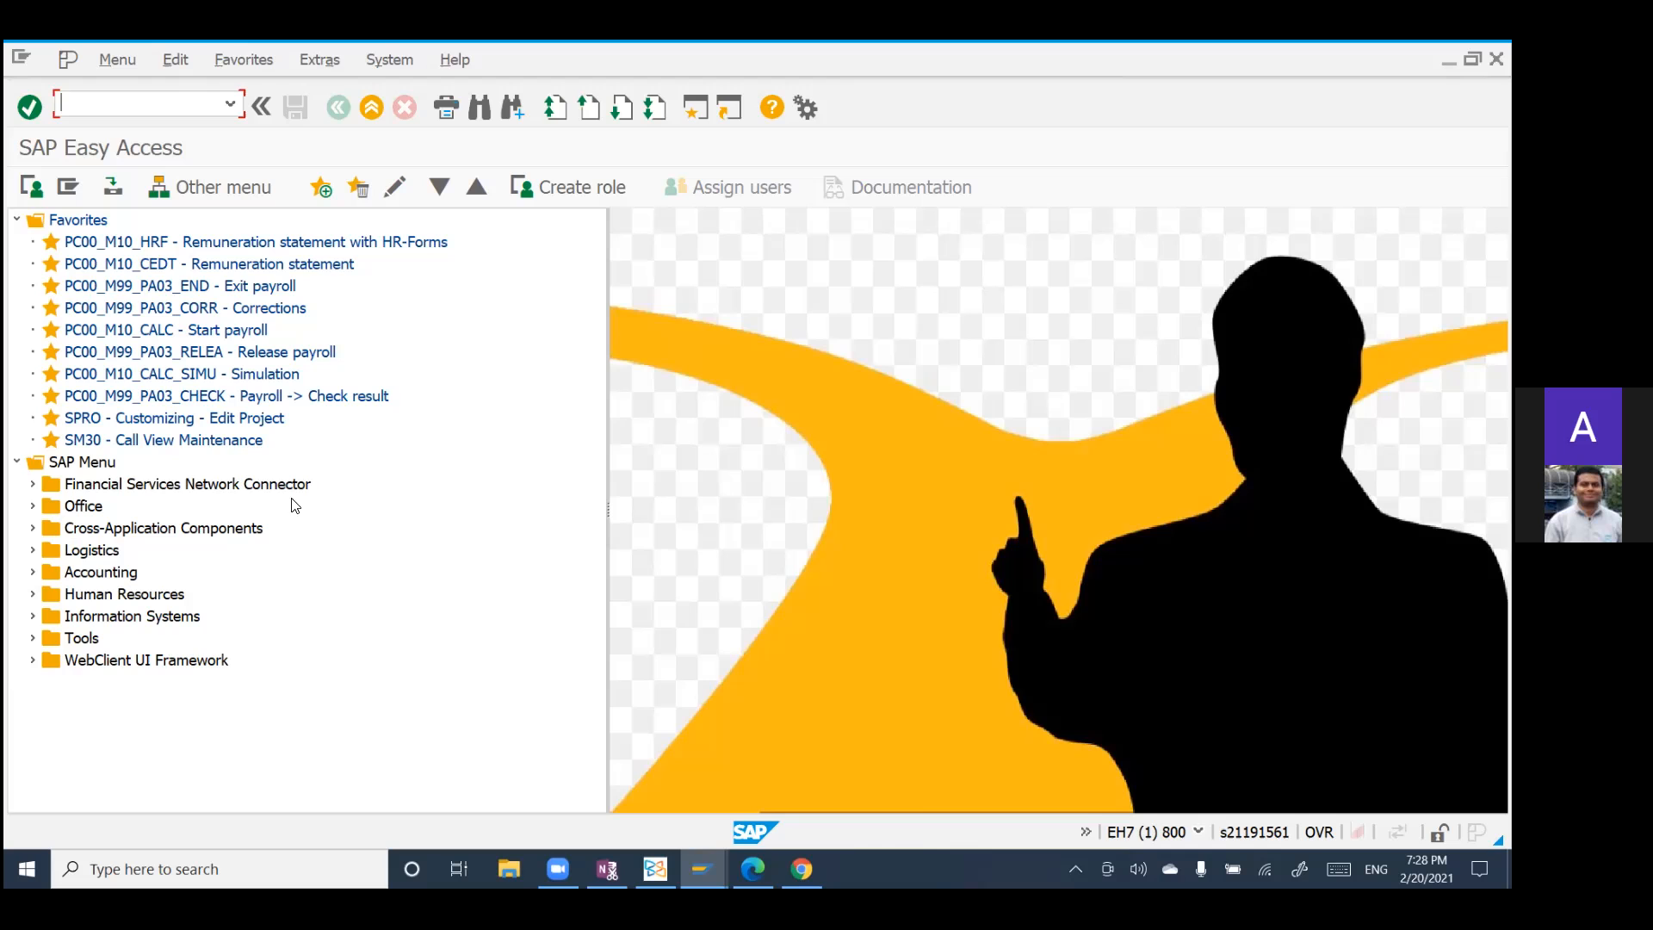
pyautogui.click(32, 594)
pyautogui.scroll(-2, 245, 616)
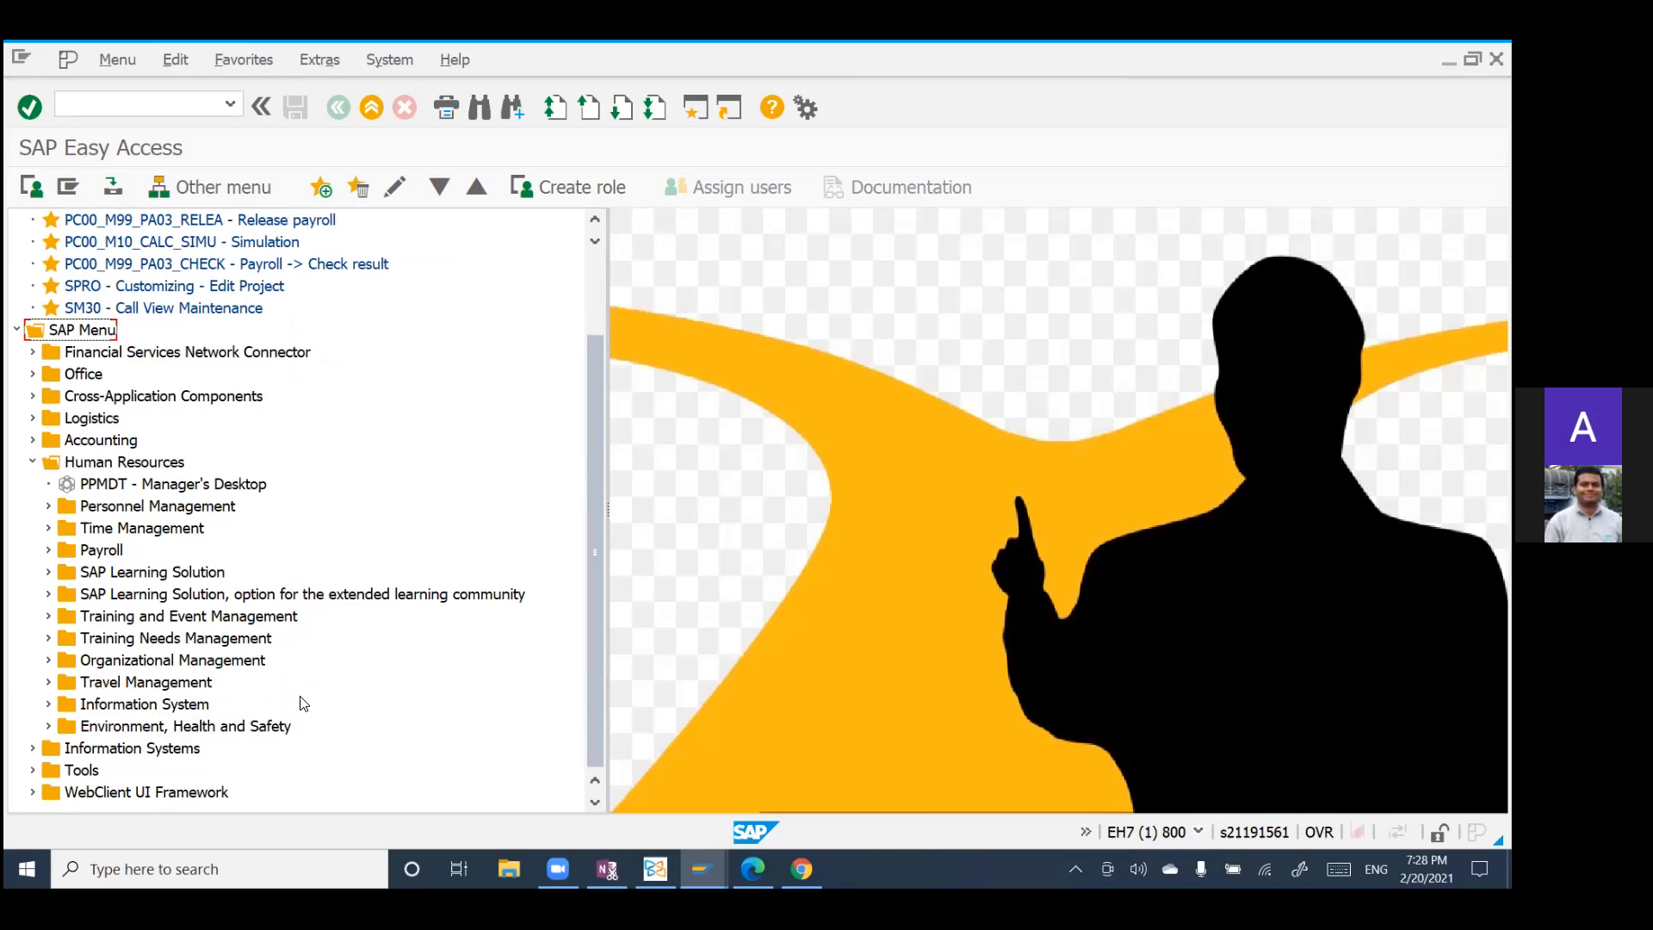
pyautogui.scroll(3, 241, 617)
pyautogui.scroll(1, 241, 618)
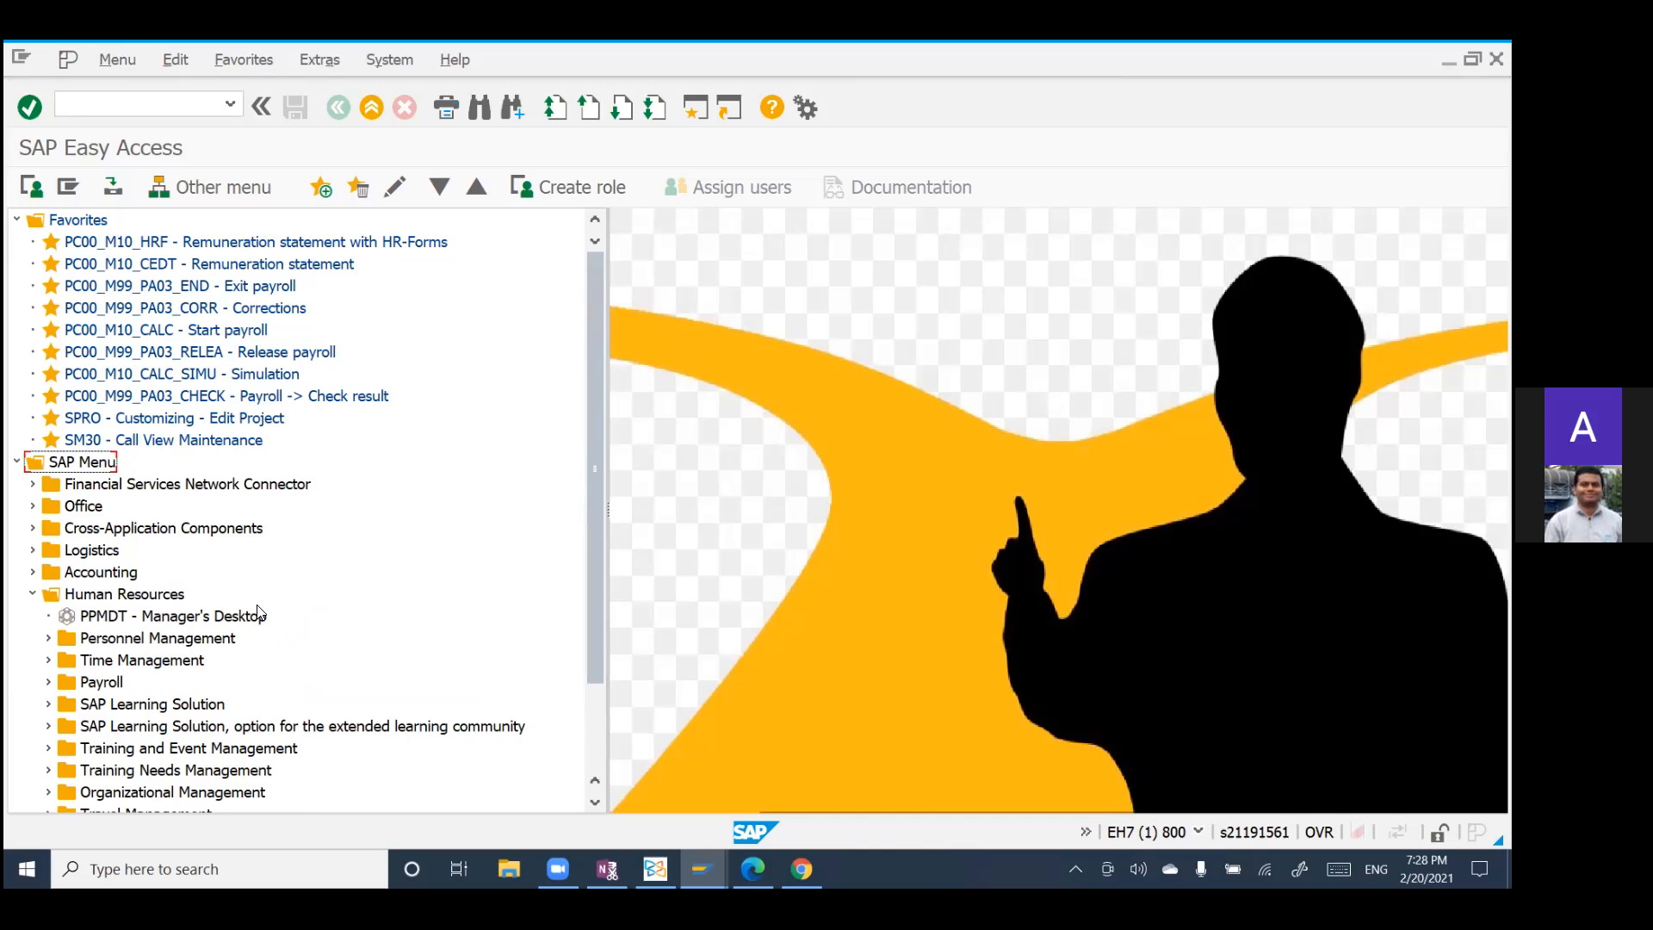
pyautogui.scroll(-1, 306, 600)
pyautogui.scroll(-3, 306, 599)
pyautogui.scroll(4, 307, 599)
pyautogui.scroll(-1, 307, 599)
# Step: Open the Maintain HR Master Data transaction
pyautogui.click(132, 110)
pyautogui.write('pa30')
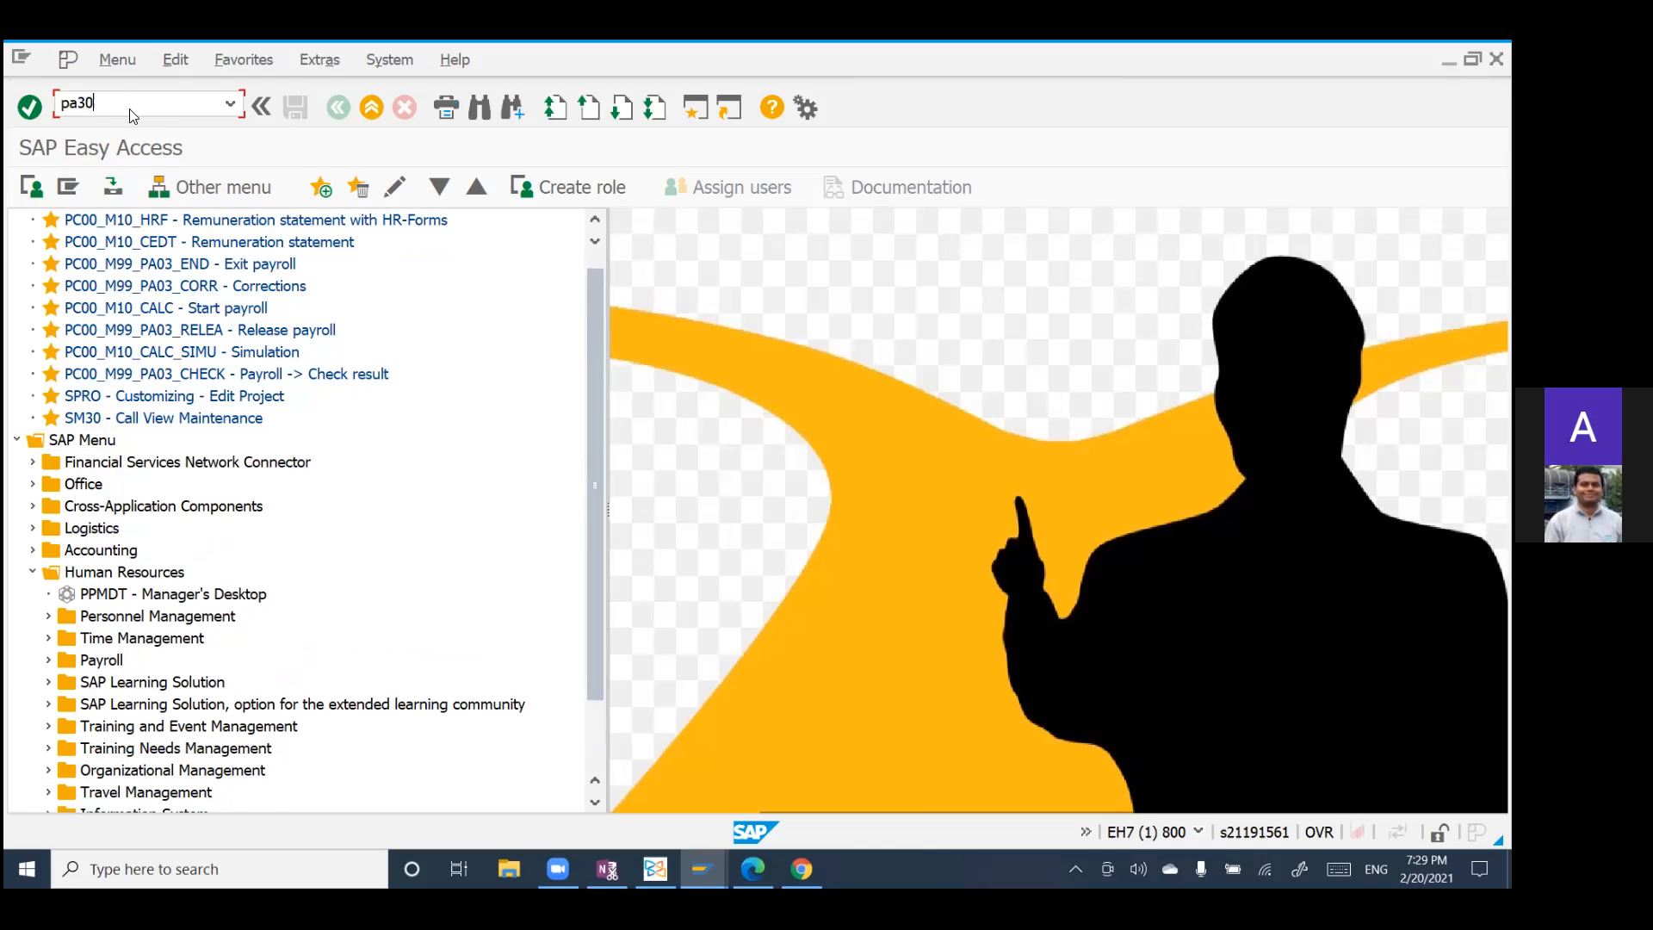
pyautogui.press('Return')
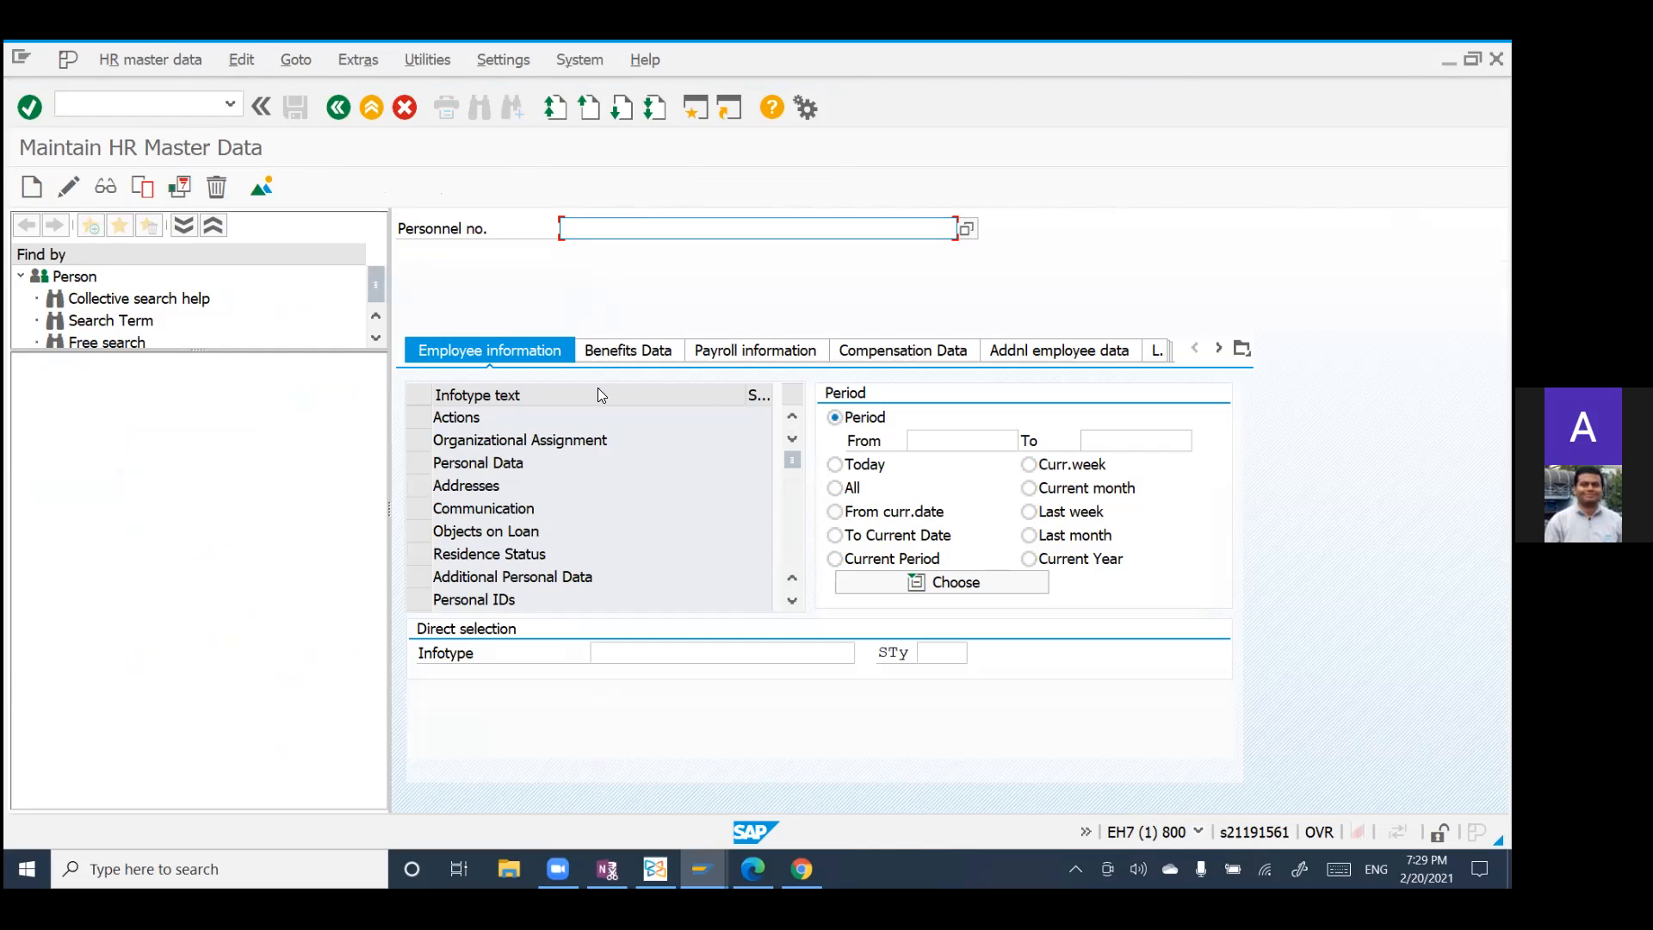
# Step: Examine the Benefits Data infotypes, including Health Plans, Insurance Plans and Savings Plans
pyautogui.click(606, 353)
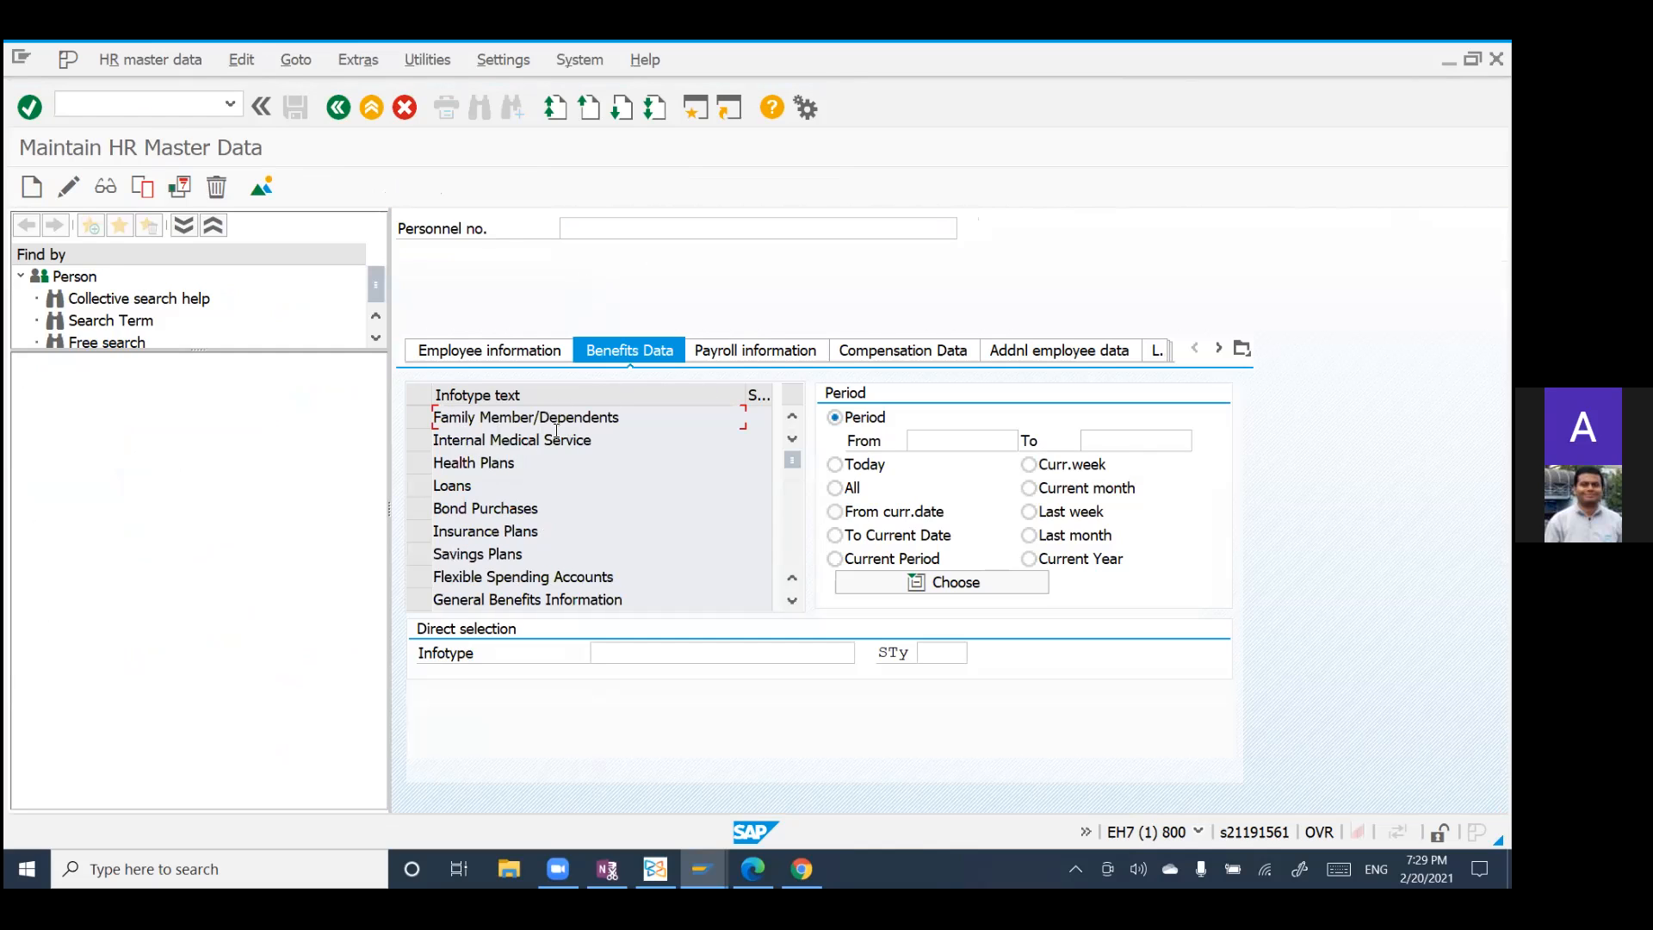
pyautogui.click(413, 470)
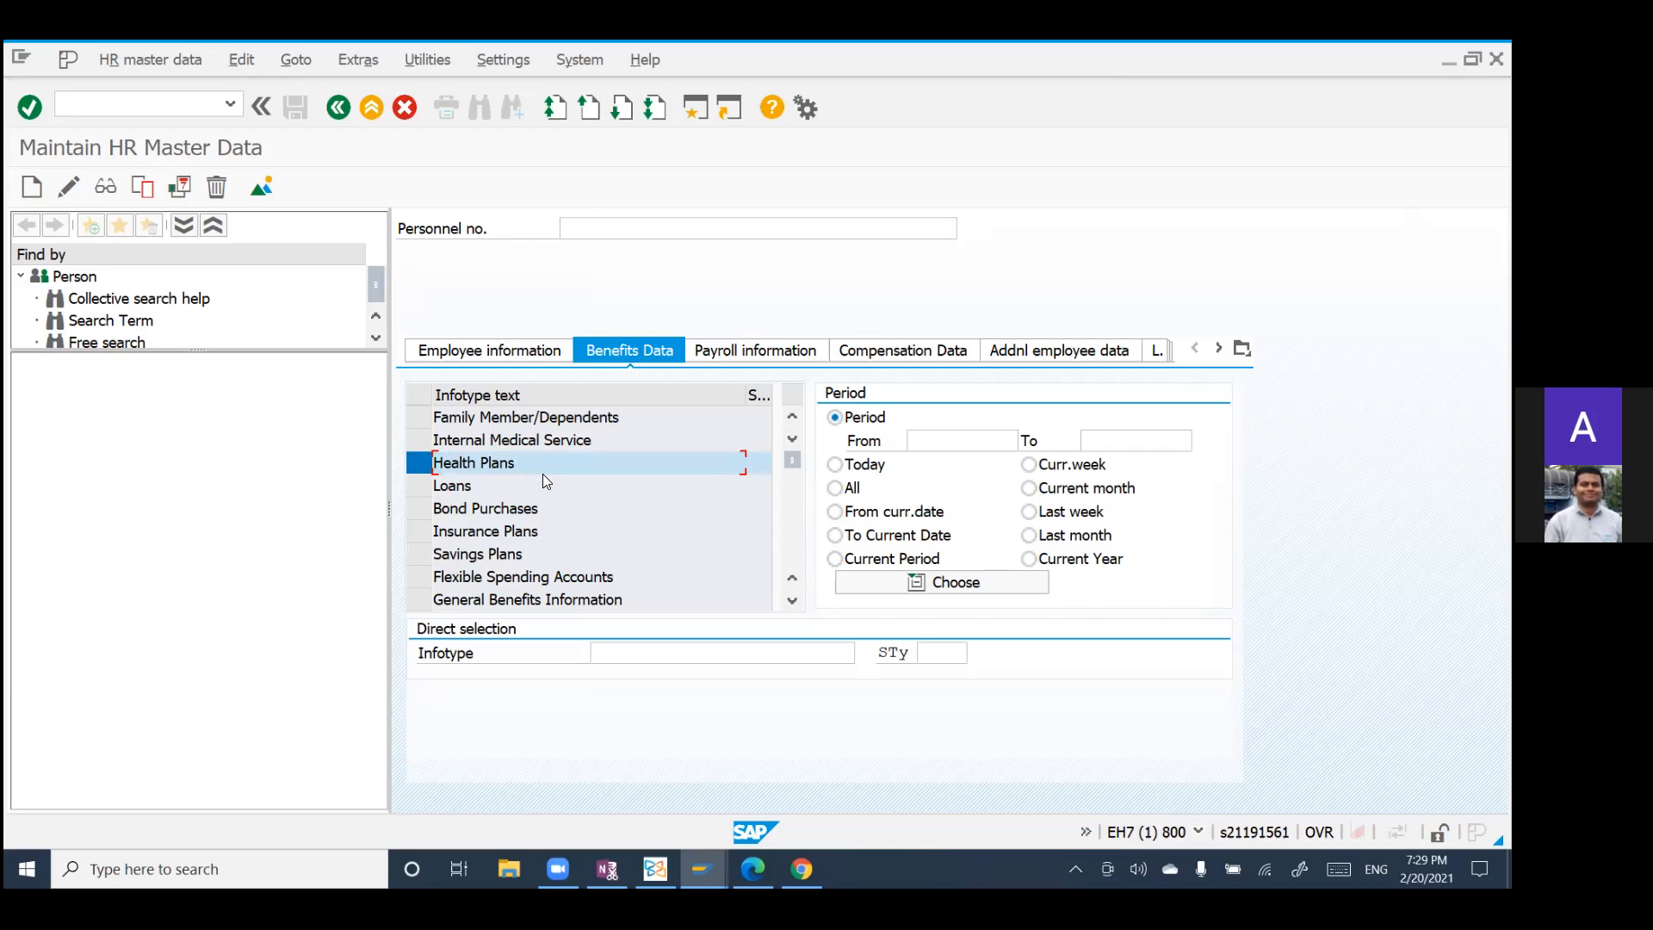
pyautogui.click(419, 533)
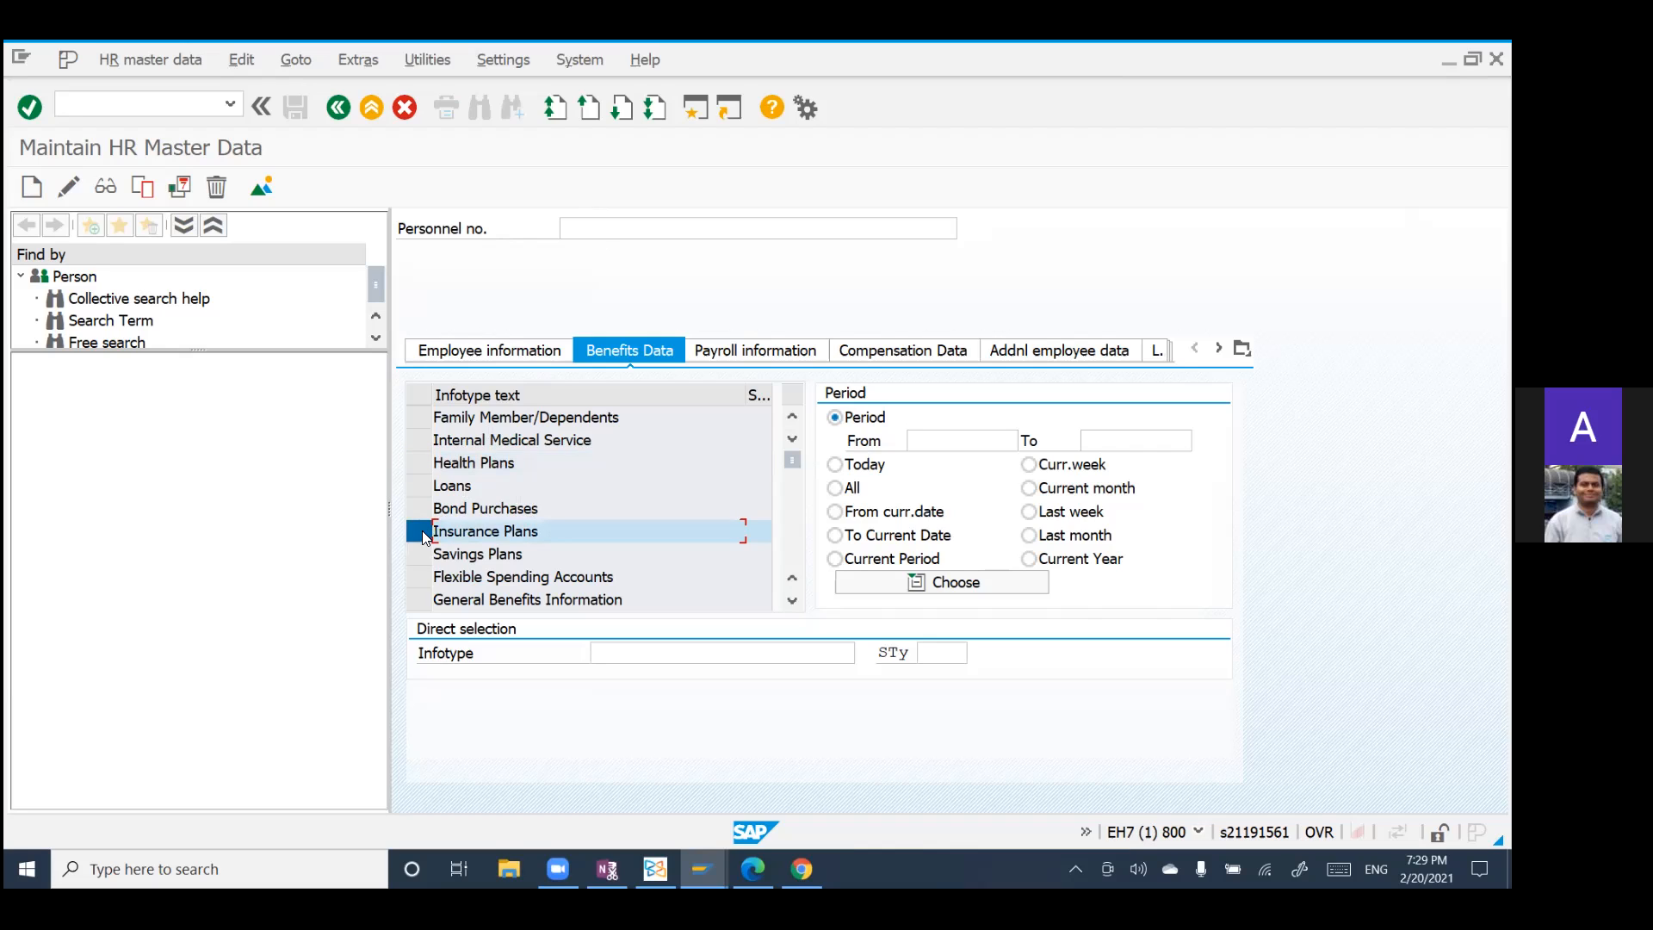
pyautogui.click(420, 463)
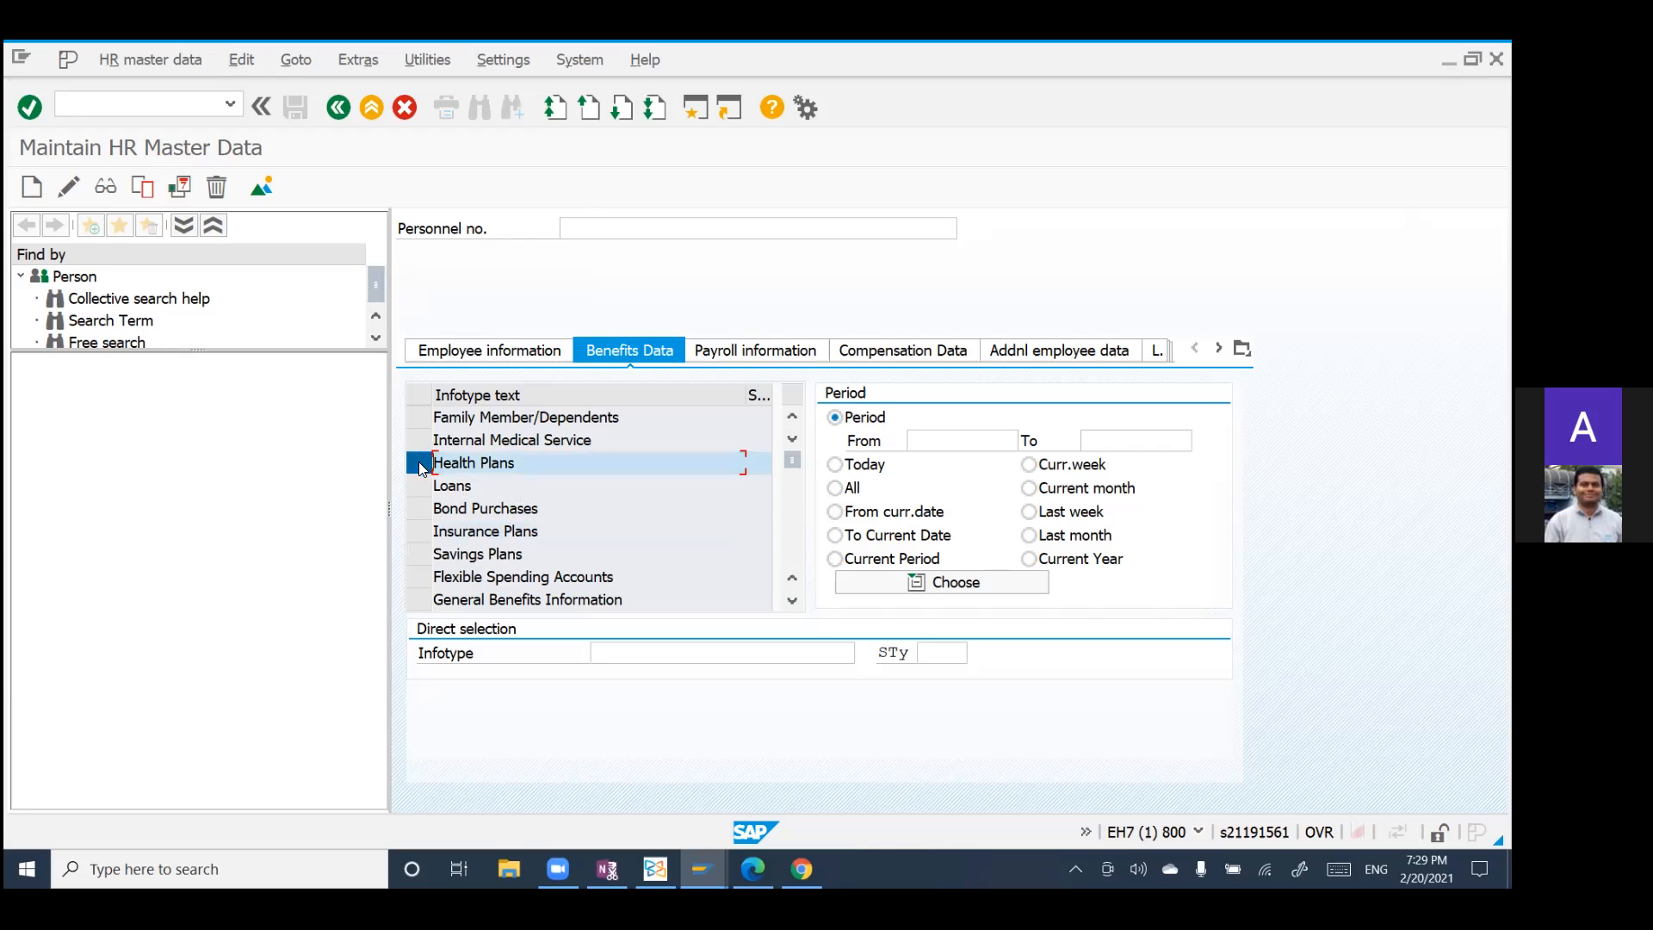
pyautogui.click(417, 557)
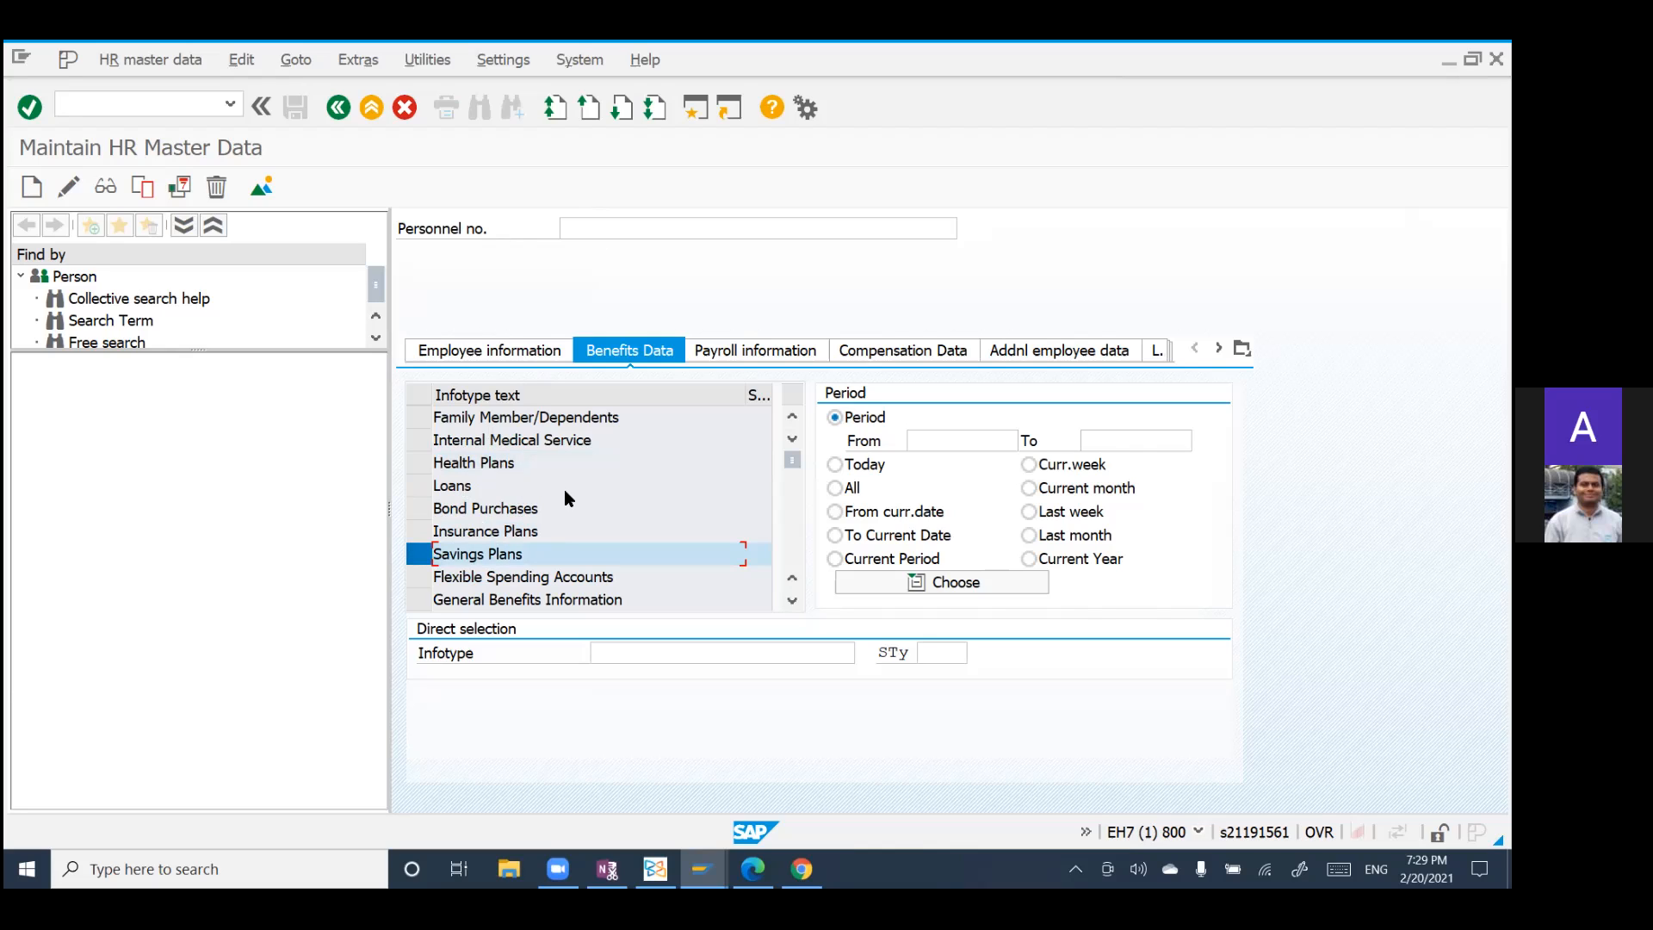
pyautogui.scroll(-2, 565, 489)
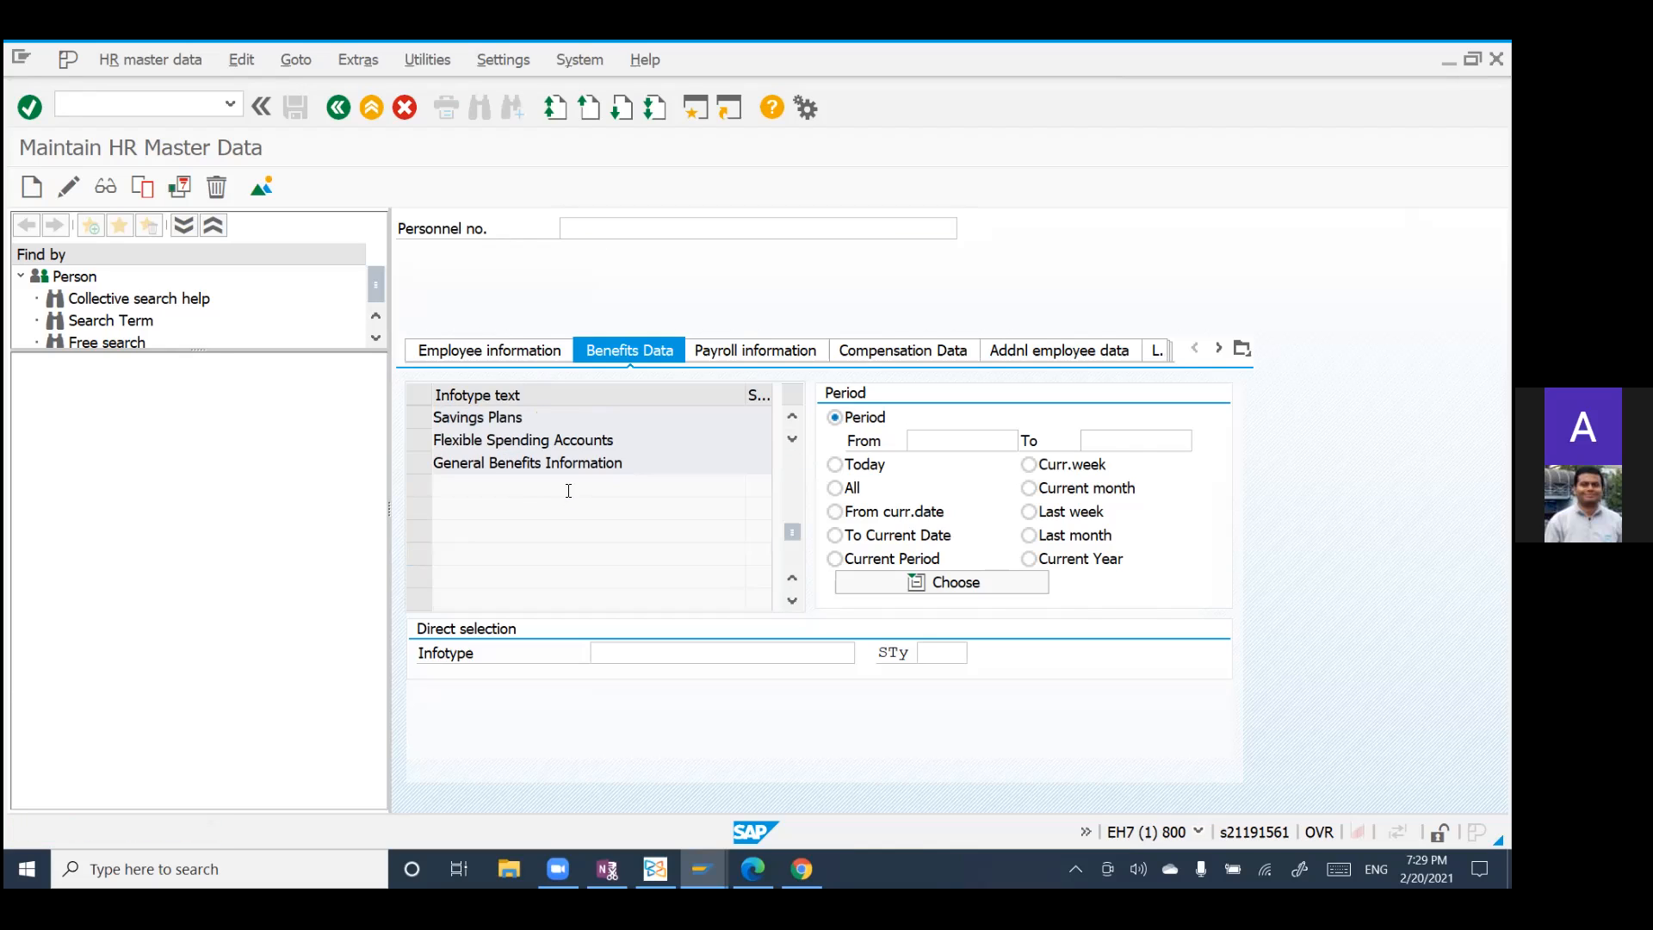
pyautogui.scroll(2, 568, 490)
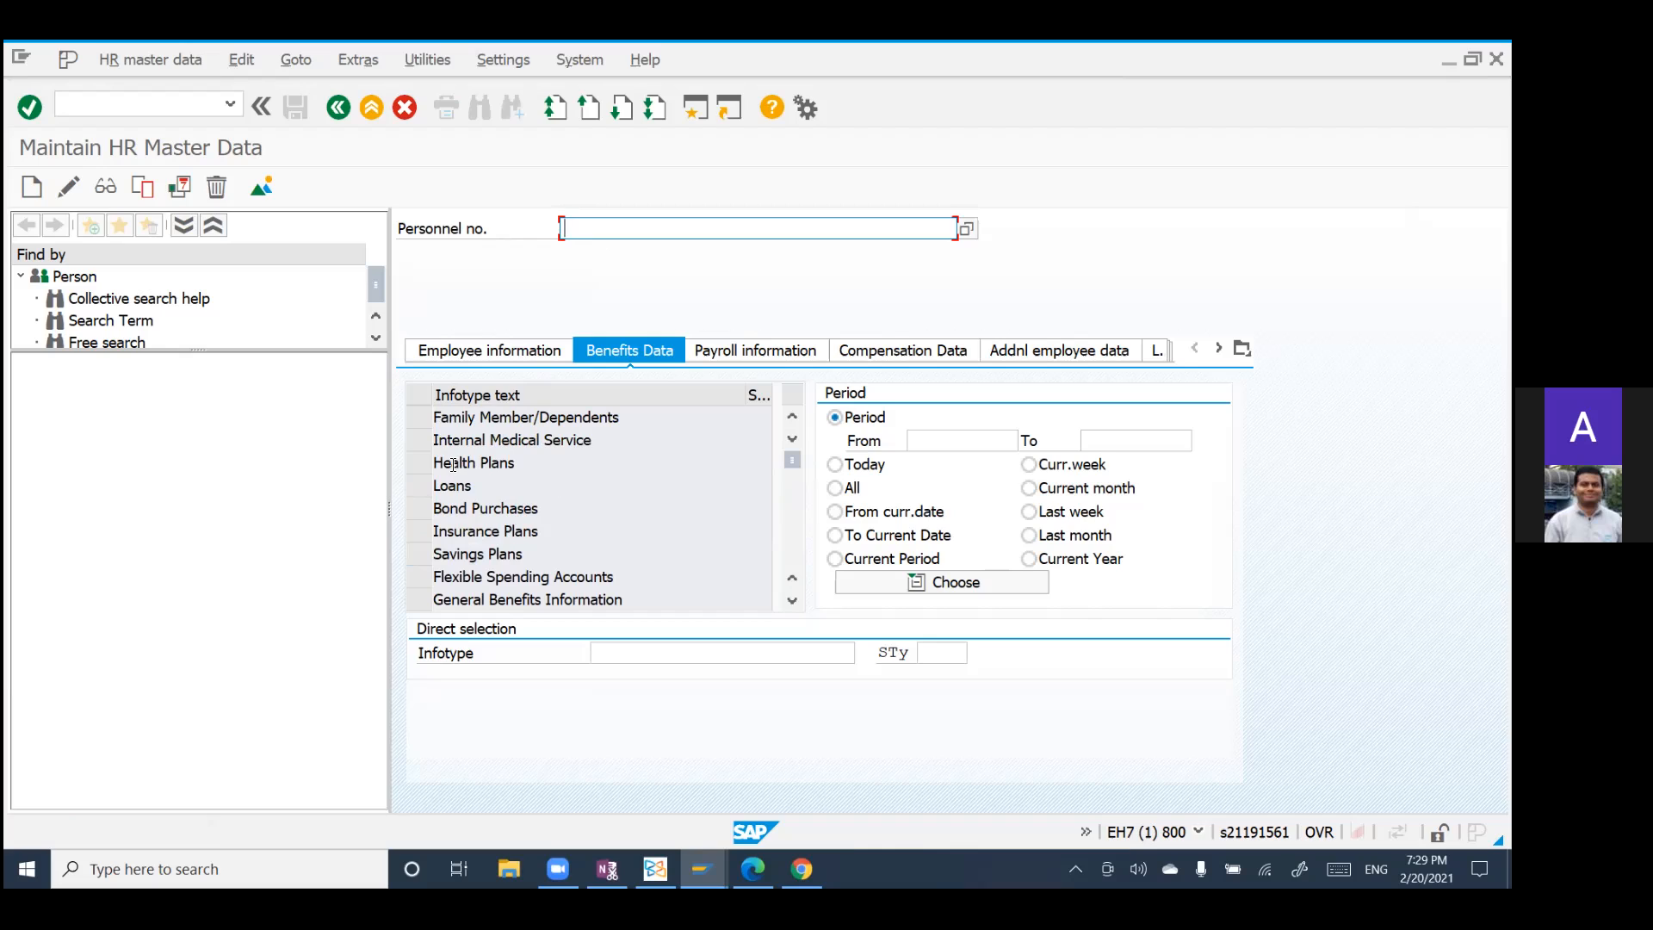
# Step: Leave HR master data maintenance, start transaction SPRO and display the SAP Reference IMG
pyautogui.click(74, 103)
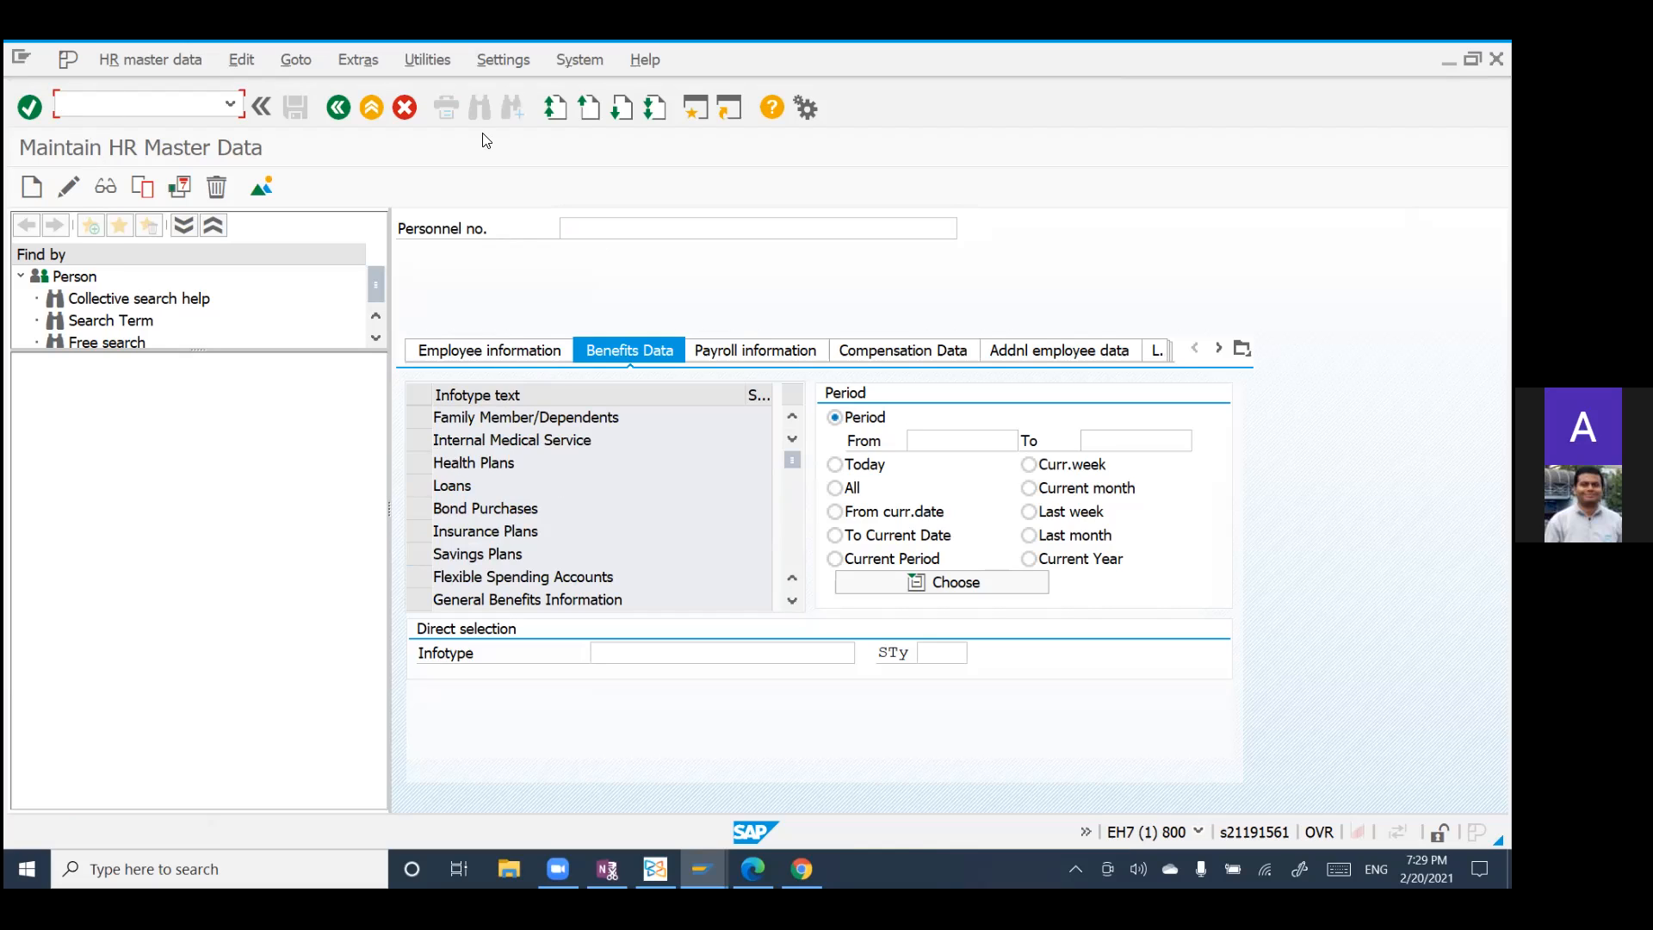
pyautogui.click(340, 110)
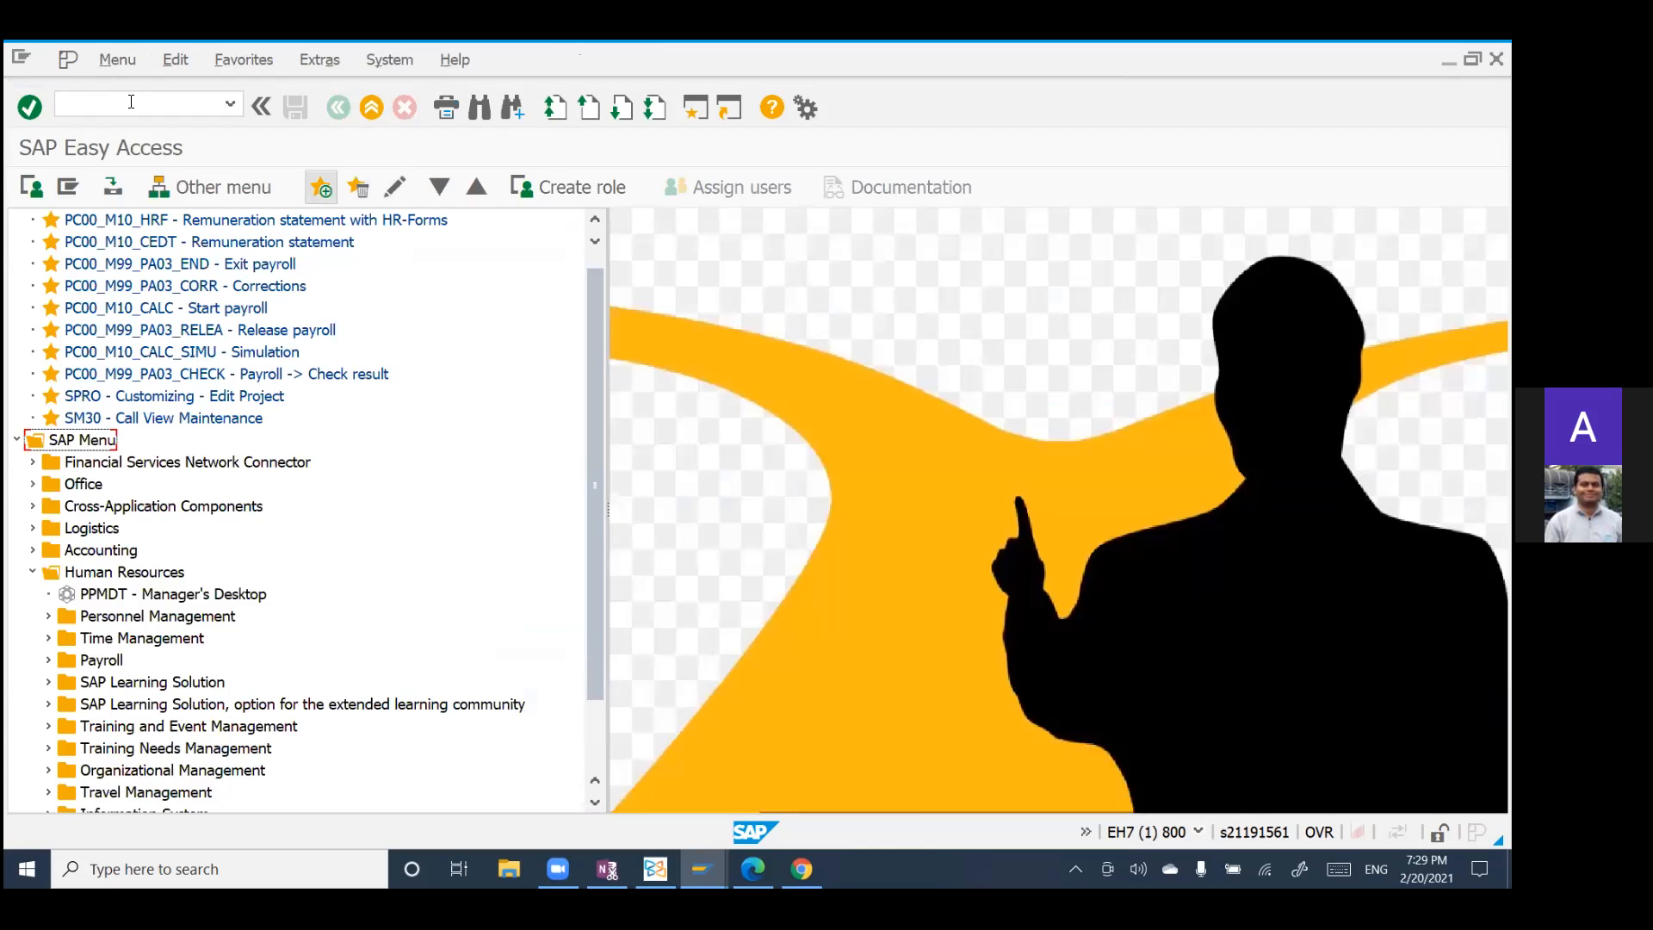
pyautogui.write('spro')
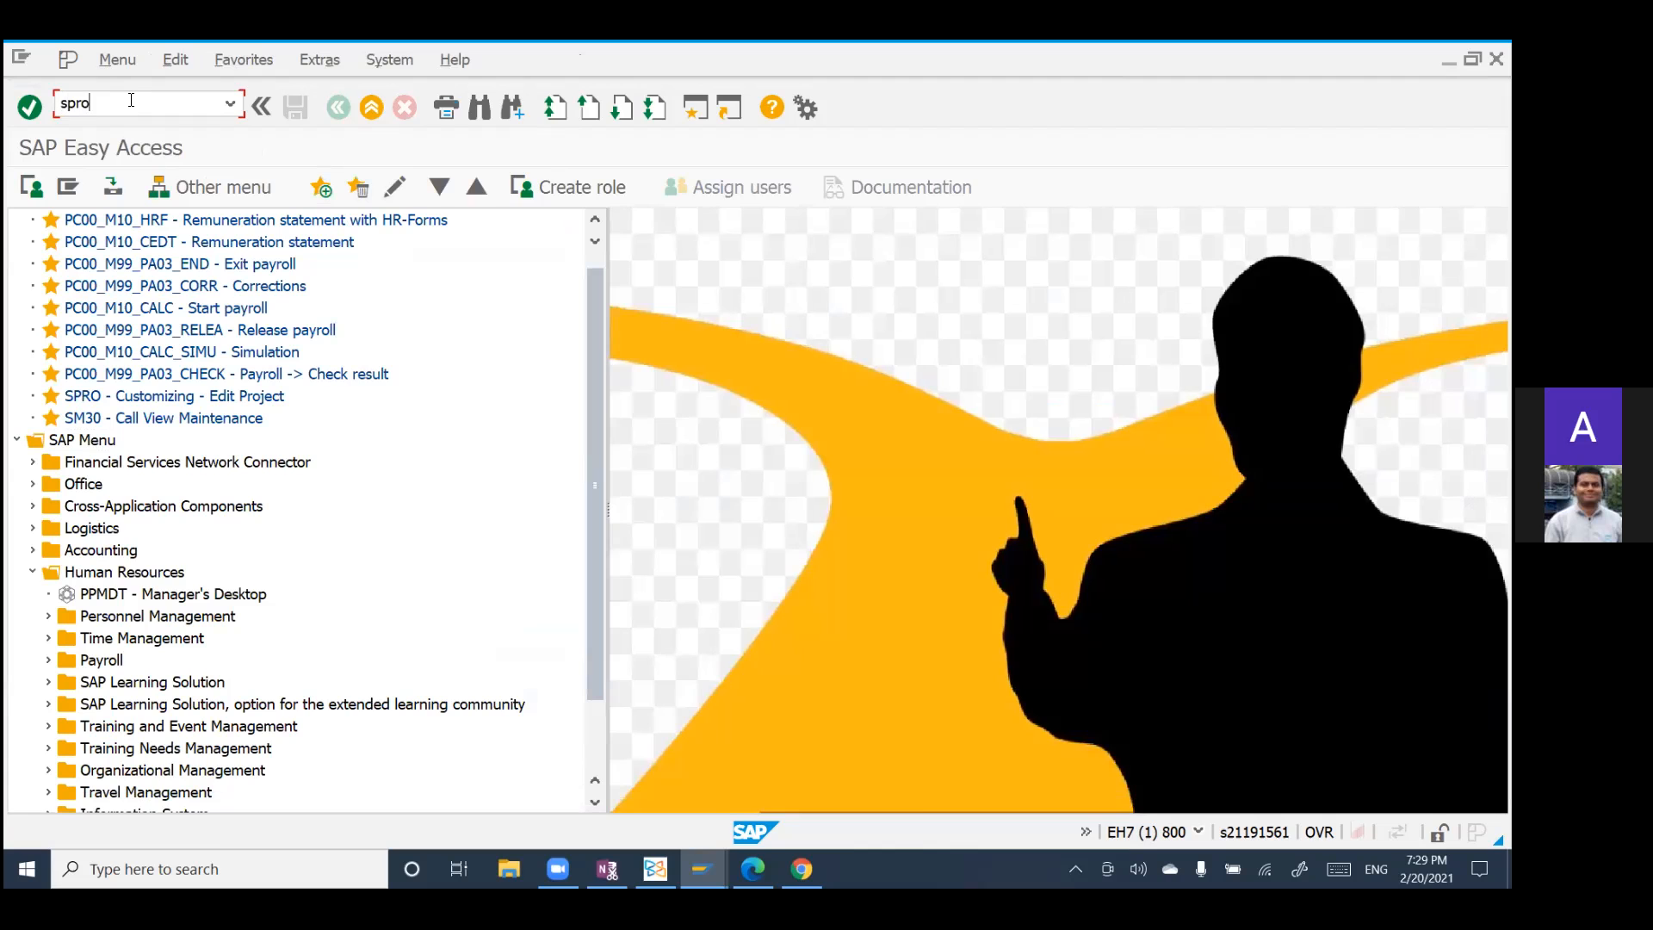
pyautogui.press('Return')
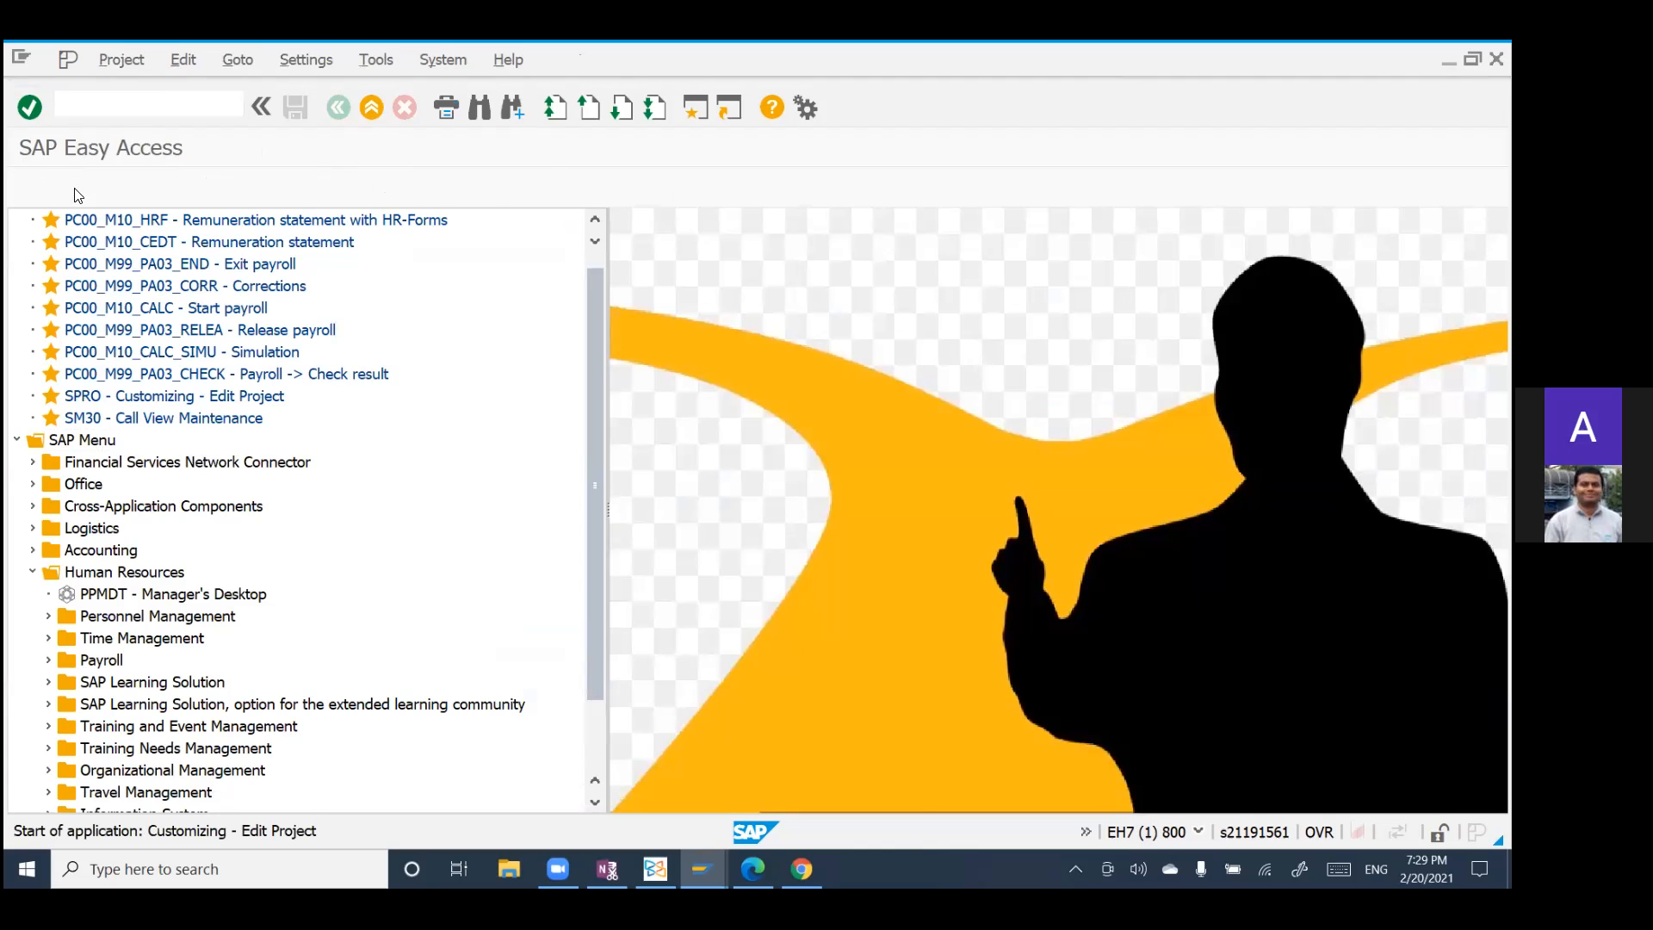
pyautogui.press('F5')
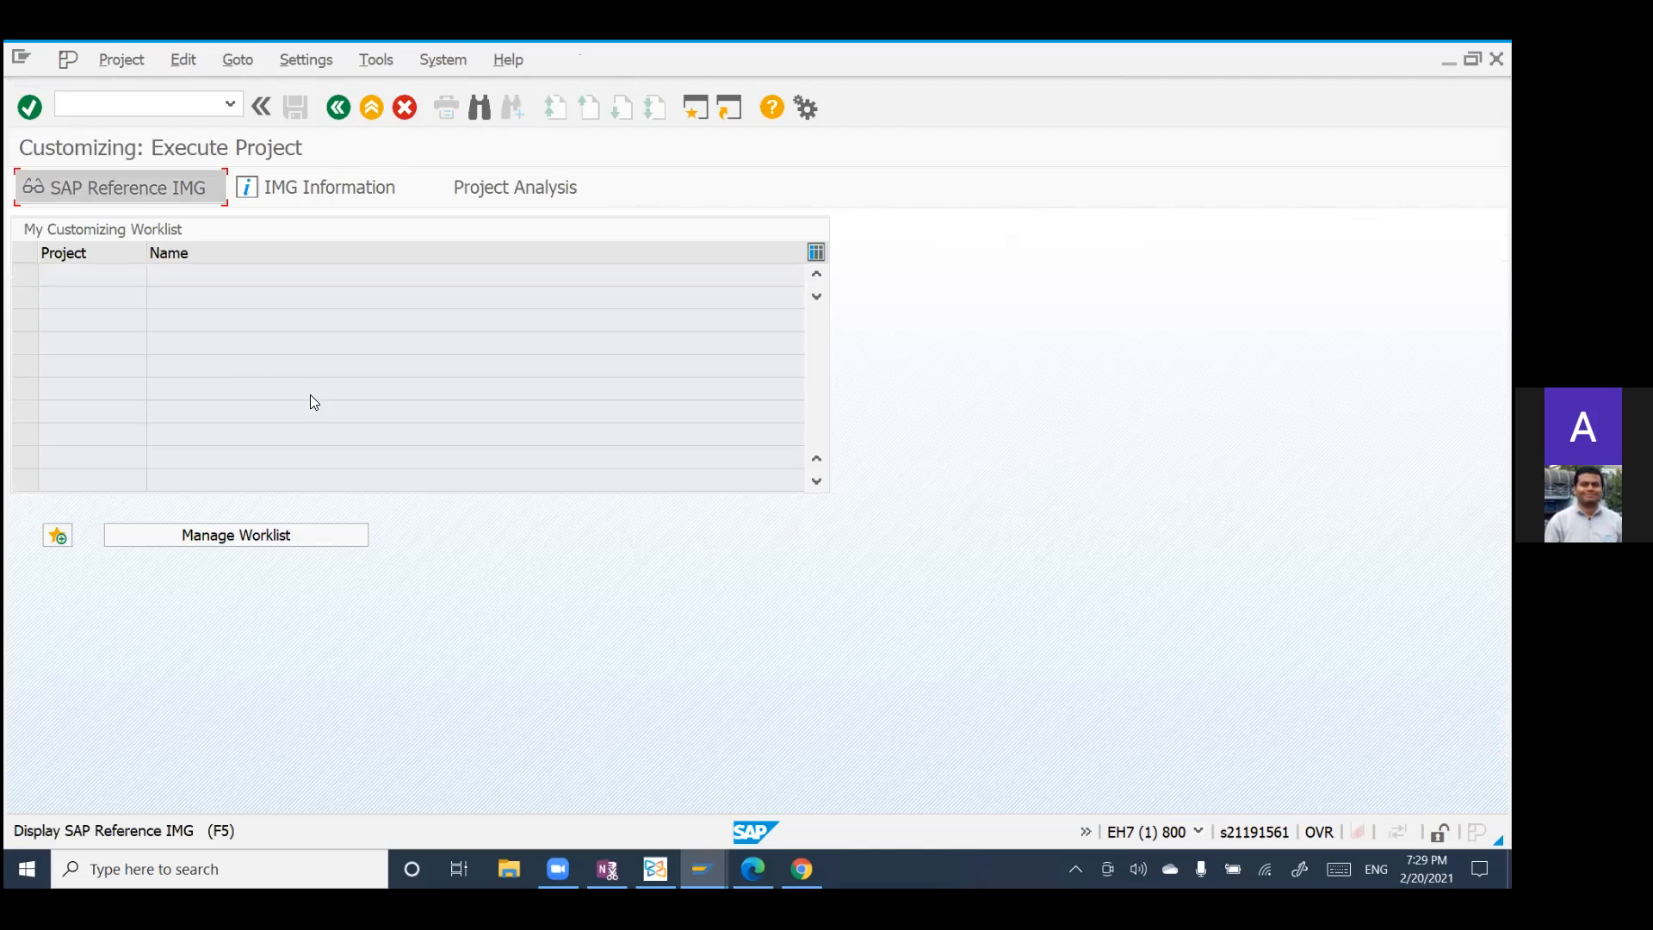
# Step: Expand Personnel Management in the IMG structure and its Benefits node
pyautogui.scroll(-2, 312, 407)
pyautogui.scroll(-8, 312, 406)
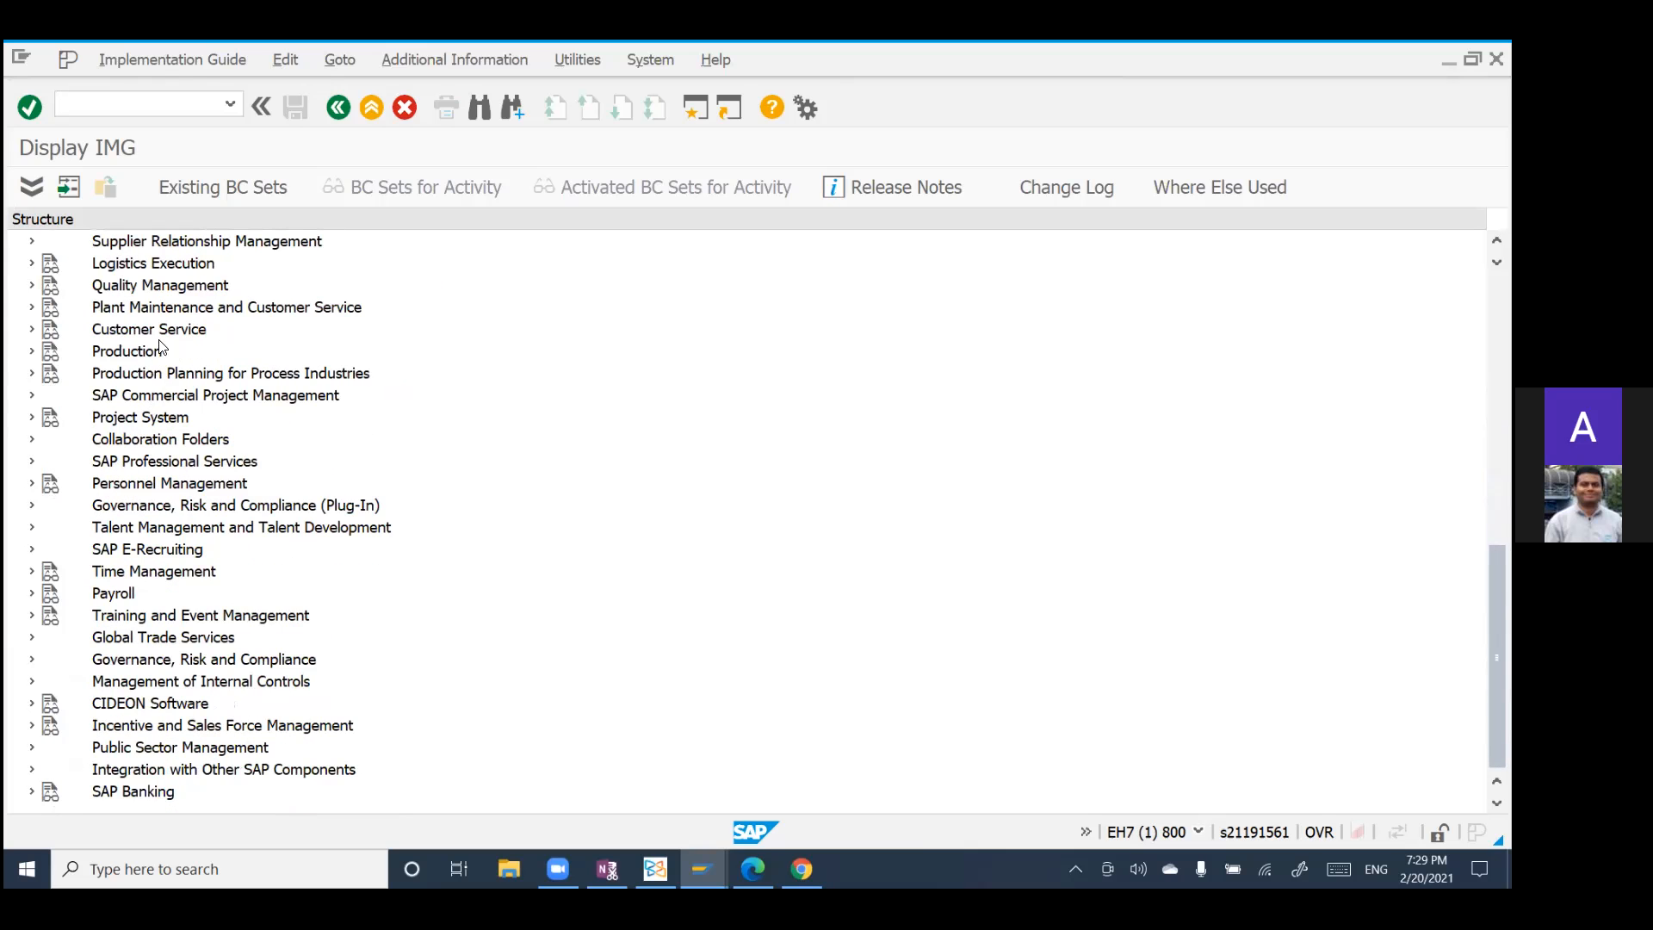
pyautogui.click(34, 486)
pyautogui.click(48, 483)
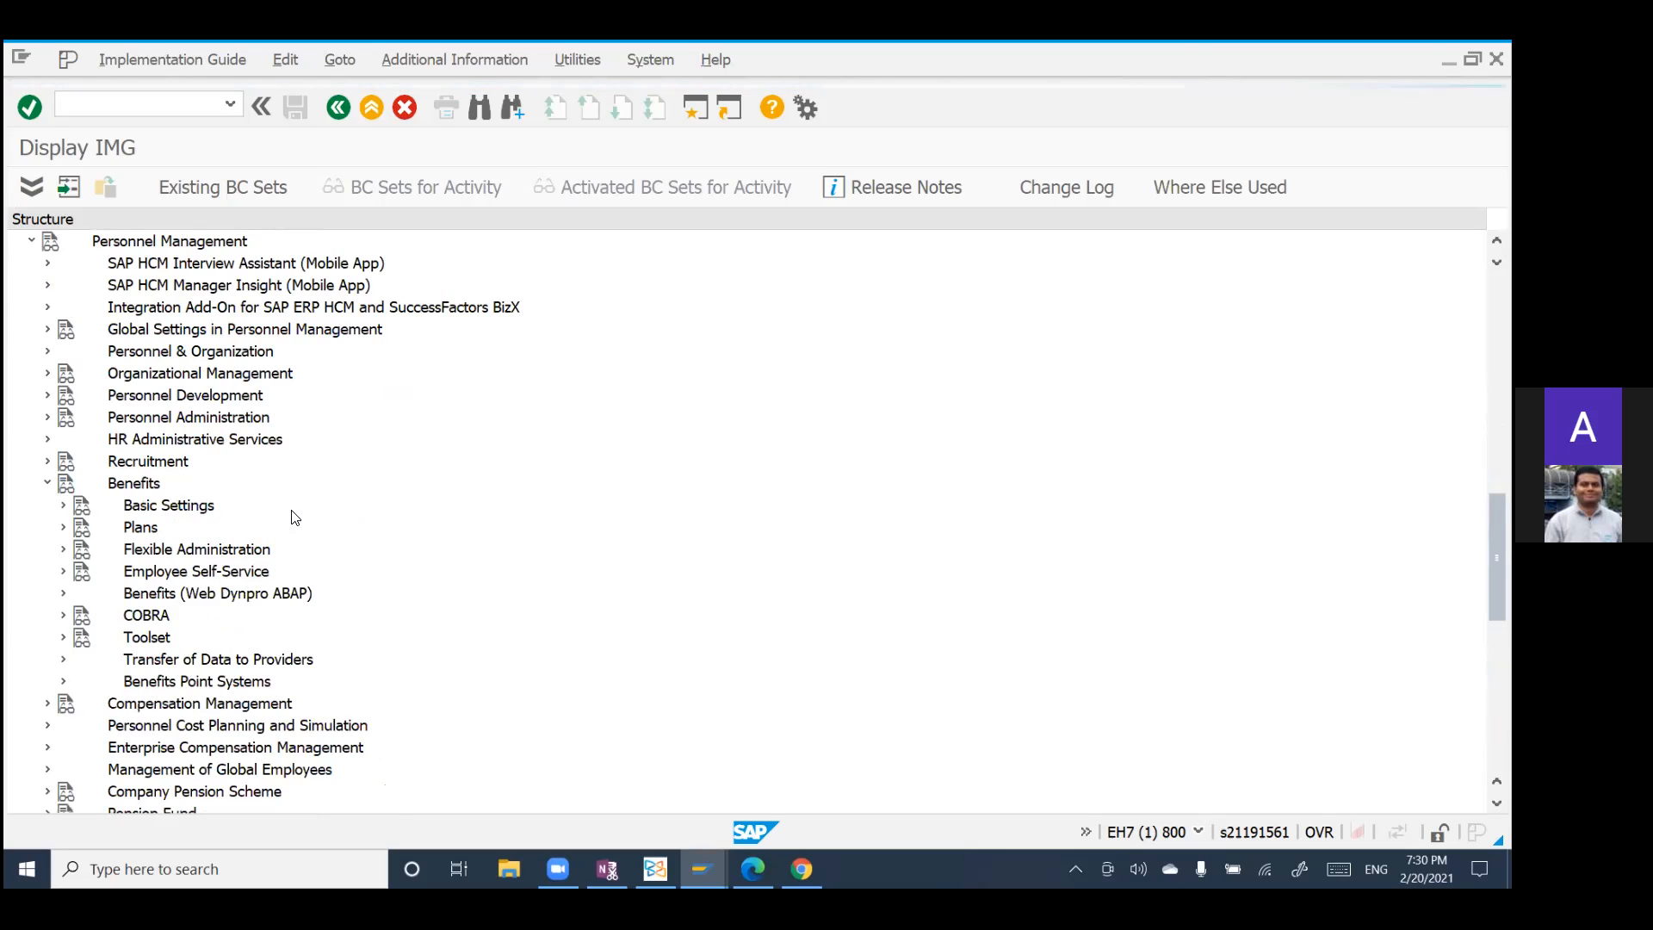
pyautogui.scroll(-2, 295, 515)
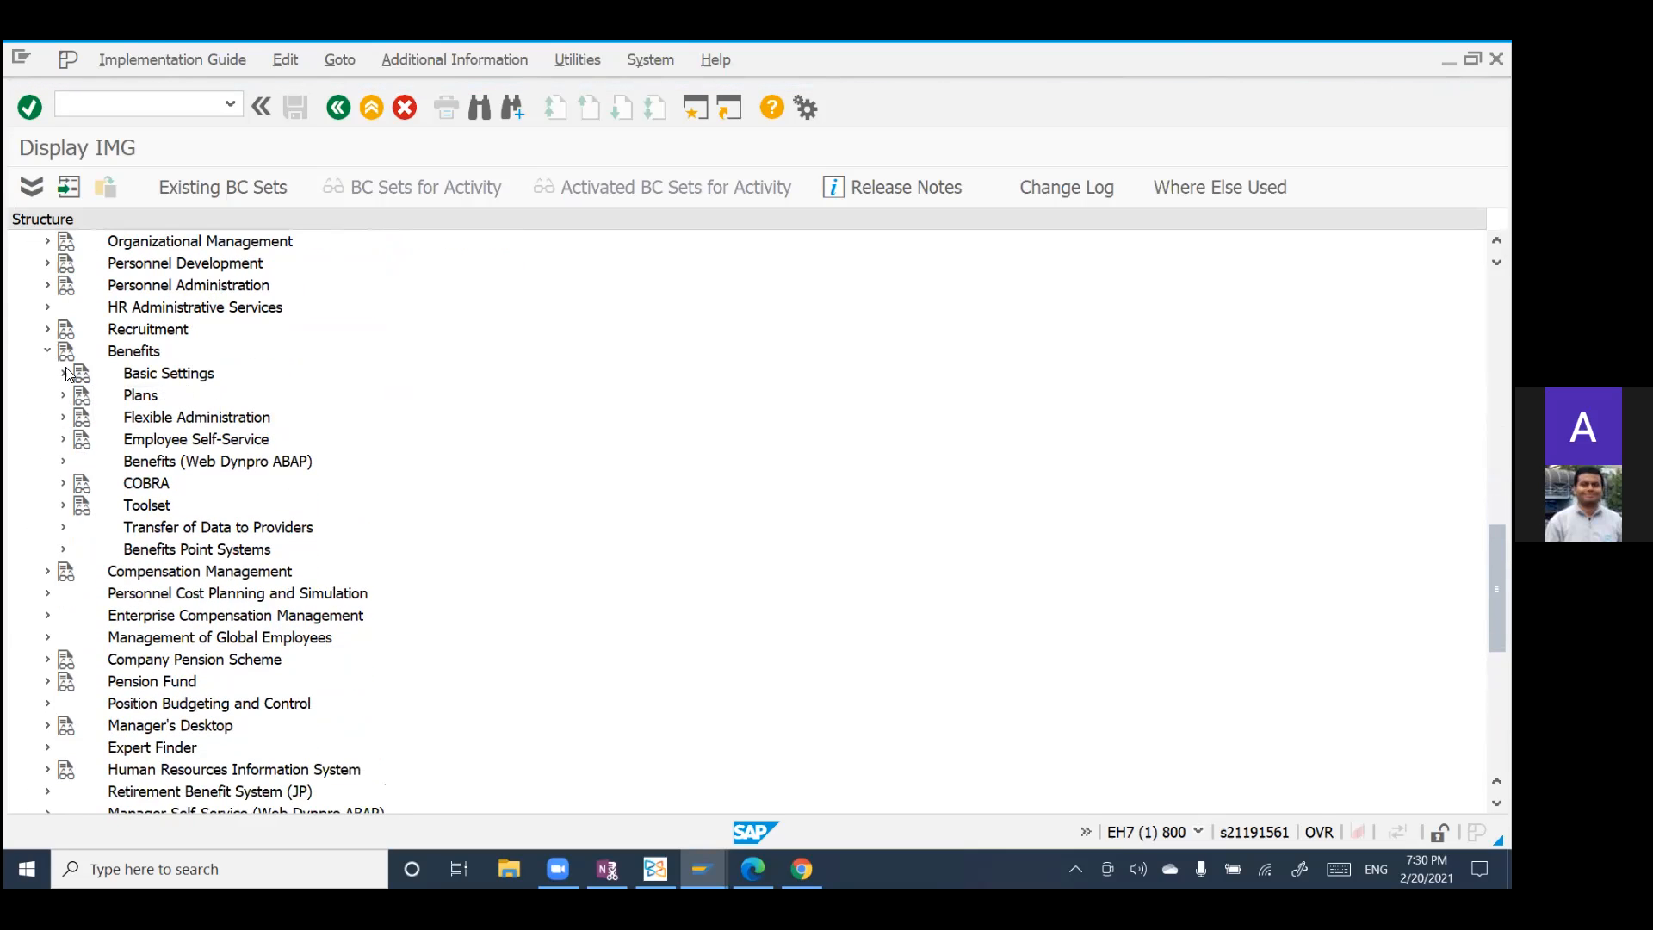
# Step: Expand Basic Settings under Benefits and open the Define Benefit Providers activity
pyautogui.click(63, 374)
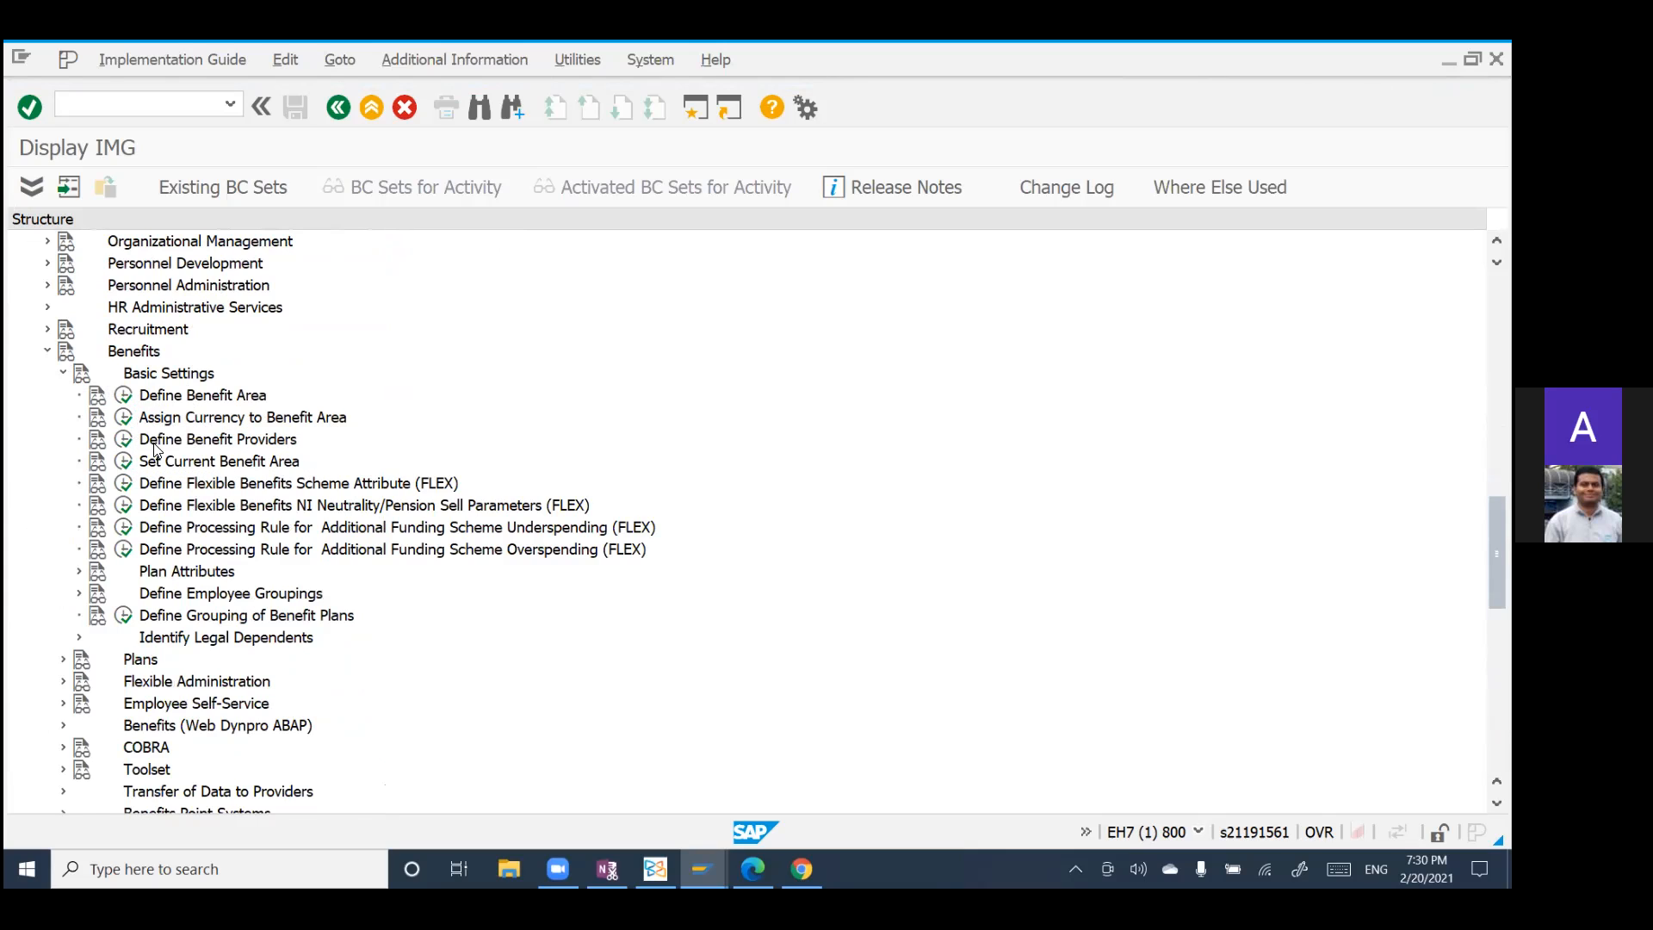
pyautogui.scroll(-1, 155, 448)
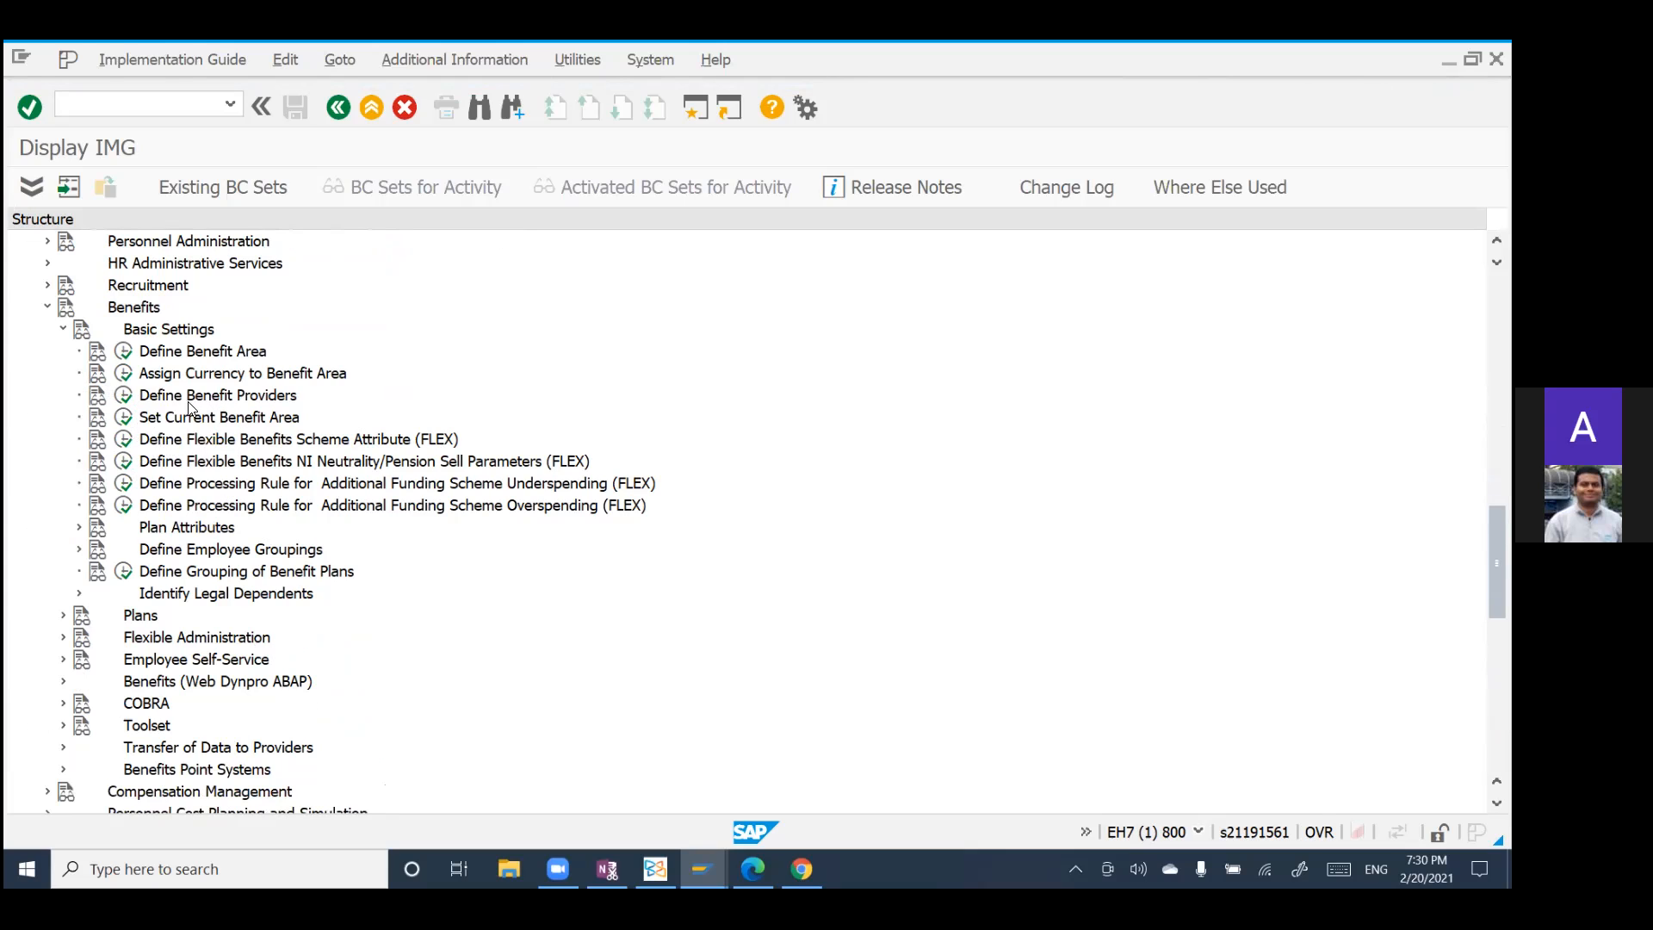
pyautogui.scroll(-1, 189, 408)
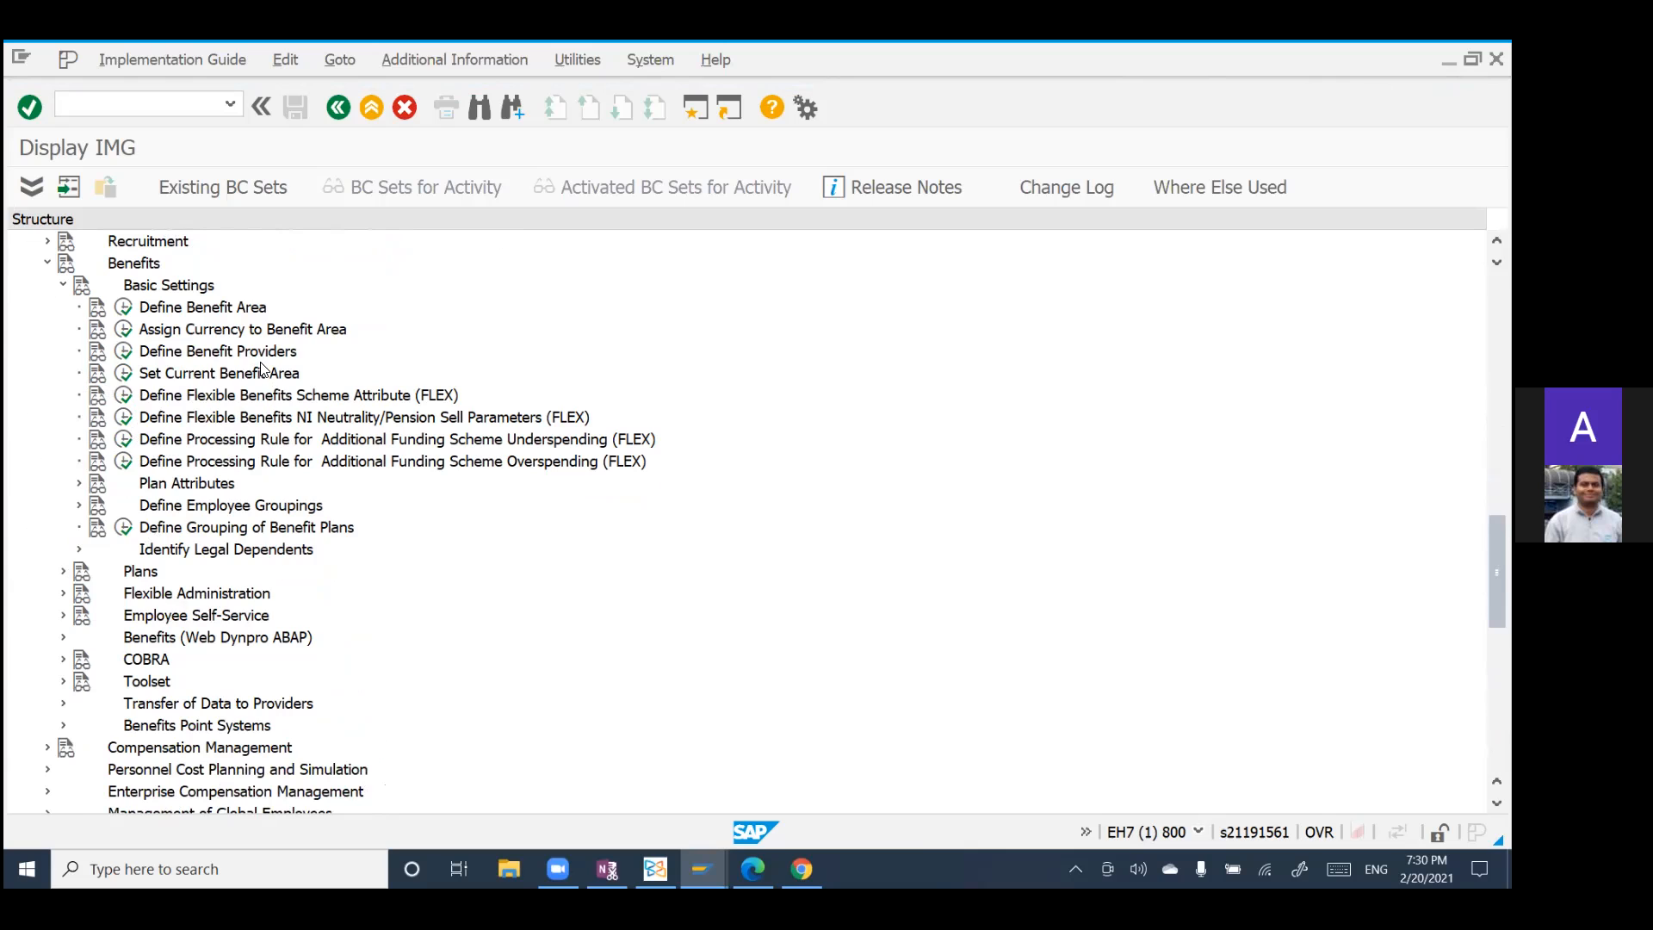
pyautogui.click(123, 350)
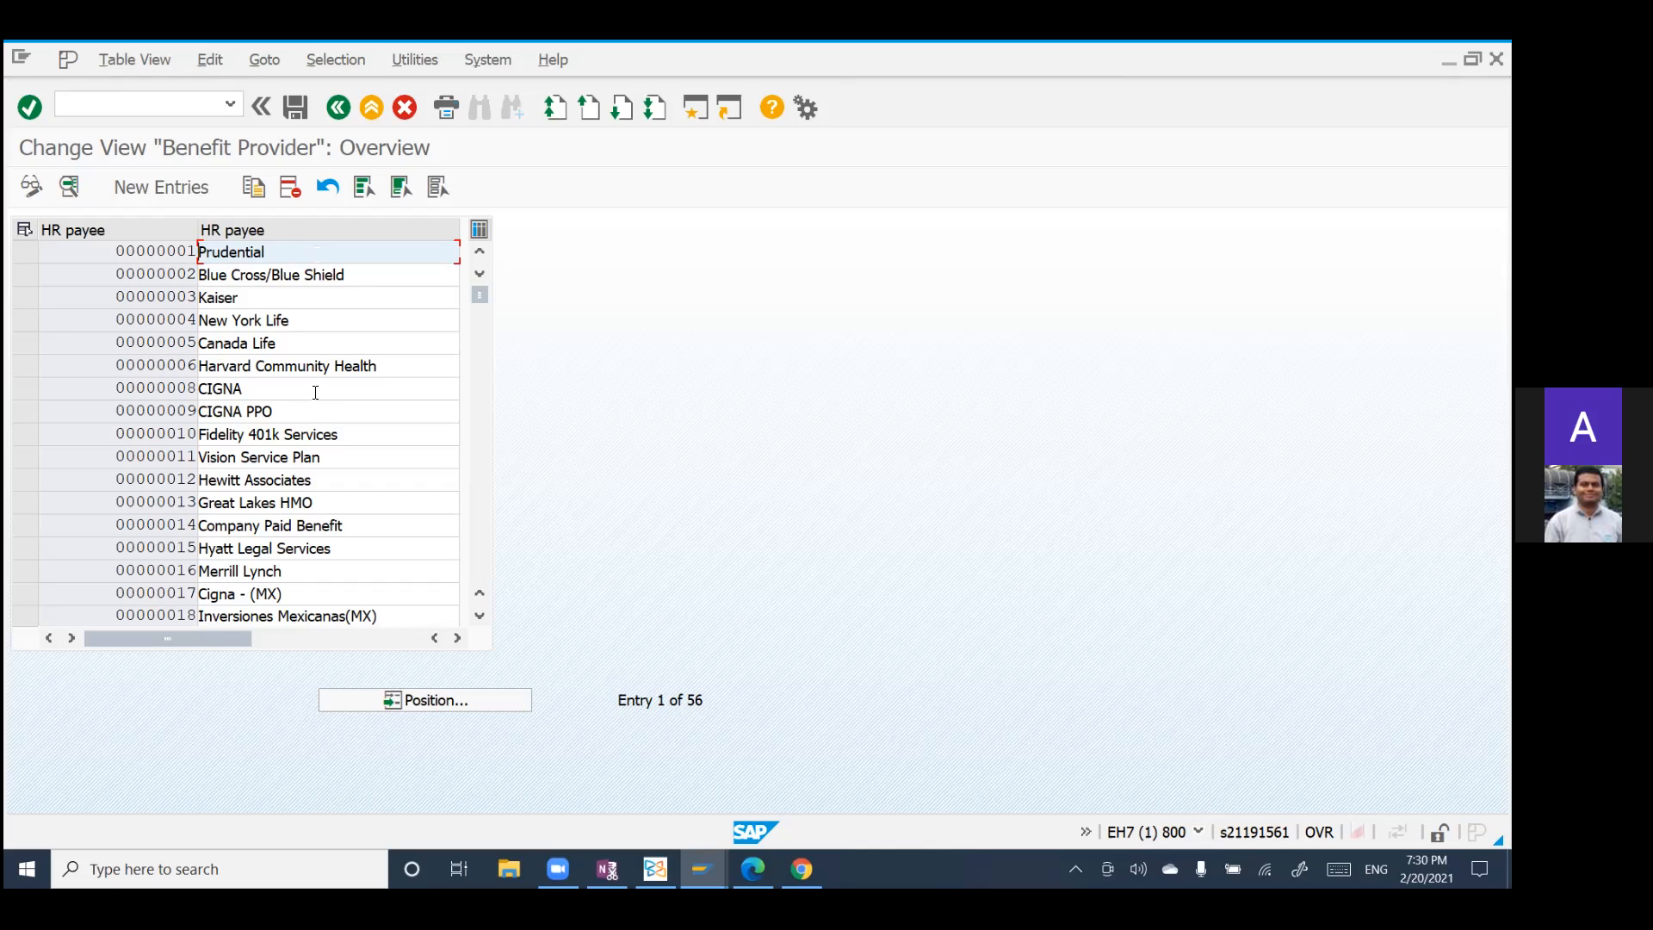
# Step: Review the list of HR payees in the Benefit Provider table and return to the IMG structure
pyautogui.scroll(-1, 317, 395)
pyautogui.scroll(-1, 317, 395)
pyautogui.scroll(1, 317, 396)
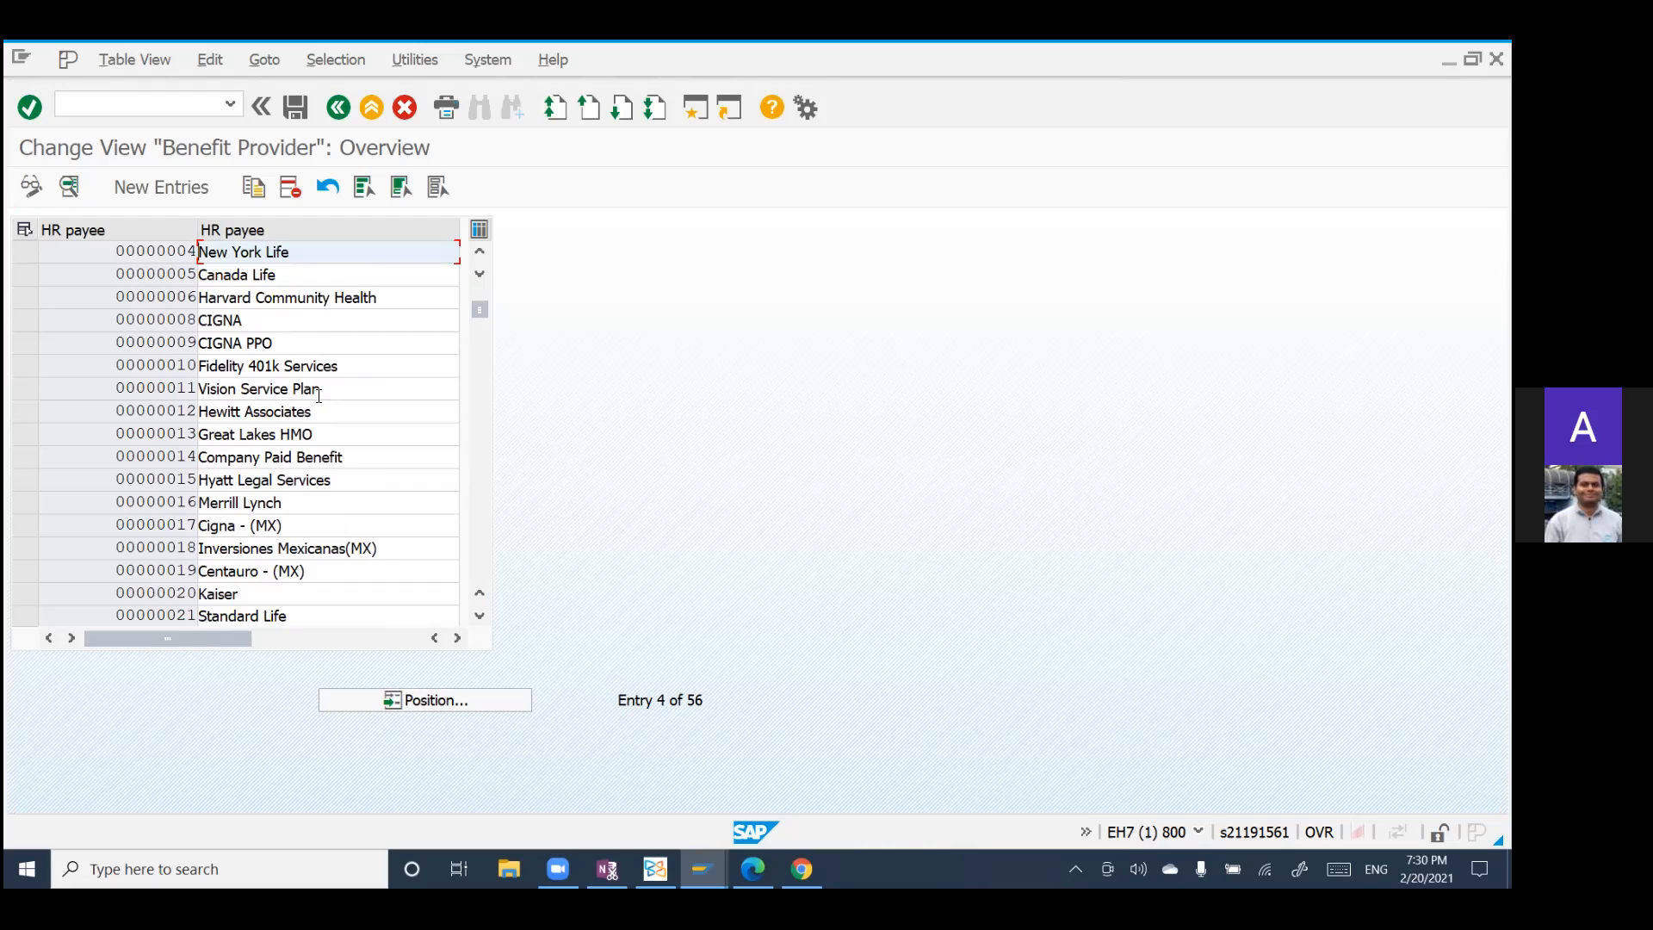
pyautogui.scroll(1, 319, 396)
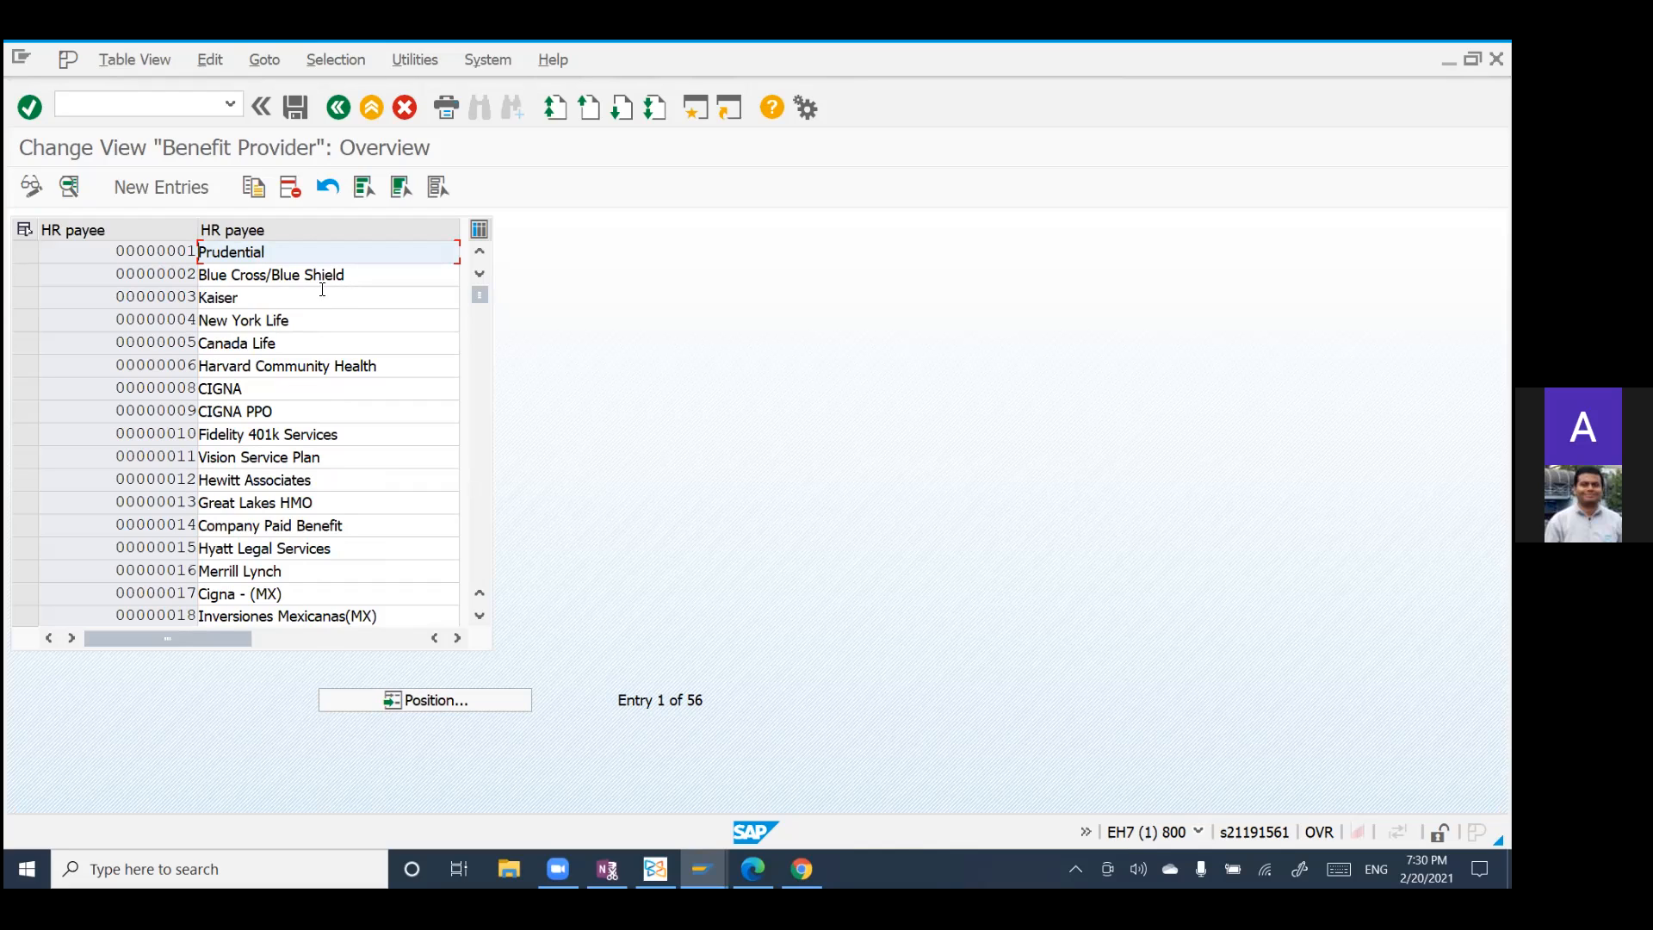
pyautogui.click(337, 108)
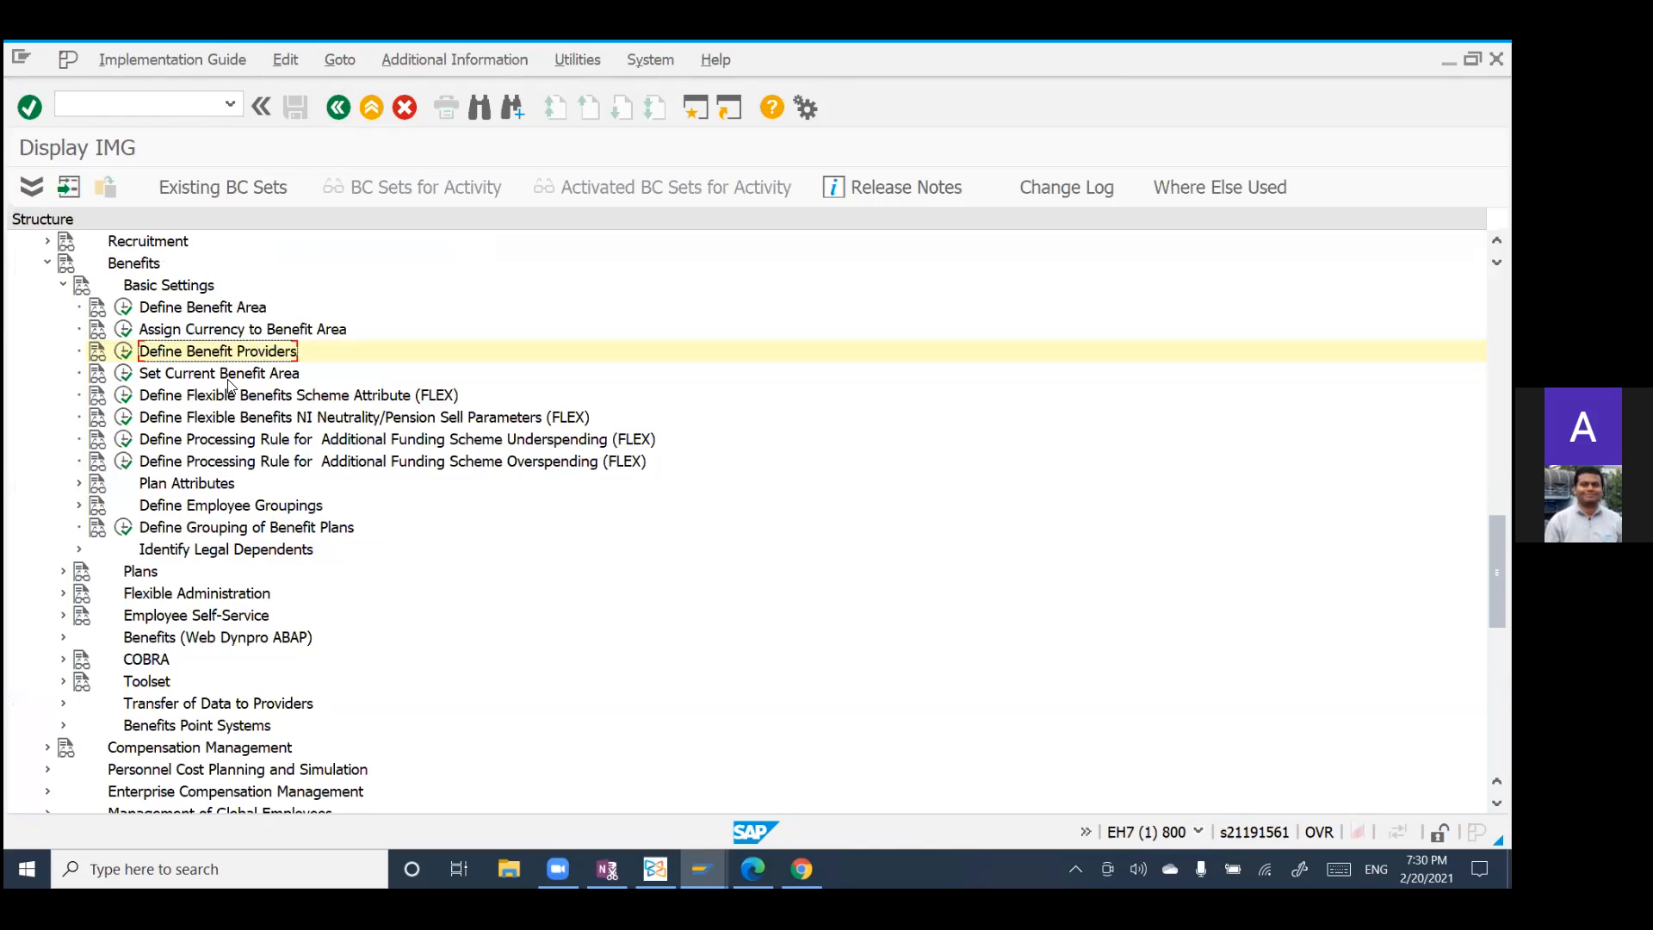
# Step: Expand the Plans and Flexible Administration nodes under Benefits
pyautogui.click(64, 572)
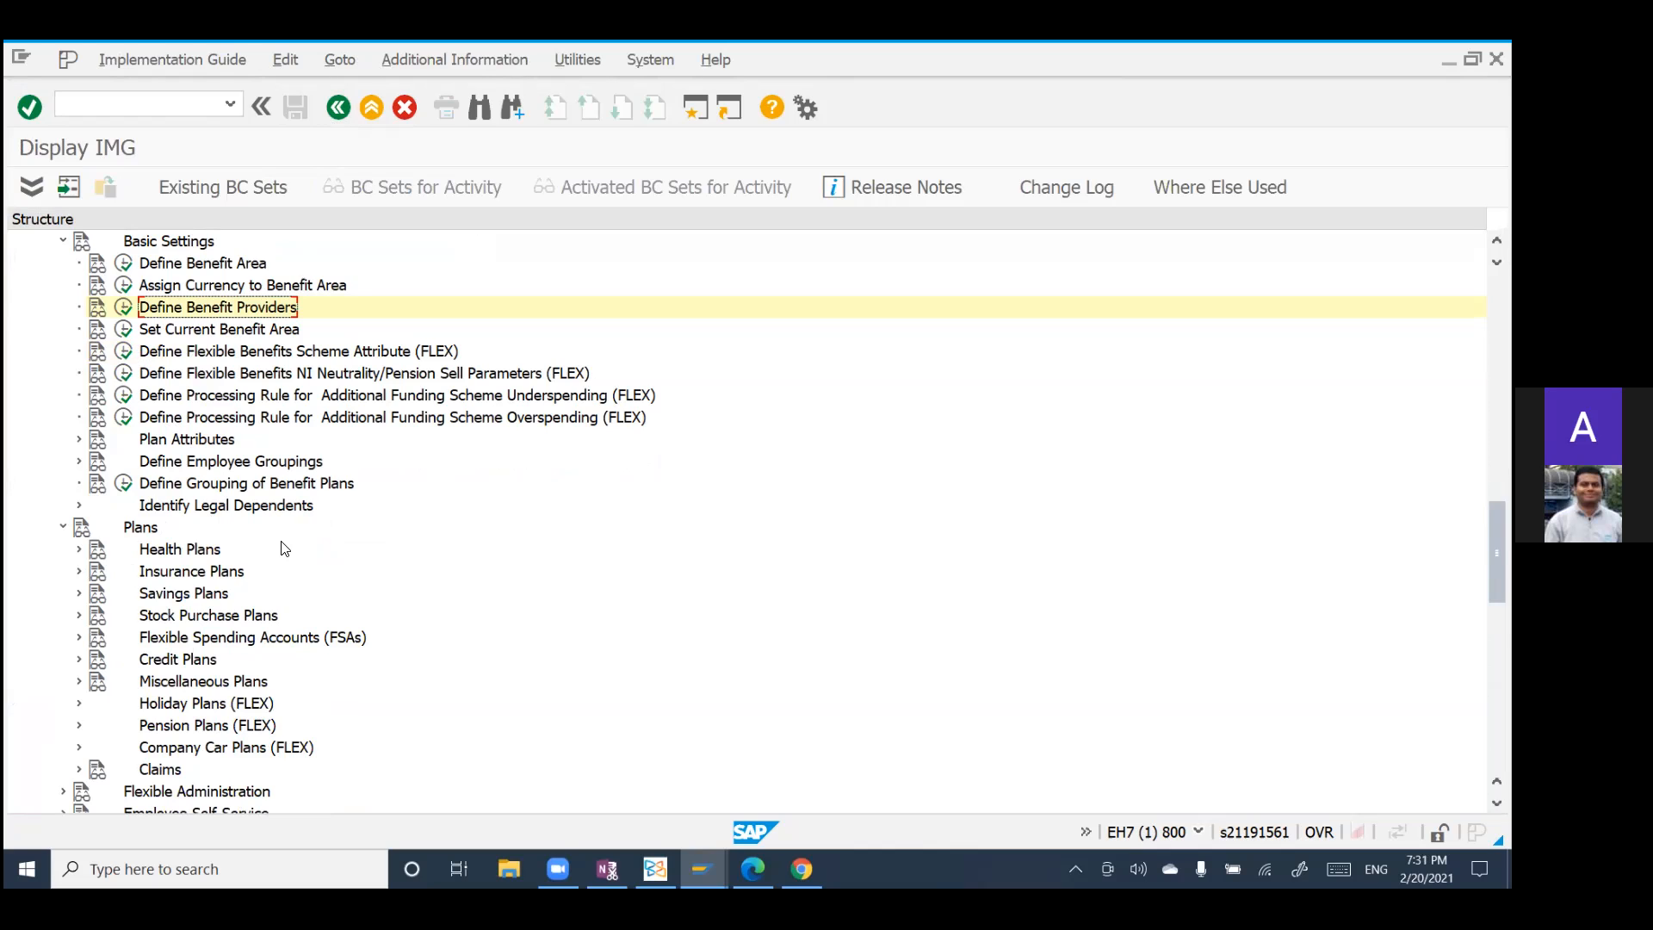
pyautogui.scroll(-1, 26, 612)
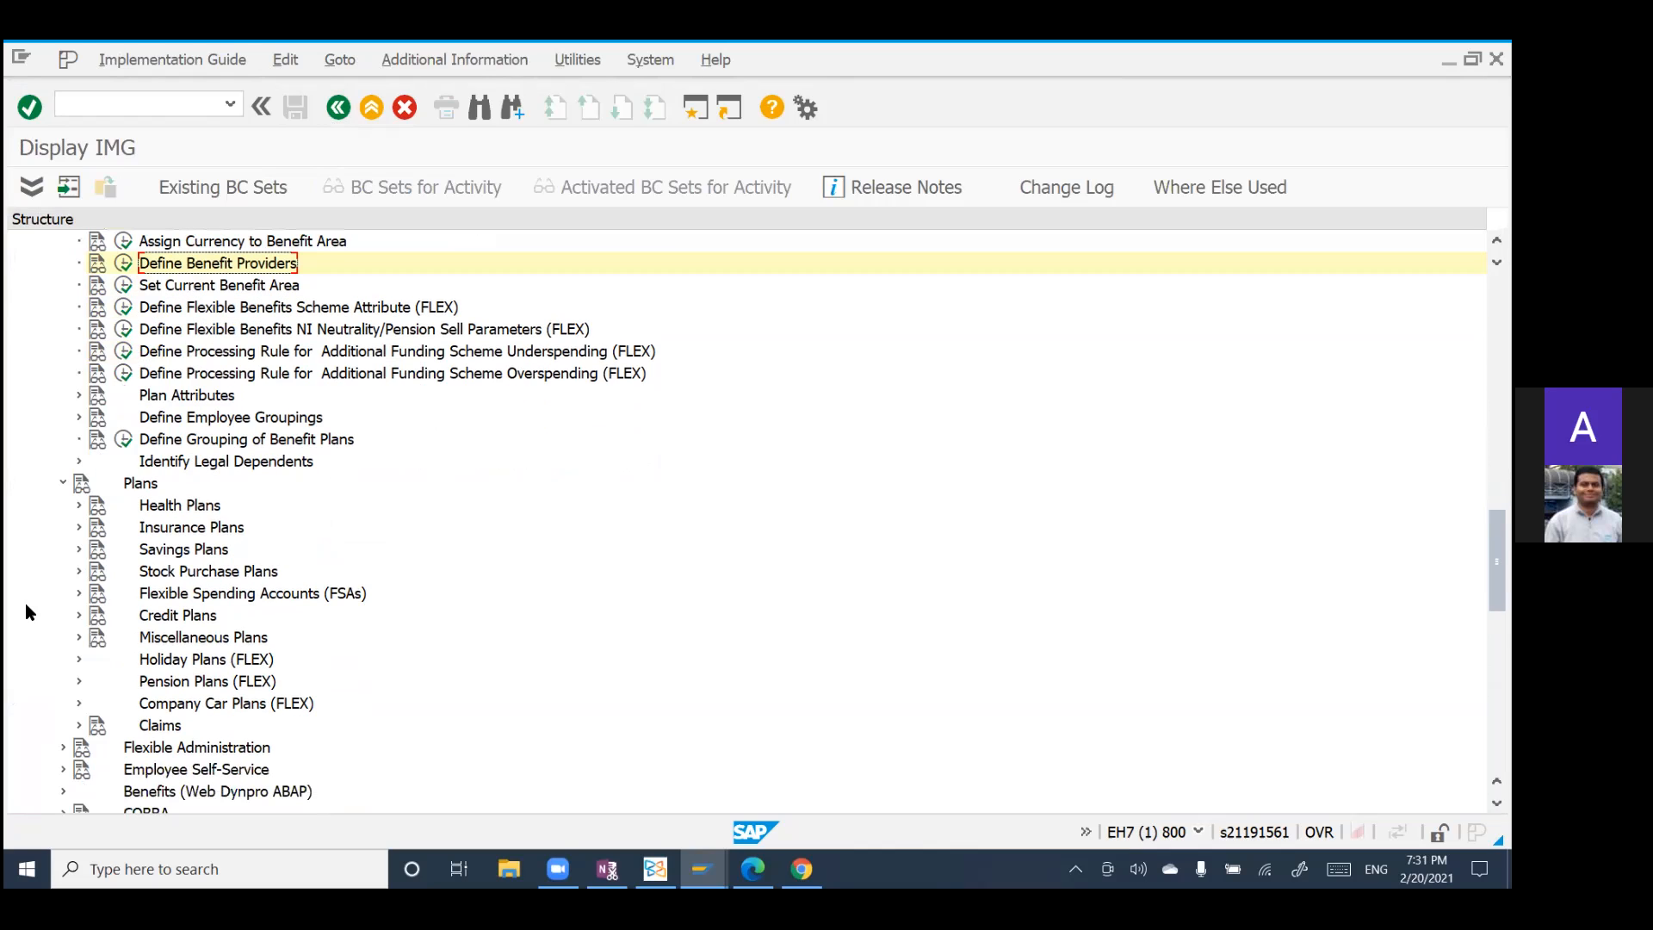
pyautogui.scroll(-1, 25, 612)
pyautogui.click(64, 725)
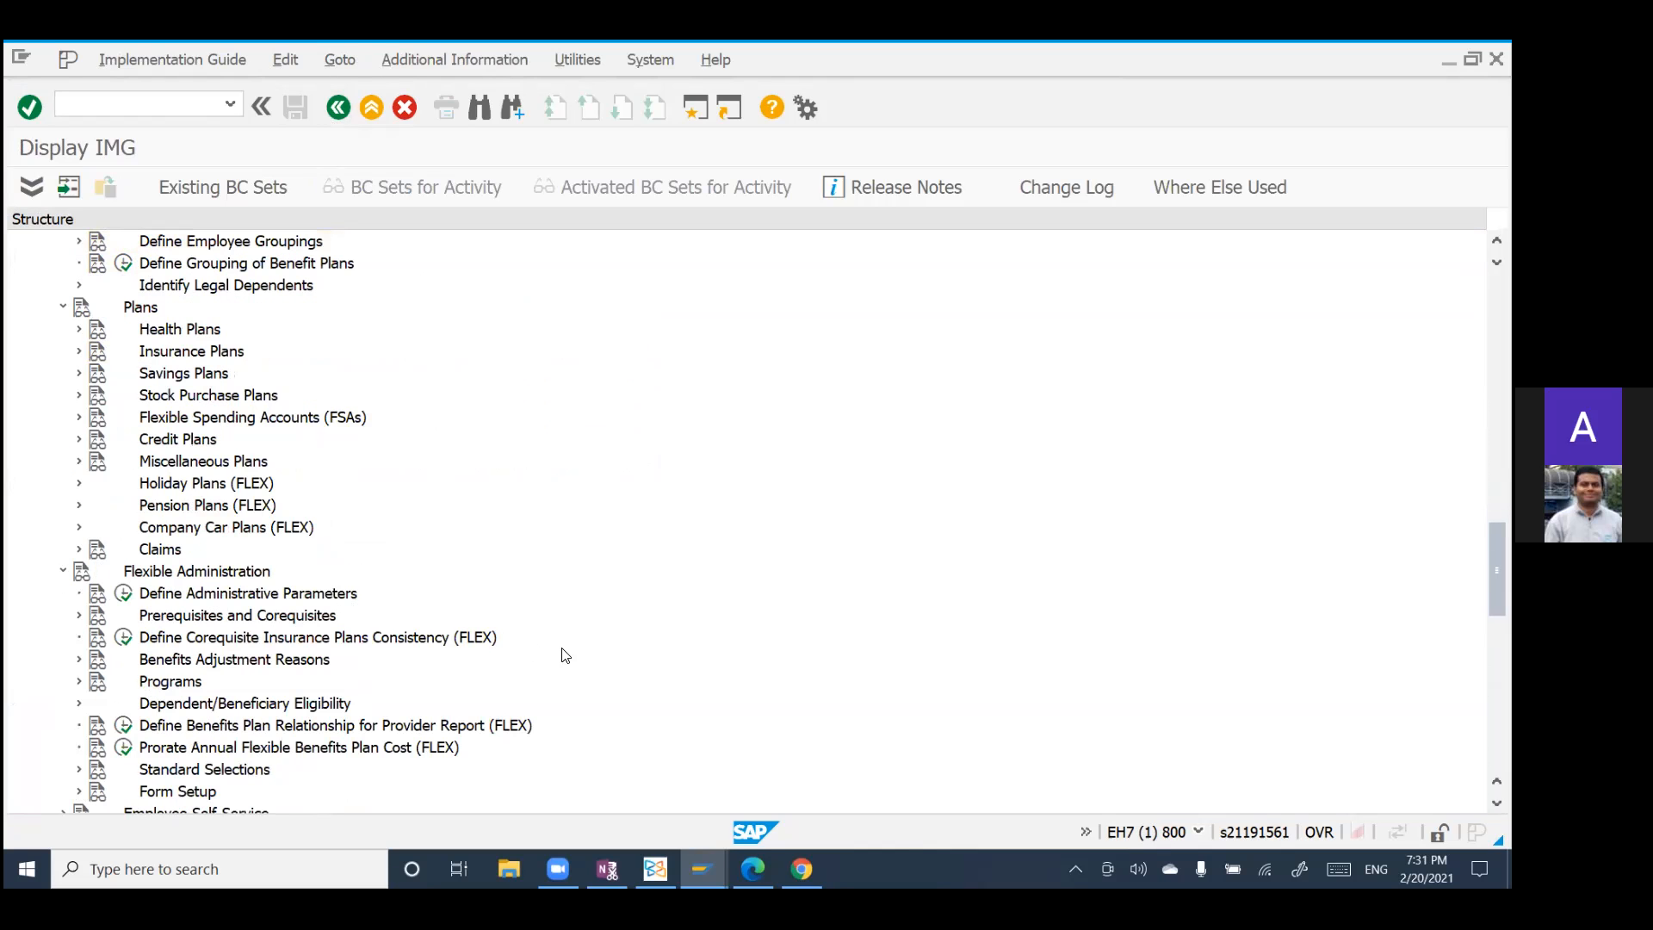
# Step: Examine the configuration activities under Basic Settings, Plans and Flexible Administration, and the remaining Benefits nodes down to Benefits Point Systems
pyautogui.scroll(-2, 515, 638)
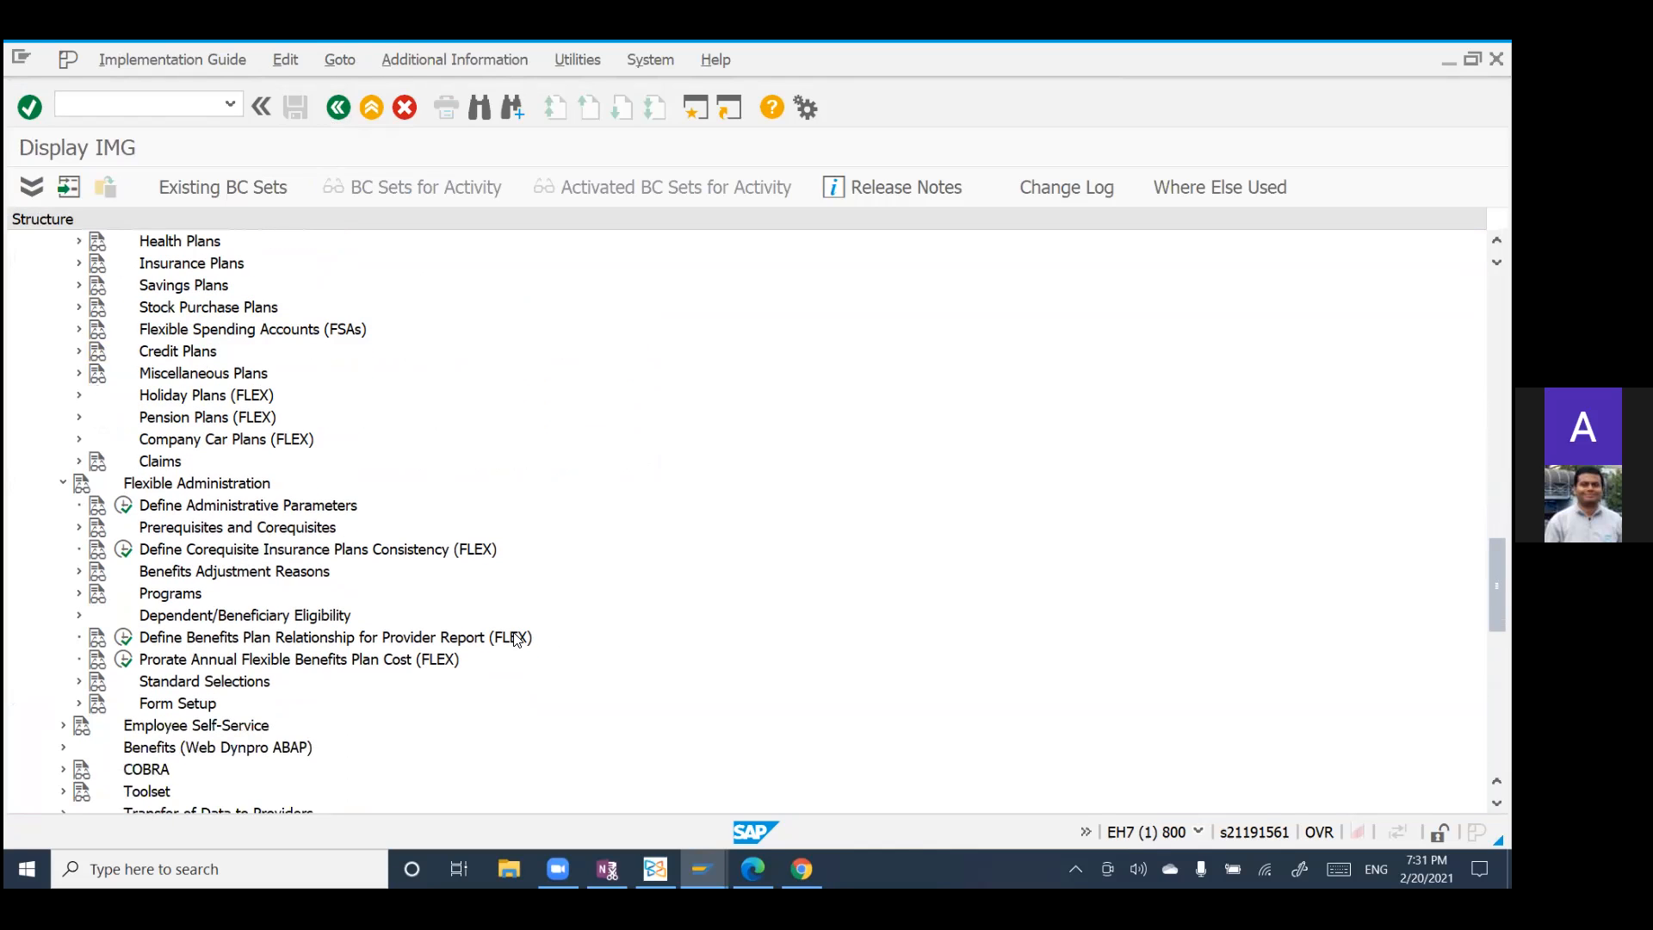
pyautogui.scroll(-1, 515, 637)
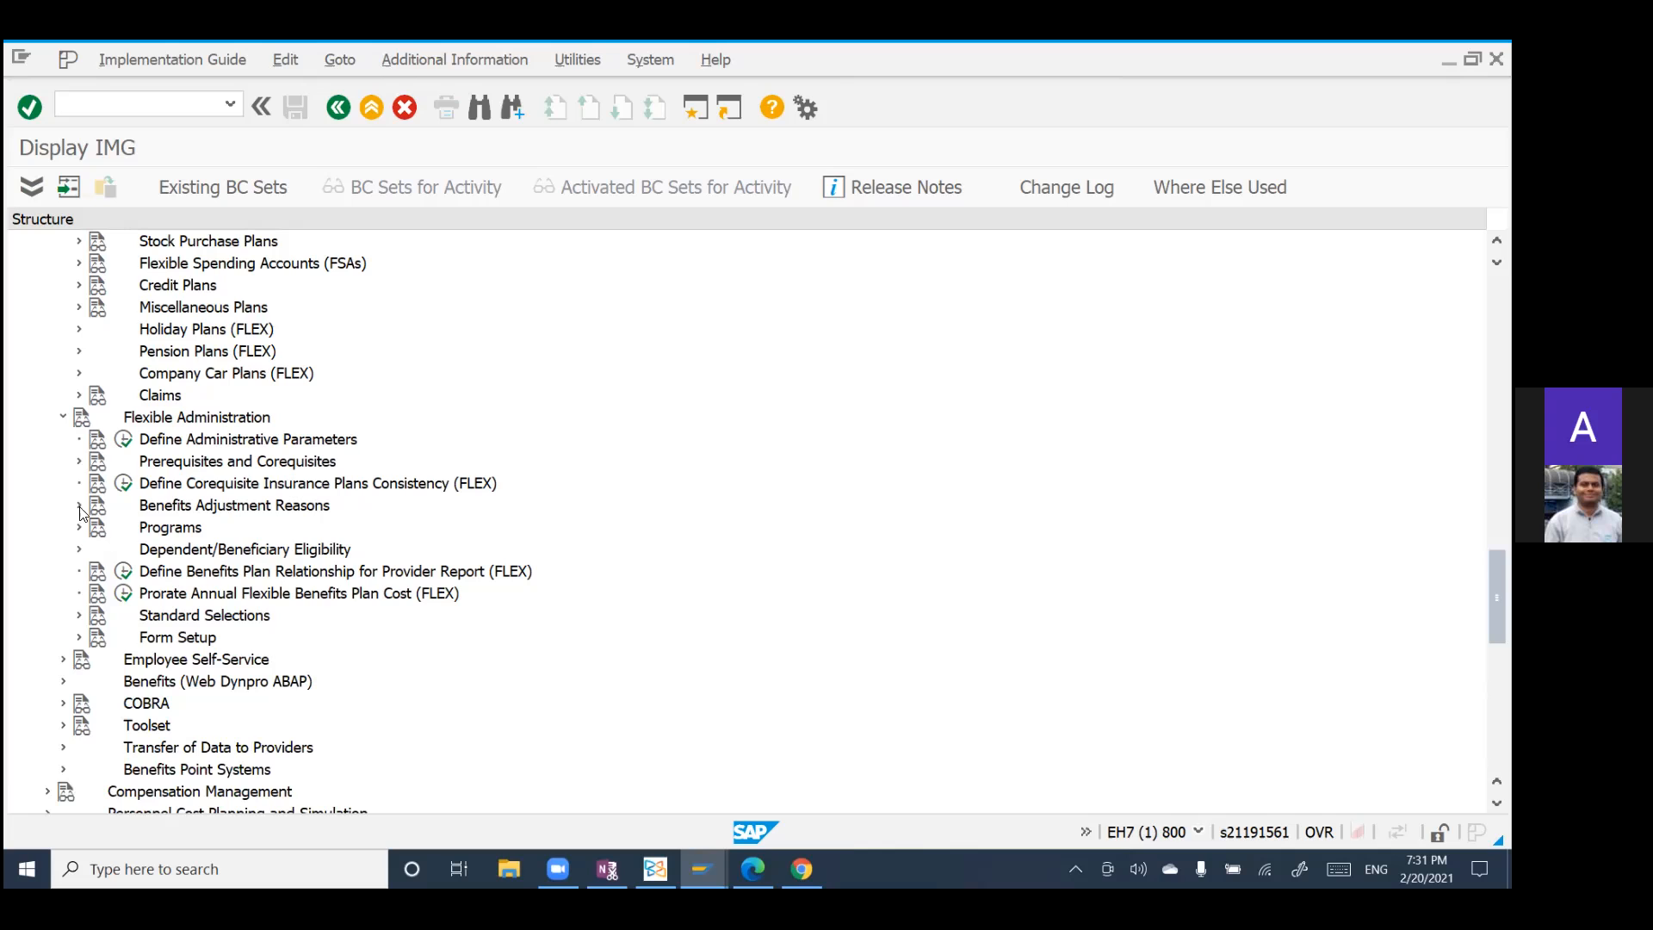
pyautogui.scroll(2, 231, 462)
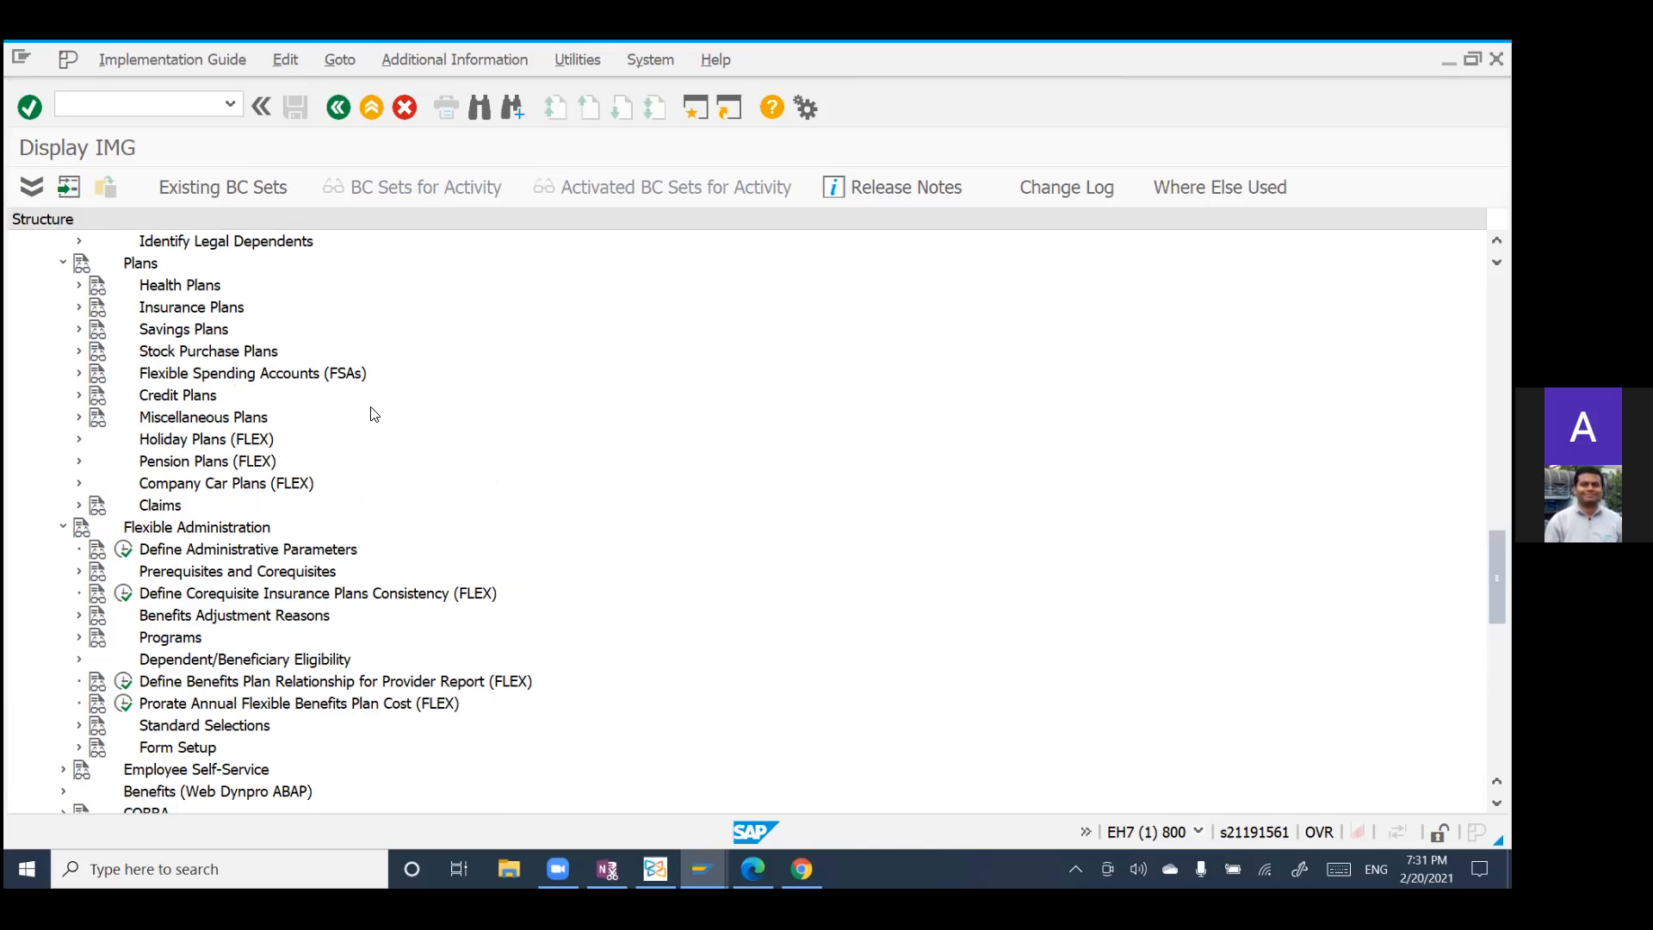
pyautogui.scroll(5, 374, 414)
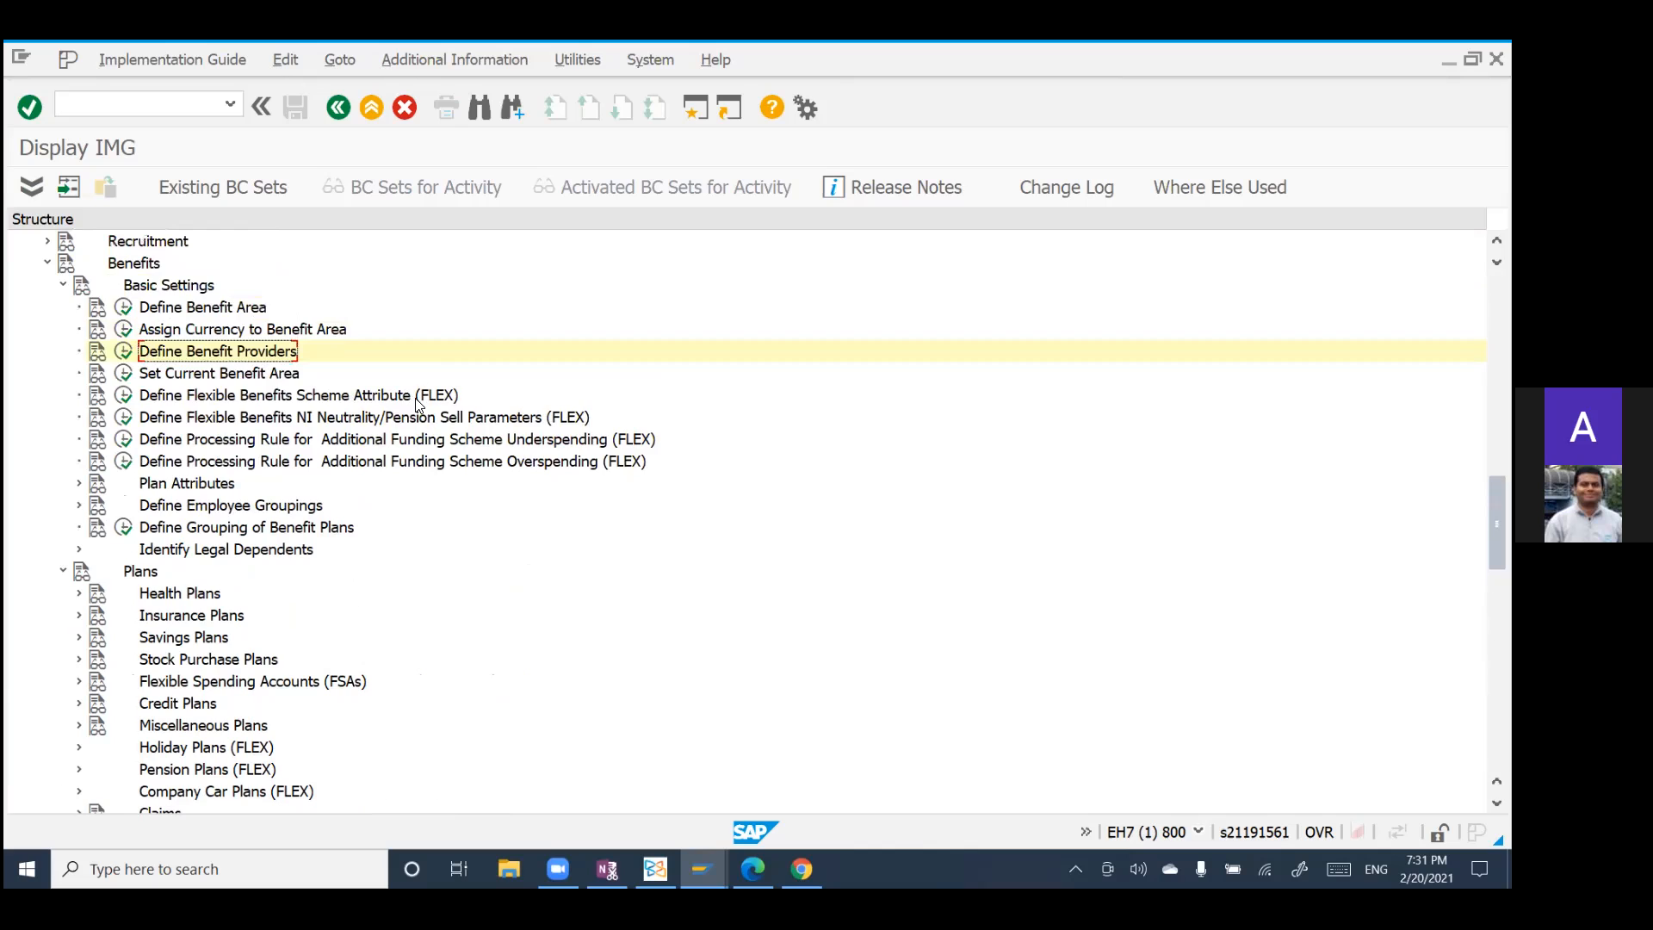
pyautogui.scroll(2, 419, 403)
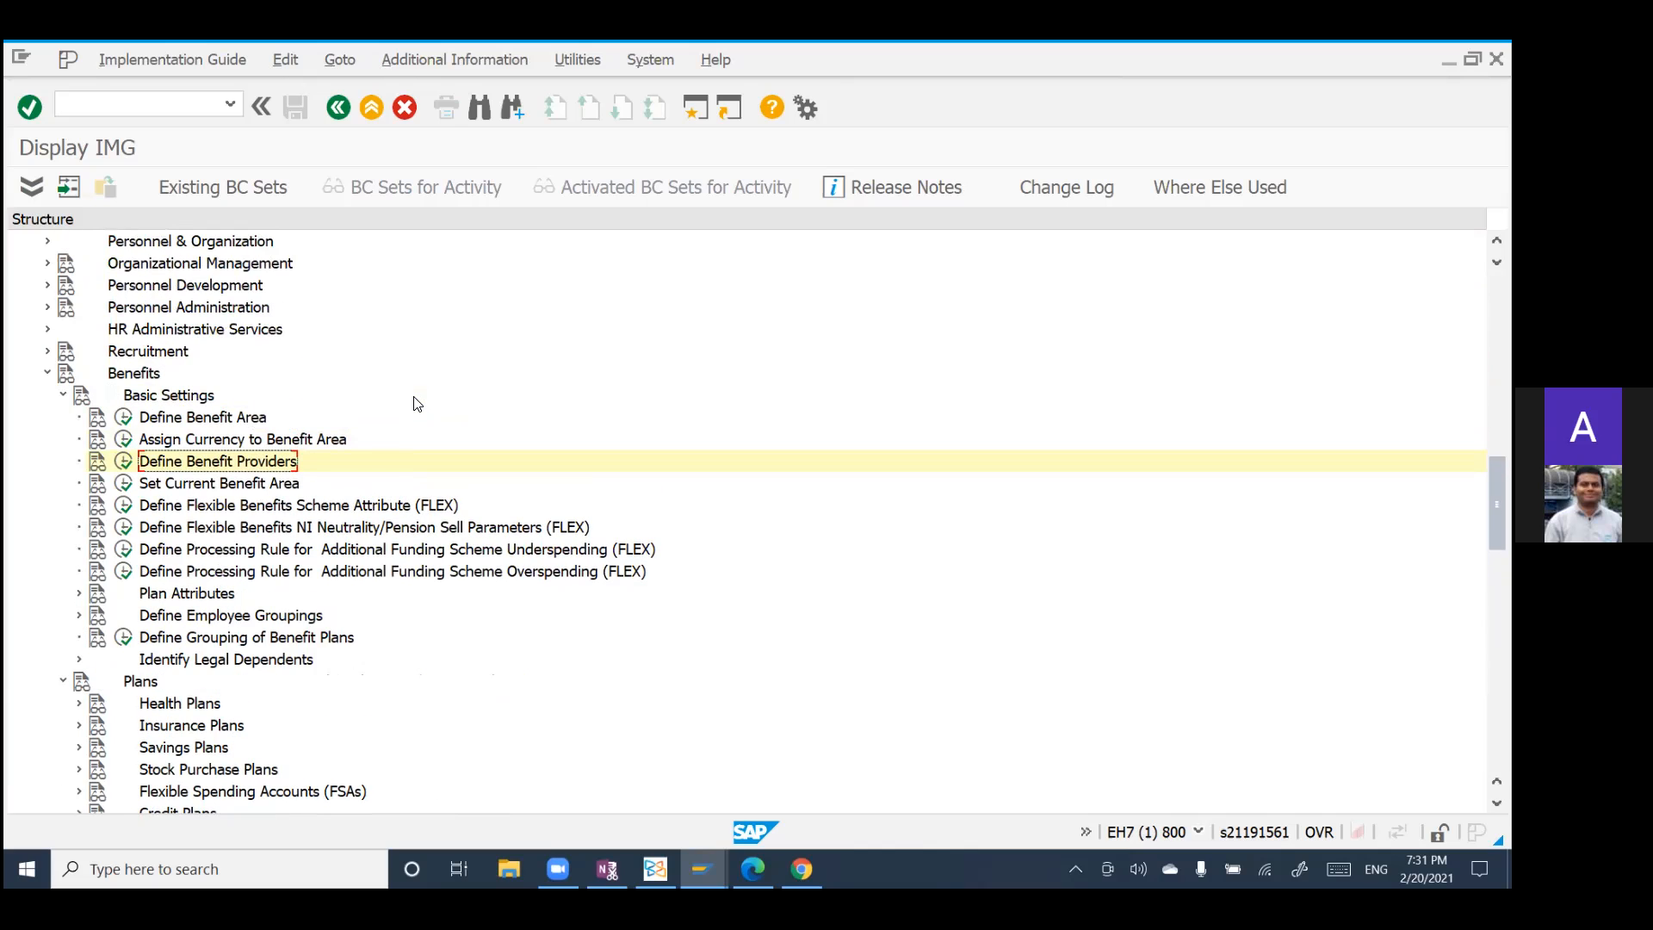
pyautogui.scroll(-6, 418, 404)
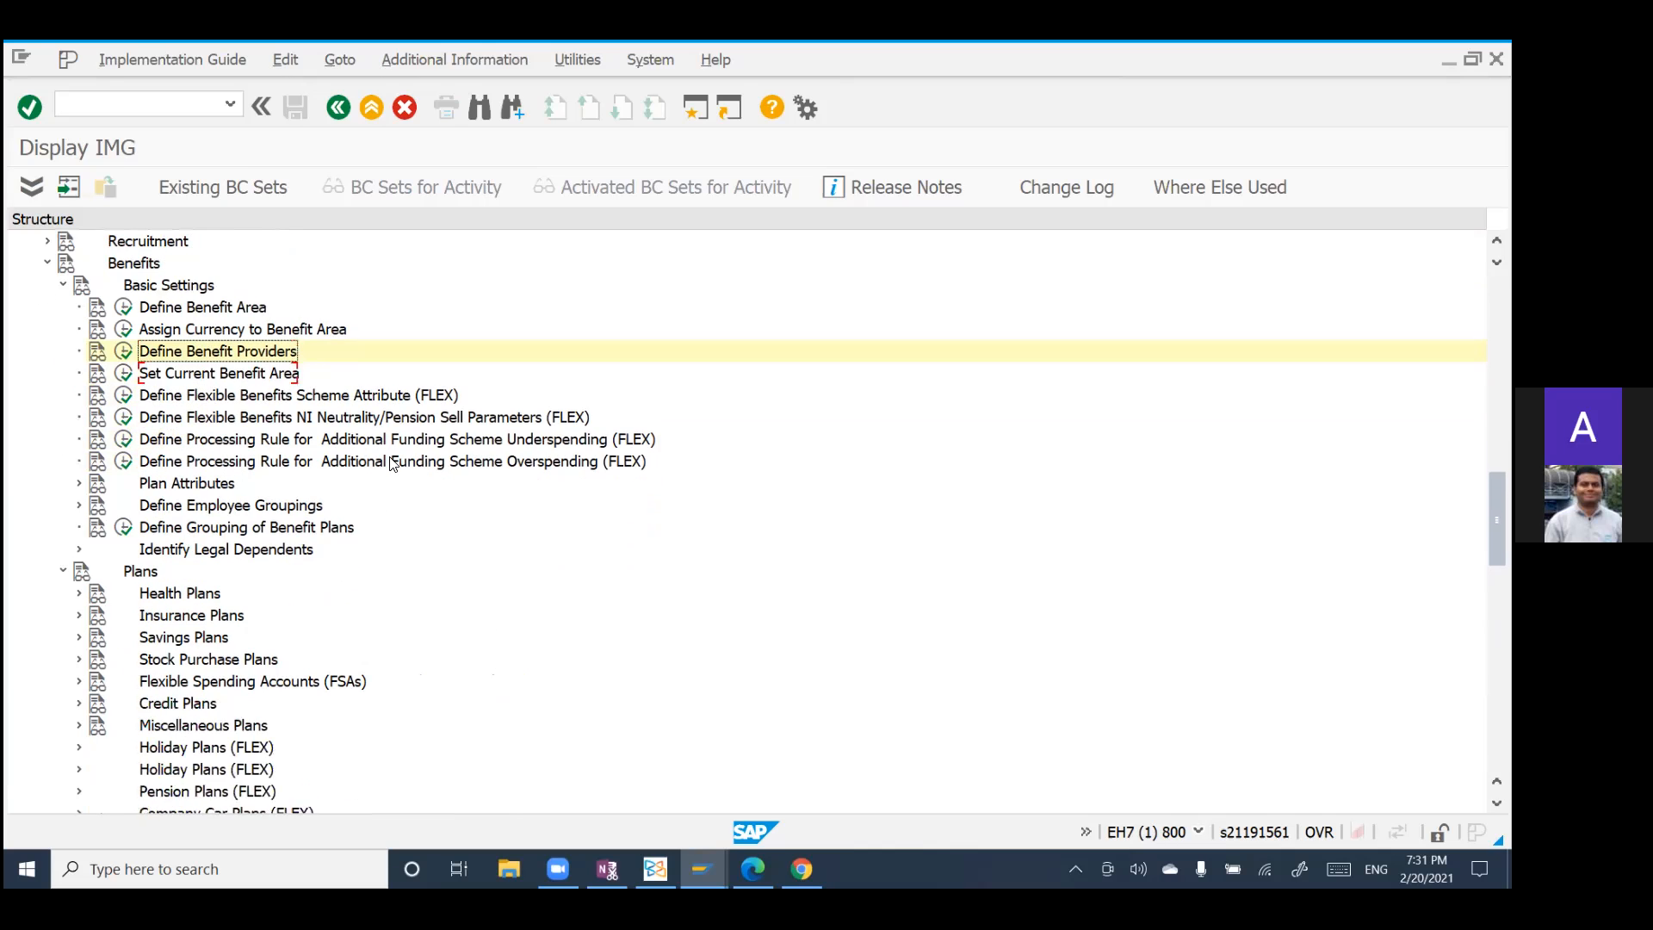
pyautogui.scroll(-1, 414, 485)
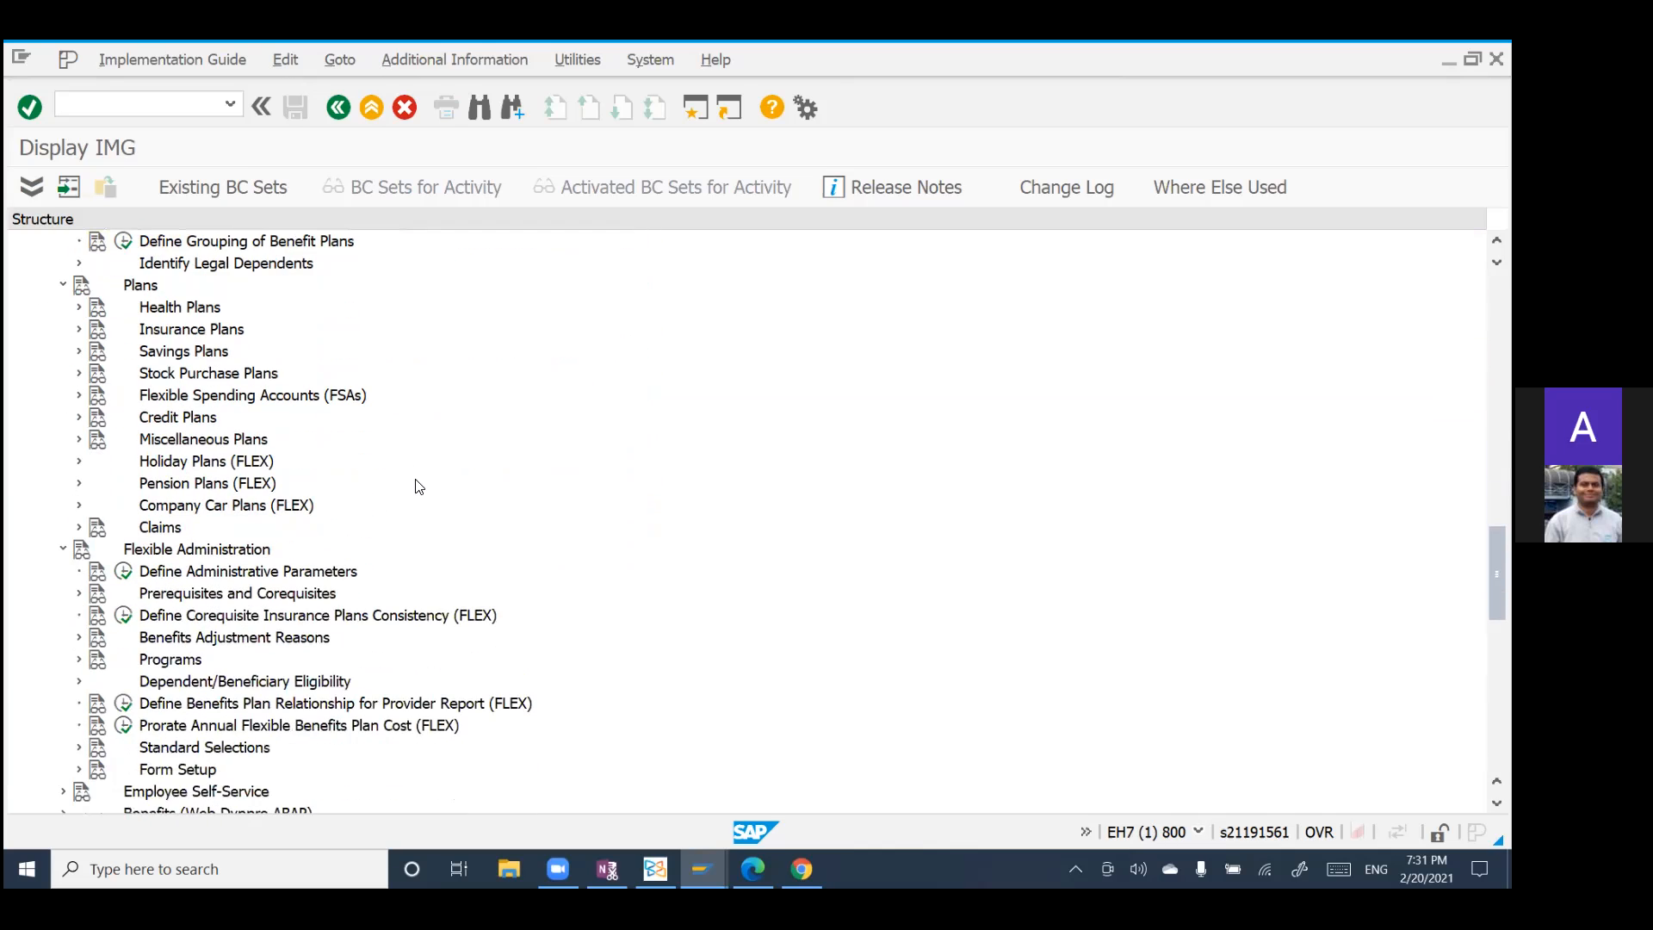
pyautogui.scroll(2, 418, 487)
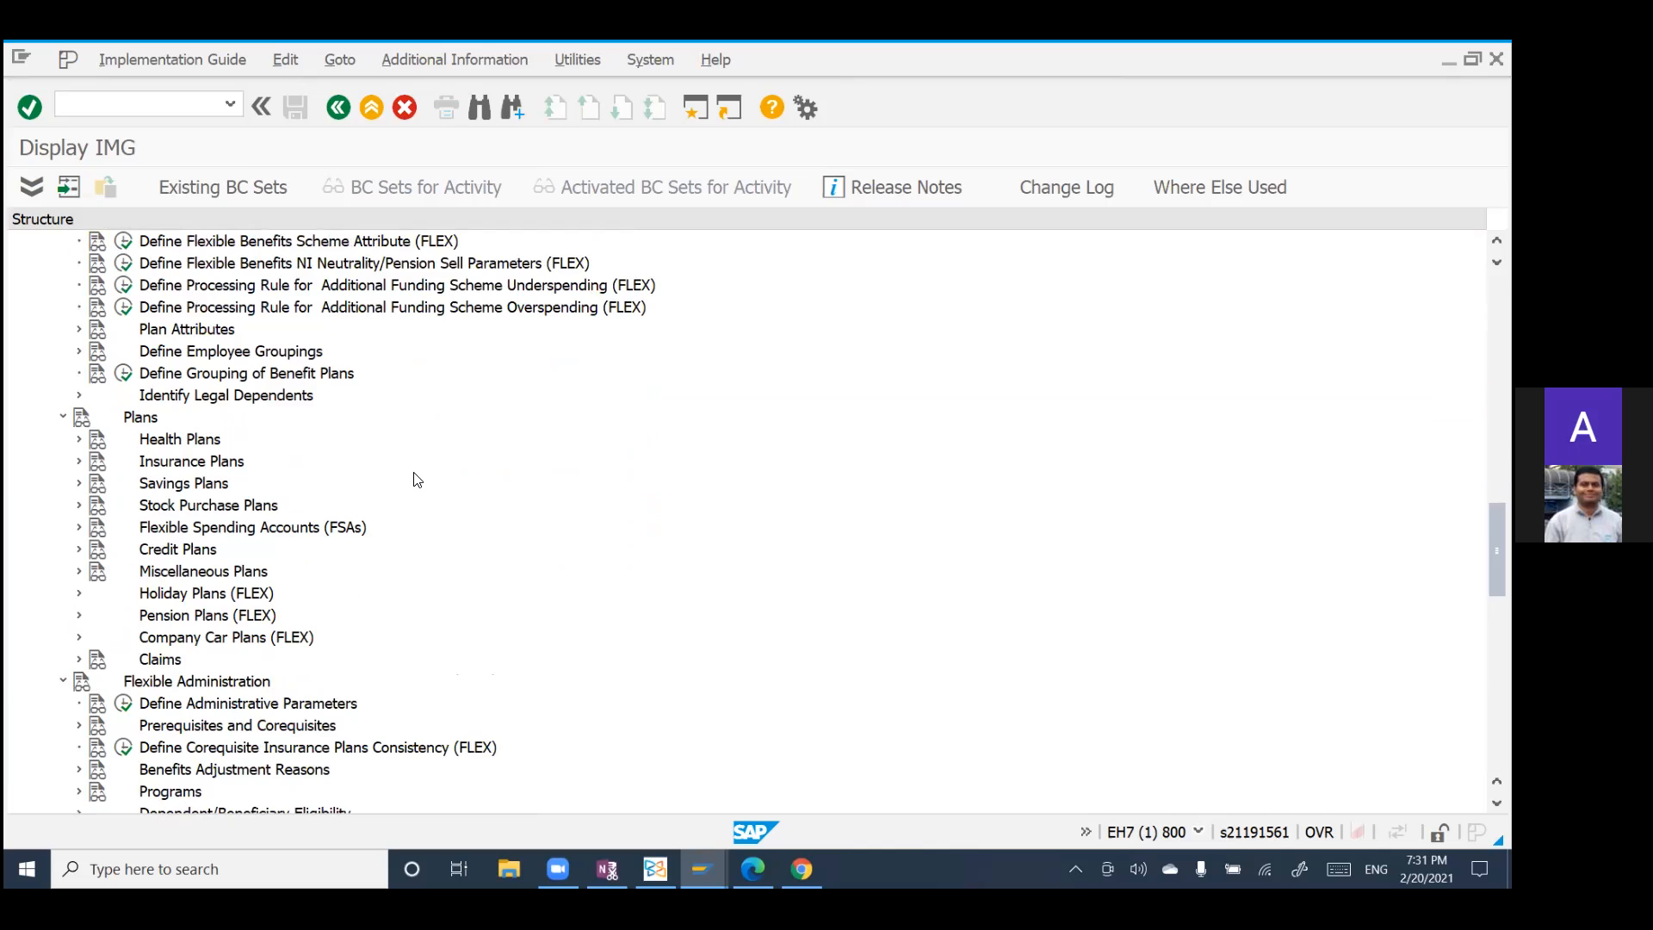
pyautogui.scroll(-4, 417, 479)
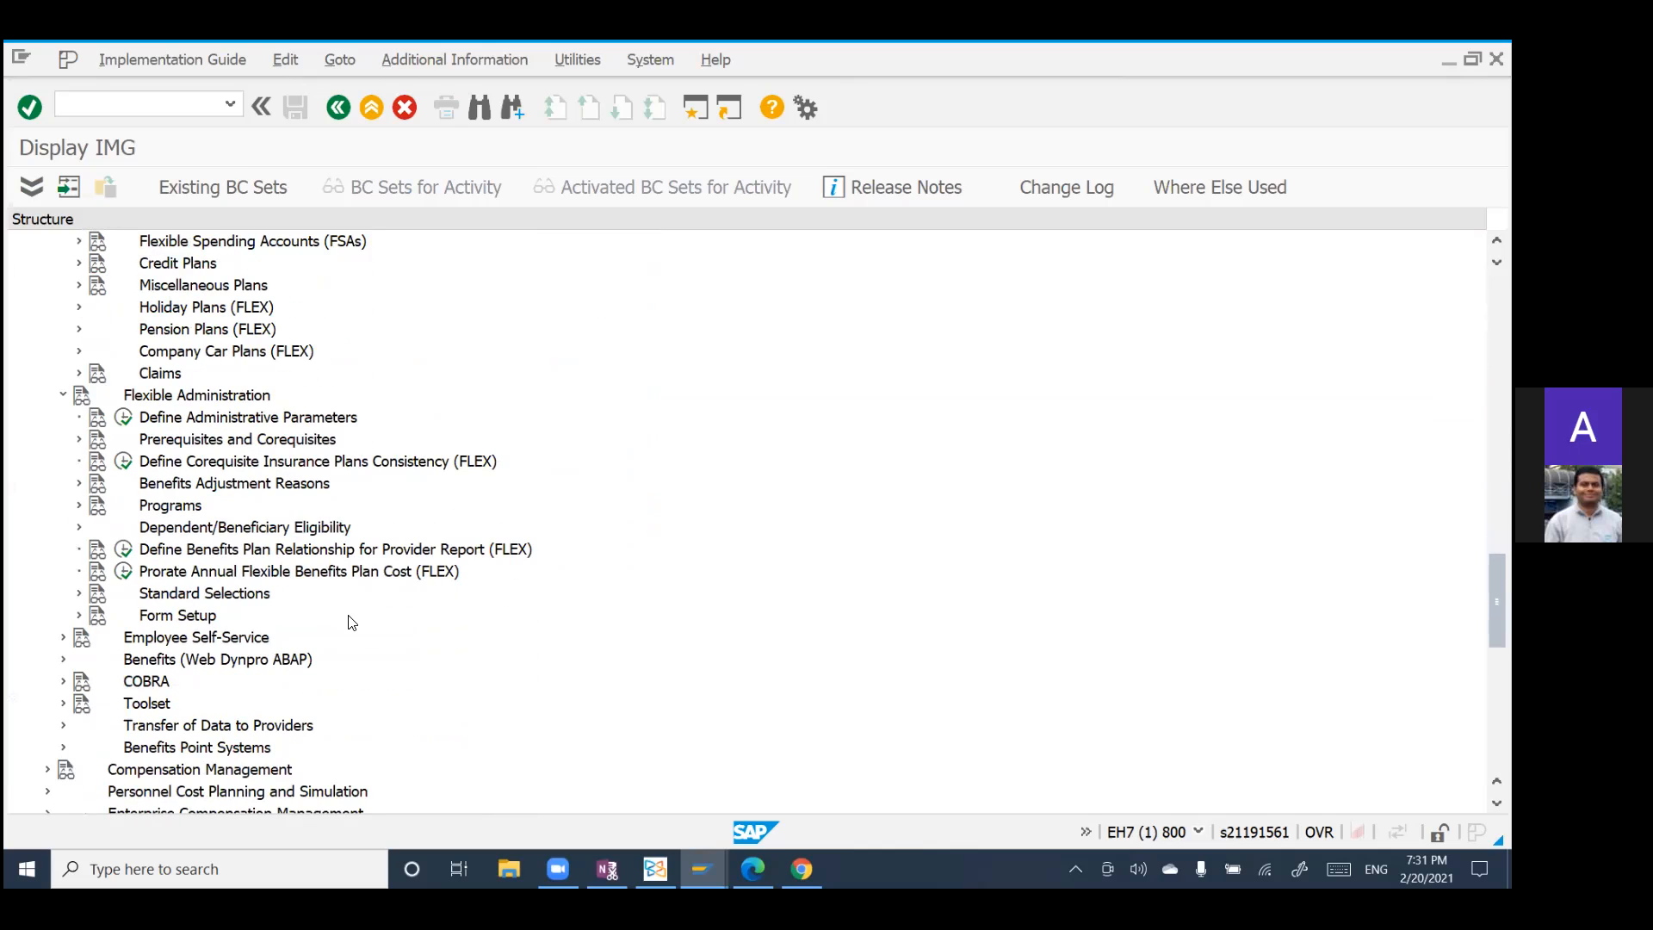
pyautogui.scroll(-2, 350, 621)
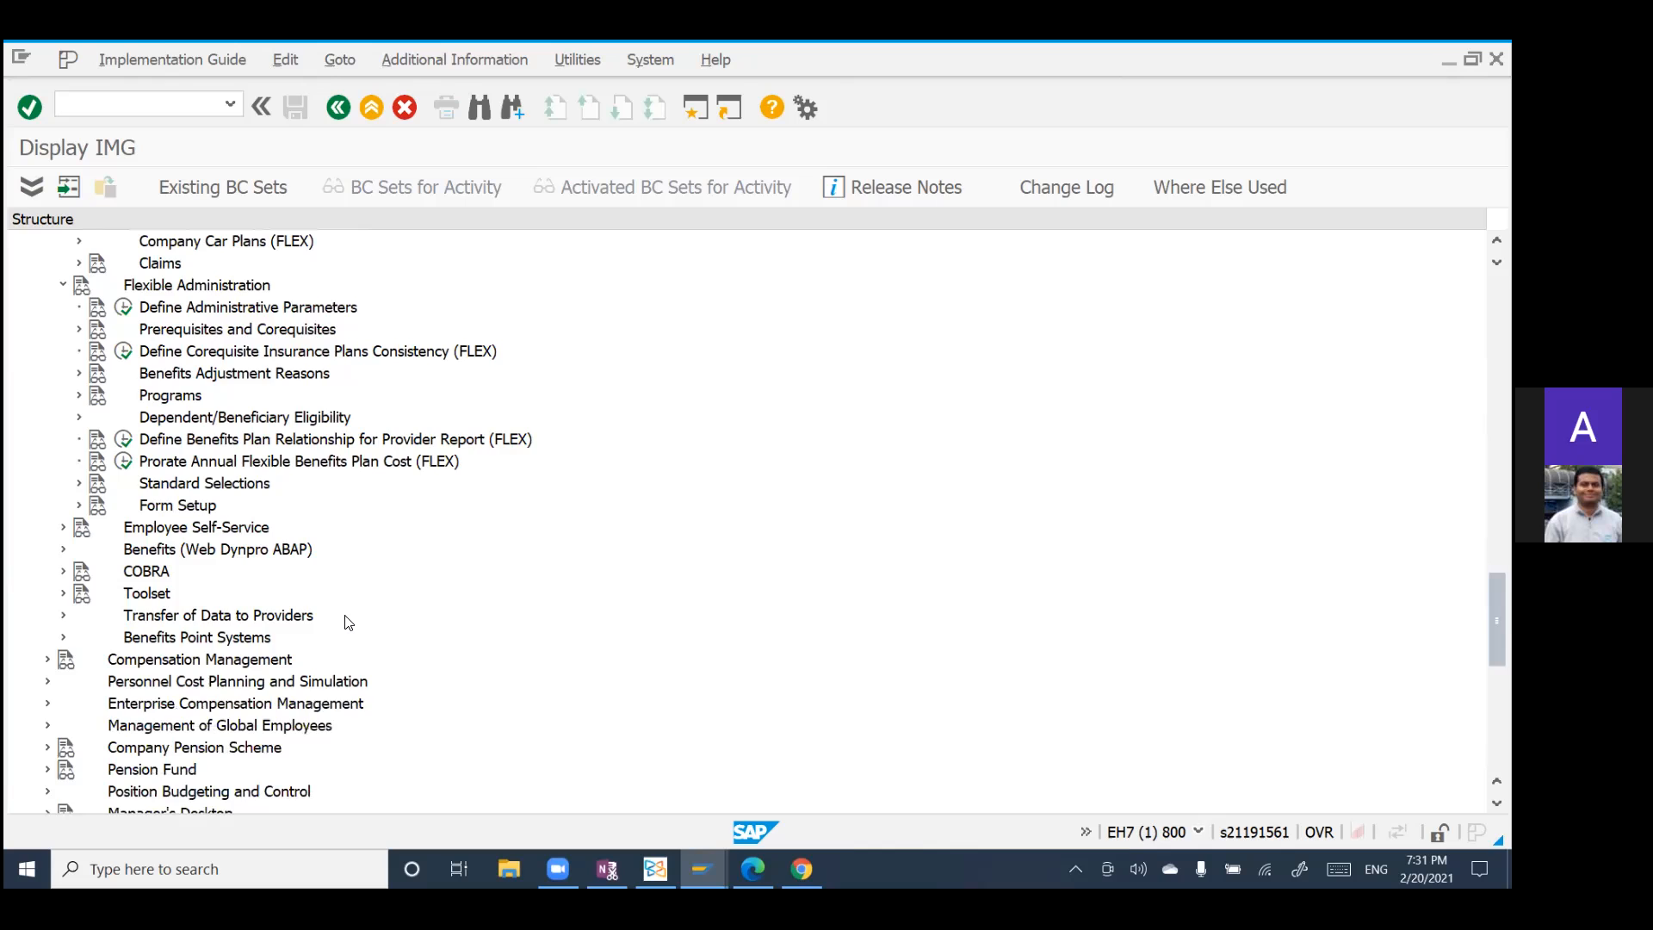
pyautogui.scroll(2, 347, 622)
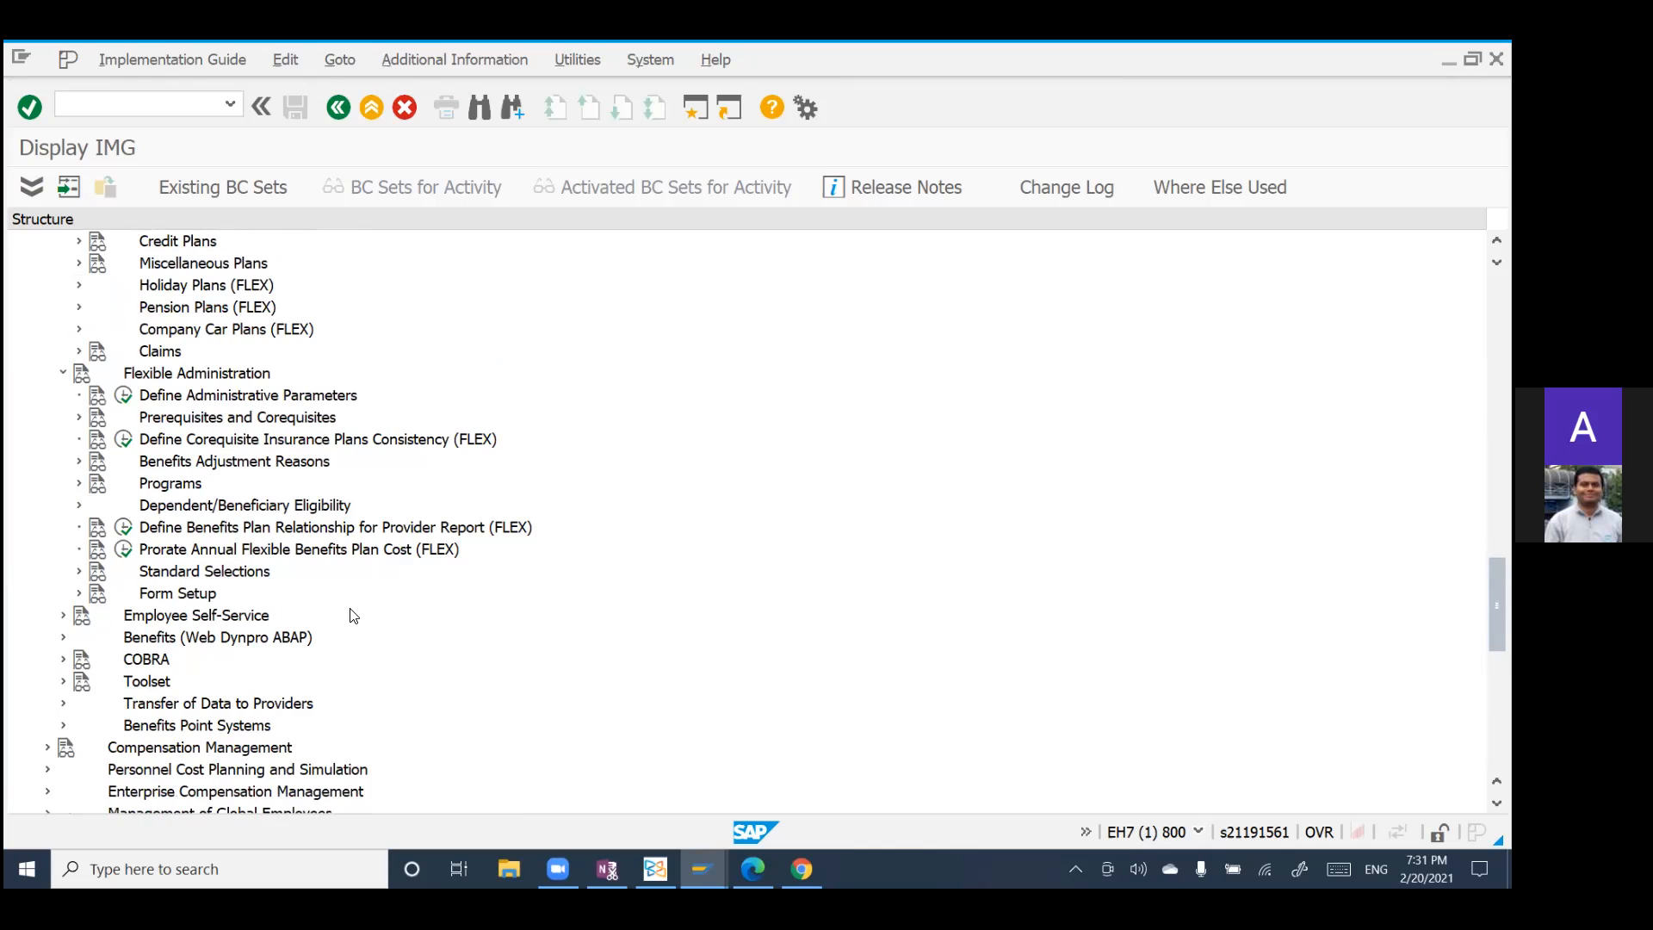
pyautogui.scroll(-2, 353, 614)
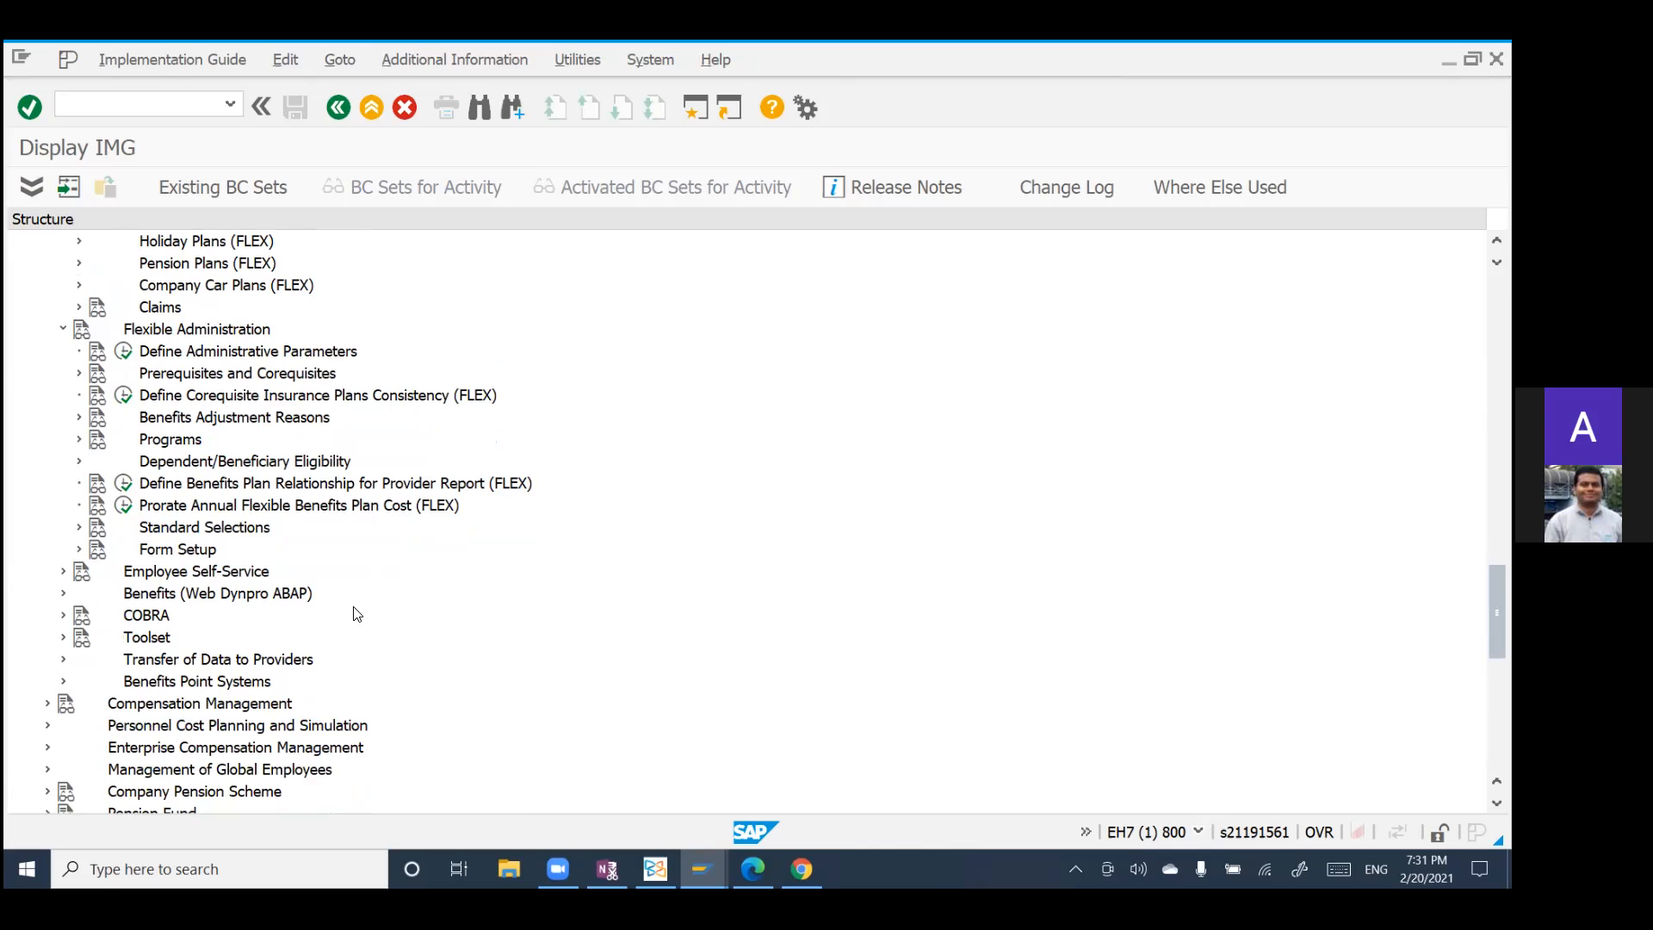
pyautogui.scroll(-3, 357, 613)
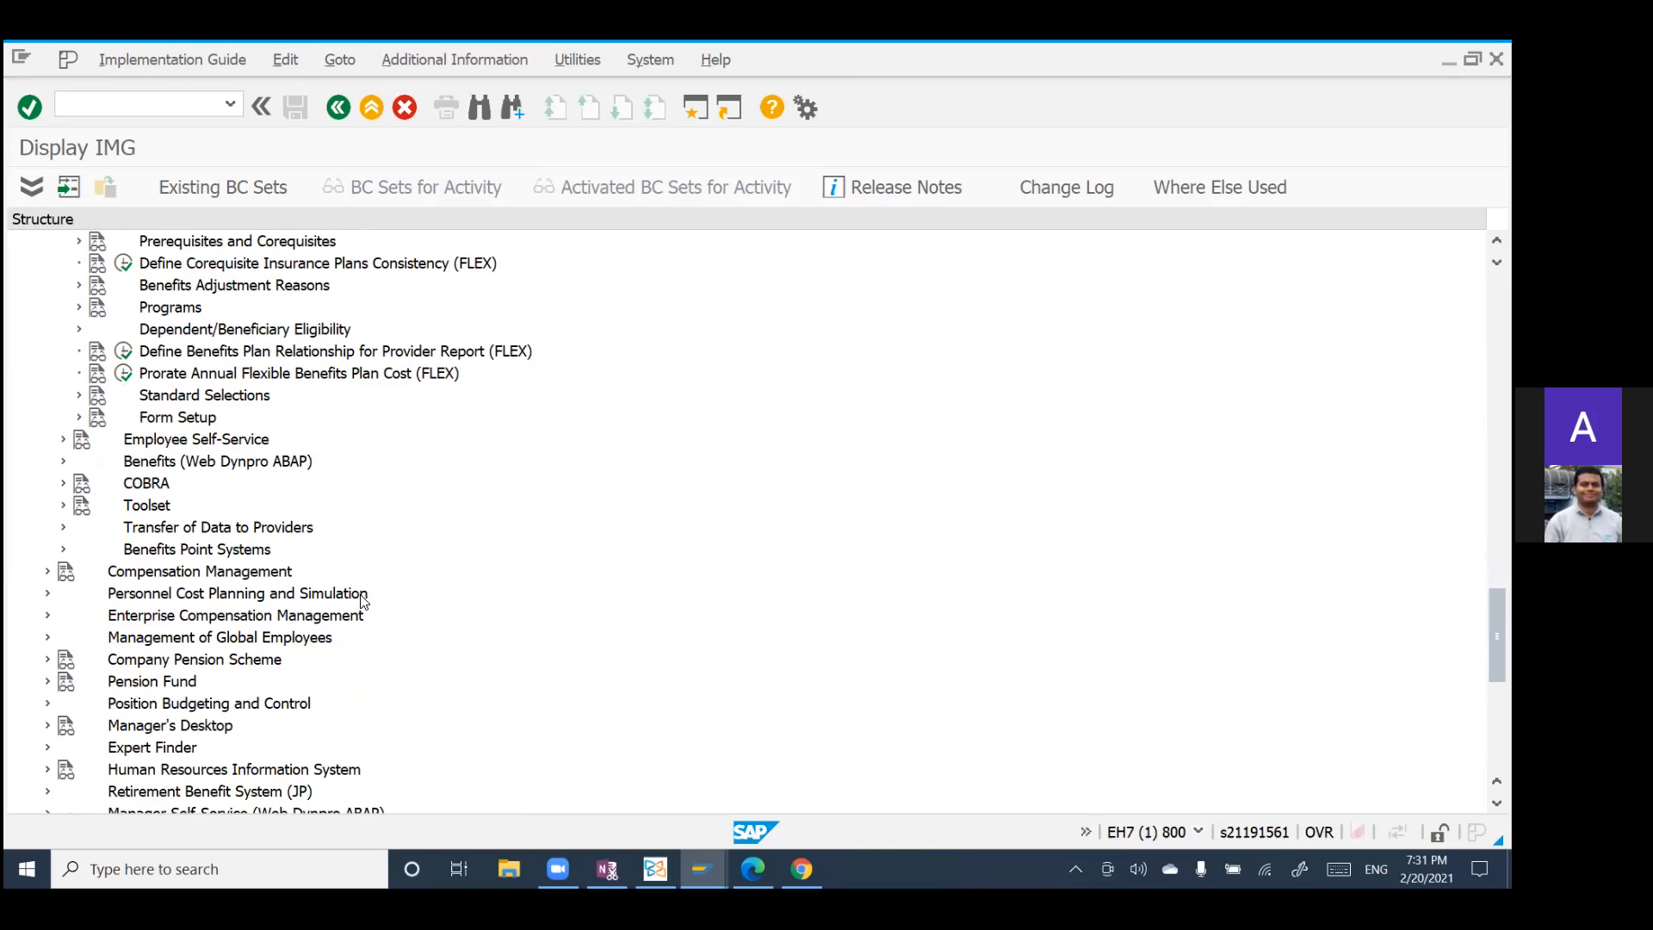
# Step: Expand the Employee Self-Service node under Benefits to show its configuration activities
pyautogui.scroll(3, 358, 602)
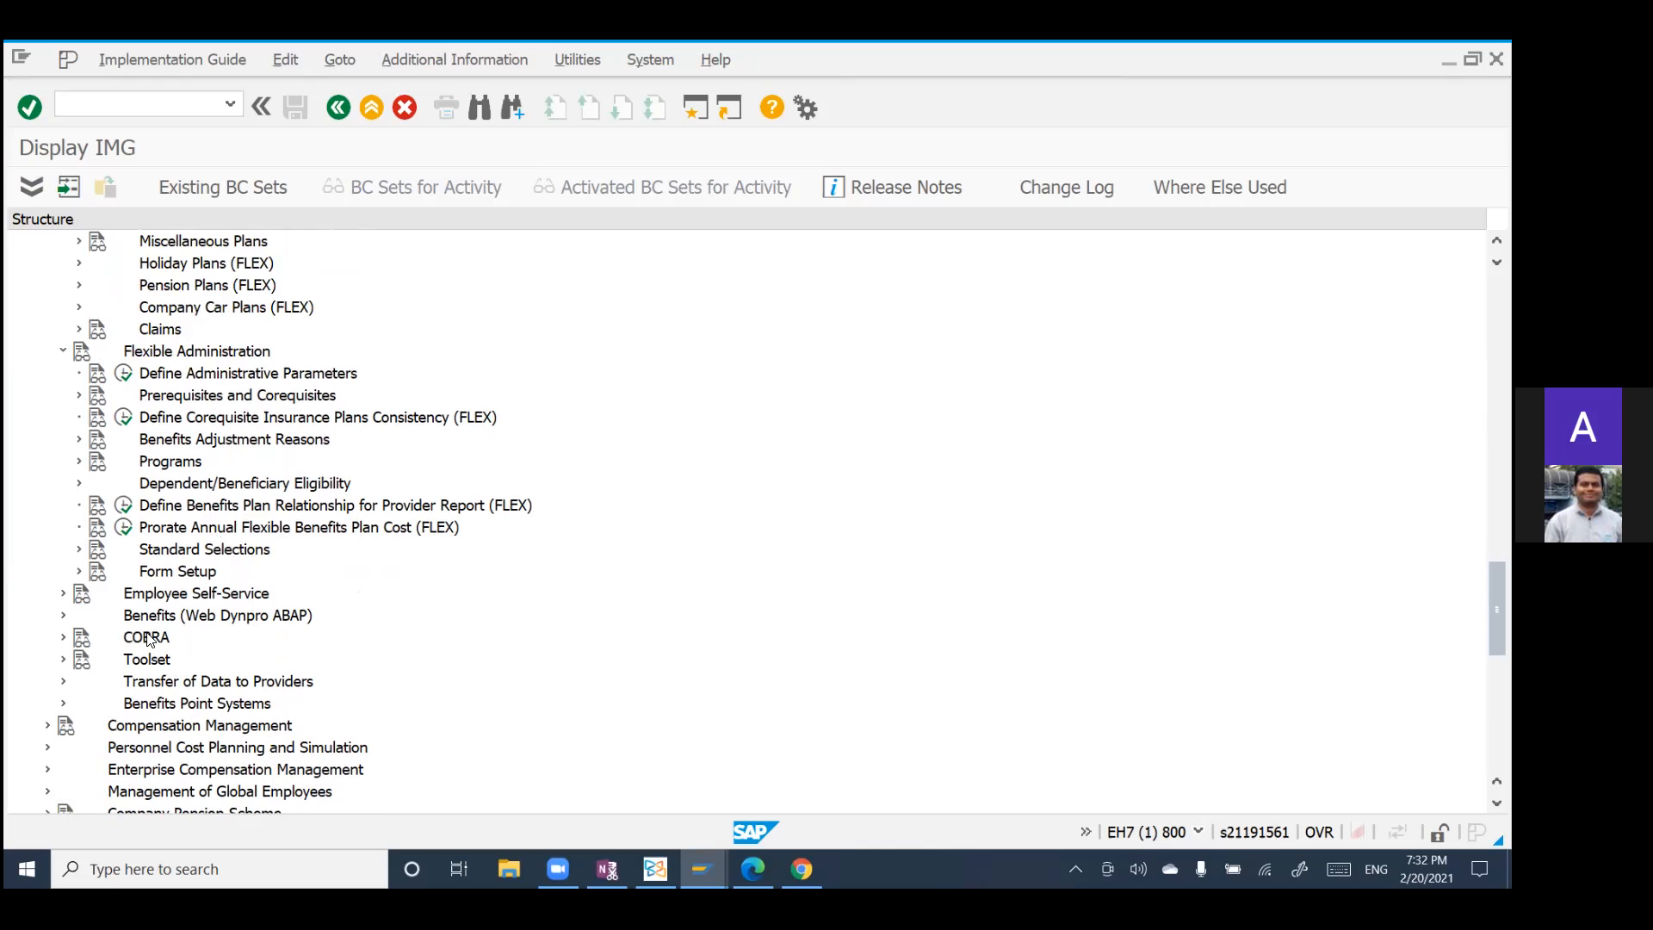
pyautogui.click(64, 594)
pyautogui.scroll(-4, 420, 633)
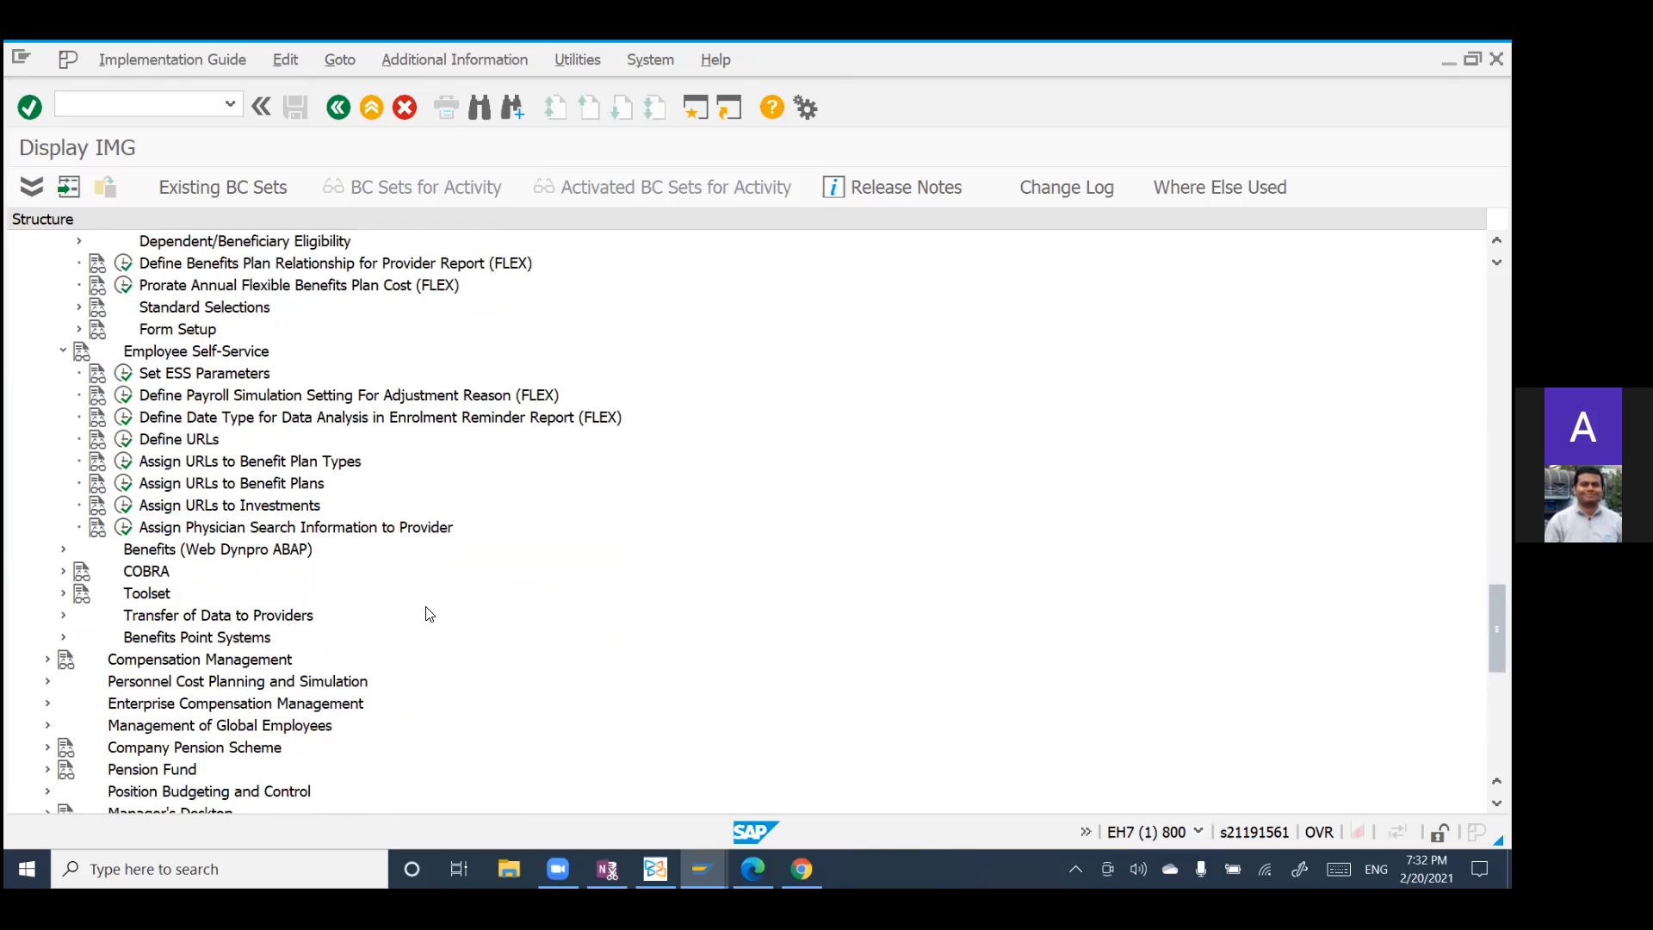
pyautogui.scroll(-1, 428, 616)
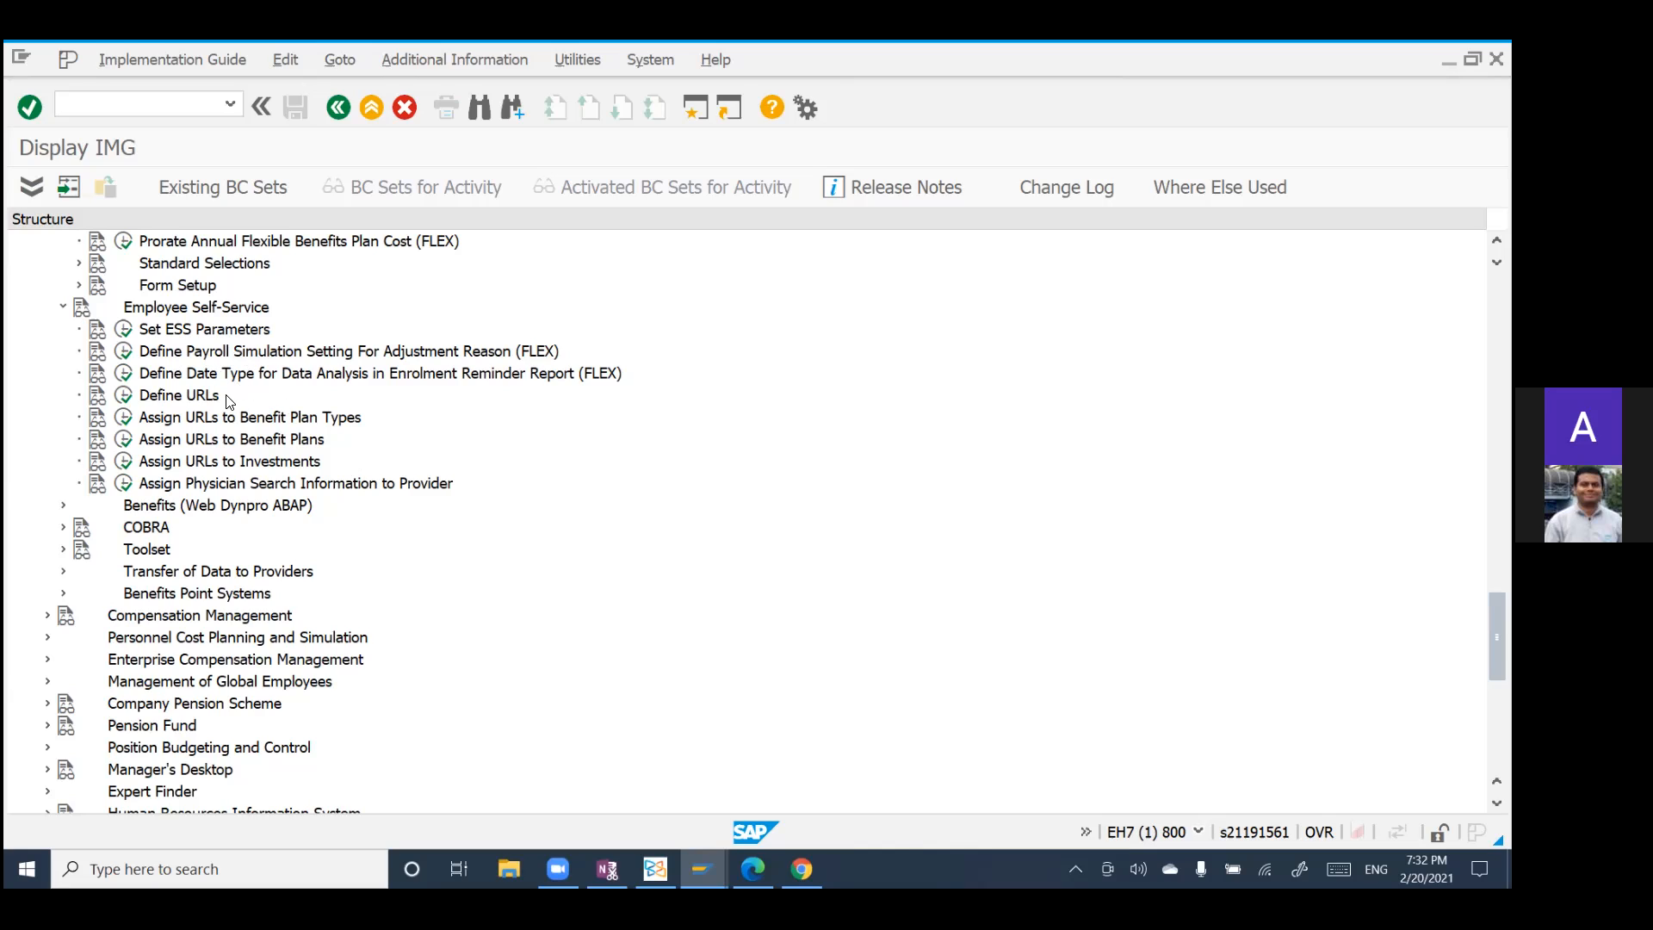
# Step: Open the Define URLs activity for benefit area 10 (USA)
pyautogui.click(124, 396)
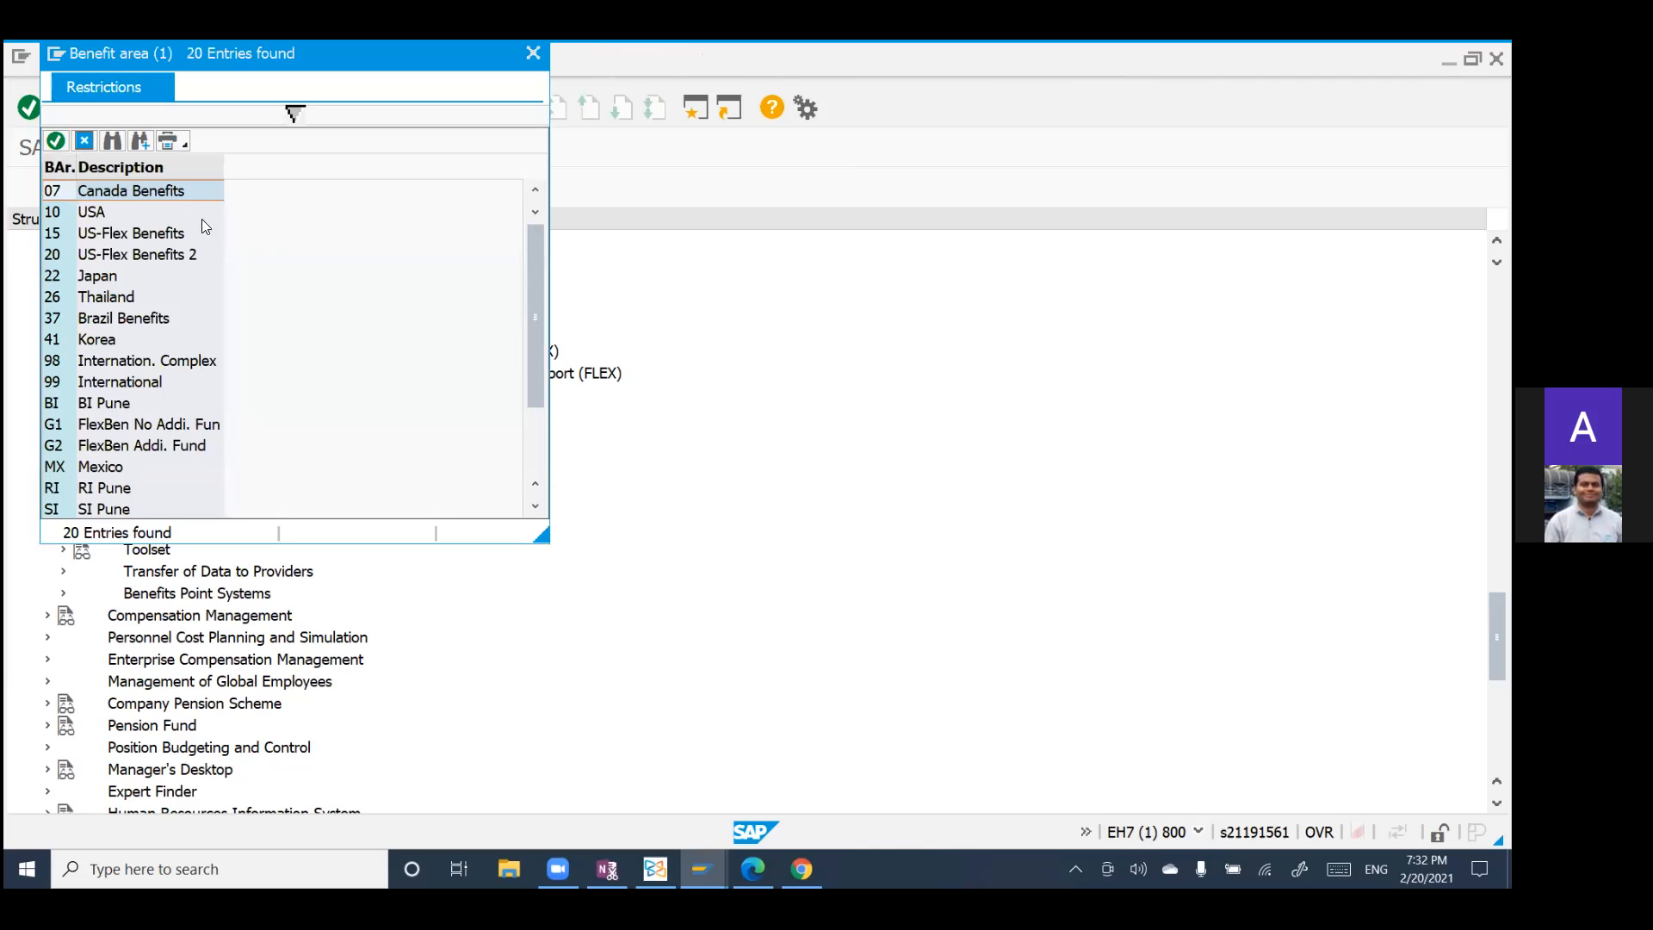
pyautogui.doubleClick(105, 212)
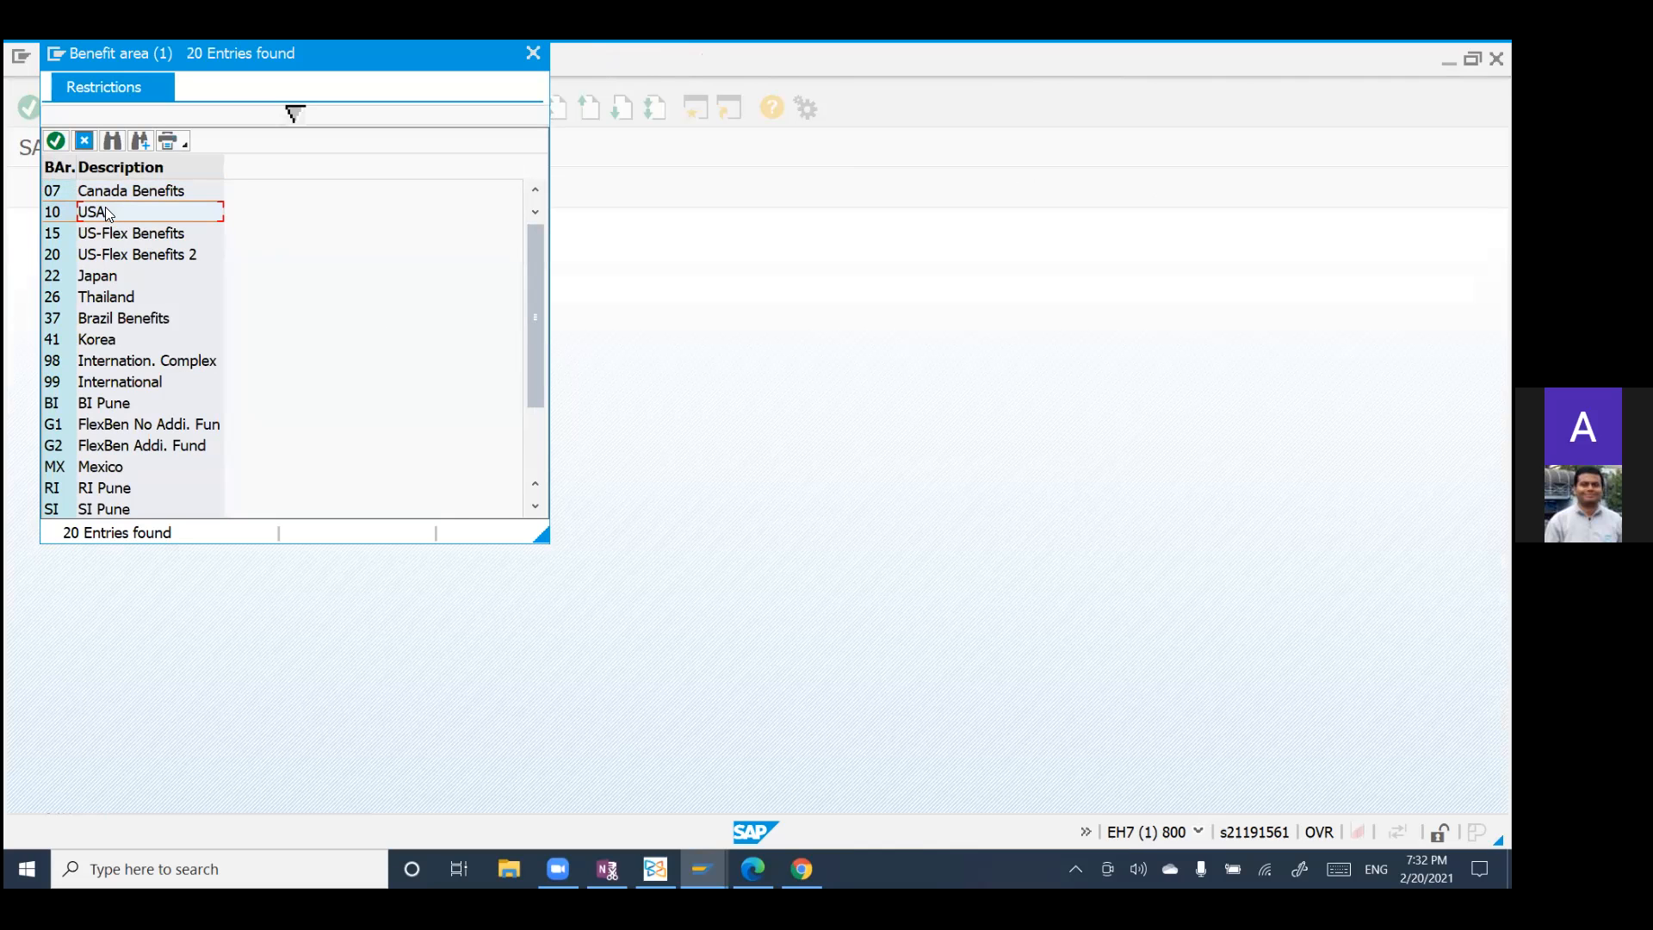
pyautogui.click(56, 141)
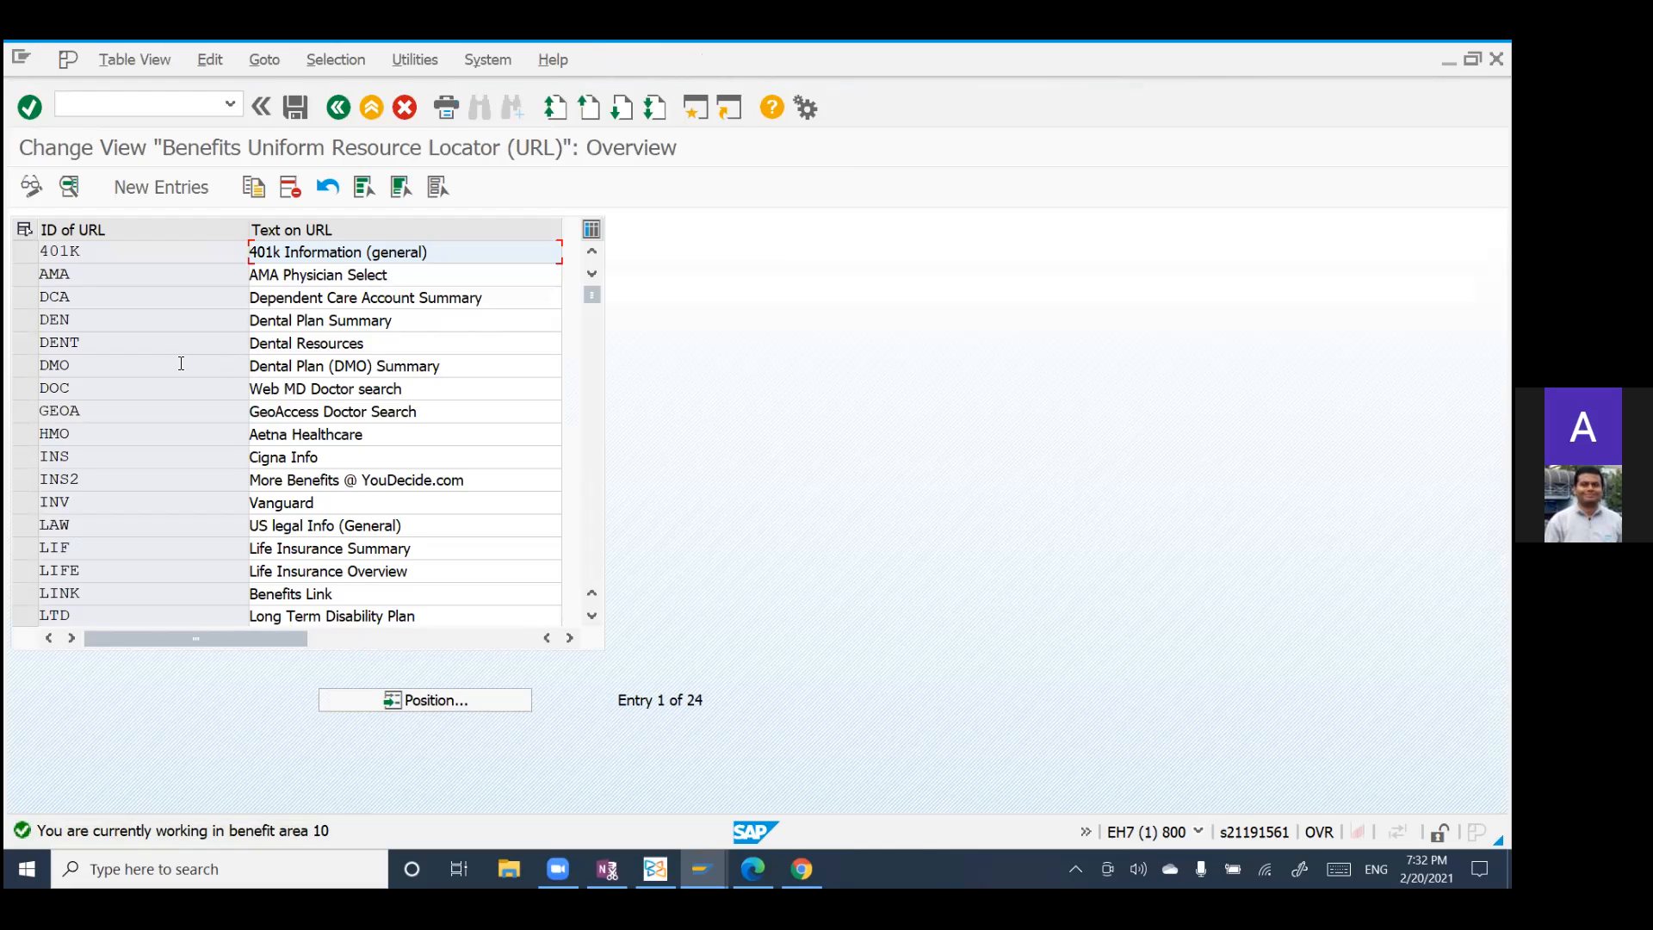
# Step: Display the details of the 401K entry and place the cursor in its URL line
pyautogui.click(24, 251)
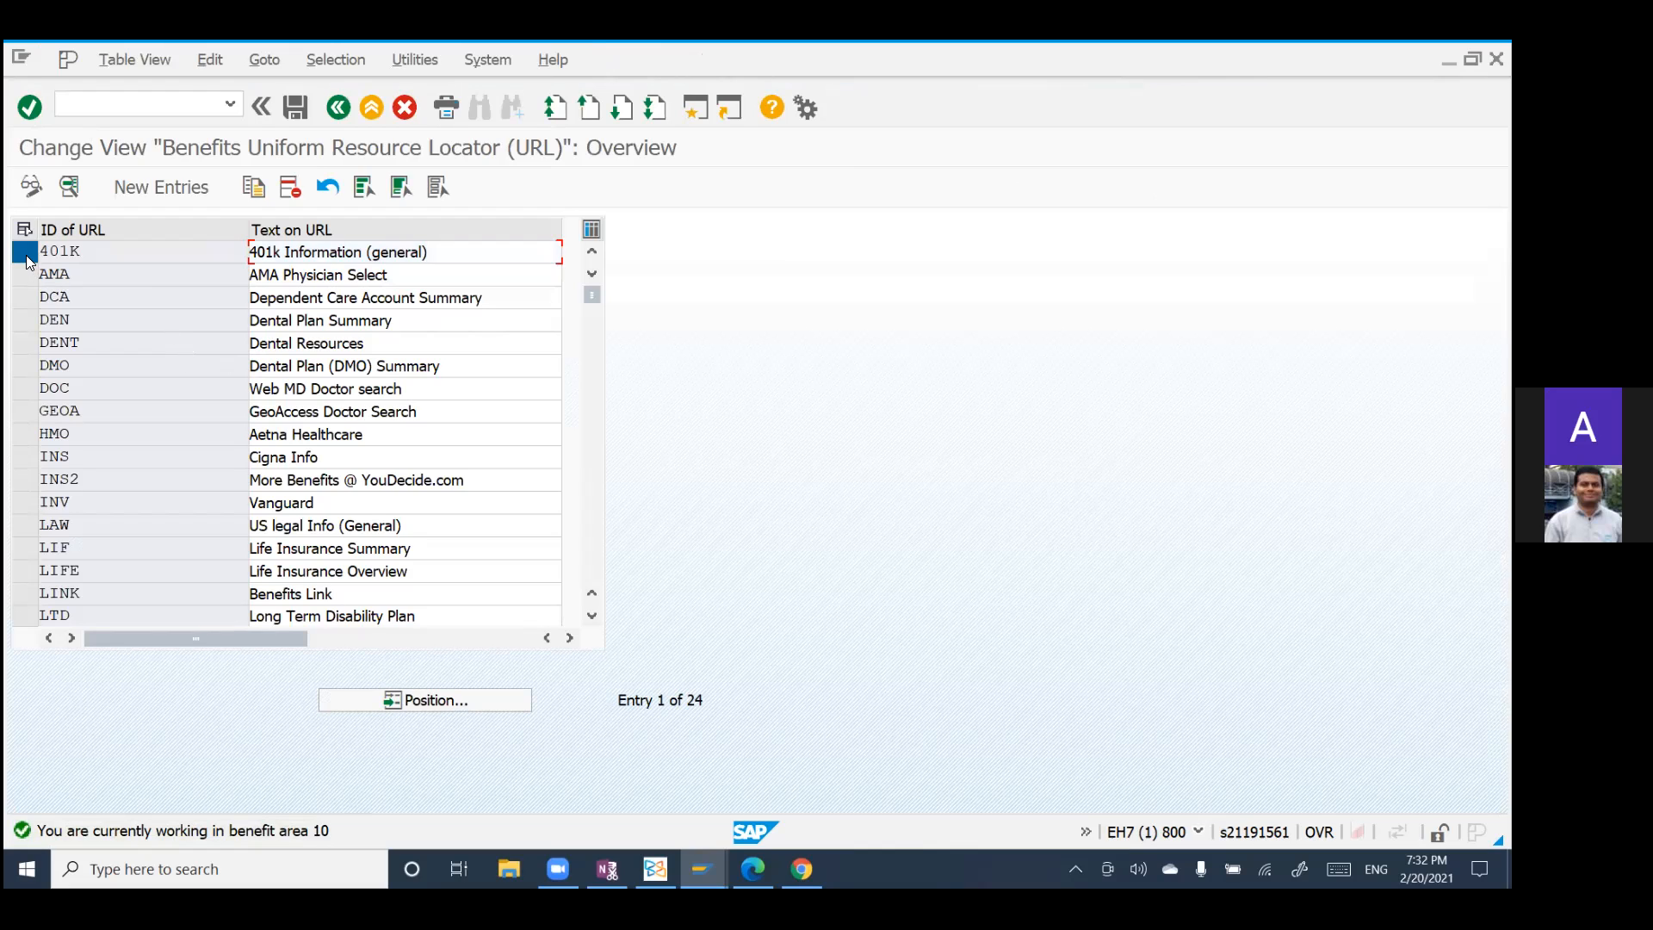
pyautogui.click(69, 187)
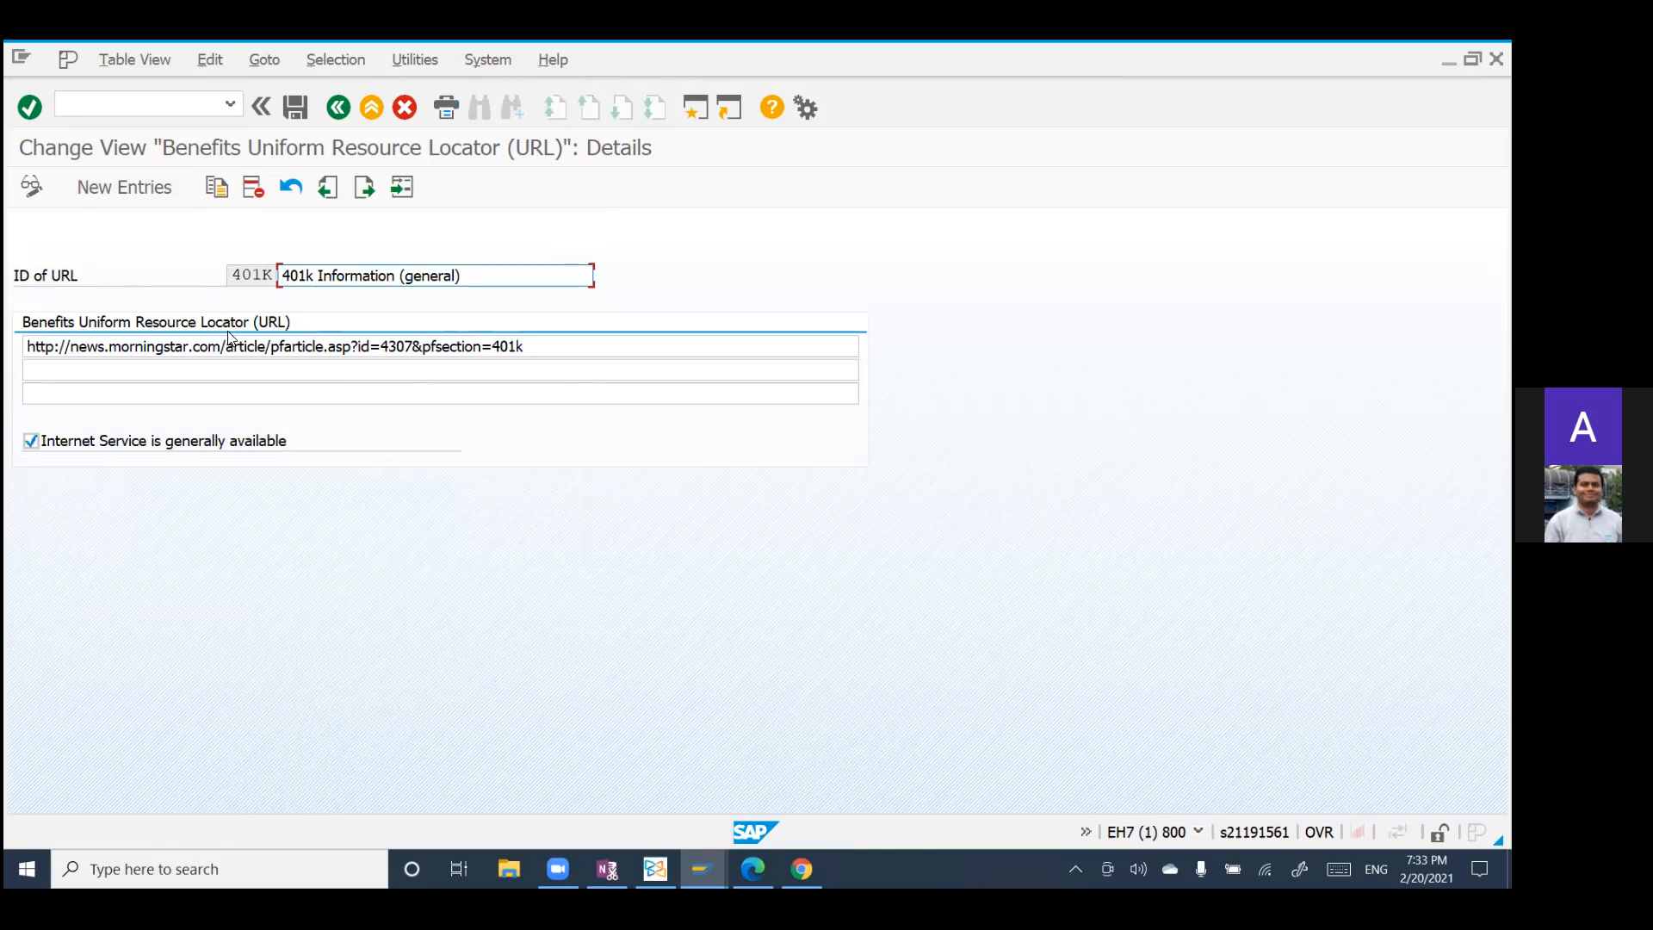
pyautogui.click(559, 349)
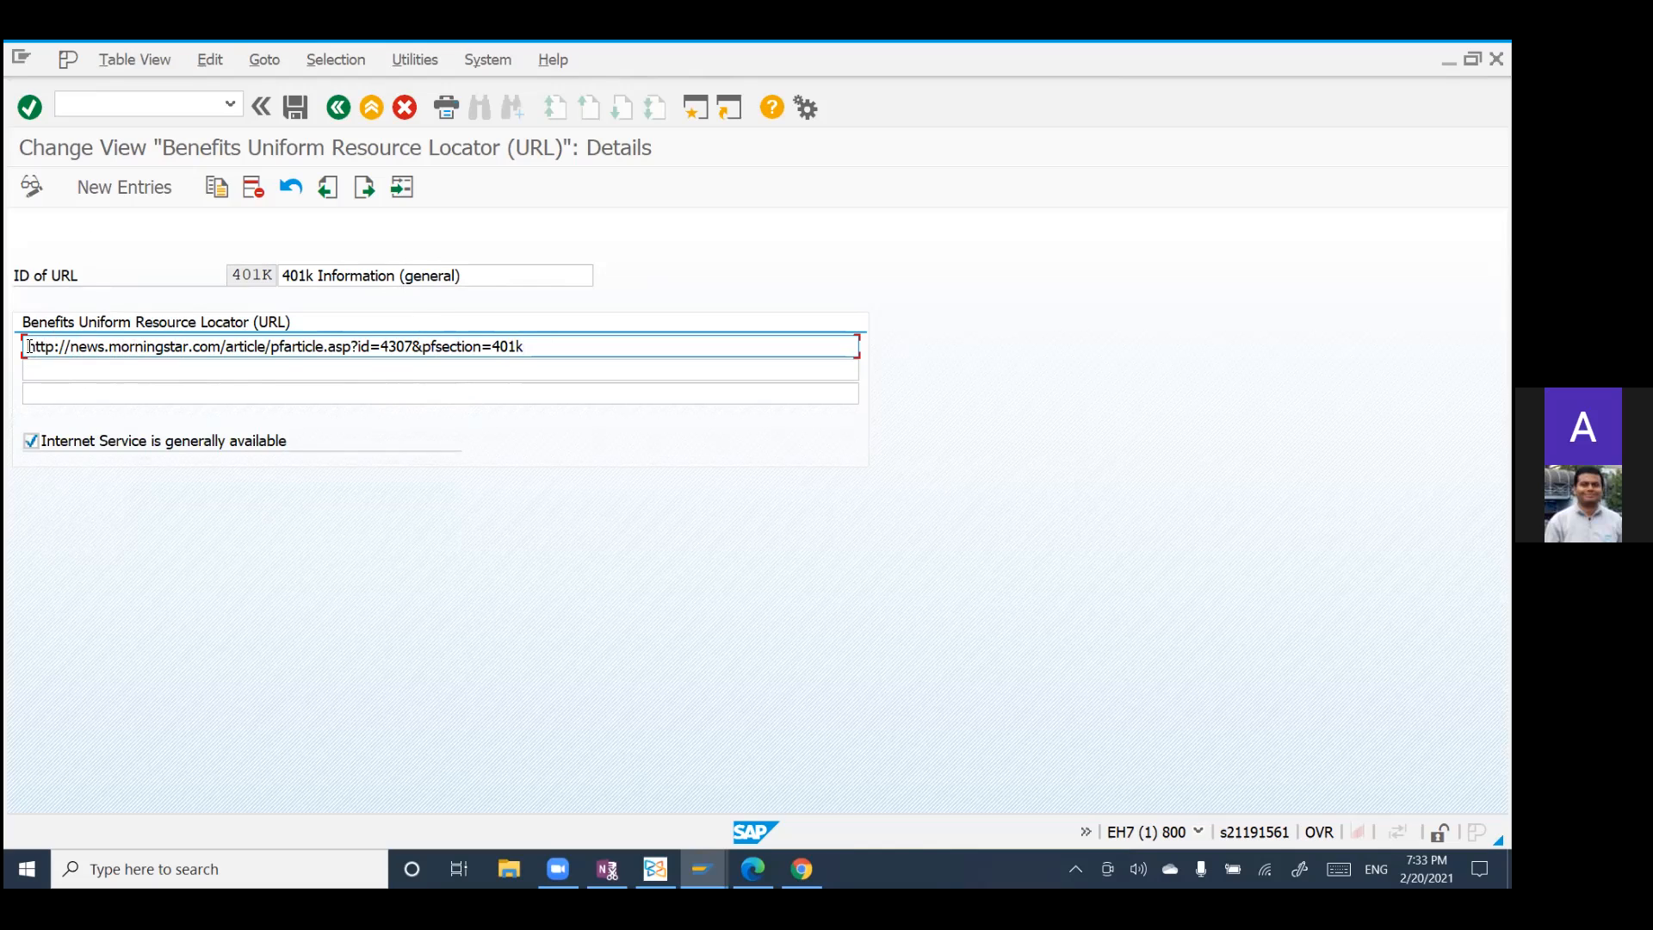
# Step: Highlight the 401K entry's URL for reference and return to the URL overview
pyautogui.moveTo(27, 346); pyautogui.dragTo(562, 338)
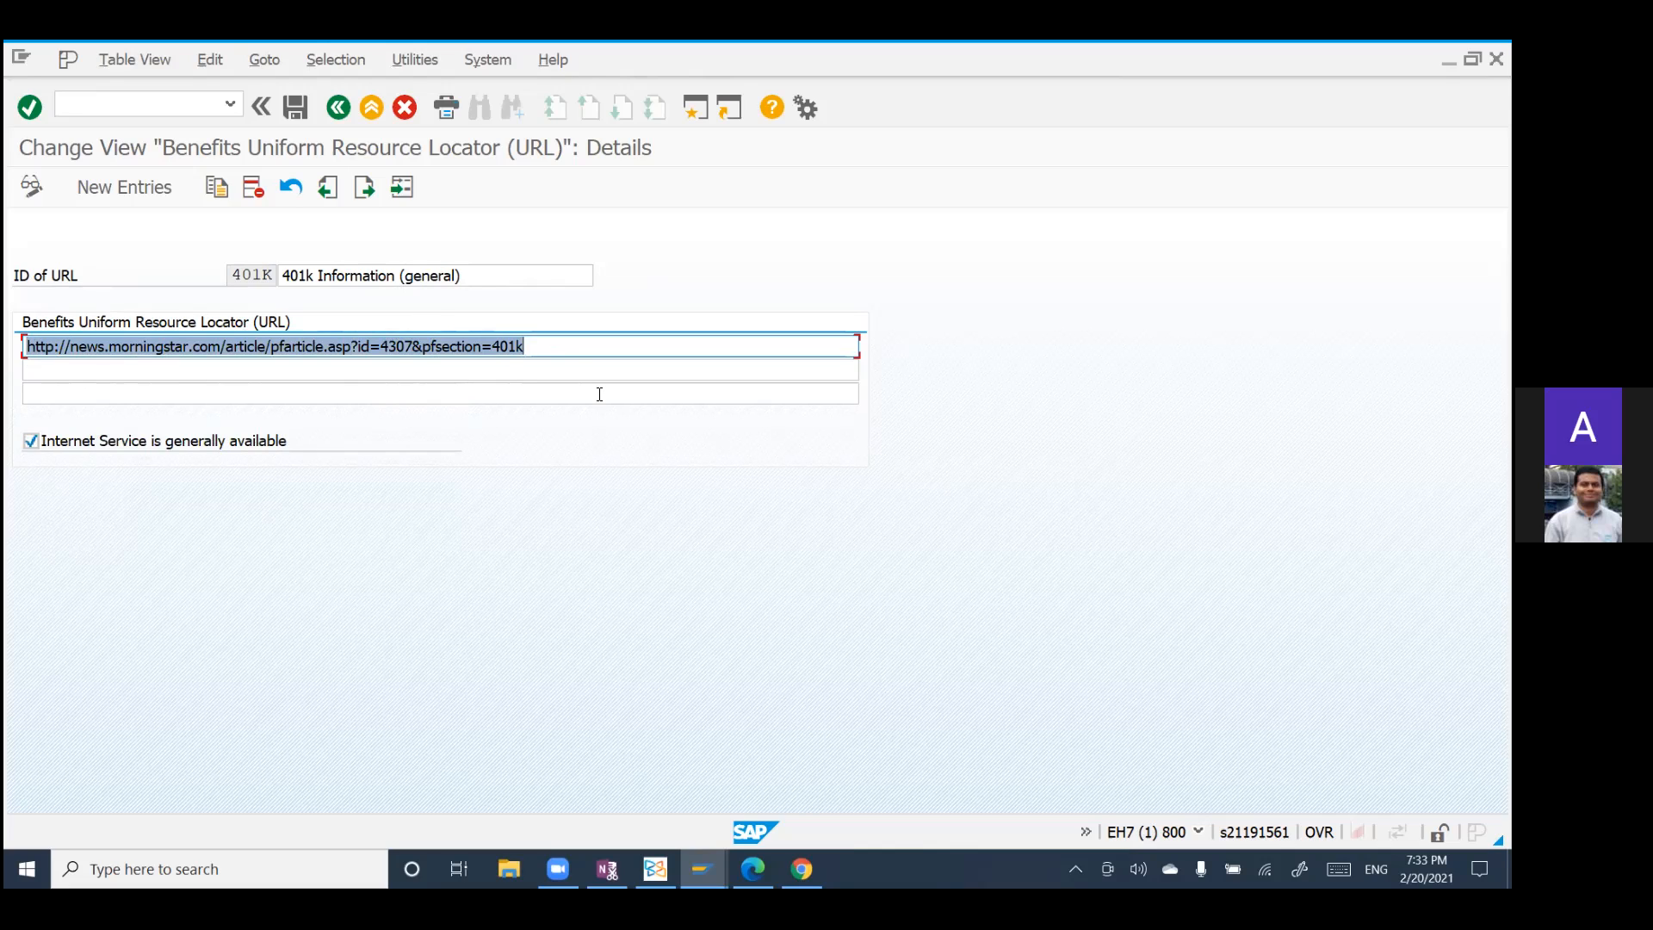
pyautogui.click(551, 347)
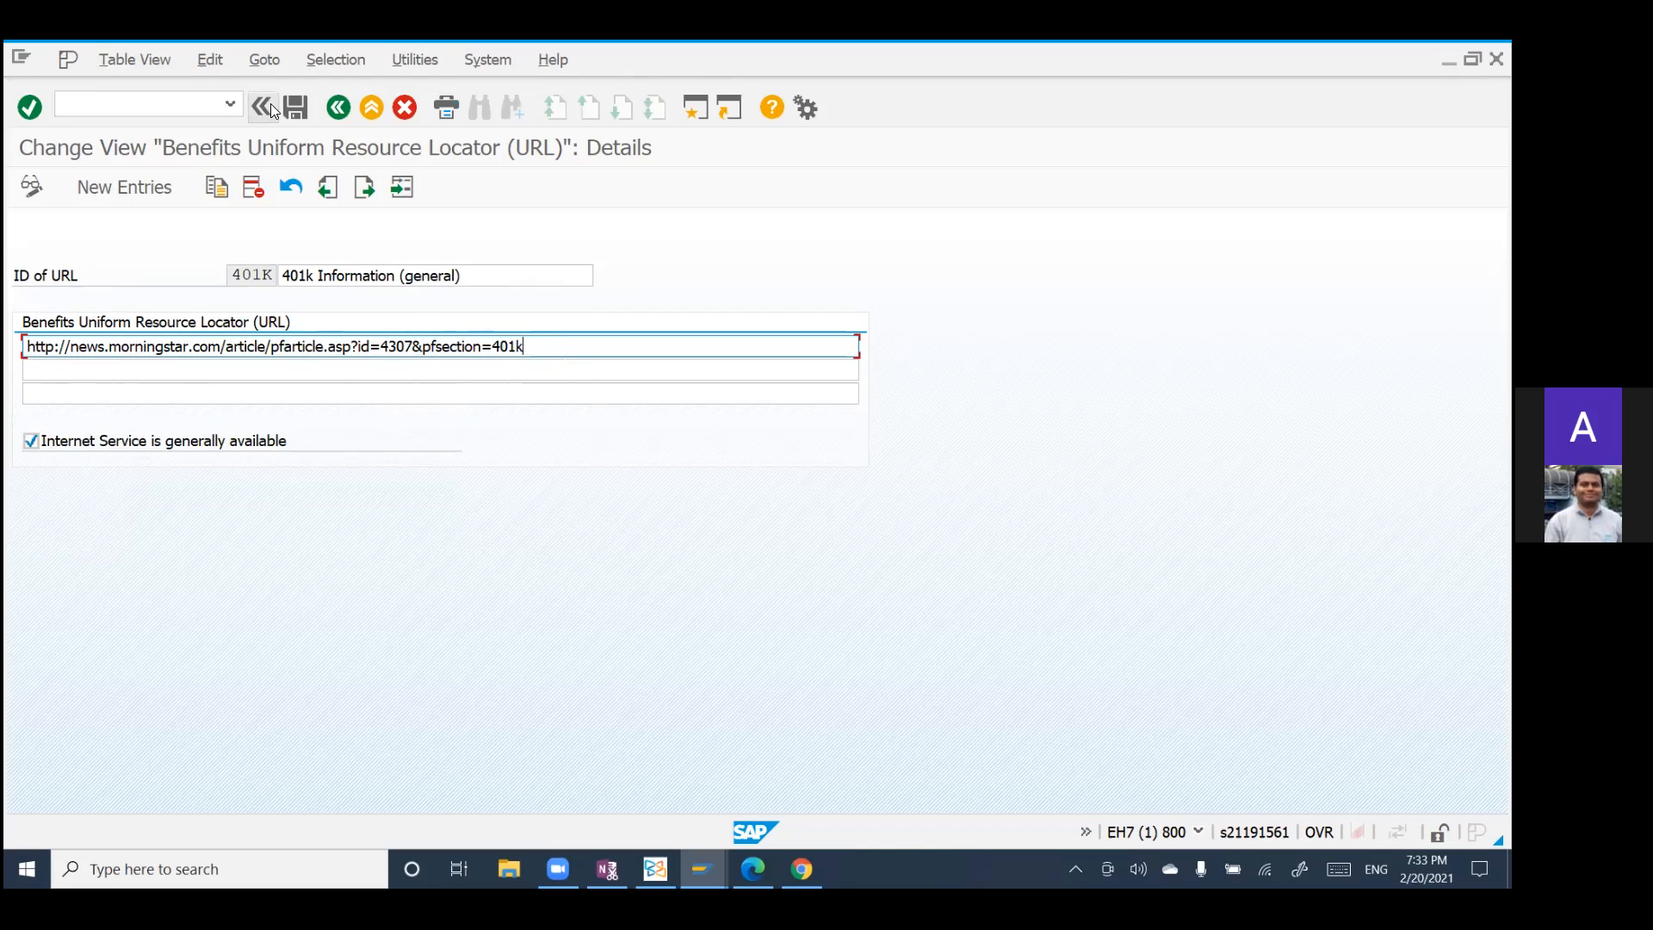
pyautogui.click(344, 104)
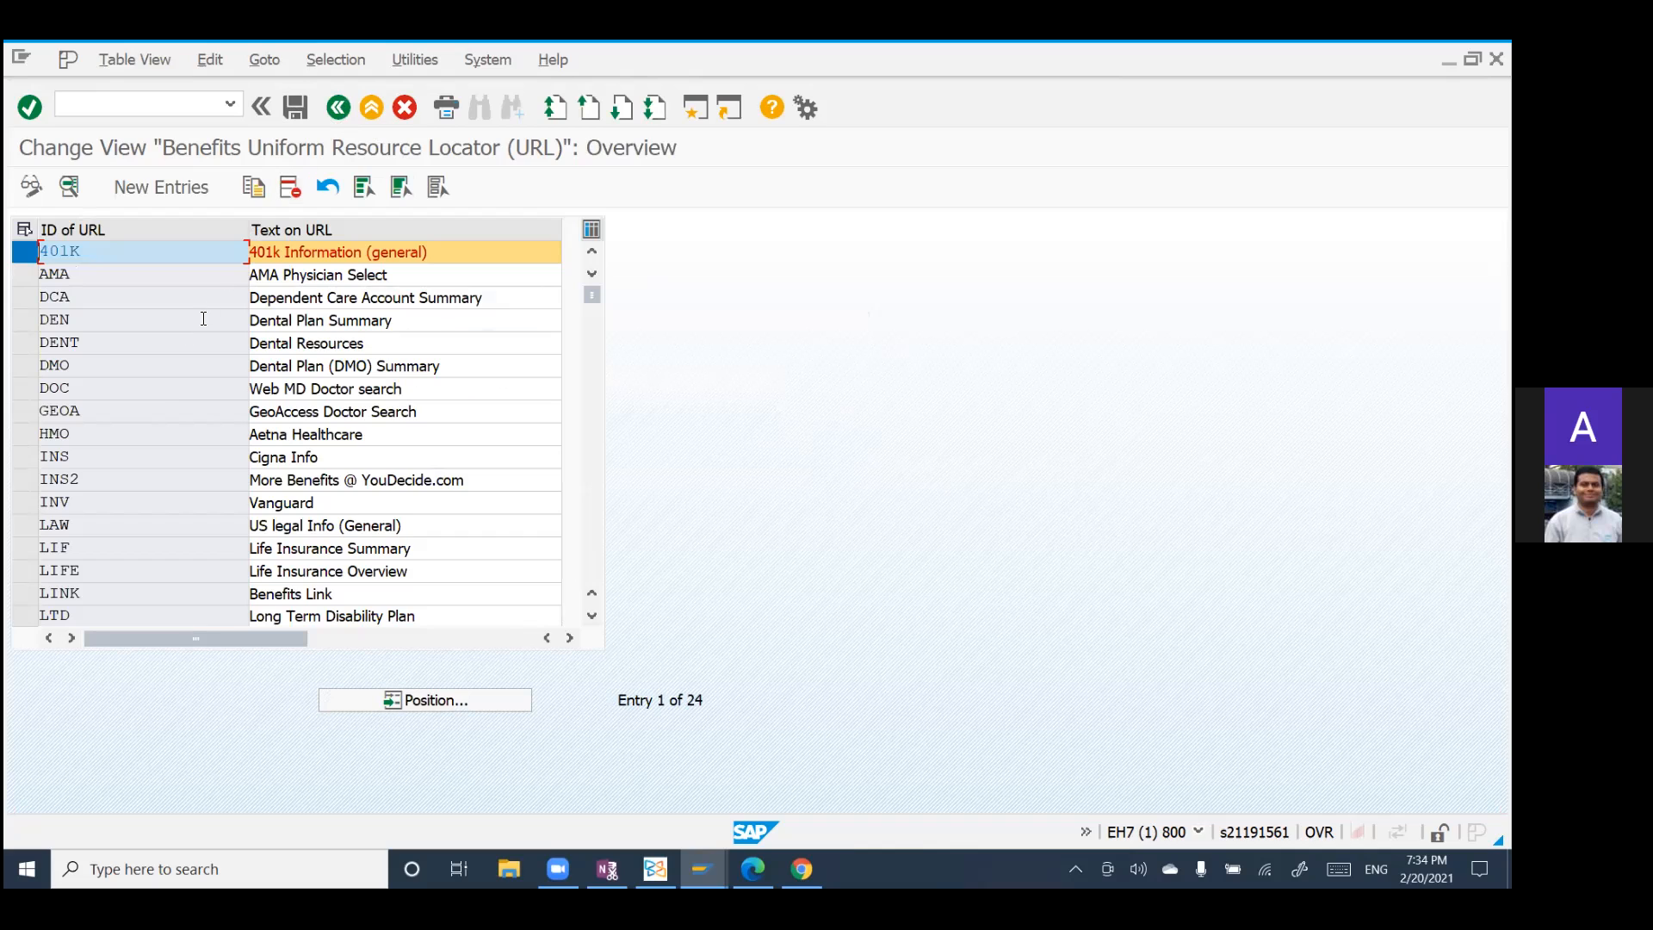
# Step: Display the details of the HMO (Aetna Healthcare) entry, highlight its URL and return to the URL overview
pyautogui.click(24, 434)
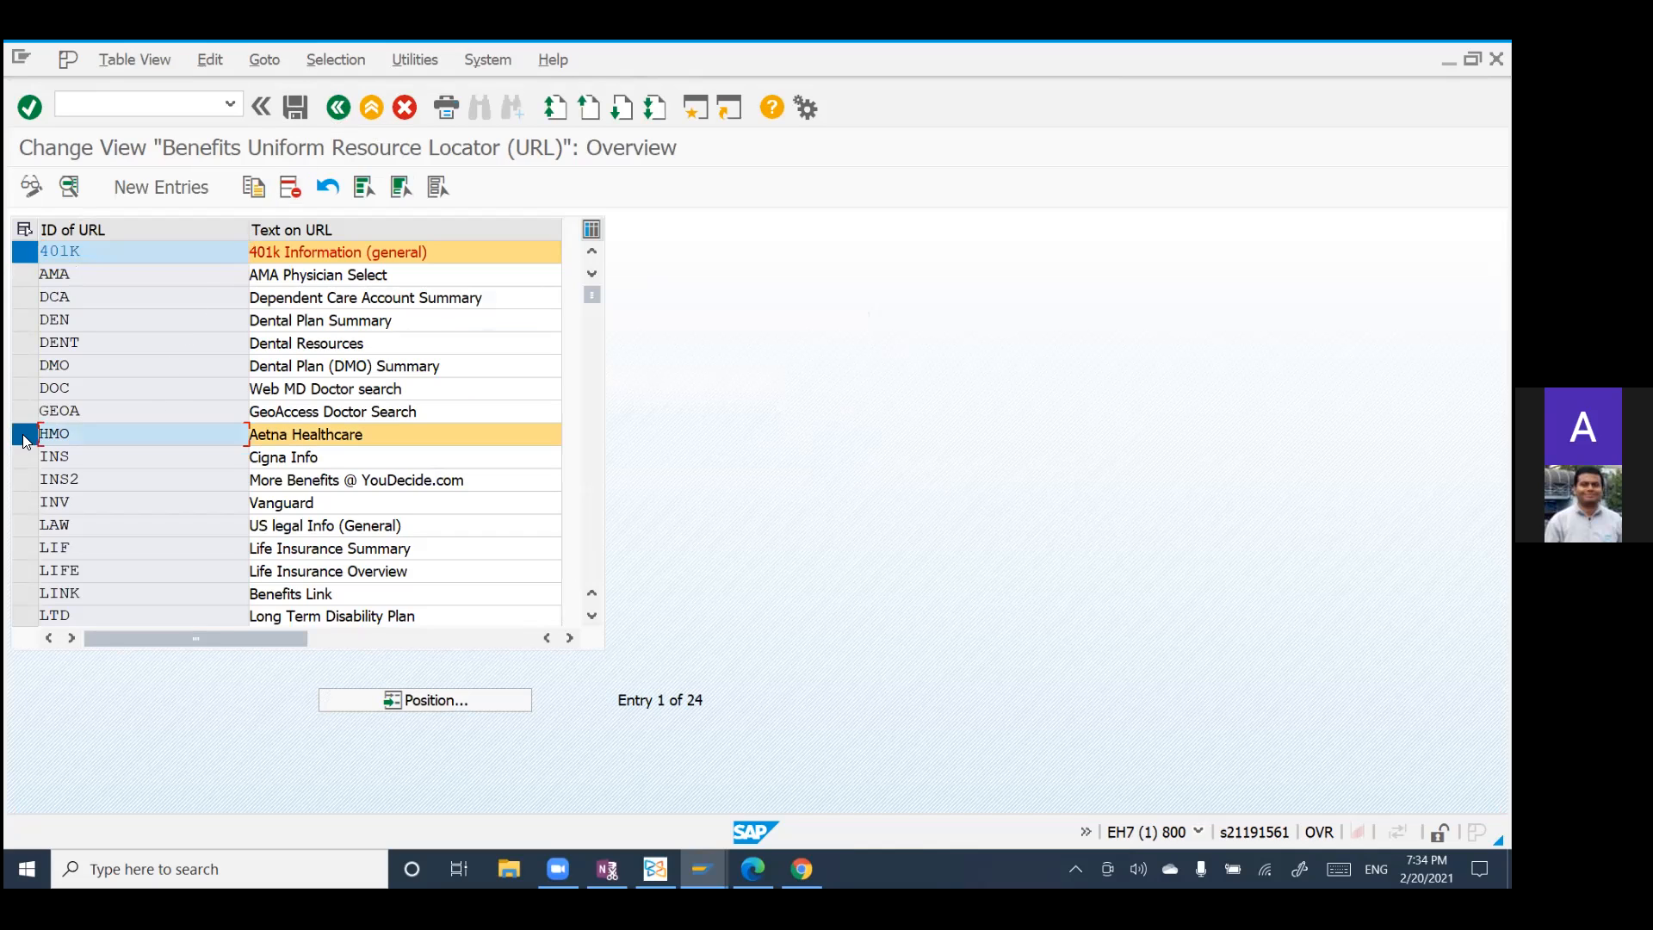
pyautogui.click(69, 187)
pyautogui.click(222, 348)
pyautogui.moveTo(215, 348); pyautogui.dragTo(4, 422)
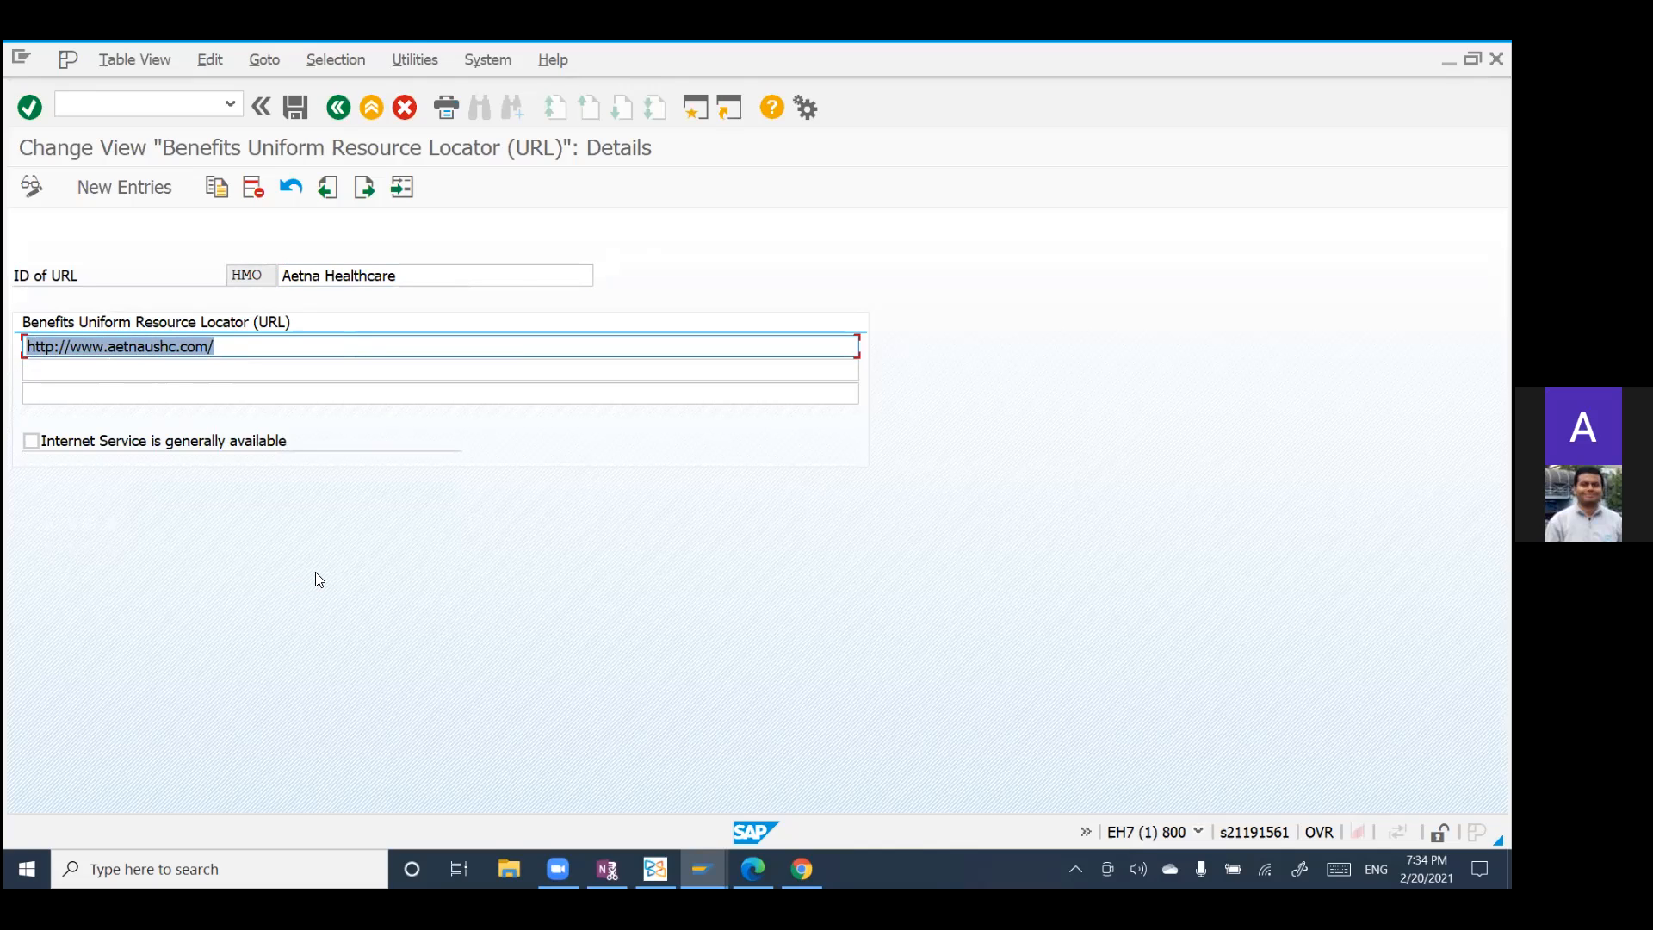
pyautogui.click(238, 352)
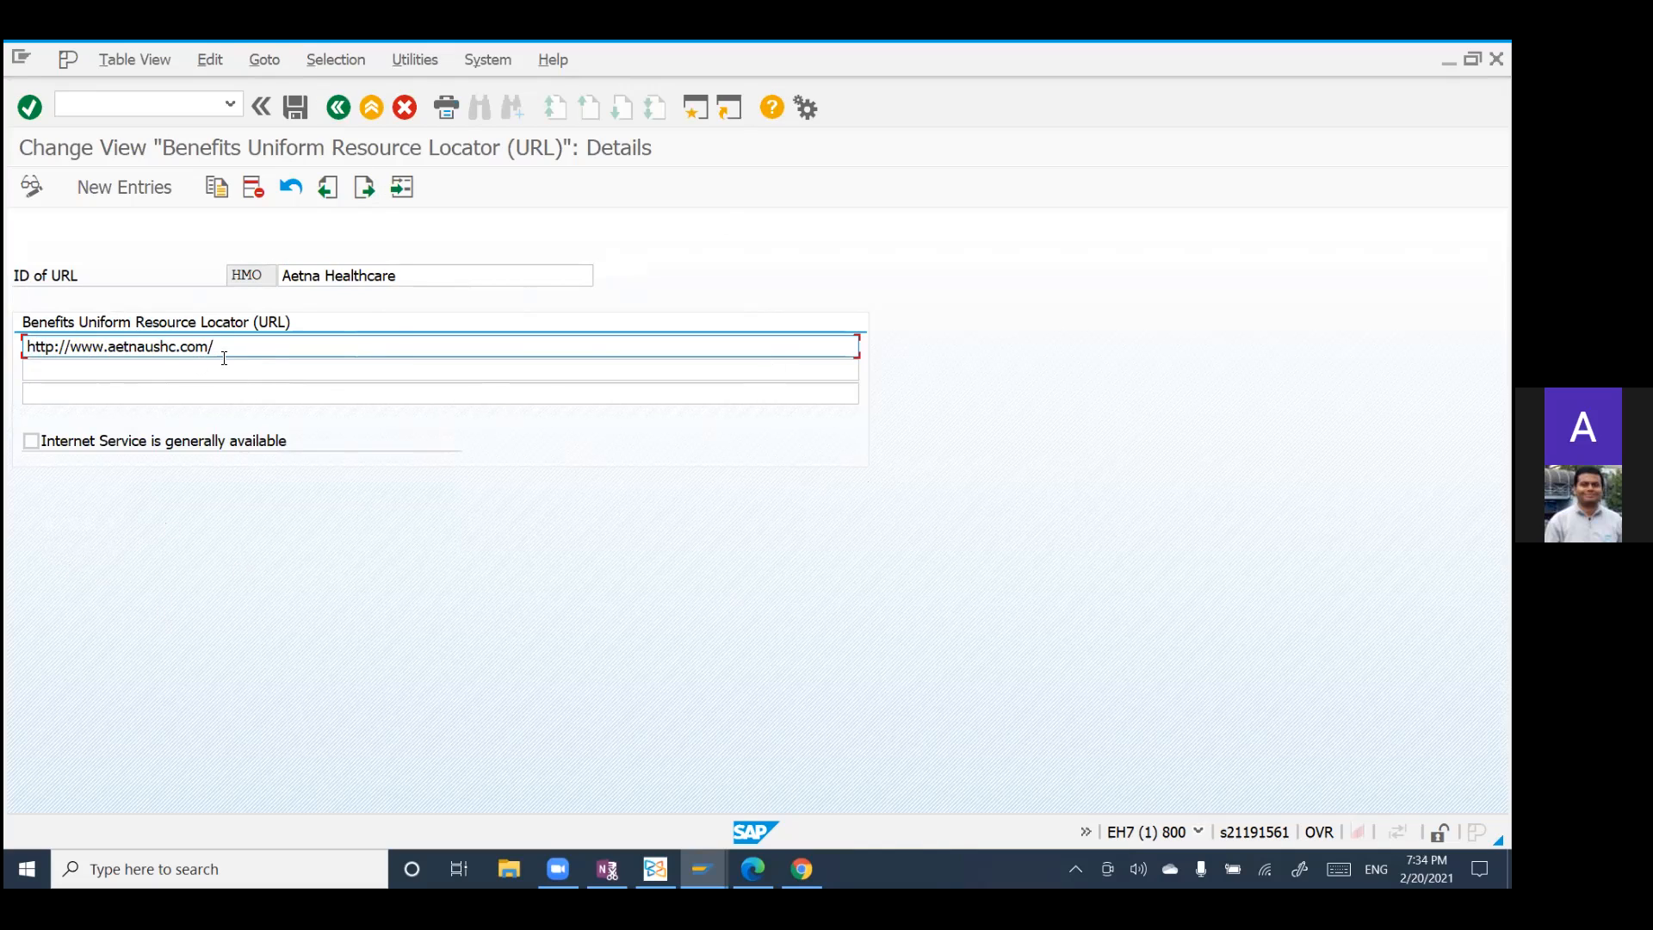
pyautogui.click(338, 110)
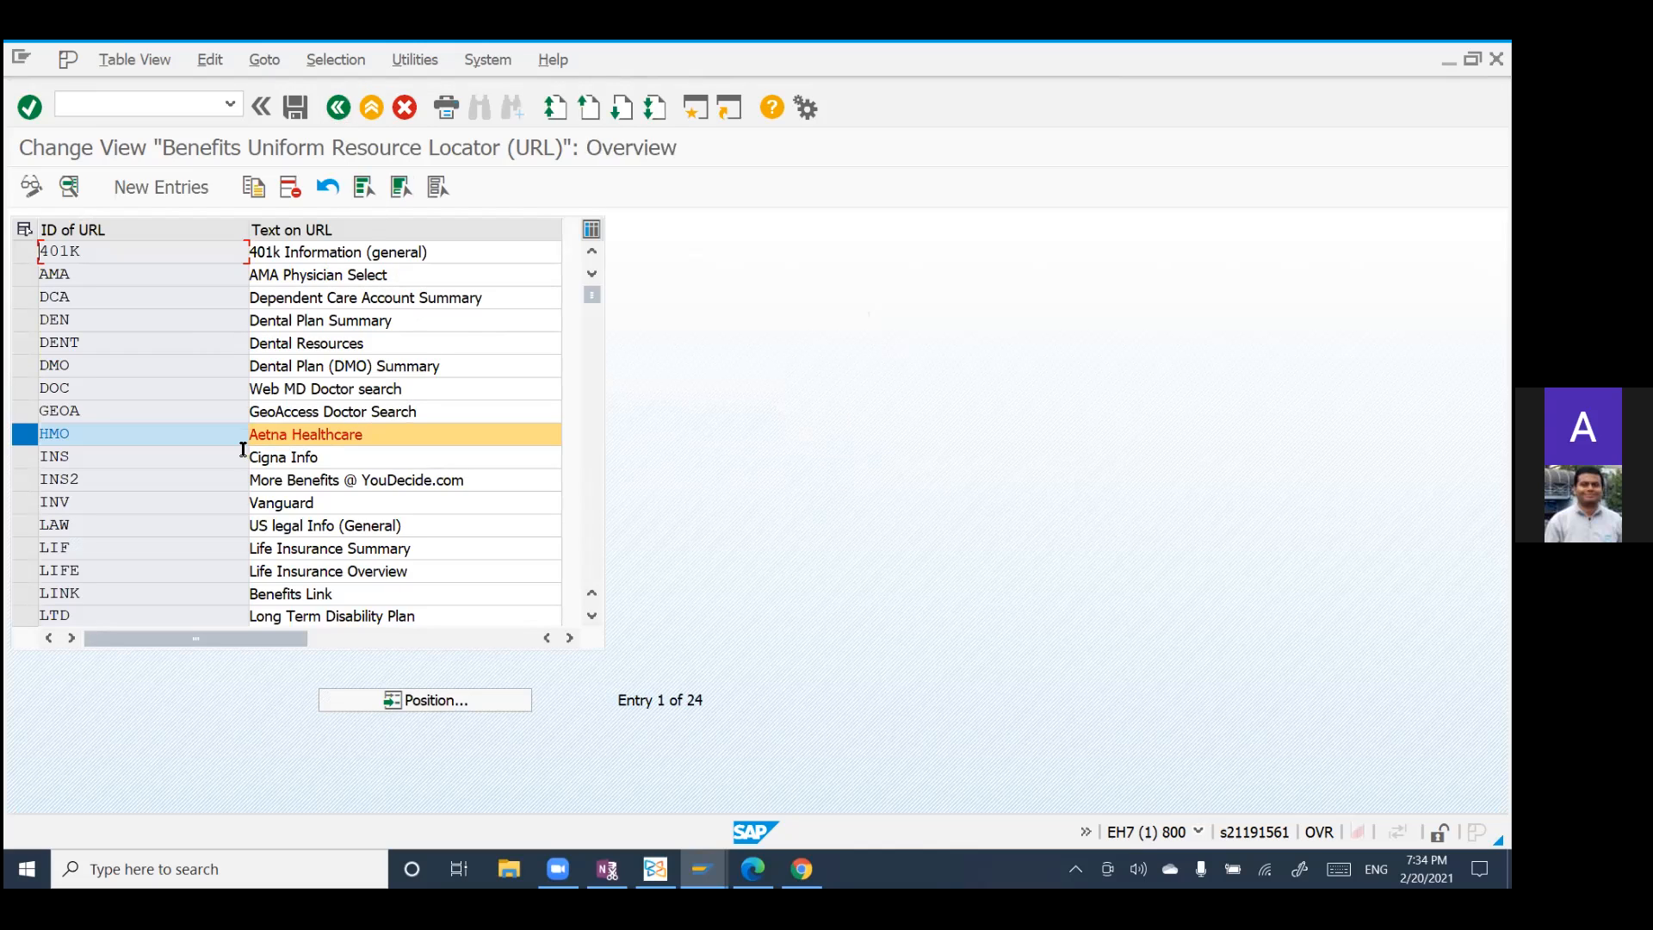
# Step: Display the details of only the MEDI (Health Insurance) entry, point out its additional URL lines and return to the overview
pyautogui.scroll(-2, 101, 377)
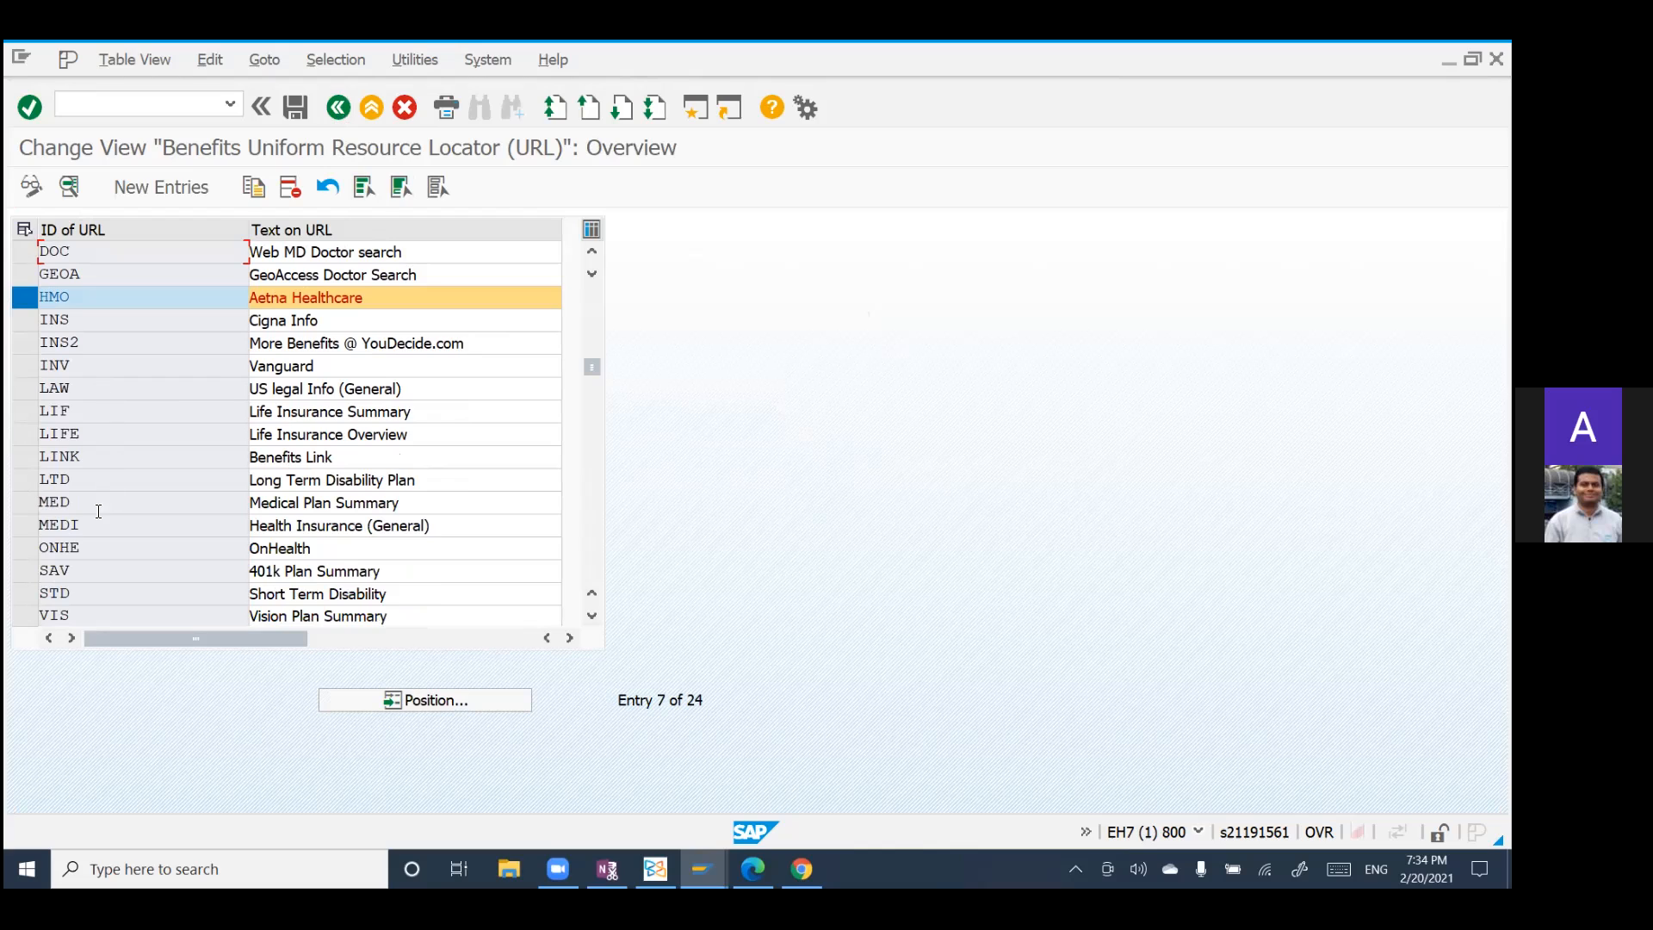
pyautogui.click(20, 527)
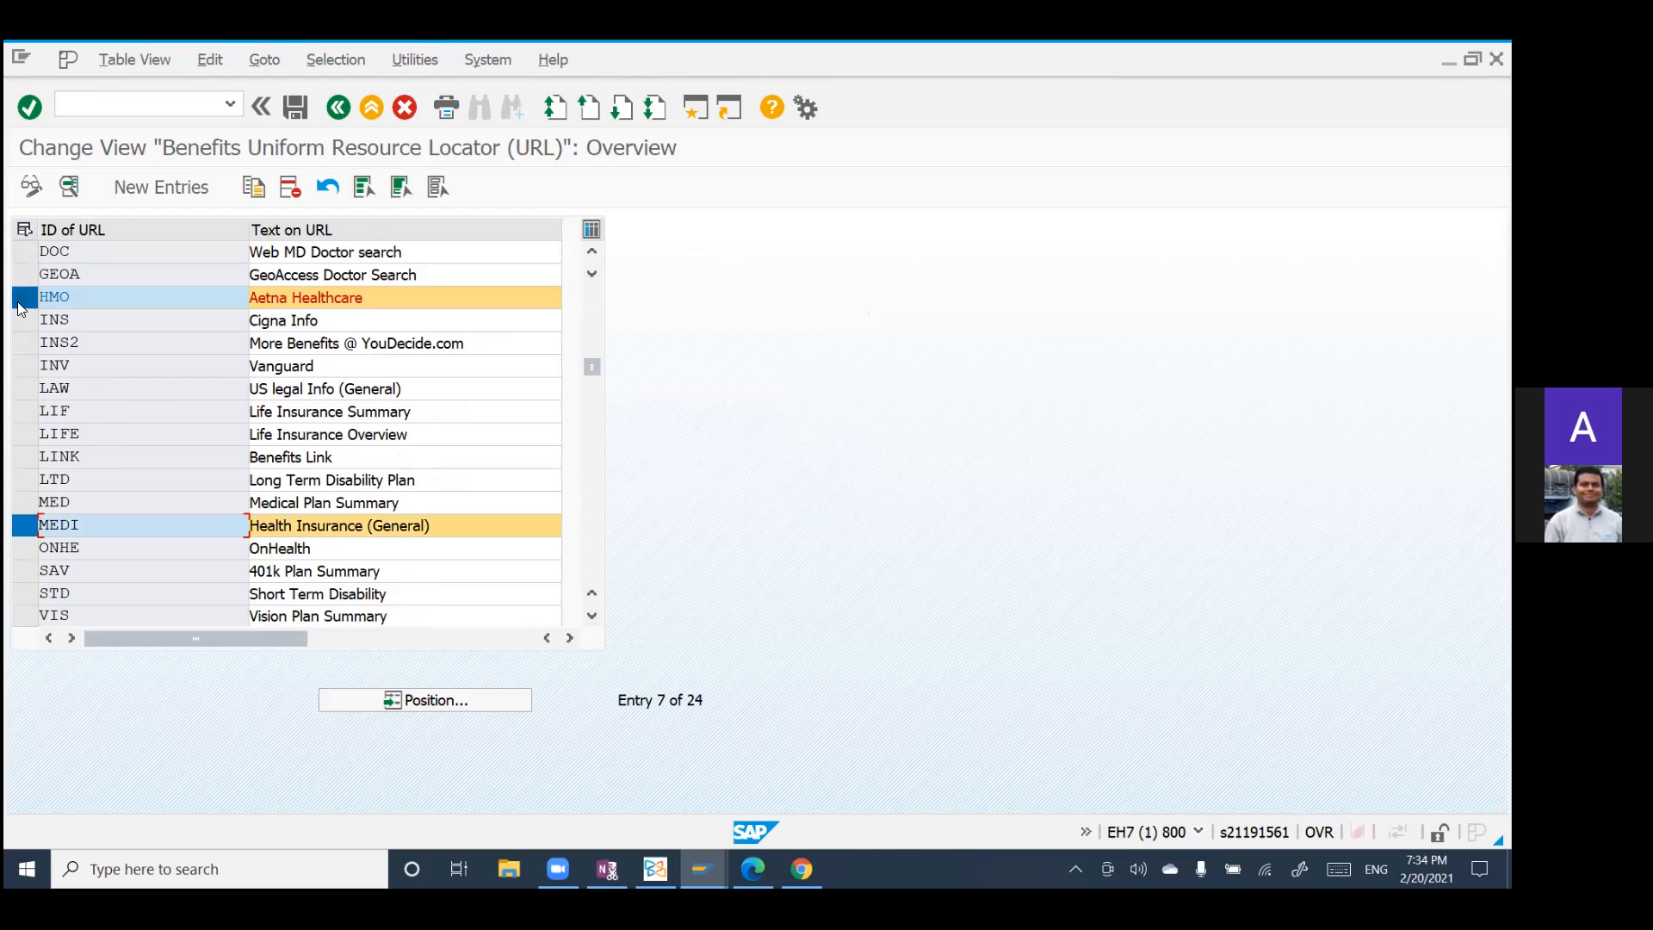
pyautogui.click(24, 297)
pyautogui.click(67, 189)
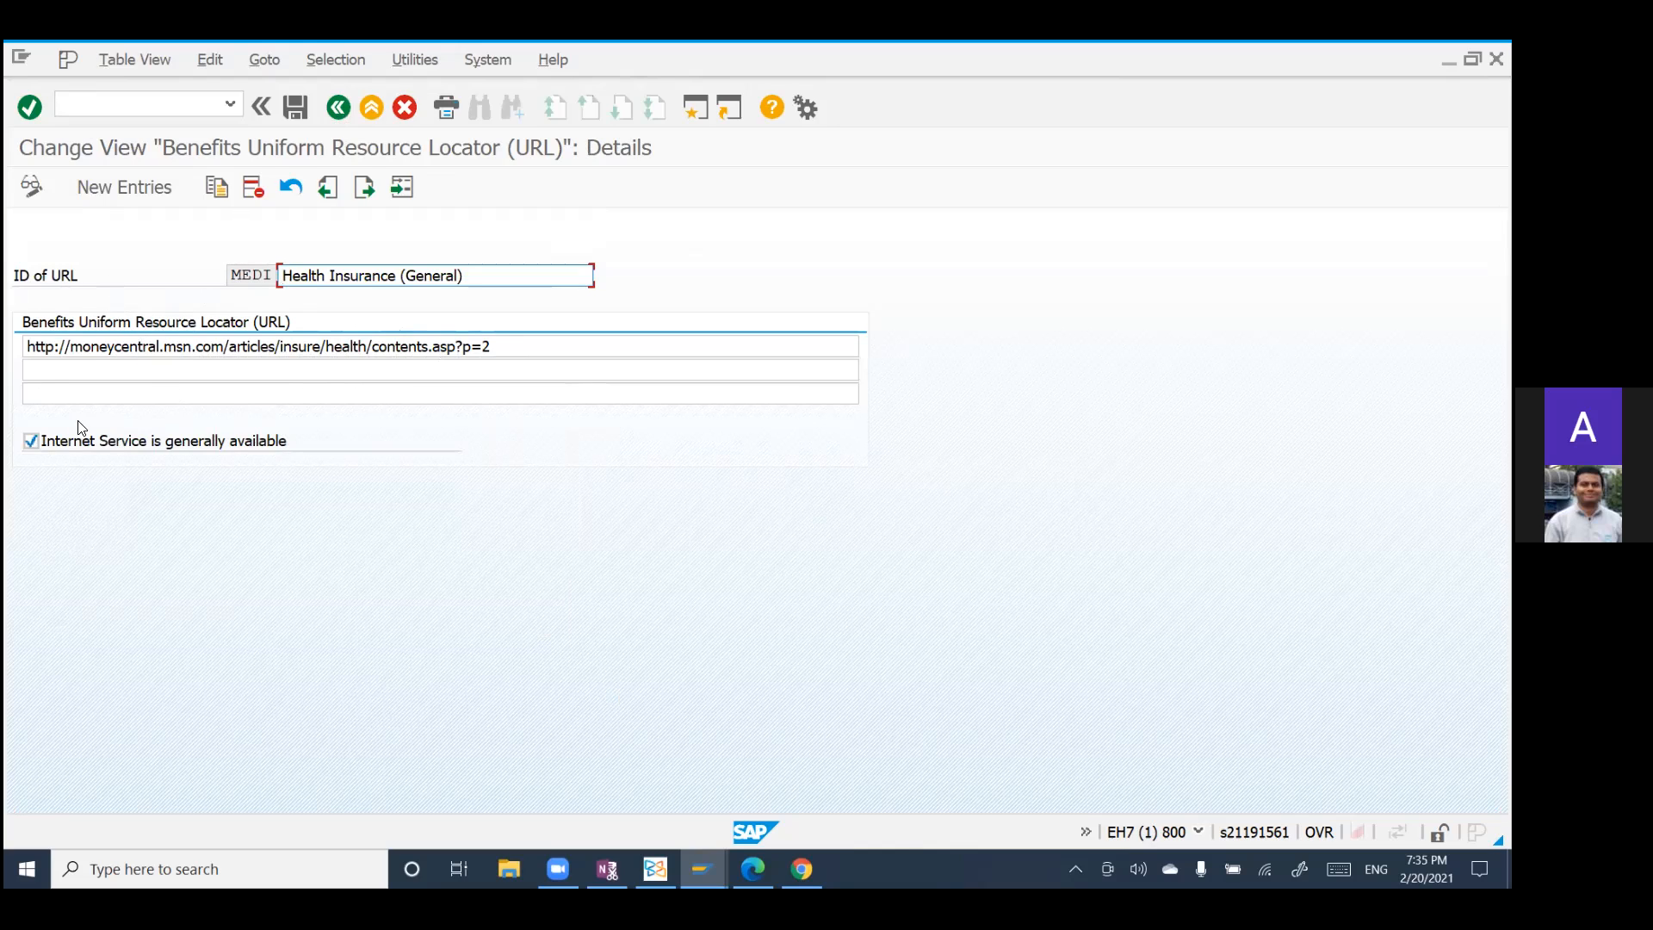
pyautogui.click(38, 372)
pyautogui.click(36, 393)
pyautogui.click(41, 397)
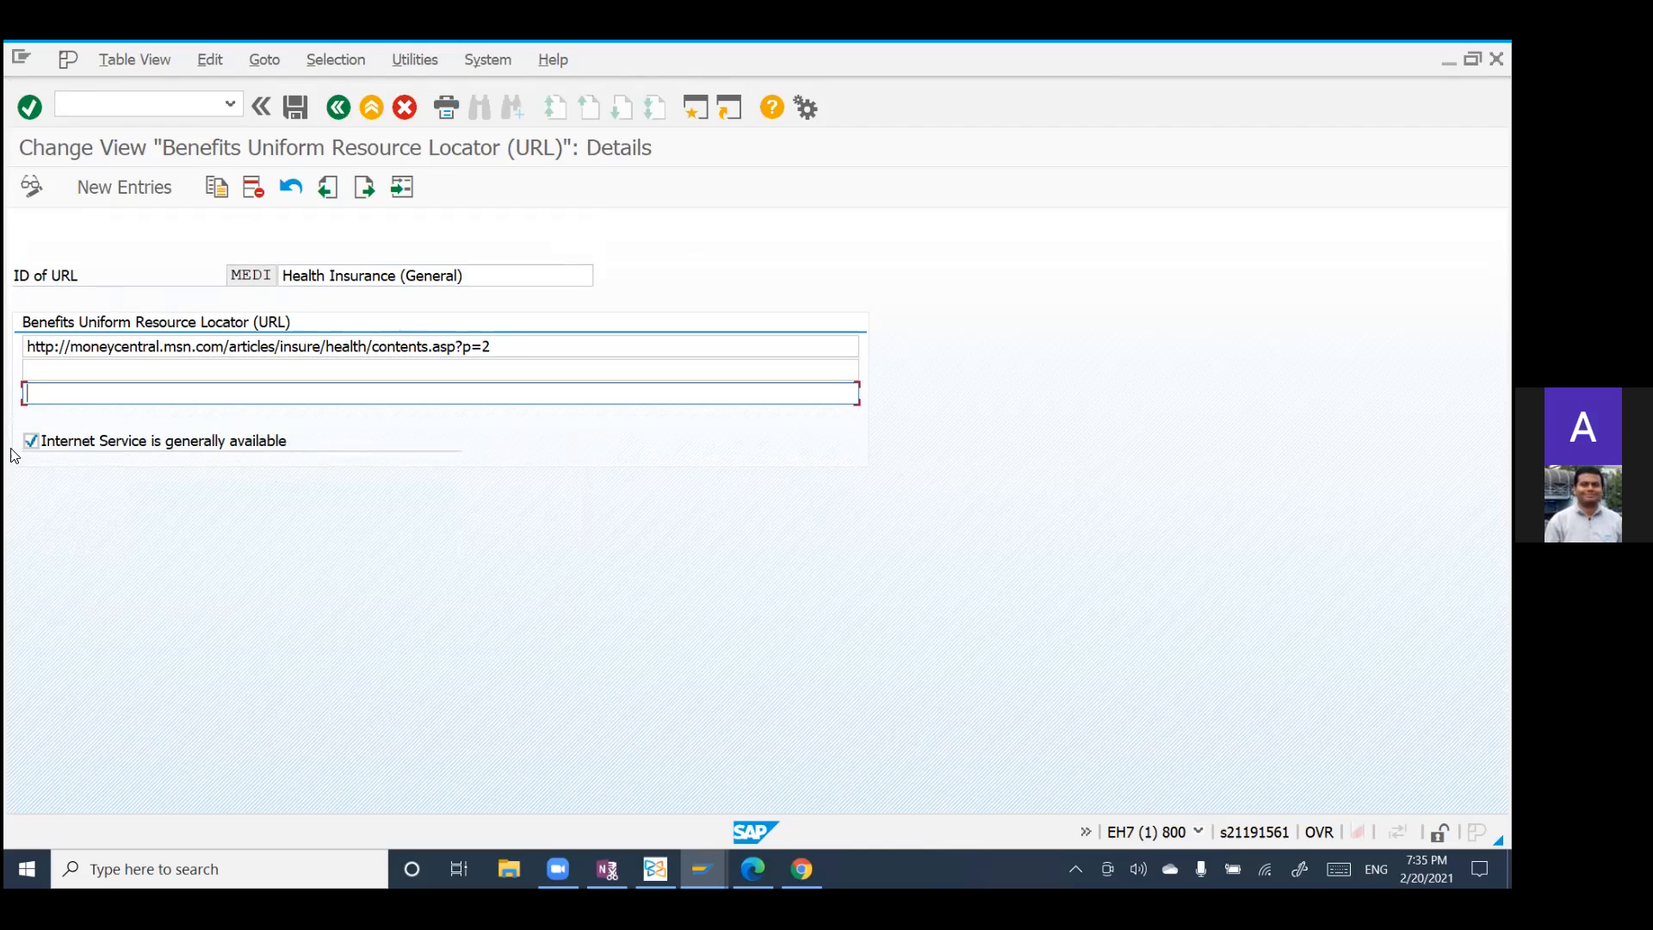
pyautogui.click(339, 107)
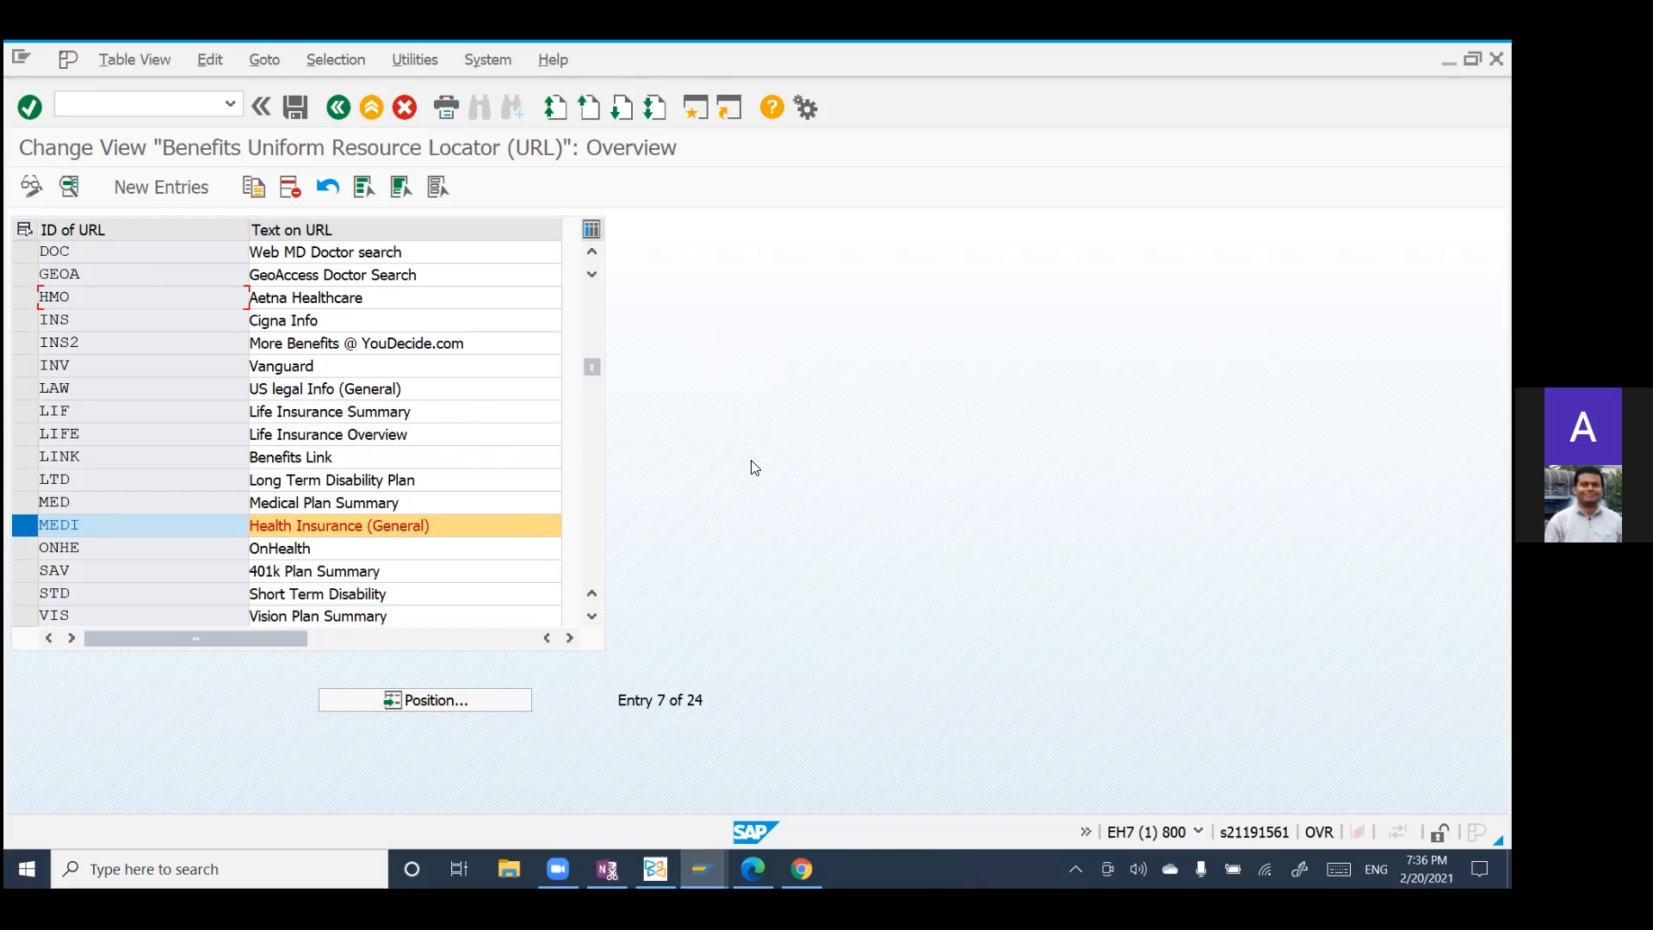
# Step: Leave the Define URLs activity and the IMG to return to the SAP Easy Access menu
pyautogui.click(335, 108)
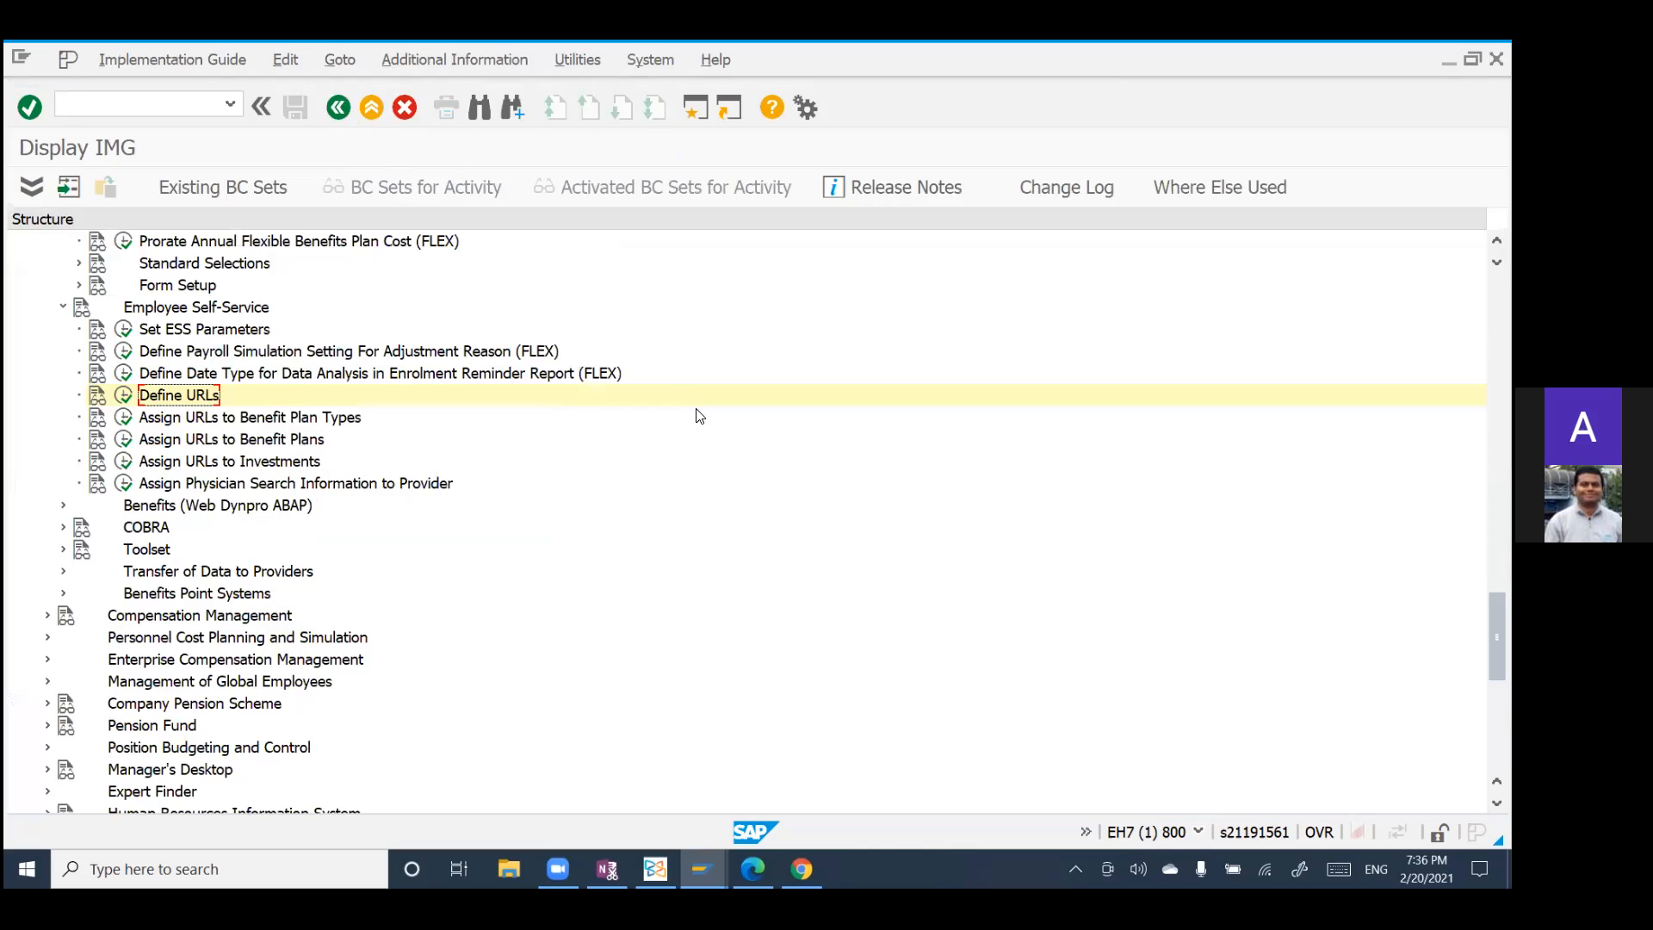
pyautogui.click(338, 108)
pyautogui.click(337, 109)
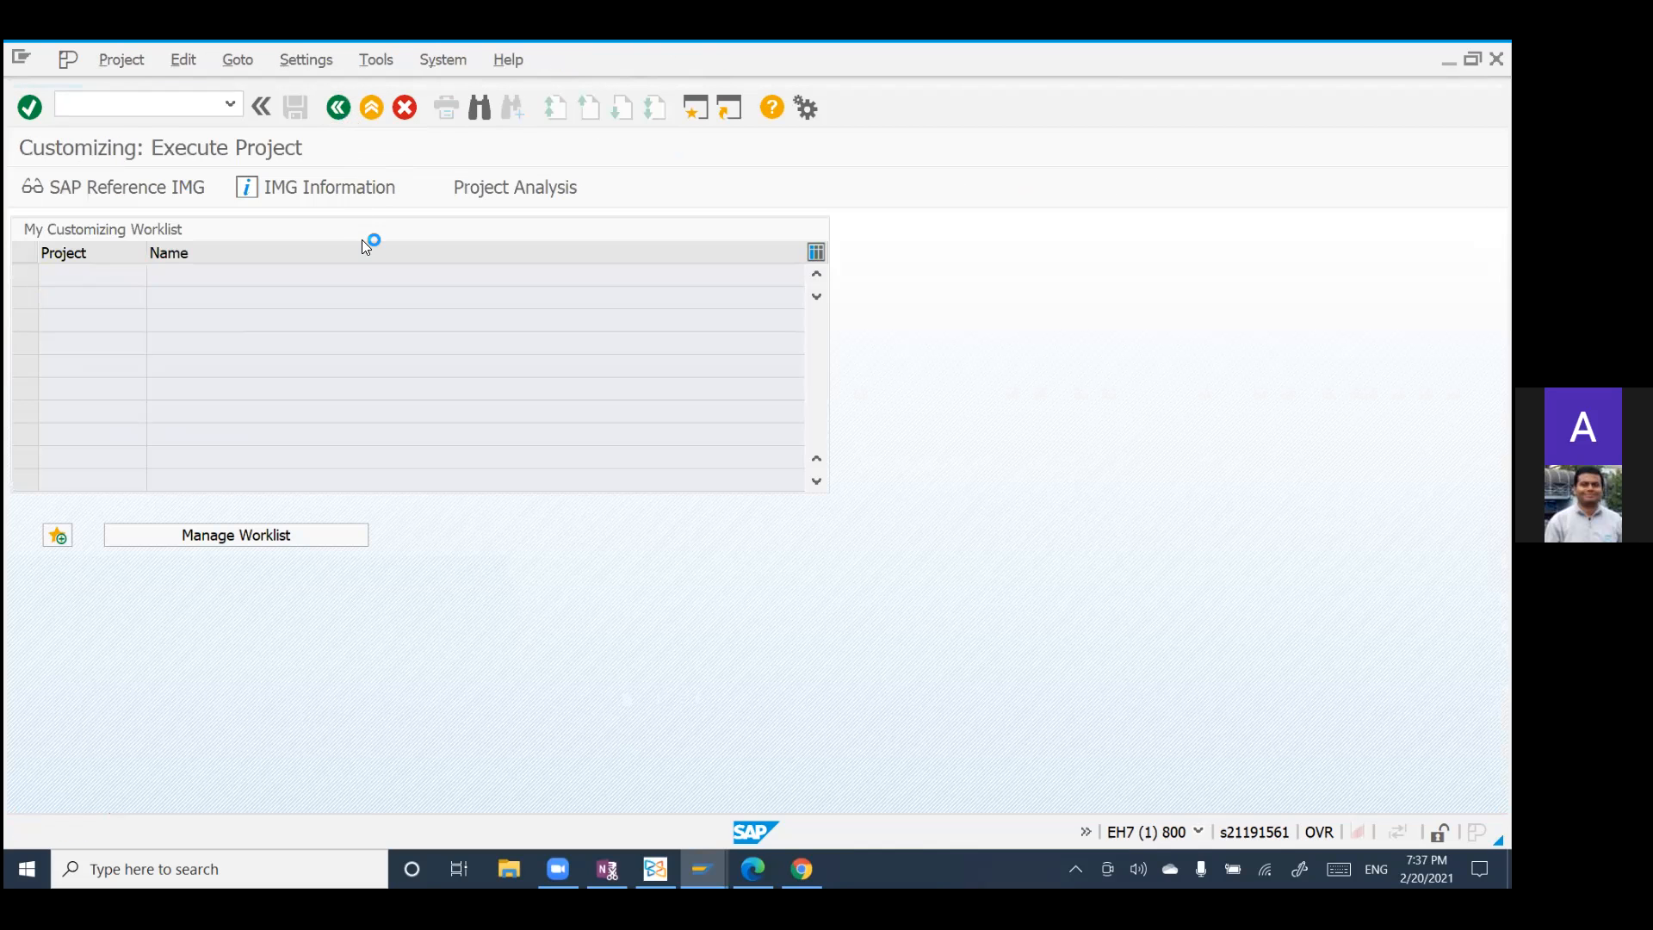
# Step: Expand Personnel Management and its Benefits folder under Human Resources to show the benefits transactions
pyautogui.scroll(-2, 371, 472)
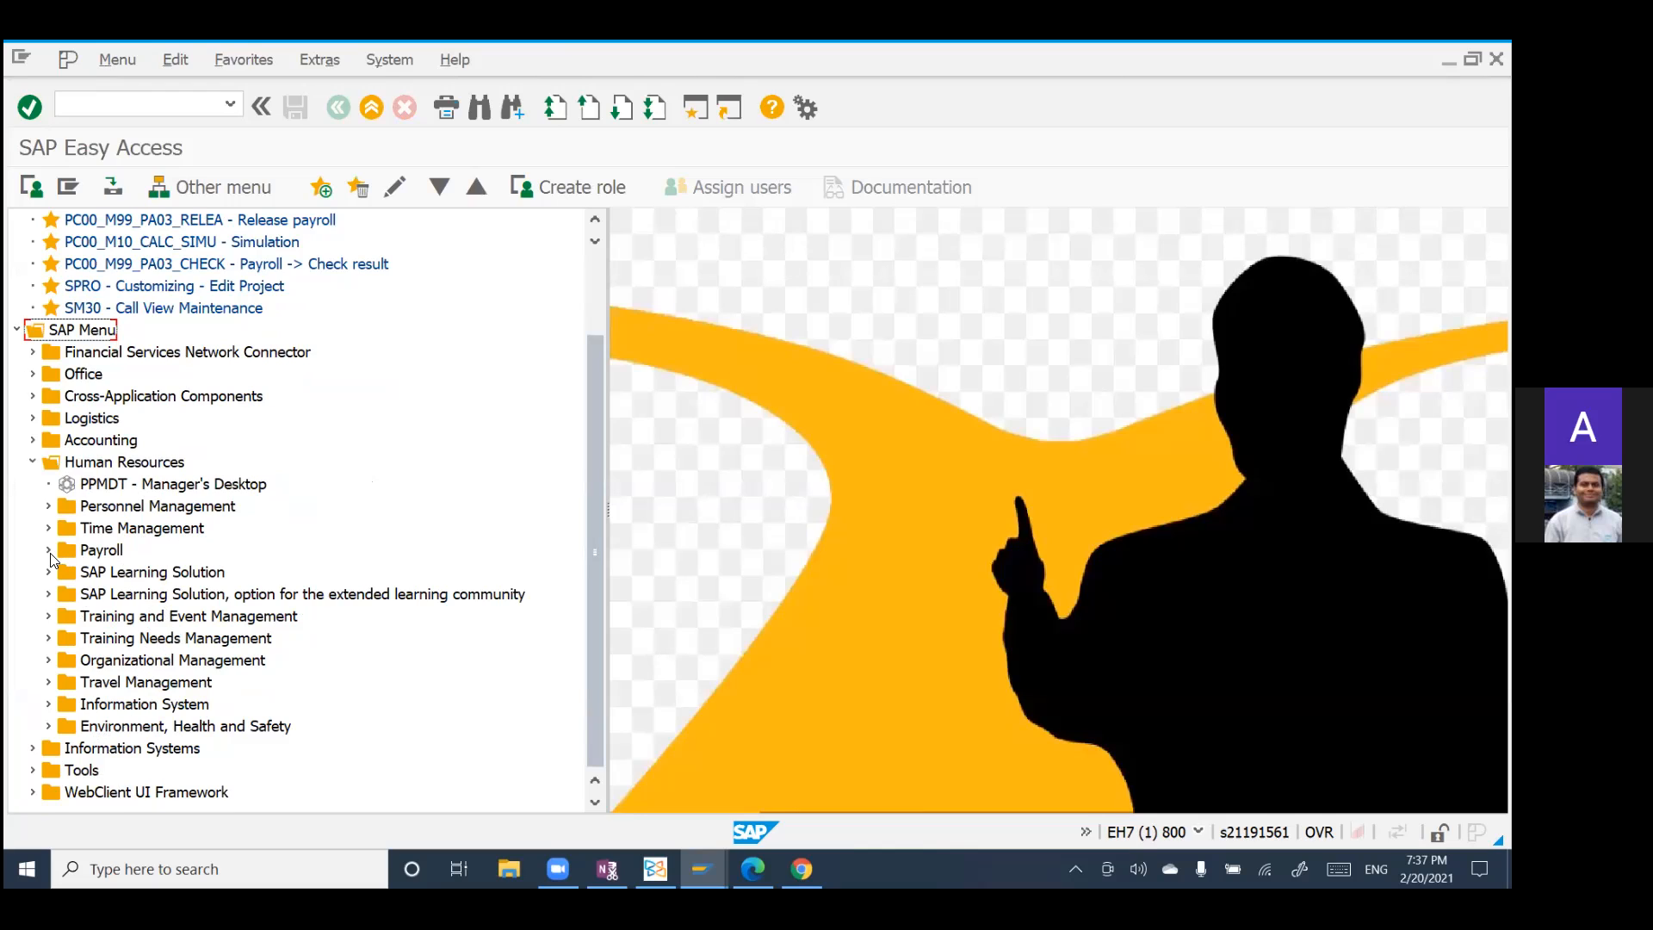
pyautogui.click(48, 508)
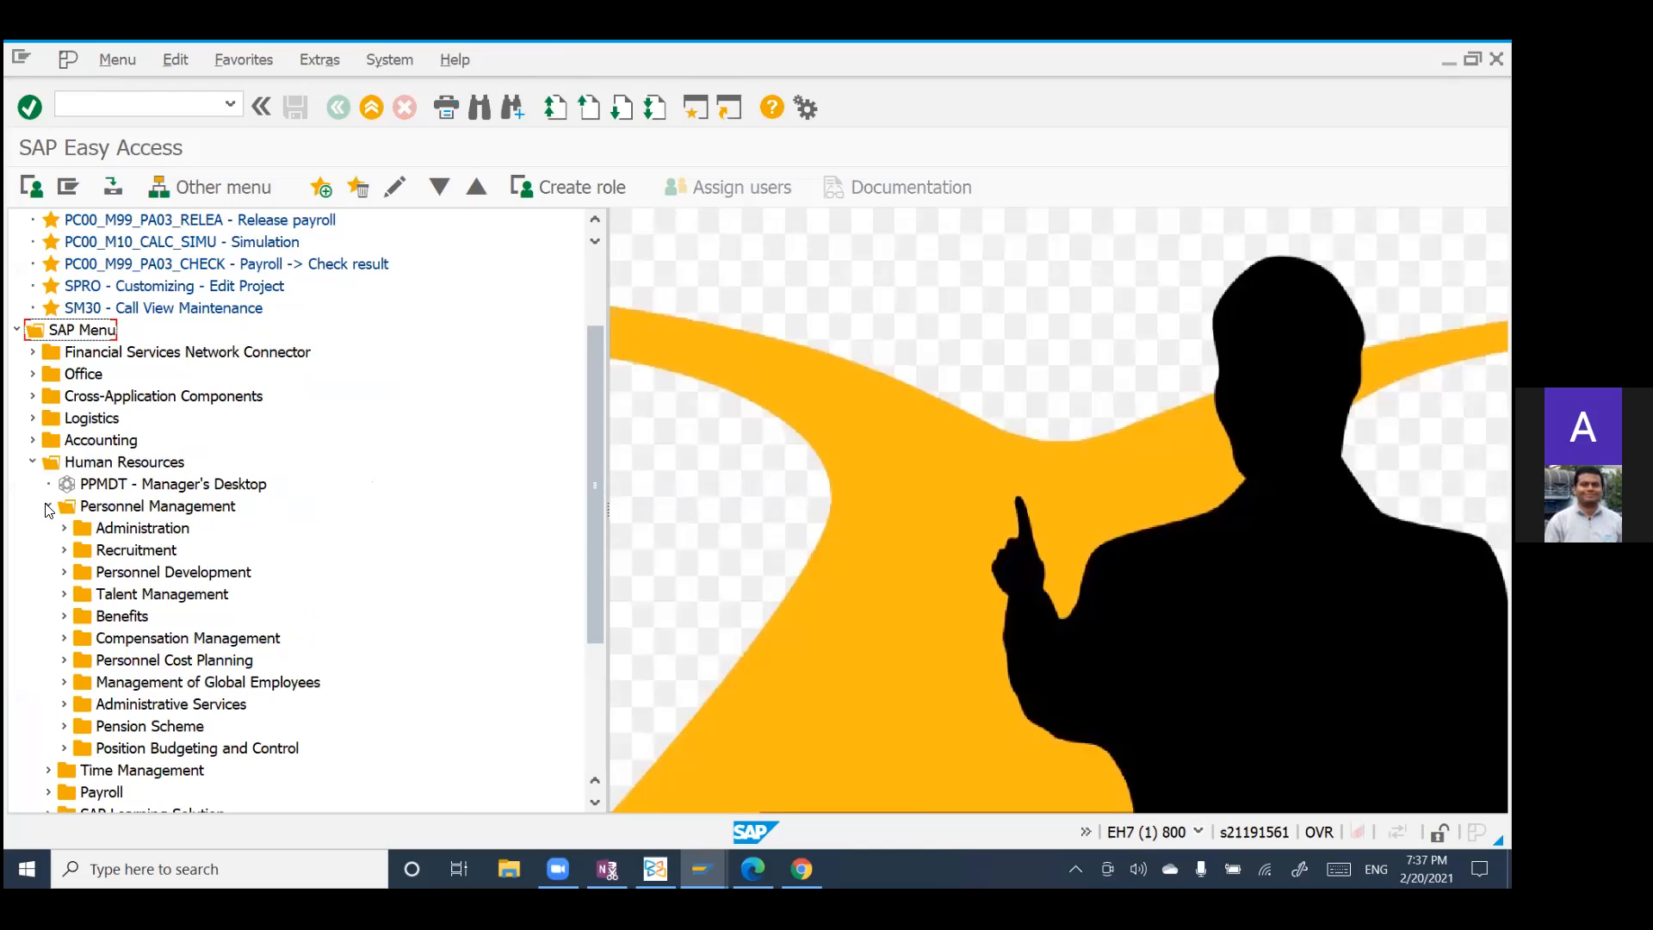
pyautogui.click(64, 617)
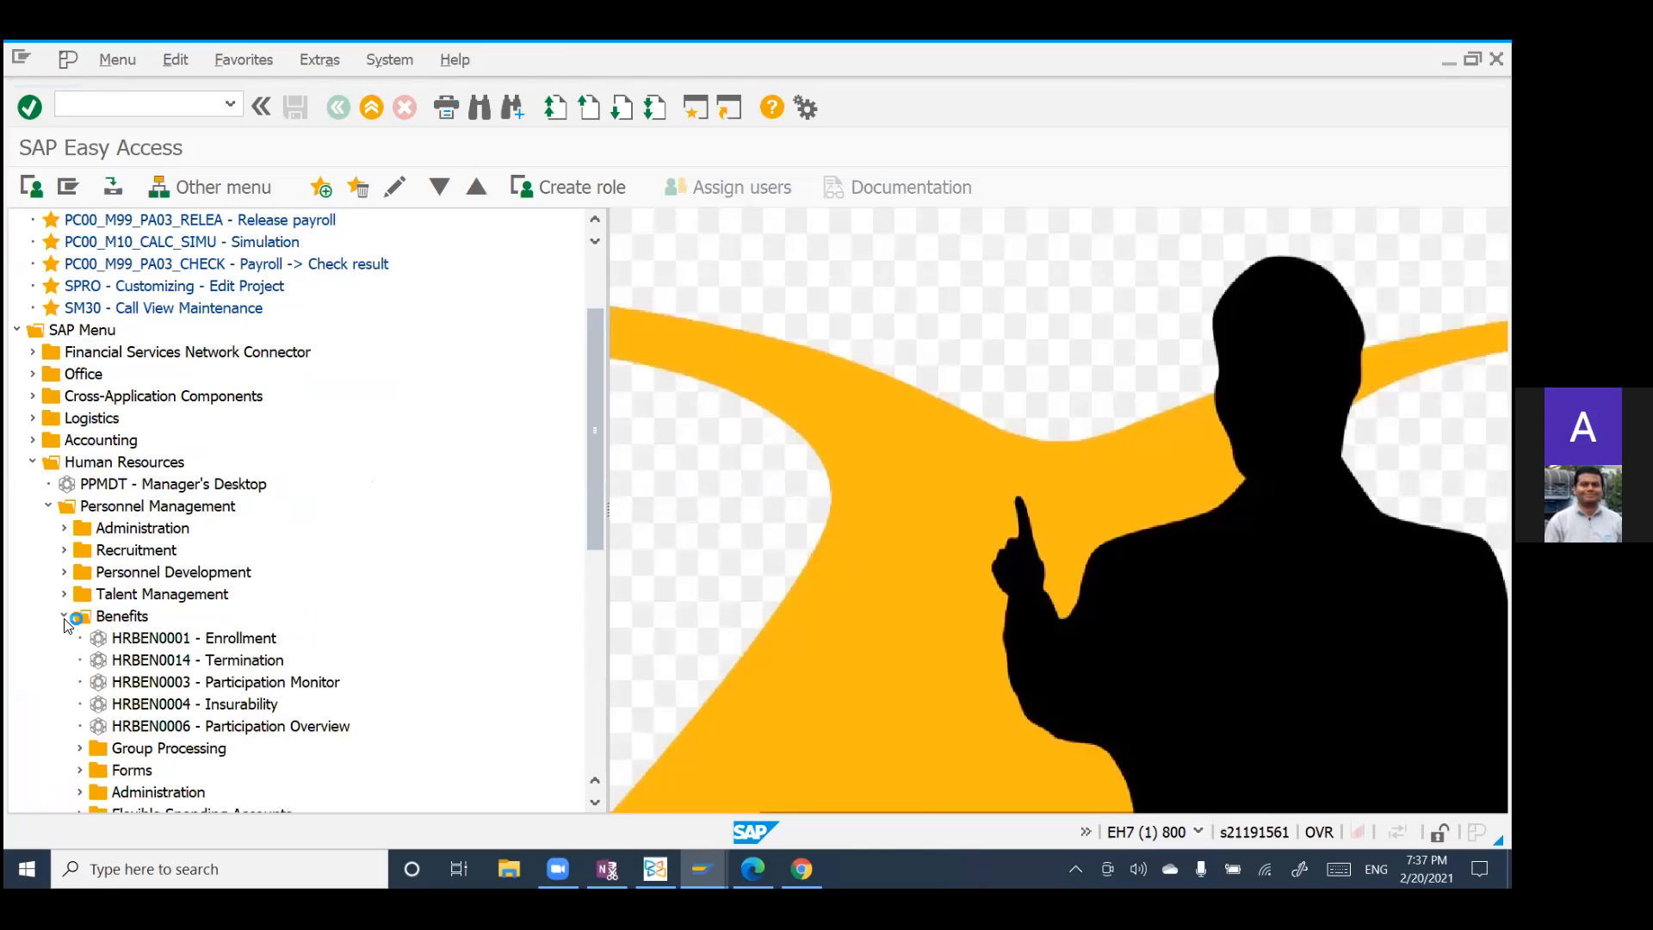
pyautogui.scroll(-2, 412, 679)
pyautogui.scroll(-2, 412, 679)
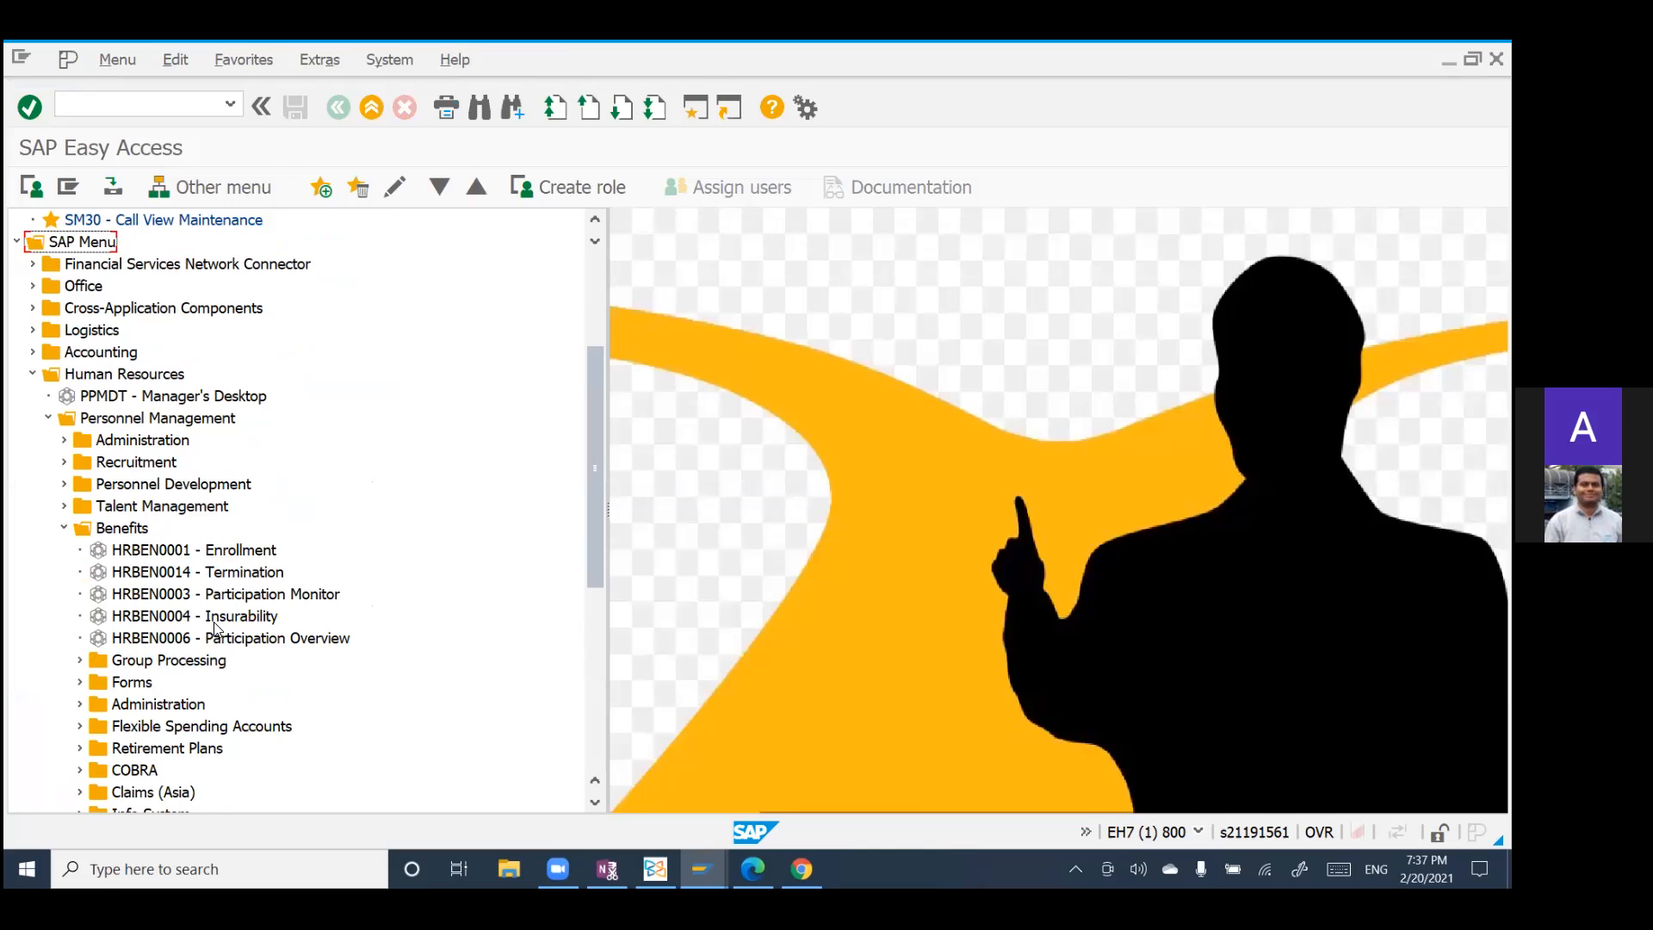
pyautogui.scroll(-3, 351, 656)
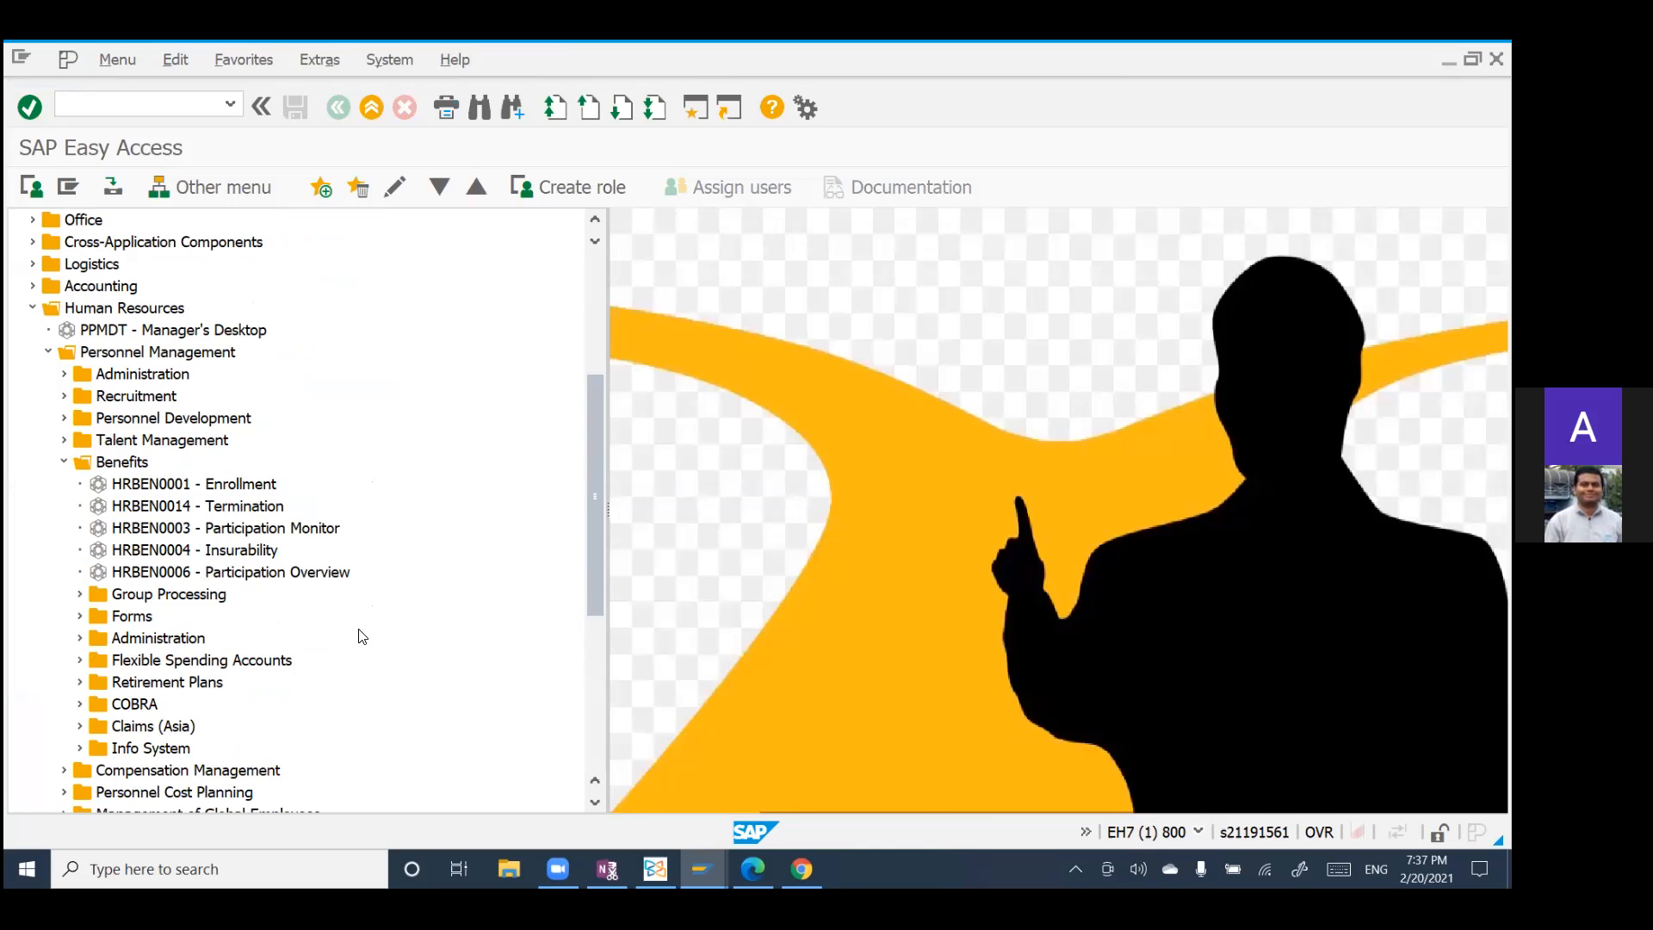
pyautogui.scroll(-2, 363, 636)
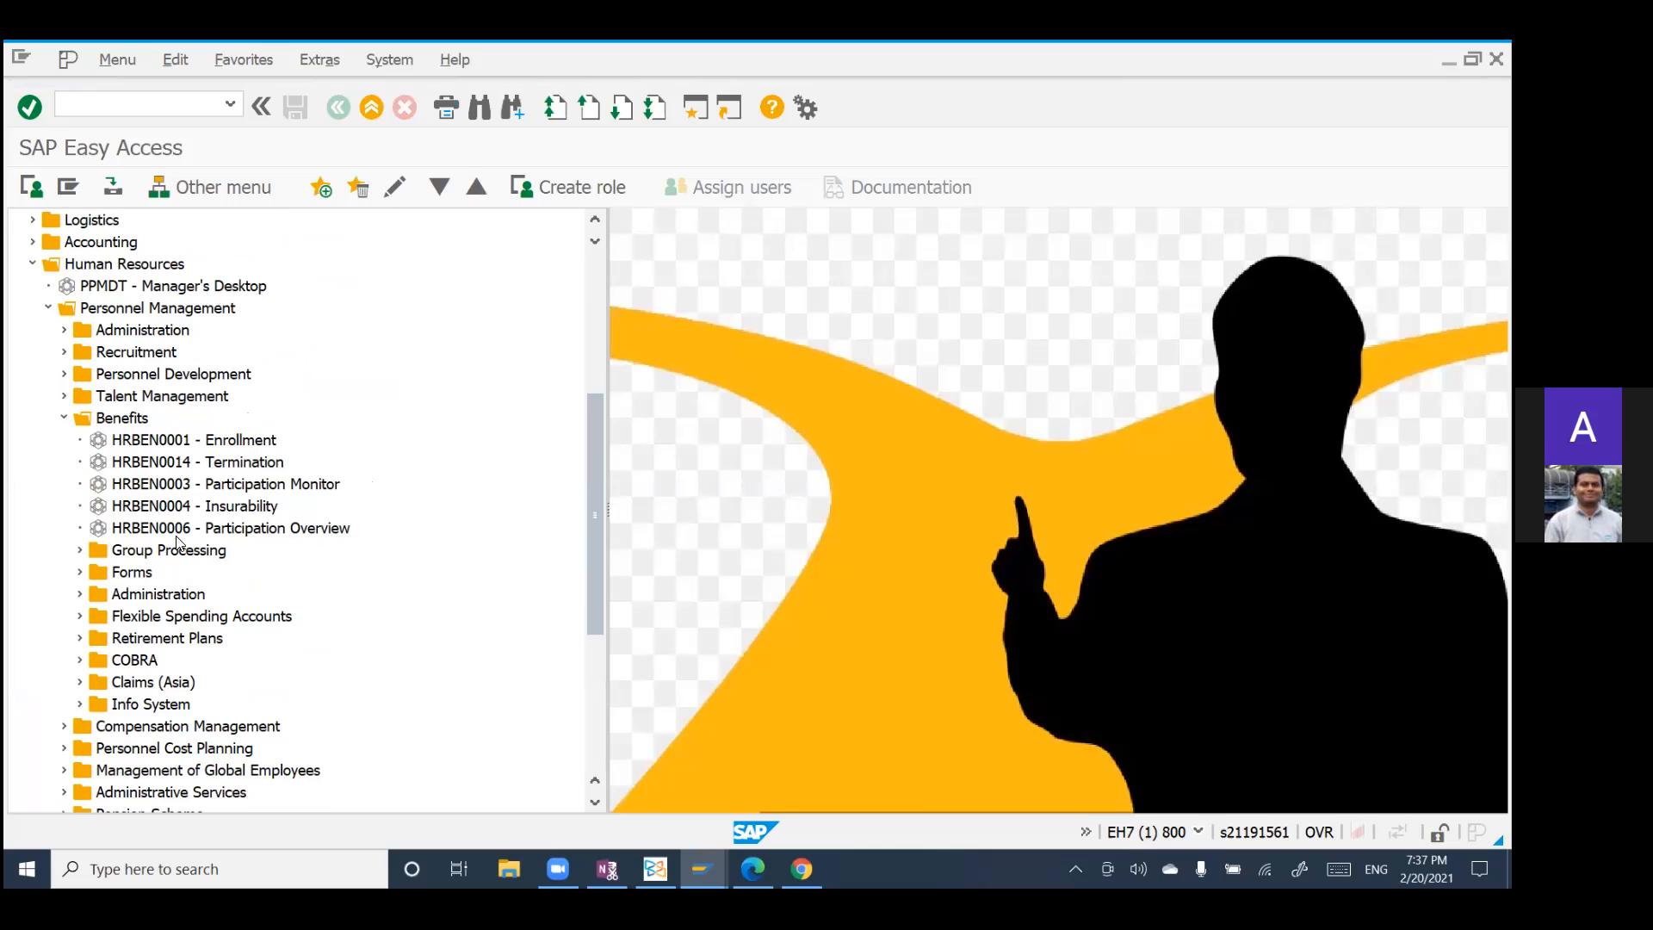
# Step: Open the Participation Overview transaction HRBEN0006 and display the benefit plan data of each listed employee in turn
pyautogui.doubleClick(232, 532)
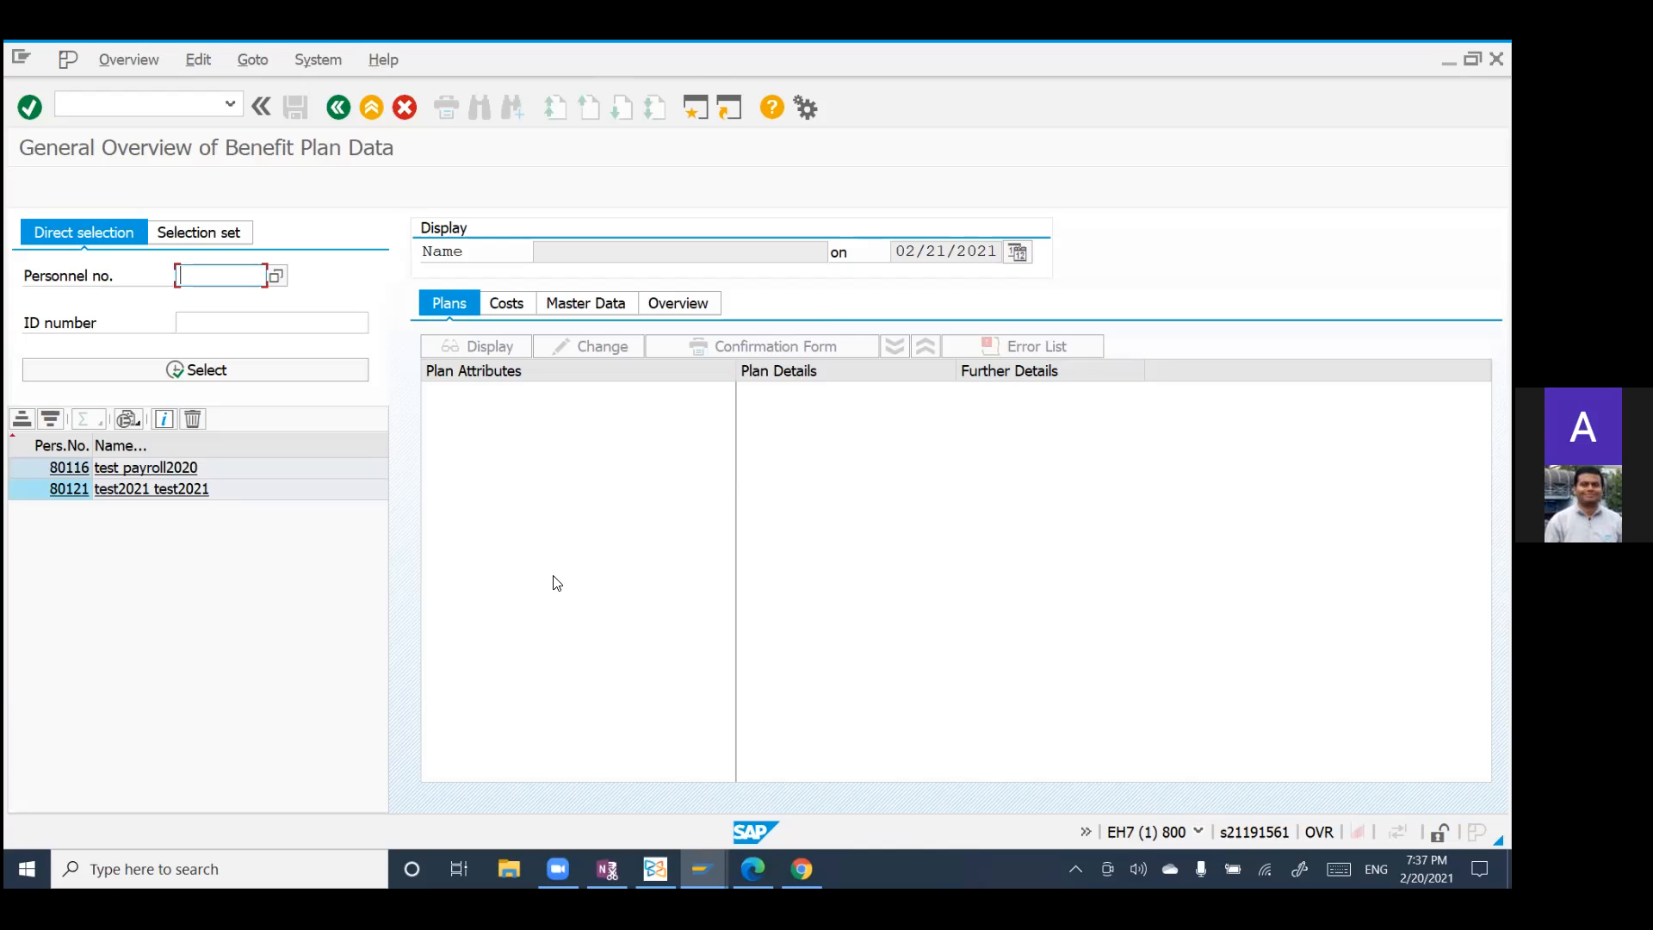
pyautogui.click(74, 467)
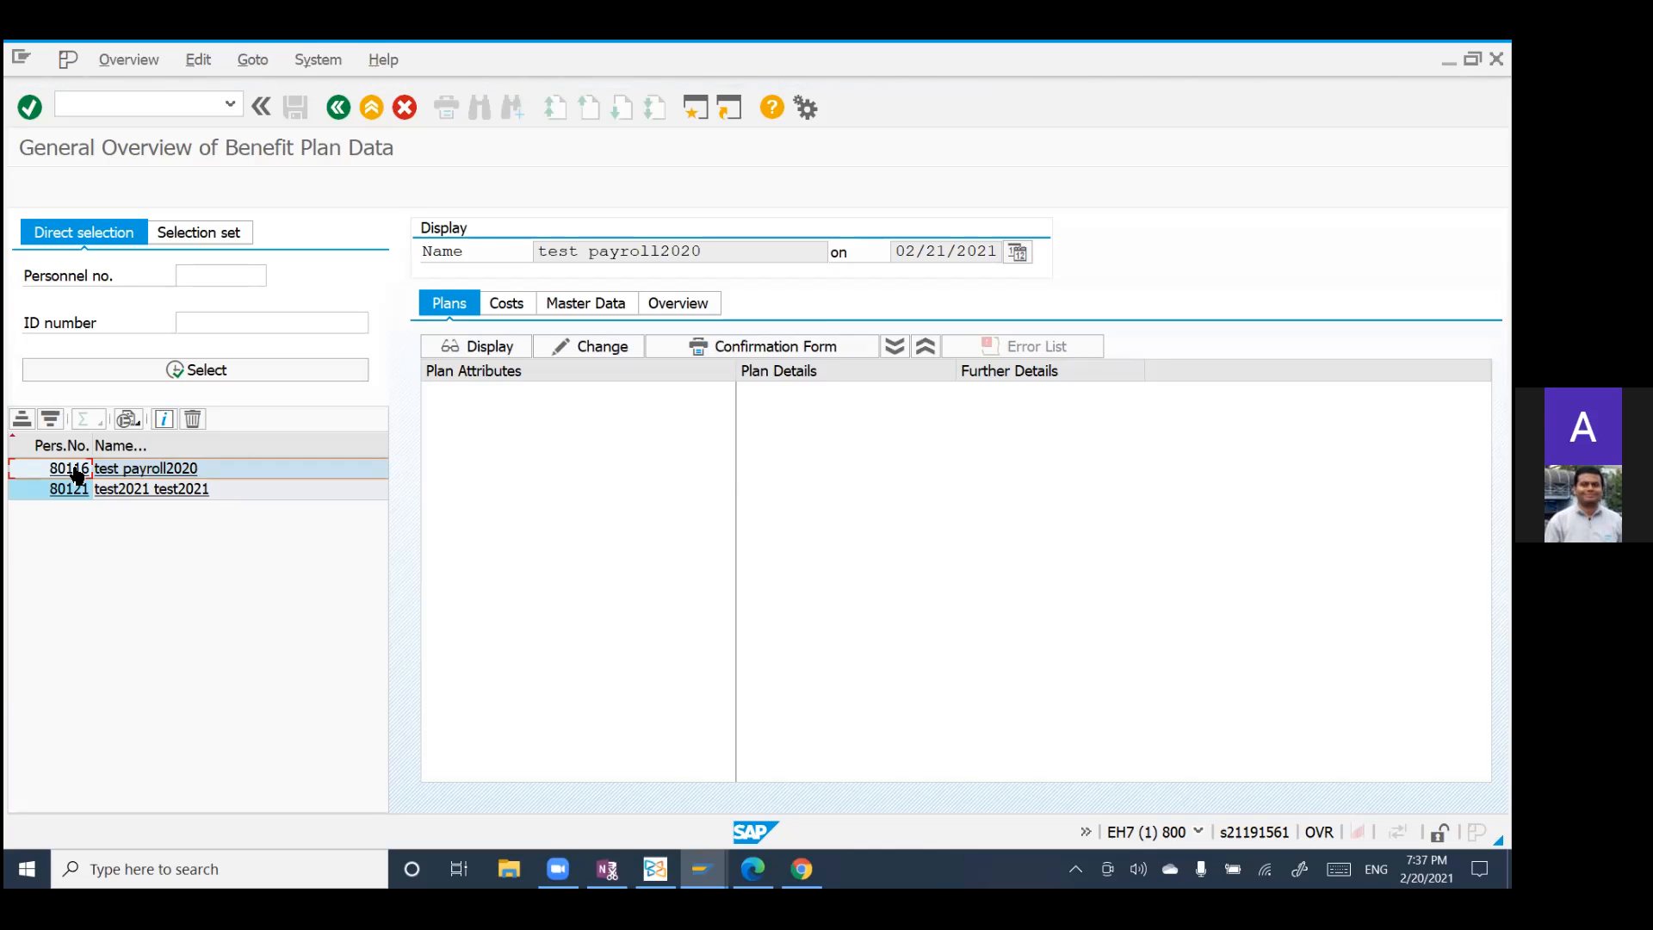
pyautogui.click(102, 491)
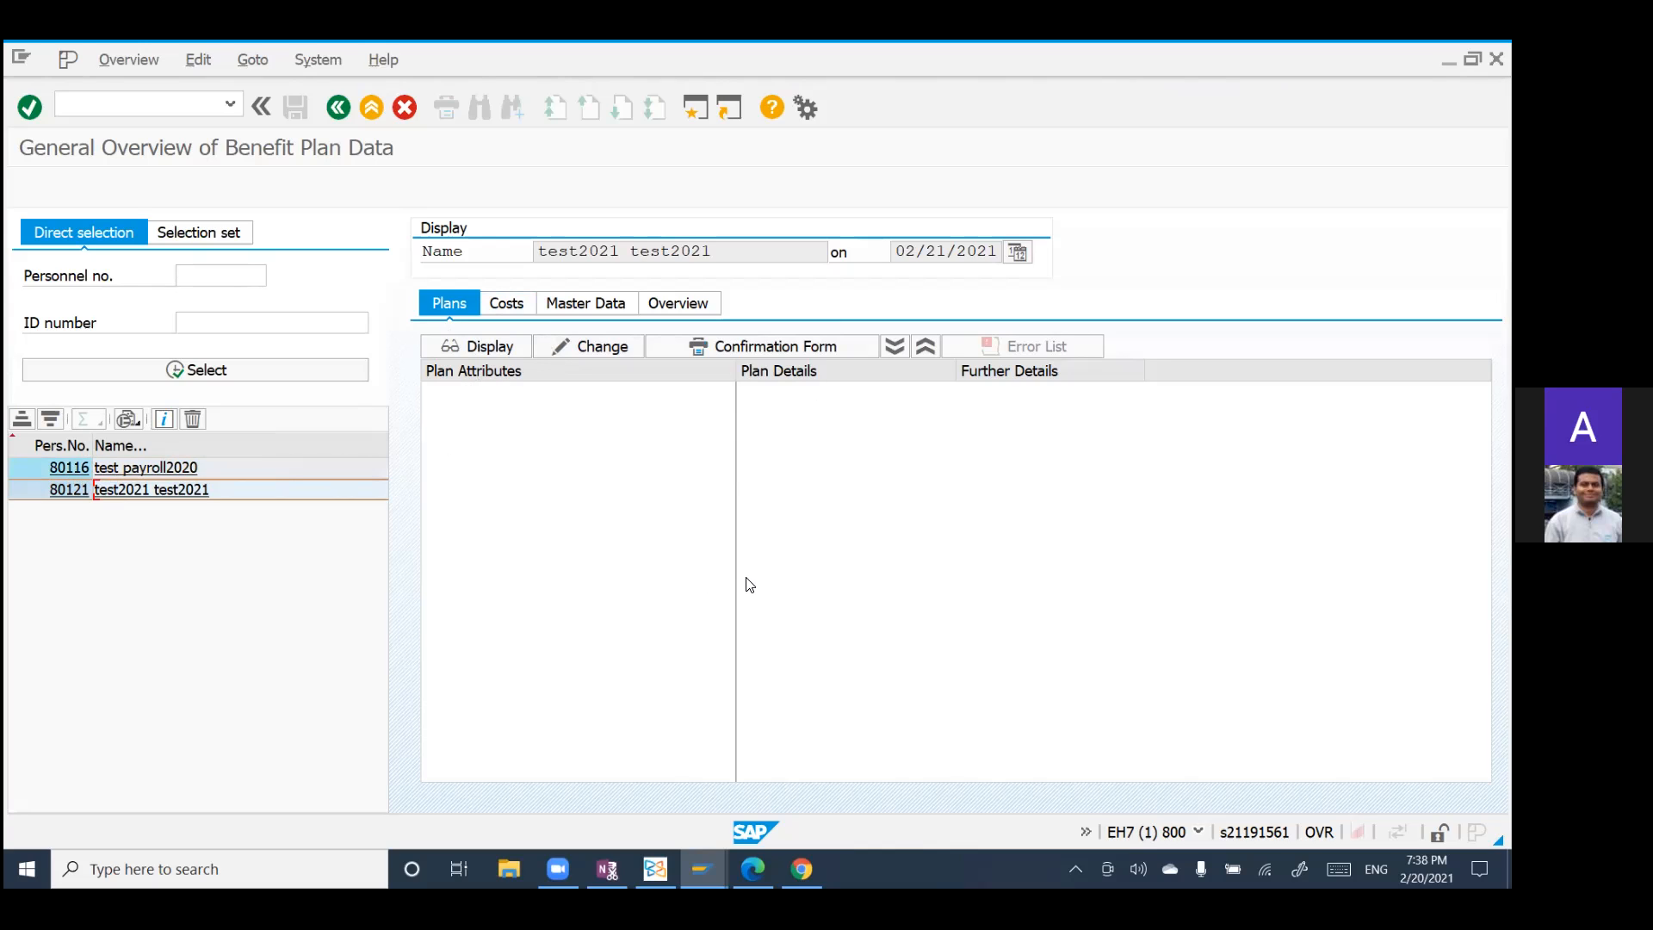
# Step: Review the second employee's benefit costs, master data, overview timeline and plans, and return to the SAP Easy Access menu
pyautogui.click(203, 275)
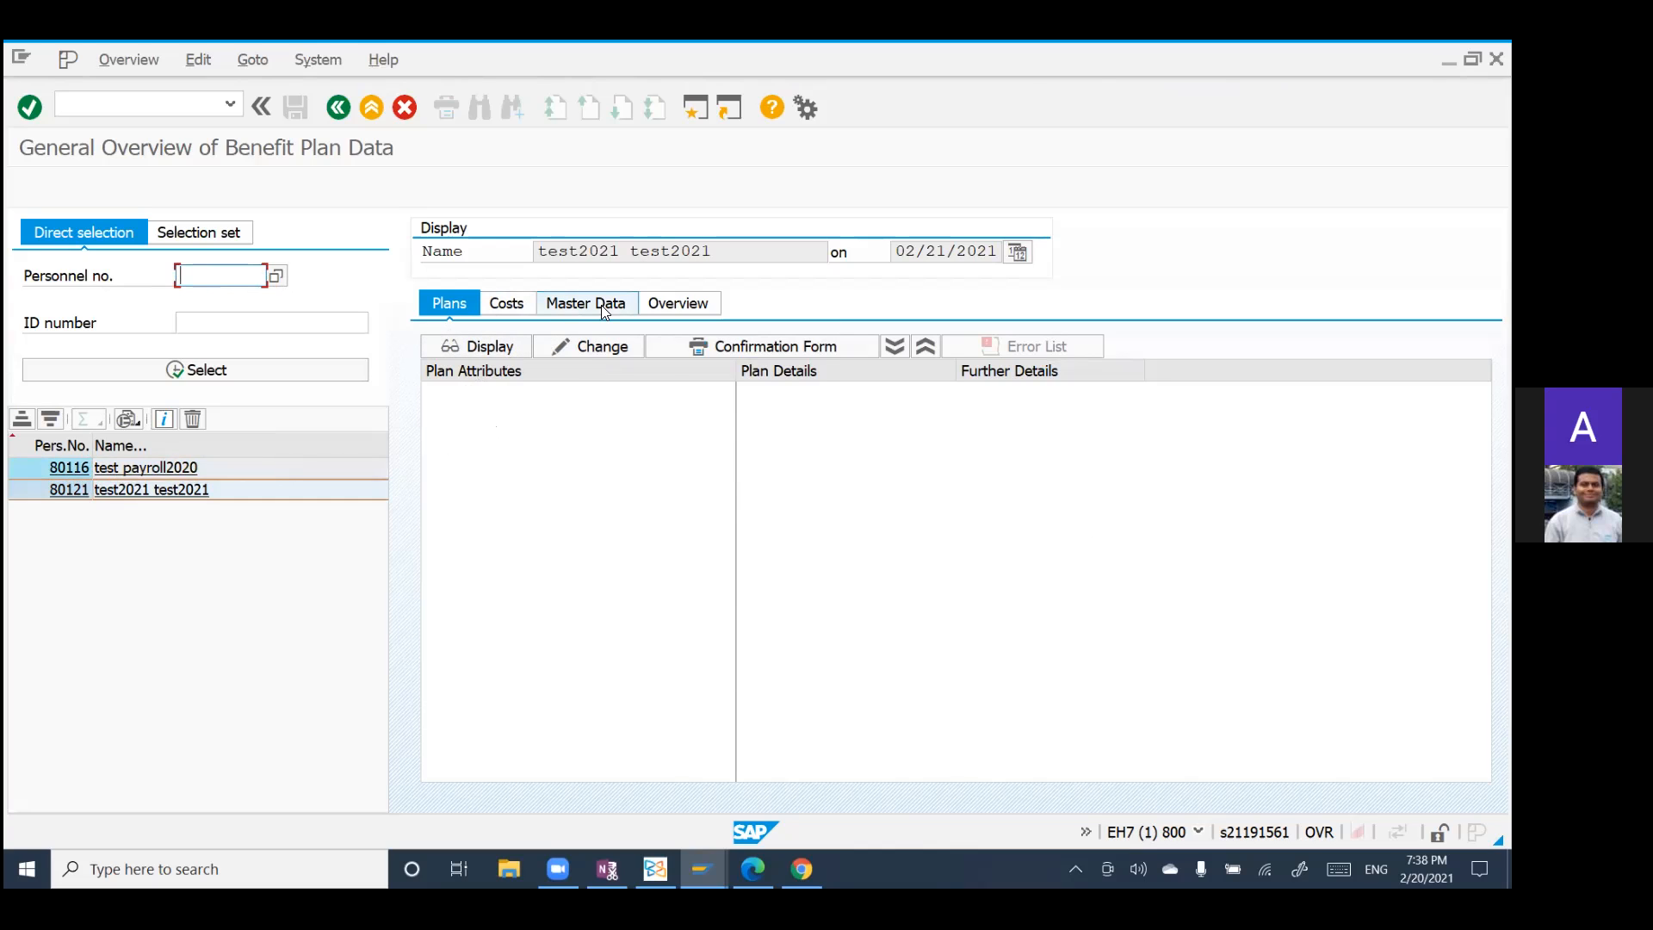
pyautogui.click(525, 307)
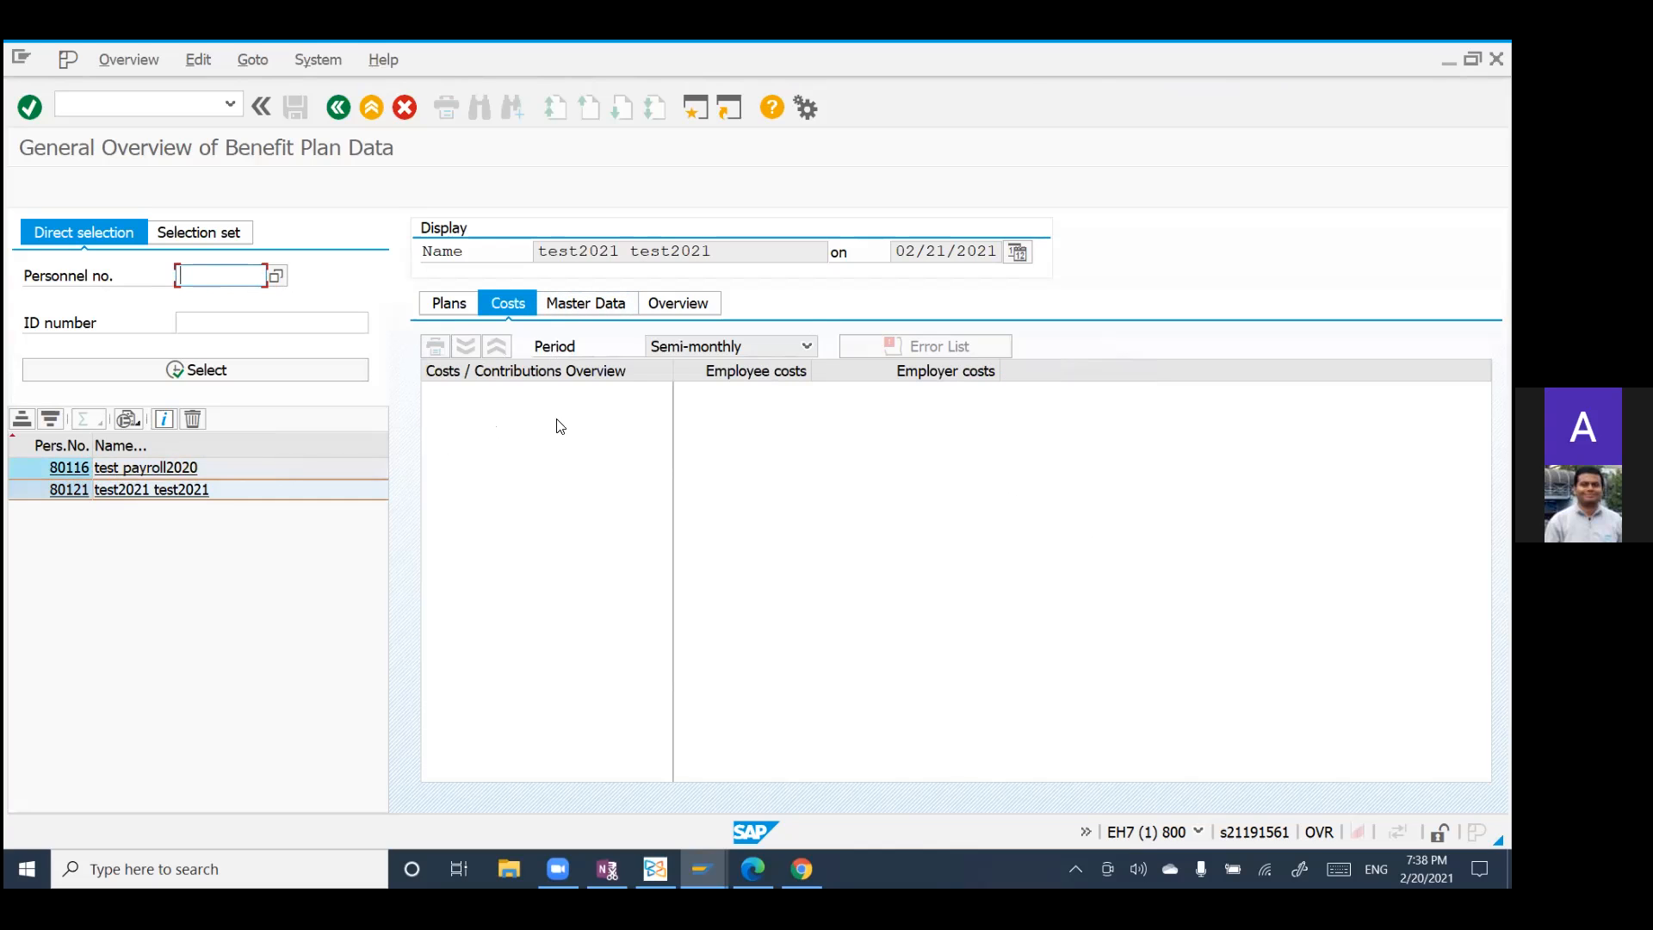
pyautogui.click(572, 307)
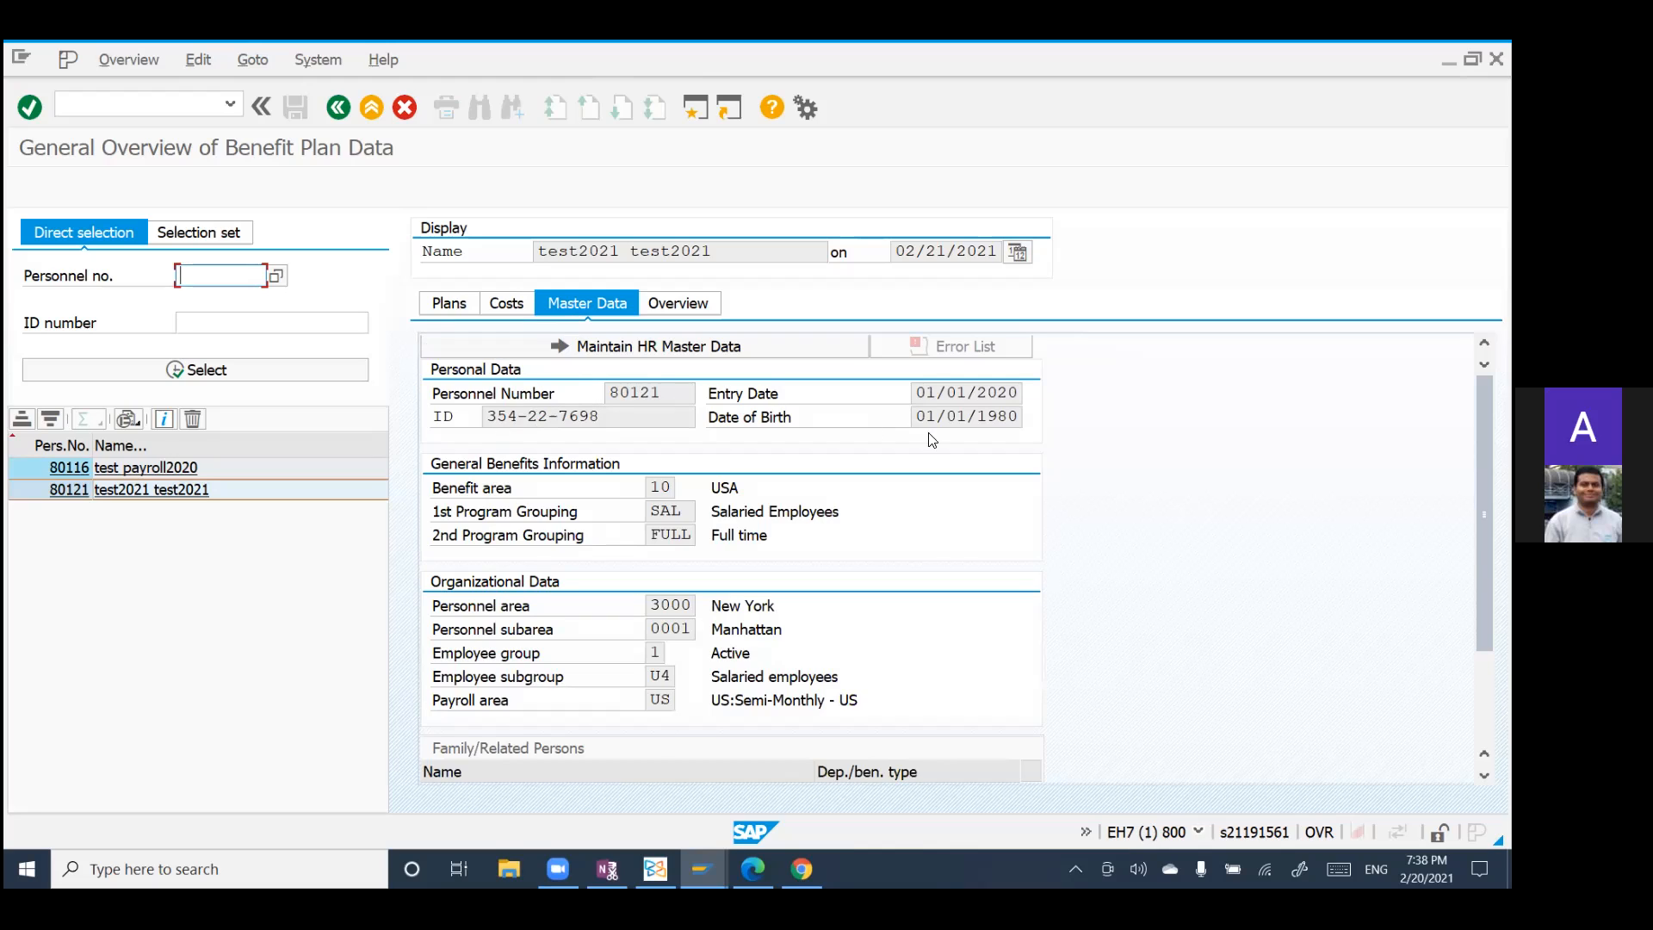
pyautogui.click(676, 305)
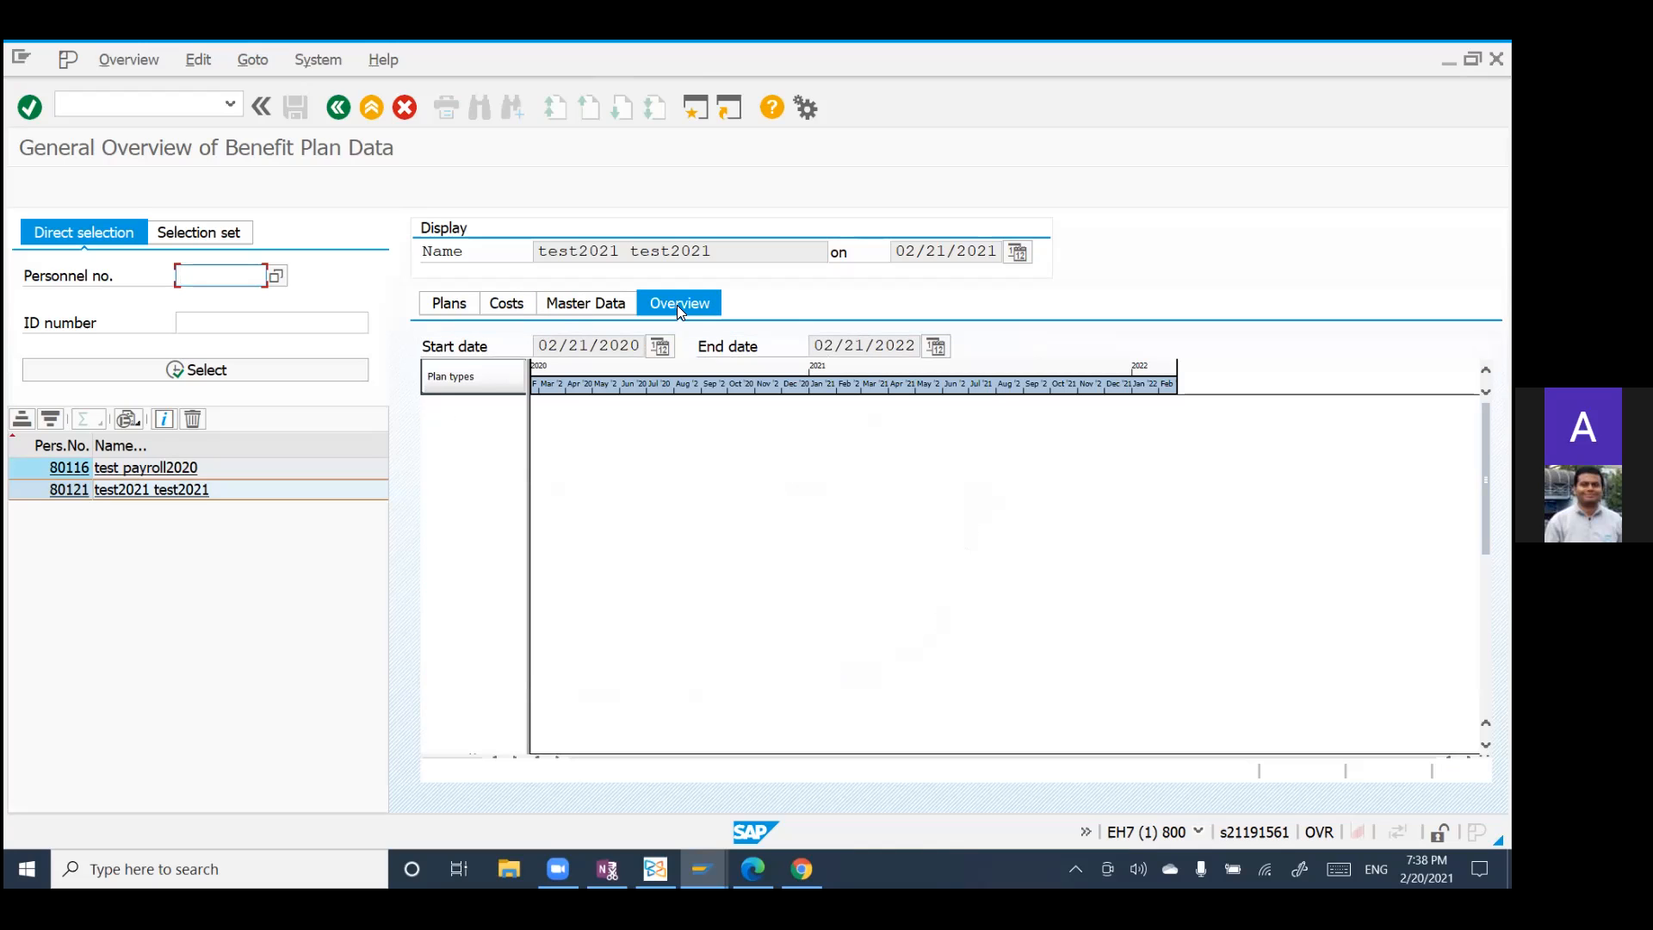
pyautogui.click(438, 302)
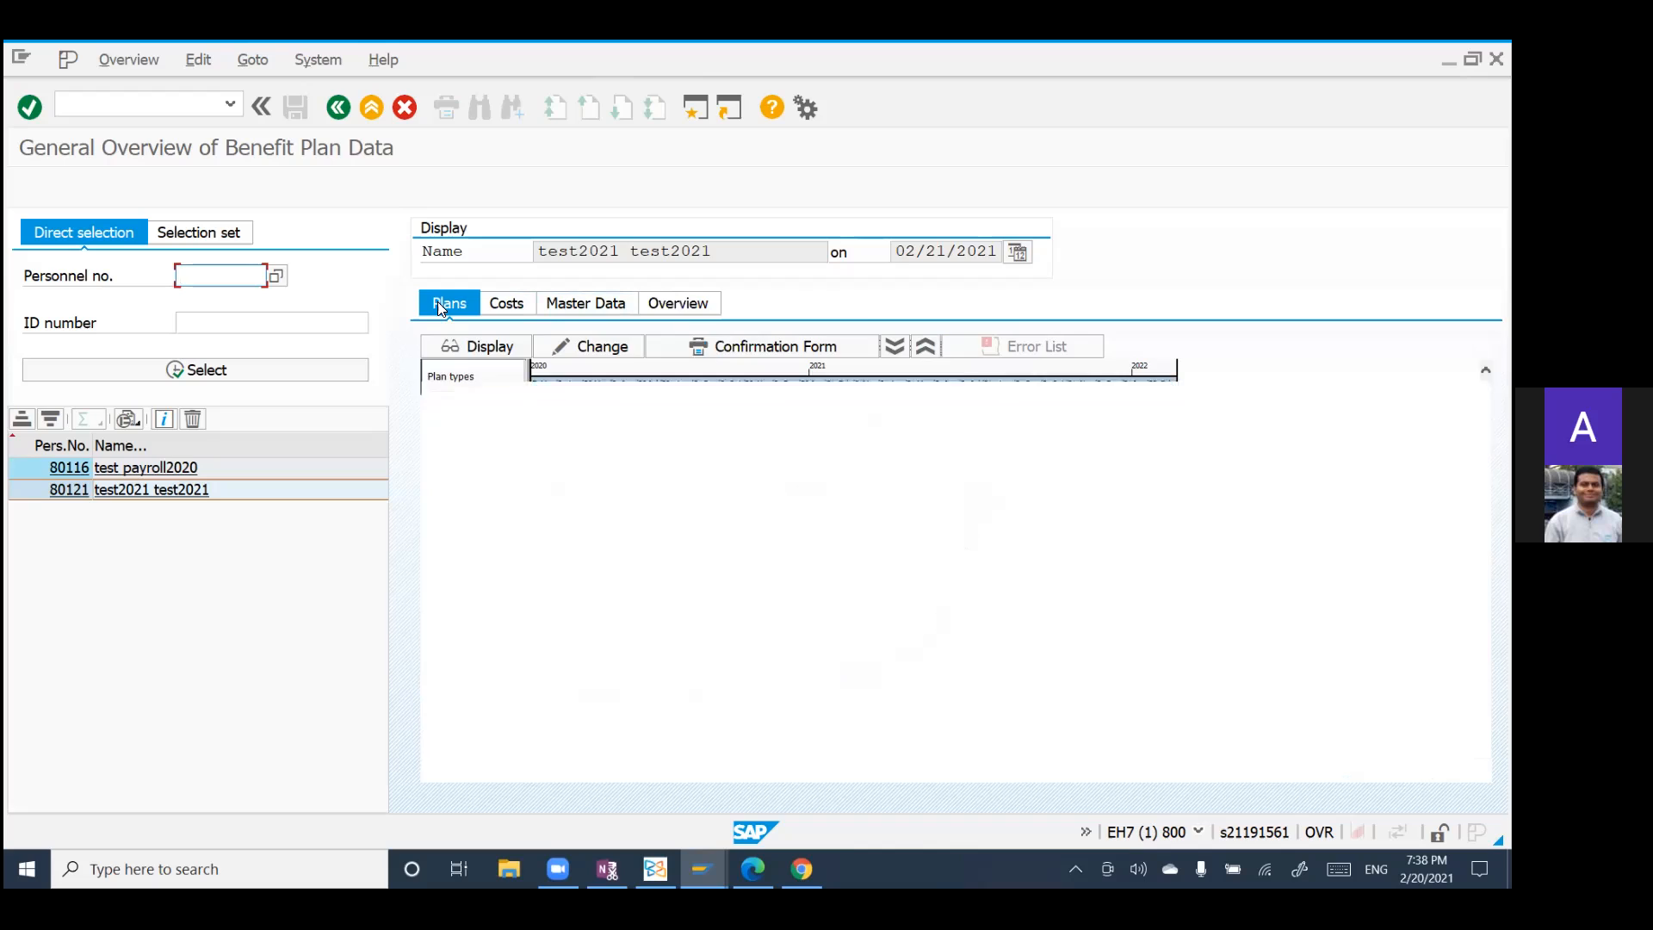
pyautogui.click(337, 110)
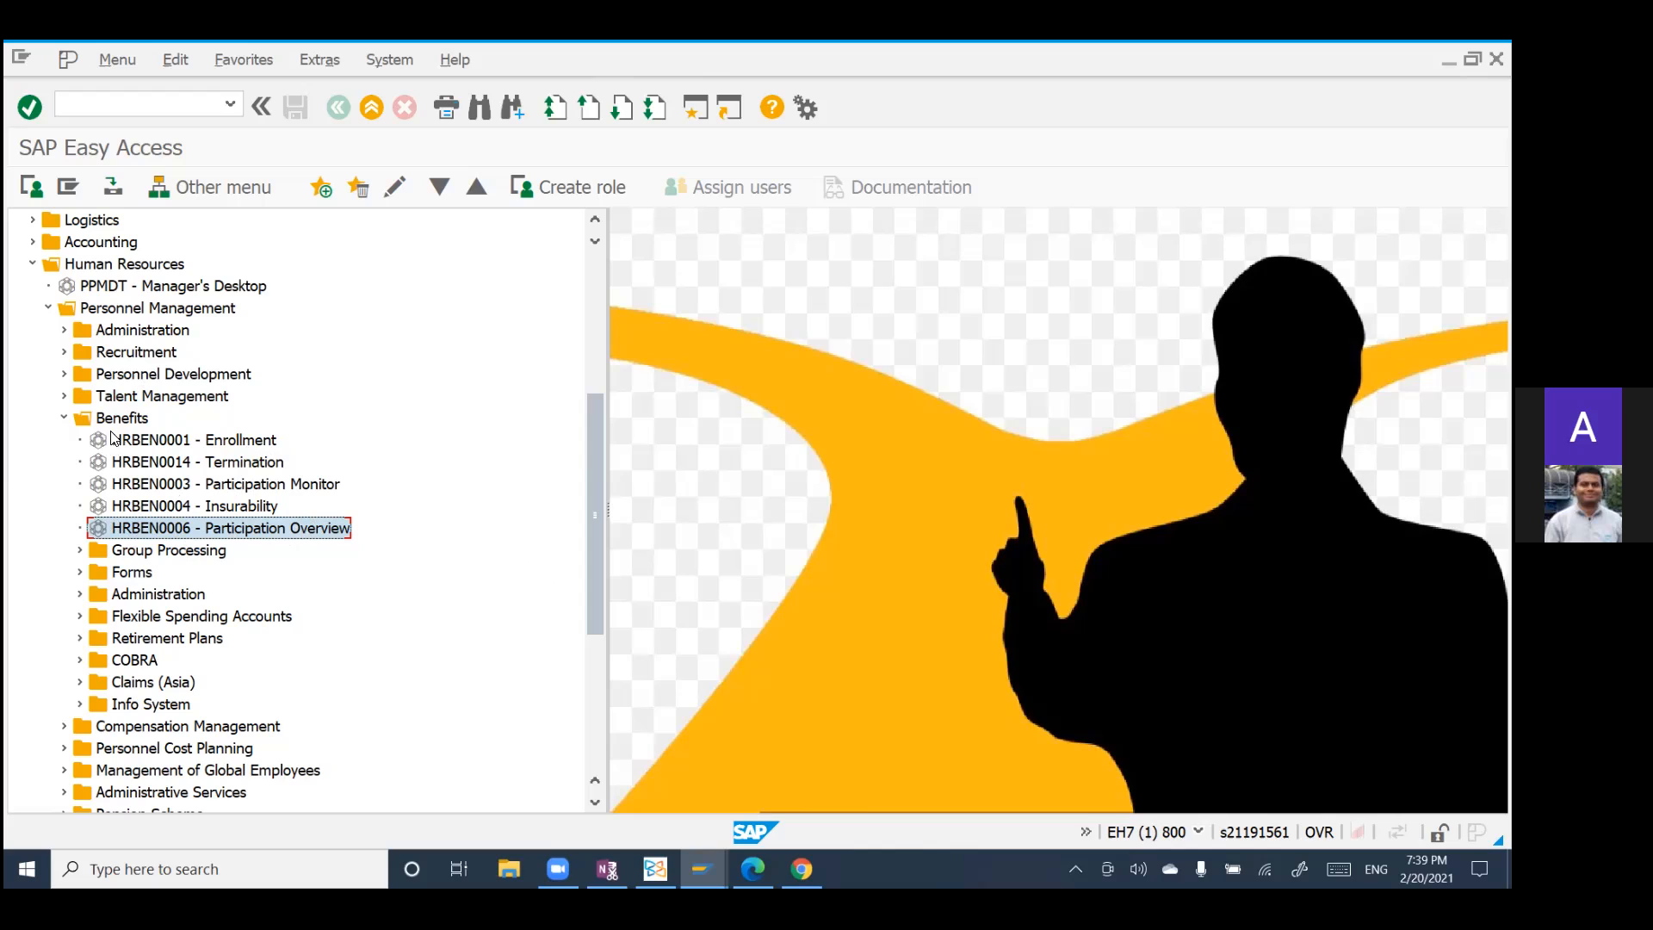
# Step: Examine the transactions in the Group Processing, Forms and COBRA folders under Benefits, collapsing Group Processing again
pyautogui.click(78, 552)
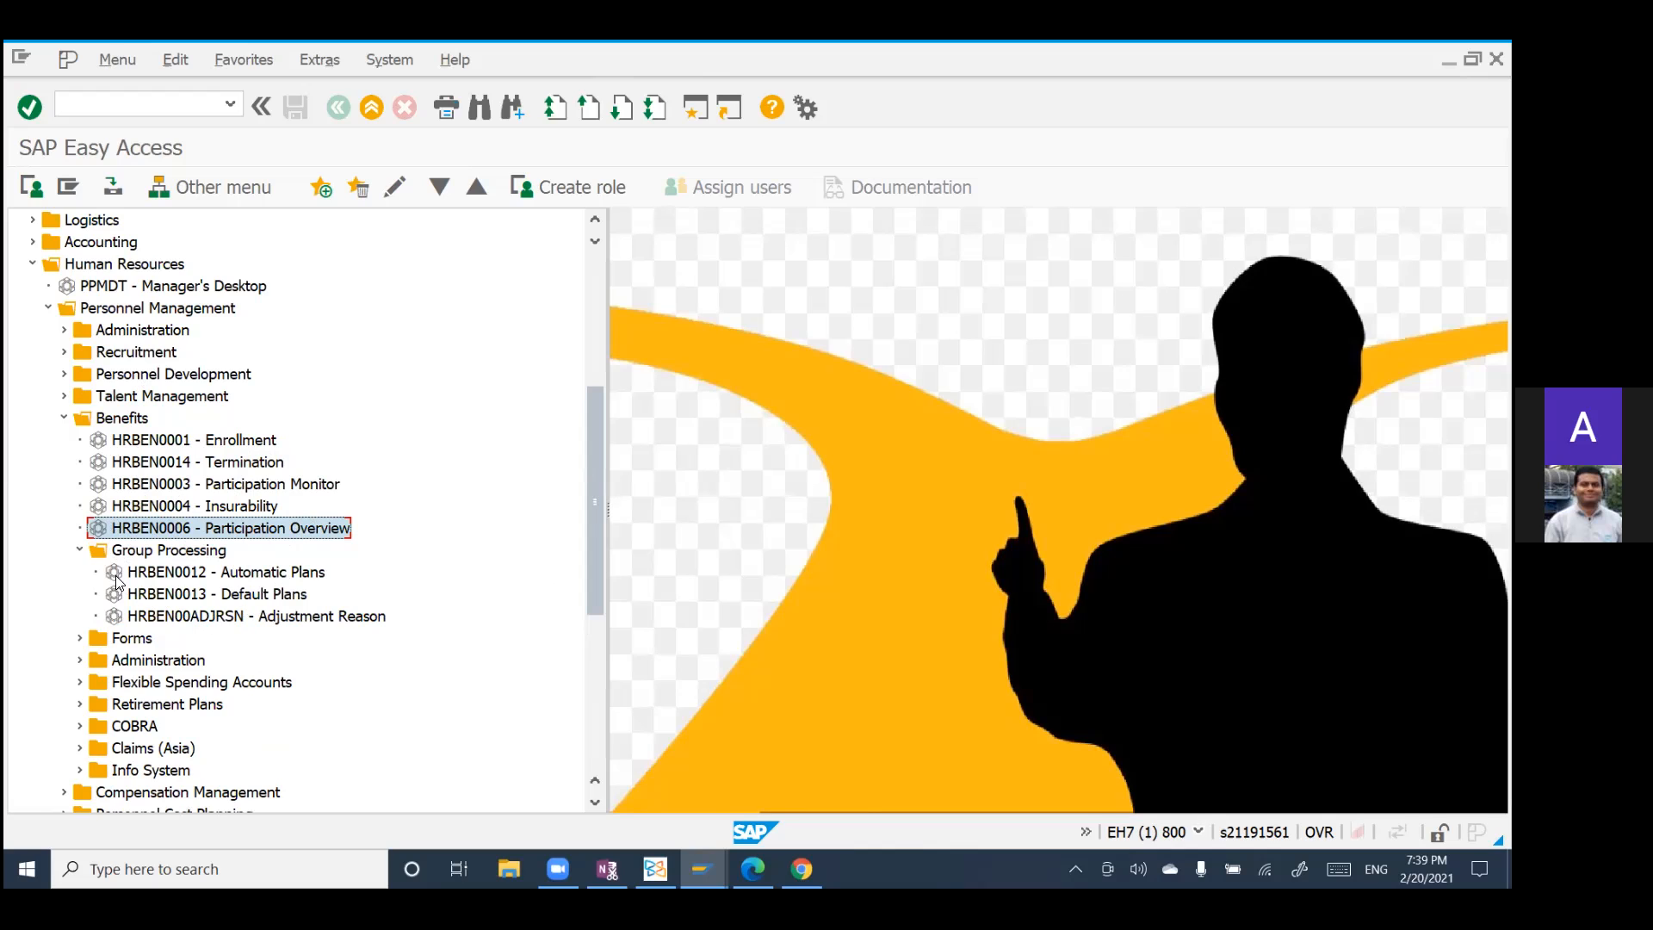
pyautogui.click(78, 552)
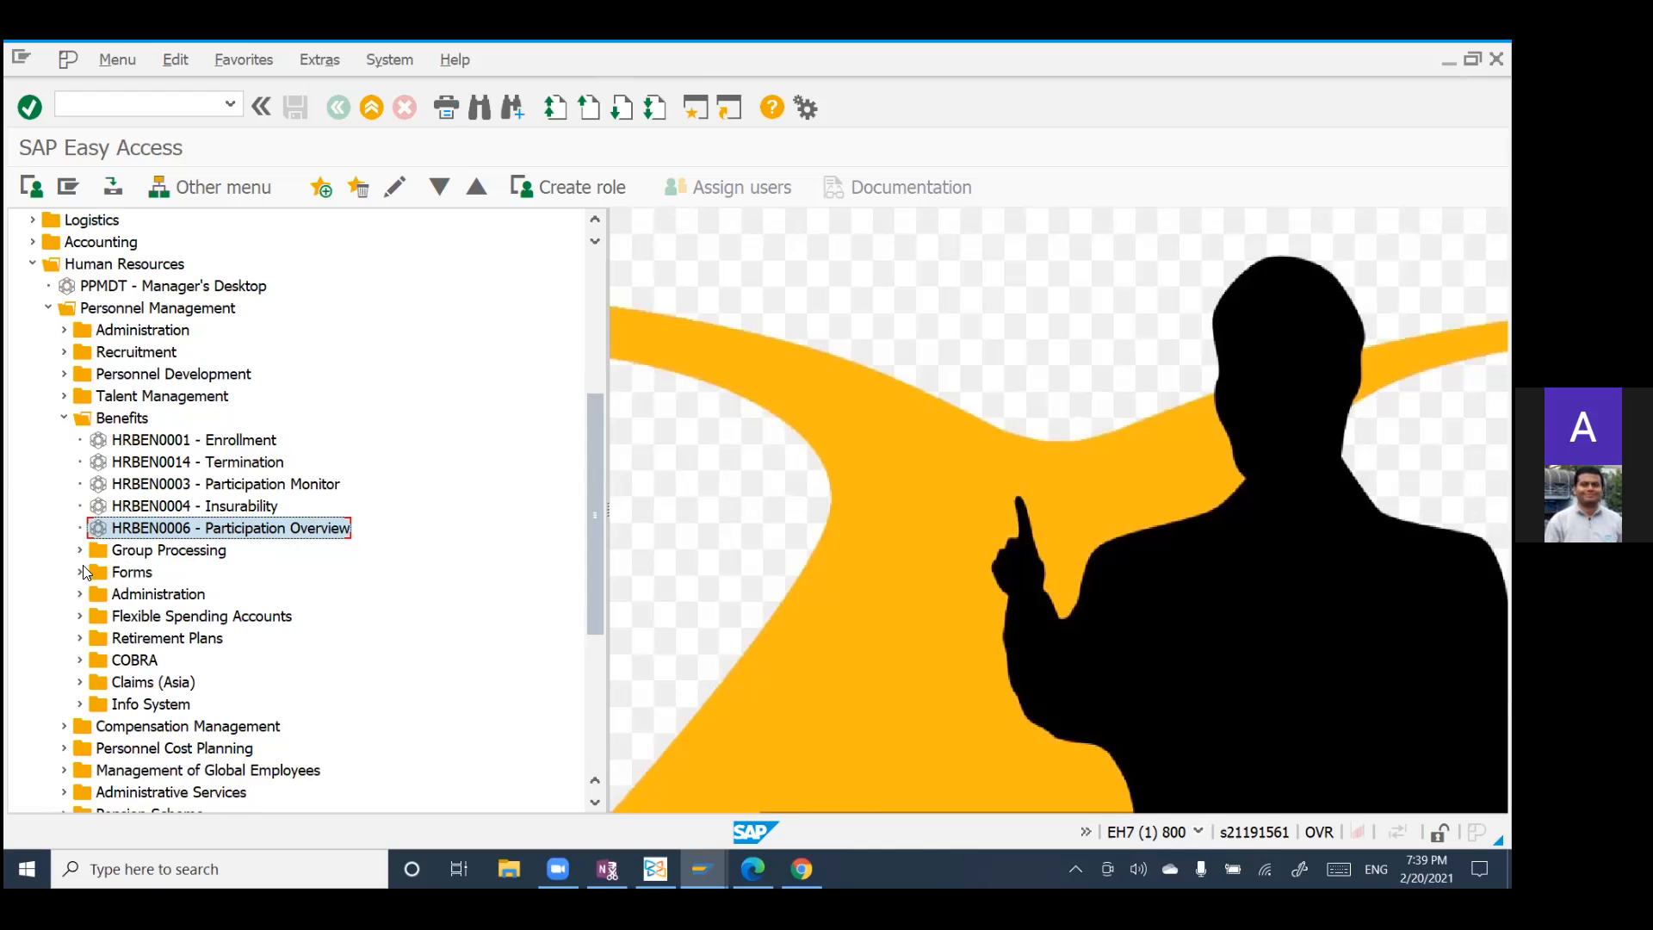
pyautogui.click(80, 573)
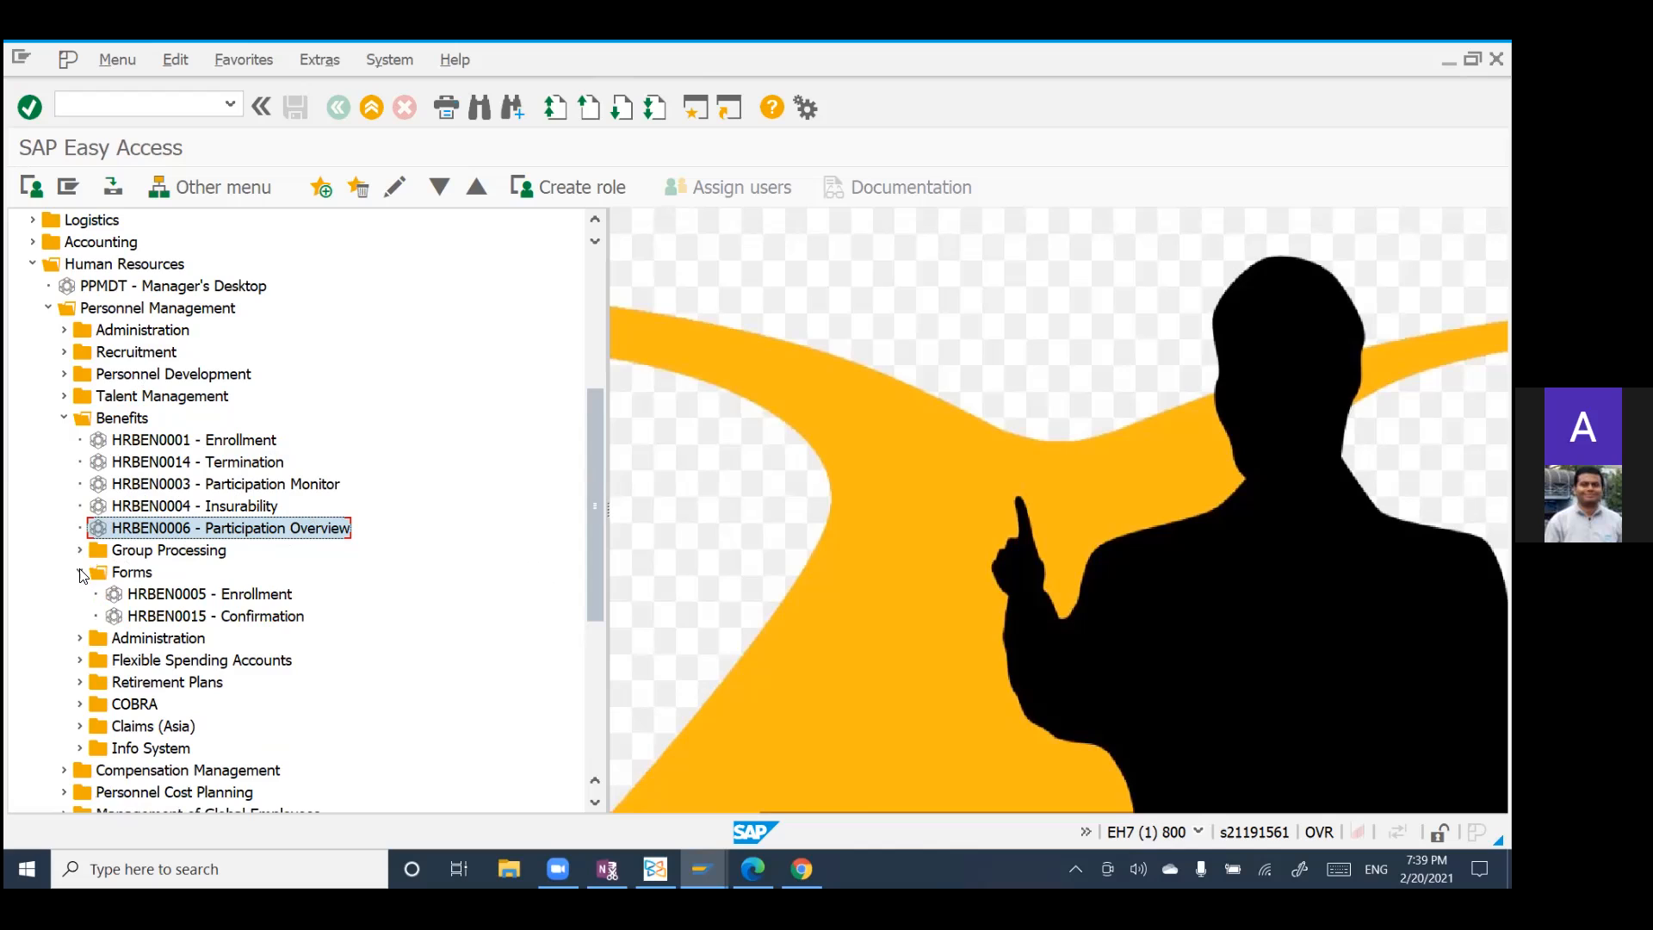
pyautogui.scroll(-1, 340, 594)
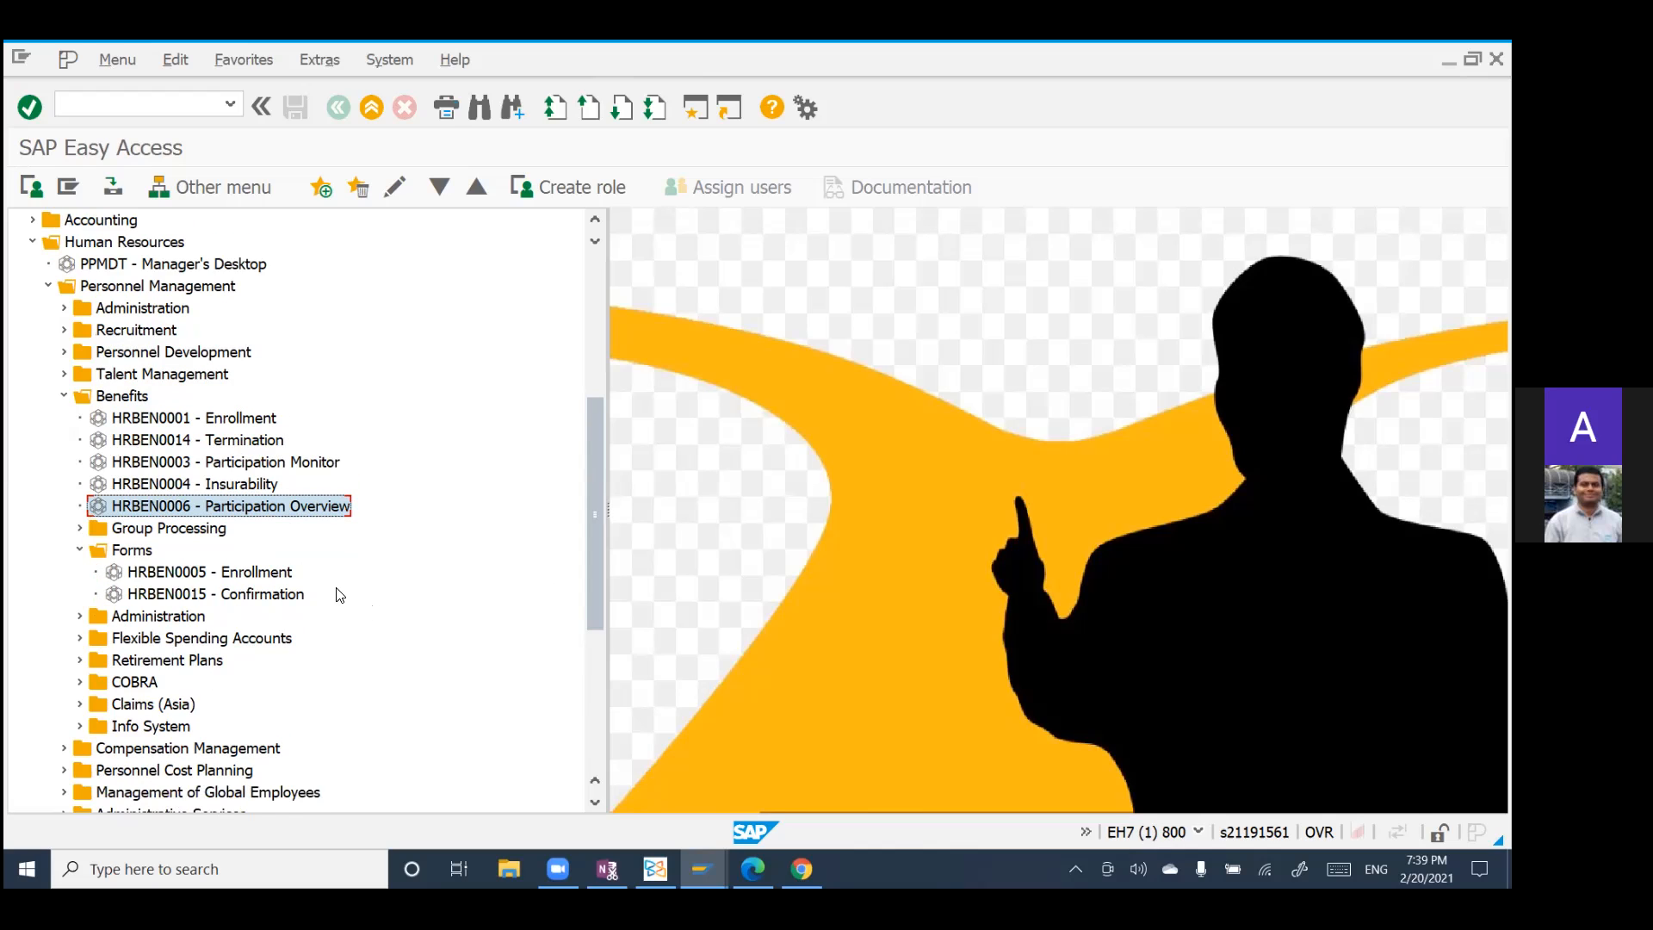
pyautogui.scroll(-2, 340, 594)
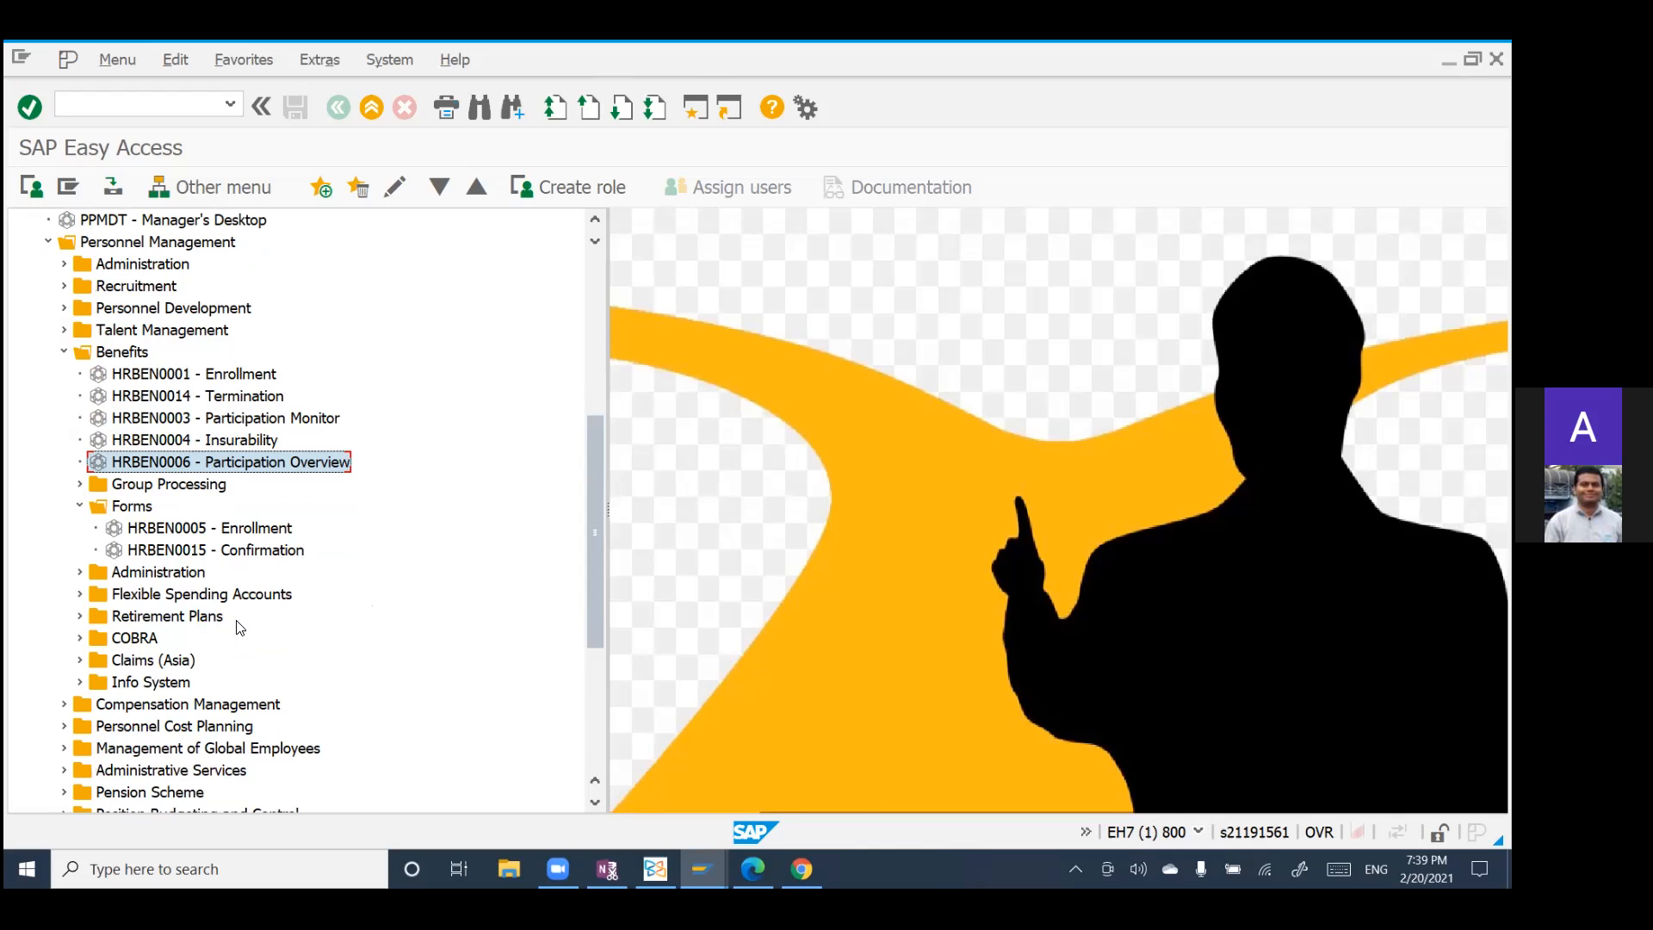
pyautogui.click(78, 637)
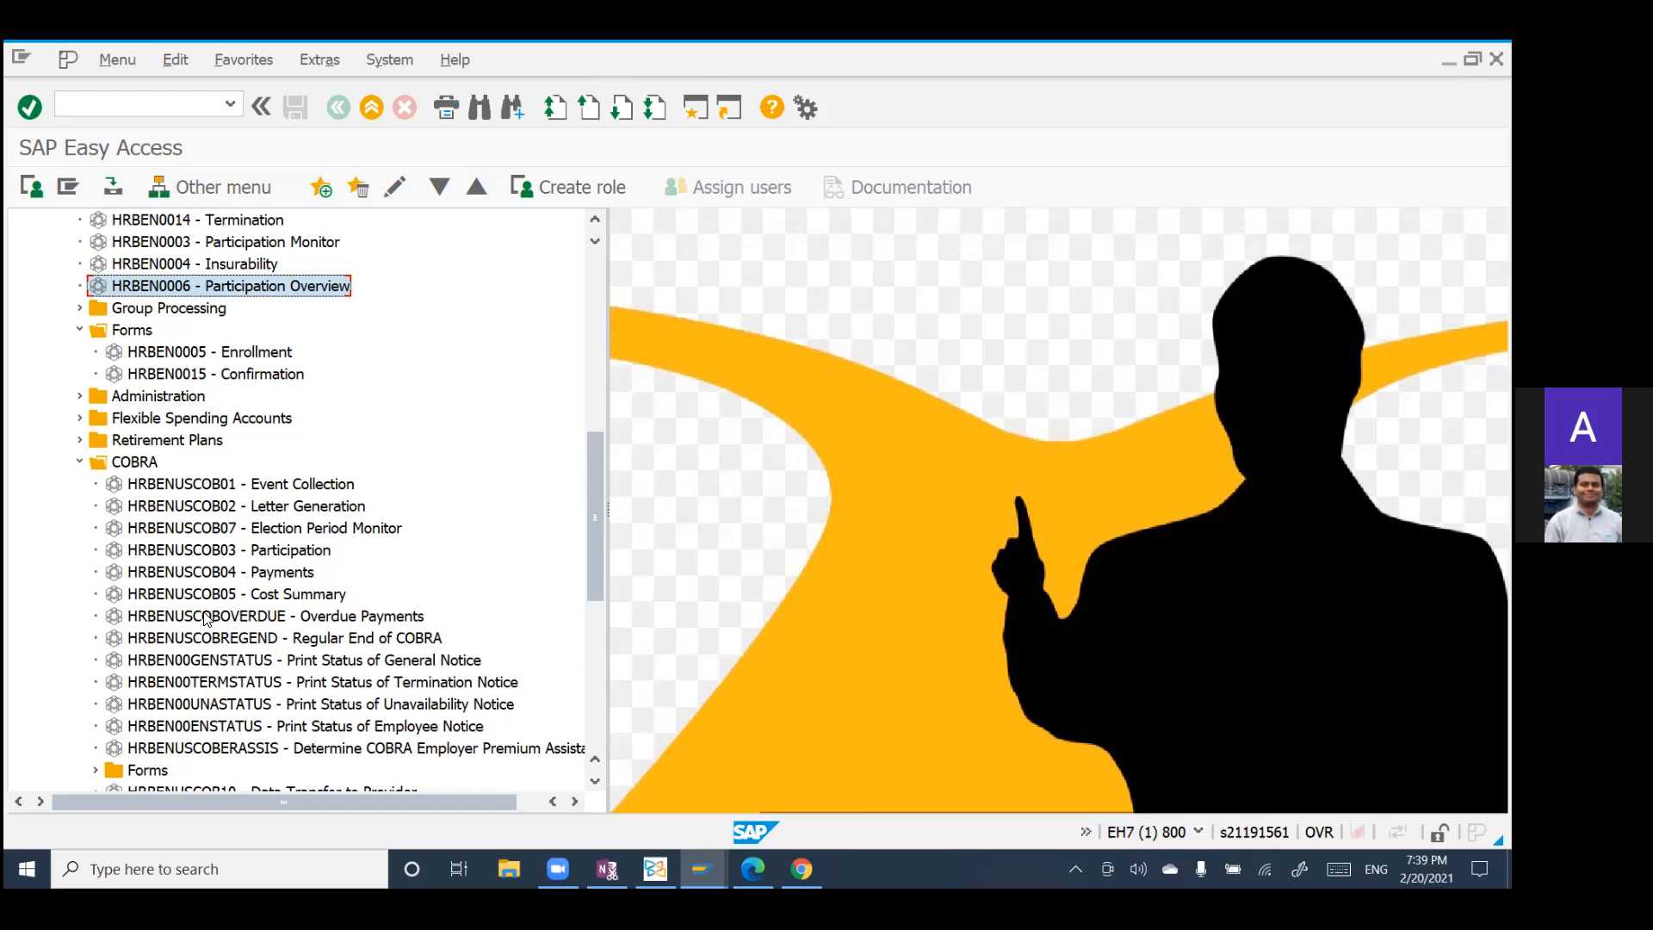
# Step: Collapse the COBRA folder and examine the transactions in the Retirement Plans folder under Benefits
pyautogui.click(80, 461)
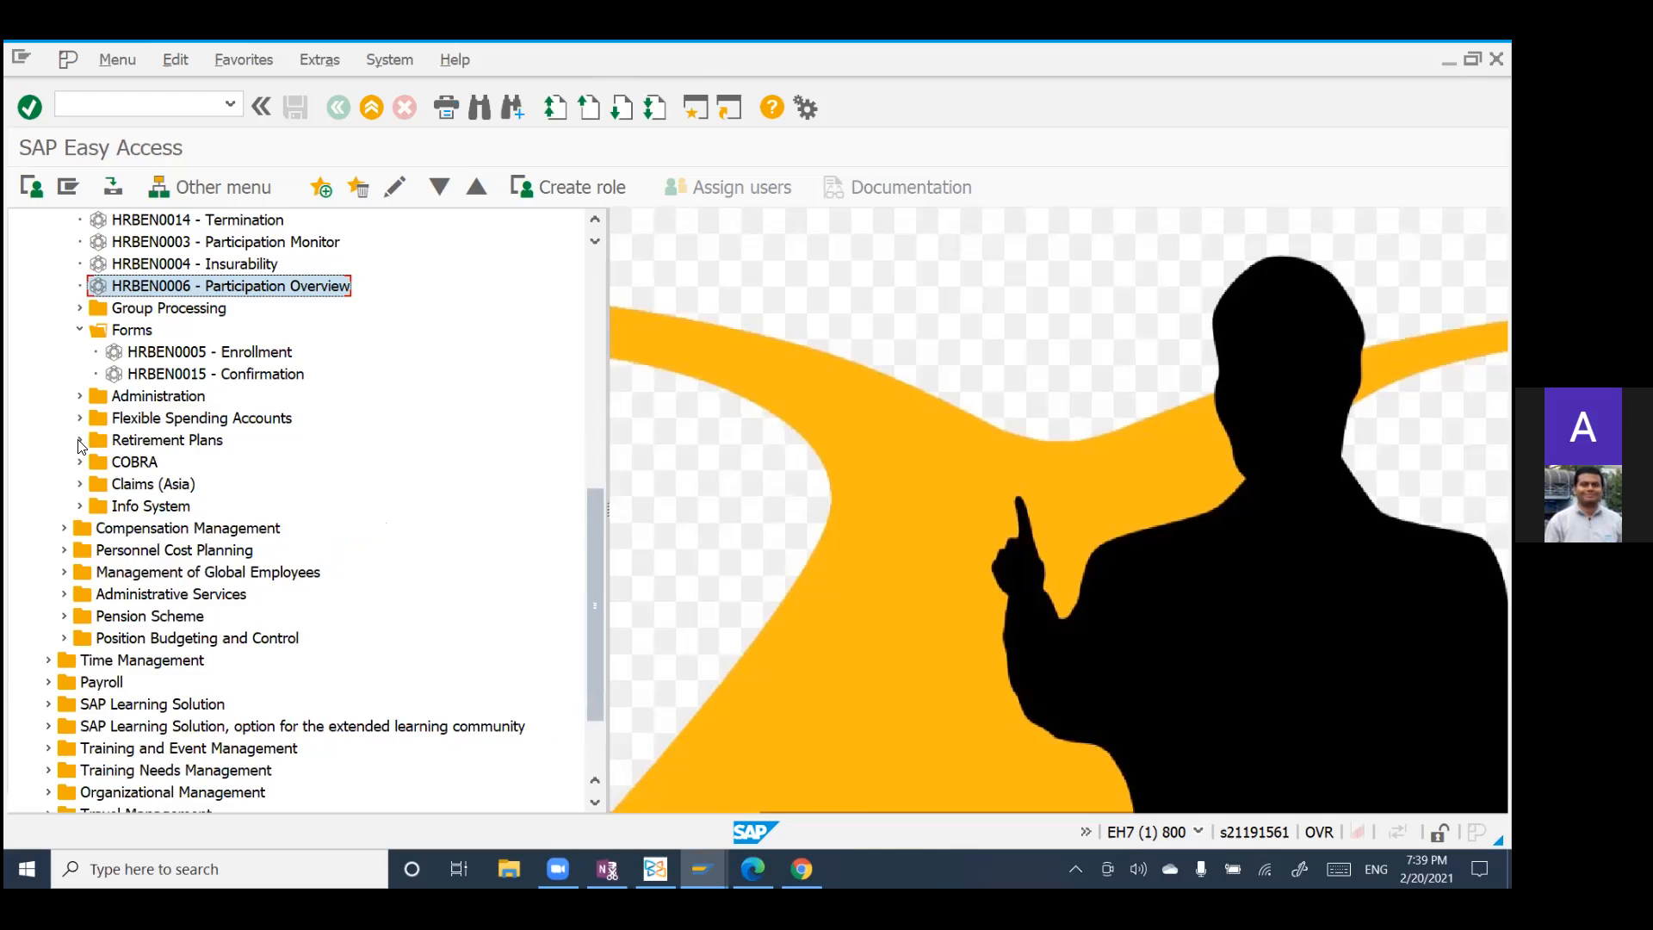
pyautogui.click(80, 440)
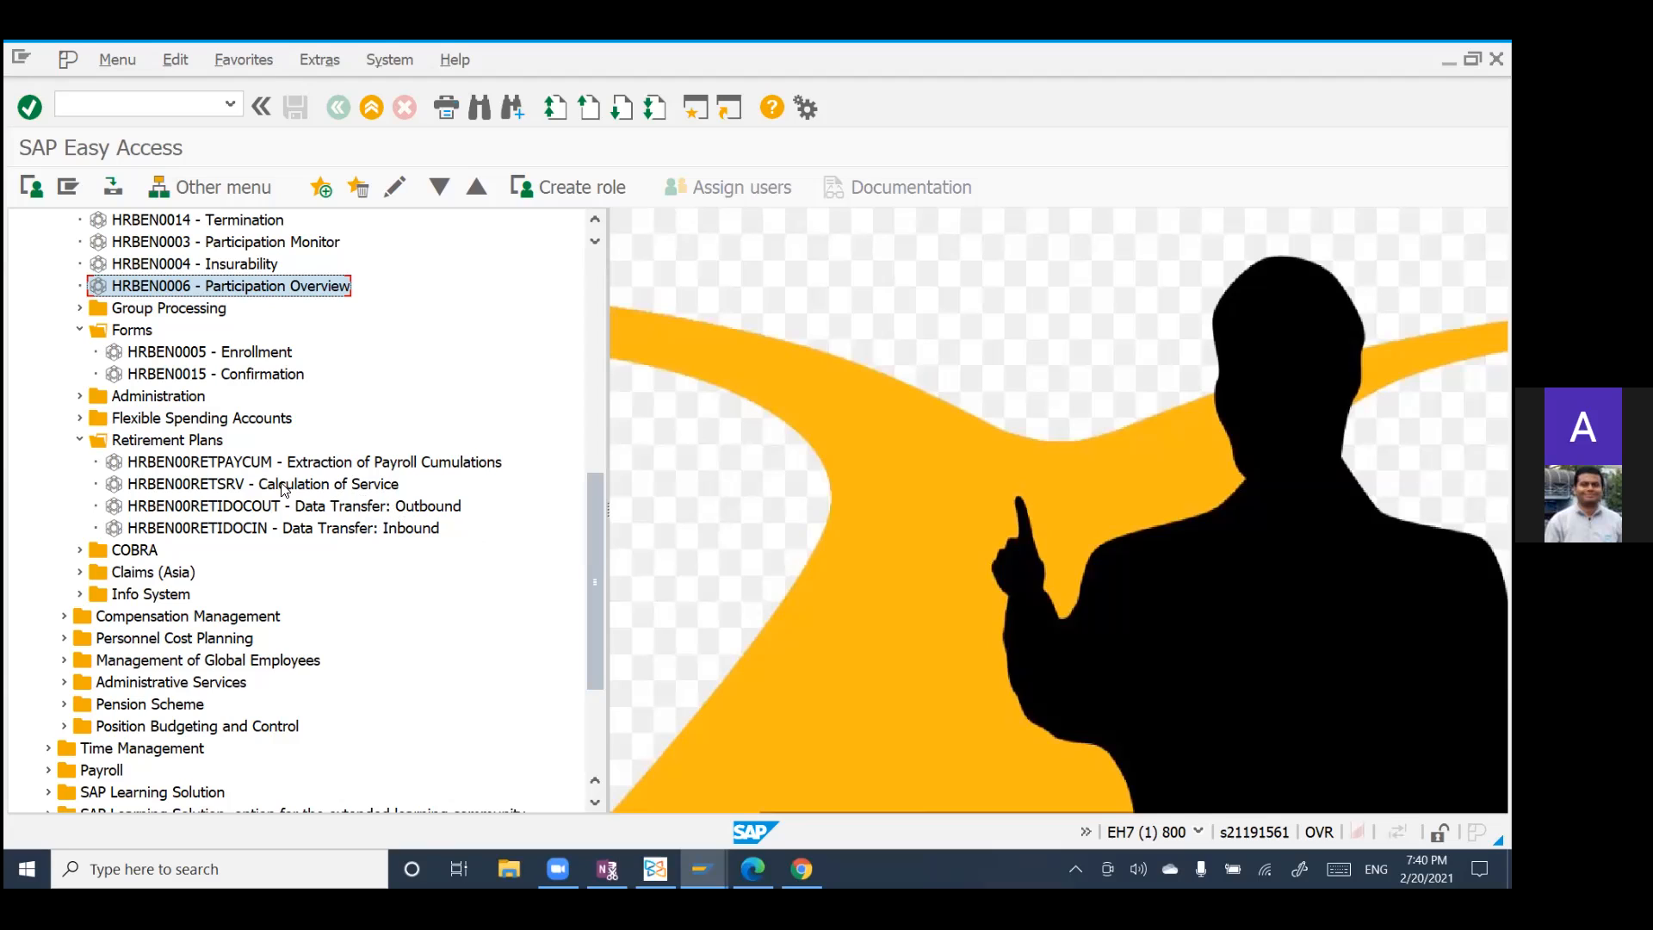
pyautogui.click(79, 440)
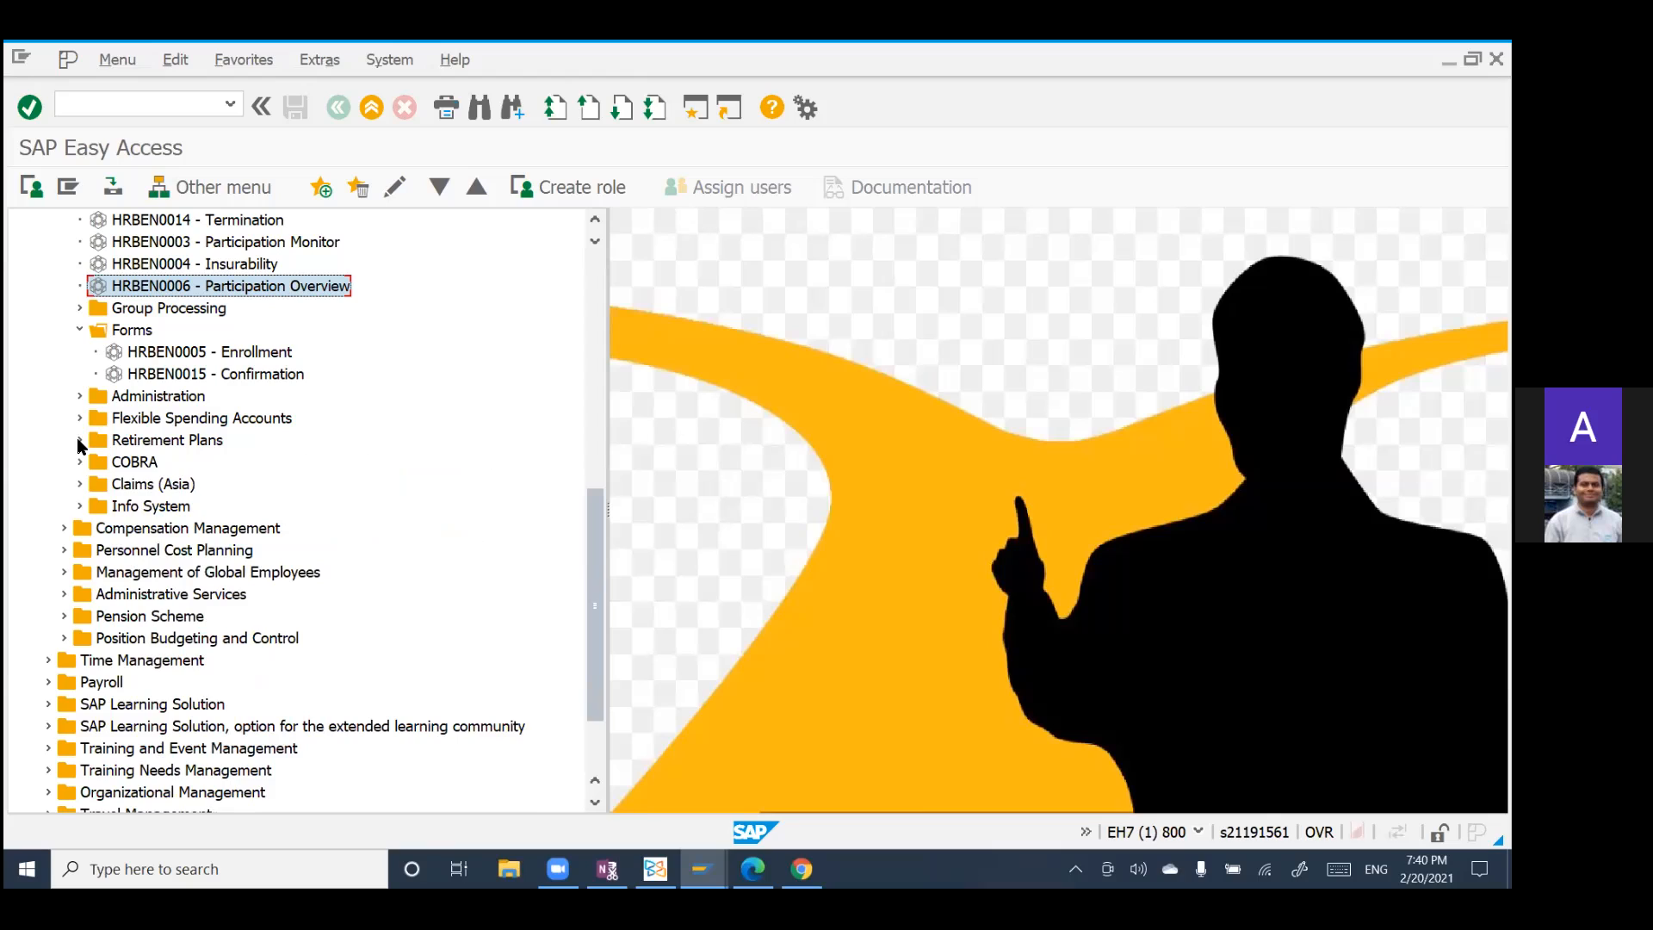
pyautogui.click(79, 440)
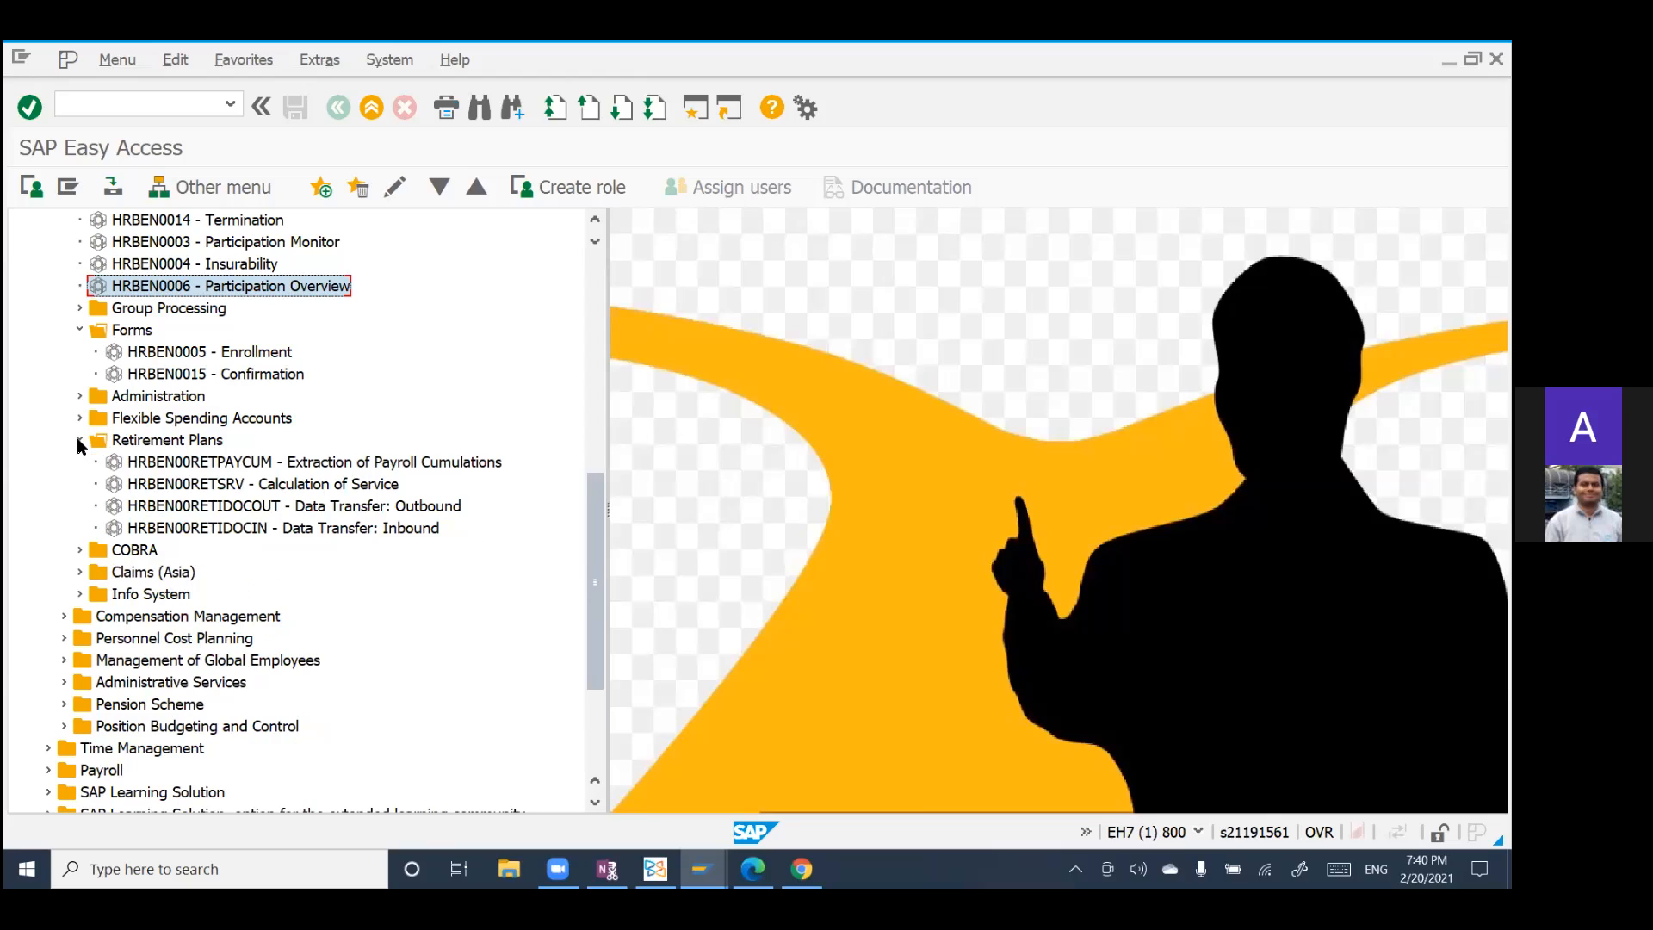
# Step: Open the Participation Overview transaction HRBEN0006, return to the menu and open the Insurability transaction HRBEN0004
pyautogui.doubleClick(203, 289)
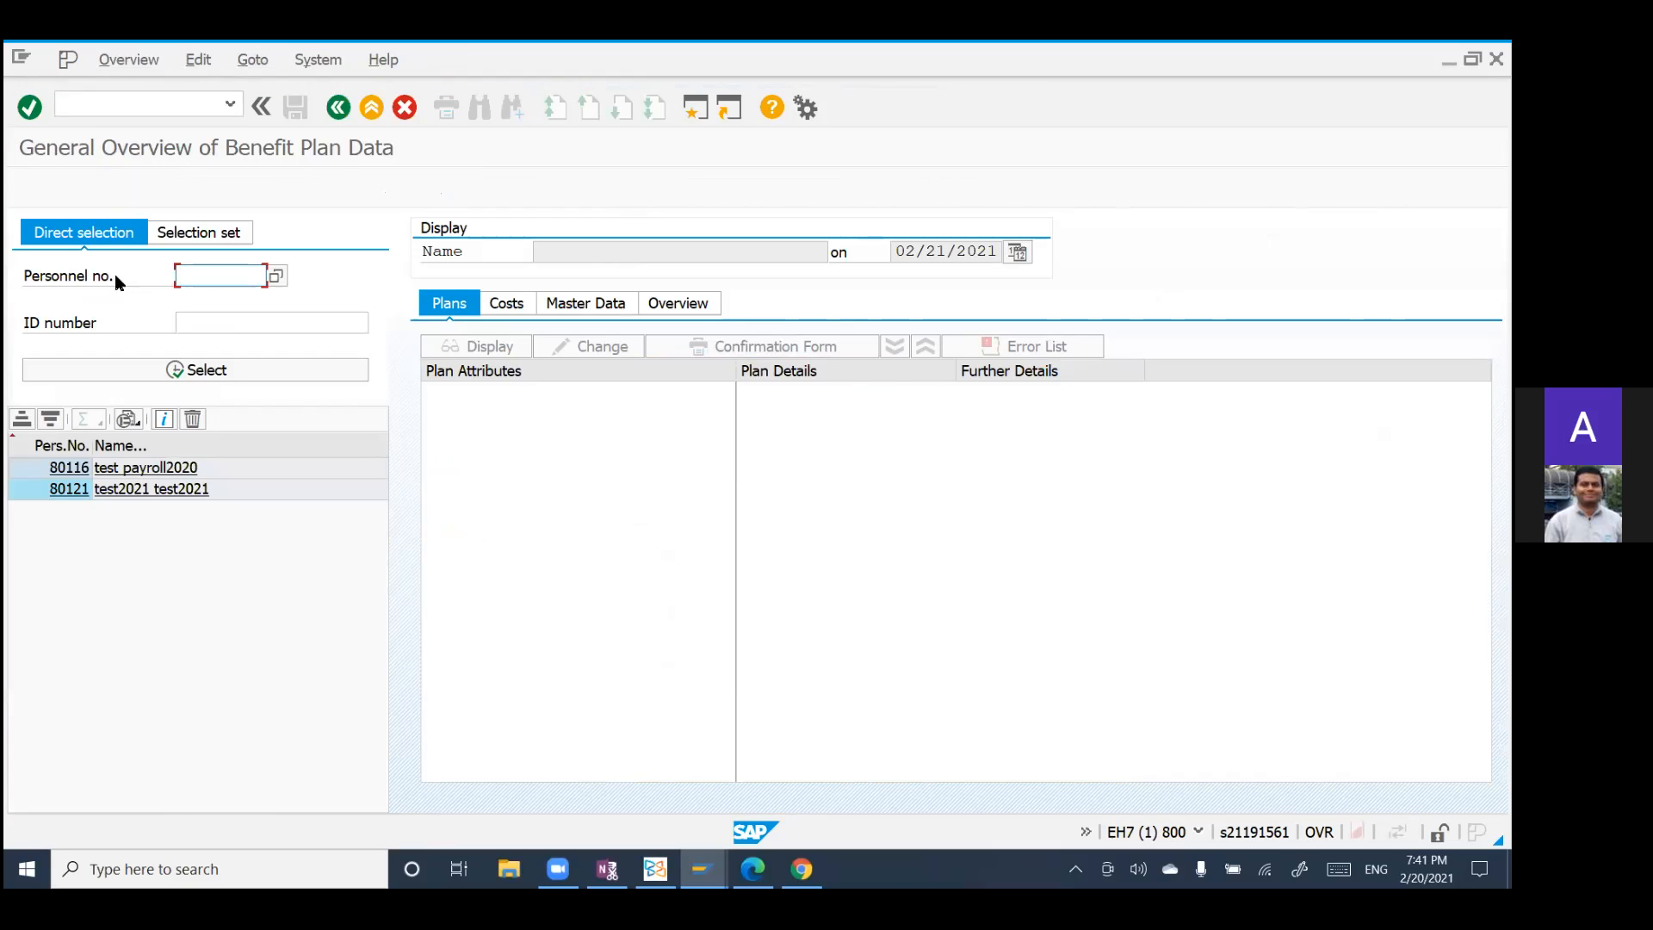
pyautogui.click(338, 107)
pyautogui.doubleClick(258, 264)
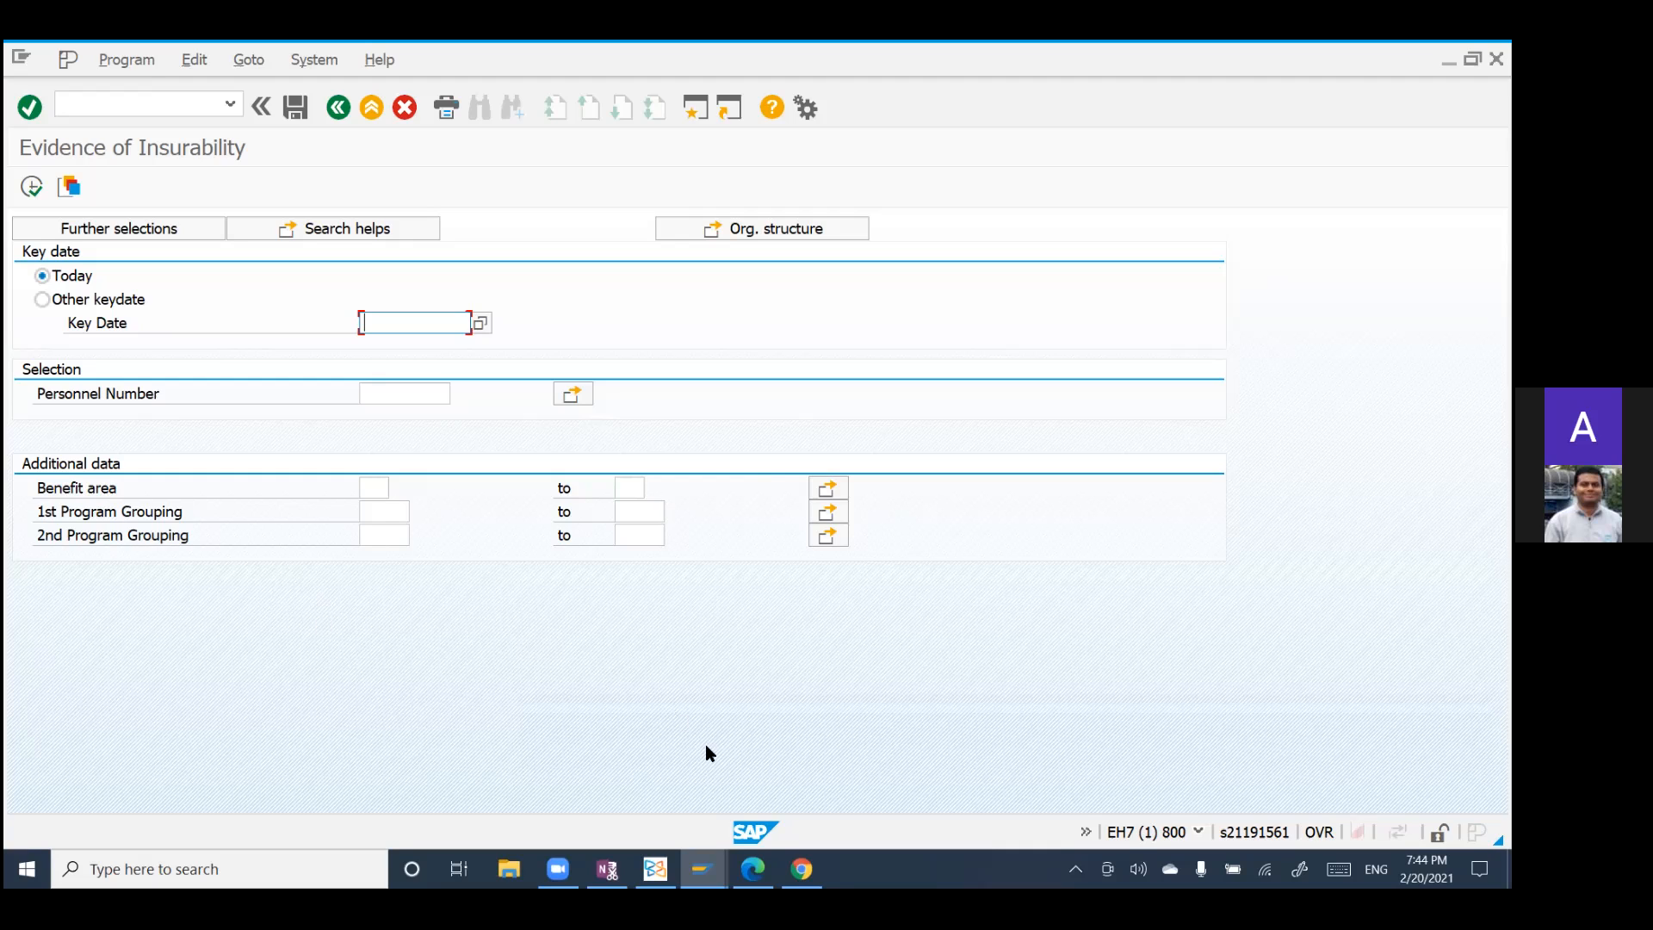
# Step: Switch to the PDF reader and review the interface guide backwards from the external system graphic to the data transfer methods under Purpose
pyautogui.click(655, 868)
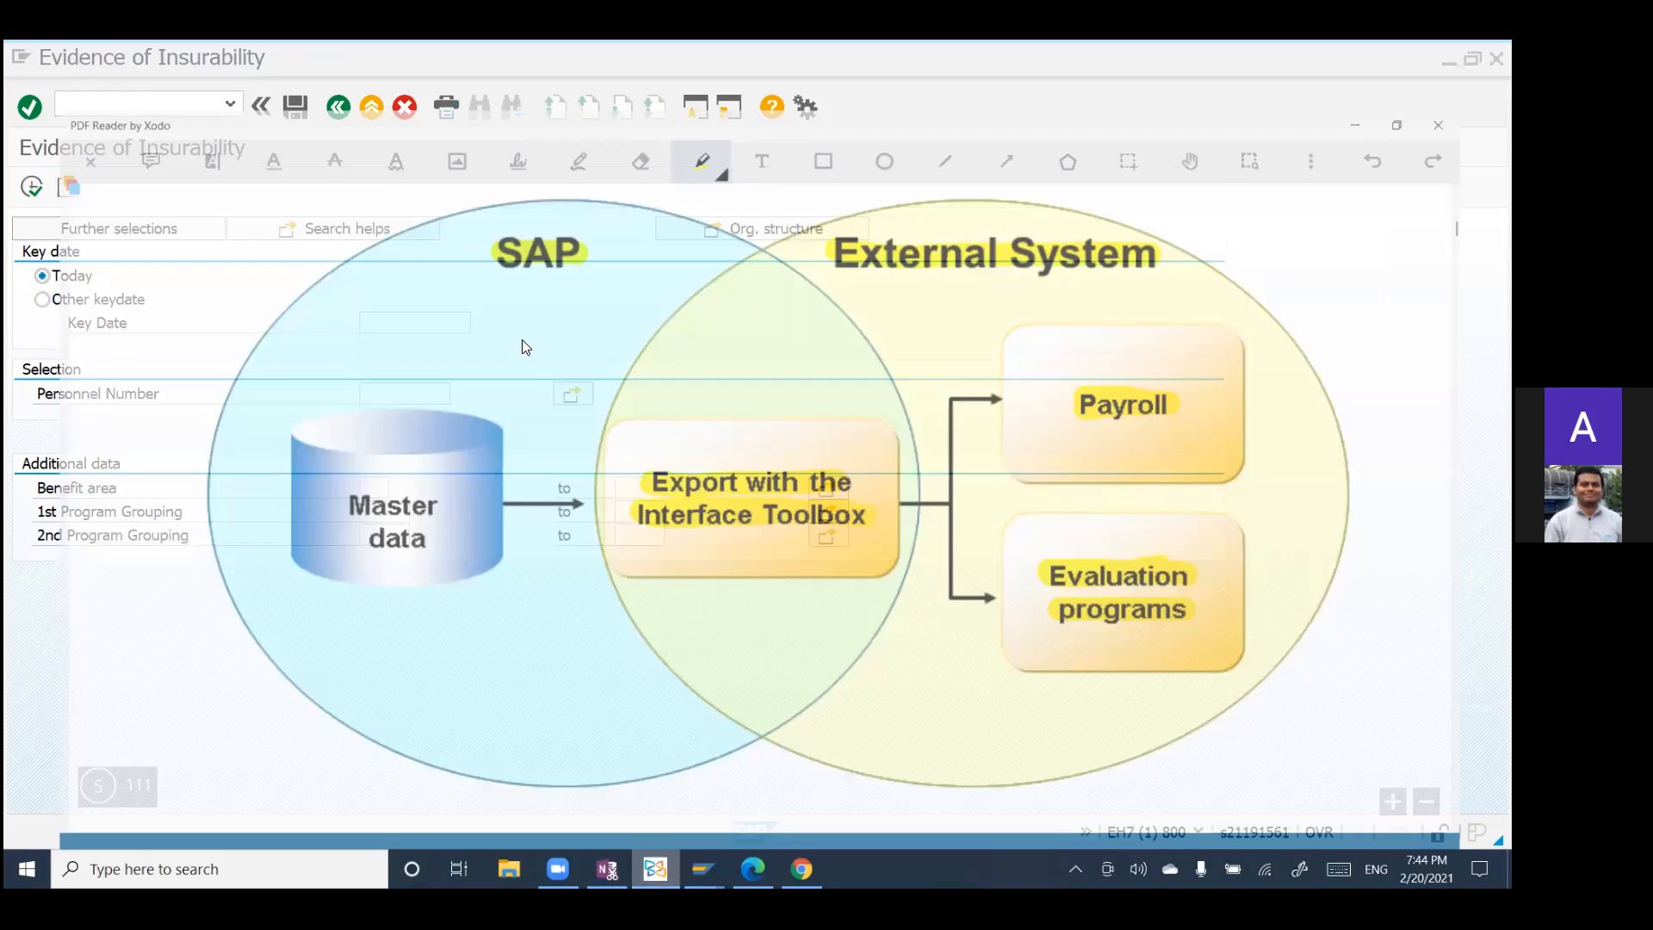
pyautogui.scroll(2, 528, 344)
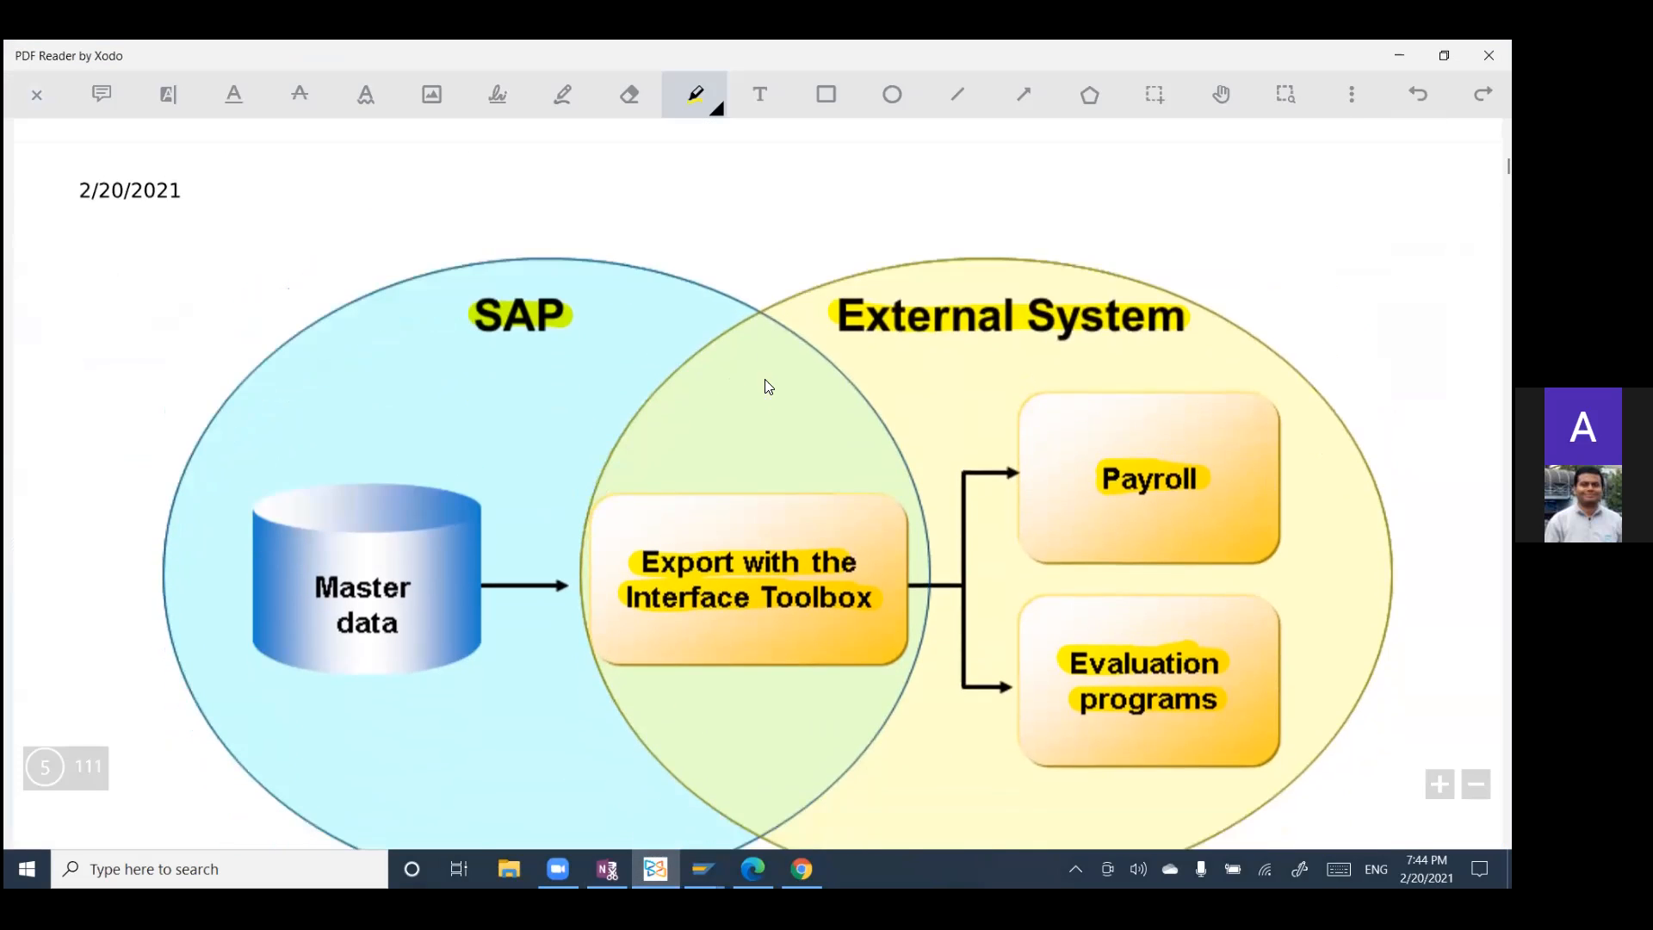
pyautogui.scroll(5, 649, 377)
pyautogui.scroll(8, 651, 379)
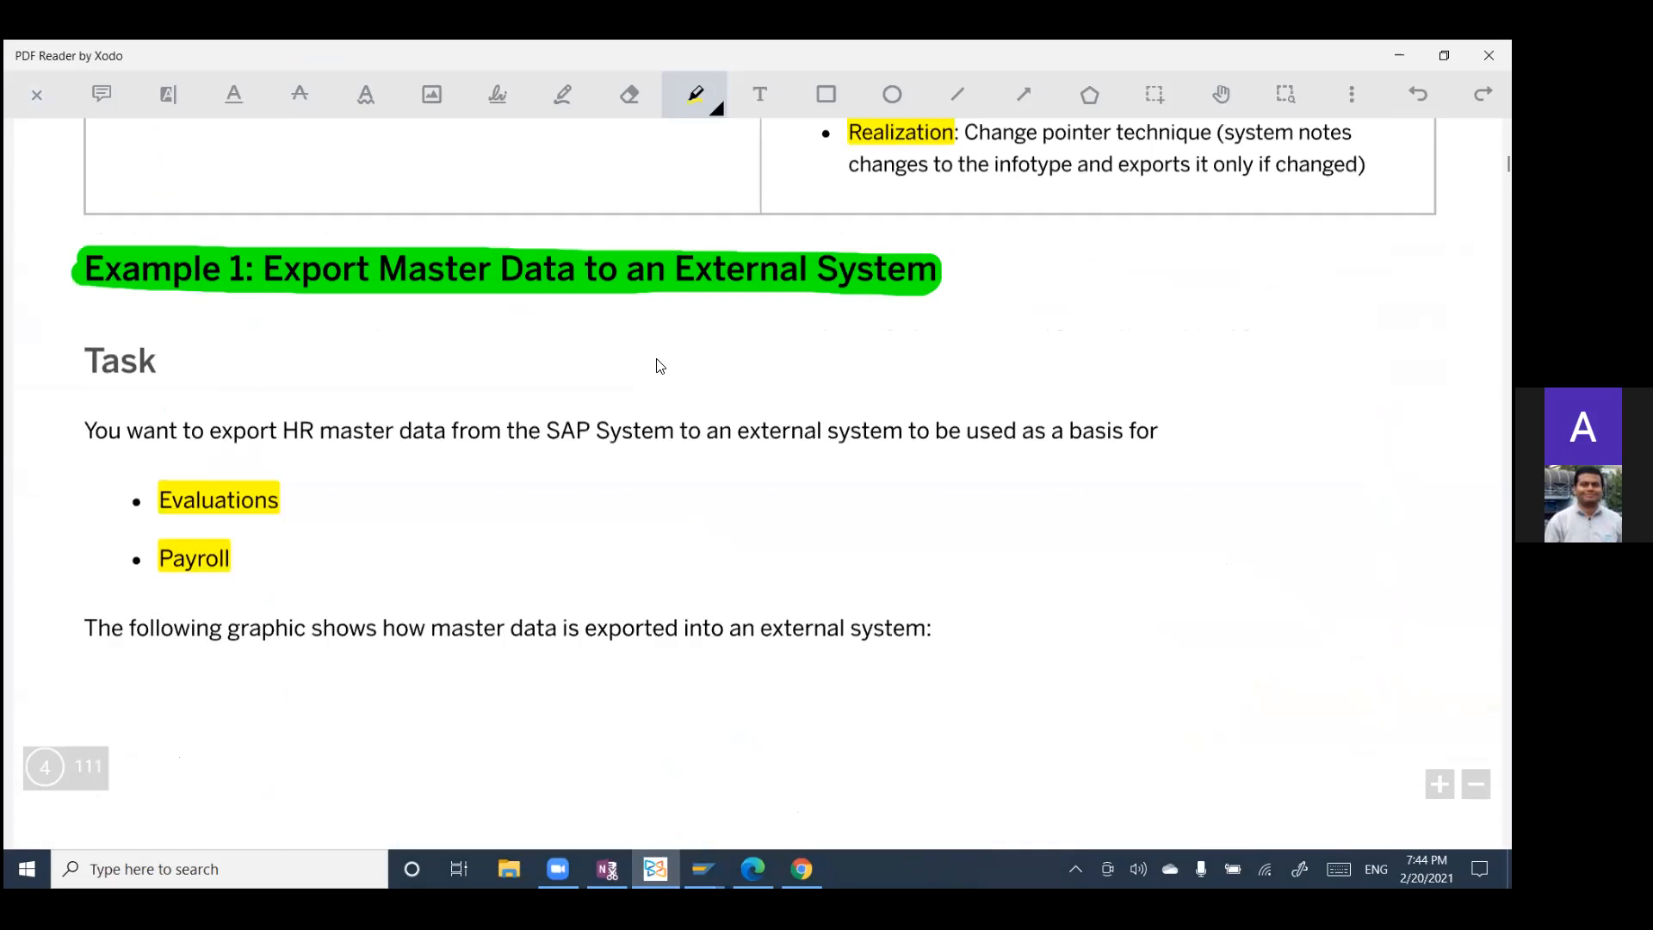
pyautogui.scroll(5, 654, 353)
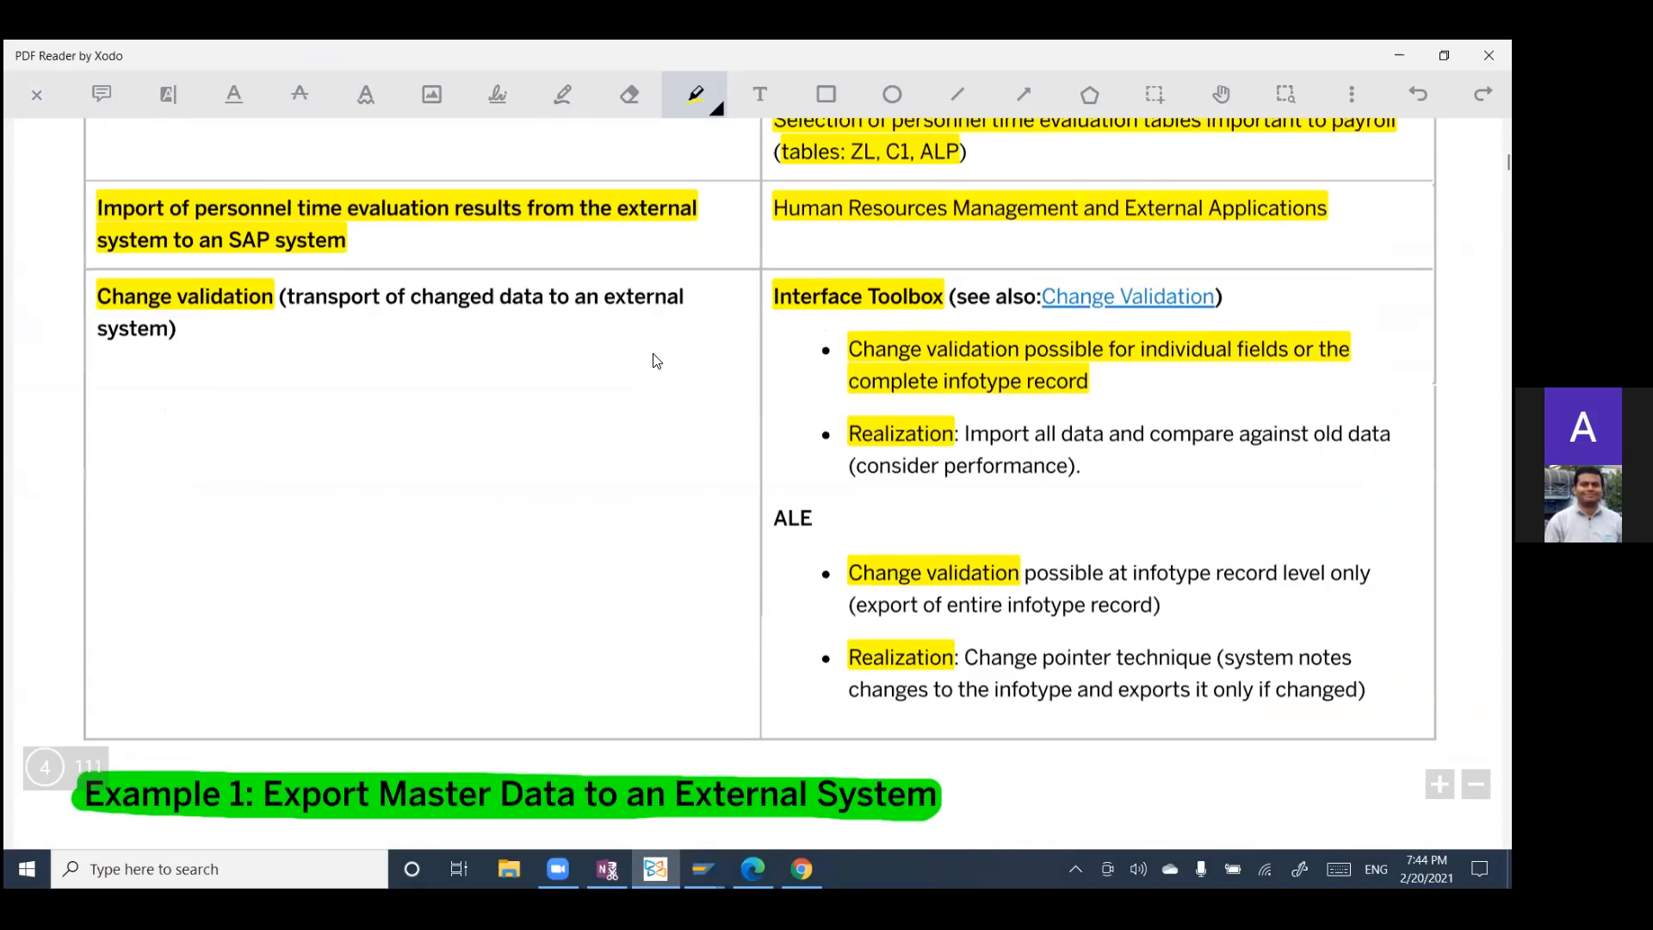
pyautogui.scroll(8, 521, 253)
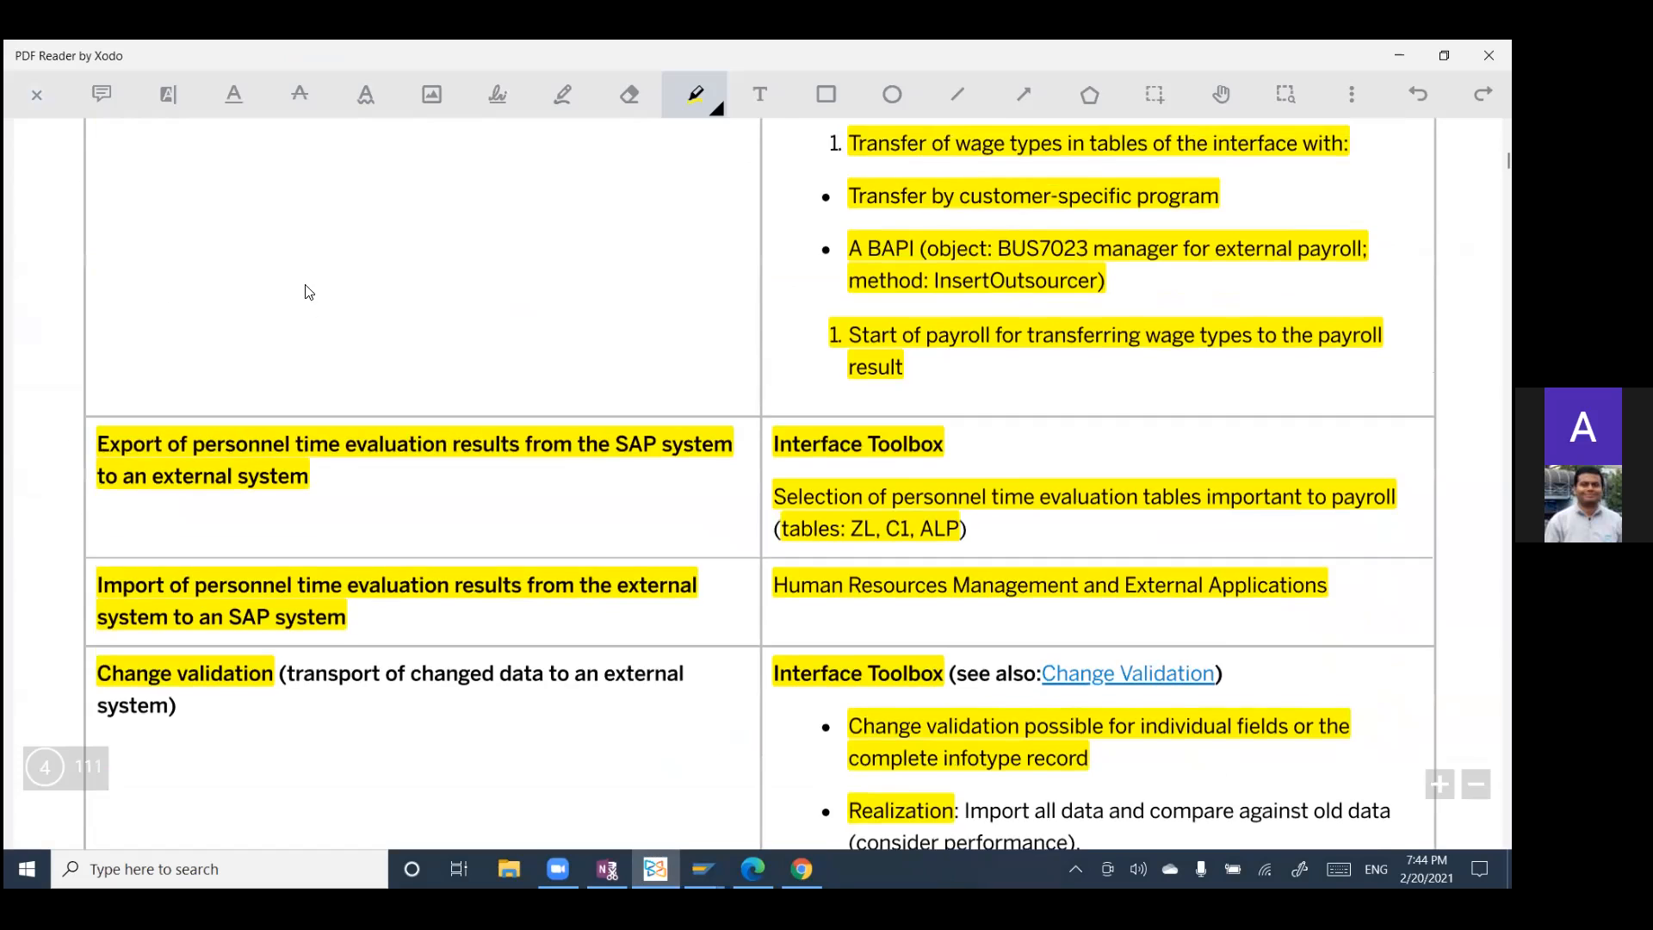
pyautogui.scroll(2, 385, 396)
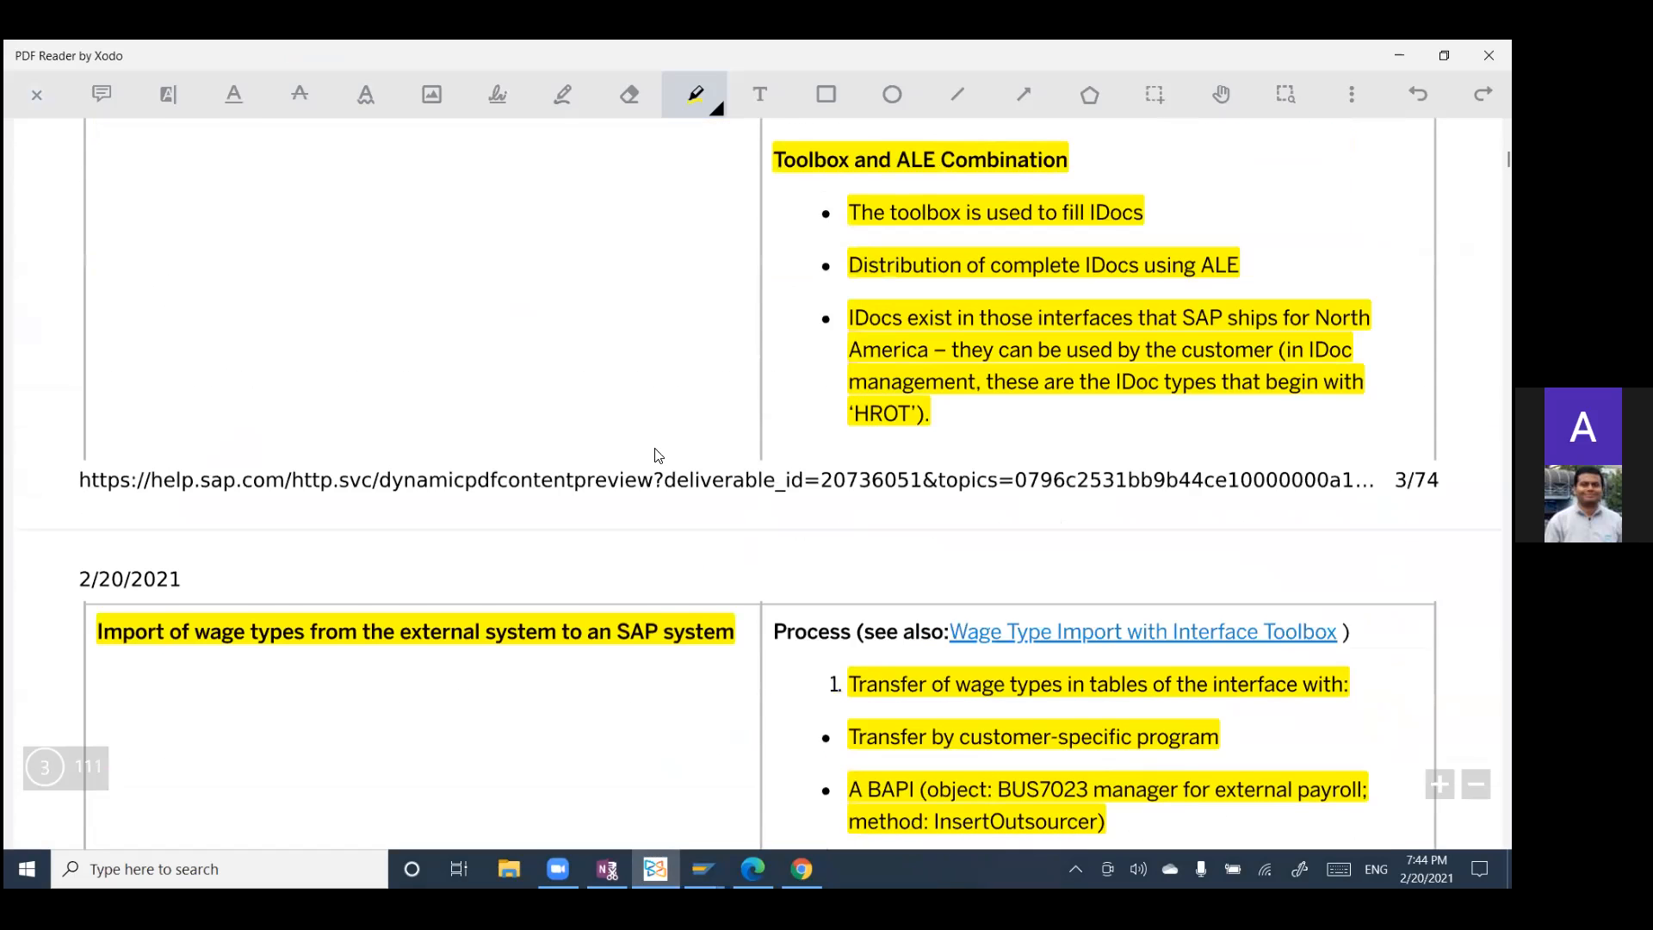
pyautogui.scroll(10, 464, 380)
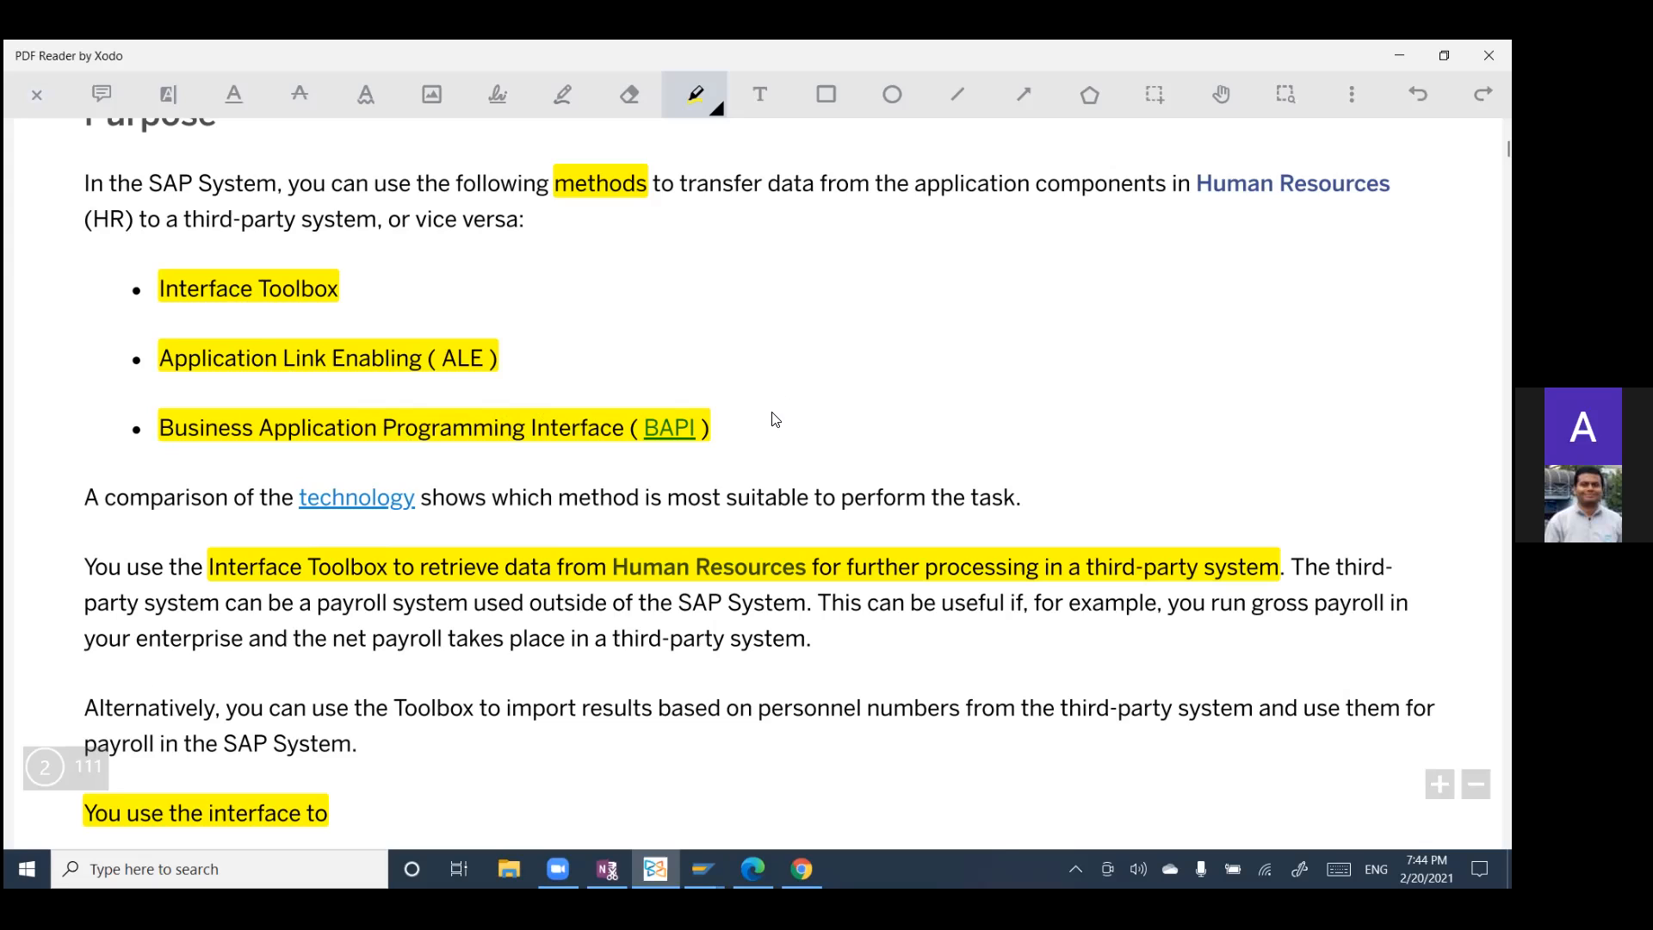
# Step: Switch the PDF reader to the pan tool and read on to the Access section about calling the Interface Toolbox
pyautogui.click(704, 869)
pyautogui.click(1222, 94)
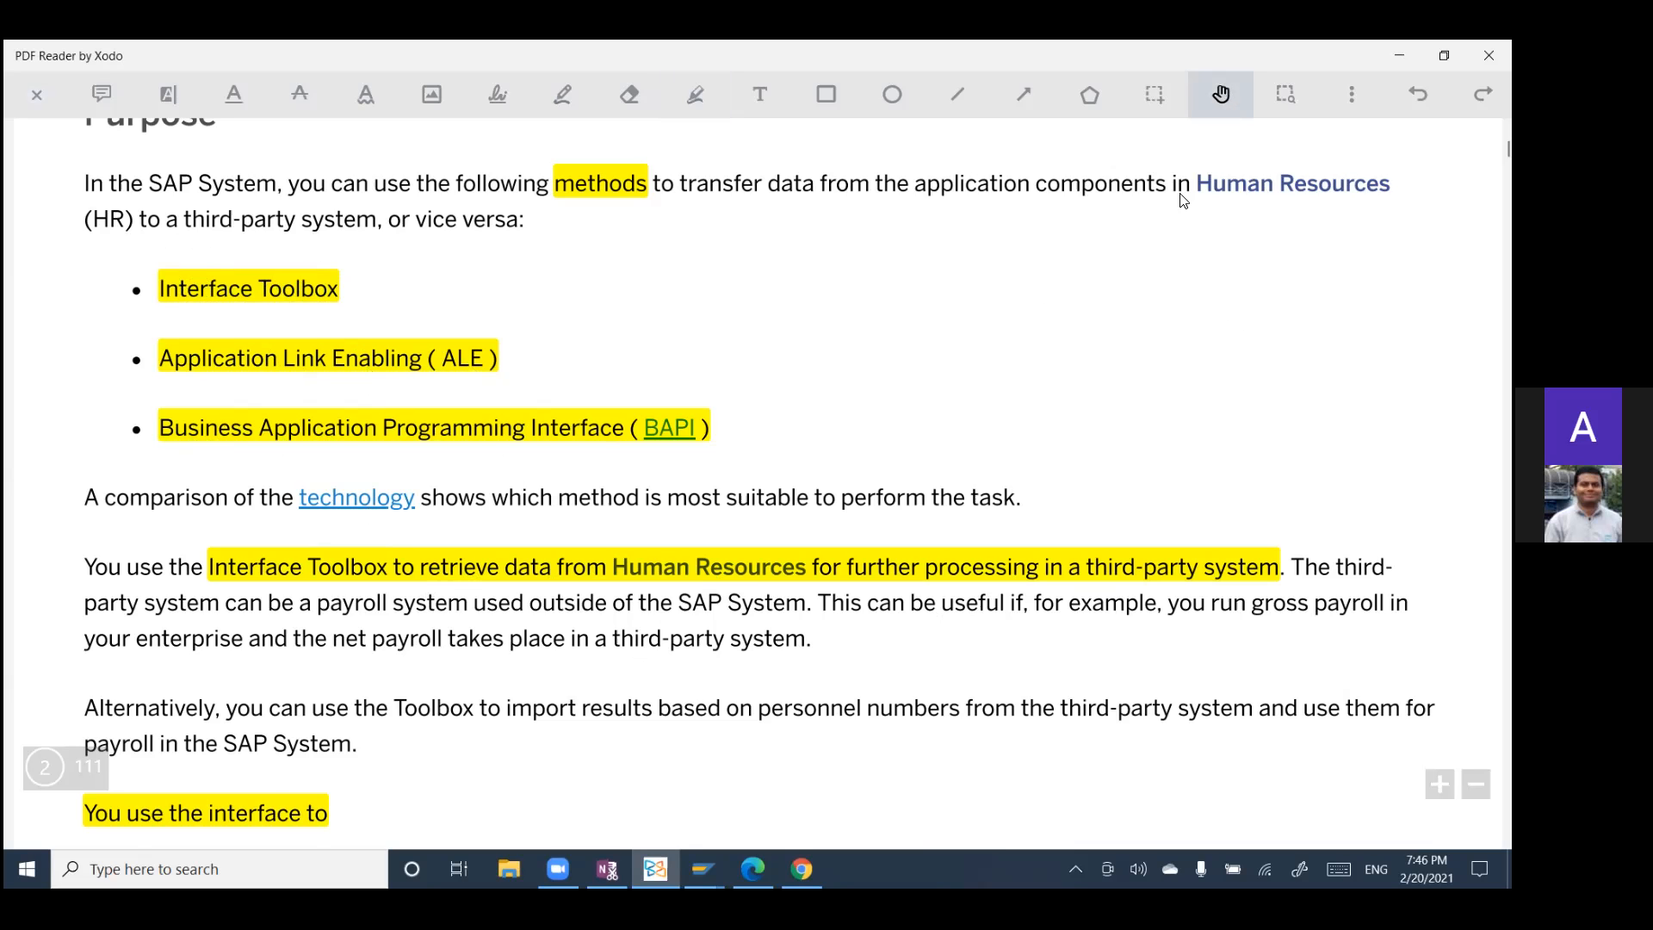
pyautogui.scroll(-3, 730, 378)
pyautogui.scroll(3, 735, 380)
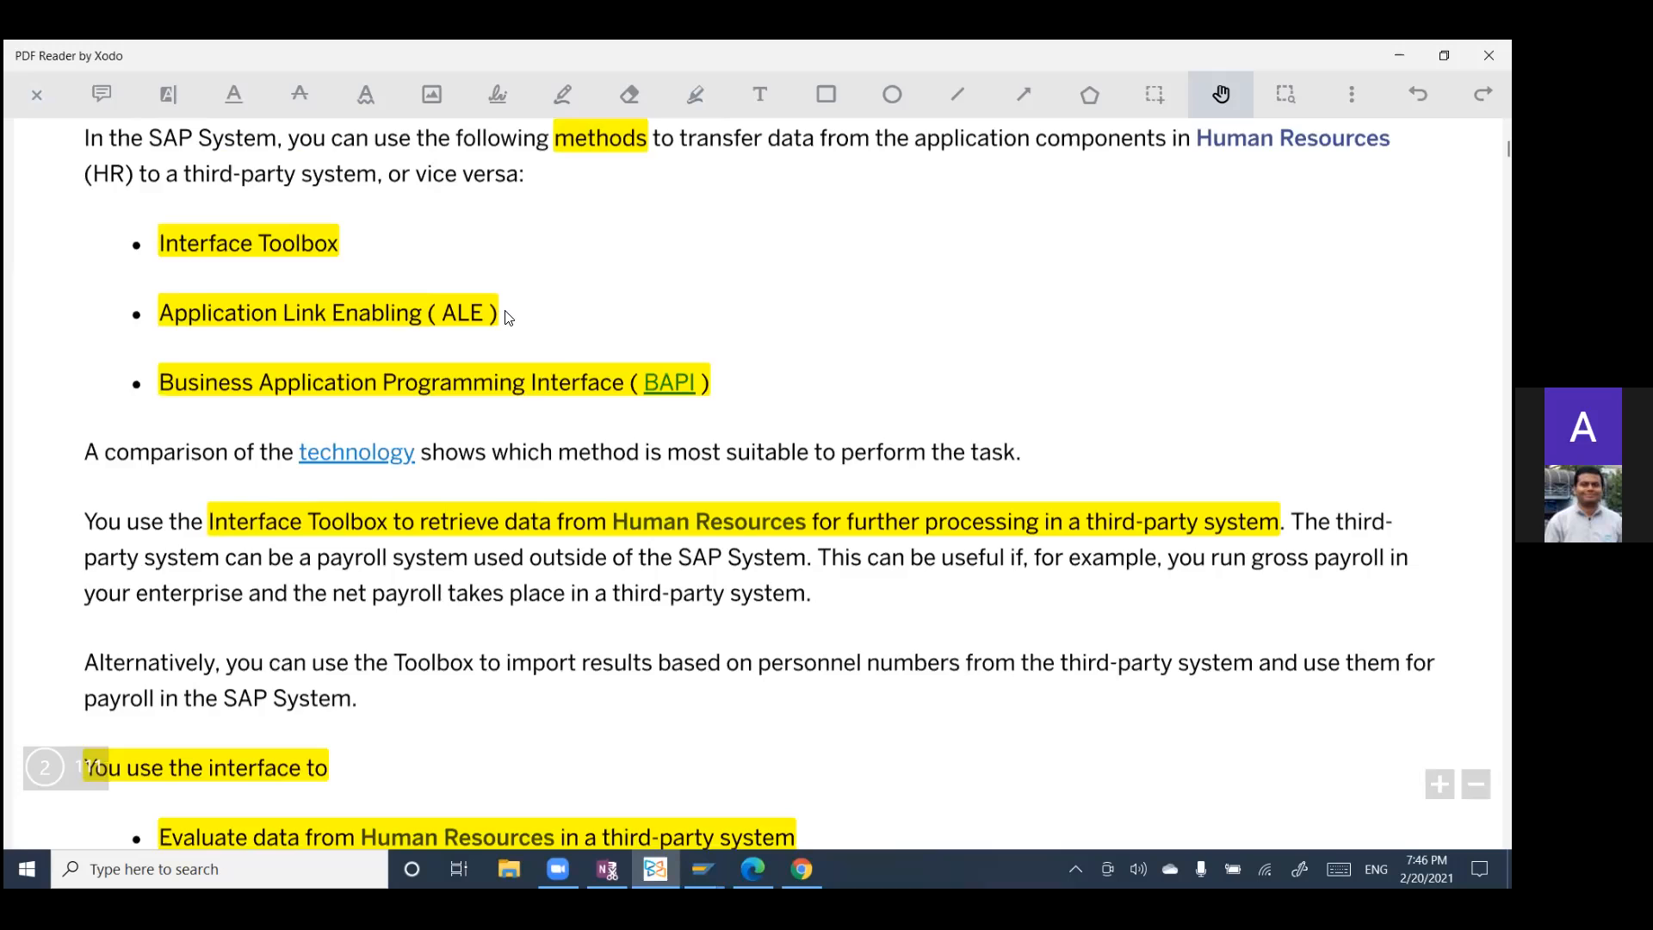
pyautogui.scroll(-5, 508, 320)
pyautogui.scroll(-5, 503, 343)
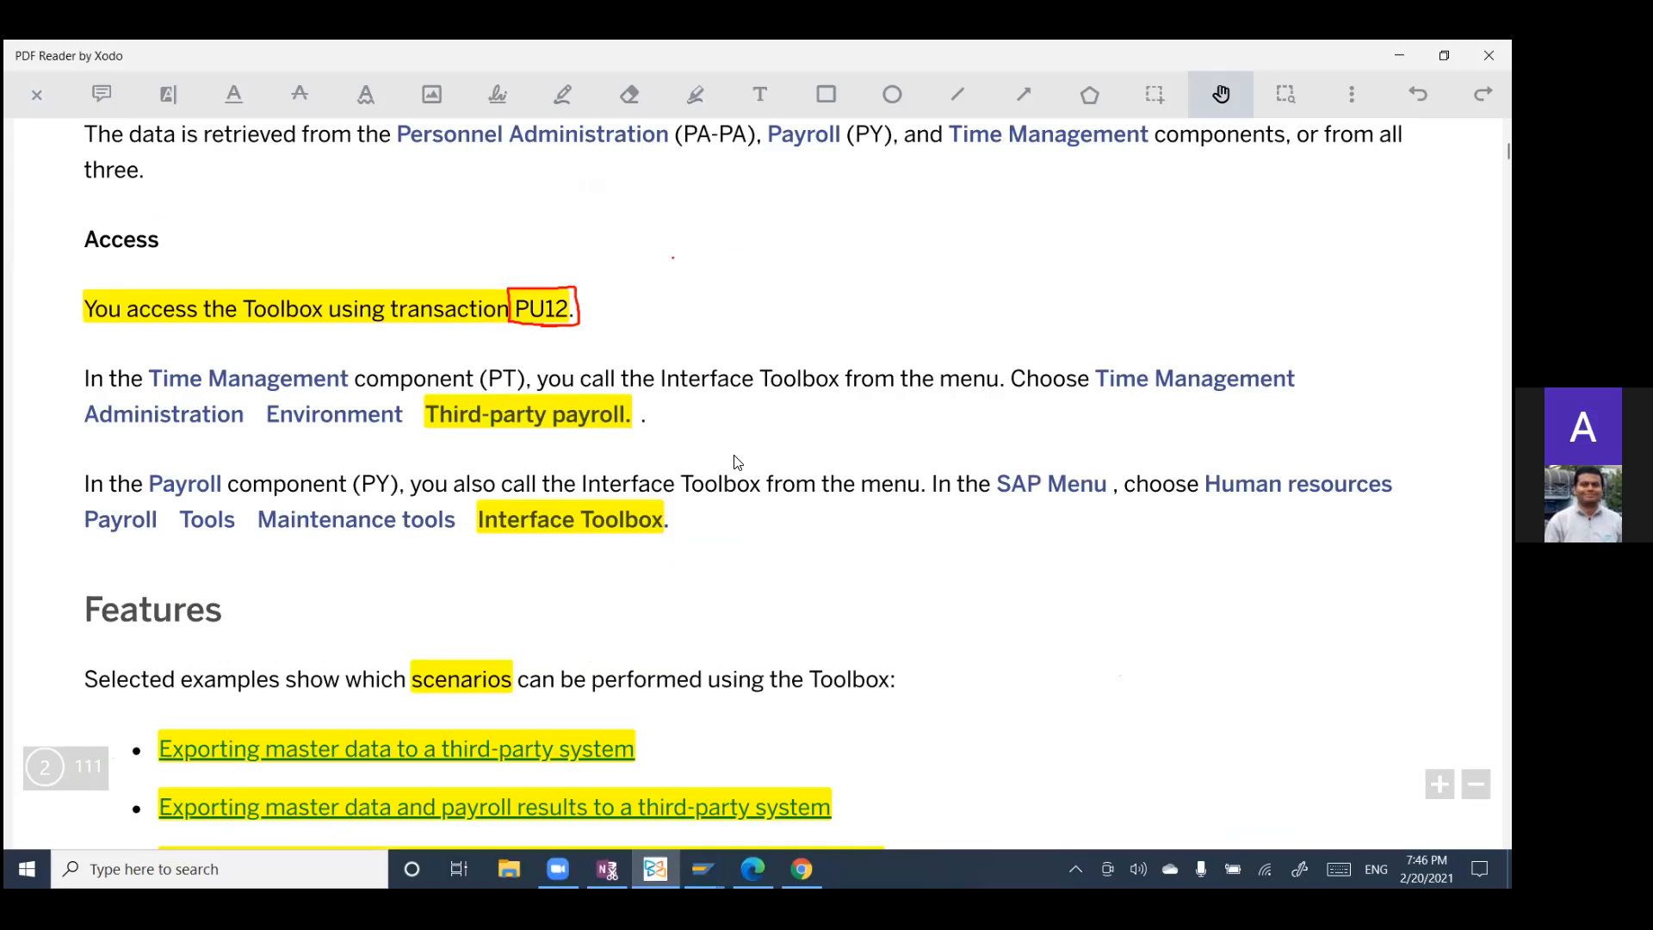
# Step: Switch to SAP and open the Interface Toolbox in a new session with transaction PU12
pyautogui.click(706, 868)
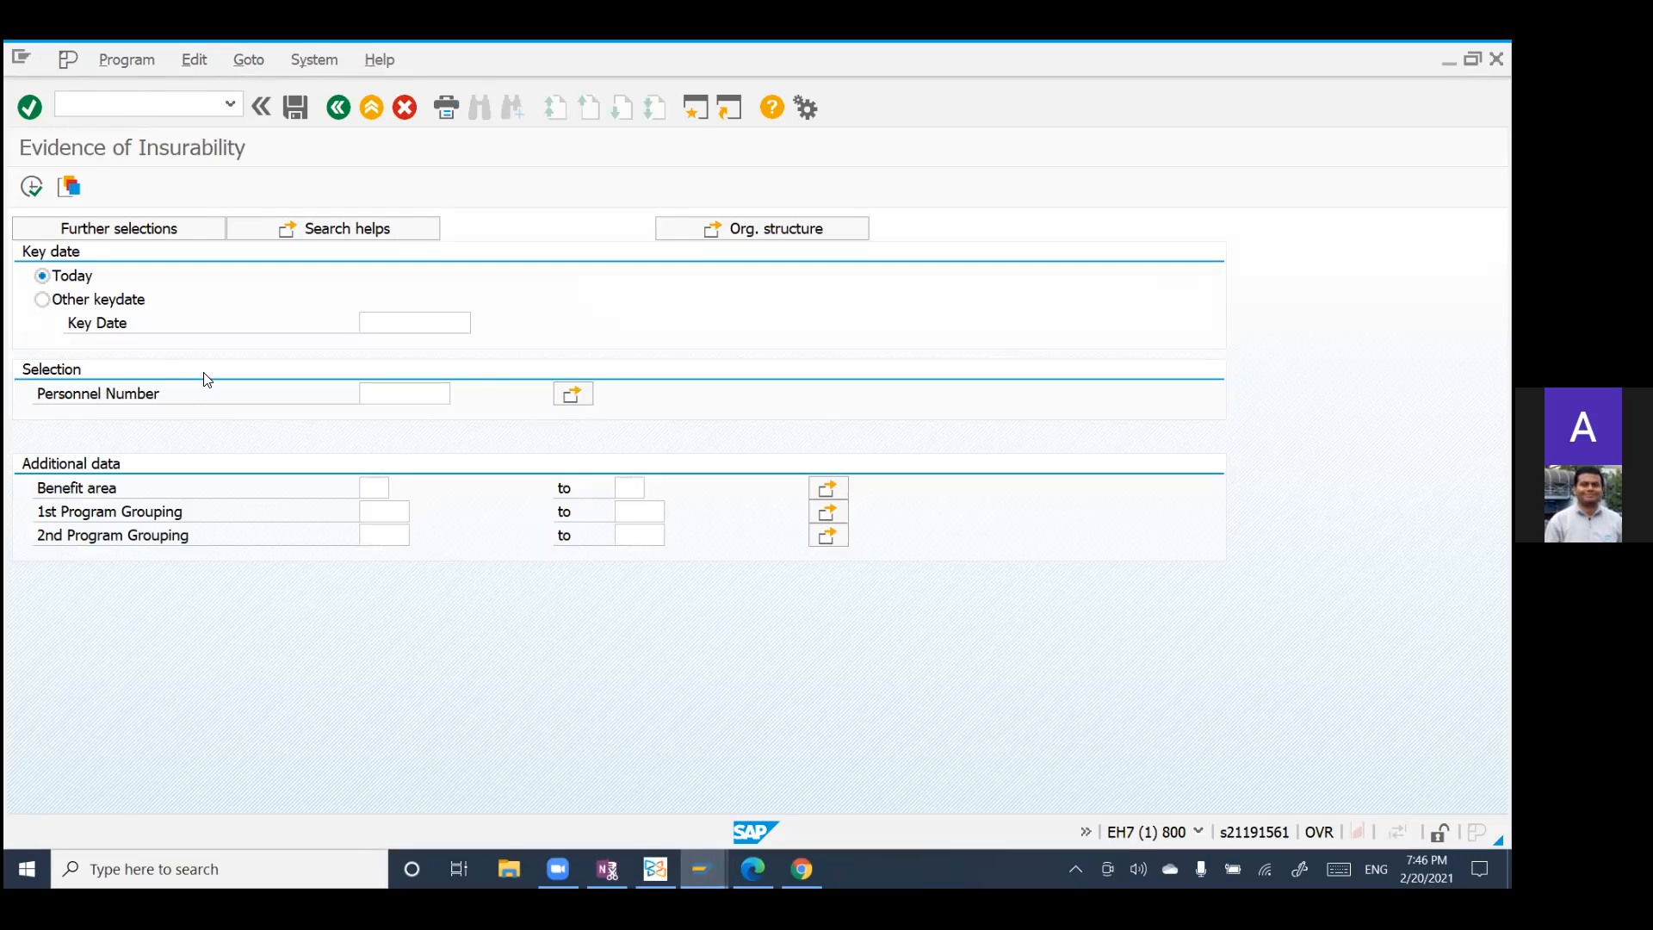
pyautogui.write('pu1')
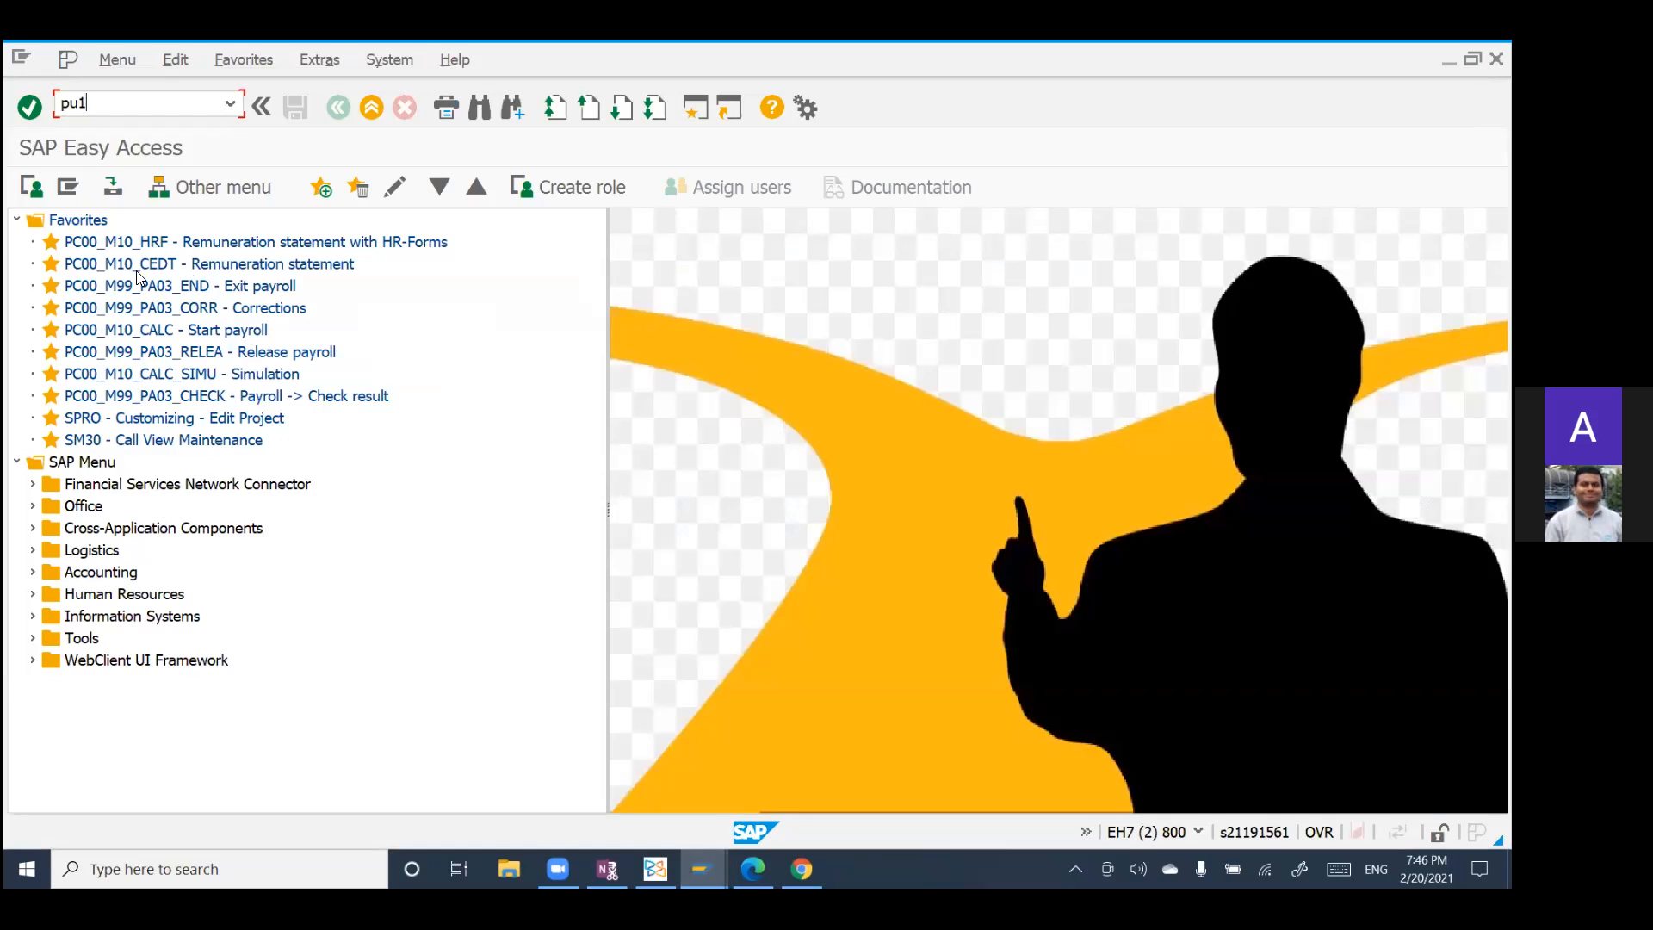
pyautogui.write('2')
pyautogui.press('Return')
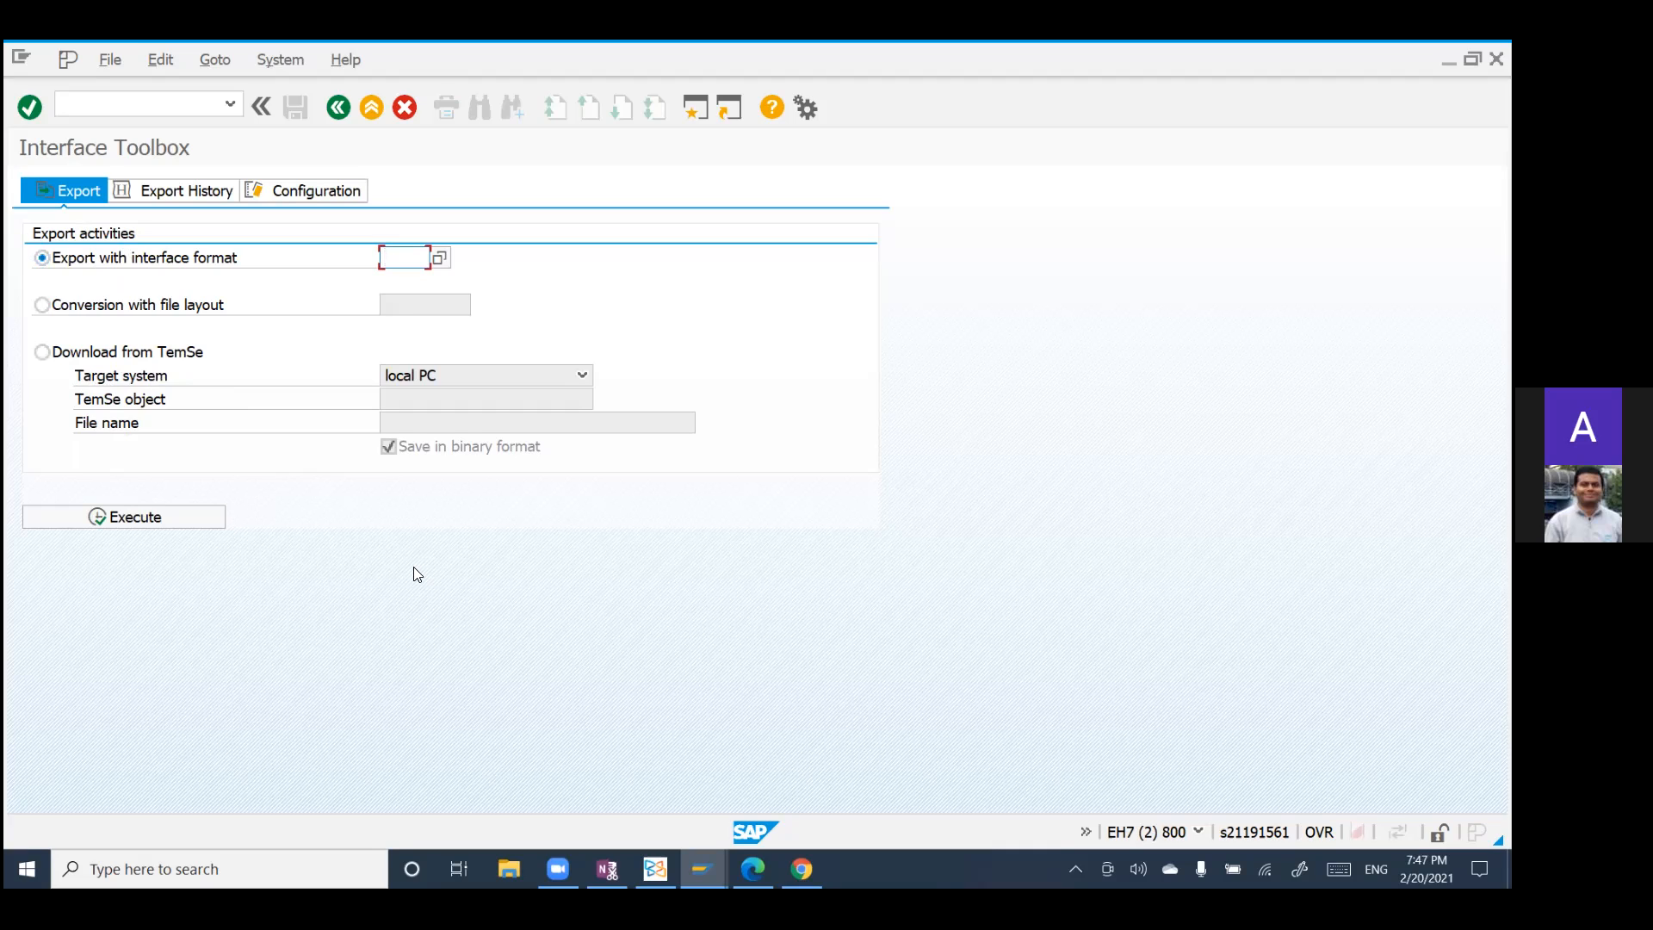
# Step: Examine the target system options for the TemSe download and the Export History settings of the Interface Toolbox
pyautogui.click(583, 379)
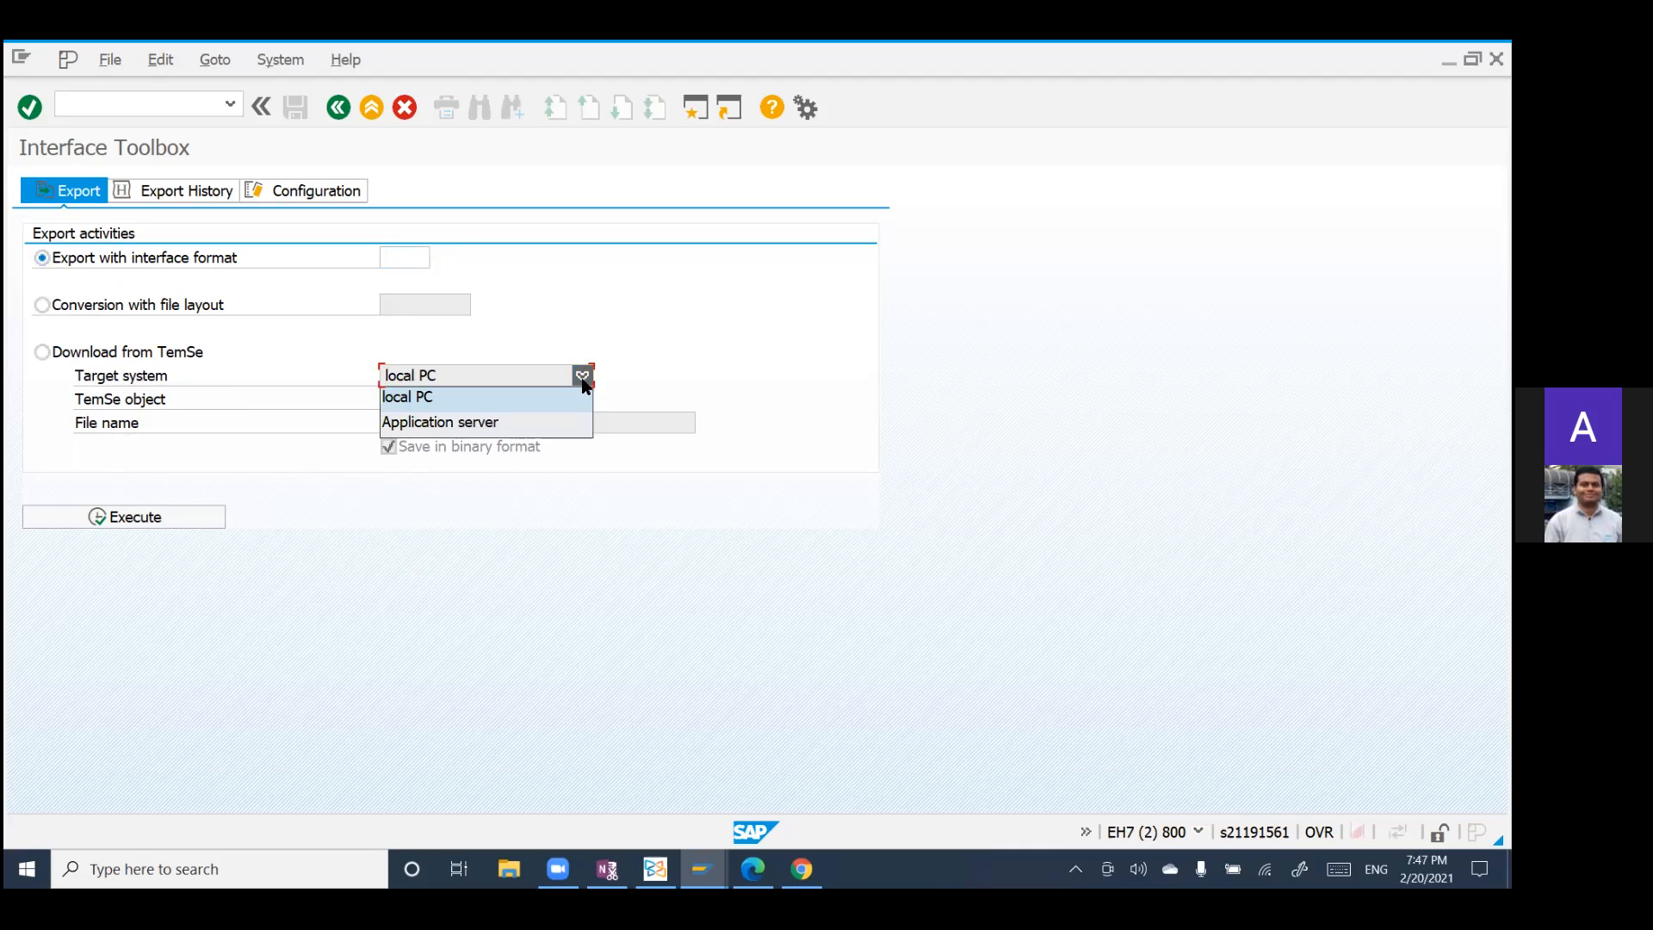
pyautogui.click(583, 380)
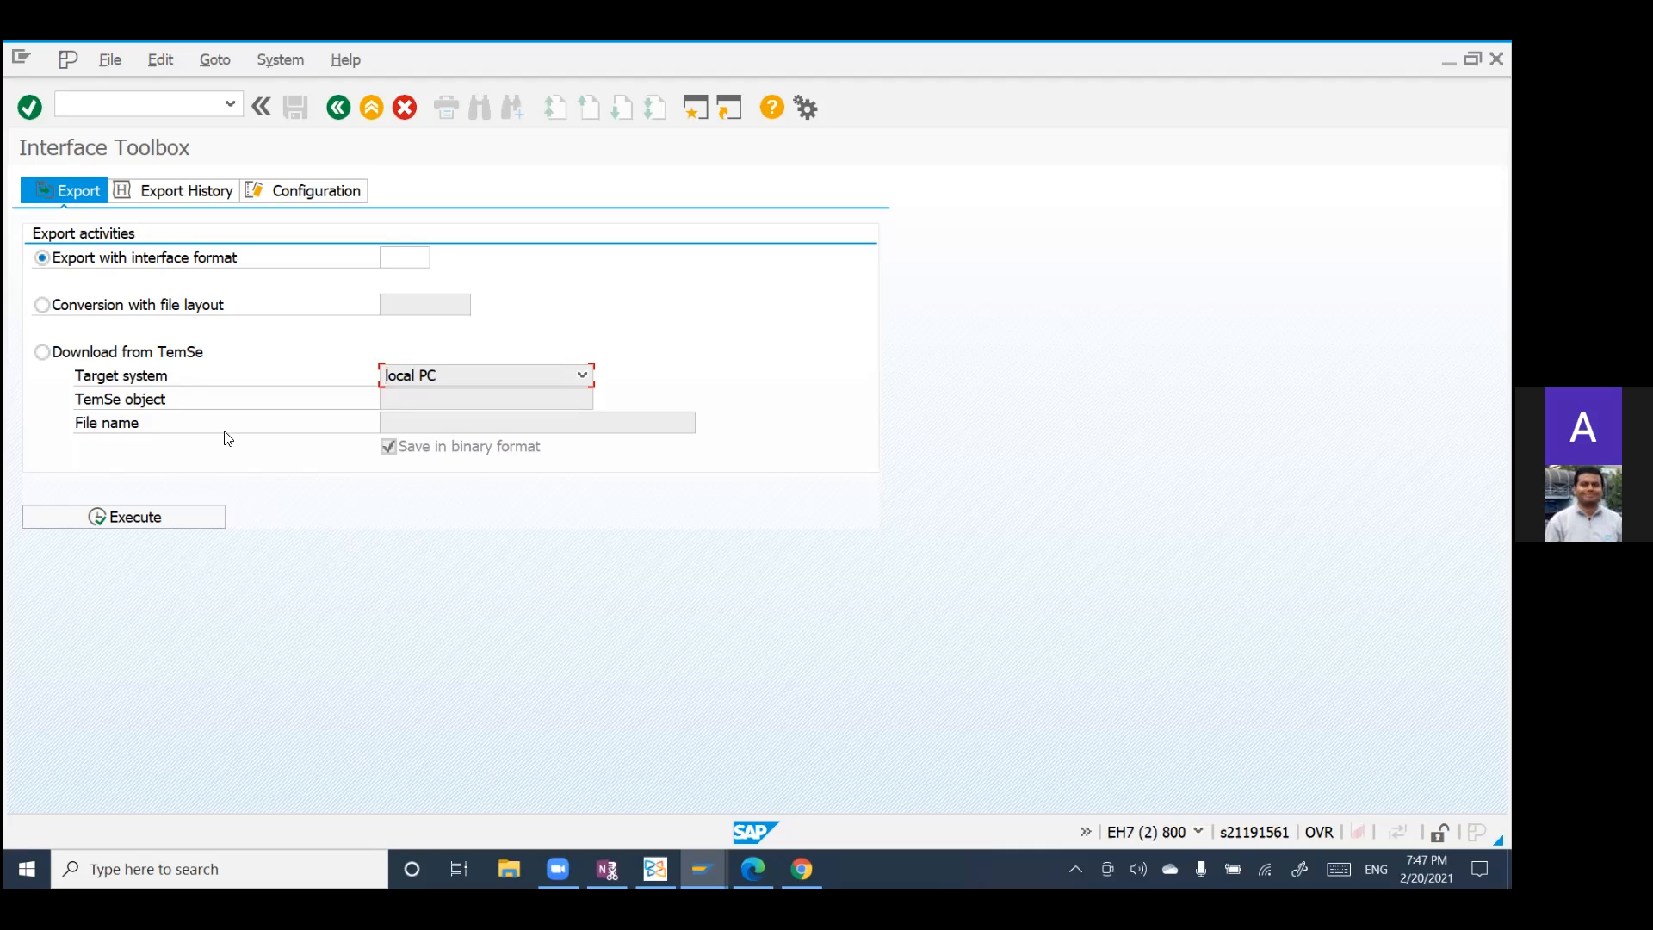
pyautogui.click(87, 379)
pyautogui.click(187, 191)
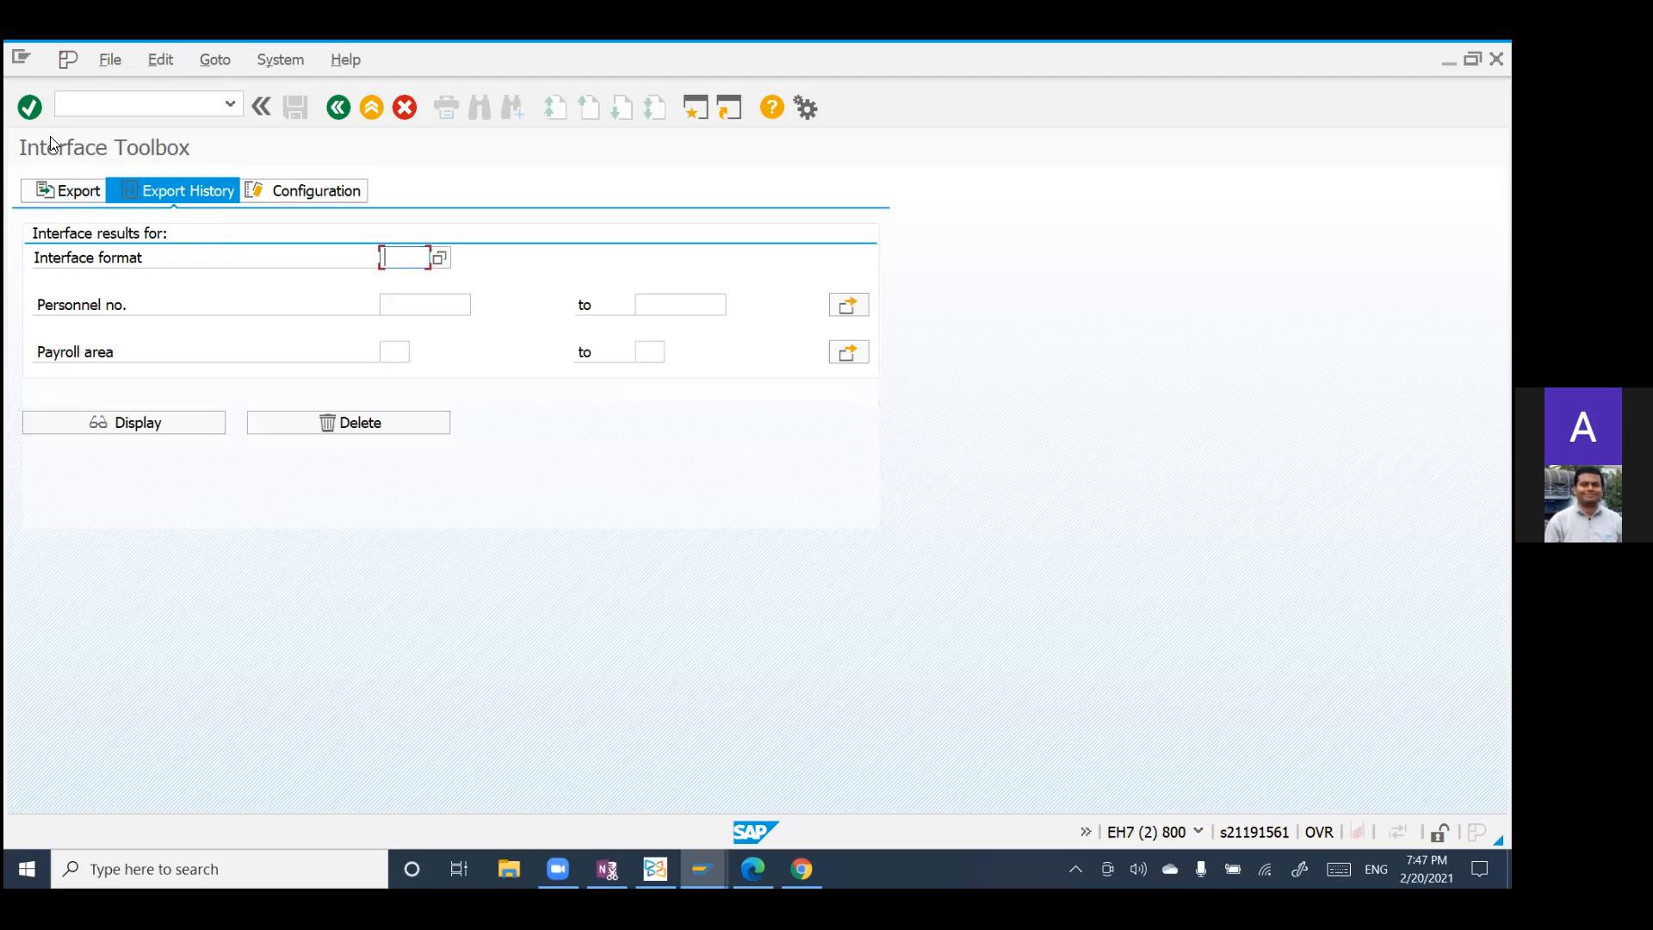
# Step: Select the SAP/ADP Interface format FADP as the object to process in the Interface Toolbox configuration
pyautogui.click(316, 191)
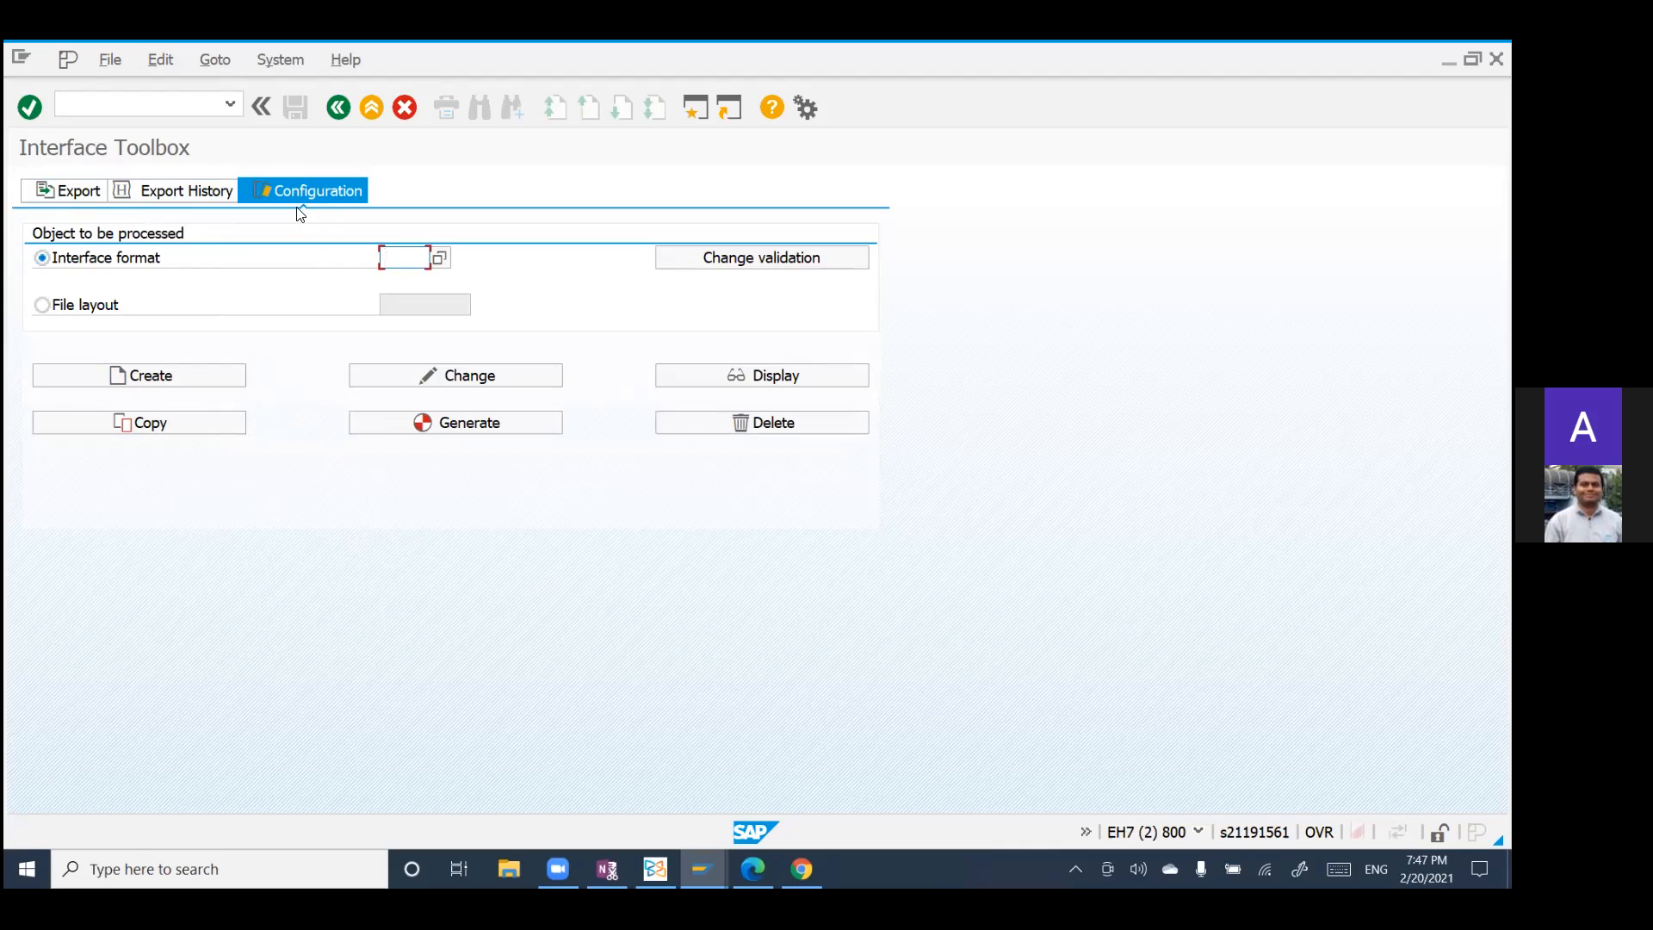
pyautogui.click(439, 259)
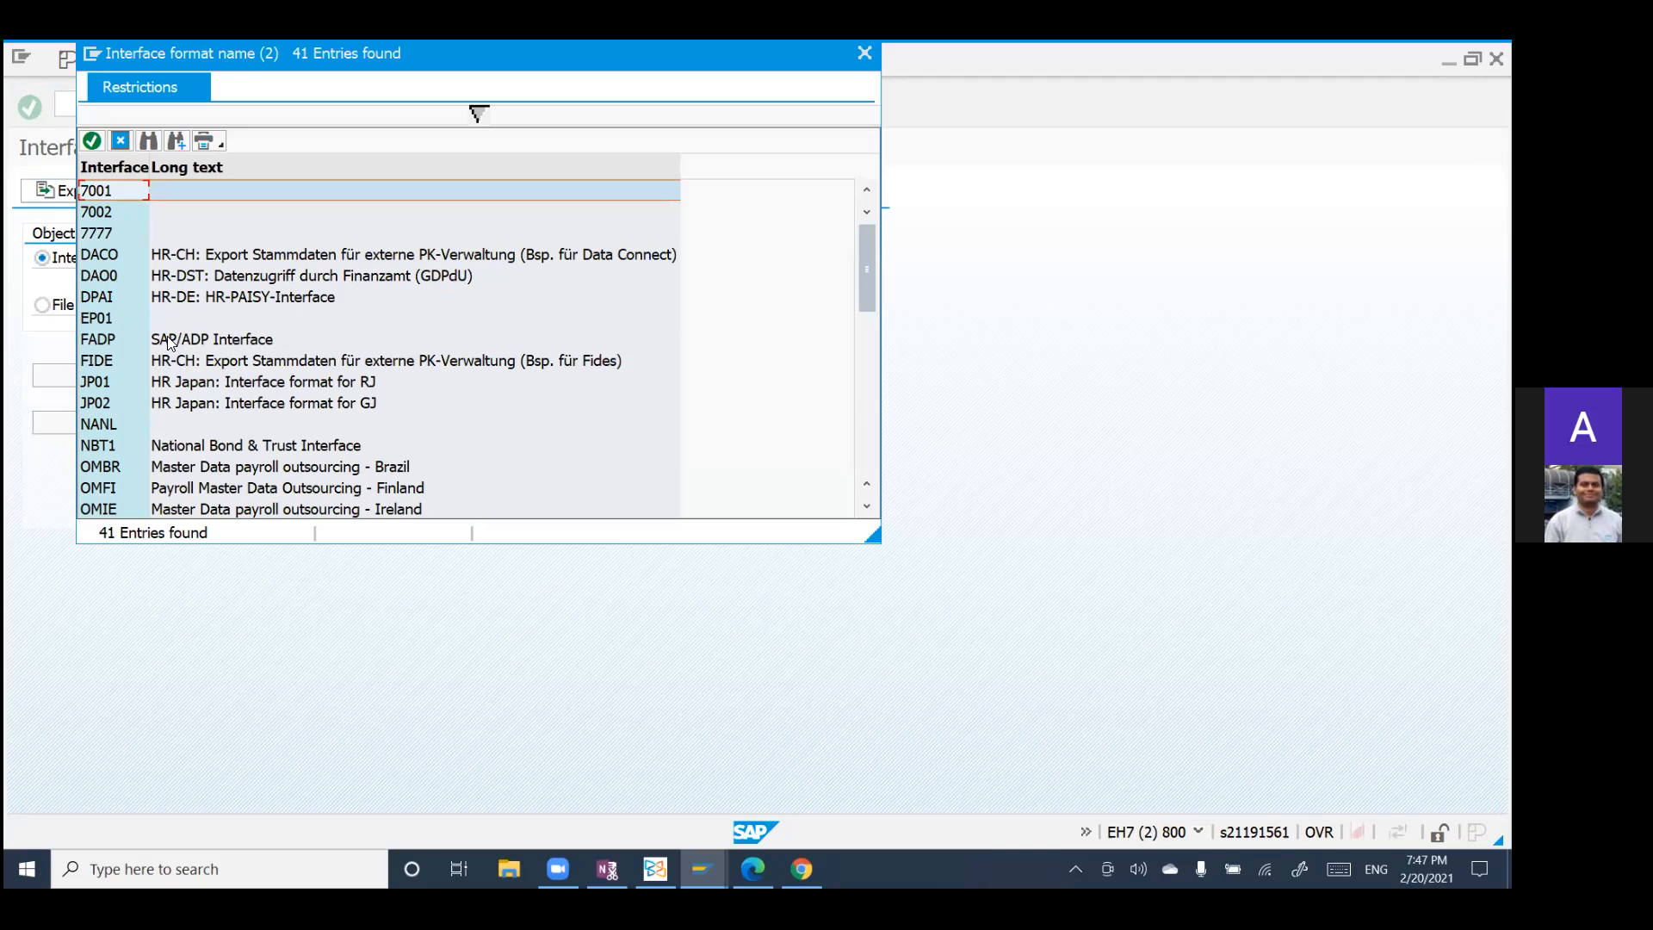
pyautogui.click(164, 341)
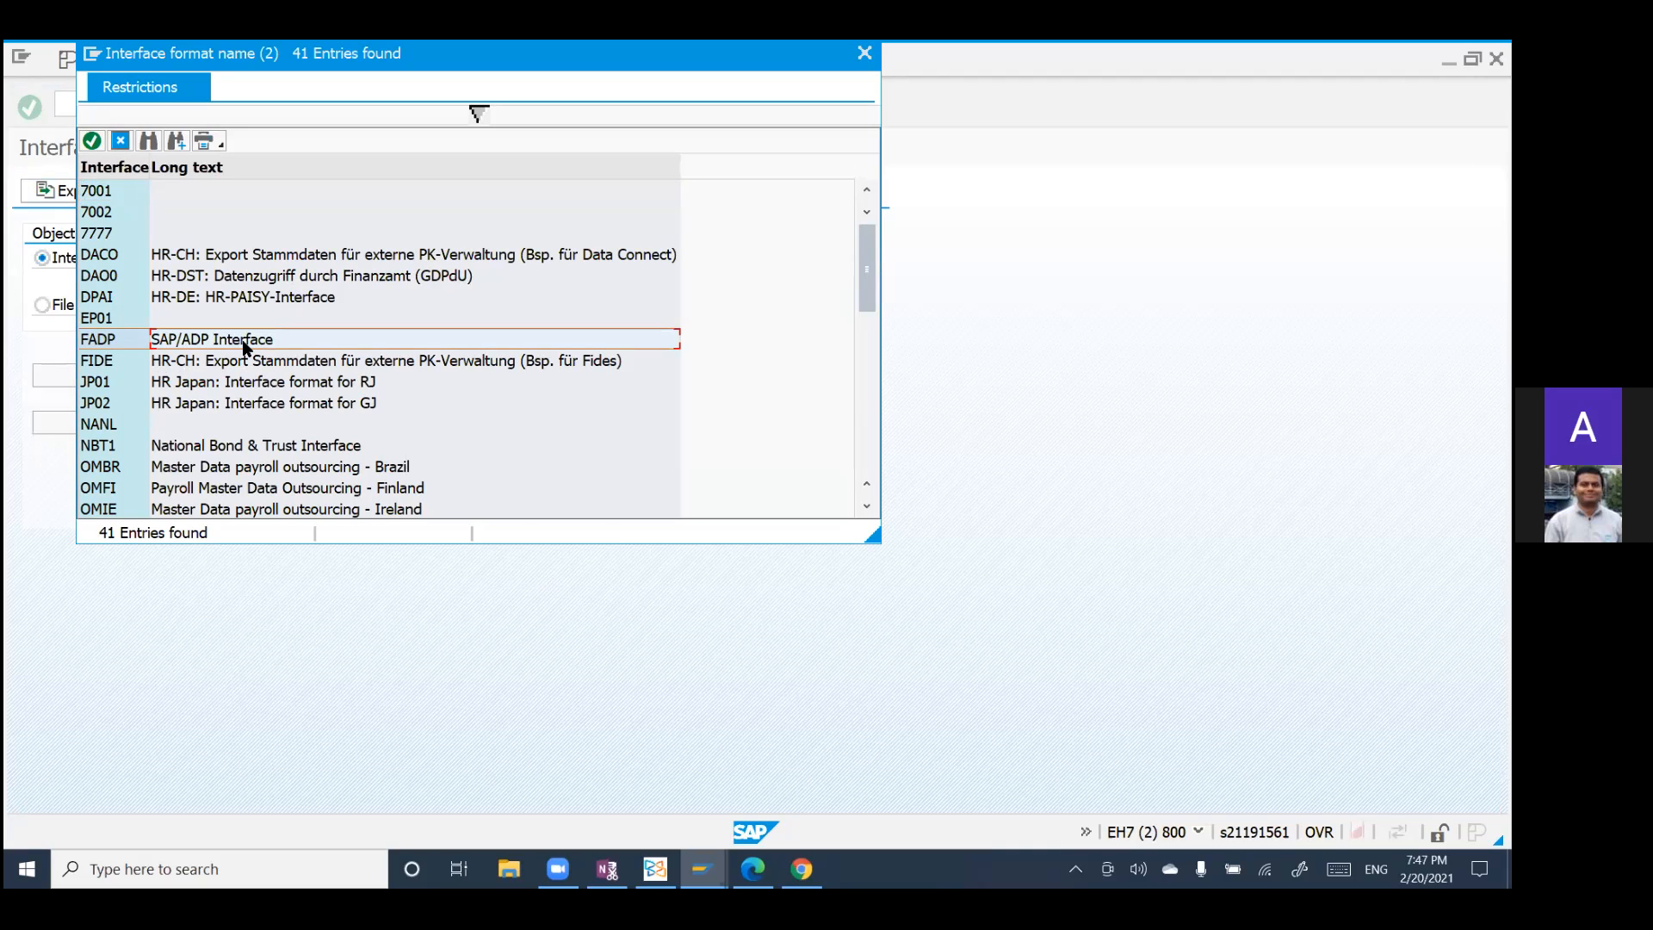
pyautogui.click(95, 142)
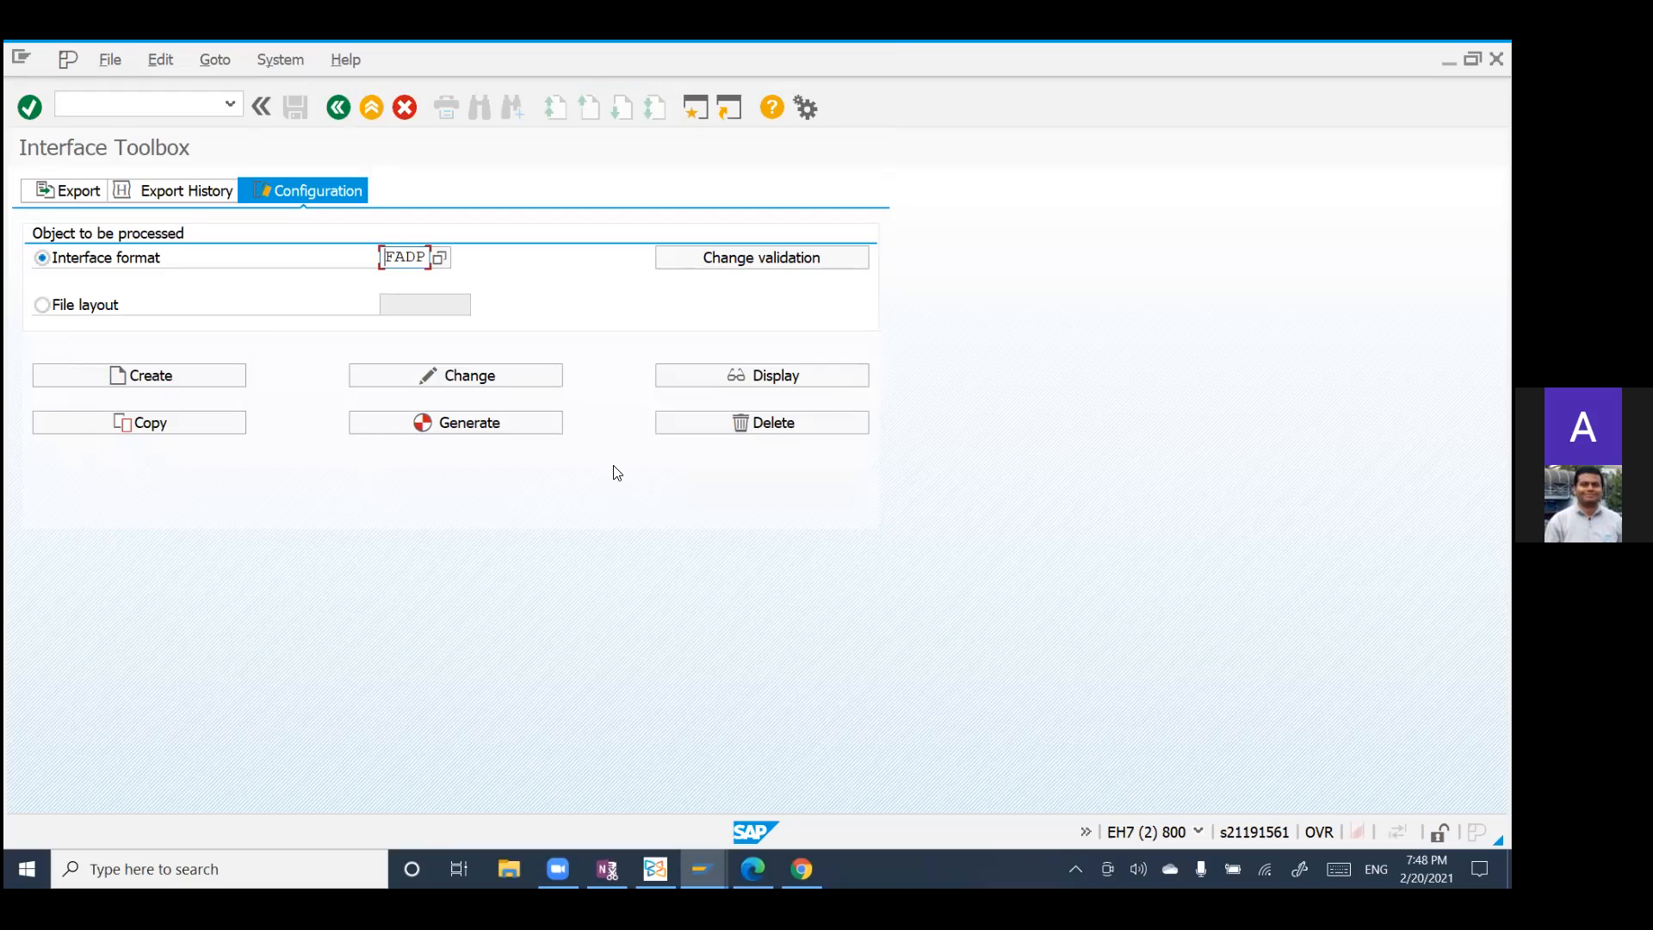
# Step: View the change validation objects of interface format FADP and return to the Interface Toolbox configuration
pyautogui.click(729, 258)
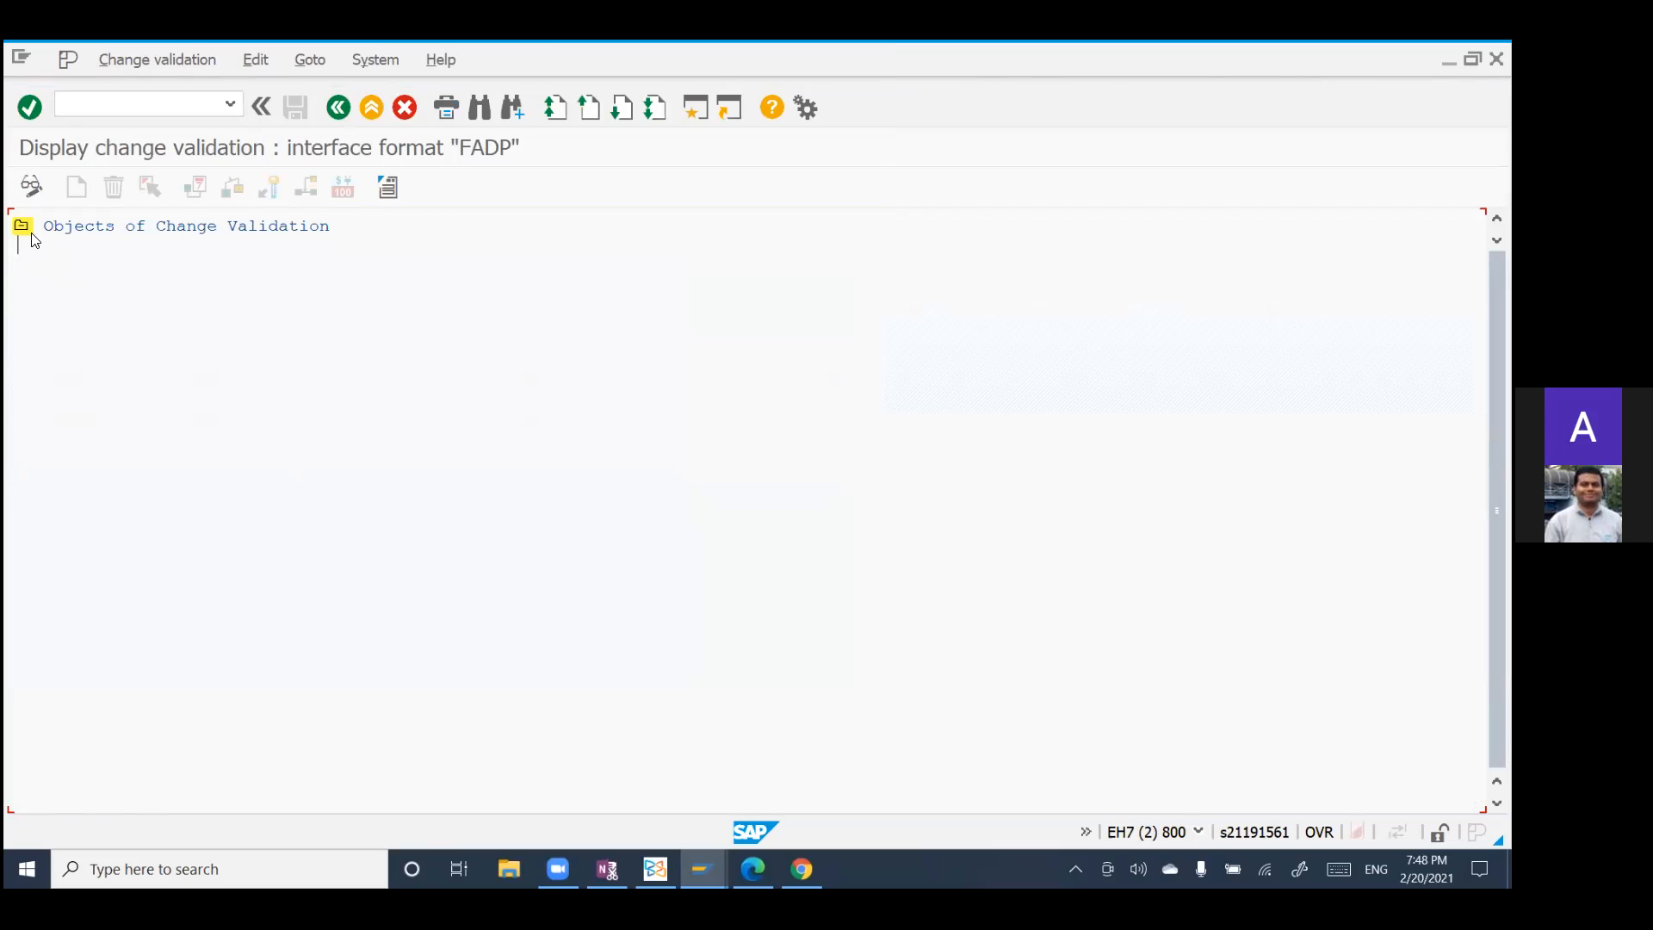
pyautogui.click(20, 227)
pyautogui.click(336, 107)
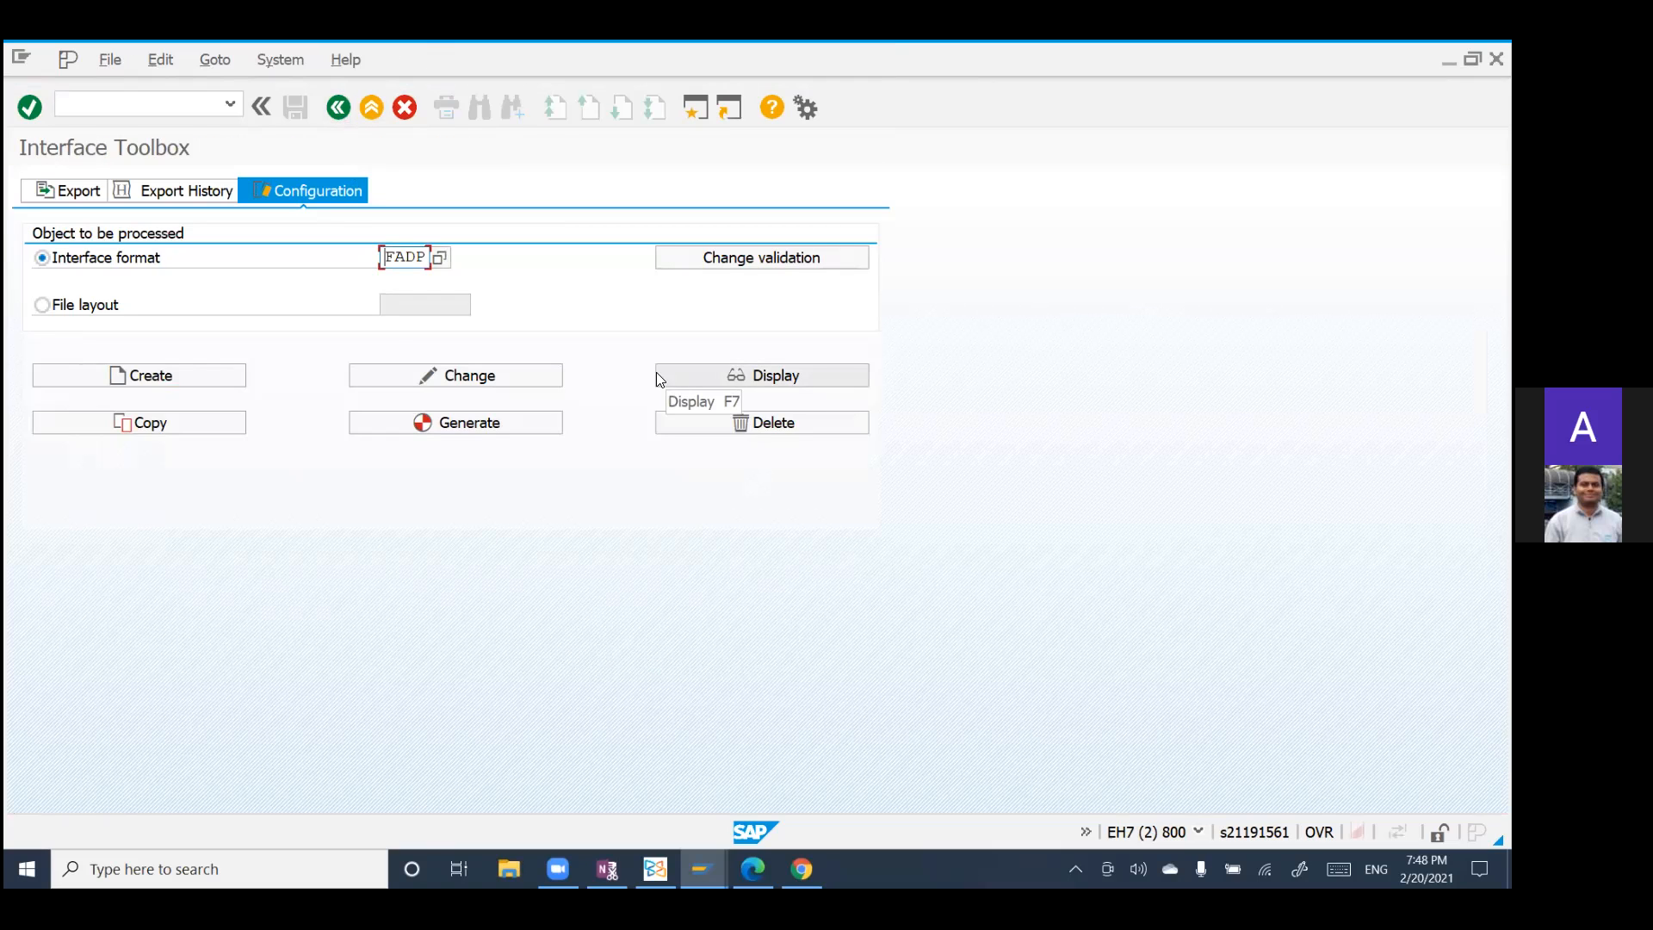
# Step: Open interface format FADP for changing and acknowledge the information about editing an SAP object
pyautogui.click(454, 376)
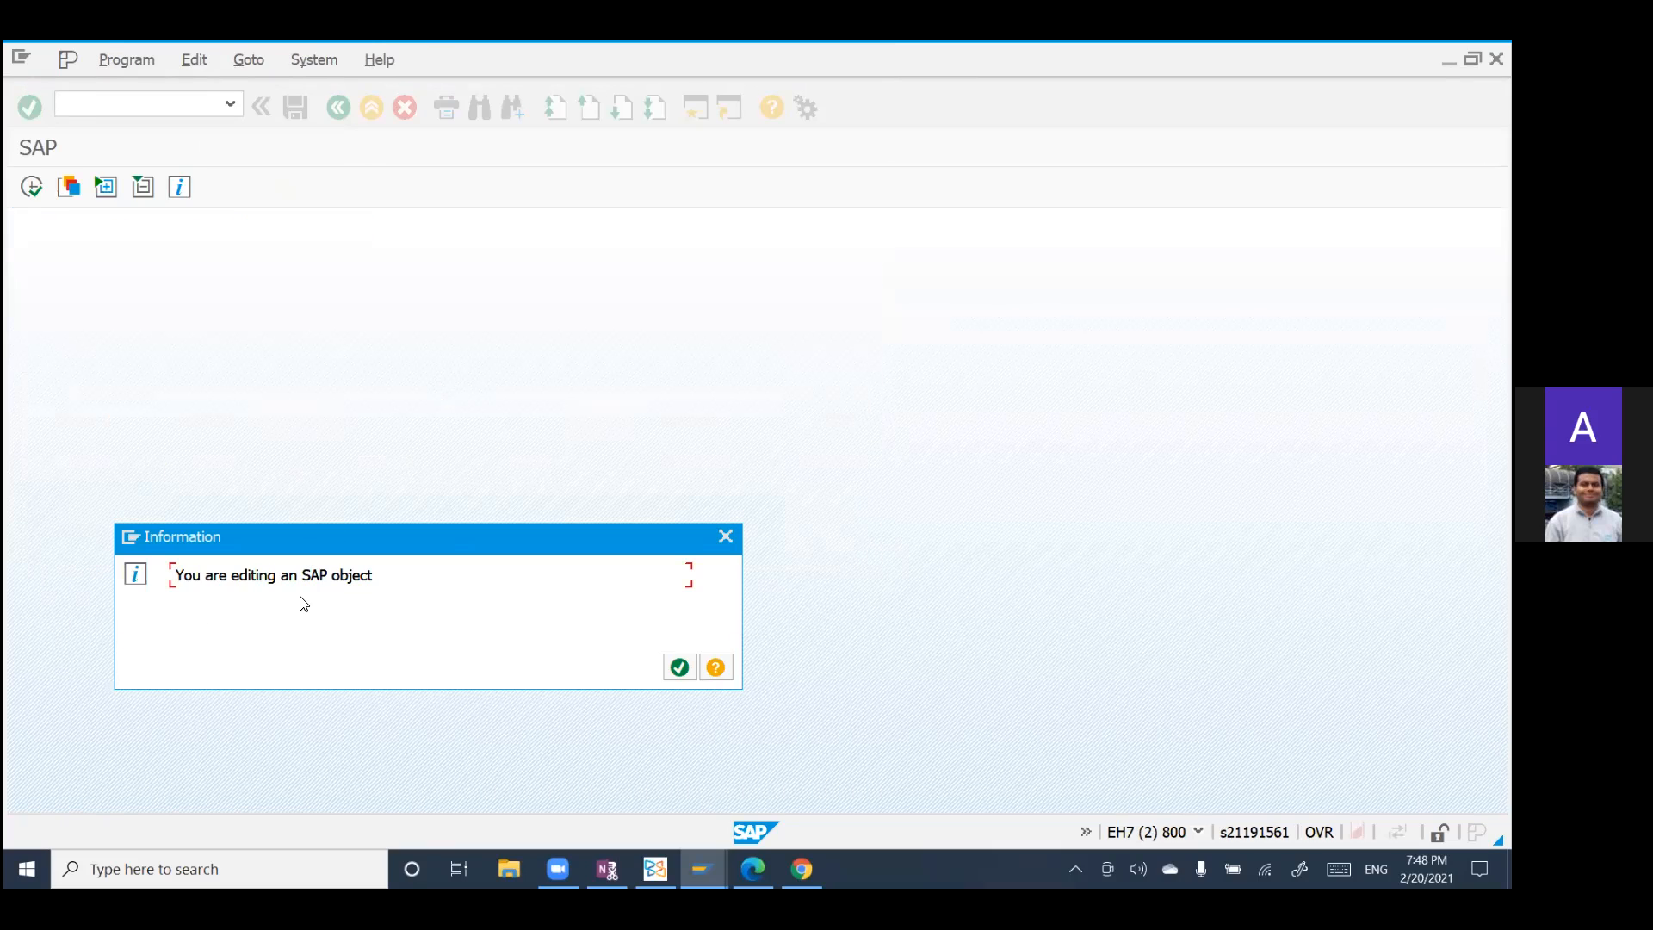
pyautogui.click(680, 669)
pyautogui.click(681, 697)
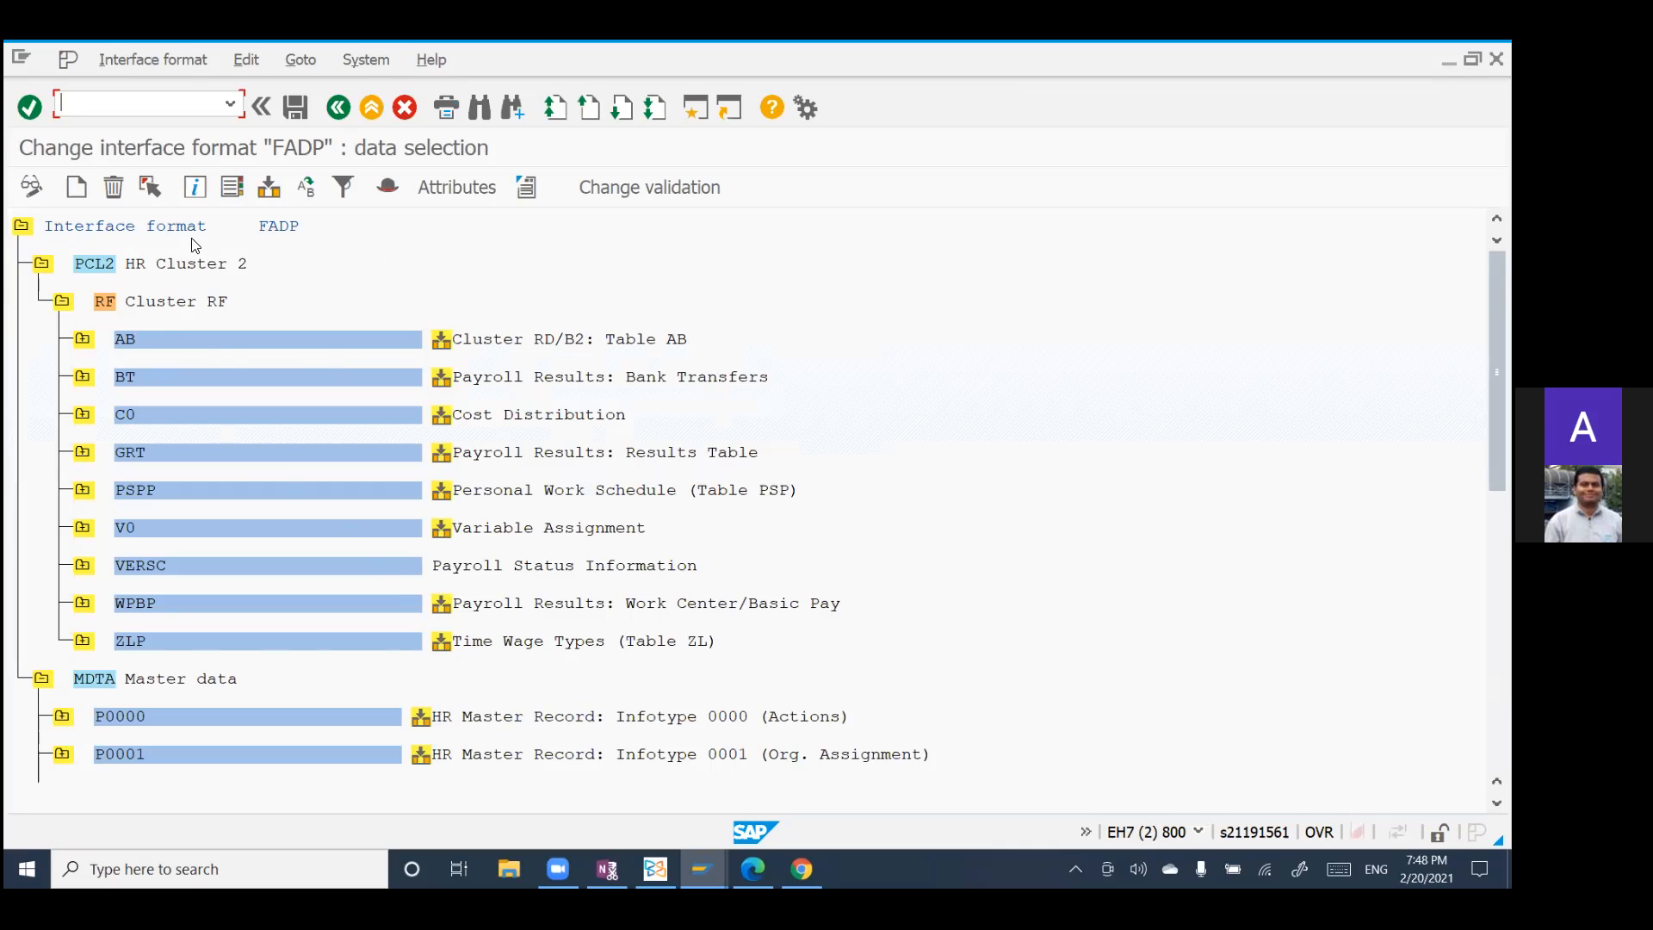
# Step: Examine the fields of the AB and BT tables in Cluster RF and the Master data infotypes of format FADP
pyautogui.click(82, 341)
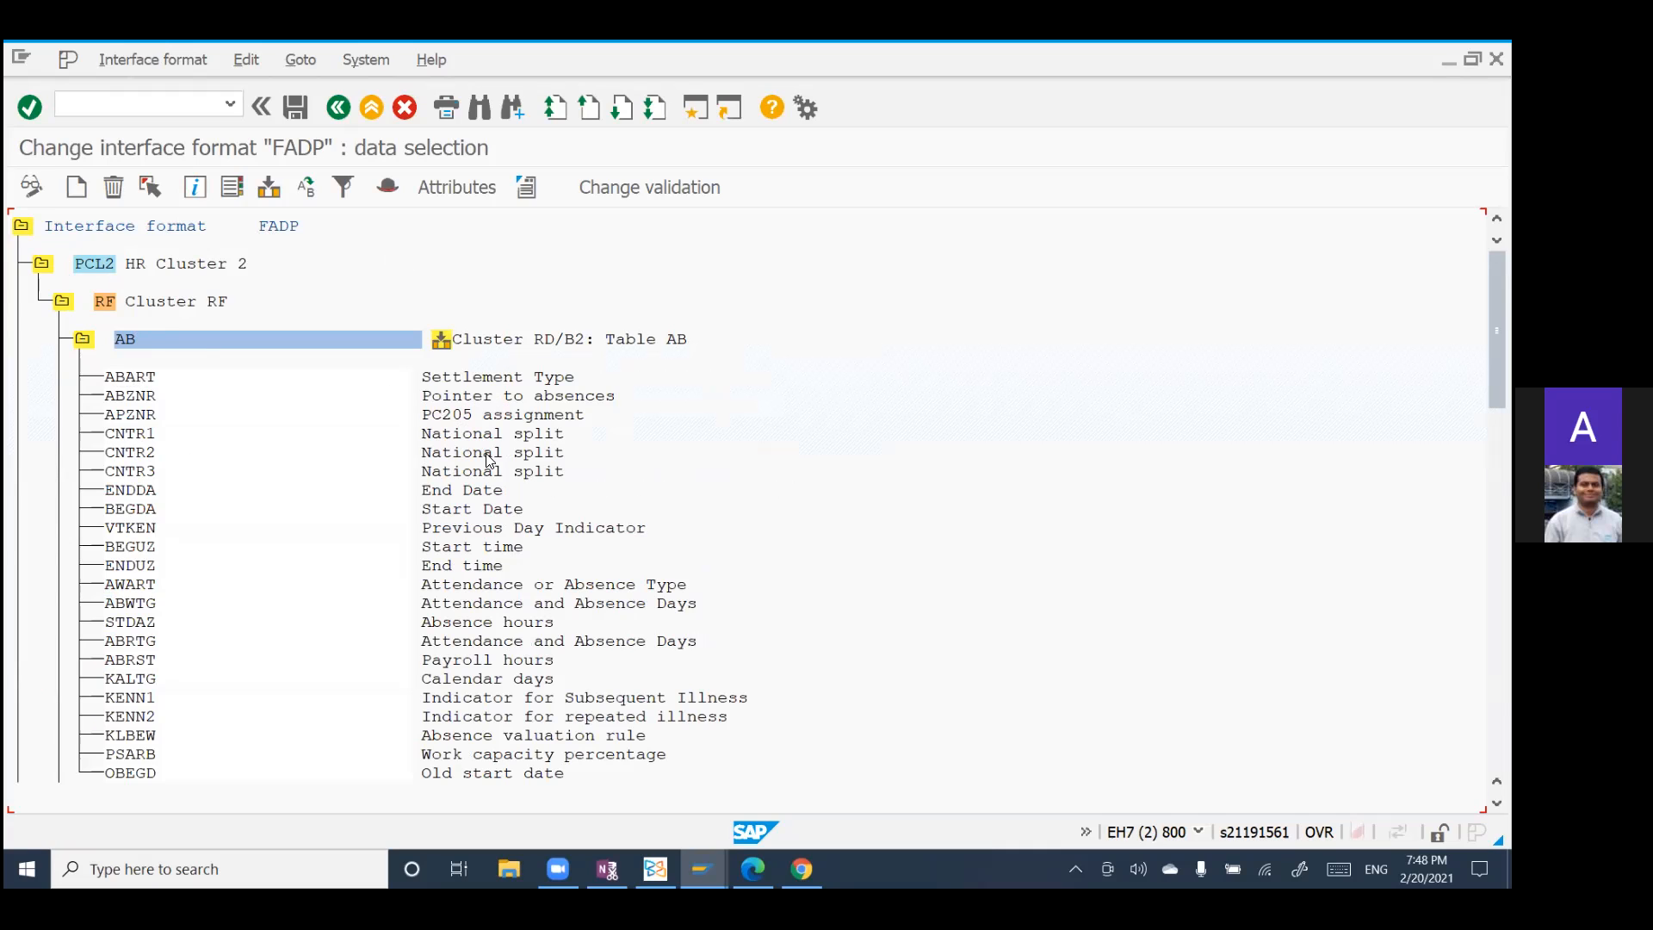
pyautogui.click(84, 339)
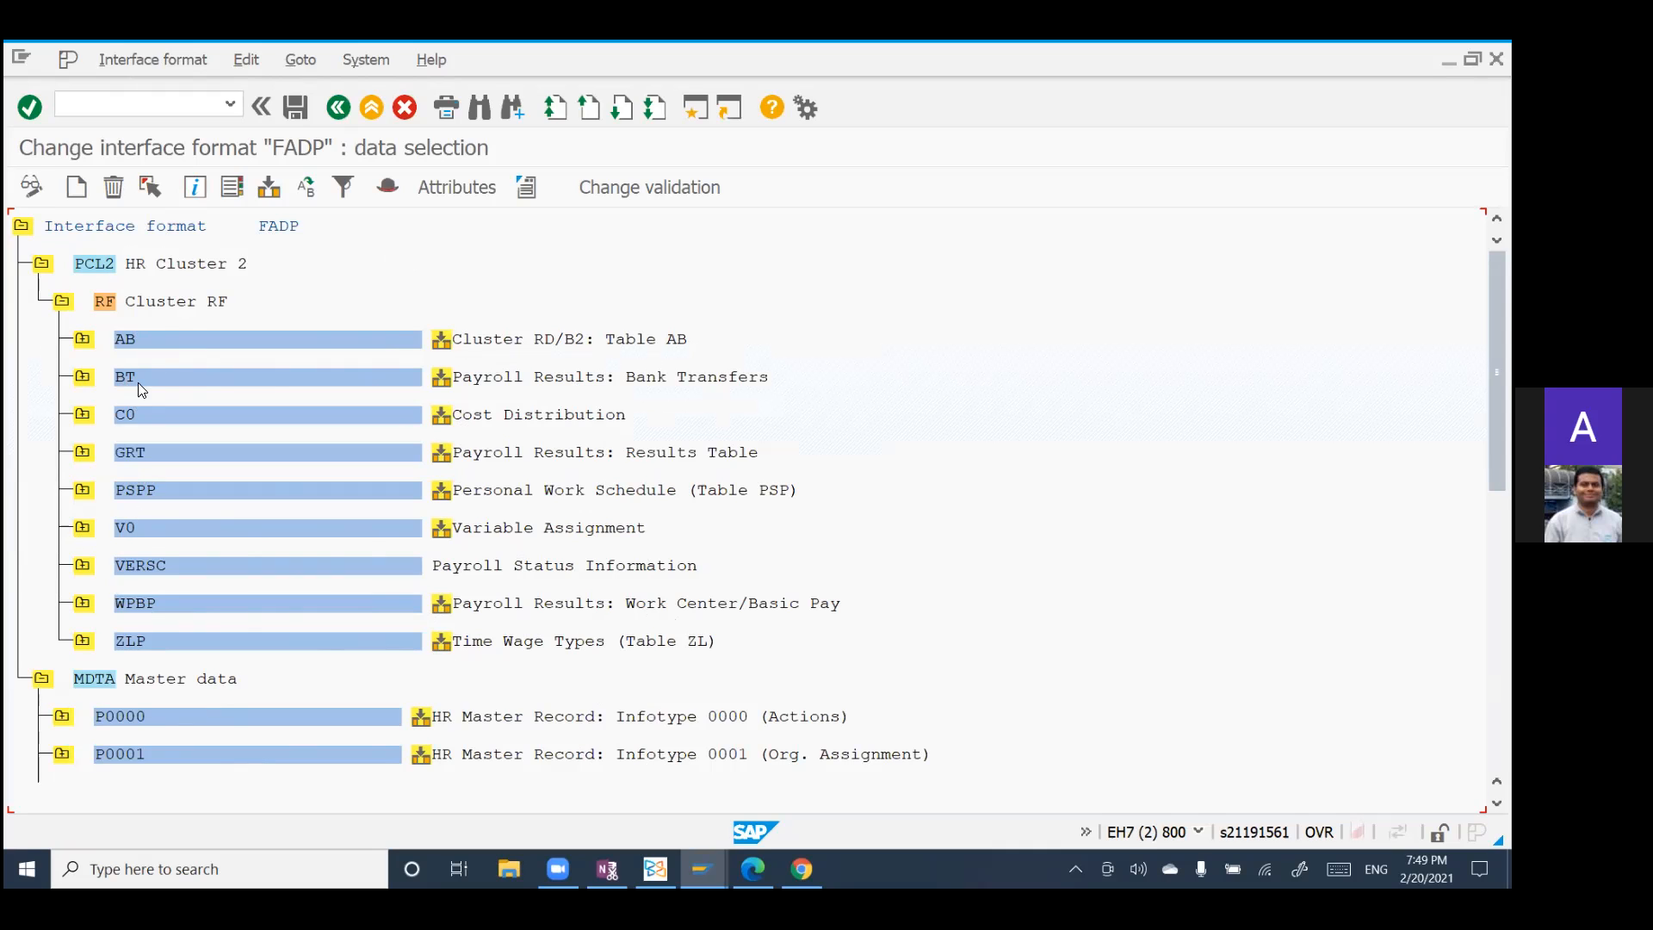
pyautogui.click(83, 377)
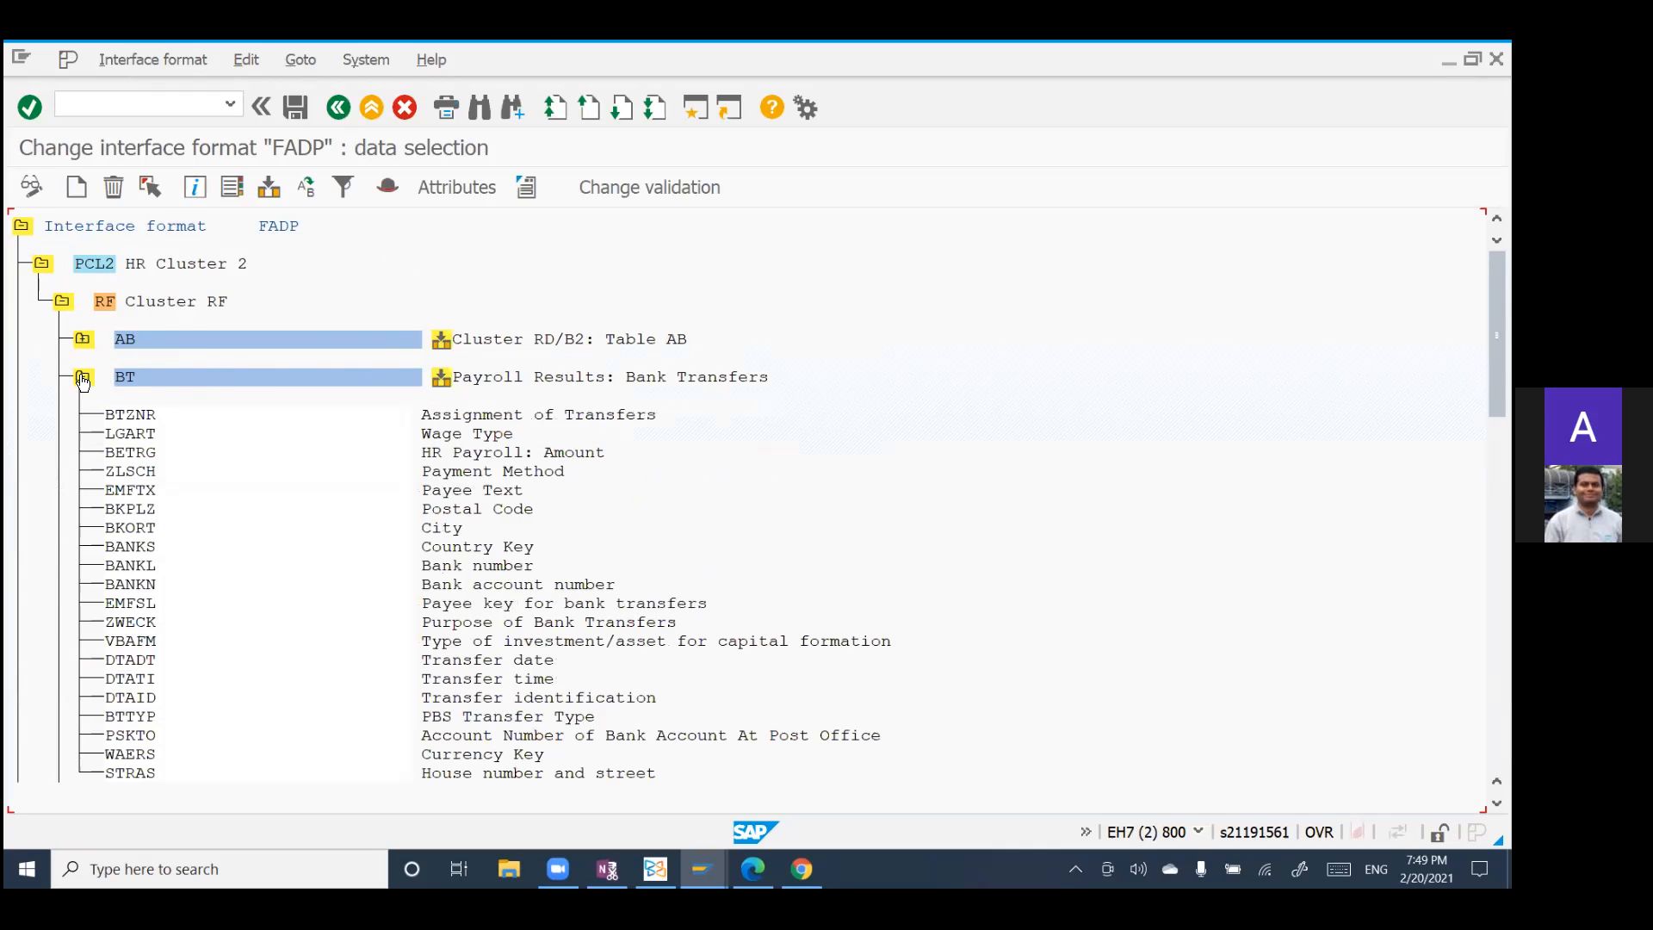
pyautogui.click(83, 377)
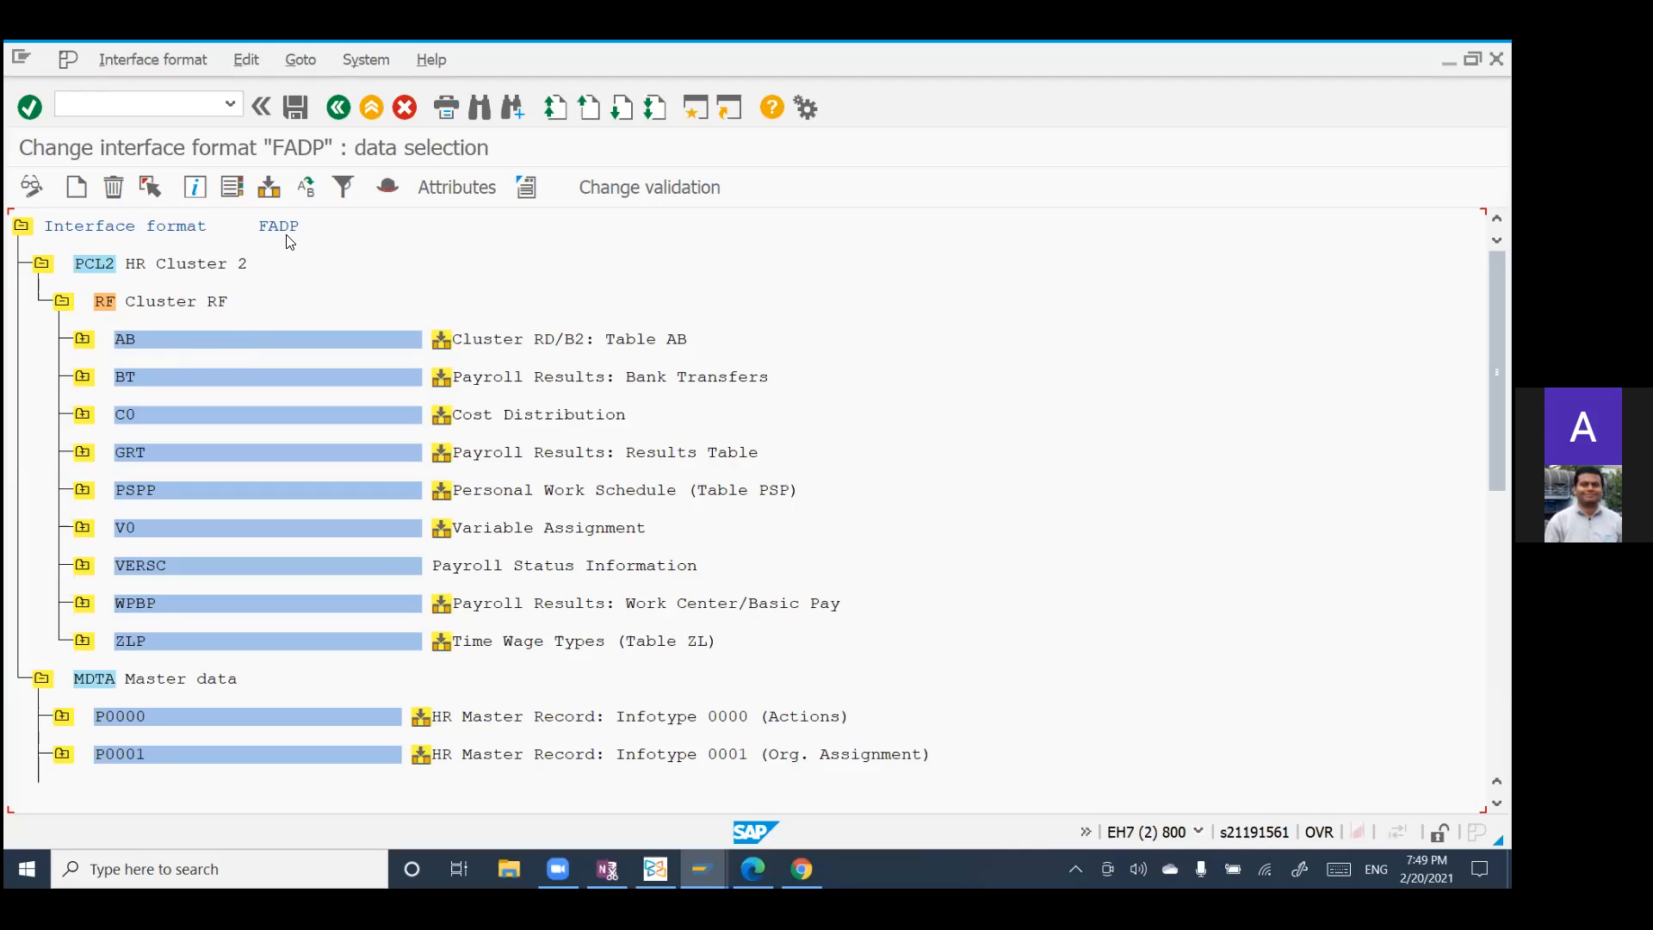
pyautogui.scroll(-2, 315, 532)
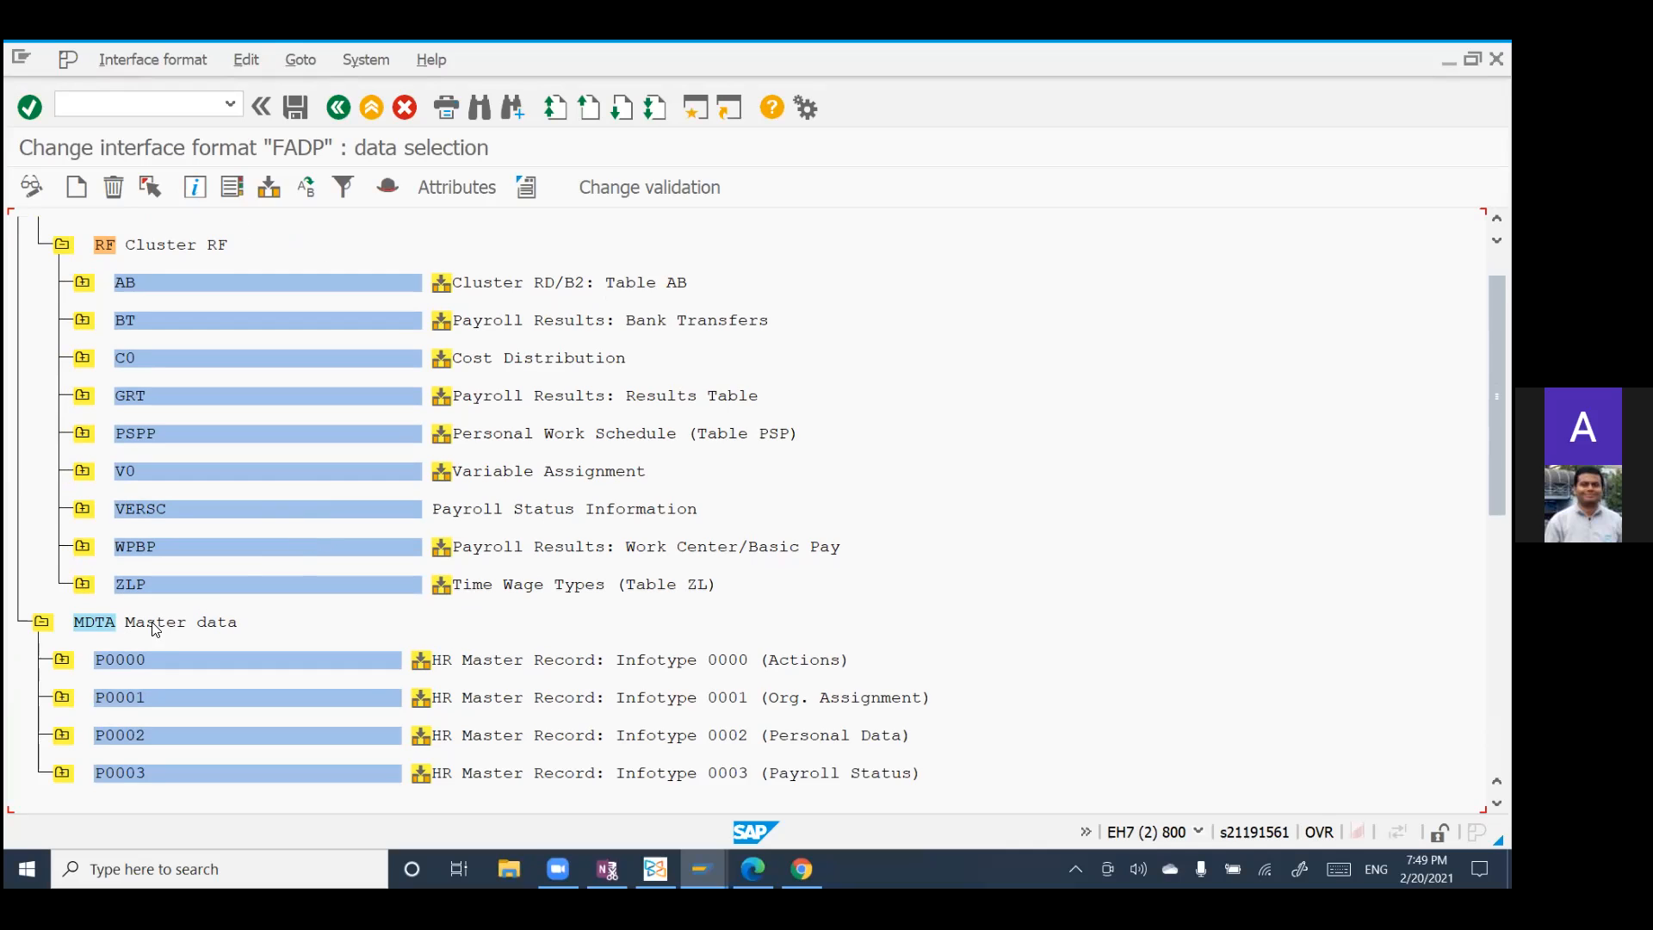
# Step: Review the Cluster RF payroll tables and the Master data infotypes selected in interface format FADP
pyautogui.scroll(-1, 142, 620)
pyautogui.scroll(-2, 191, 730)
pyautogui.scroll(-1, 195, 723)
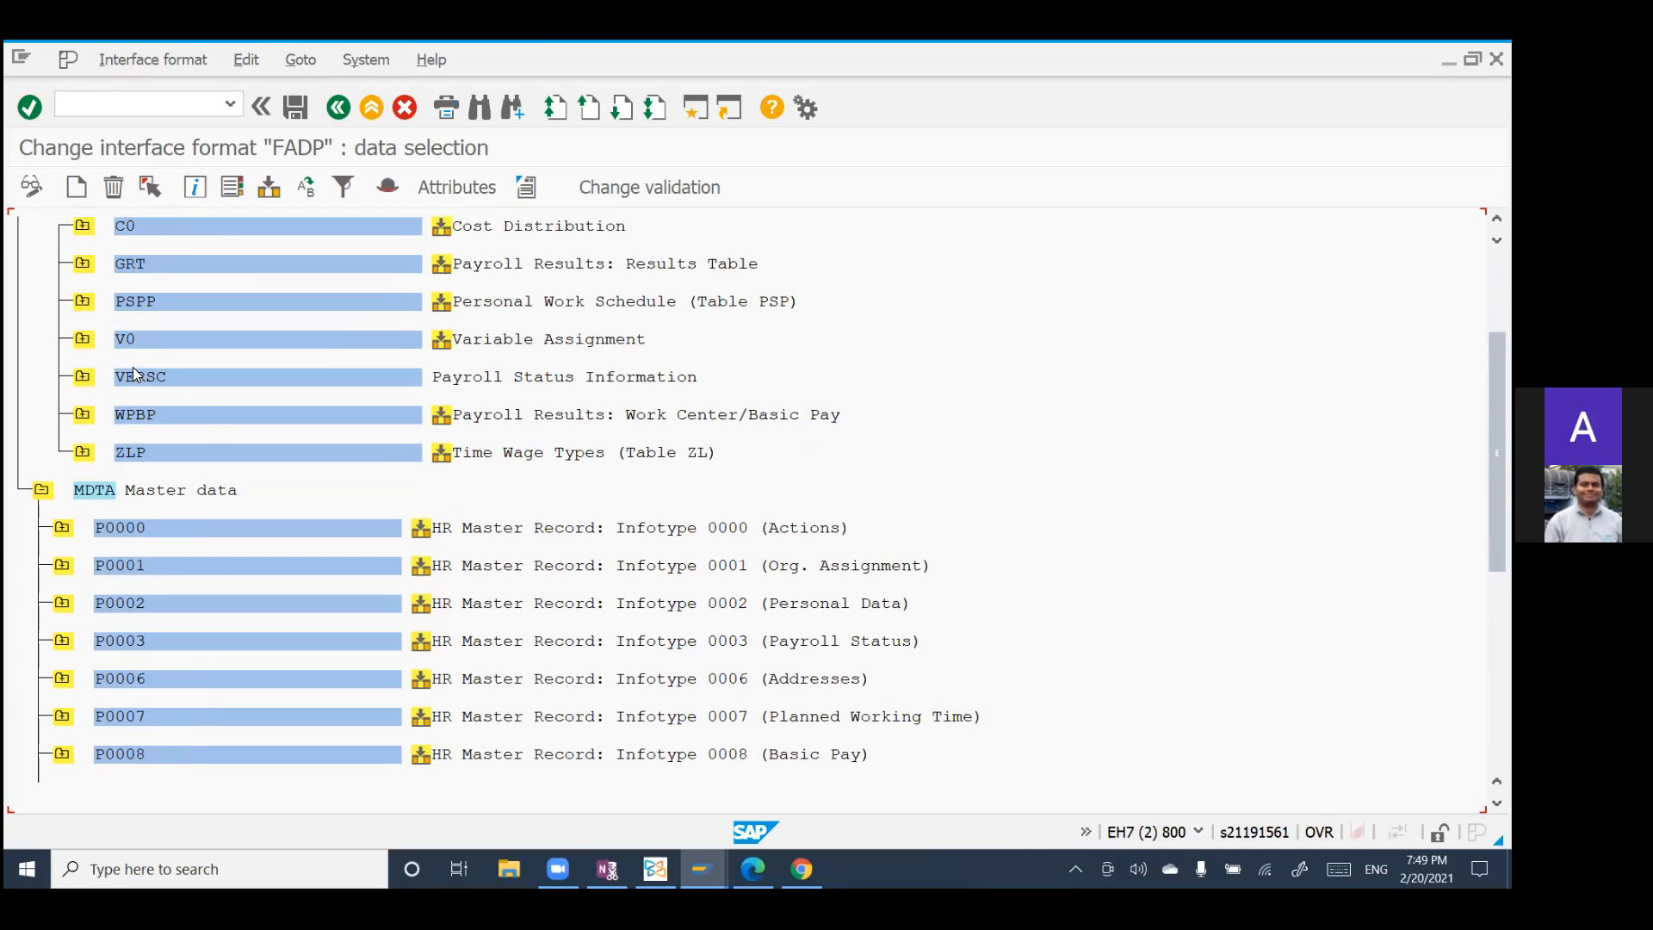
pyautogui.scroll(1, 115, 603)
pyautogui.scroll(-3, 188, 661)
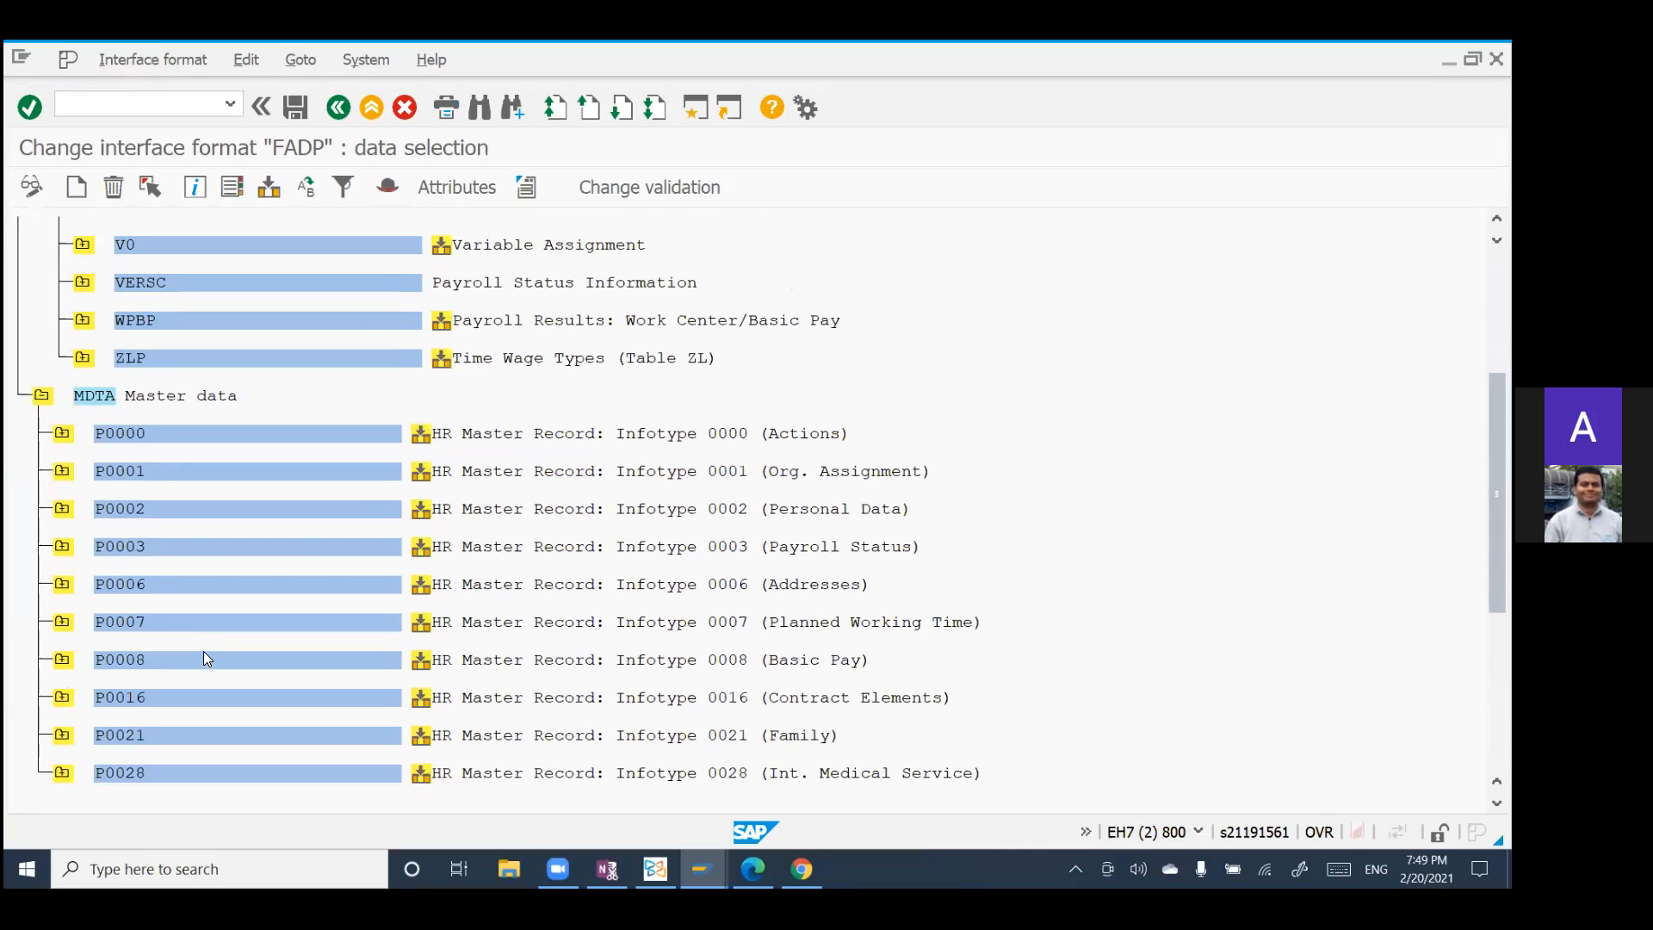
pyautogui.scroll(3, 203, 651)
pyautogui.scroll(1, 209, 639)
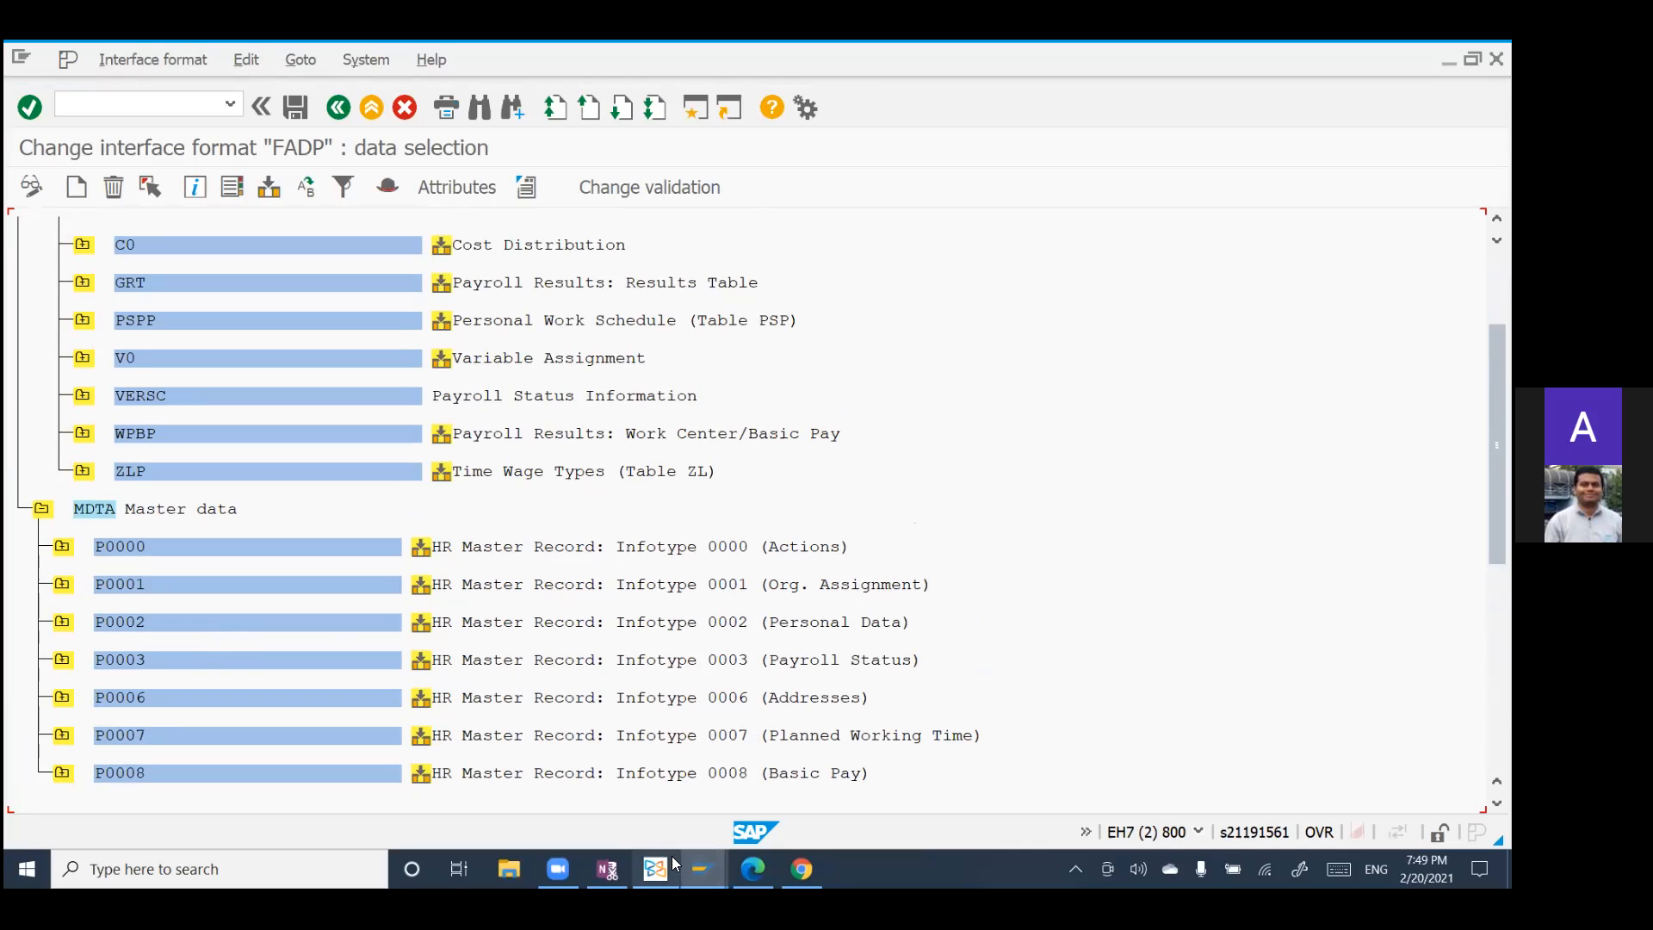
# Step: Switch to the Interface Toolbox document in the Xodo PDF reader and examine the Technologies for Interface Scenarios table
pyautogui.moveTo(700, 868)
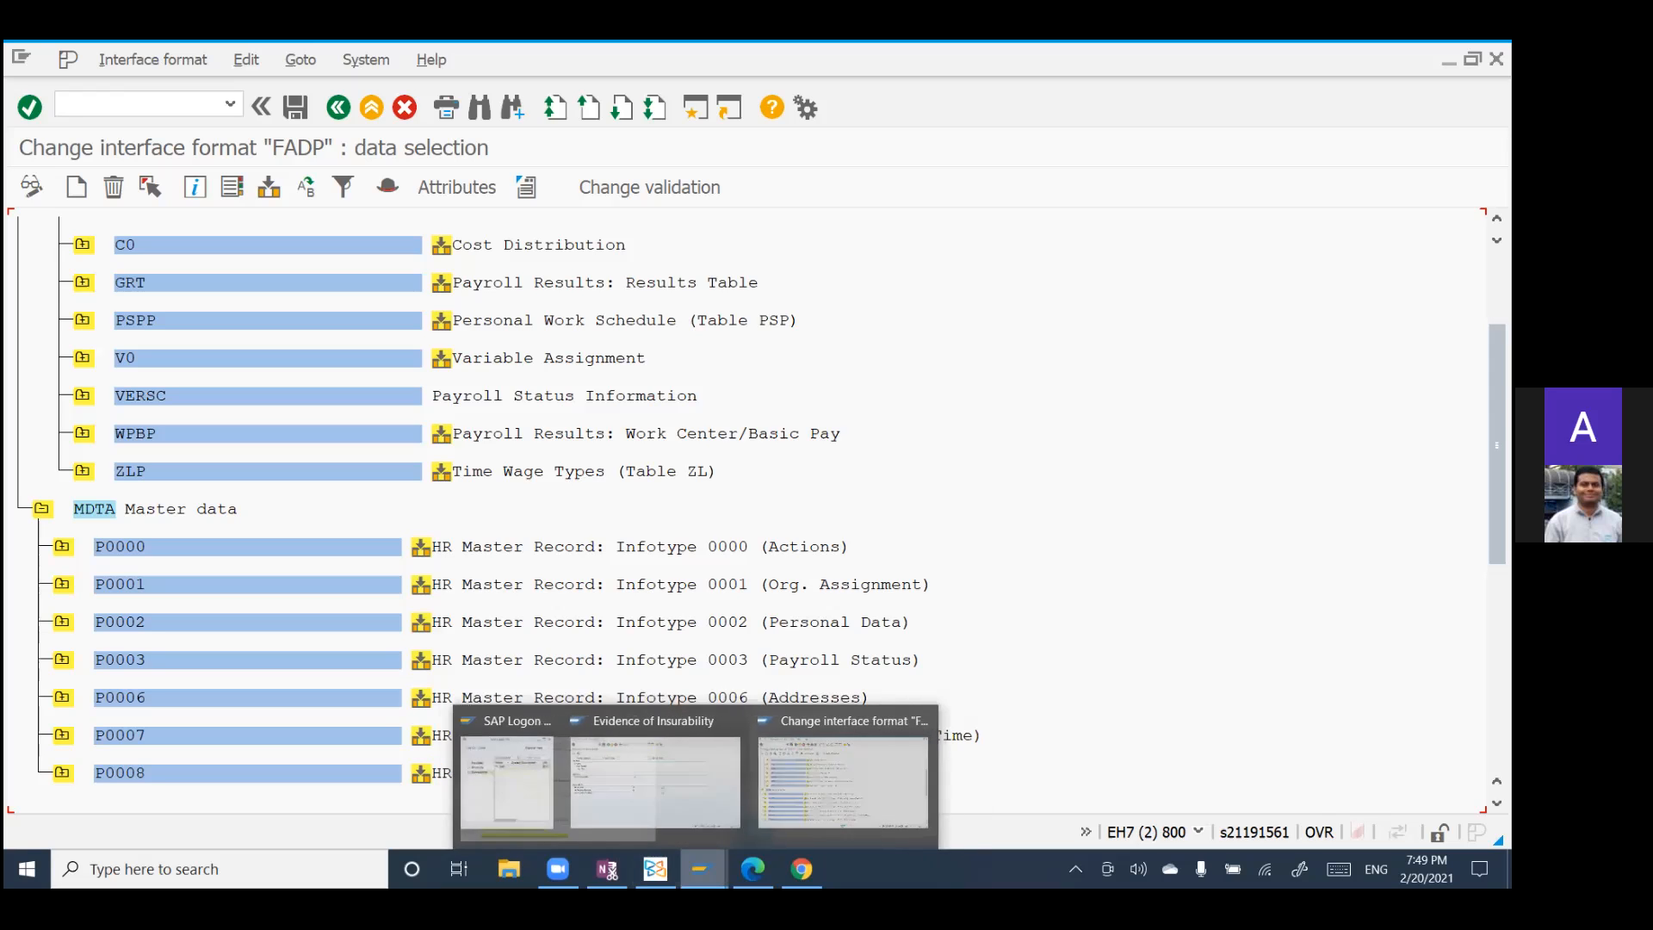
pyautogui.click(655, 868)
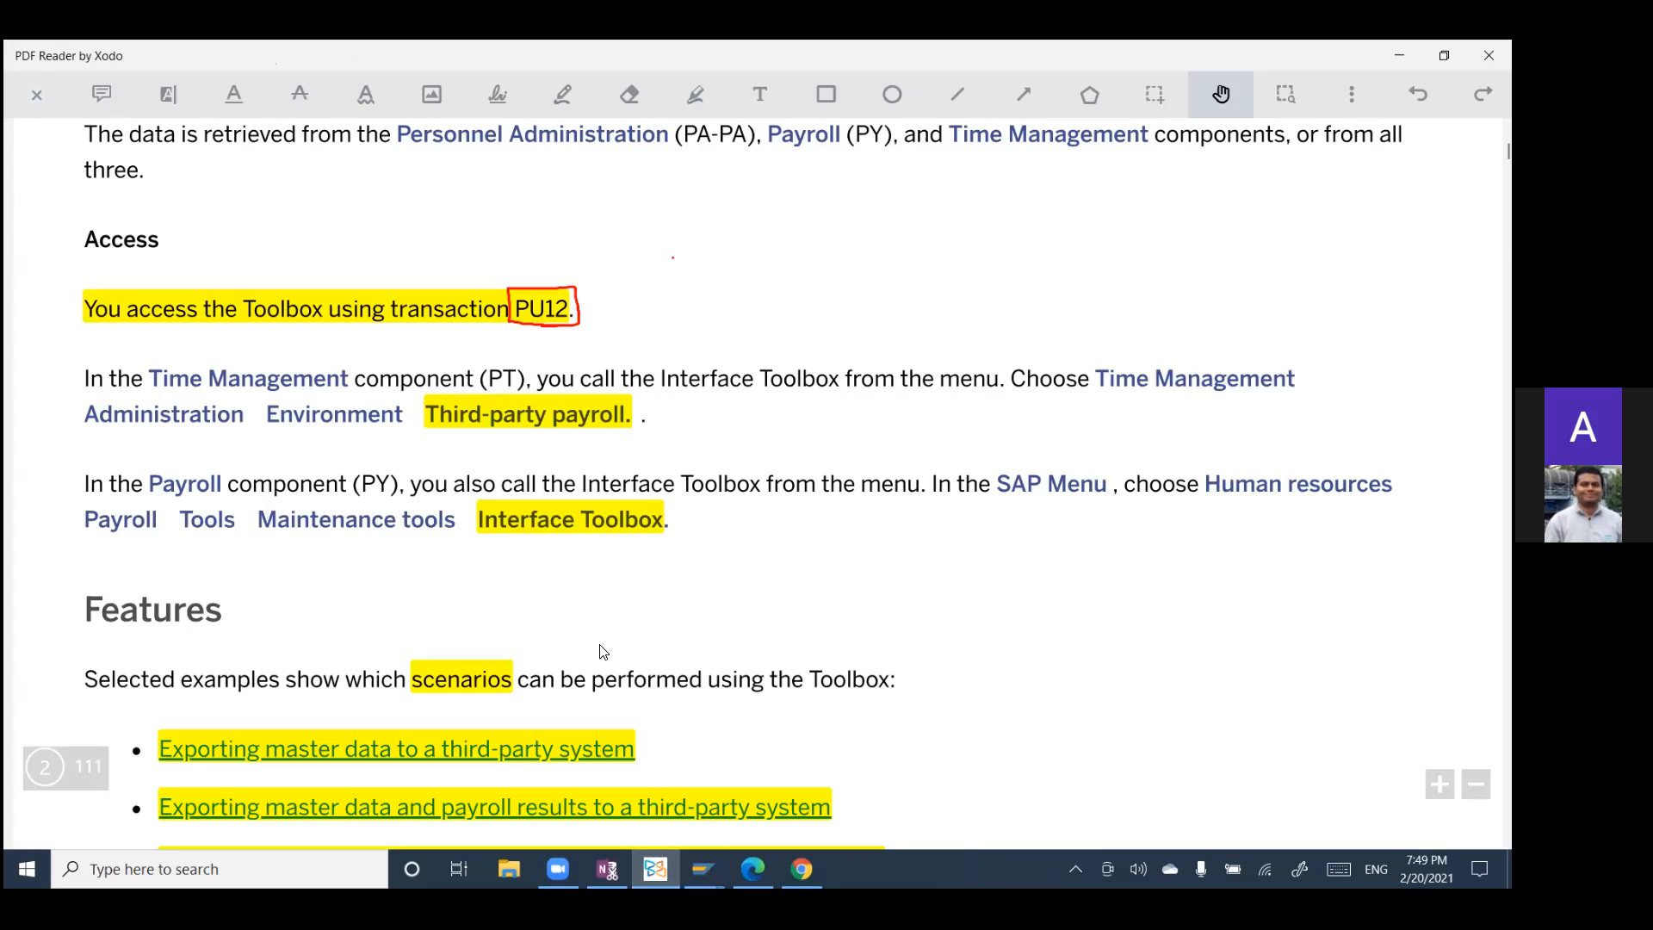
pyautogui.scroll(-3, 617, 652)
pyautogui.scroll(-5, 619, 652)
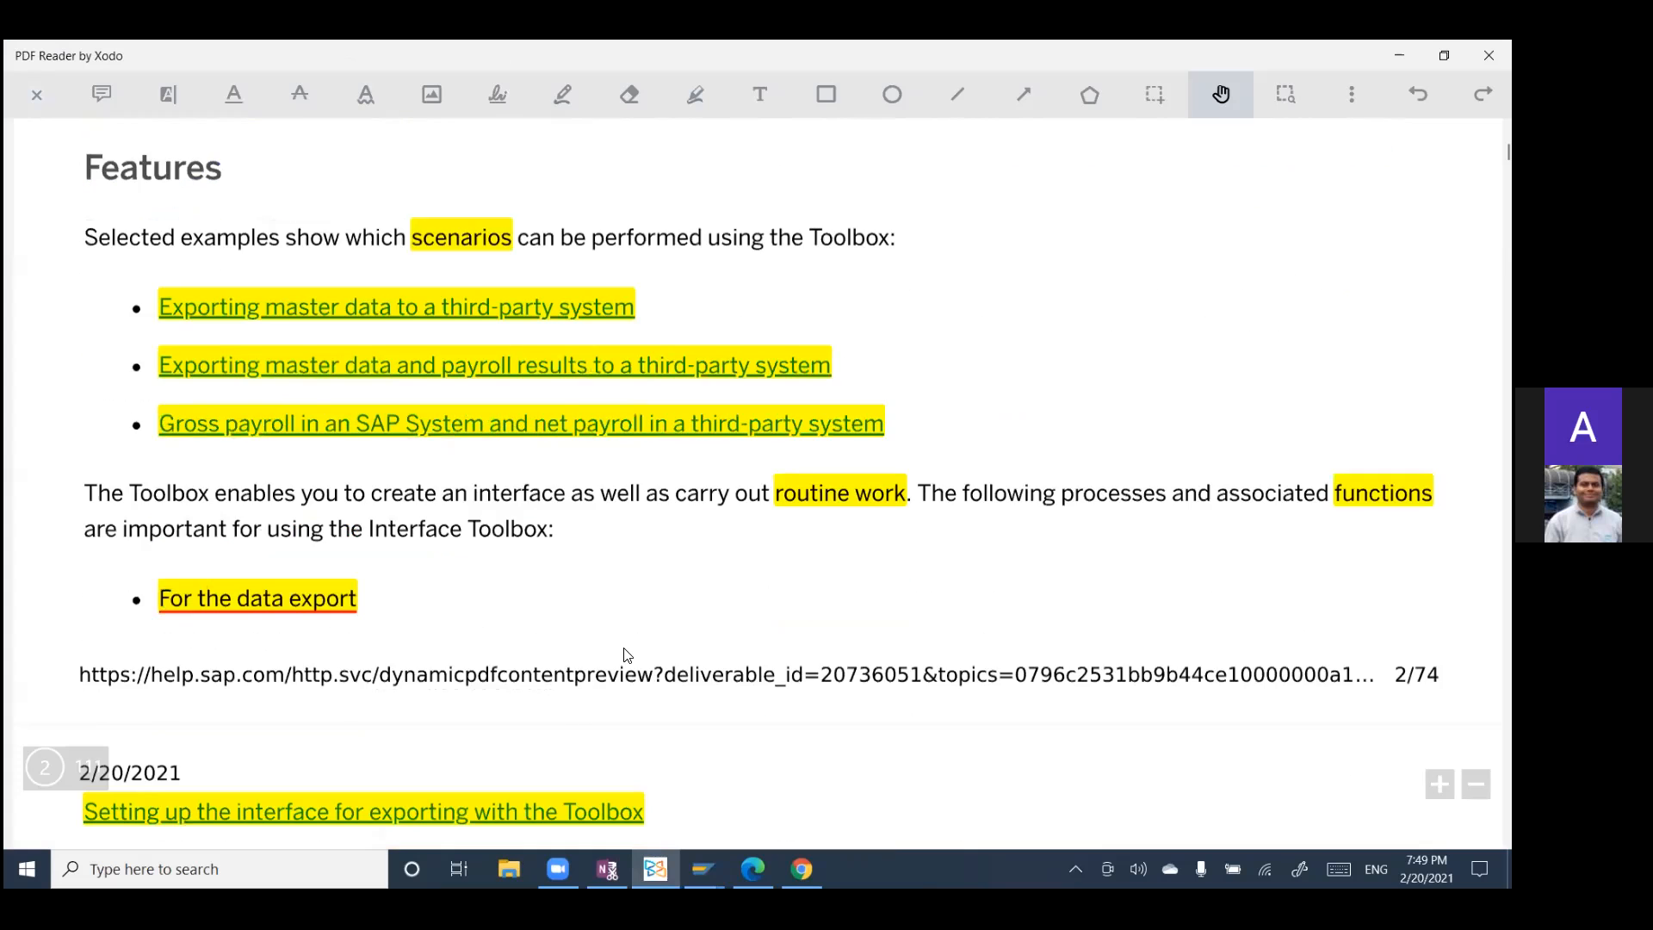
pyautogui.scroll(-10, 619, 641)
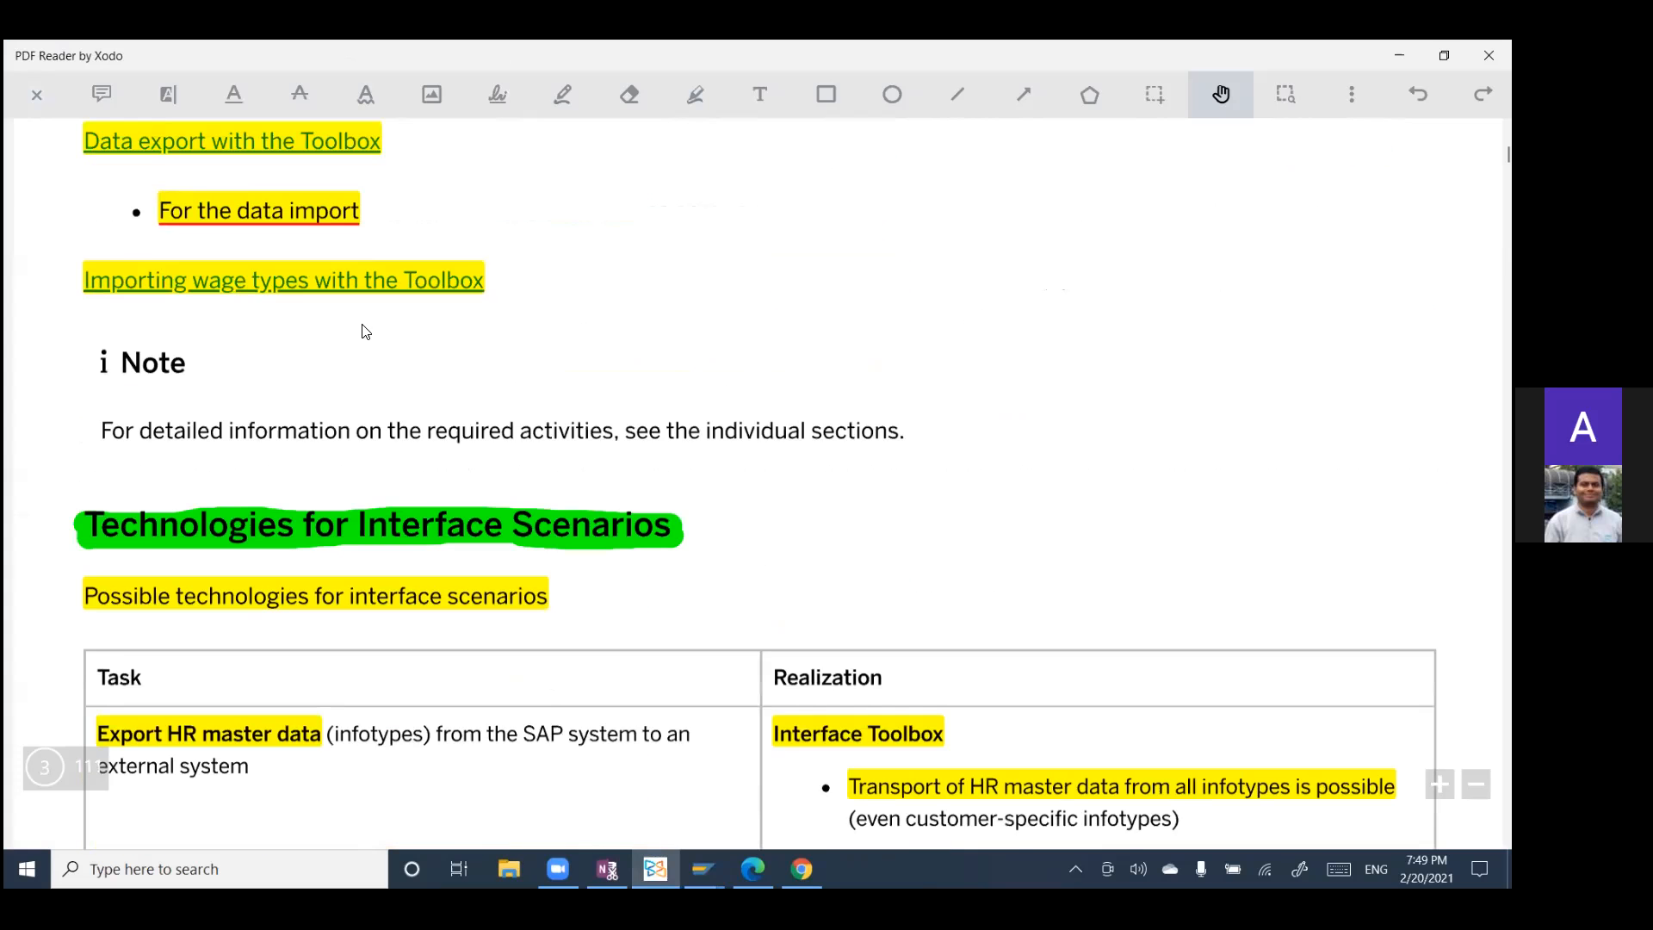
pyautogui.scroll(-8, 251, 314)
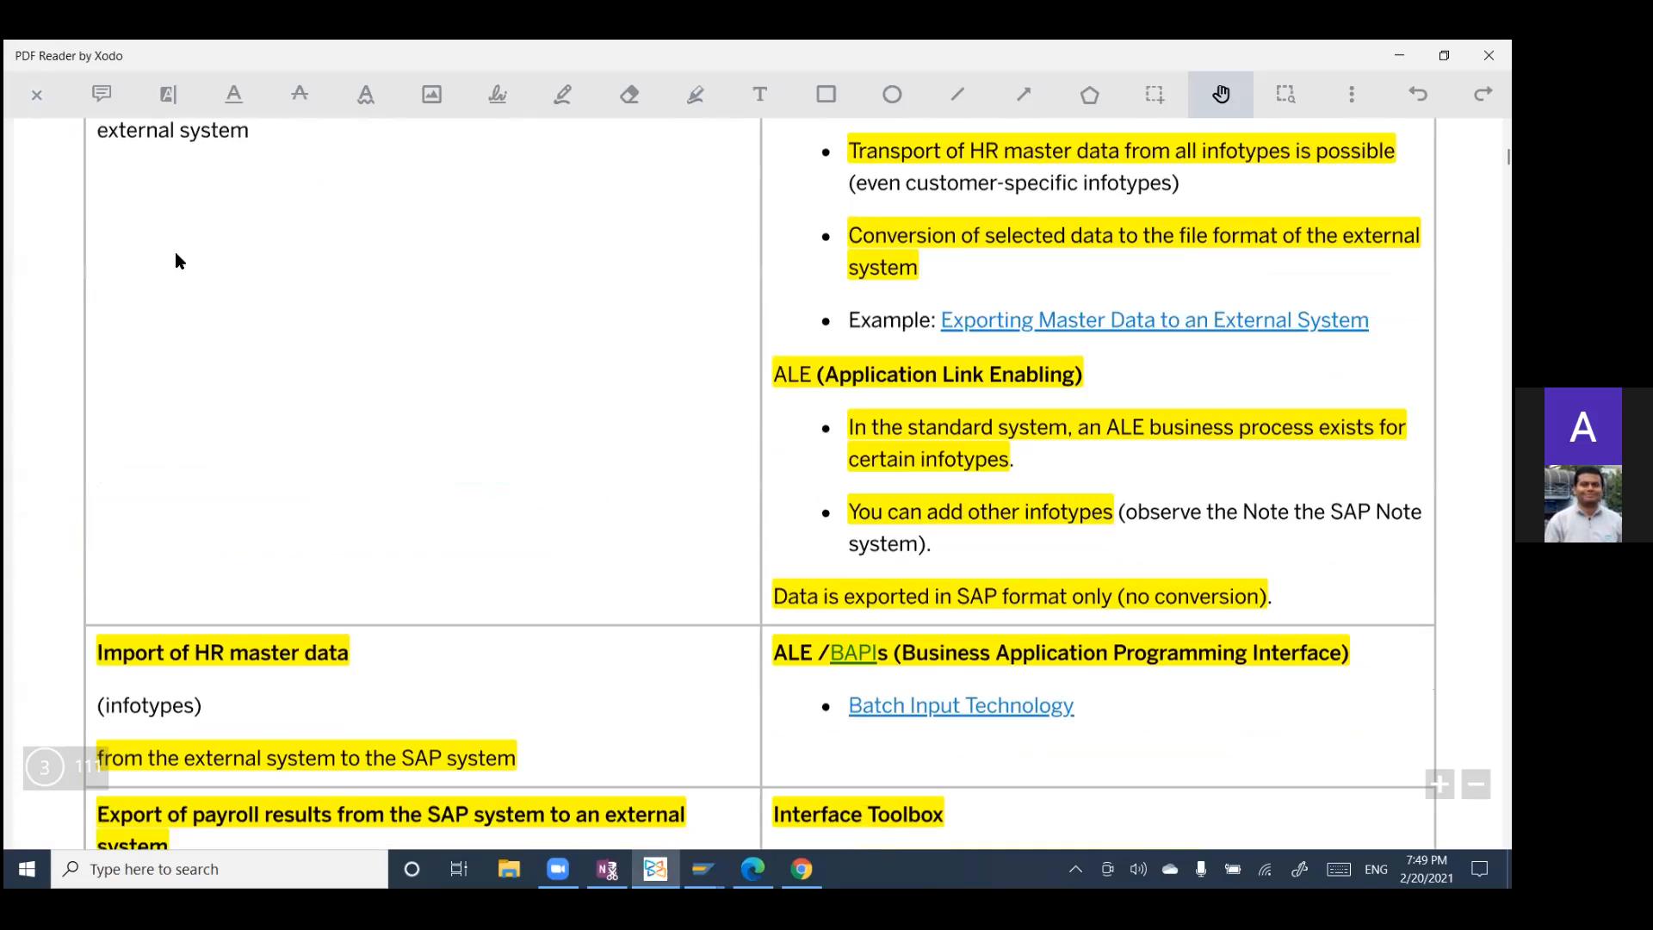
pyautogui.scroll(6, 333, 405)
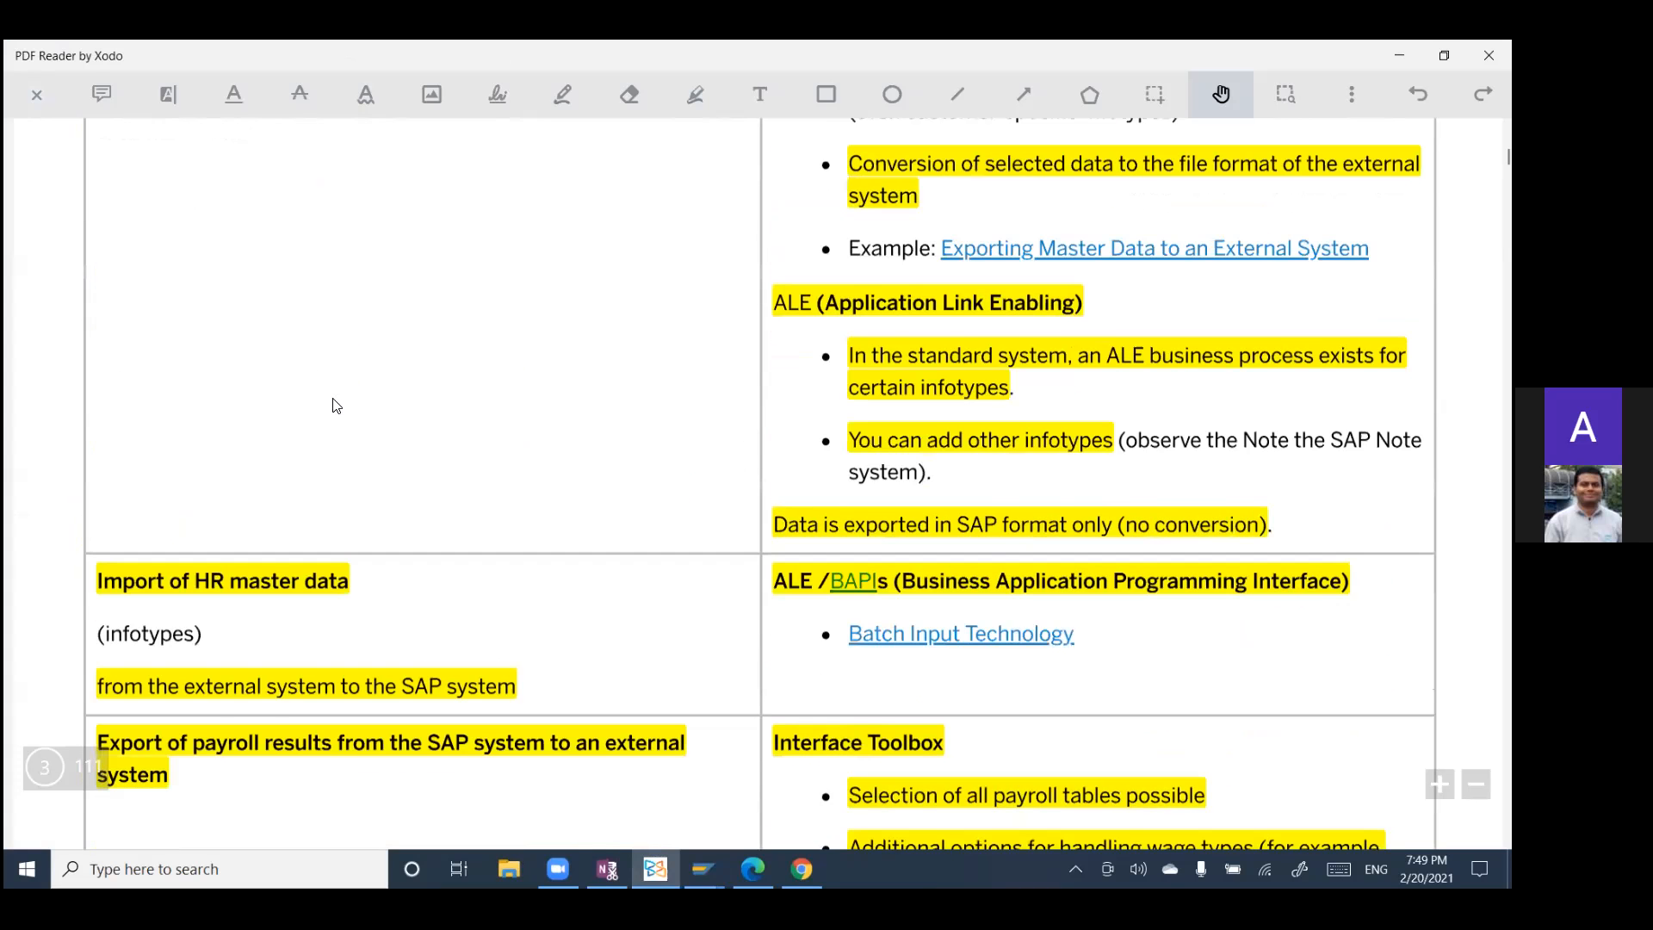
pyautogui.scroll(-3, 233, 396)
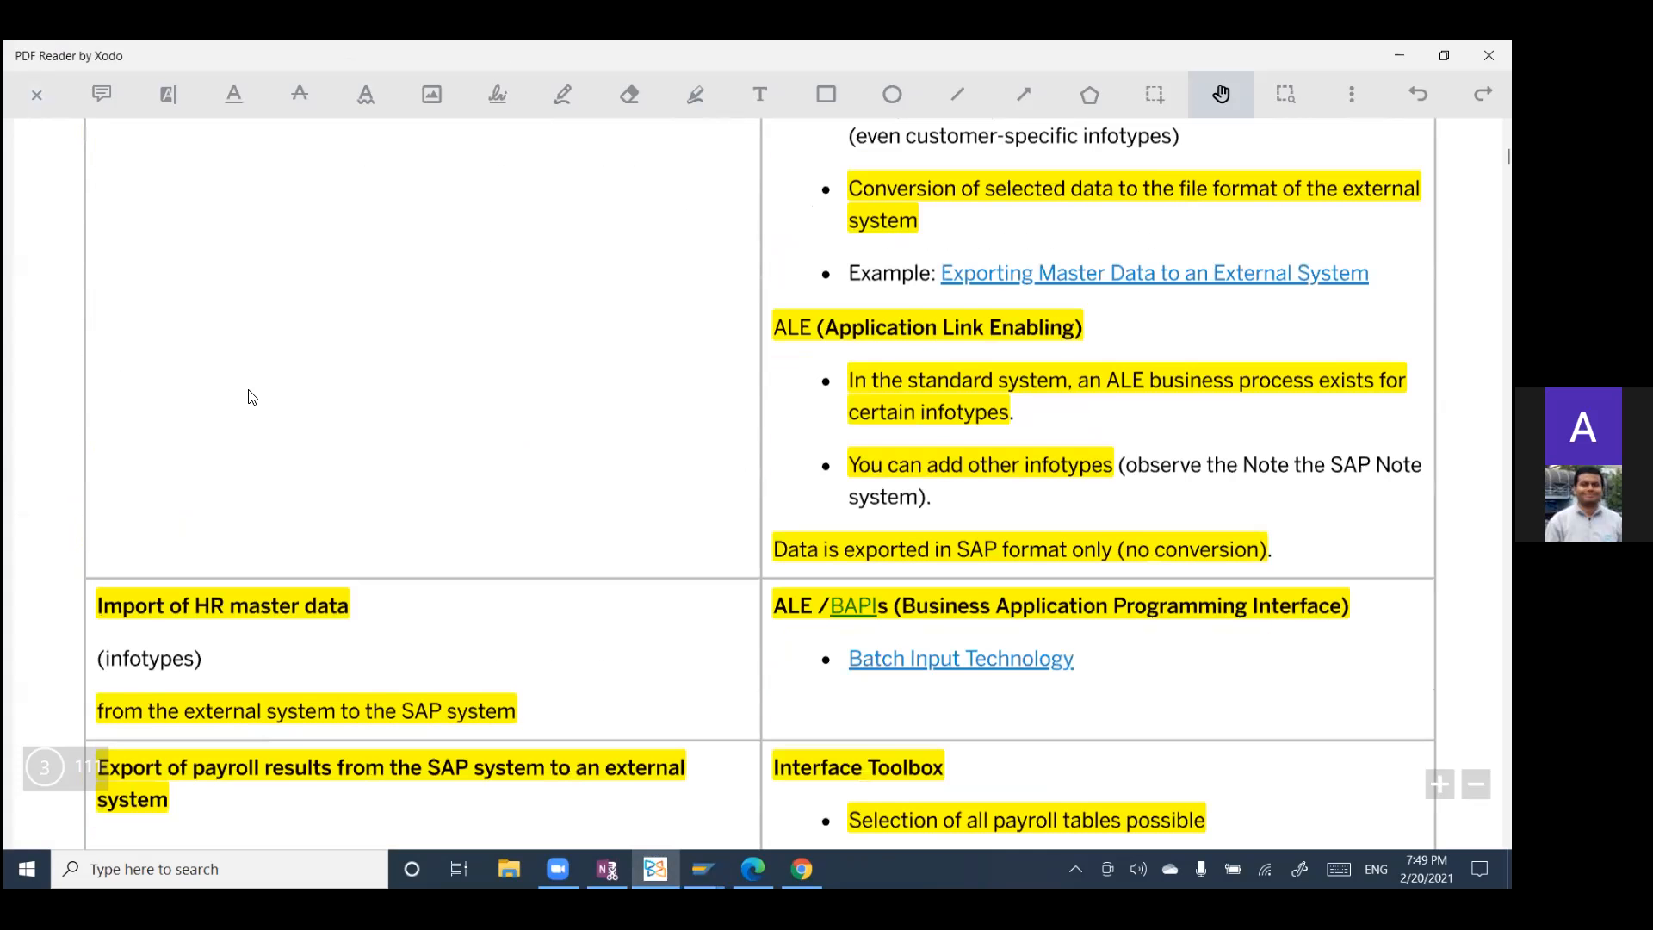
pyautogui.scroll(-1, 243, 403)
pyautogui.scroll(3, 198, 398)
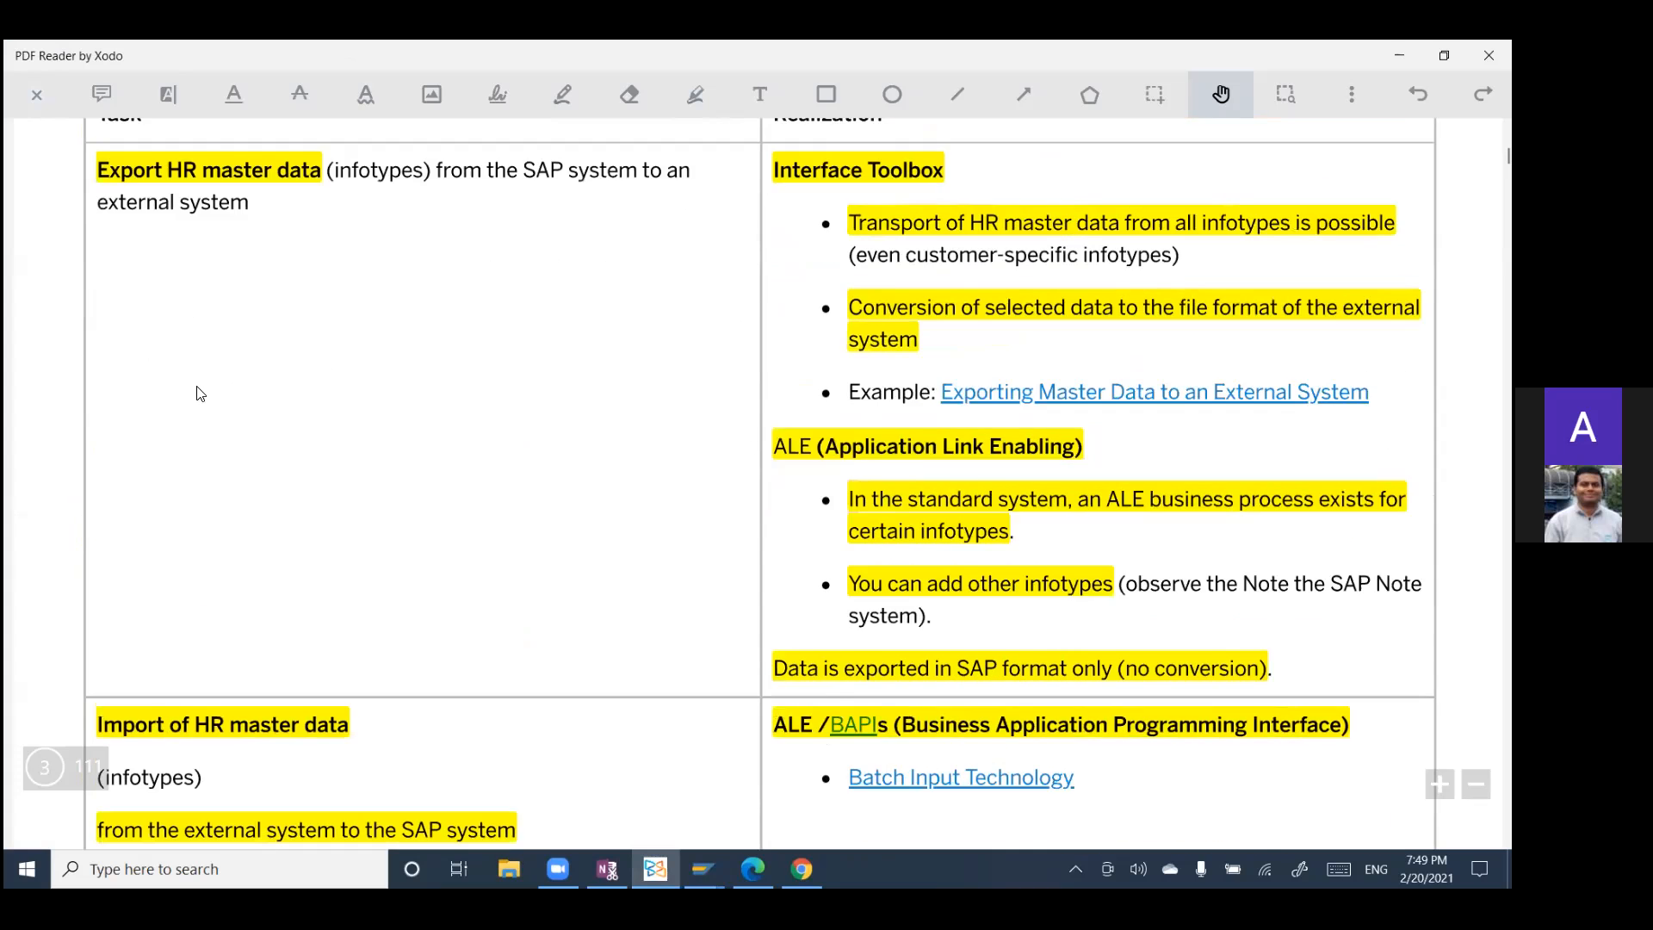
pyautogui.scroll(3, 200, 394)
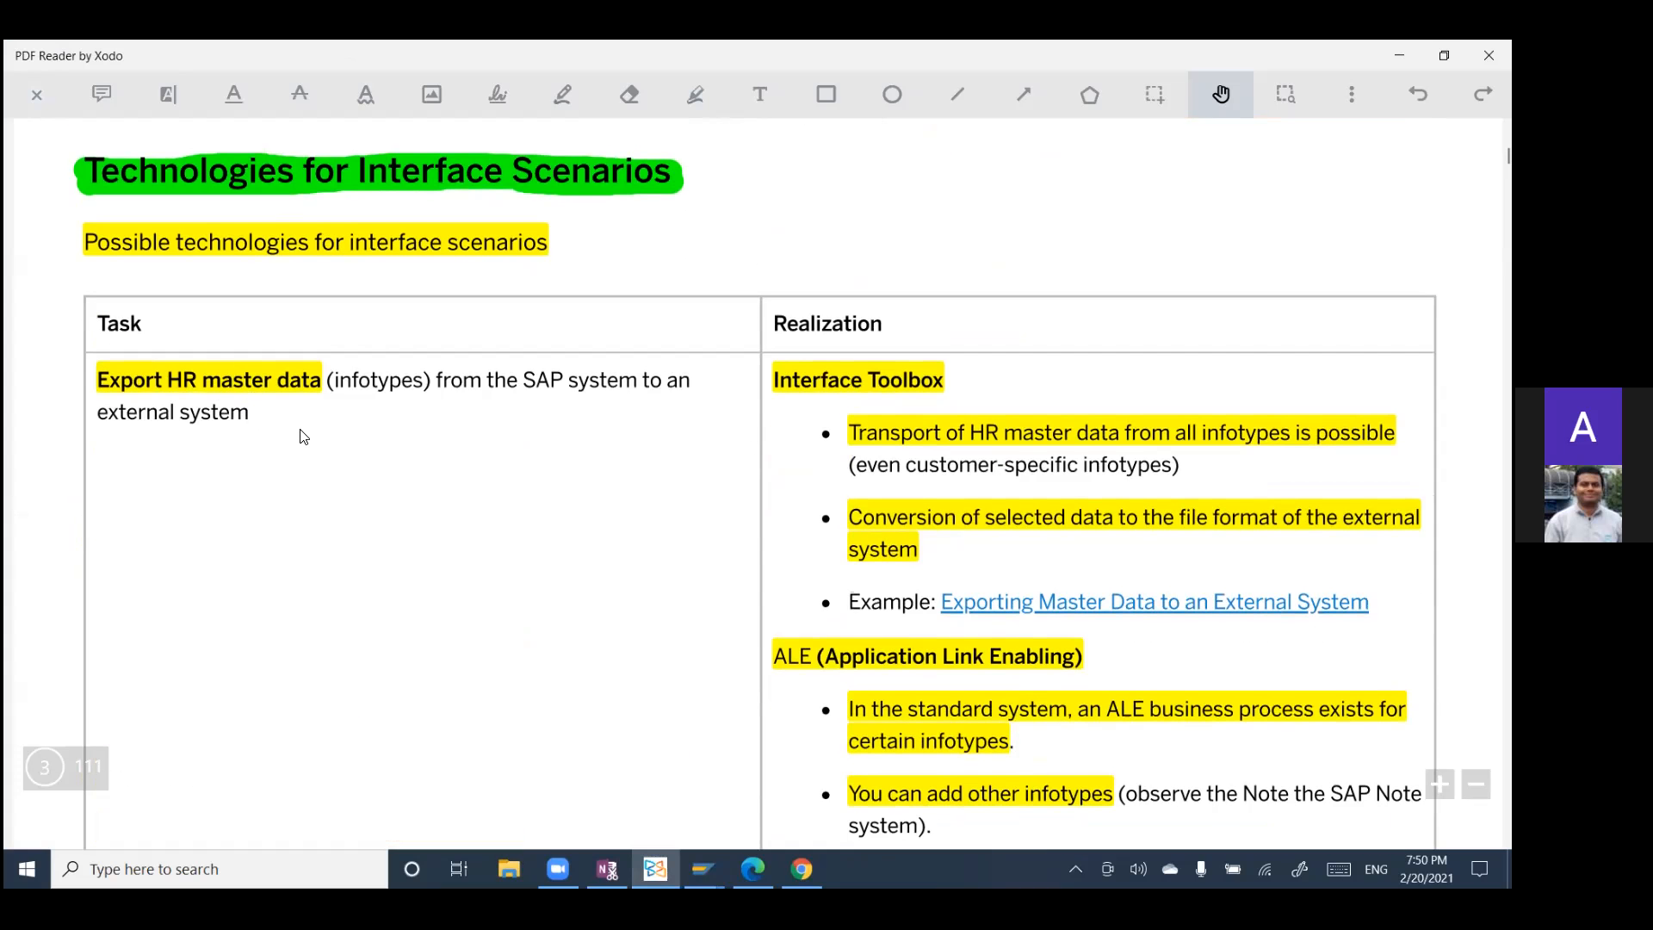